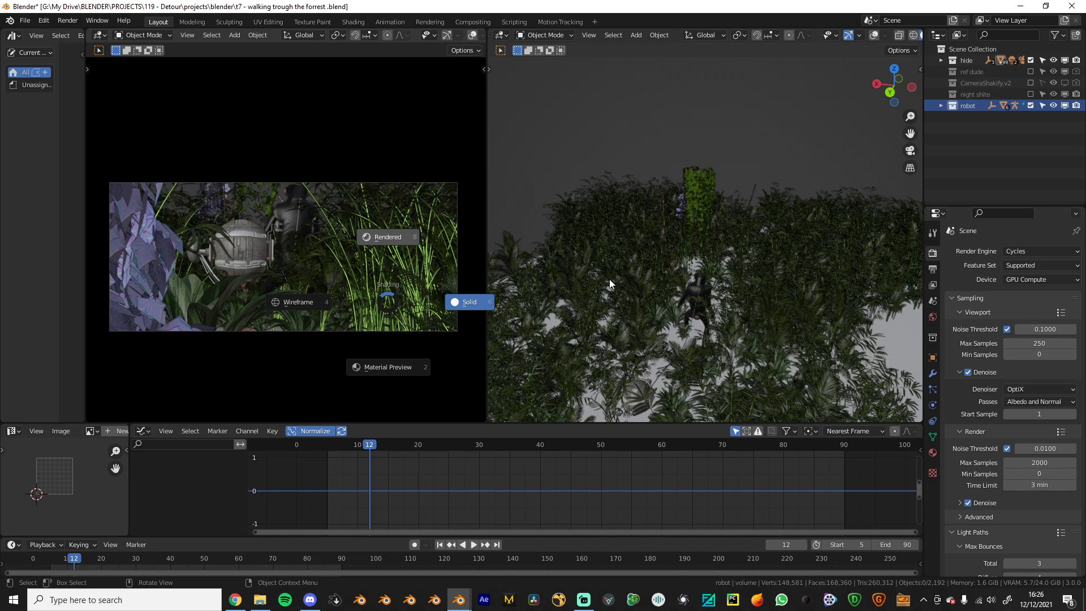
Examine the finished forest project's camera shot and the layout of plants and trees around the walking figure
click(696, 271)
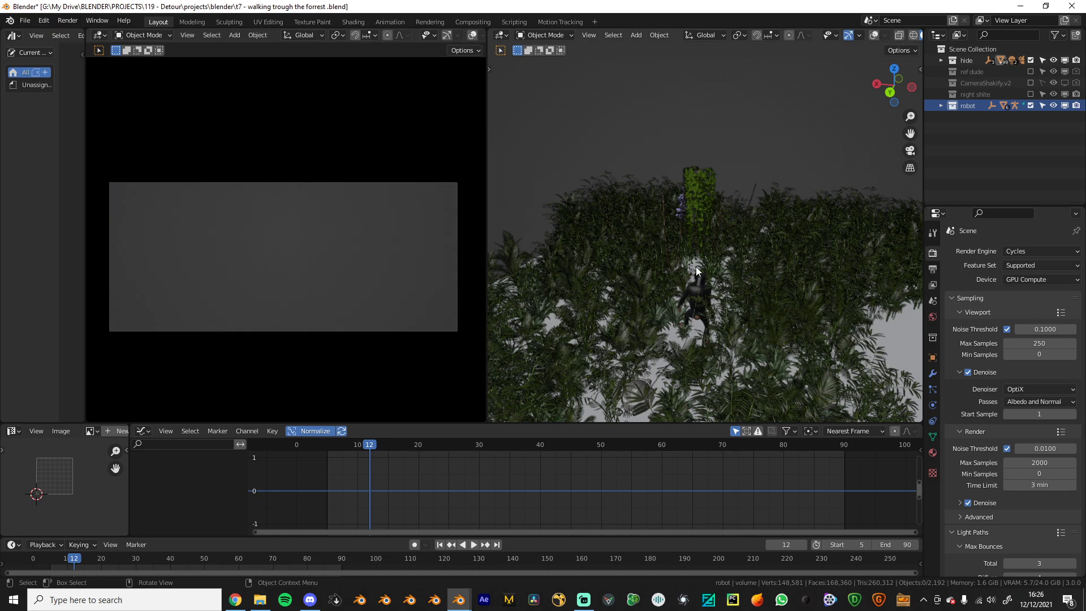
middle_drag(694, 276, 674, 304)
click(864, 290)
scroll(605, 352, down, 2)
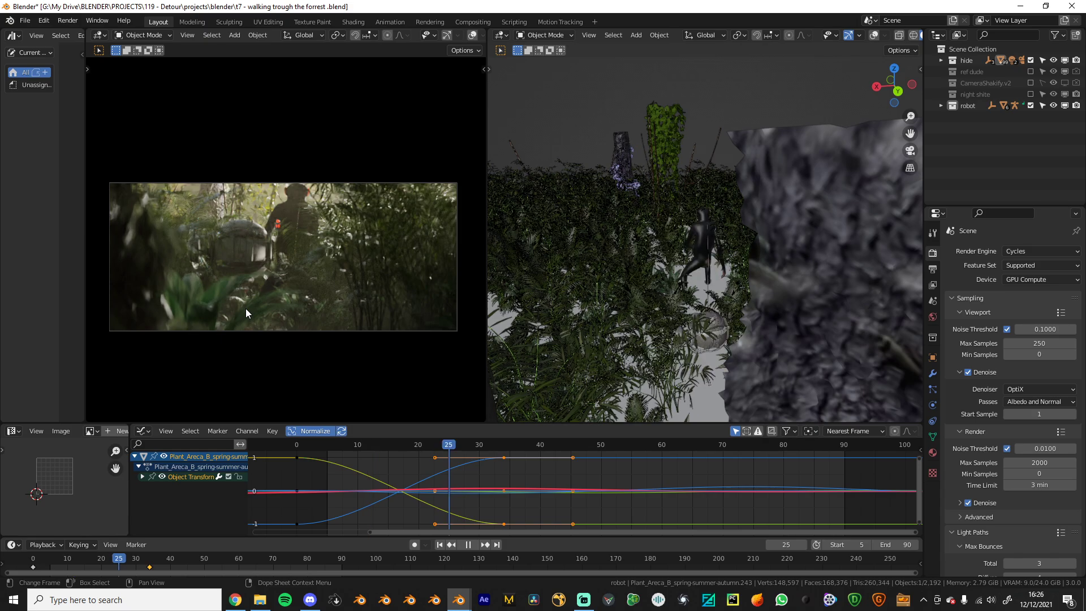
key(z)
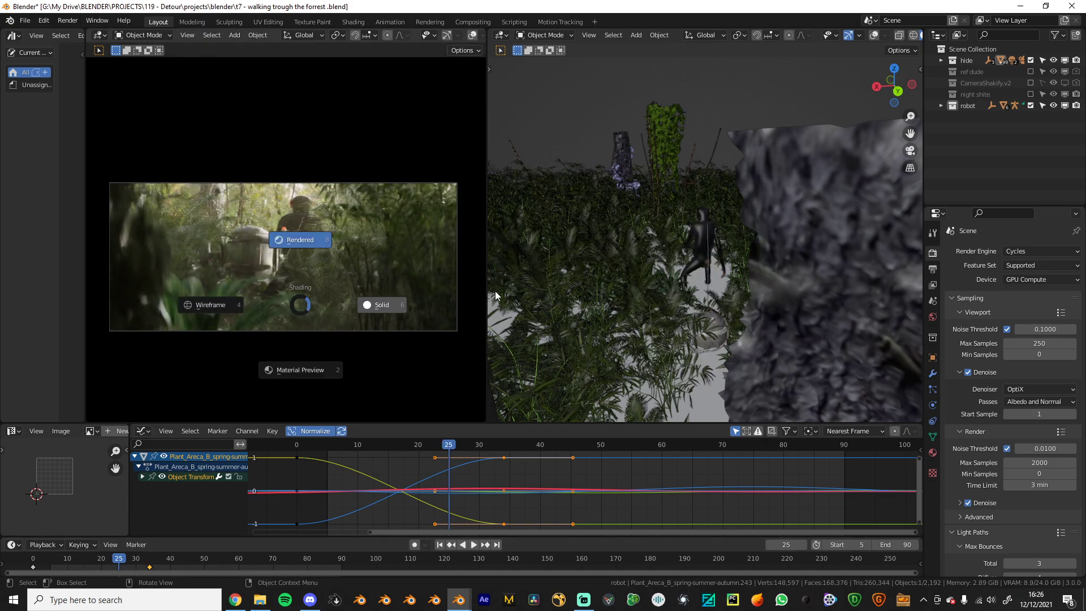
click(300, 370)
Switch to the other Blender window with the Default Guy figure and add a ground plane scaled well beyond it
mouse_move(457, 603)
click(521, 570)
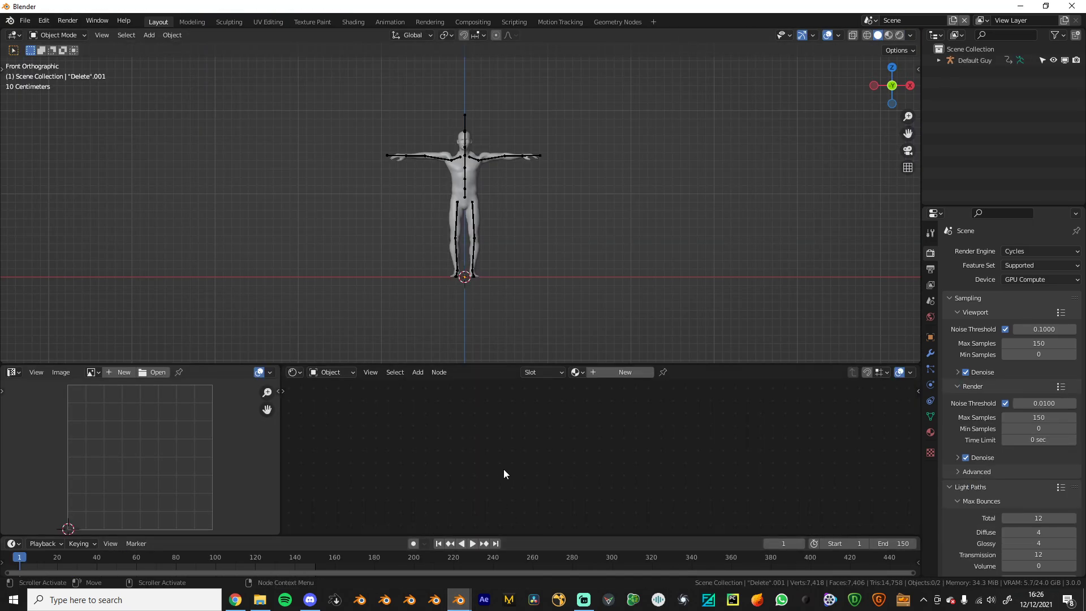
middle_drag(524, 270, 506, 284)
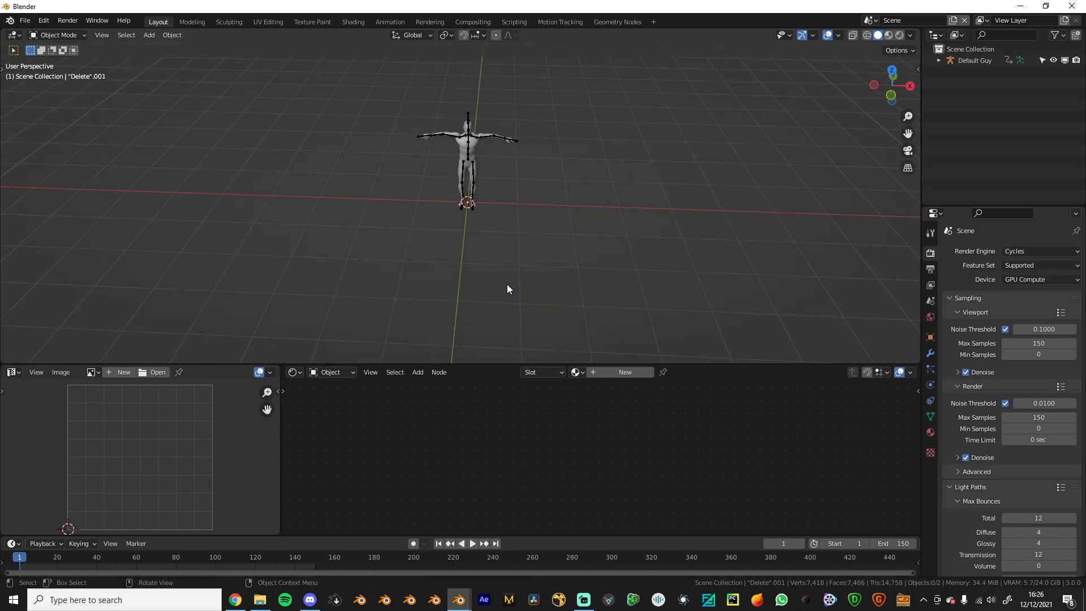
key(shift+a)
click(570, 285)
key(s)
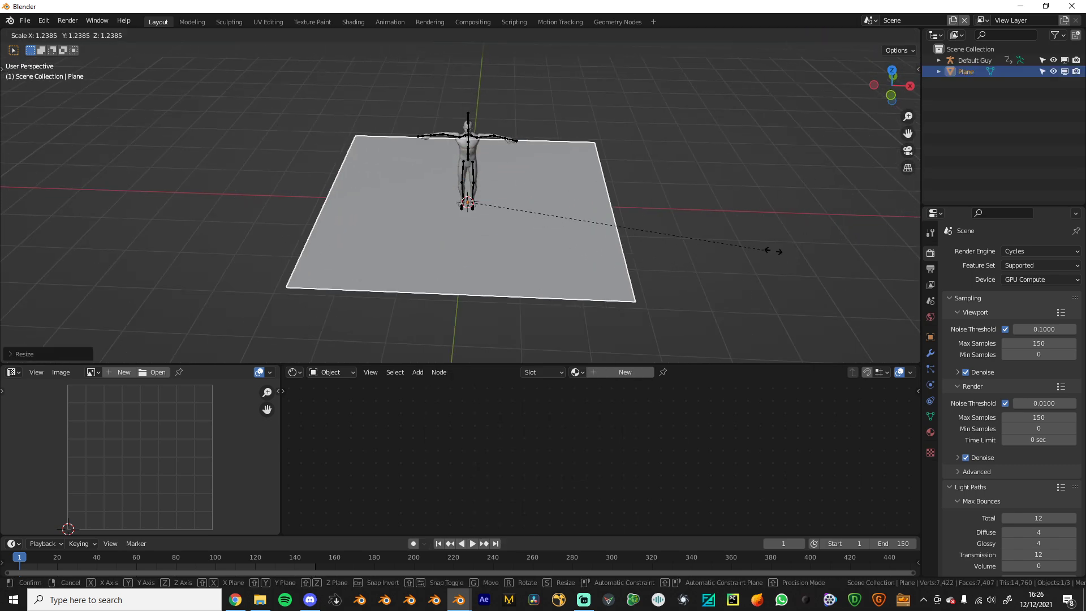
click(786, 238)
Browse the botaniq plants category in the asset spawner and look over the add-on's scatter settings
key(n)
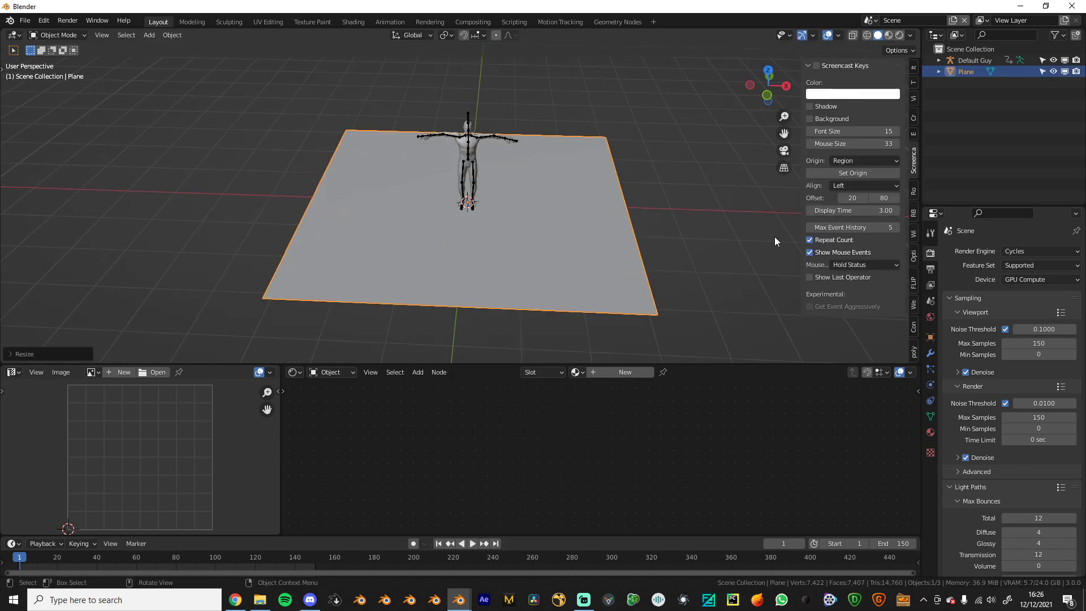
click(914, 353)
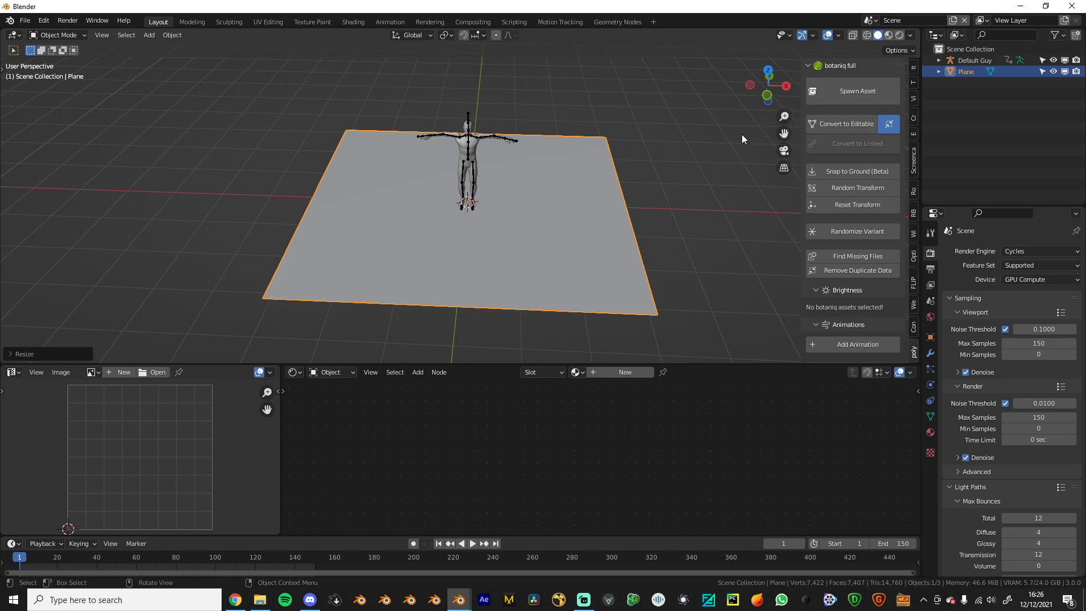
middle_drag(581, 203, 621, 175)
click(844, 92)
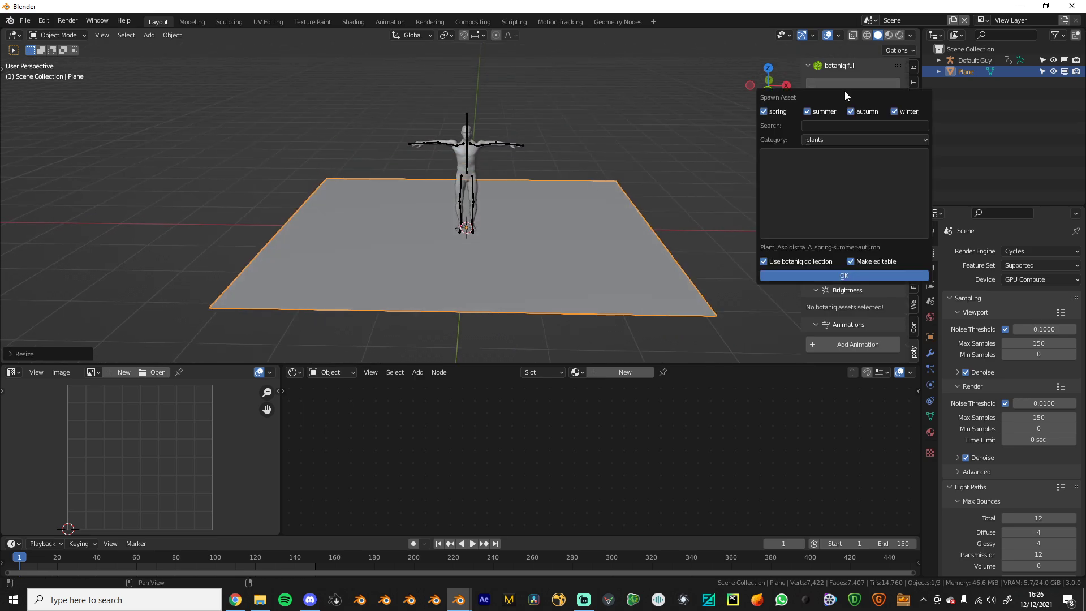
click(828, 175)
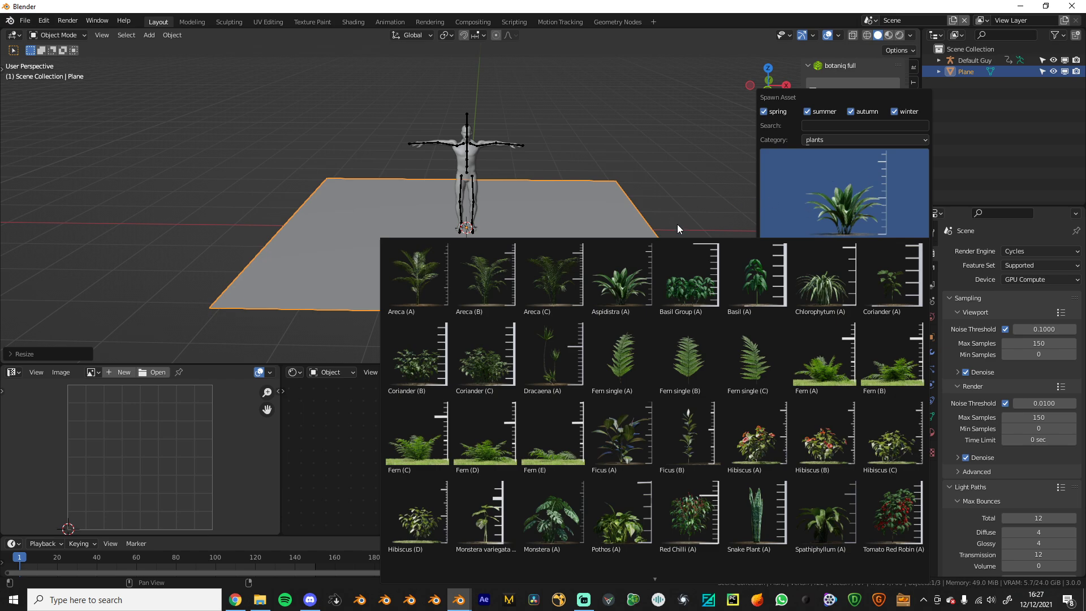
click(739, 215)
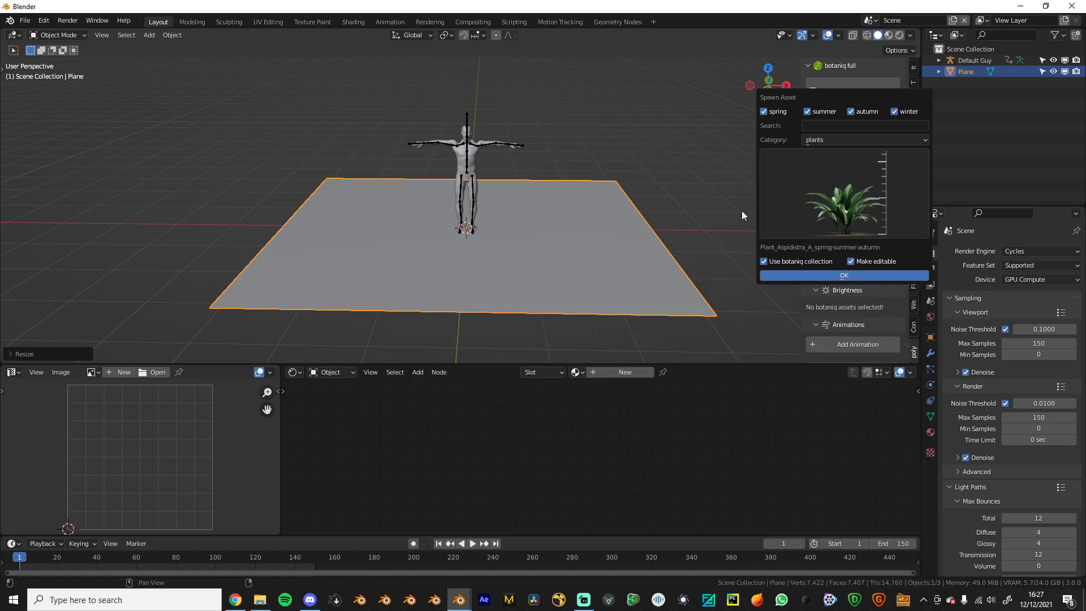
click(742, 211)
scroll(731, 248, up, 3)
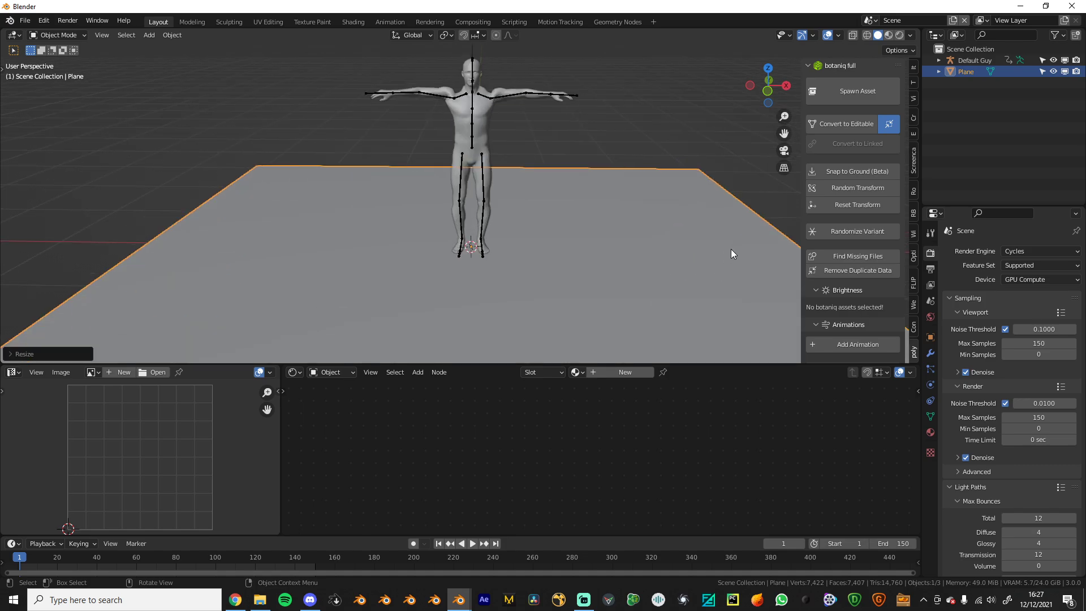
scroll(718, 255, down, 2)
middle_drag(717, 255, 718, 243)
scroll(718, 243, up, 1)
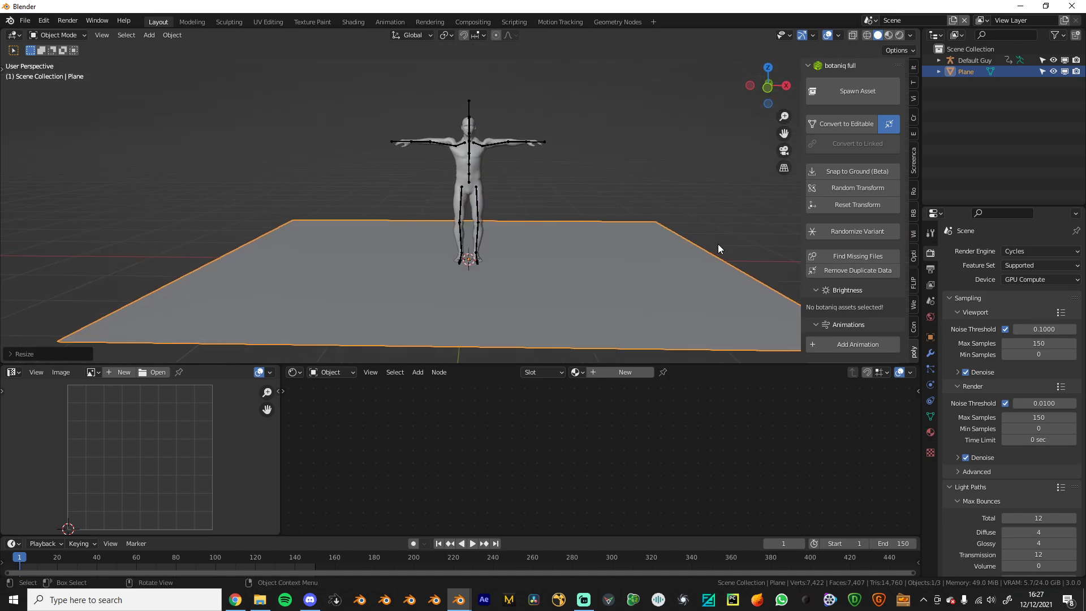
scroll(860, 272, down, 3)
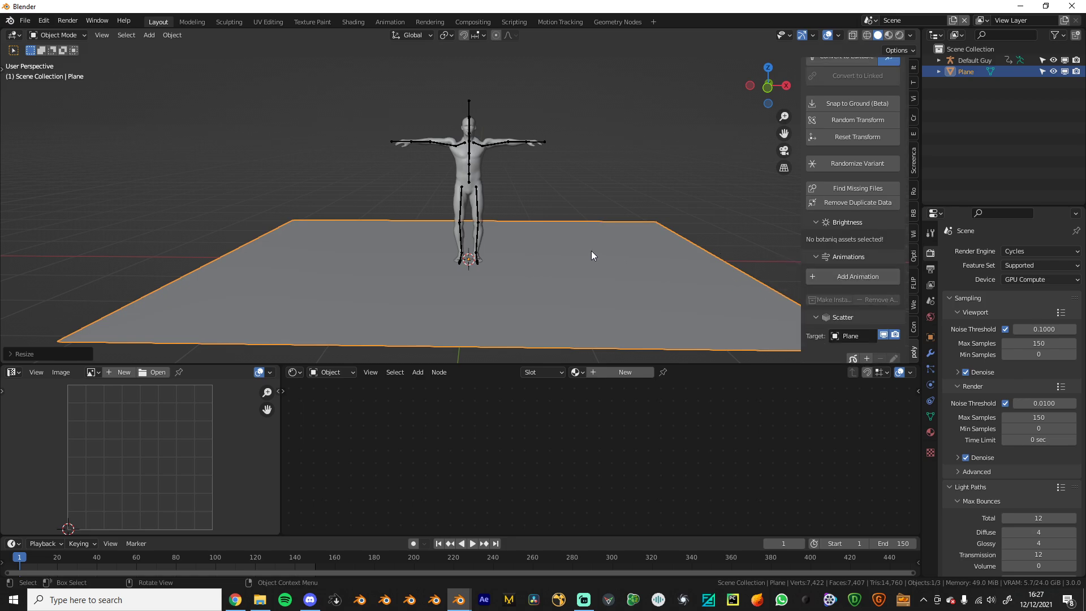
Scale the ground plane larger overall and stretch it further along the global Y axis
scroll(549, 263, down, 2)
middle_drag(549, 263, 535, 253)
scroll(591, 264, down, 2)
key(s)
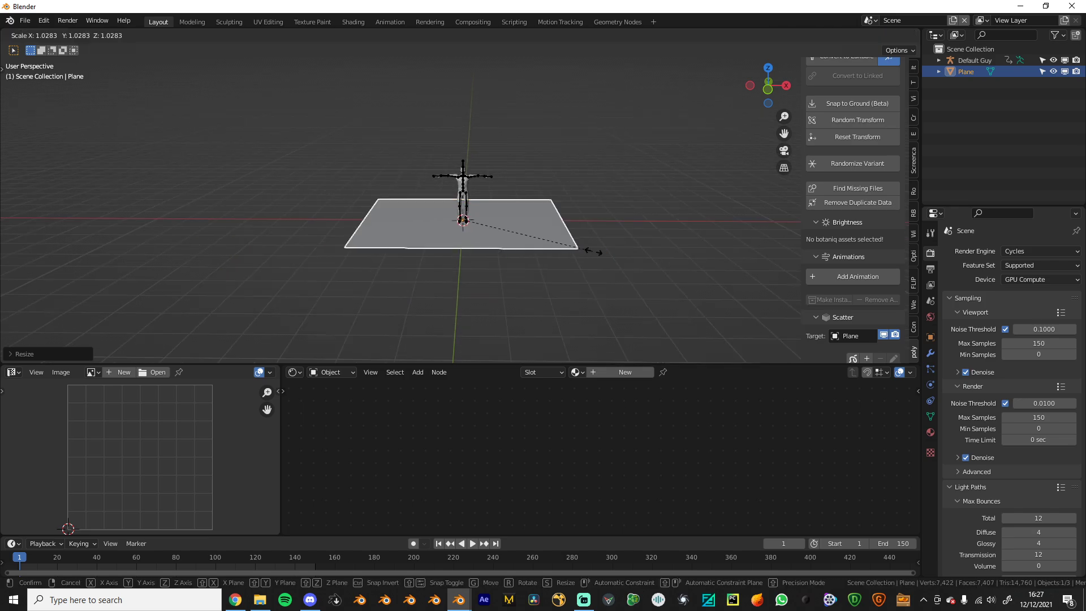
click(654, 238)
middle_drag(654, 238, 652, 265)
key(s)
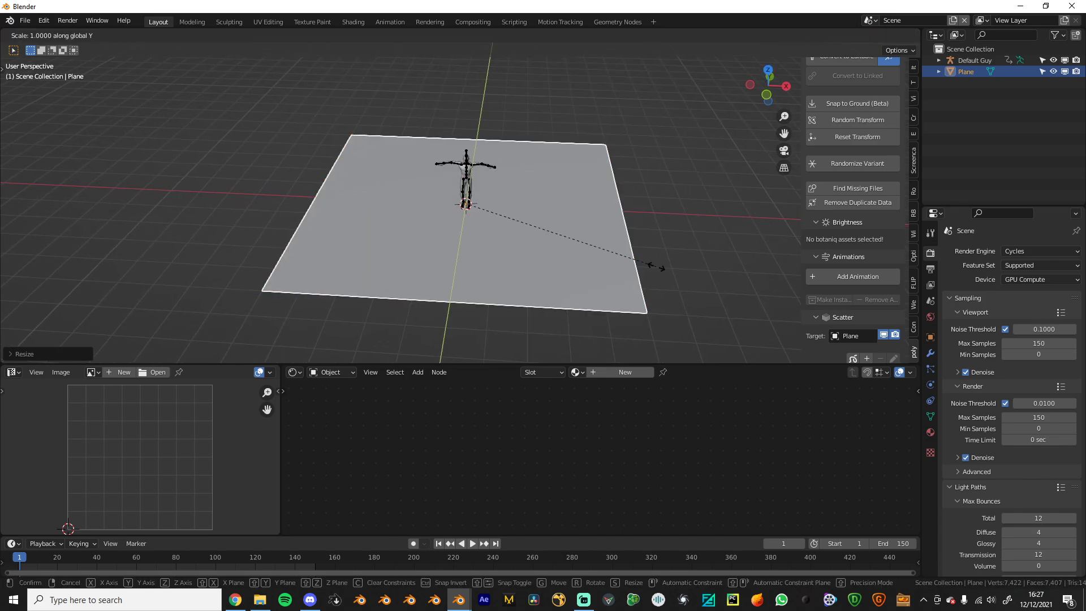
click(630, 338)
middle_drag(630, 339, 587, 277)
scroll(589, 275, up, 5)
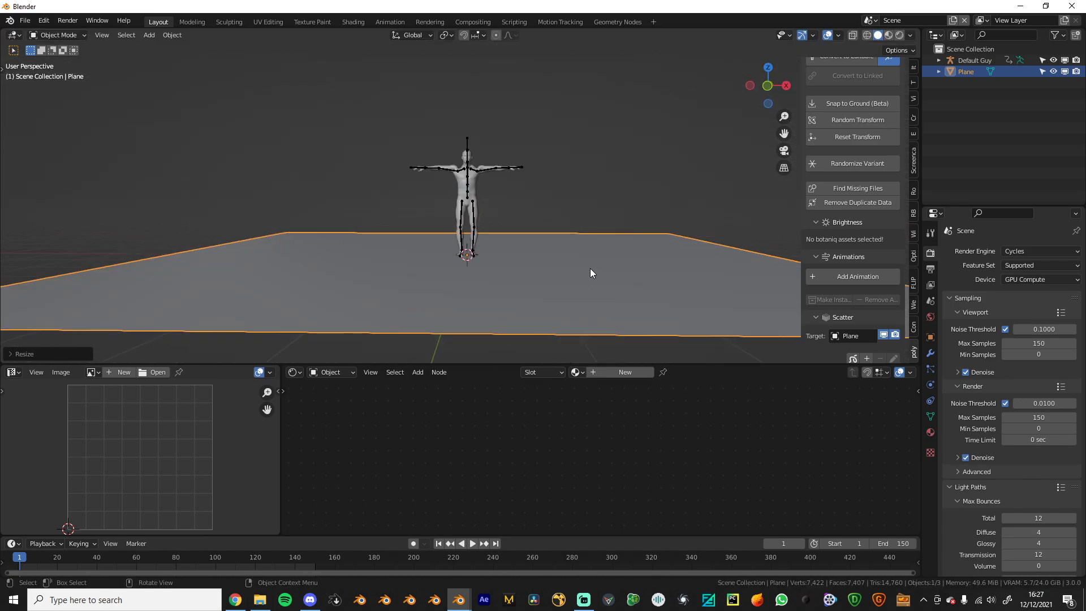
Rotate the Default Guy armature around the global Z axis so its back faces the view
click(489, 195)
key(r)
key(z)
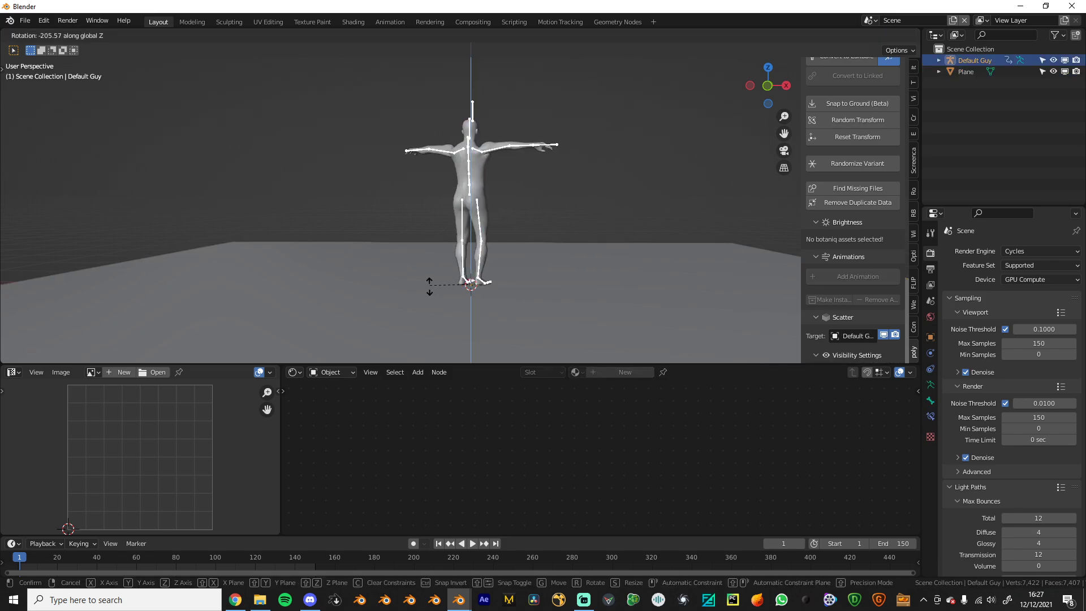
click(429, 307)
Put the Default Guy armature in Pose Mode and rotate its right arm down to the side of the body
key(Tab)
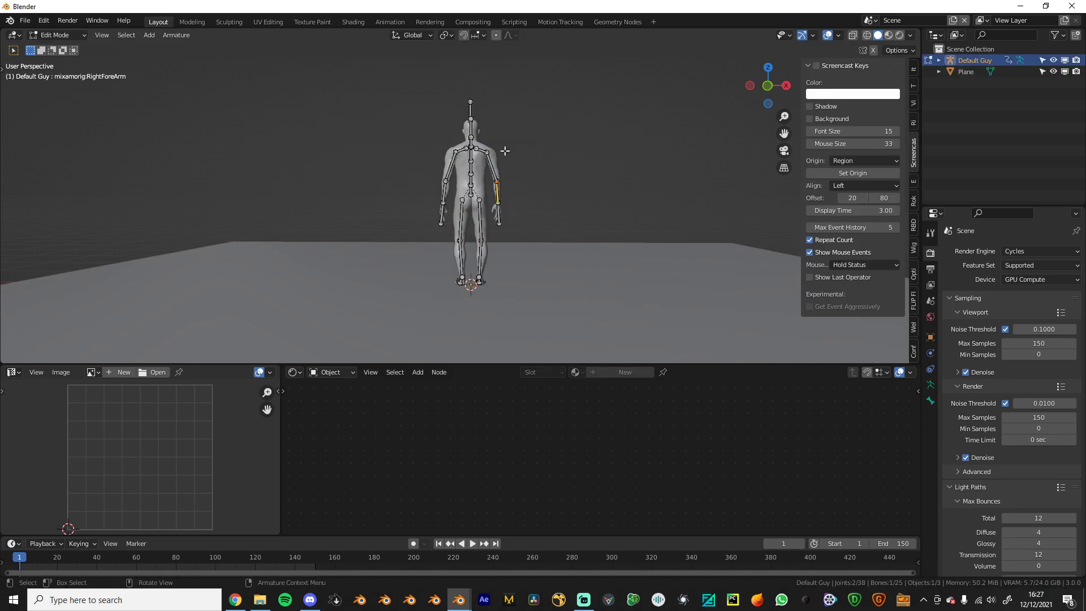
key(ctrl+Tab)
key(Tab)
key(ctrl+Tab)
click(500, 151)
key(r)
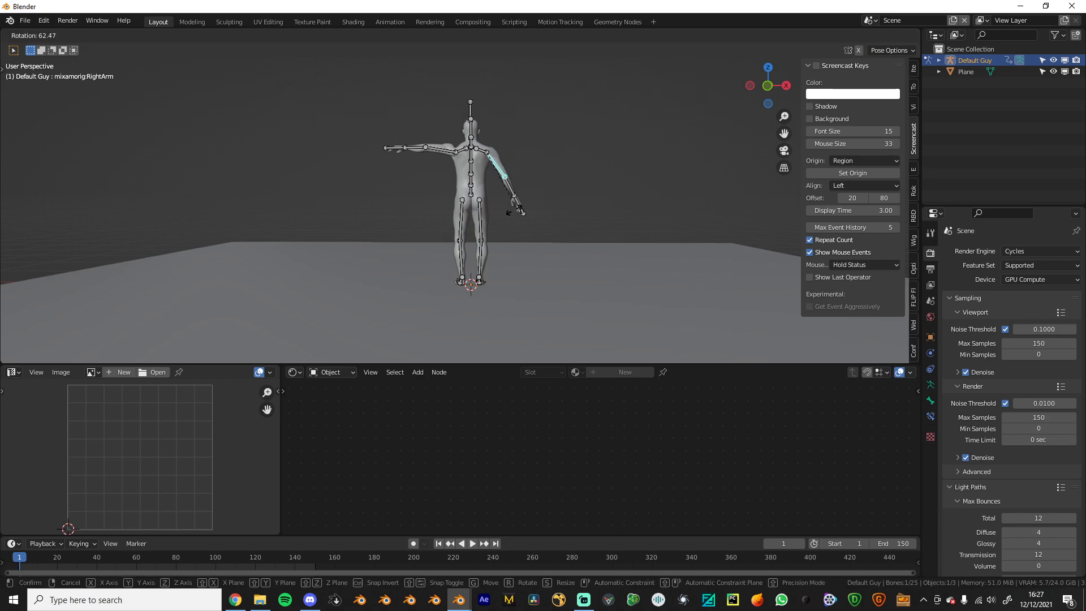
click(517, 202)
key(r)
key(r)
click(527, 205)
key(r)
click(460, 181)
Rotate the left arm down to the figure's side and bend the spine bones forward
click(440, 151)
key(r)
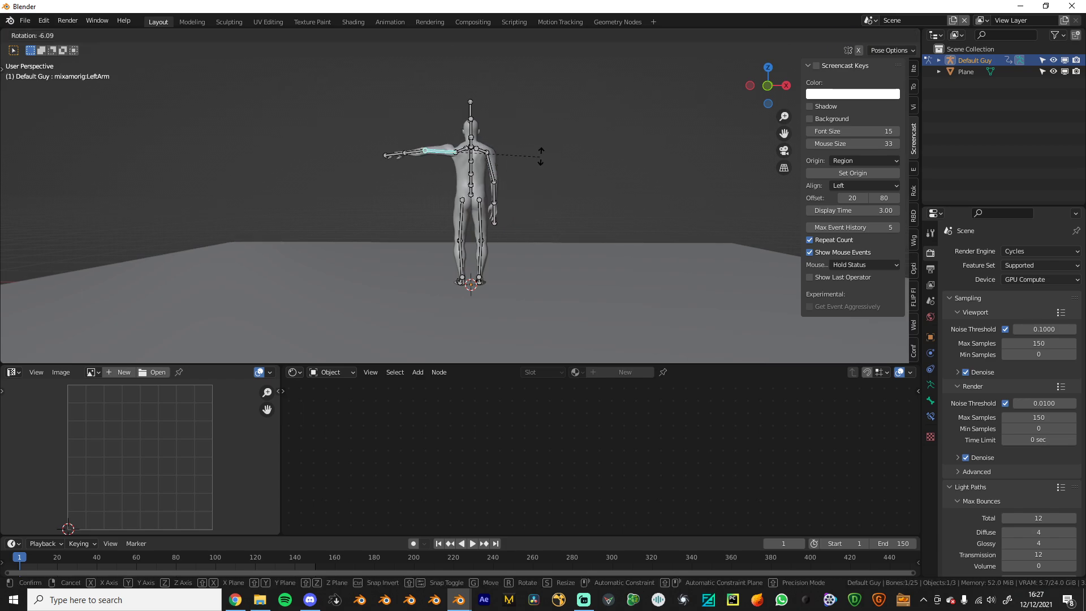
click(509, 335)
click(471, 176)
key(r)
key(r)
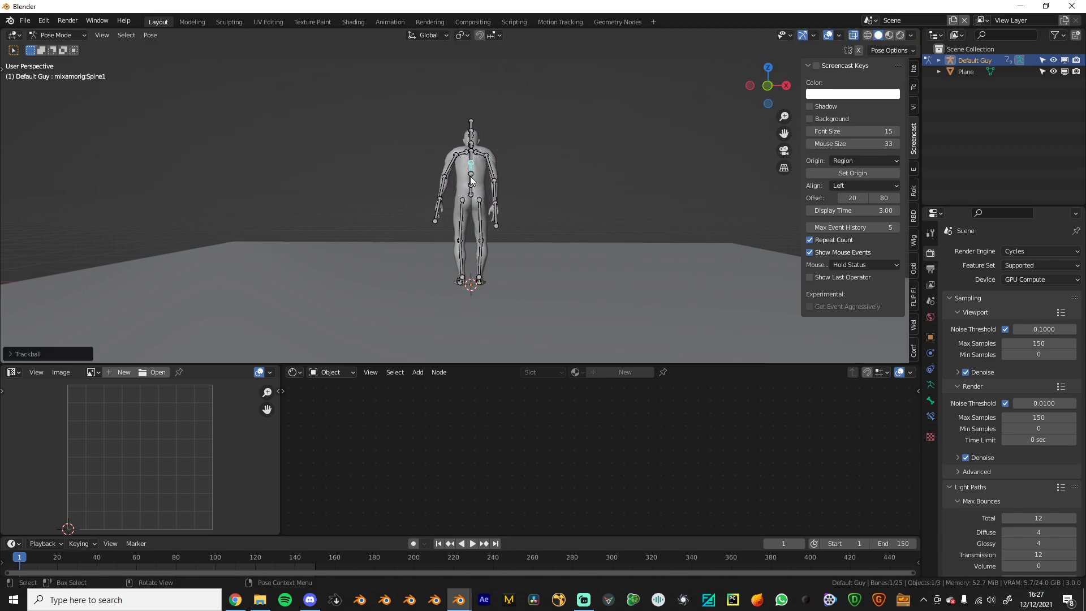
click(490, 179)
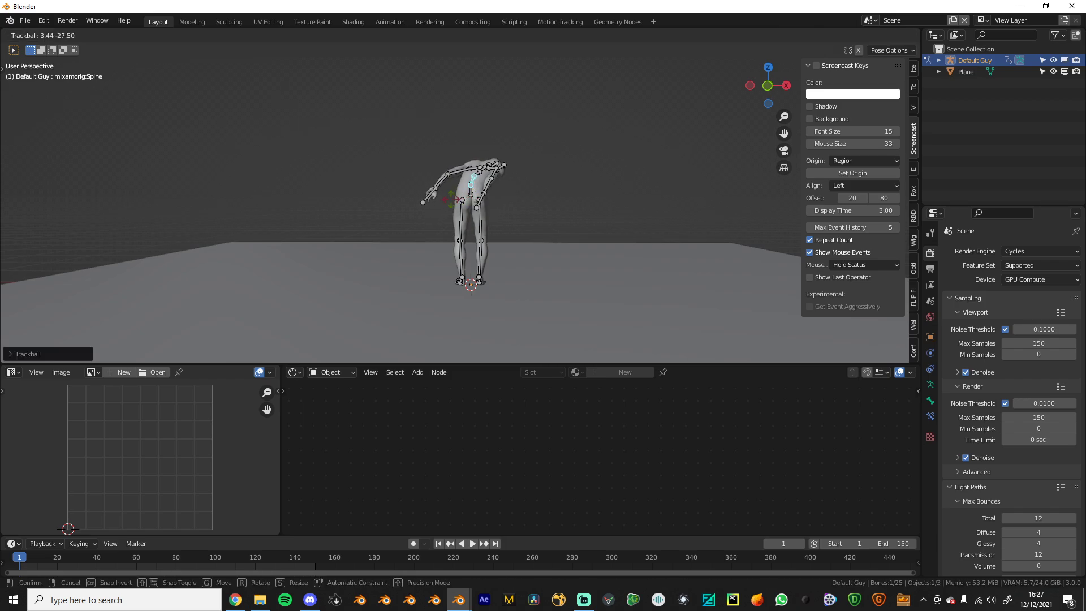
click(466, 219)
Rotate the left thigh bone to lift the figure's left leg off the ground
key(r)
click(419, 224)
key(r)
key(r)
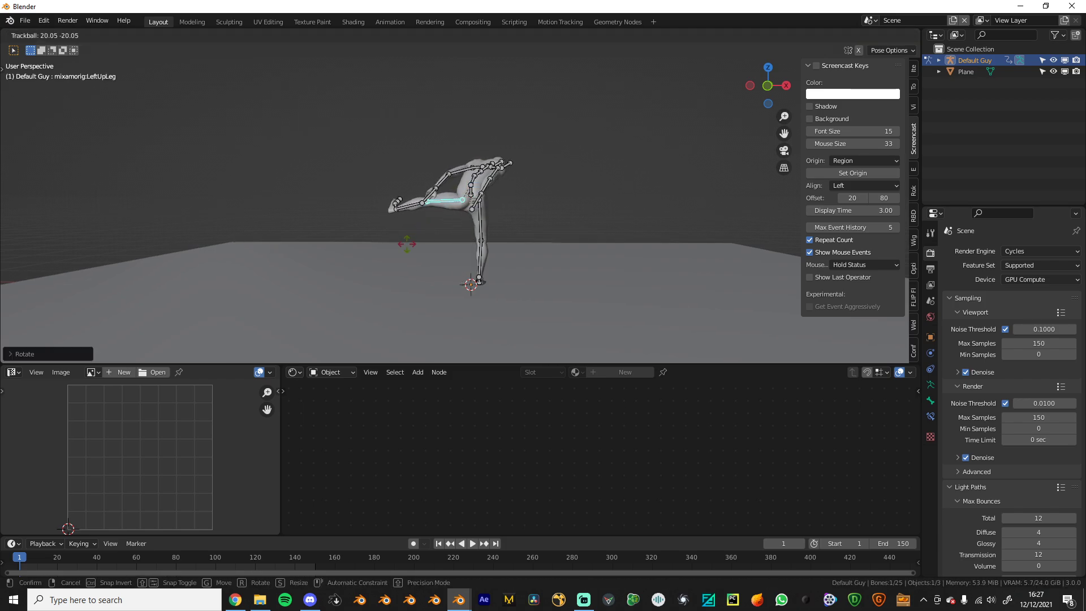
click(483, 227)
From the right side view, rotate the right leg's bones into a bent, crouching stance
click(484, 226)
key(KP_3)
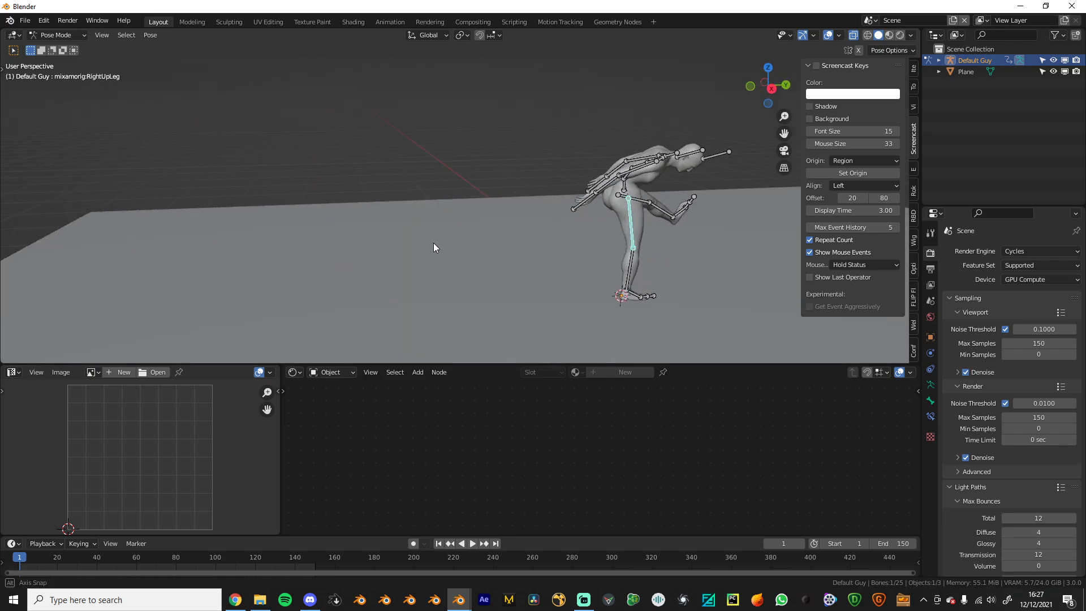
key(r)
click(654, 263)
click(684, 255)
key(r)
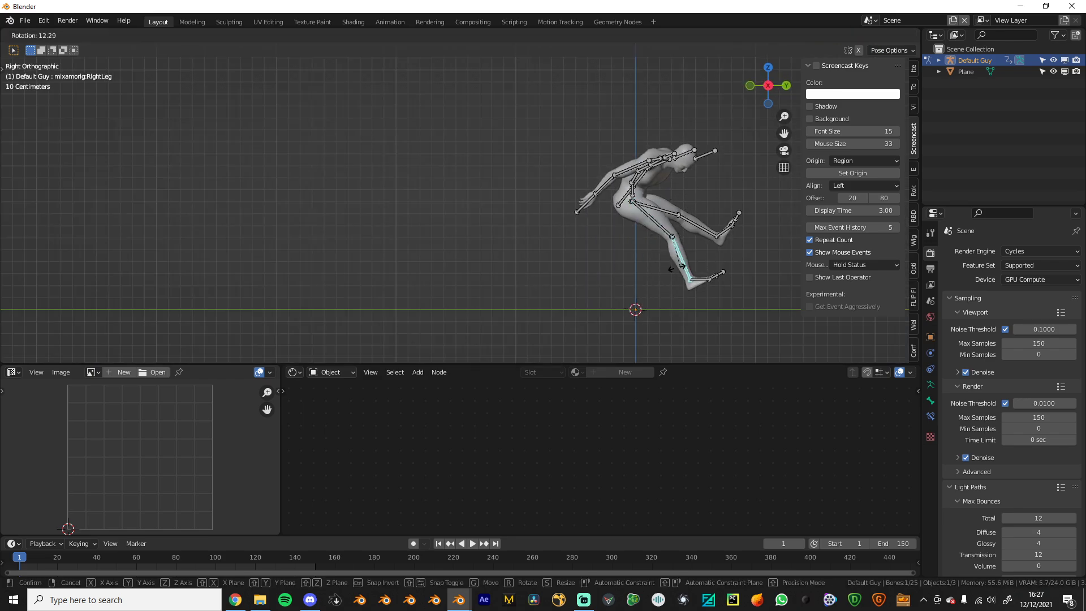
click(633, 266)
click(661, 229)
key(r)
click(670, 221)
click(668, 248)
key(r)
click(649, 215)
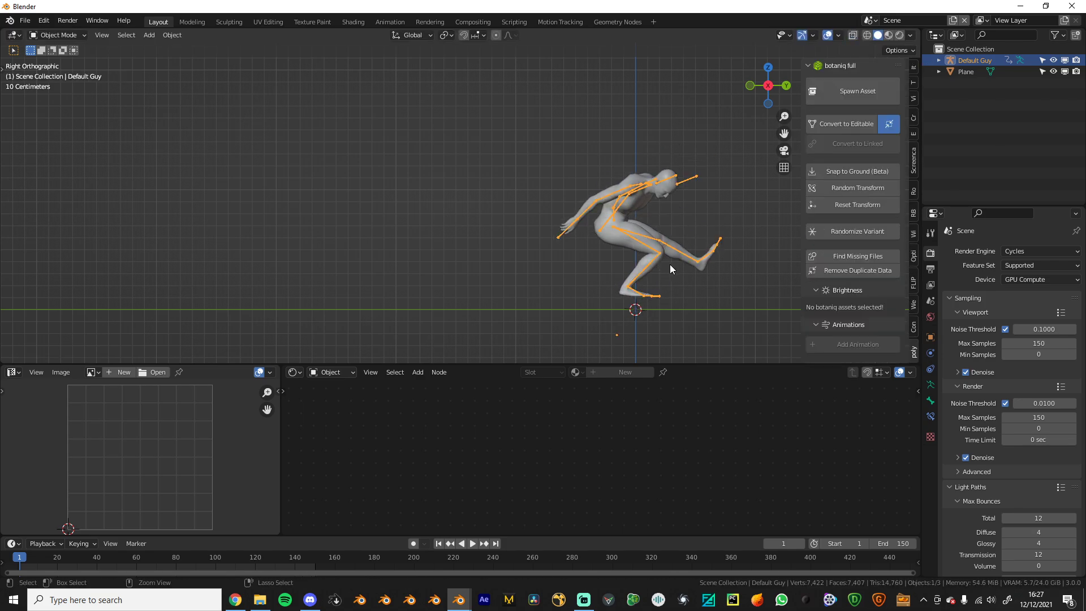
Free-rotate the left leg with trackball rotation so it extends forward in a stride
middle_drag(663, 284, 507, 269)
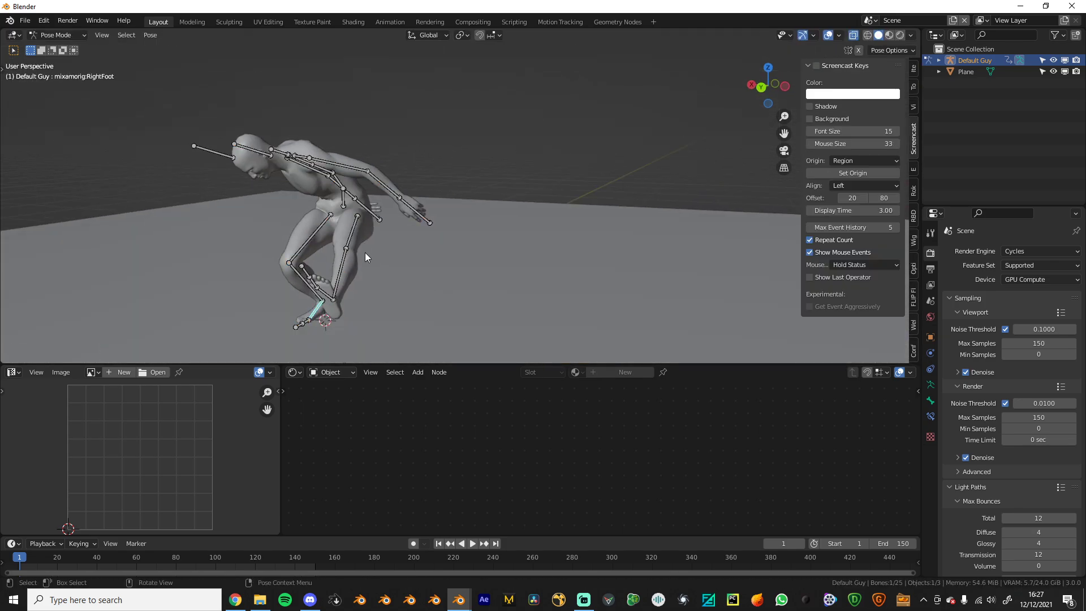
click(354, 234)
key(r)
key(r)
click(344, 251)
shift+middle_drag(344, 251, 537, 246)
middle_drag(538, 246, 522, 278)
key(r)
key(r)
click(592, 269)
Rotate the right upper arm and forearm so the arm hangs down beside the crouching body
click(448, 187)
key(r)
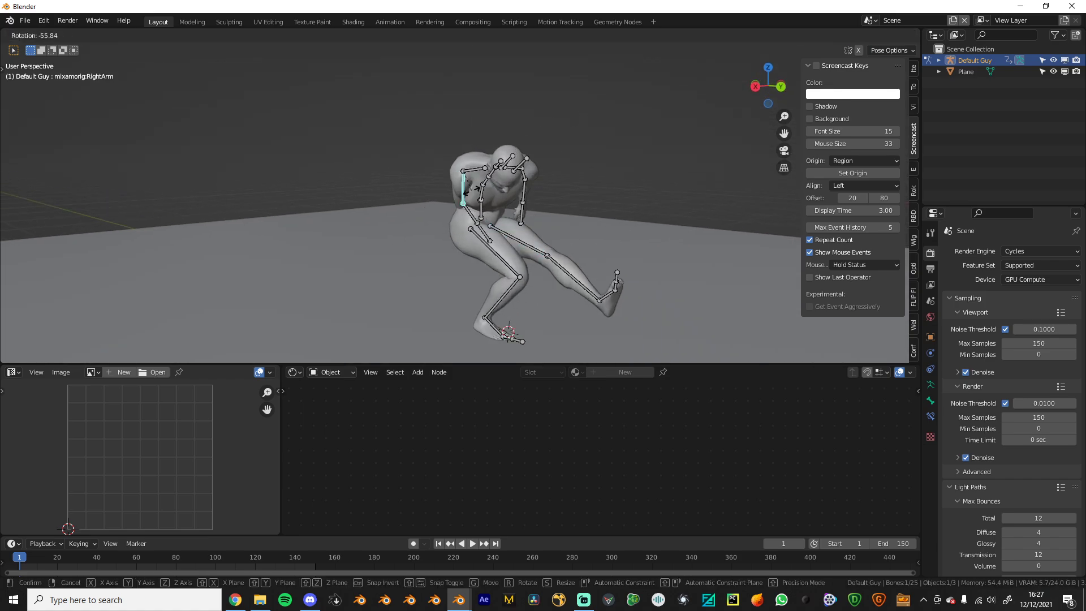
click(464, 198)
key(r)
key(r)
click(418, 252)
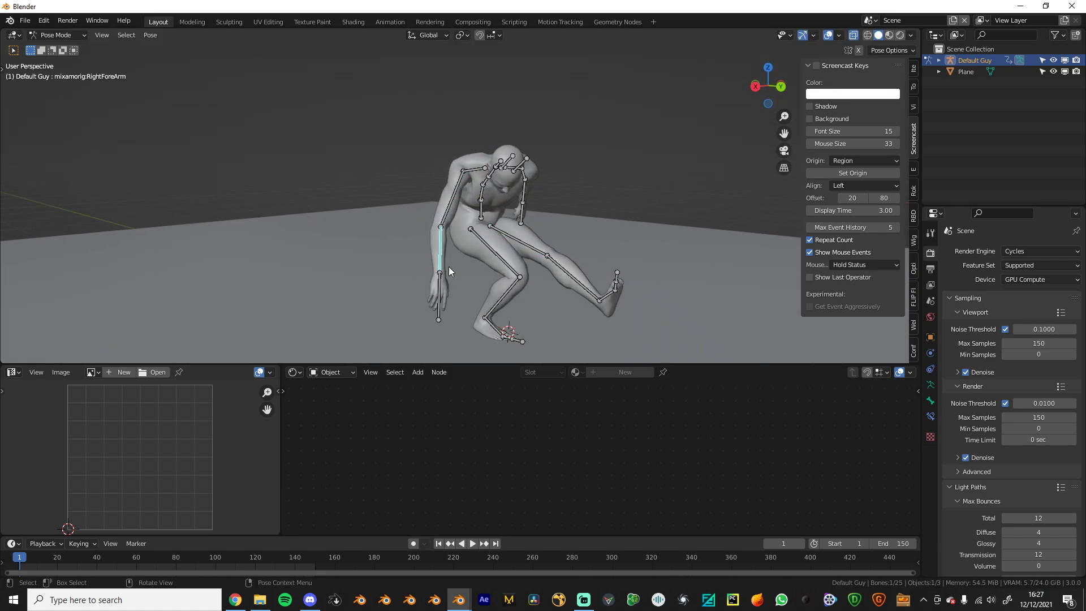
Bend the right forearm forward at the elbow
key(alt+a)
middle_drag(449, 268, 571, 207)
key(r)
click(582, 185)
click(421, 220)
click(428, 217)
Rotate the upper spine bone and the neck to adjust the lean of the chest and head
click(491, 178)
key(r)
click(559, 225)
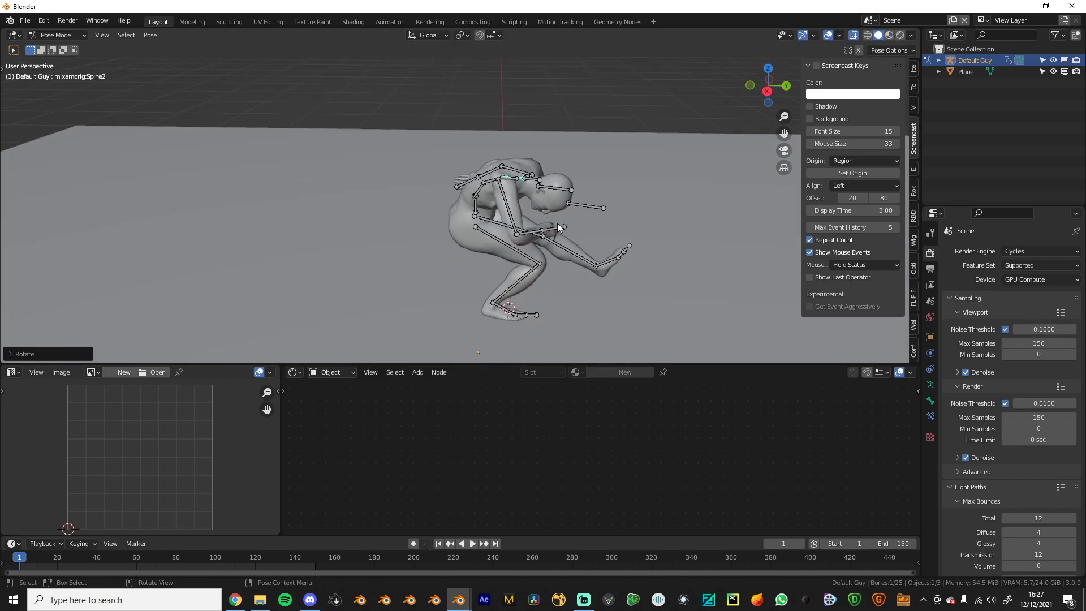
key(r)
click(571, 168)
click(530, 159)
key(r)
click(575, 199)
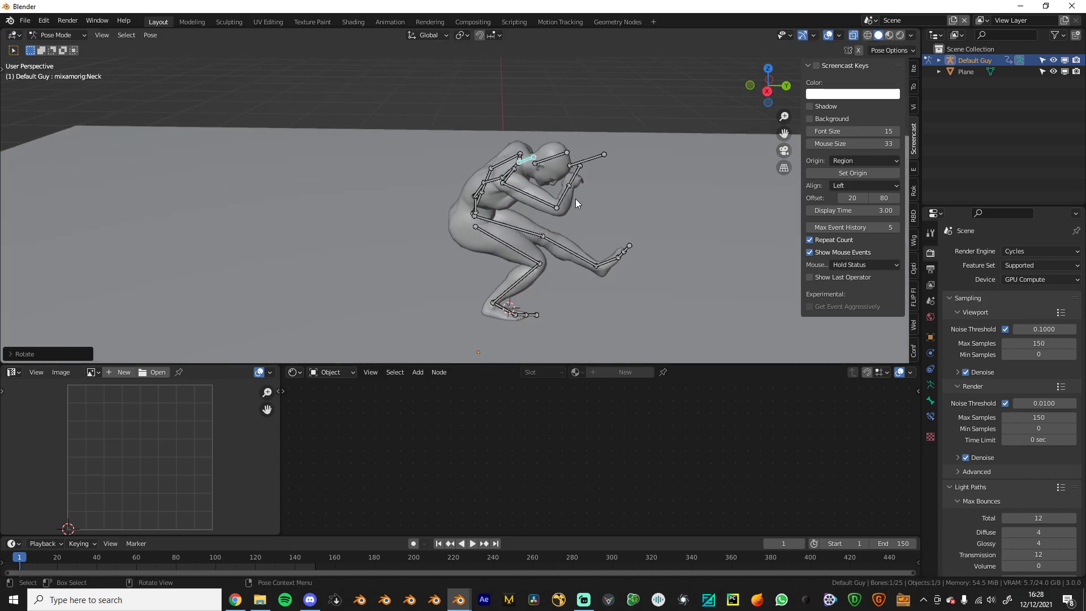
Twist the upper spine bone with trackball rotation to turn the shoulders and arms
click(513, 170)
middle_drag(516, 170, 553, 180)
click(520, 170)
key(r)
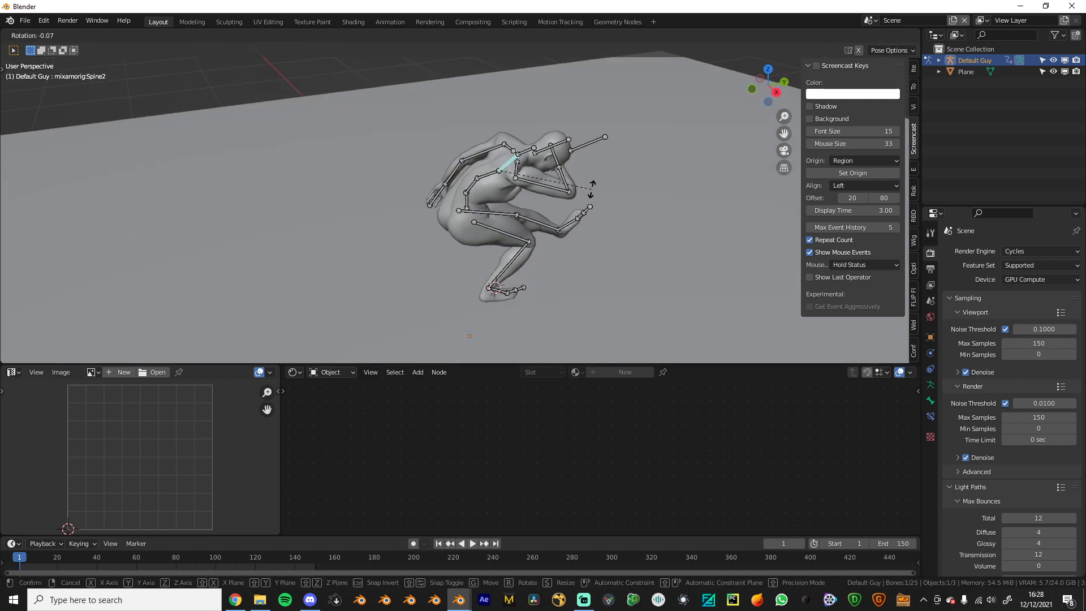
click(587, 197)
key(r)
click(575, 223)
key(r)
key(r)
click(570, 228)
Tilt the right thigh bone with a trackball rotation while viewing the figure from the front
middle_drag(548, 247, 628, 235)
scroll(636, 235, down, 1)
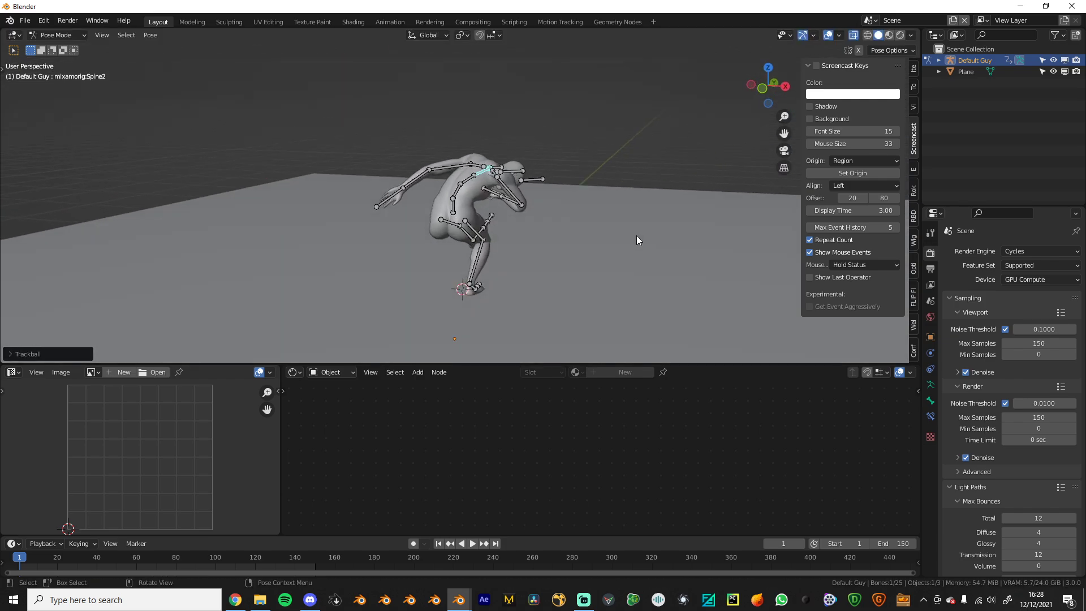
scroll(539, 238, down, 2)
middle_drag(538, 238, 460, 236)
click(461, 235)
key(r)
right_click(457, 242)
key(r)
key(r)
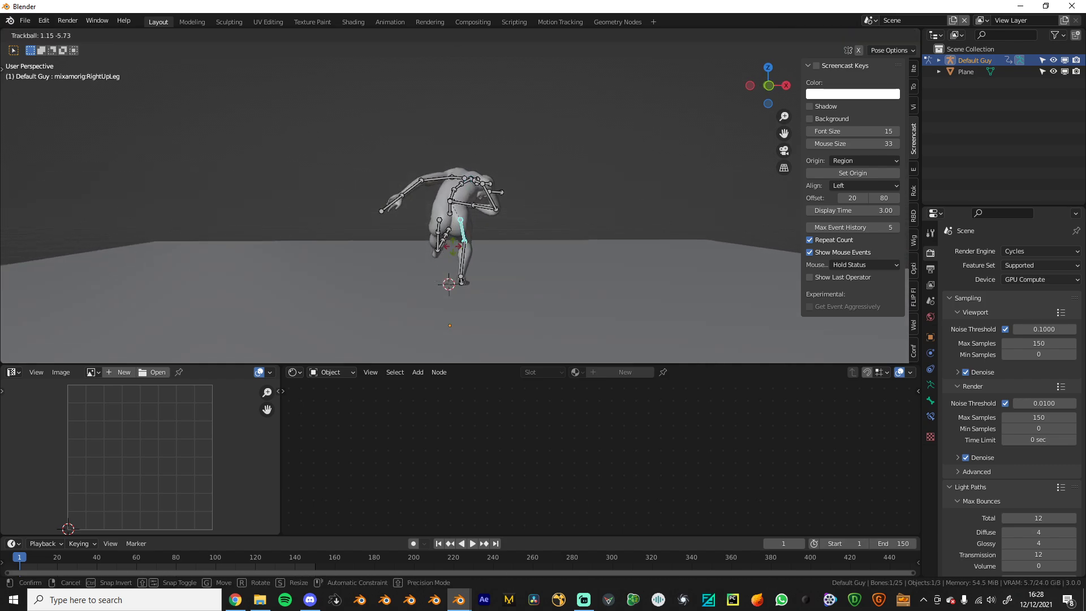
click(527, 236)
Rotate the right thigh bone further so the right knee turns outward, away from the body
key(r)
key(r)
click(522, 242)
key(r)
click(526, 251)
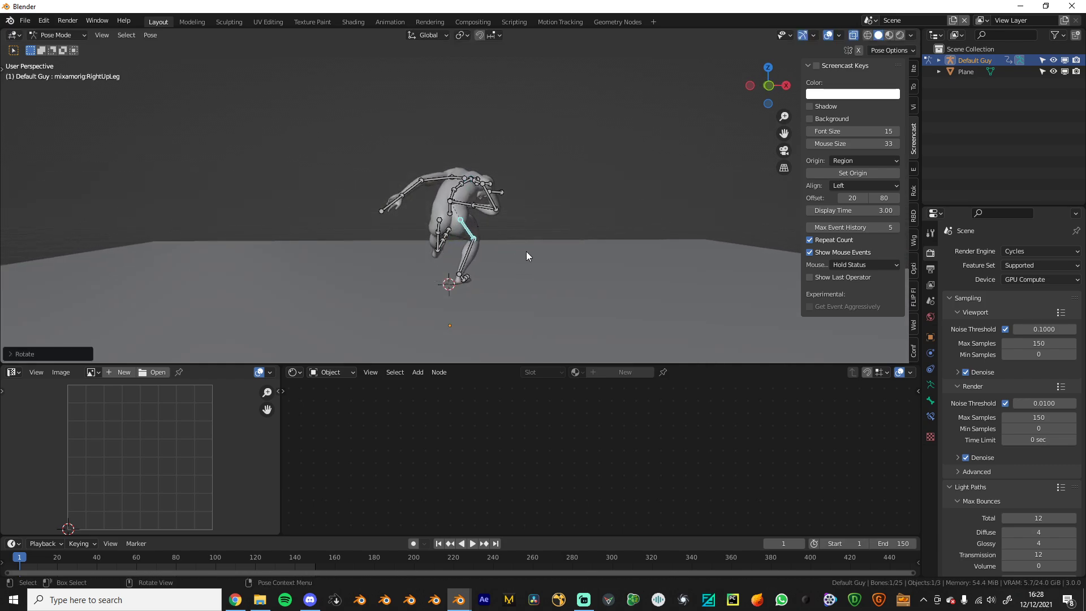
key(r)
key(r)
click(519, 250)
Rotate the left lower leg bone with normal and trackball rotations to adjust the bend at the knee
middle_drag(518, 250, 531, 236)
click(448, 238)
key(r)
key(r)
click(492, 236)
key(r)
click(517, 237)
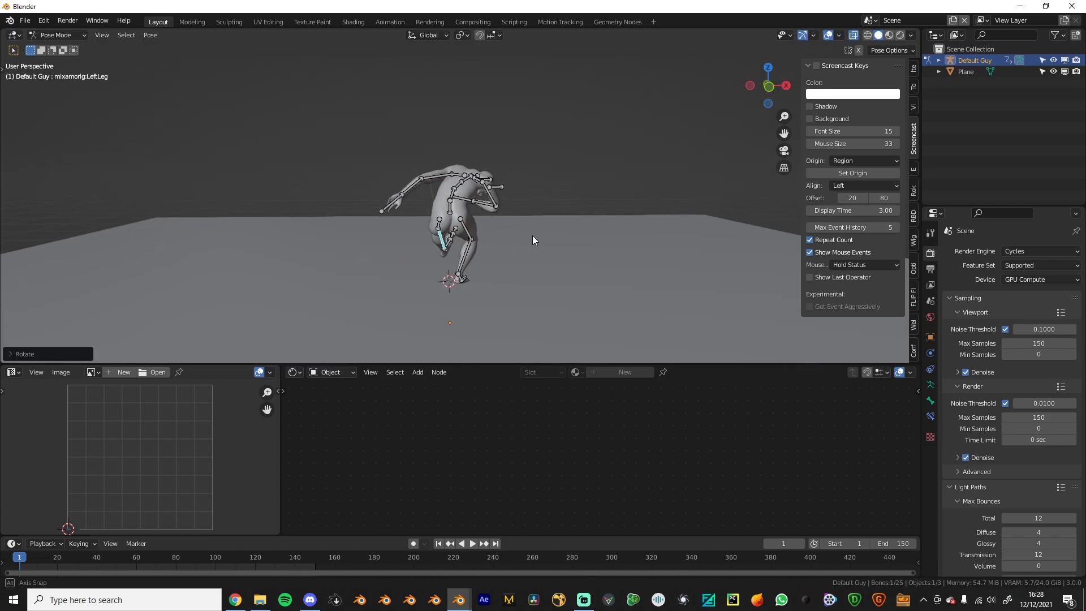
key(r)
key(r)
click(525, 236)
Adjust both thigh bones, swinging the left one outward and bringing it back beneath the hips
key(r)
key(r)
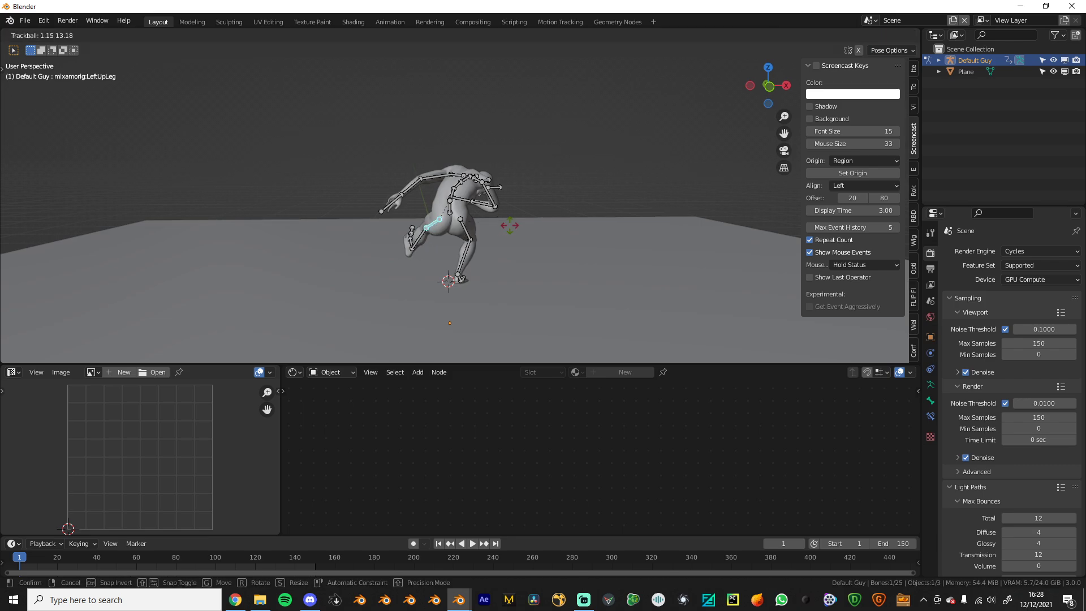
click(508, 225)
middle_drag(507, 225, 476, 225)
click(475, 225)
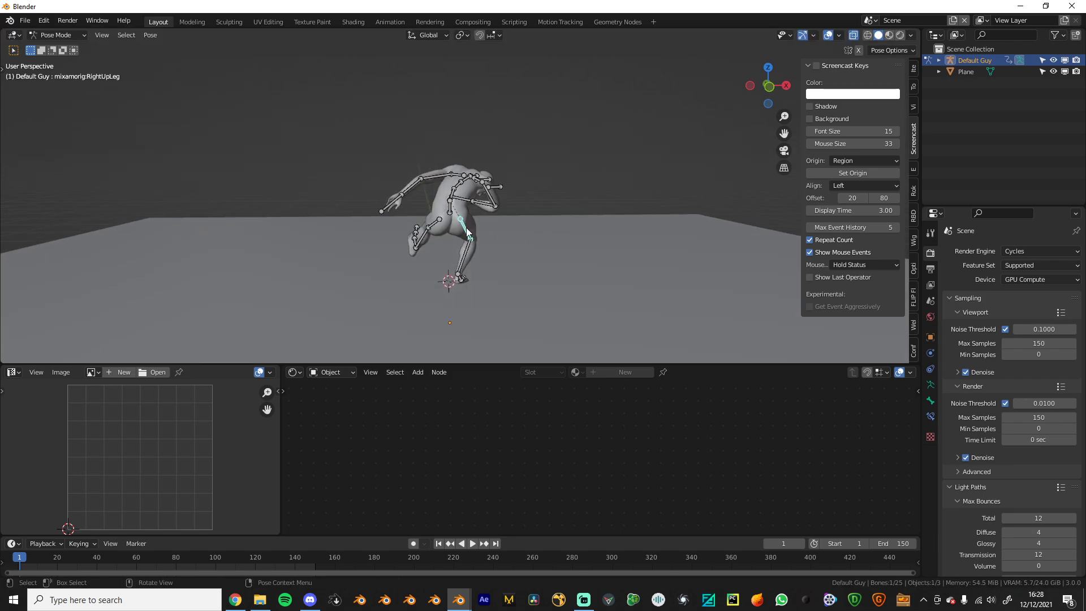
key(r)
click(429, 230)
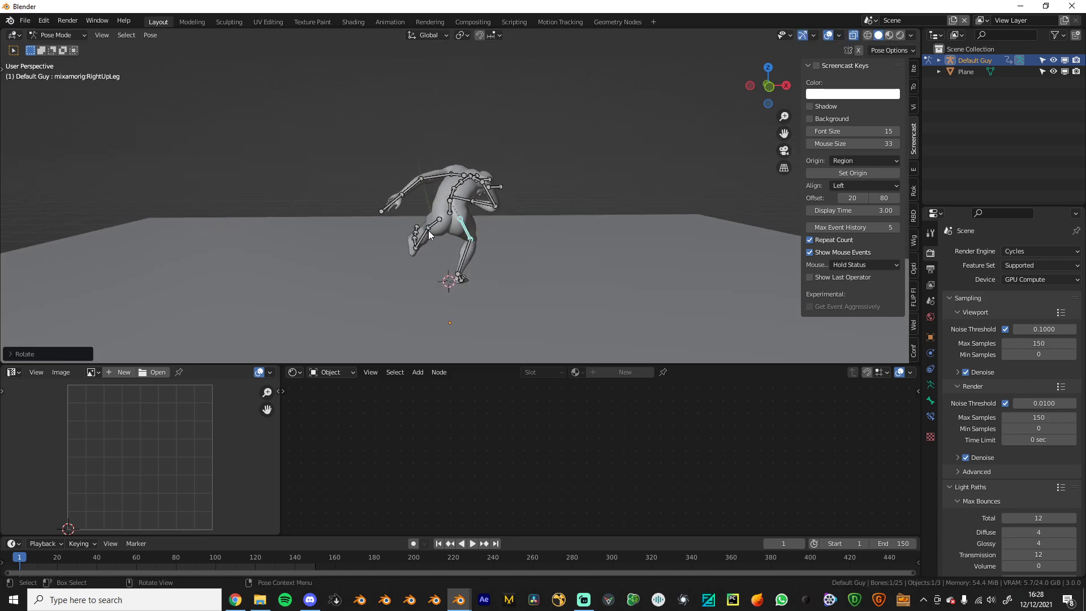
key(r)
key(r)
click(479, 231)
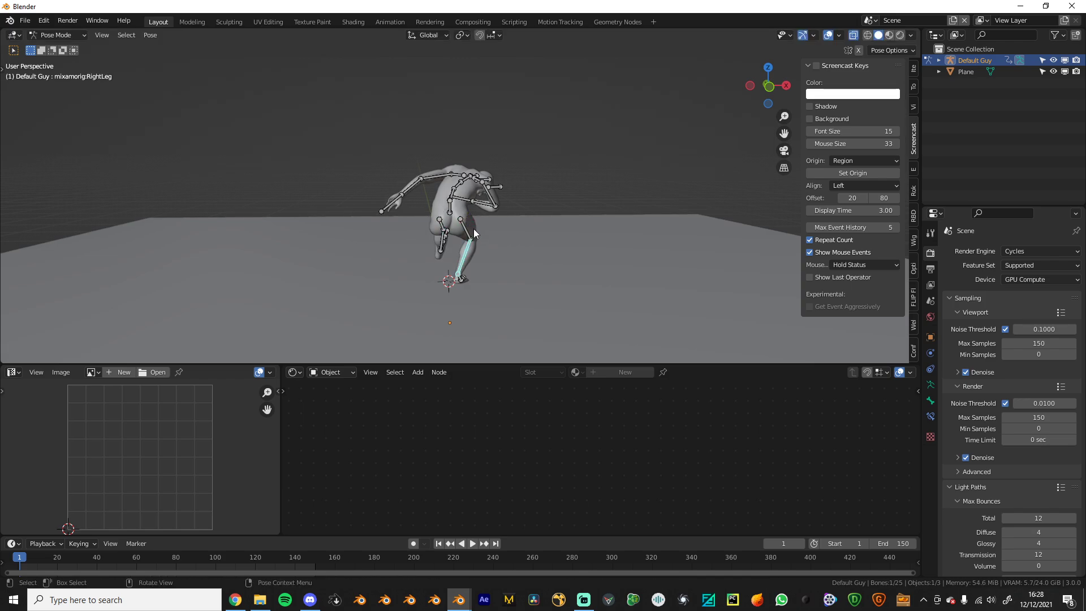
Select the hips bone and rotate it to adjust the balance of the whole pose
click(475, 227)
click(452, 209)
key(r)
click(527, 239)
scroll(529, 237, down, 3)
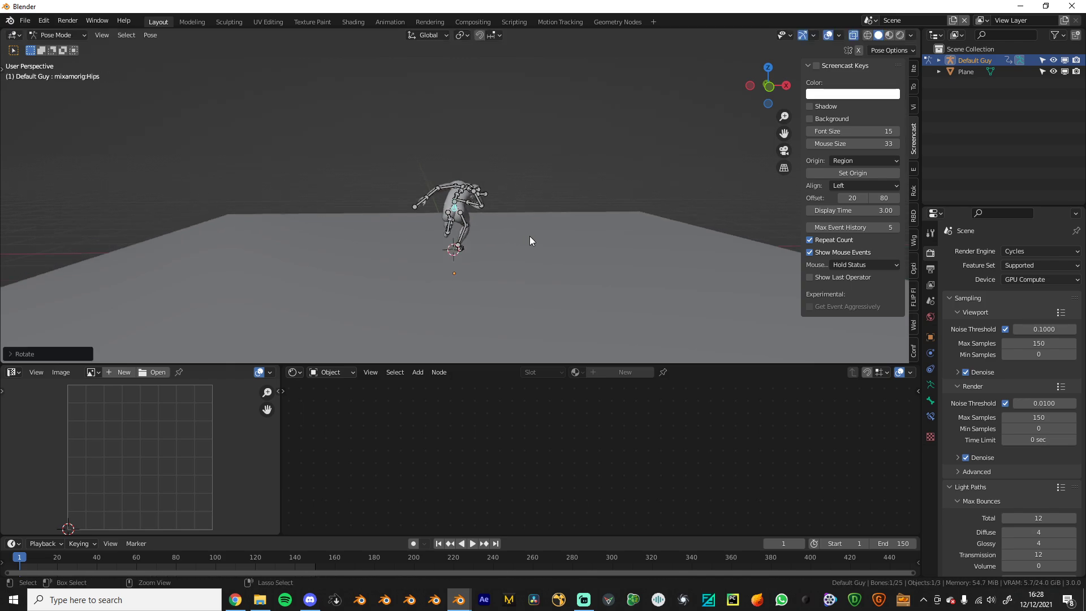
Return to Object Mode and rotate the whole figure around the global Z axis
key(ctrl+Tab)
click(548, 174)
mouse_move(548, 174)
middle_down()
mouse_move(517, 192)
mouse_move(545, 167)
middle_up()
click(483, 207)
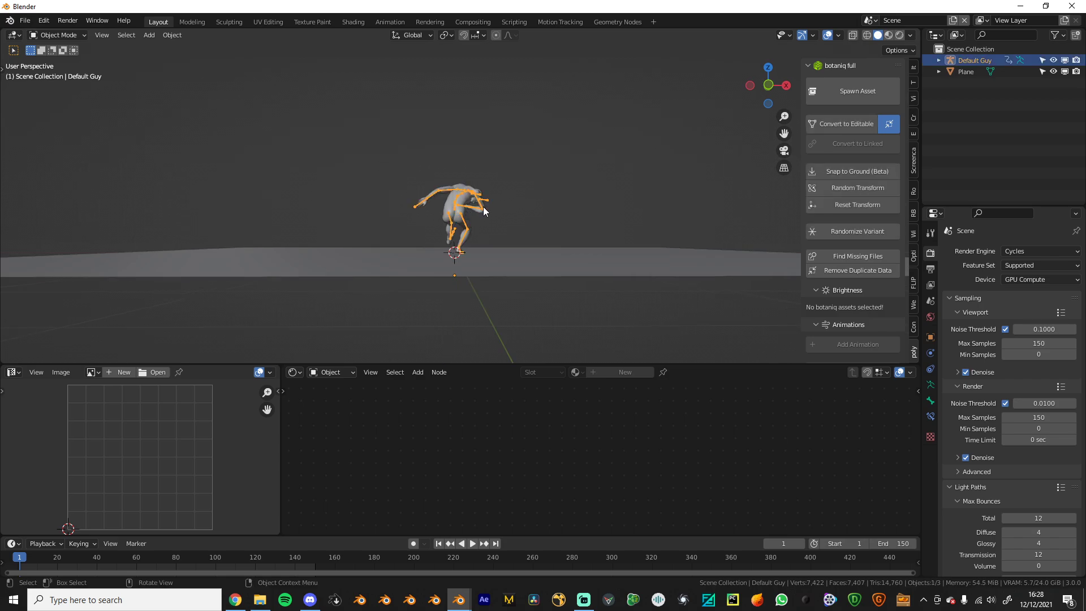
key(ctrl+Tab)
key(r)
key(z)
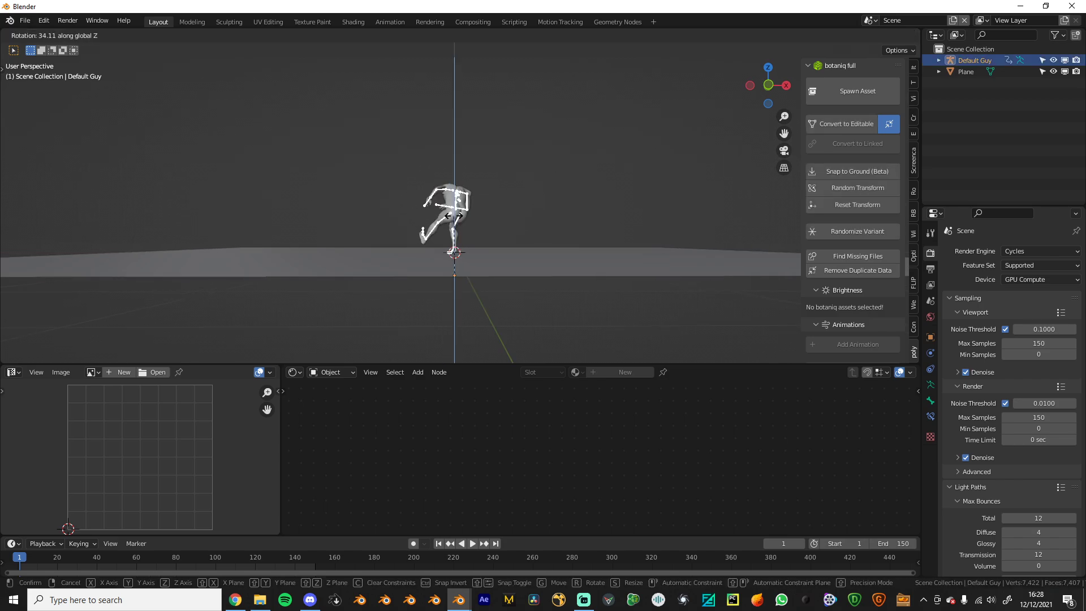
click(441, 219)
Add a camera aligned to the current view and fit its frame in the viewport
middle_drag(501, 220, 497, 237)
key(ctrl+alt+KP_0)
scroll(475, 239, down, 5)
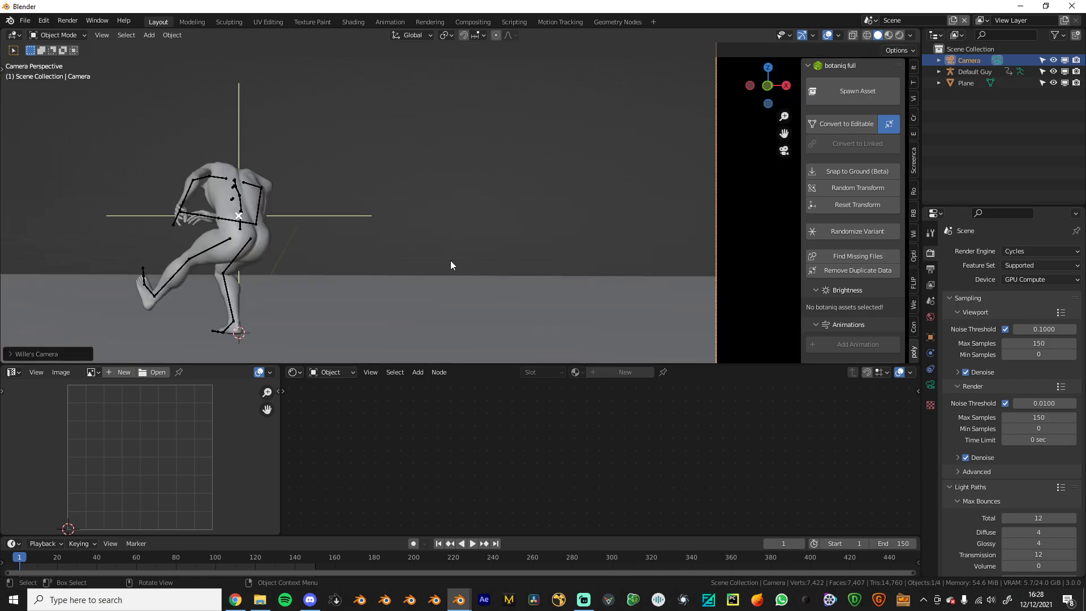
scroll(444, 266, down, 3)
scroll(436, 273, up, 1)
shift+middle_drag(423, 293, 502, 288)
scroll(503, 287, up, 1)
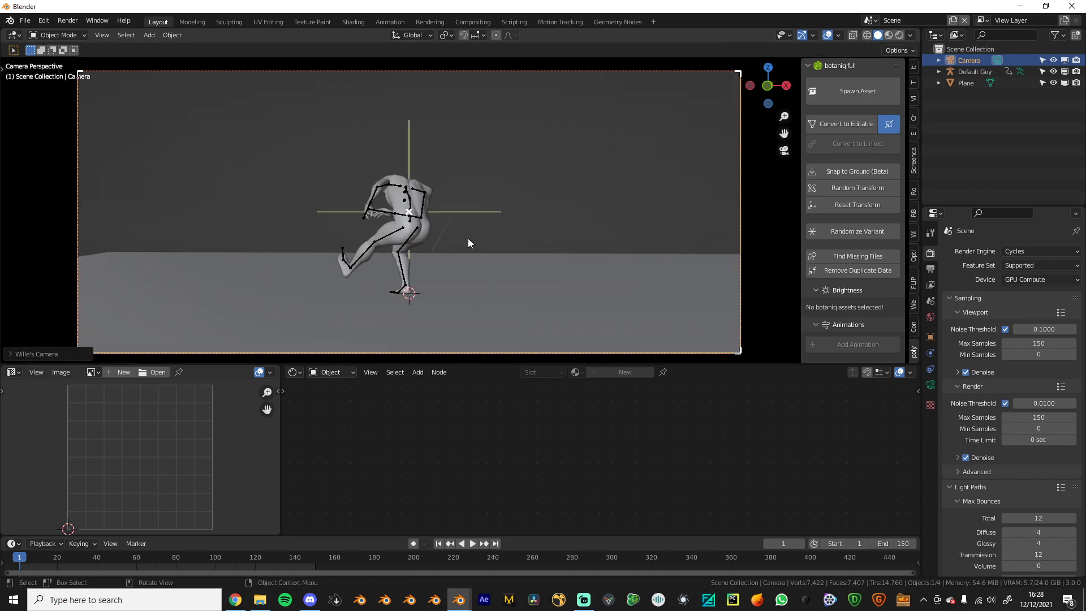
Split the 3D viewport in two, with the camera view in one and a perspective overview in the other
middle_drag(468, 239, 556, 225)
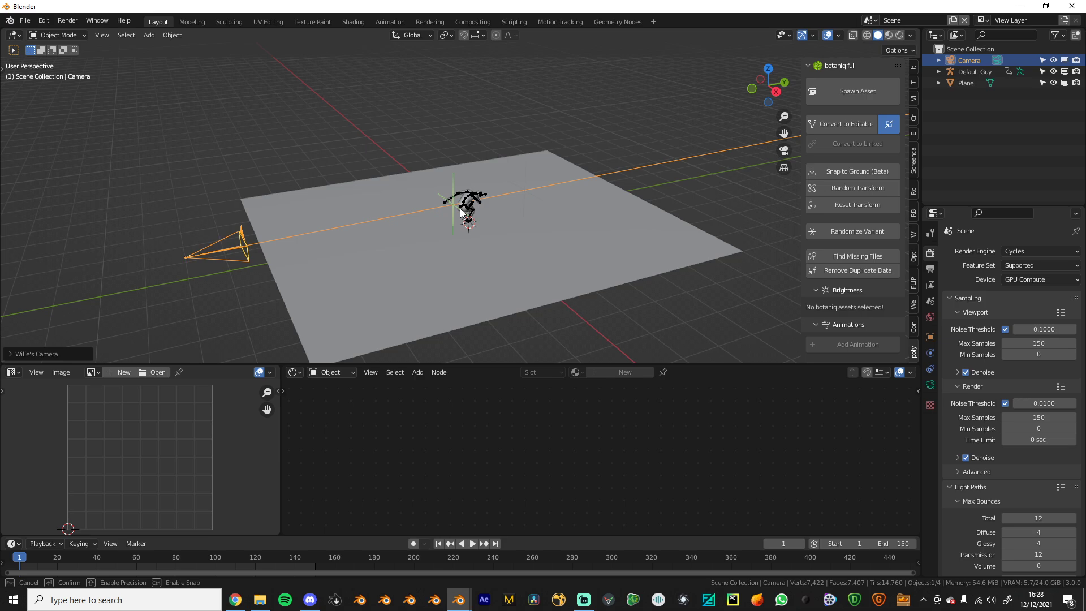
middle_drag(461, 212, 538, 227)
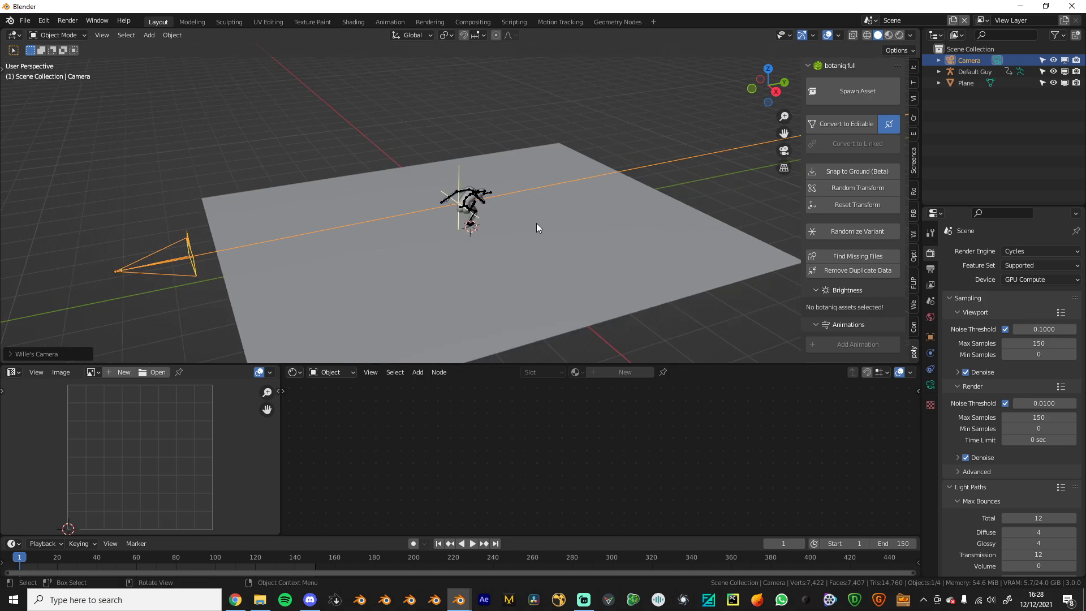
drag(878, 41, 365, 169)
middle_drag(317, 203, 212, 205)
key(KP_0)
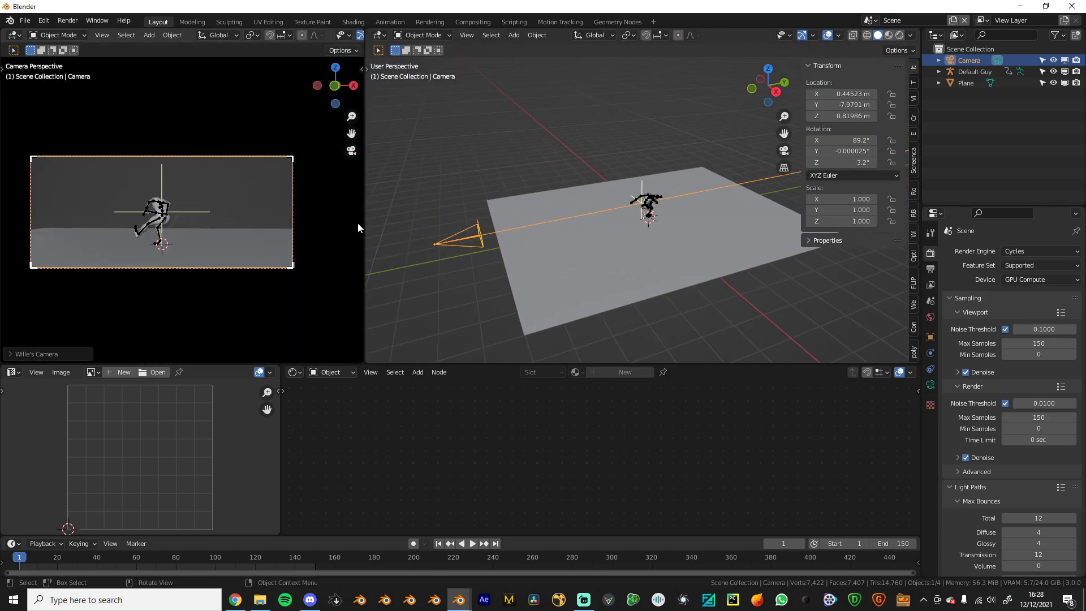
scroll(223, 258, up, 2)
shift+middle_drag(223, 259, 266, 245)
scroll(245, 207, down, 1)
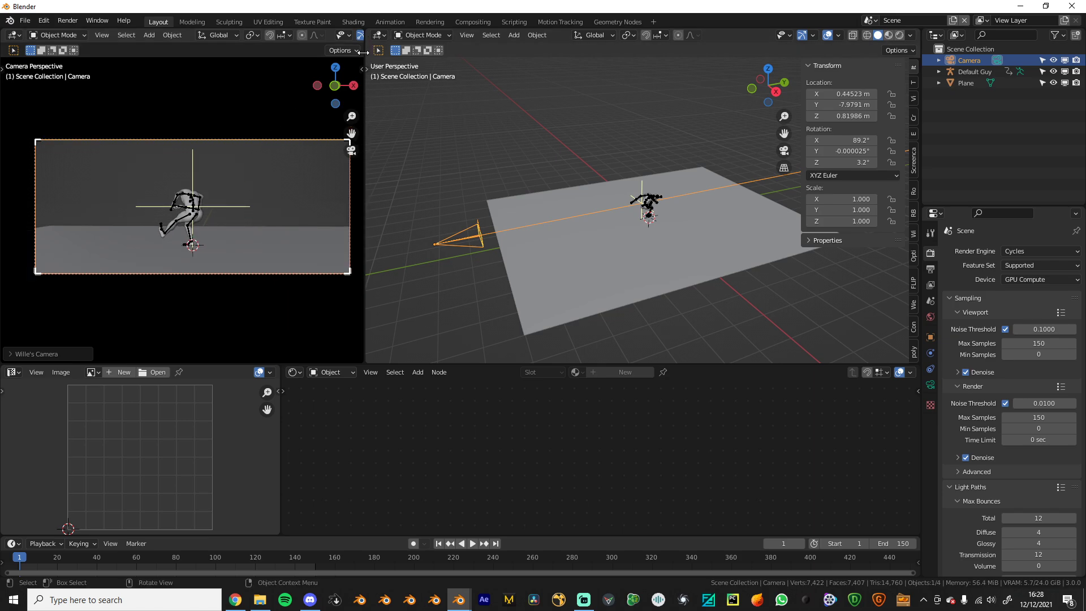
Widen the camera viewport, hide its overlays and set it to Rendered shading
drag(362, 52, 436, 51)
click(388, 35)
scroll(313, 171, up, 2)
key(z)
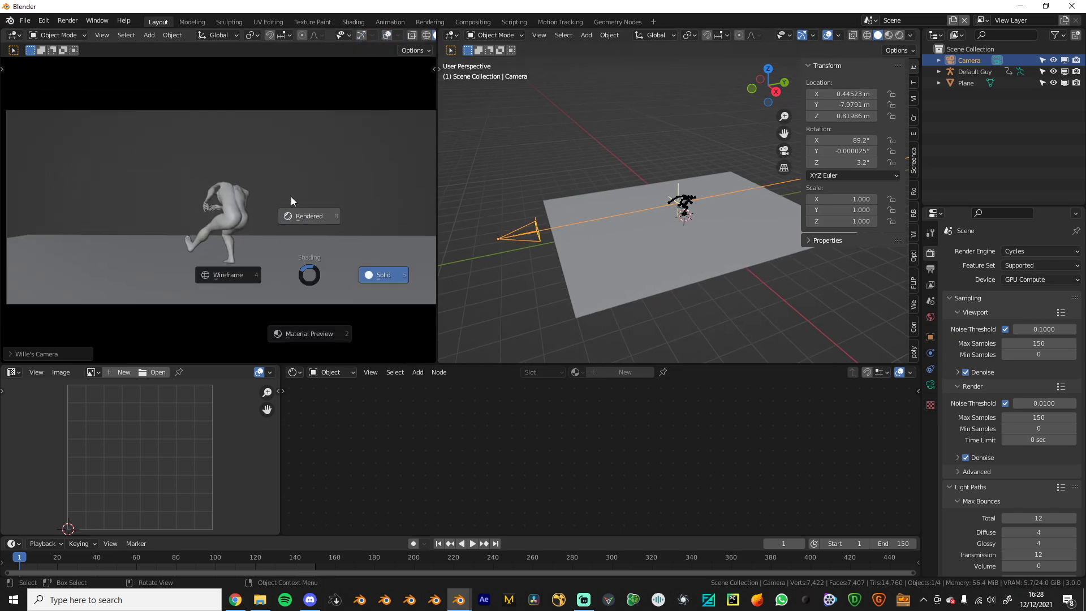
key(8)
Load river_walk_1_4k.hdr as the world environment texture and set its background strength to 1.000
click(930, 316)
click(1060, 337)
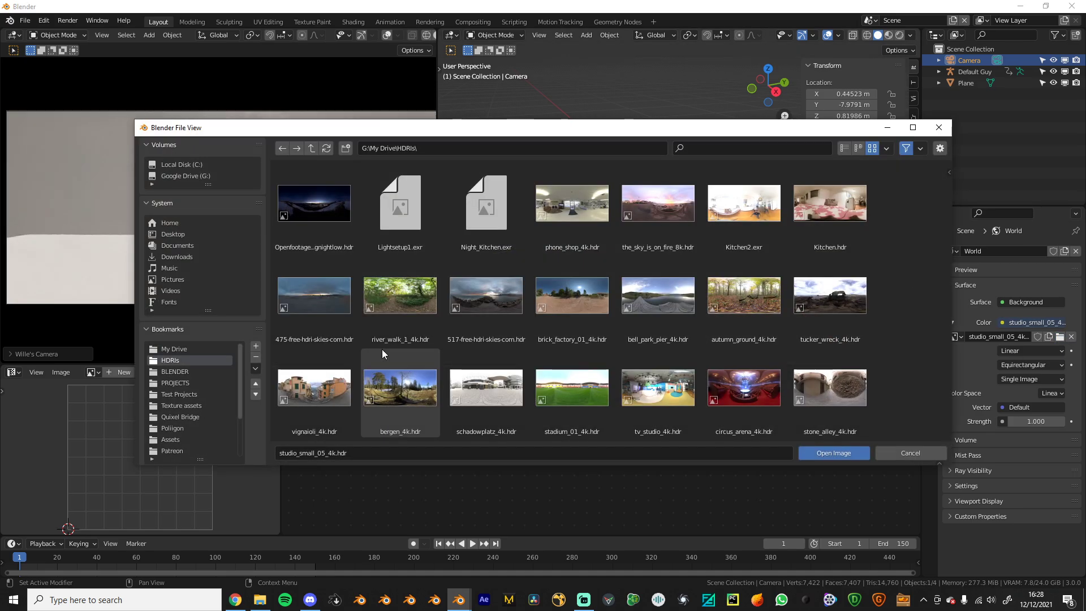
double_click(404, 305)
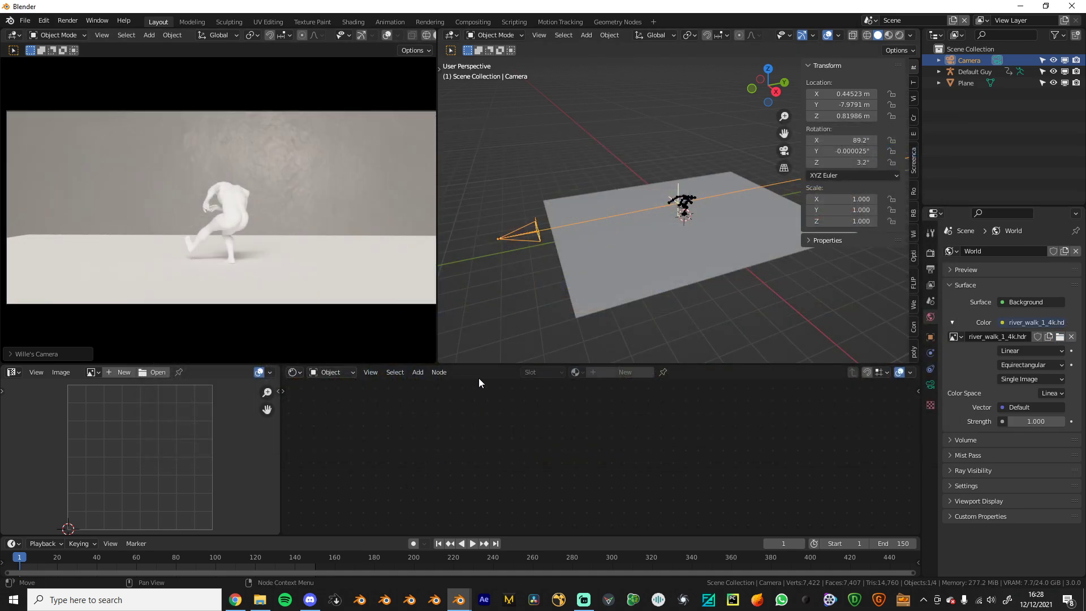
middle_drag(283, 276, 317, 300)
key(KP_0)
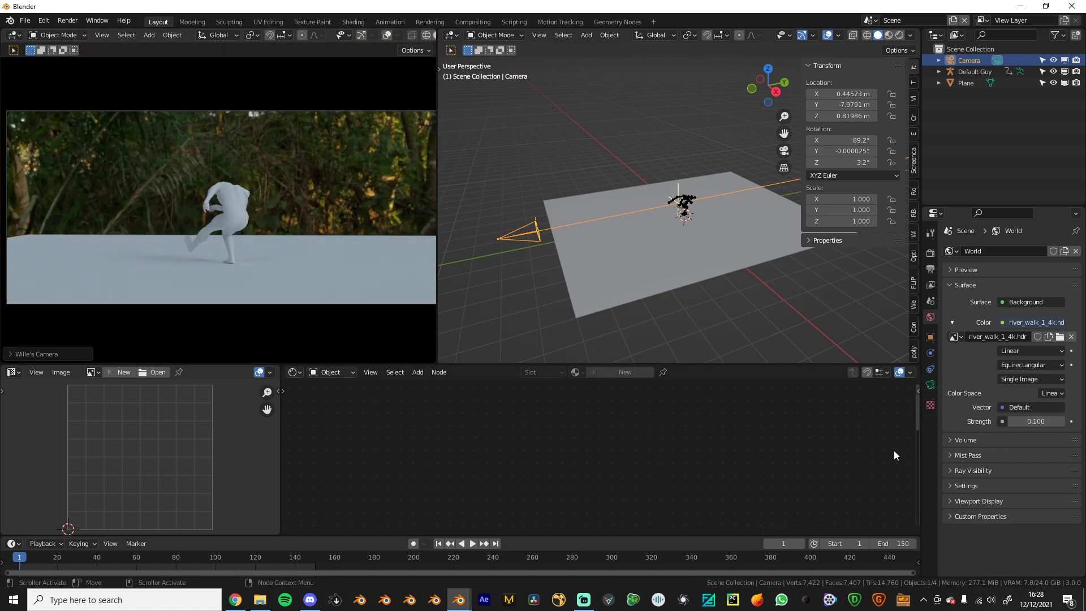
click(1042, 422)
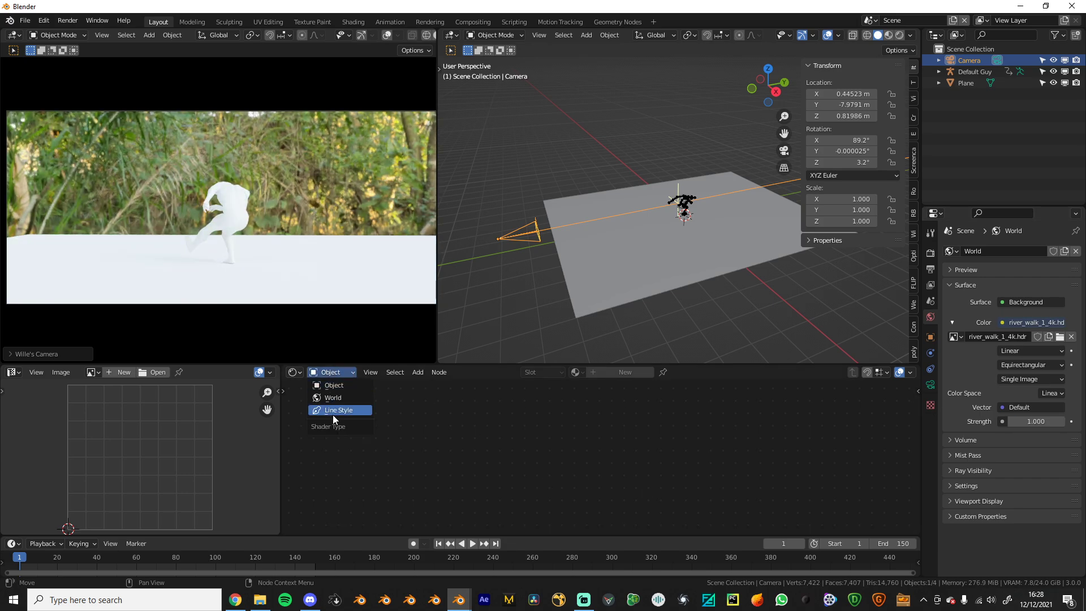
Show the World shader nodes and add Mapping and Texture Coordinate nodes to the environment texture
click(333, 397)
click(504, 433)
key(ctrl+t)
middle_drag(434, 463, 593, 385)
scroll(582, 457, down, 2)
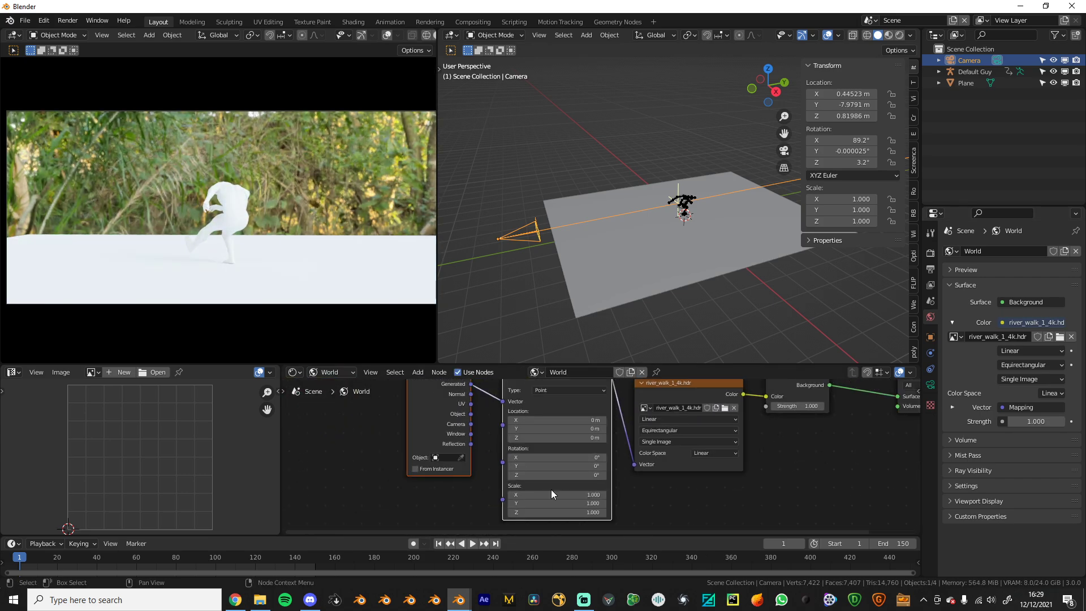
Rotate the HDRI background by setting the Mapping node's Z rotation to -43.2°, checking it against the ground plane
drag(552, 475, 947, 475)
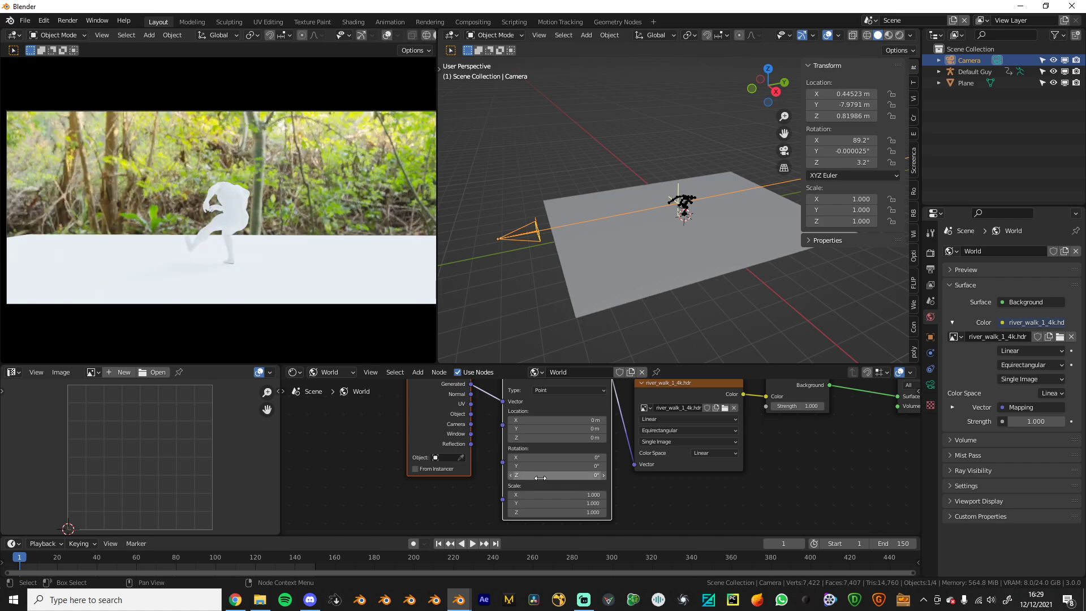
drag(554, 475, 510, 475)
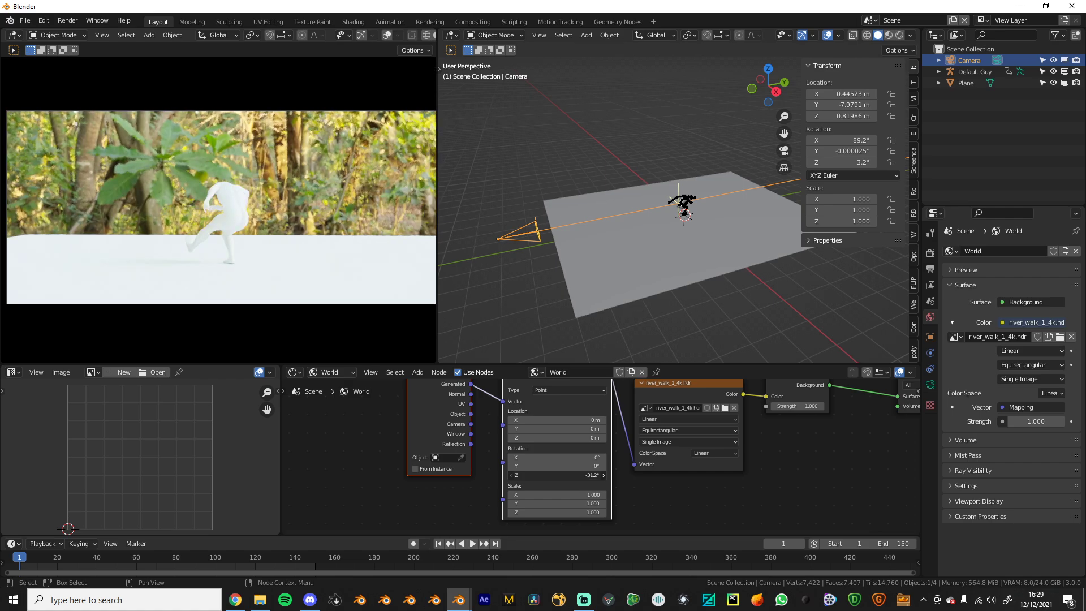
middle_drag(253, 270, 222, 320)
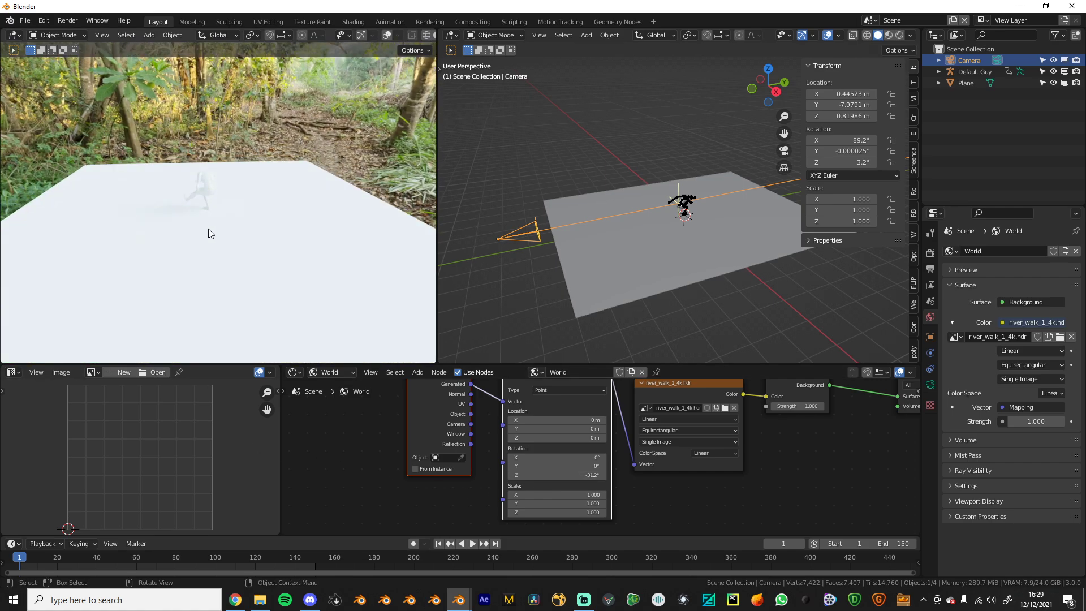
middle_drag(209, 230, 276, 343)
scroll(275, 346, up, 2)
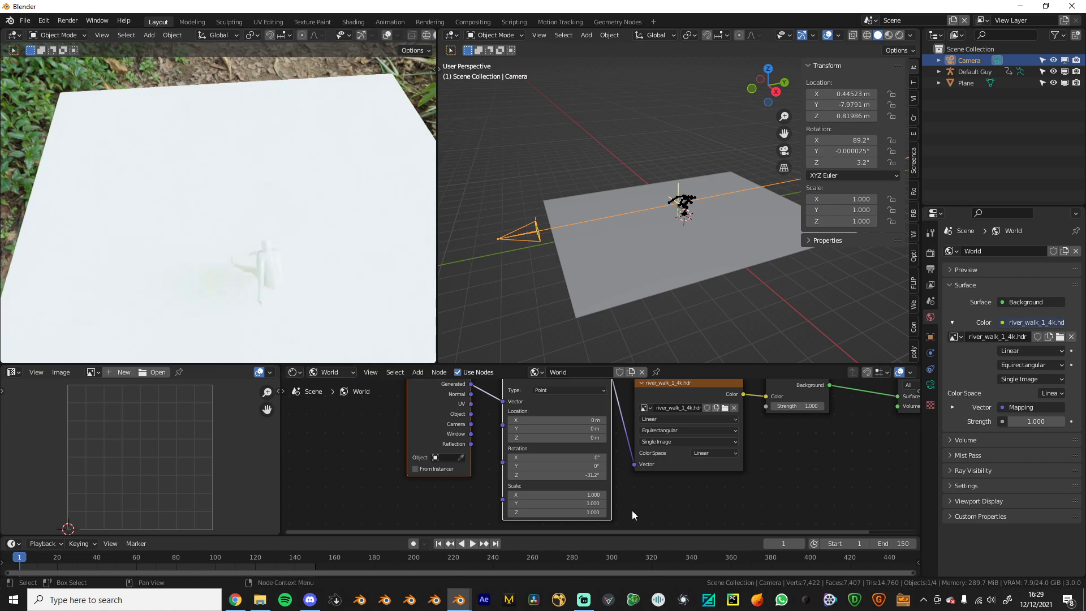
mouse_move(551, 476)
mouse_down()
mouse_move(565, 475)
mouse_move(535, 475)
mouse_up()
middle_drag(283, 300, 418, 207)
key(KP_0)
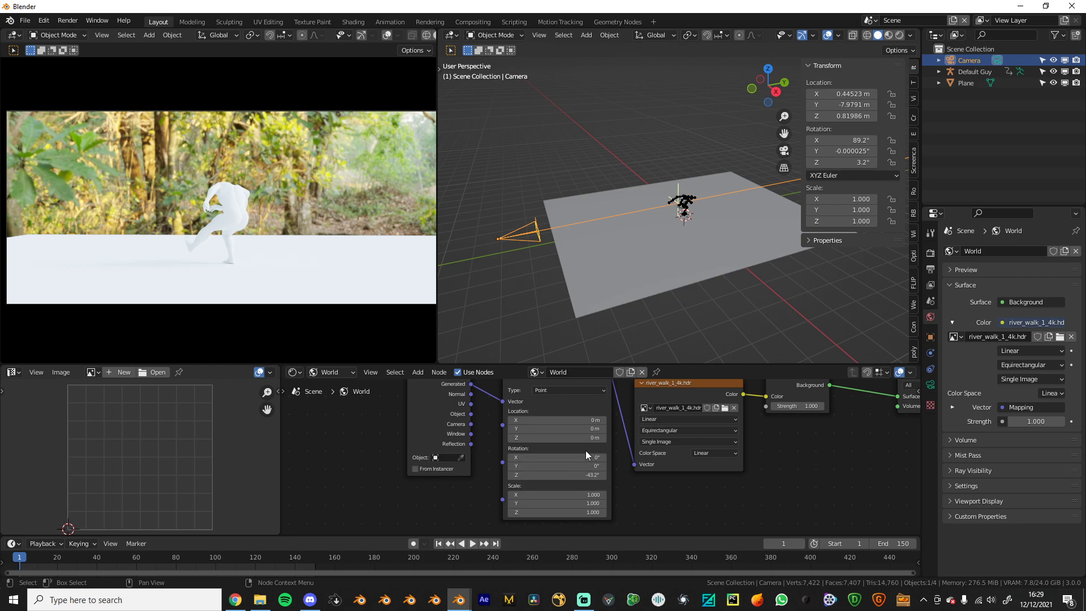
Find and show the botaniq add-on tools for the overview viewport
click(599, 275)
middle_drag(651, 330, 864, 269)
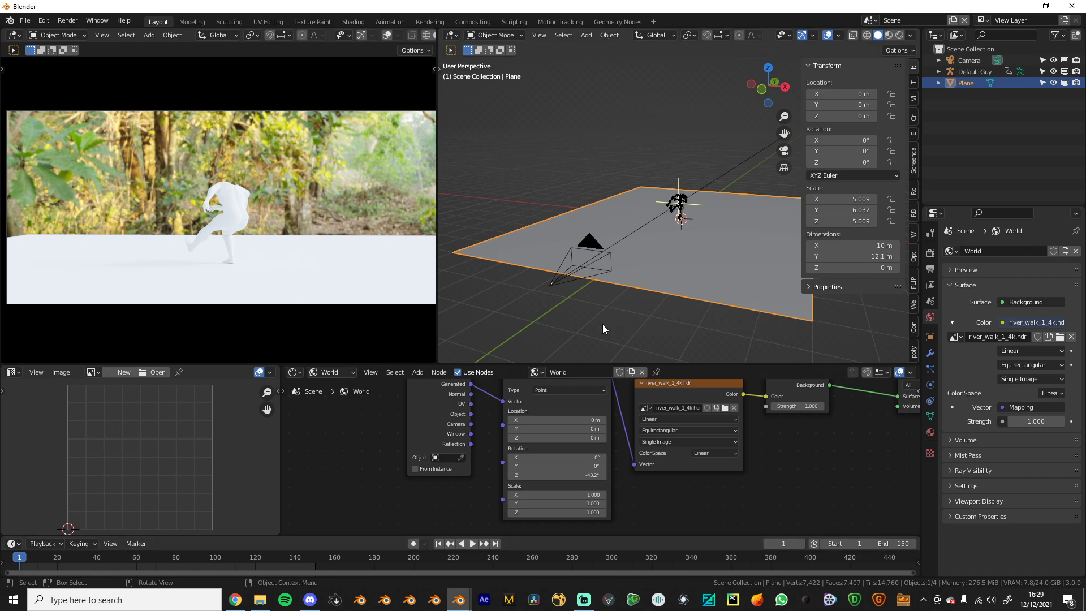
middle_drag(603, 324, 603, 306)
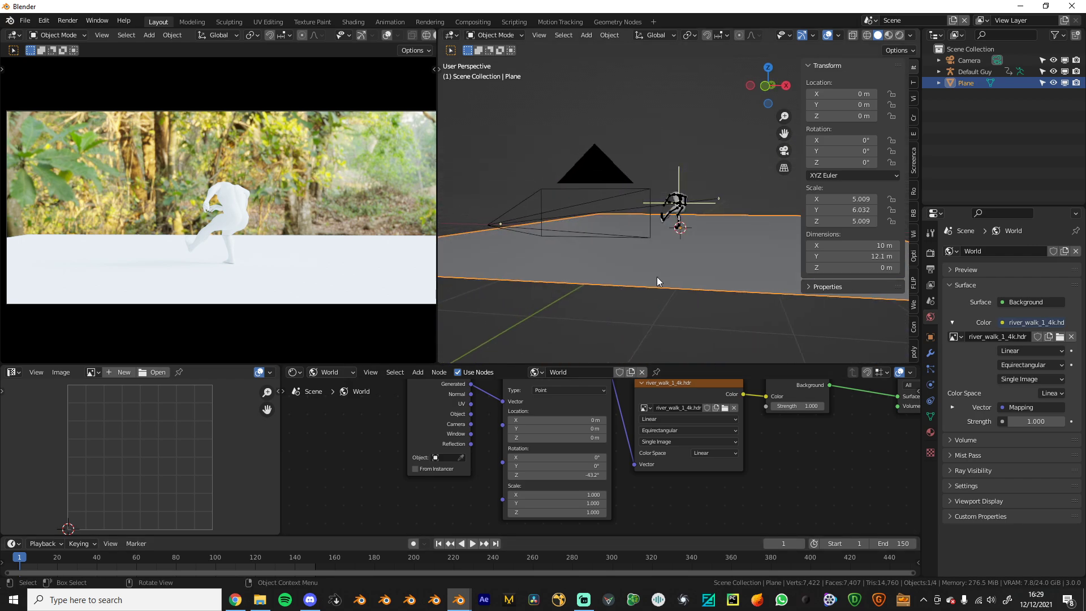
click(914, 328)
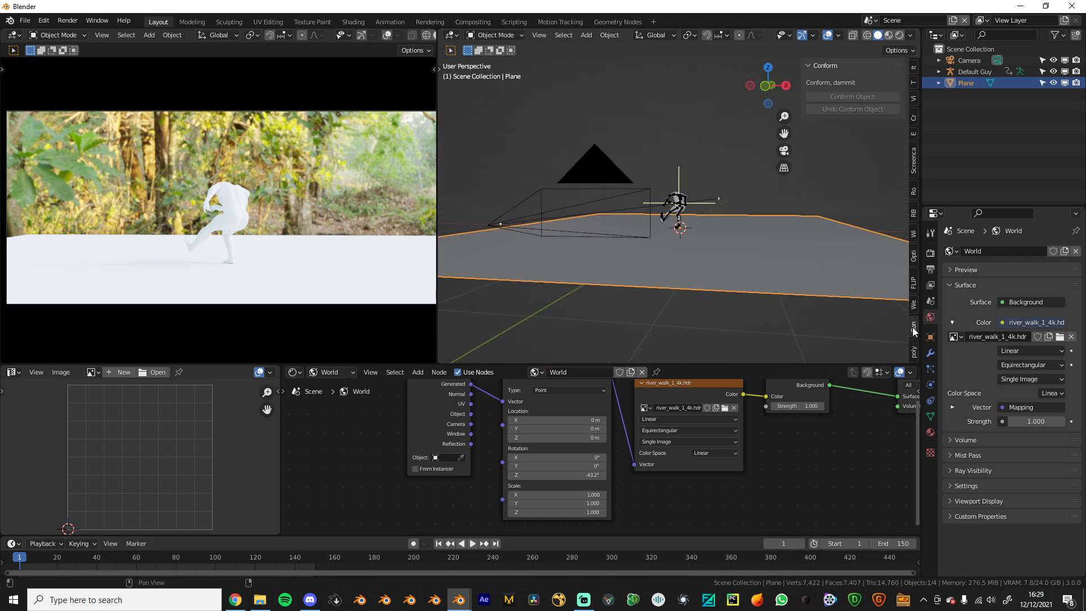
click(911, 221)
click(915, 234)
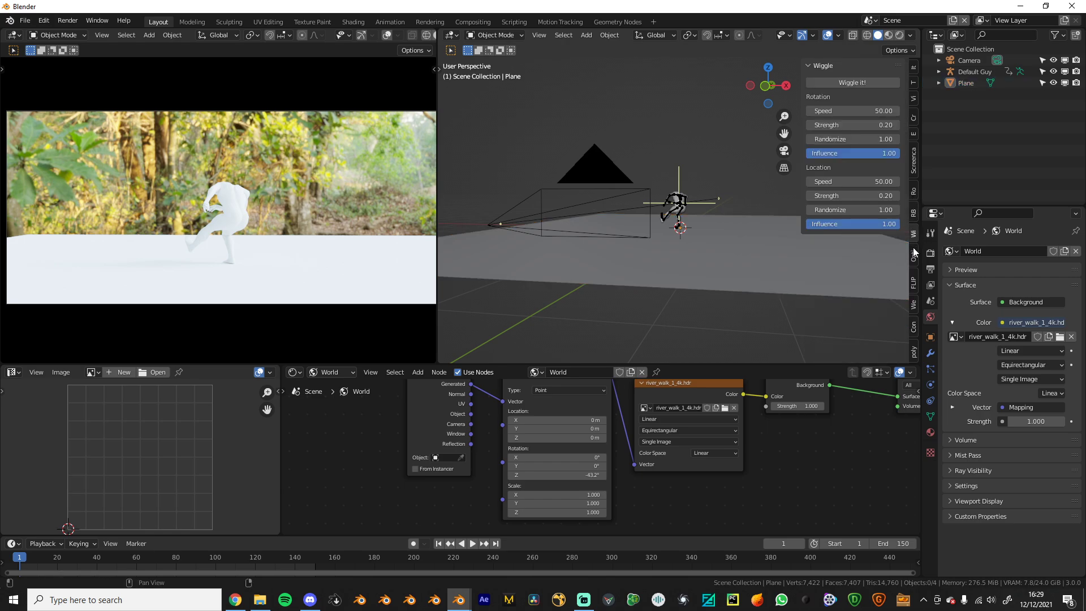
click(916, 257)
click(915, 266)
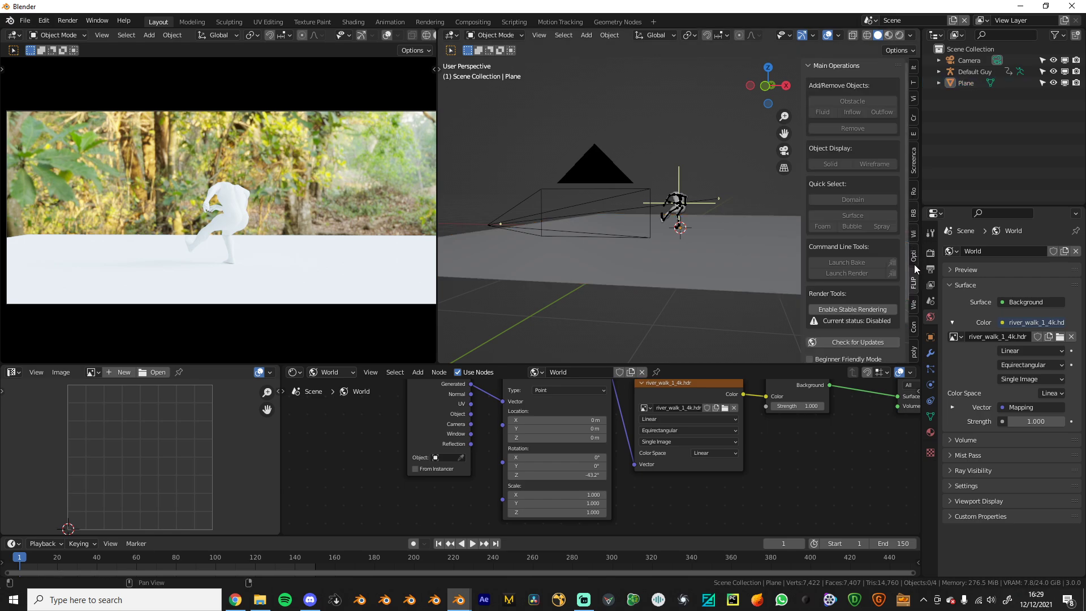
click(915, 339)
Select the ground plane and switch the shader editor back to Object materials
click(704, 243)
middle_drag(705, 243, 677, 261)
click(331, 371)
click(330, 389)
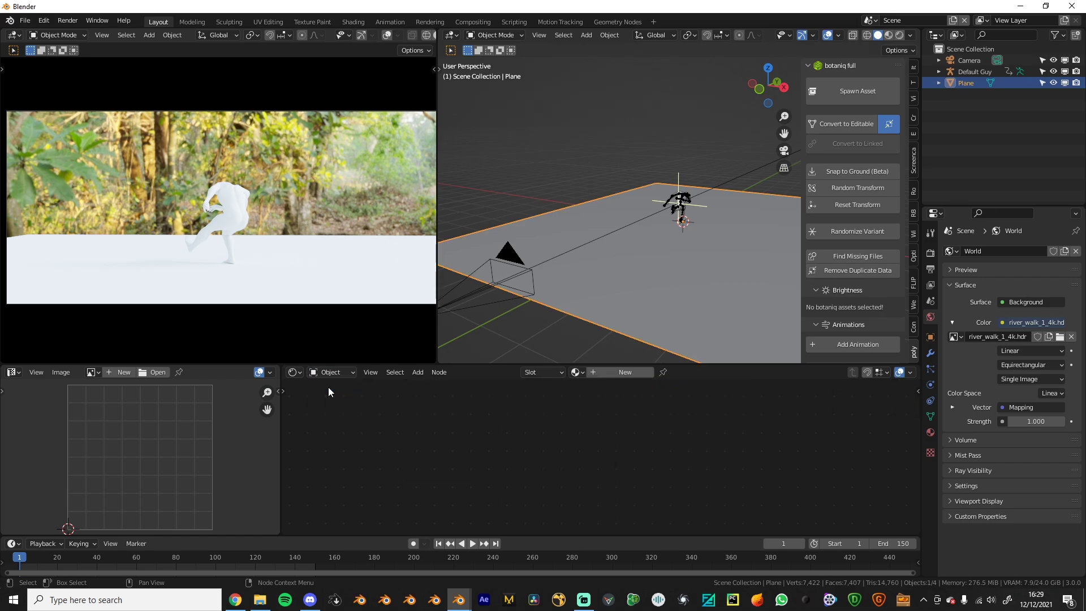
scroll(683, 305, down, 6)
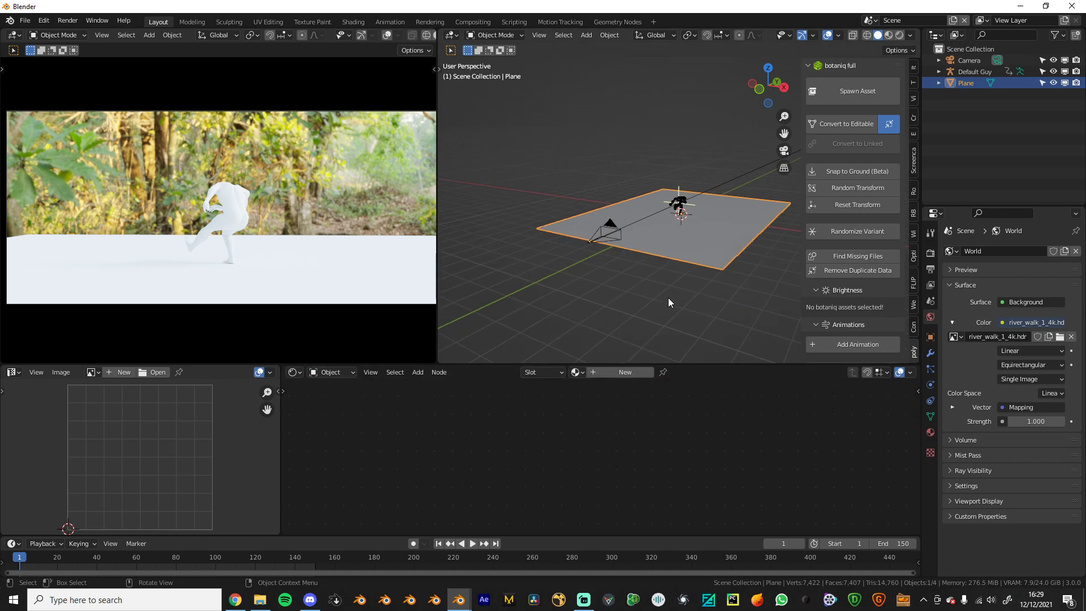
Spawn the botaniq plant Areca (A) as an editable asset in the botaniq collection
click(857, 90)
click(852, 177)
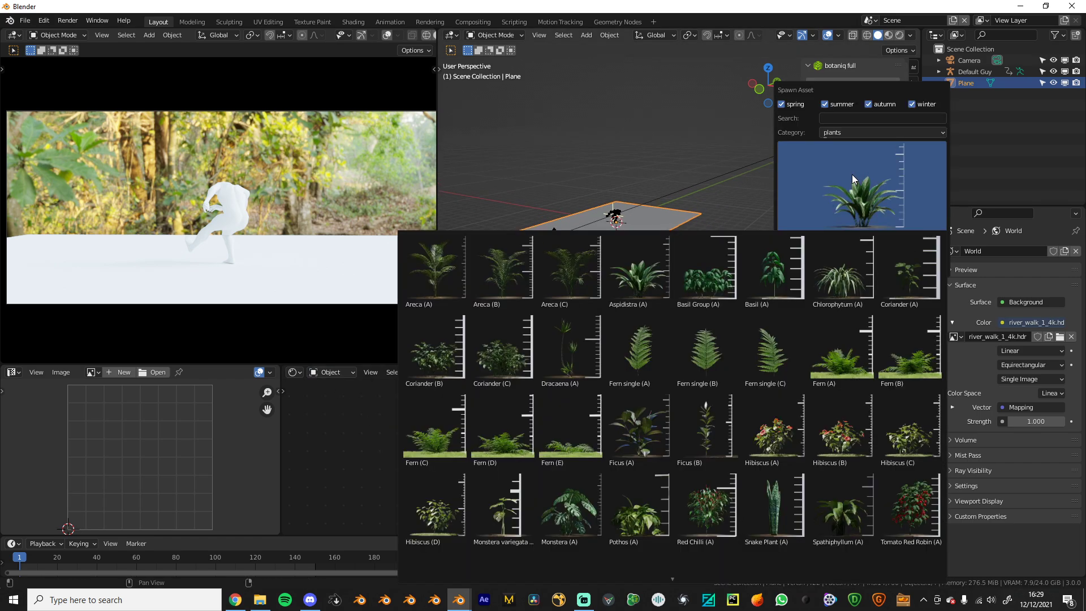
click(449, 277)
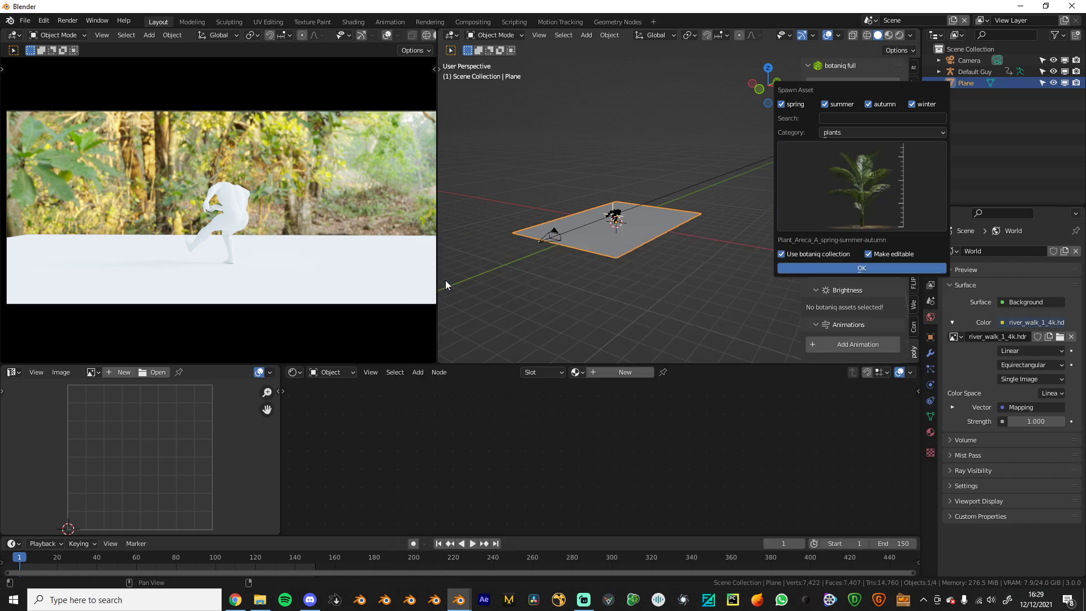
click(832, 268)
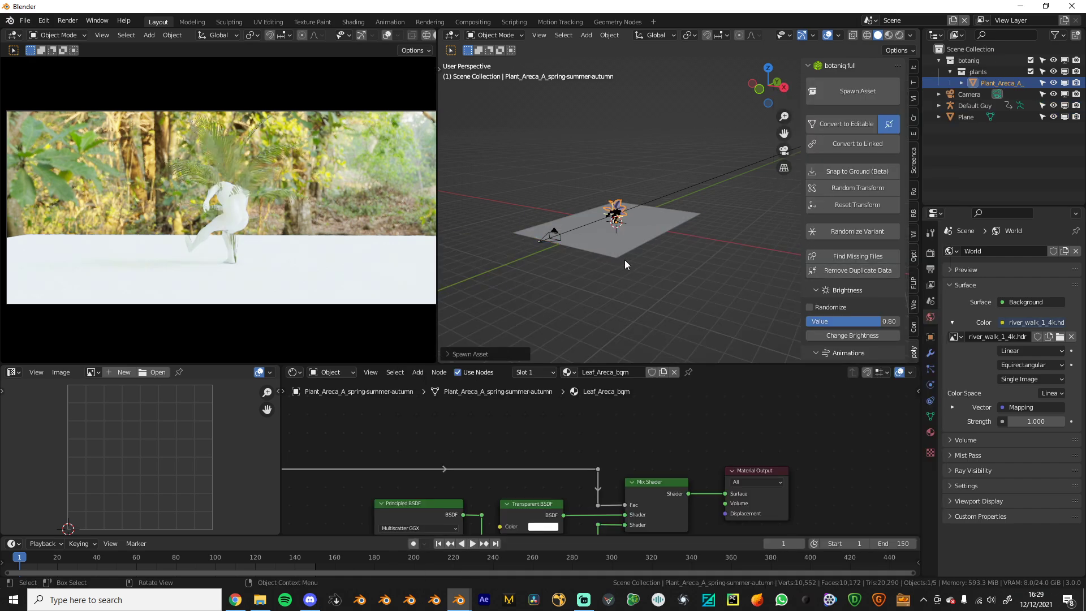
Move the Areca (A) plant along the X axis so it stands beside the figure
middle_drag(625, 259, 544, 395)
scroll(511, 473, down, 6)
middle_drag(511, 472, 649, 448)
middle_drag(484, 493, 630, 442)
click(499, 471)
scroll(533, 468, up, 5)
scroll(691, 279, up, 4)
key(g)
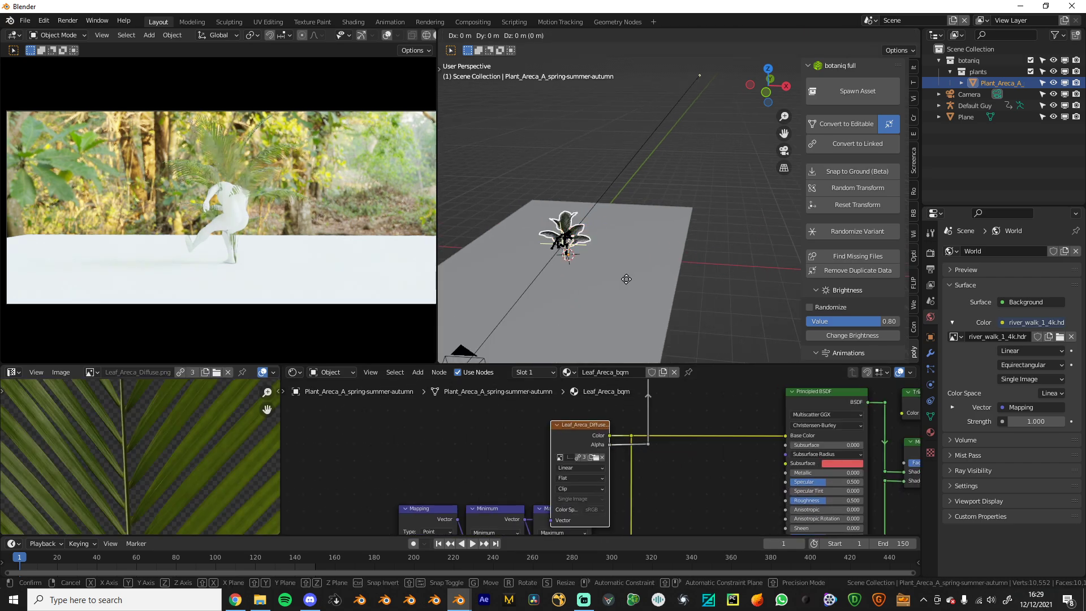
key(x)
click(642, 280)
Spawn the Areca (B) plant and move it along X beyond Areca (A)
click(857, 91)
click(801, 167)
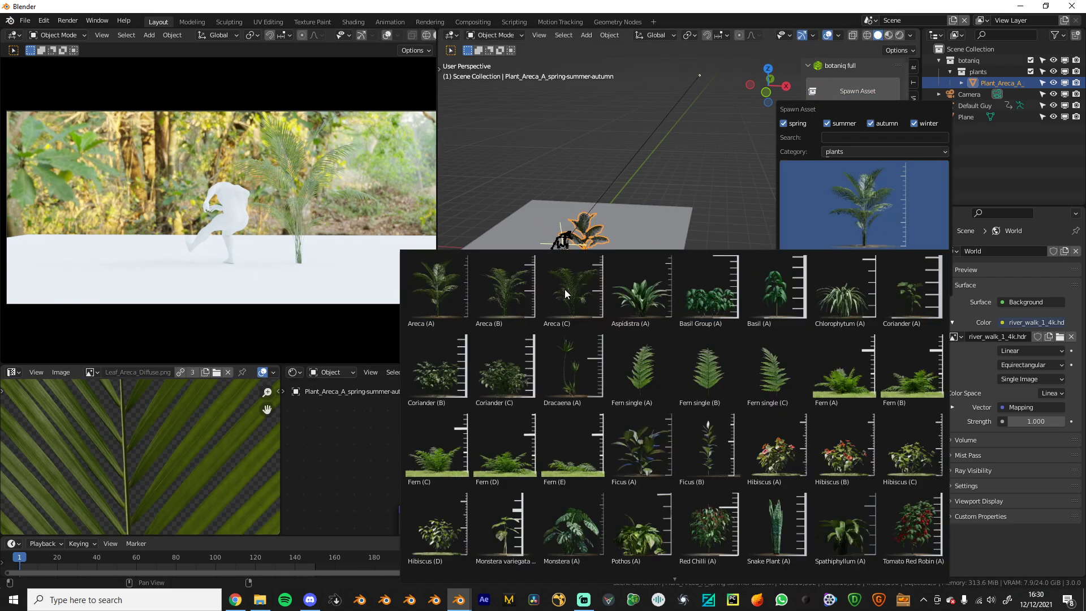
click(484, 307)
click(812, 287)
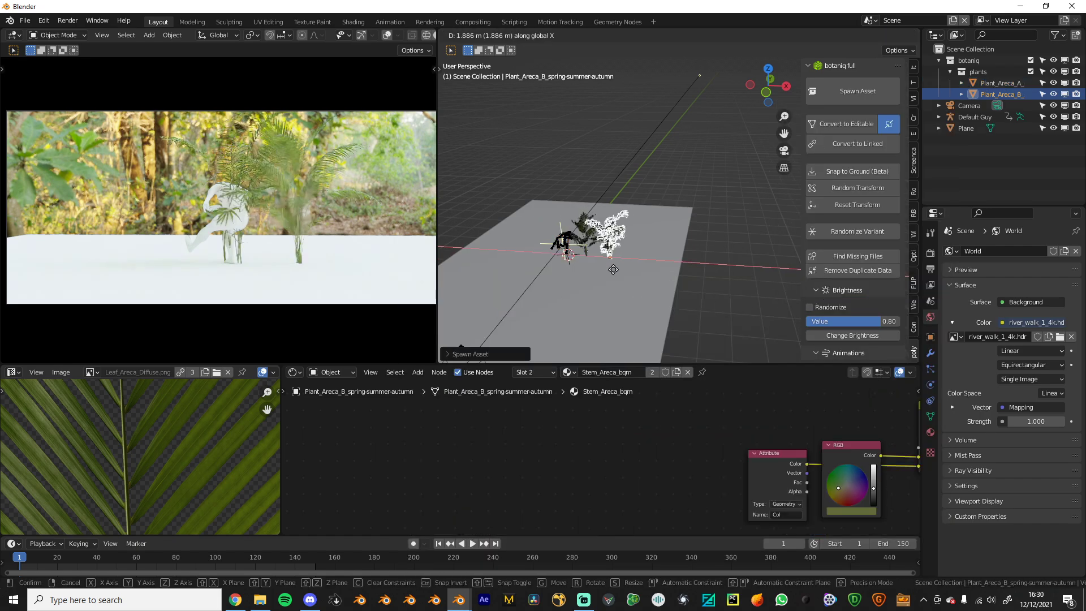
Spawn the botaniq plant Chlorophytum (A) as an editable asset
click(859, 92)
click(829, 205)
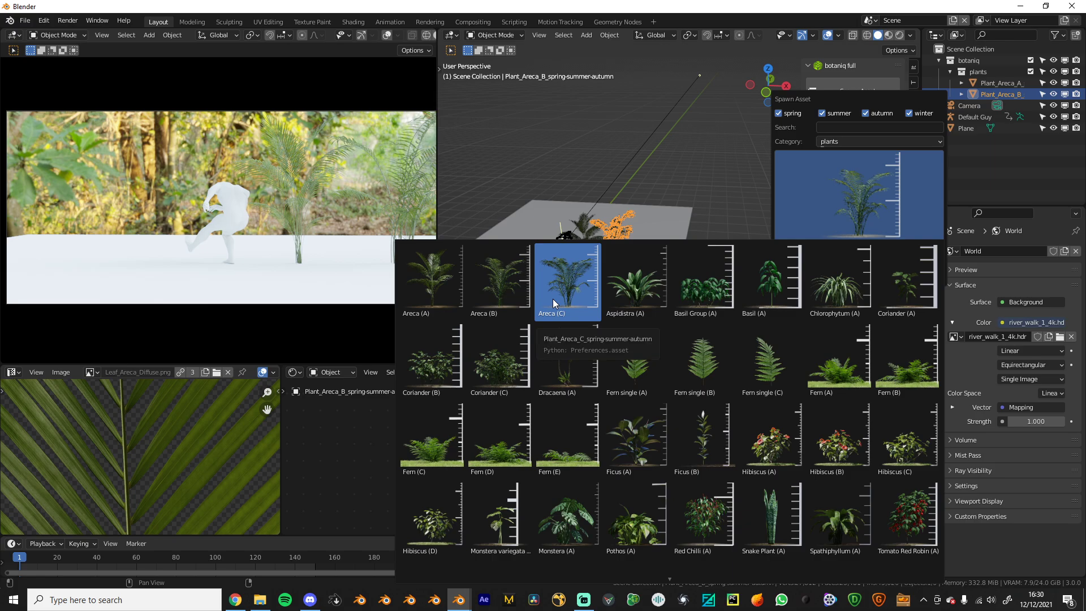
click(844, 271)
click(843, 276)
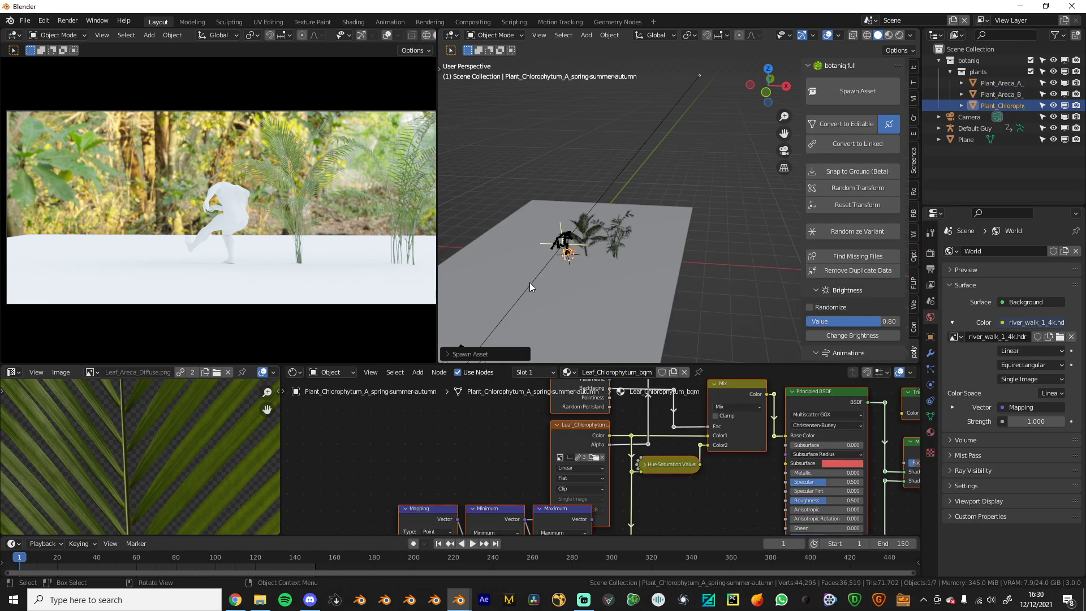
Move the Chlorophytum (A) plant along the X axis past the Areca (B) plant
scroll(529, 283, up, 2)
key(g)
key(x)
click(616, 300)
scroll(618, 301, up, 2)
key(g)
key(x)
click(645, 300)
scroll(645, 300, up, 4)
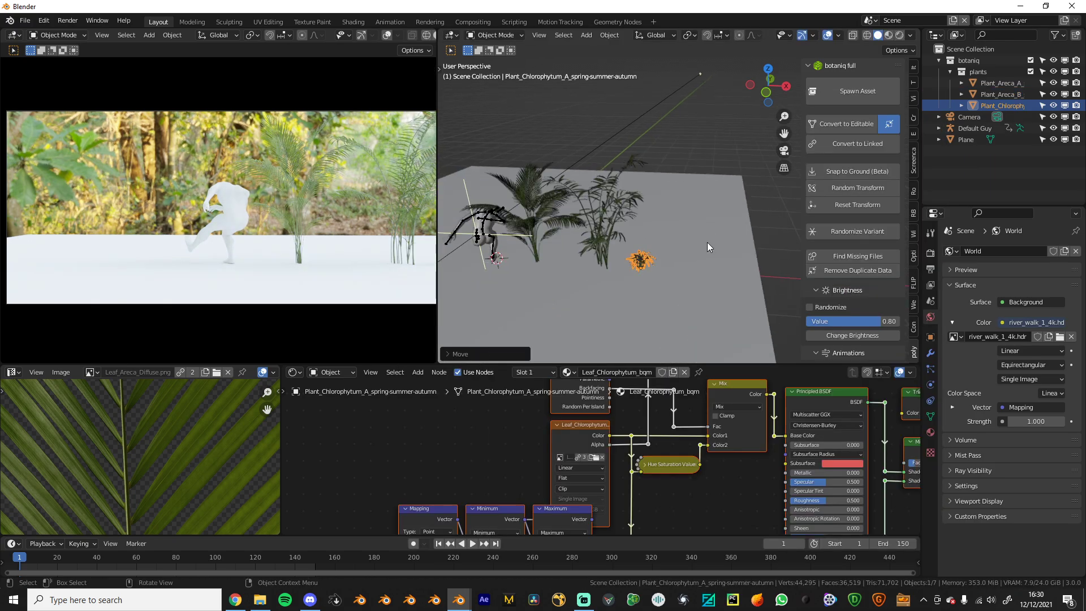
Spawn the Fern (A) plant and move it along X to just beyond the Chlorophytum
click(858, 91)
click(837, 167)
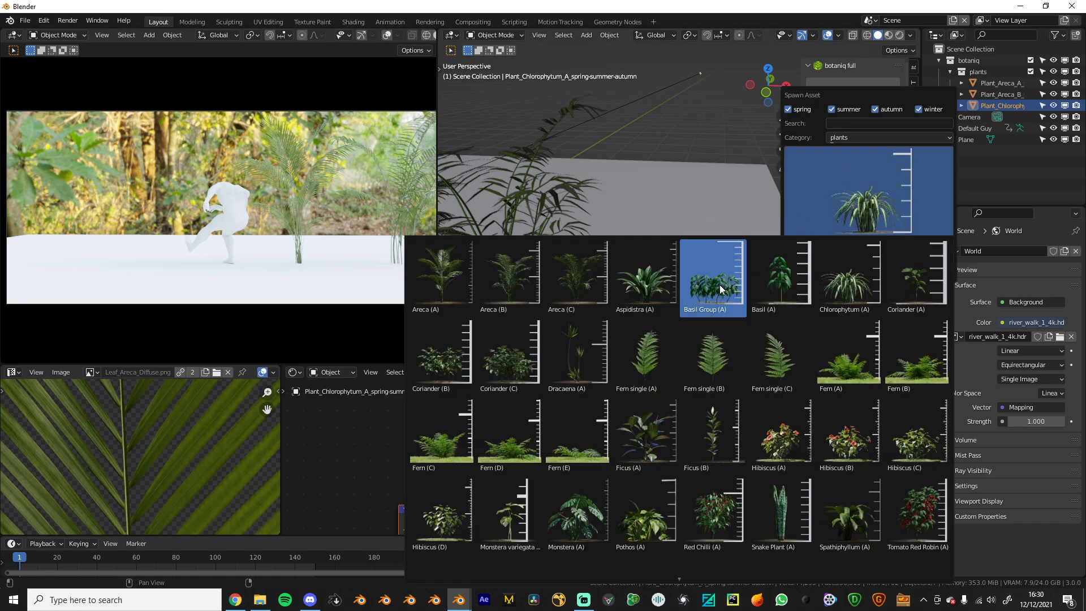
click(856, 368)
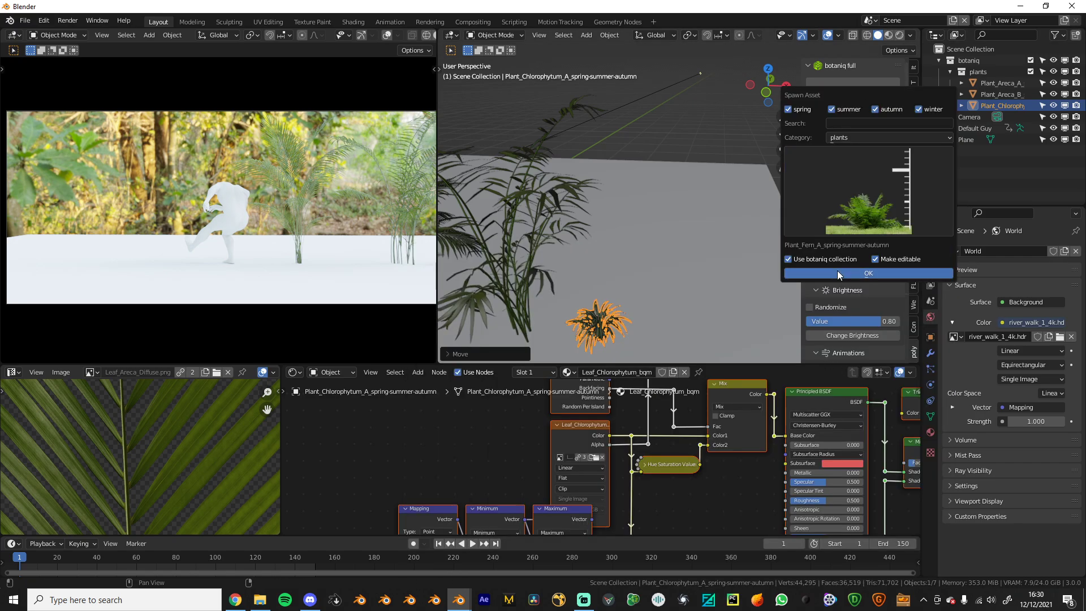
click(837, 271)
scroll(600, 294, down, 2)
key(g)
key(x)
click(708, 296)
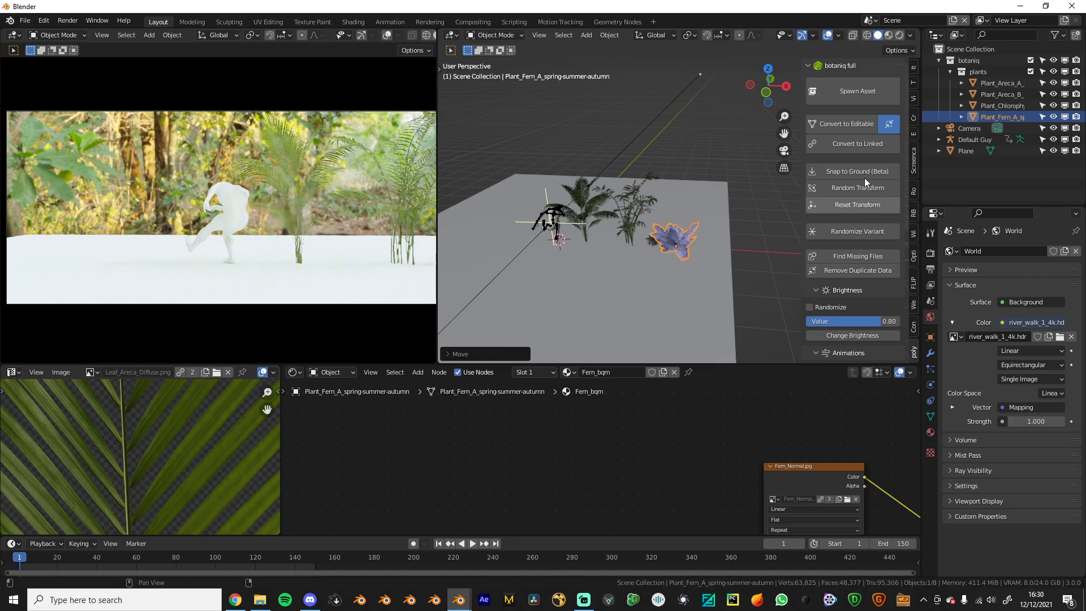
Spawn the Fern (E) plant and move it along X next to Fern (A)
click(850, 93)
click(848, 187)
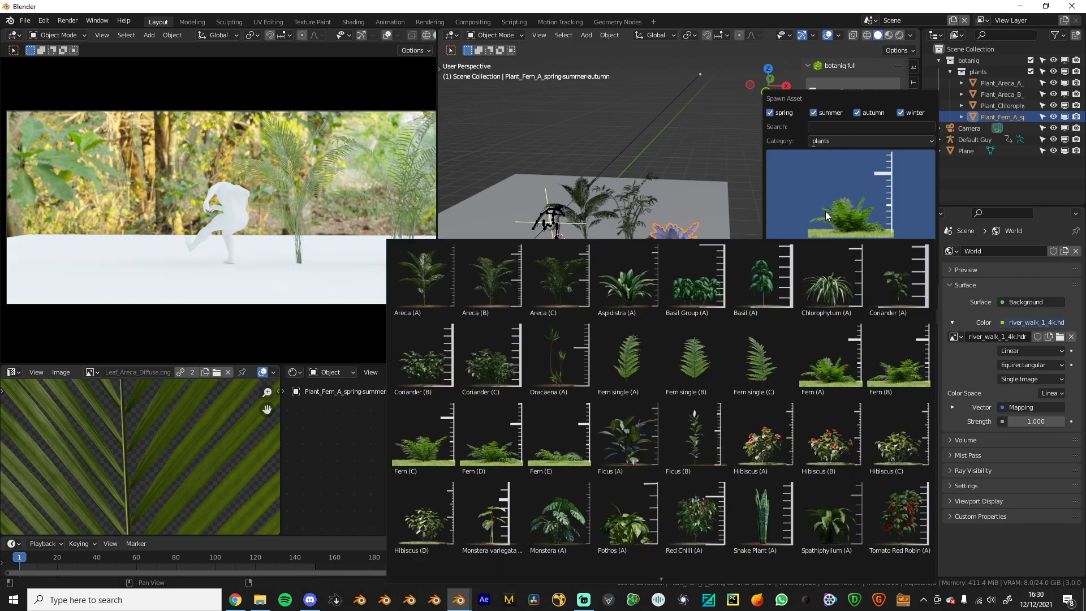
click(542, 425)
click(851, 267)
key(g)
key(x)
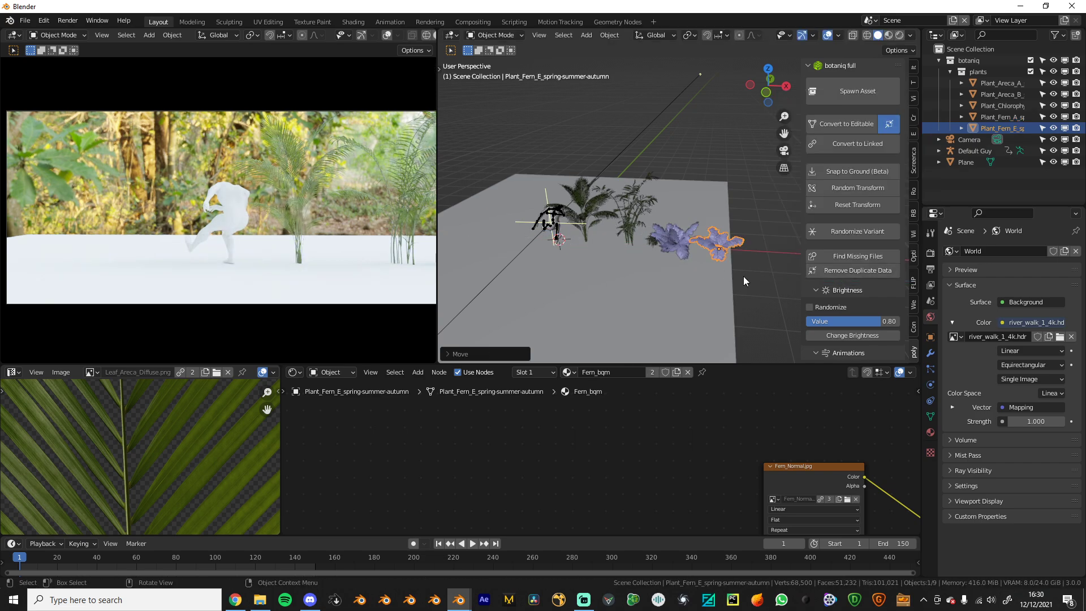
click(744, 276)
Spawn the Coriander (B) plant and move it along X beyond Fern (E)
middle_drag(743, 276, 705, 254)
click(857, 90)
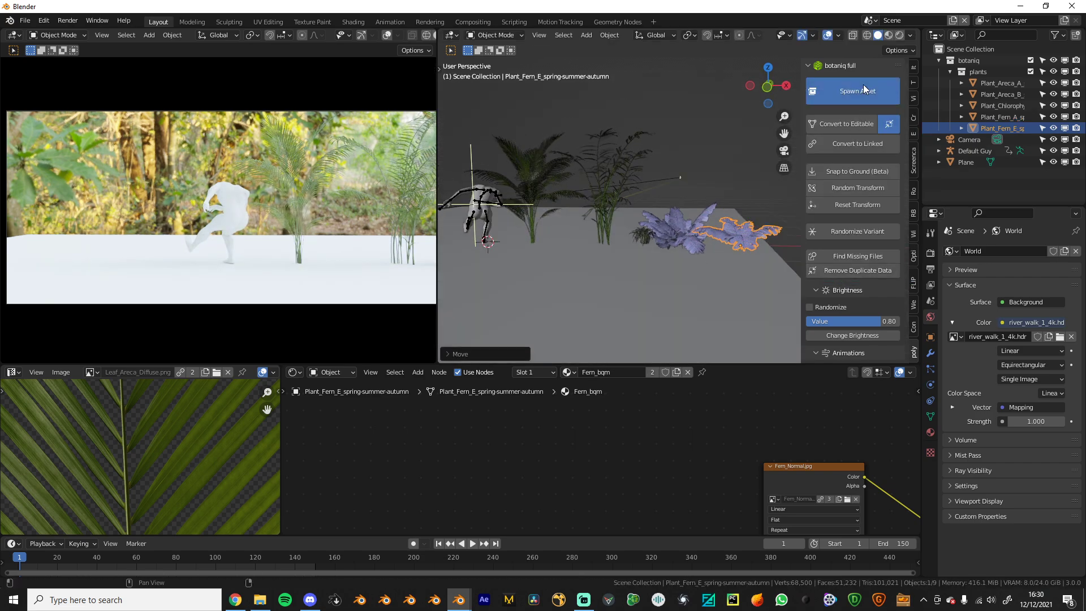
click(831, 215)
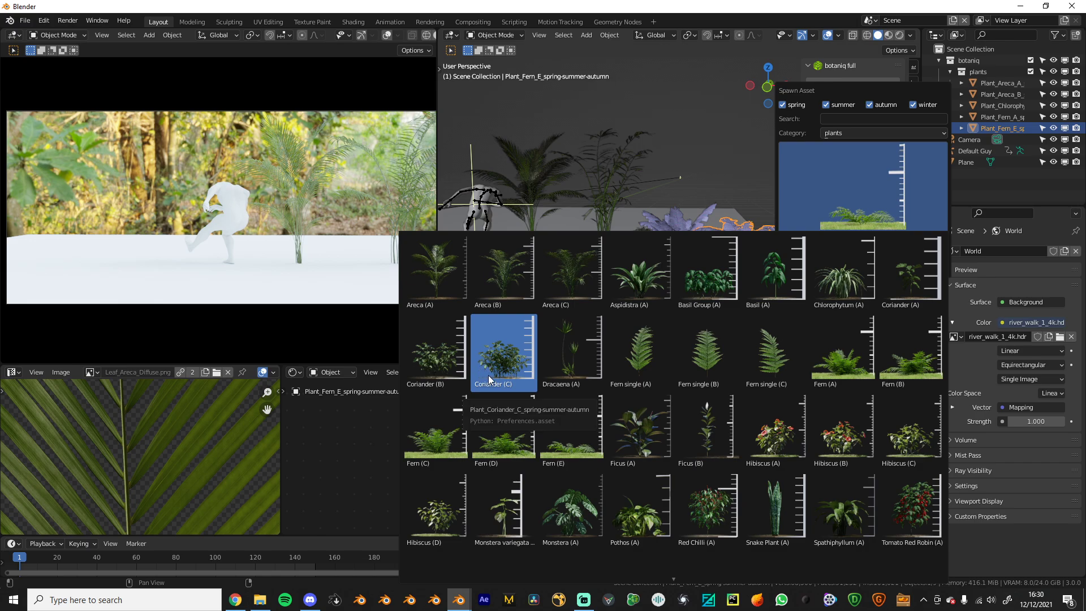
click(458, 370)
click(848, 269)
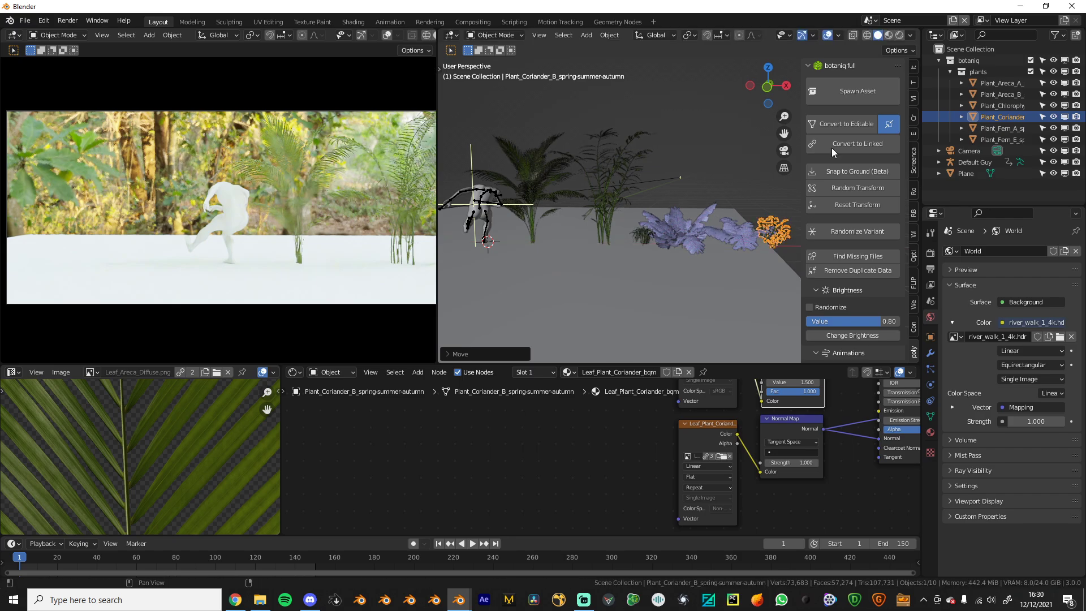
Browse the botaniq plants category and spawn the Pothos (A) plant as an editable asset
click(846, 96)
click(817, 198)
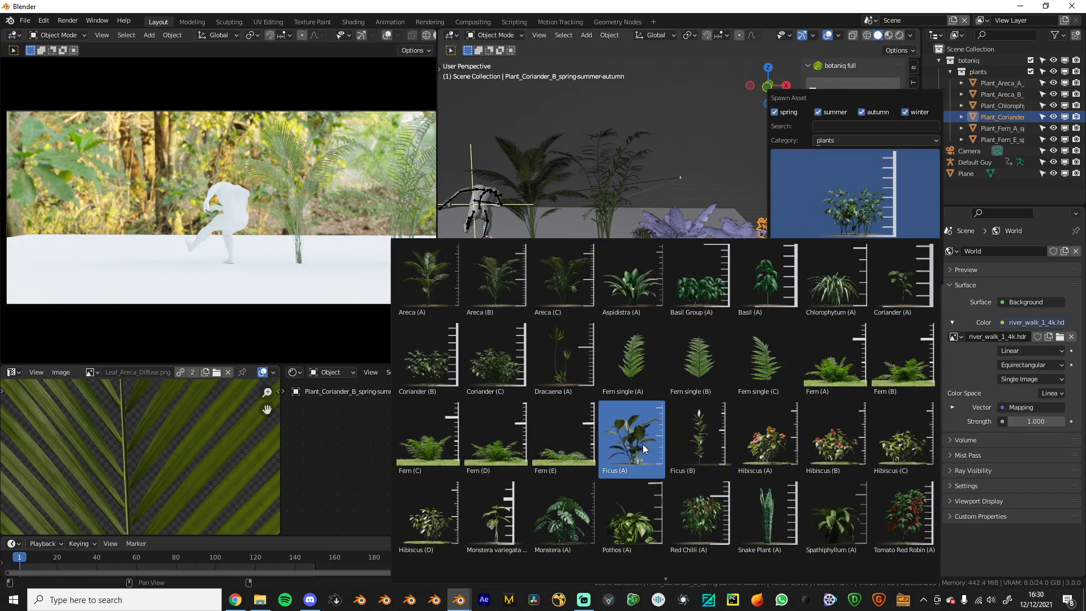
mouse_move(670, 581)
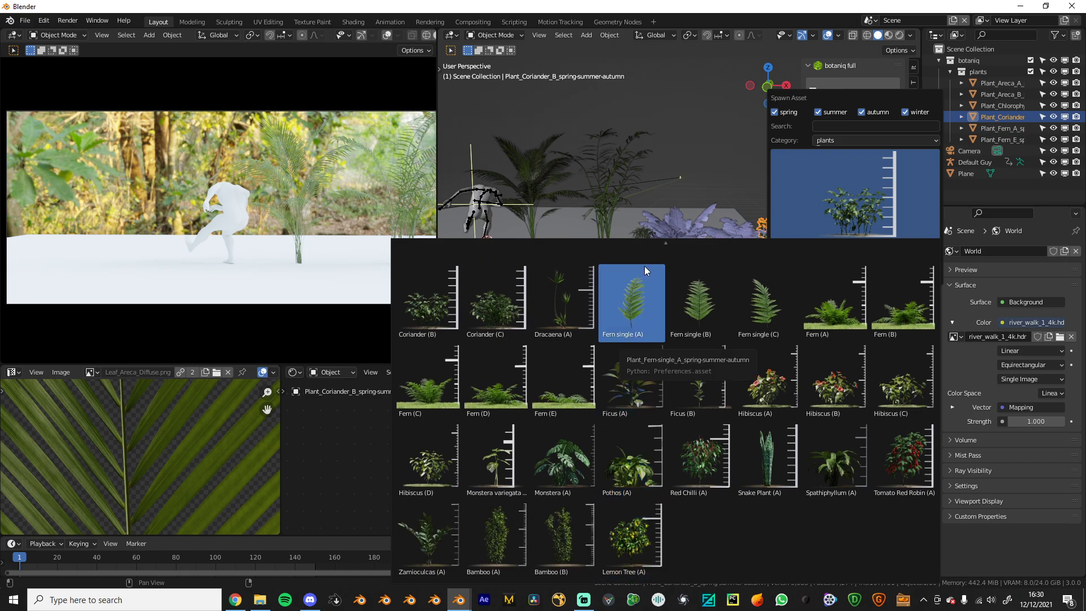
mouse_move(641, 241)
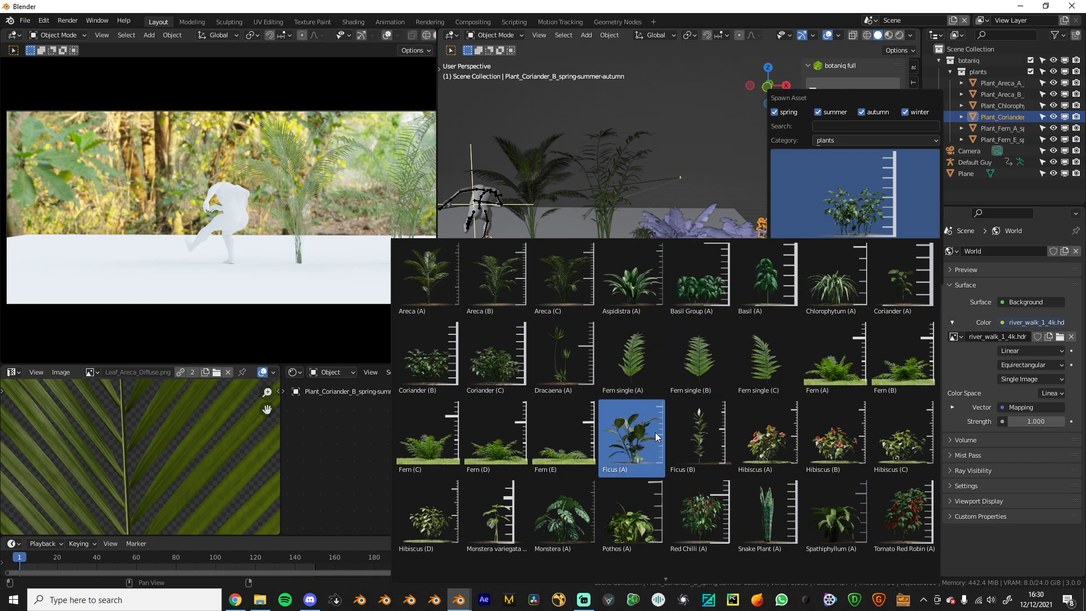
click(622, 529)
click(855, 282)
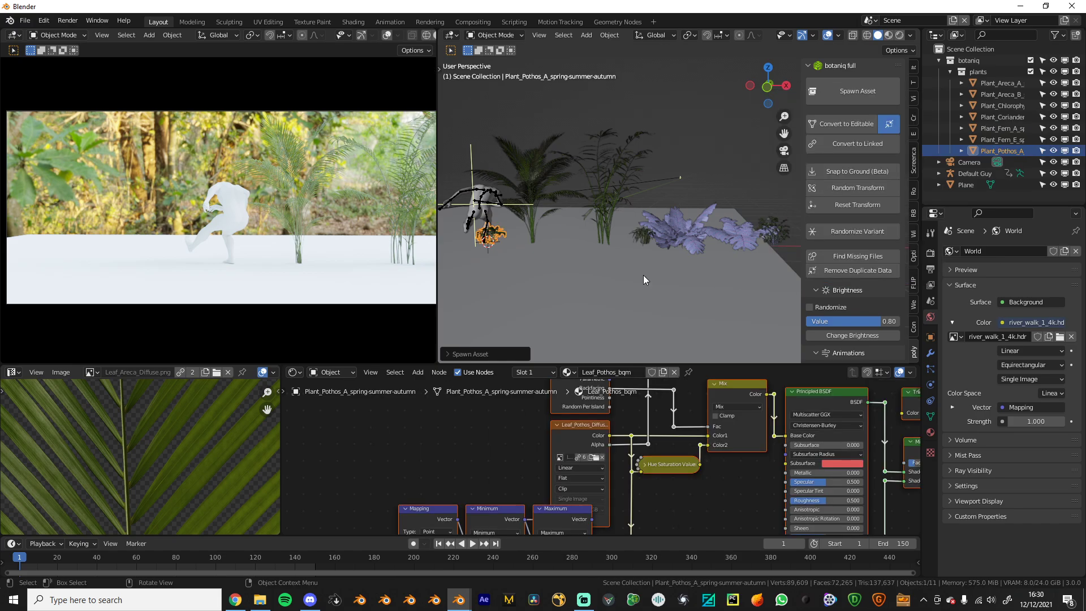
Move the Pothos (A) plant along the X axis to the end of the plant row, past Coriander (B)
key(g)
key(x)
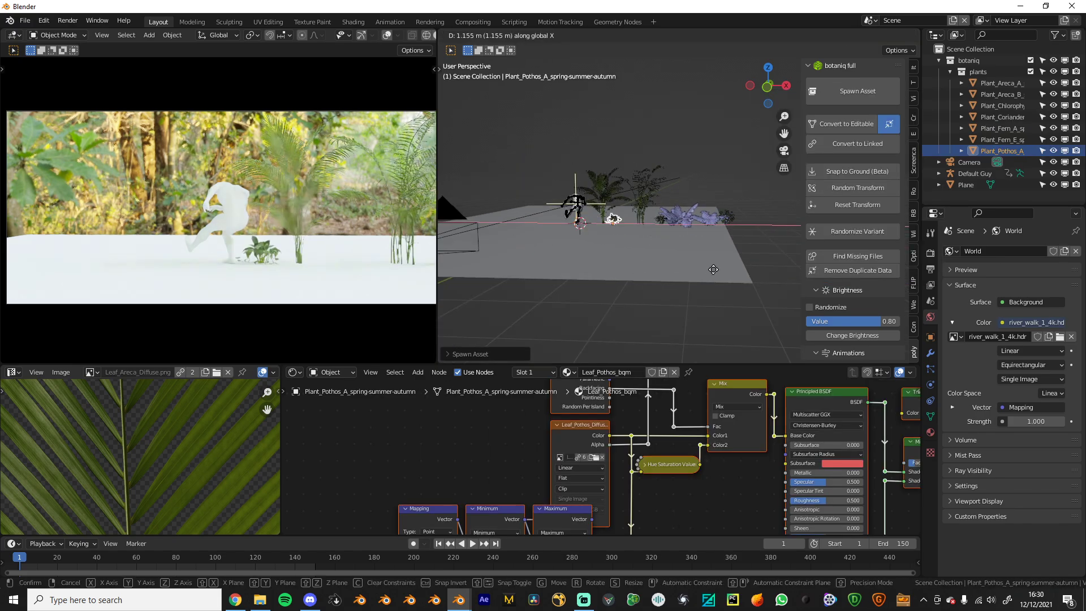
click(720, 266)
key(s)
click(713, 268)
scroll(698, 273, up, 3)
key(g)
key(x)
click(856, 273)
Shift the Coriander (B) and Pothos (A) plants outward along X to open gaps at the row's end
click(742, 230)
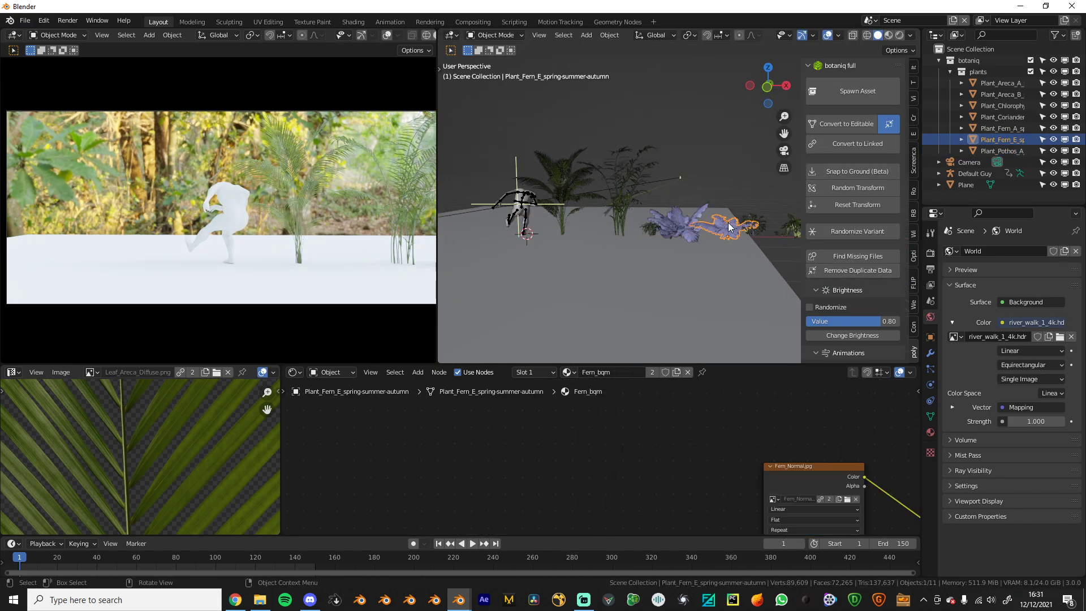
click(755, 229)
key(g)
key(x)
click(769, 233)
shift+middle_drag(768, 233, 679, 227)
click(679, 227)
key(g)
key(x)
click(687, 227)
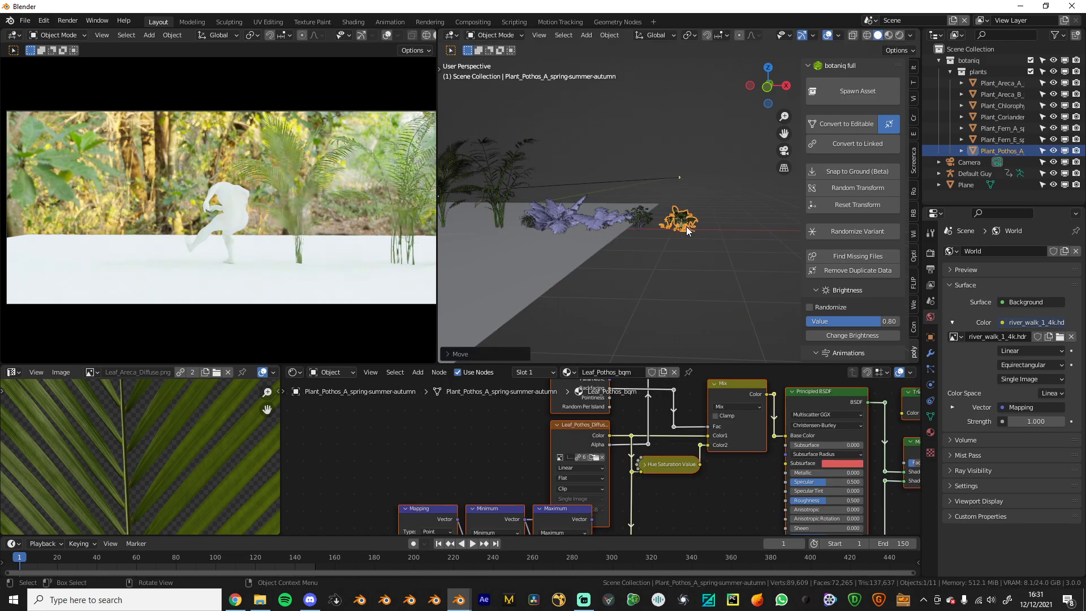
Nudge Coriander (B) and then Fern (E) slightly farther along the X axis to space out the row
click(640, 220)
key(g)
key(x)
click(648, 220)
click(601, 220)
key(g)
key(x)
click(606, 219)
click(531, 228)
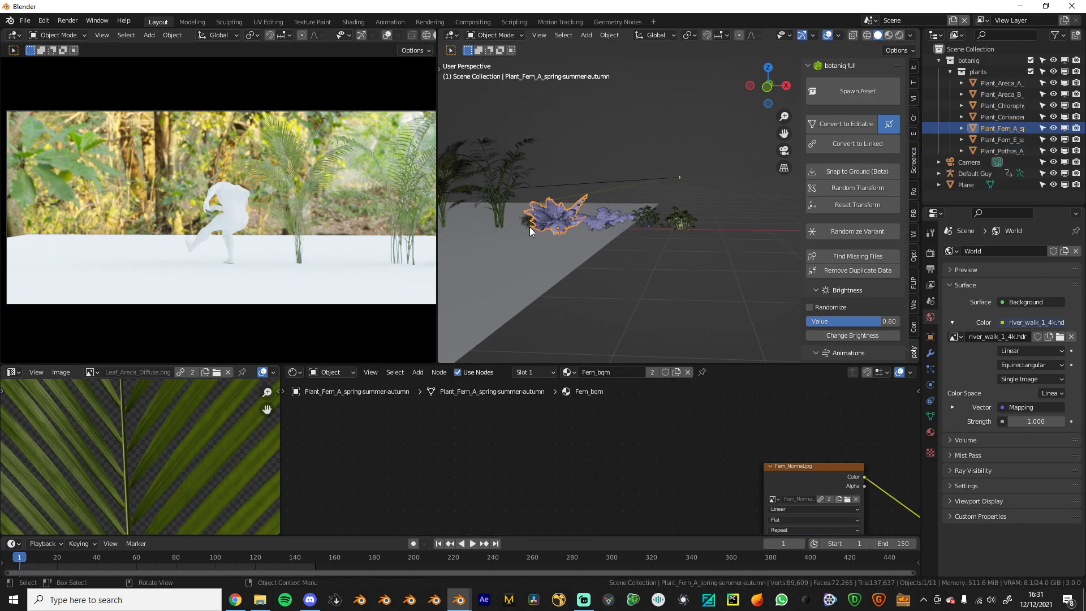
click(531, 231)
key(g)
key(x)
right_click(530, 229)
Move the Chlorophytum (A) plant along X from behind Fern (A) to the end of the row beyond Pothos (A)
click(529, 222)
key(g)
key(x)
click(718, 234)
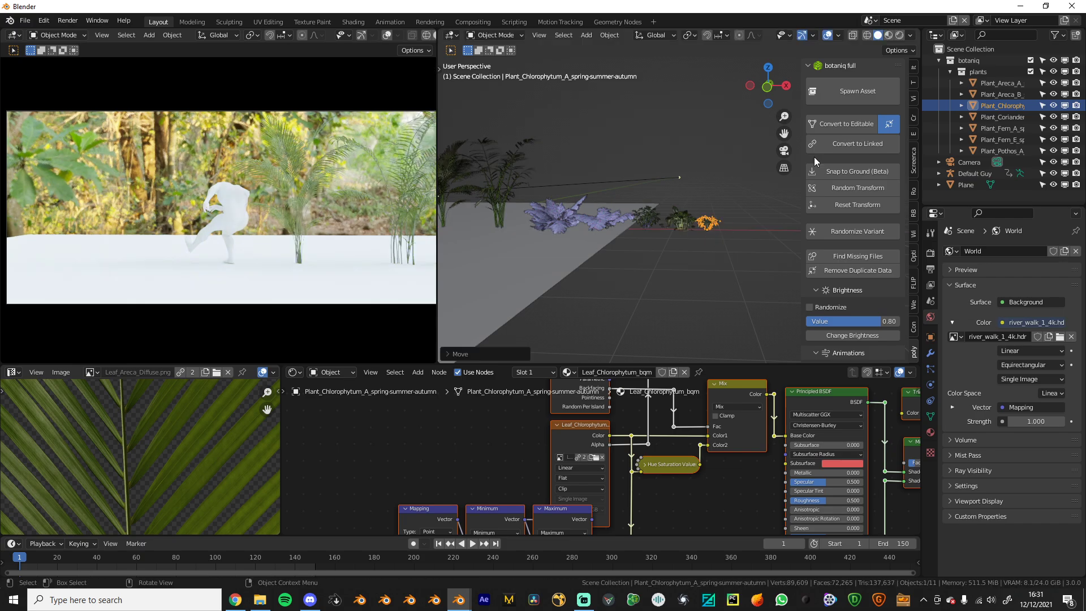
Spawn the Aspidistra (A) plant and move it to the end of the row, beyond the Chlorophytum
click(857, 91)
click(836, 175)
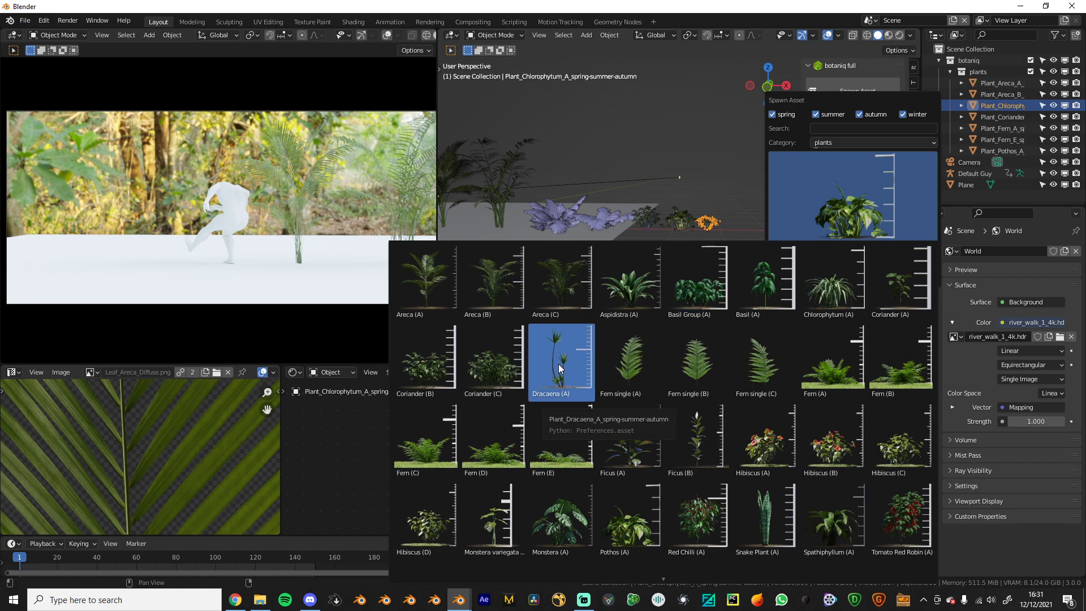
click(621, 300)
click(853, 278)
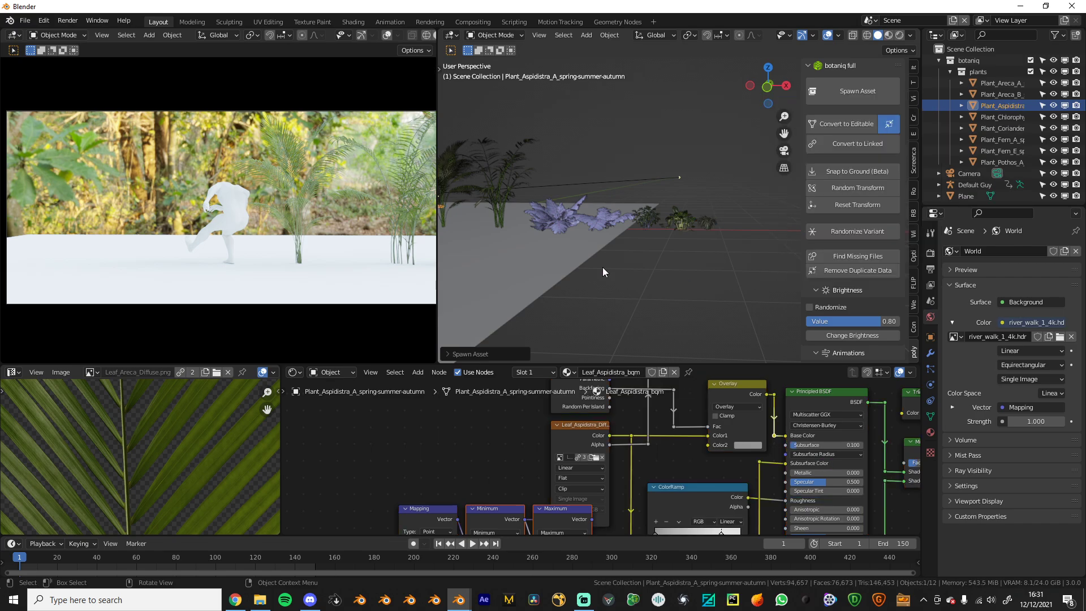
scroll(603, 267, down, 5)
key(g)
click(748, 259)
Spawn the Dracaena (A) plant, move it along negative X to the figure's other side, and check it closely in the camera view
click(852, 102)
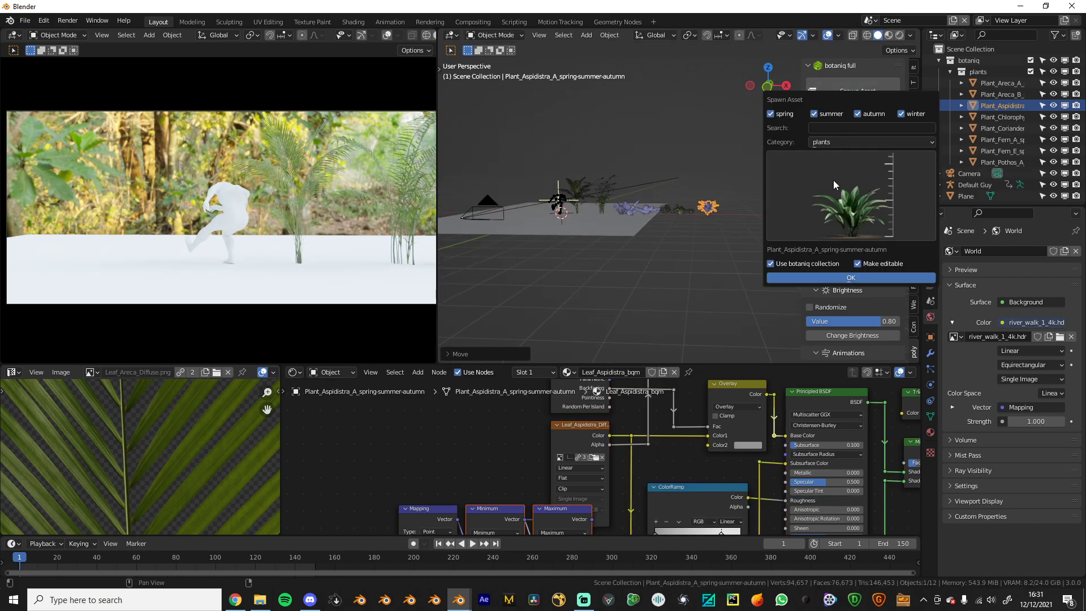
click(833, 180)
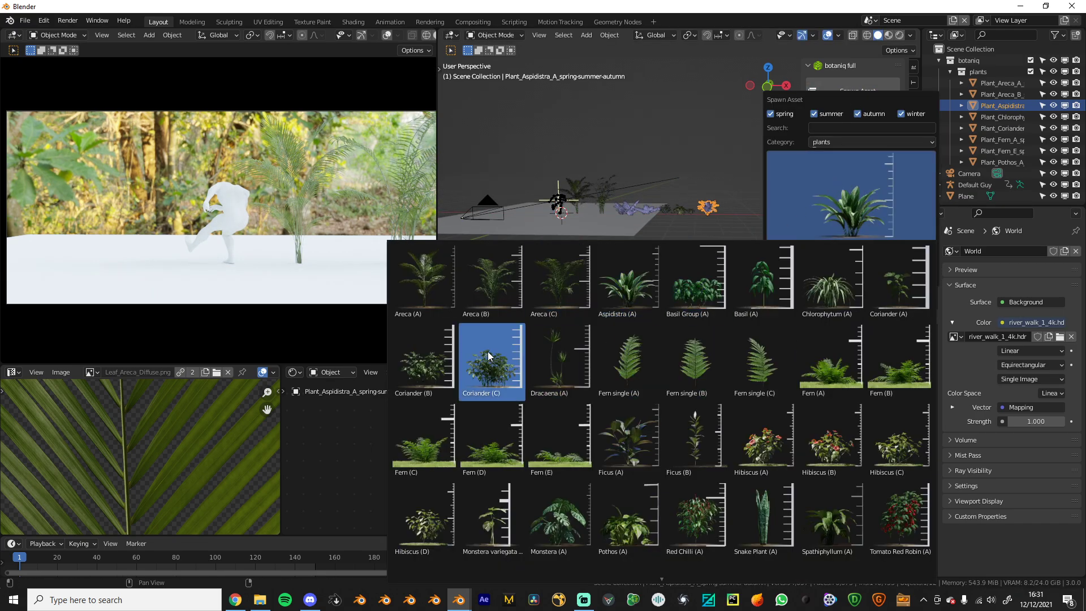
click(555, 377)
click(846, 279)
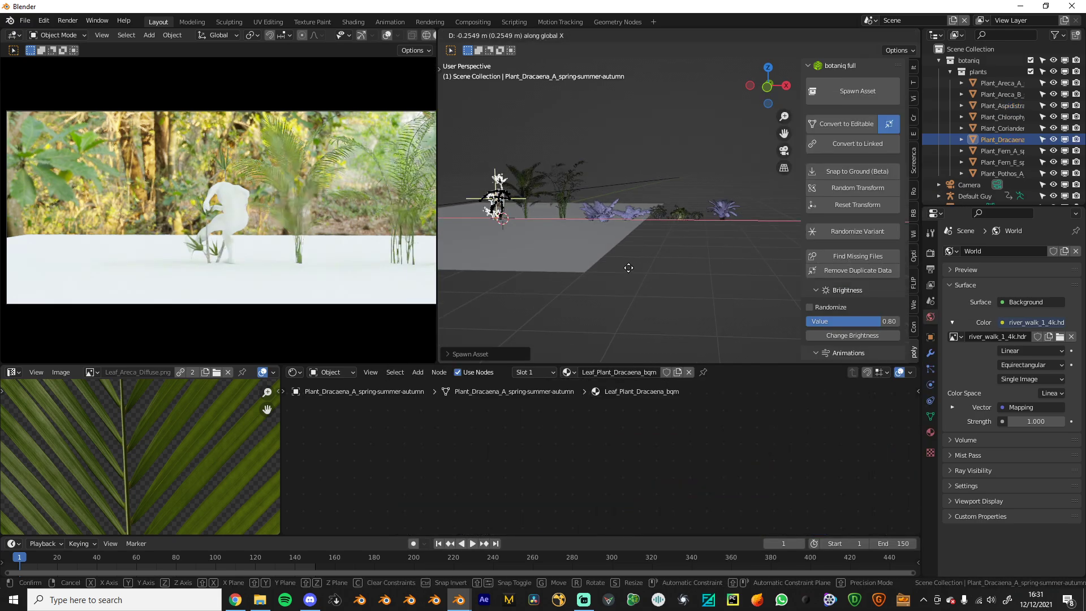
click(608, 267)
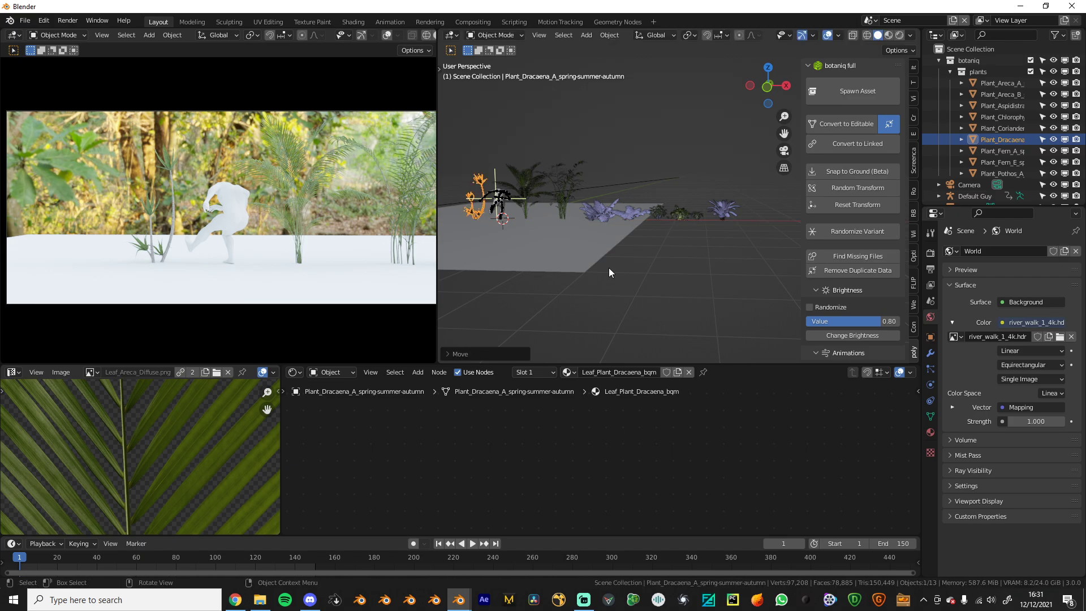
scroll(205, 221, up, 6)
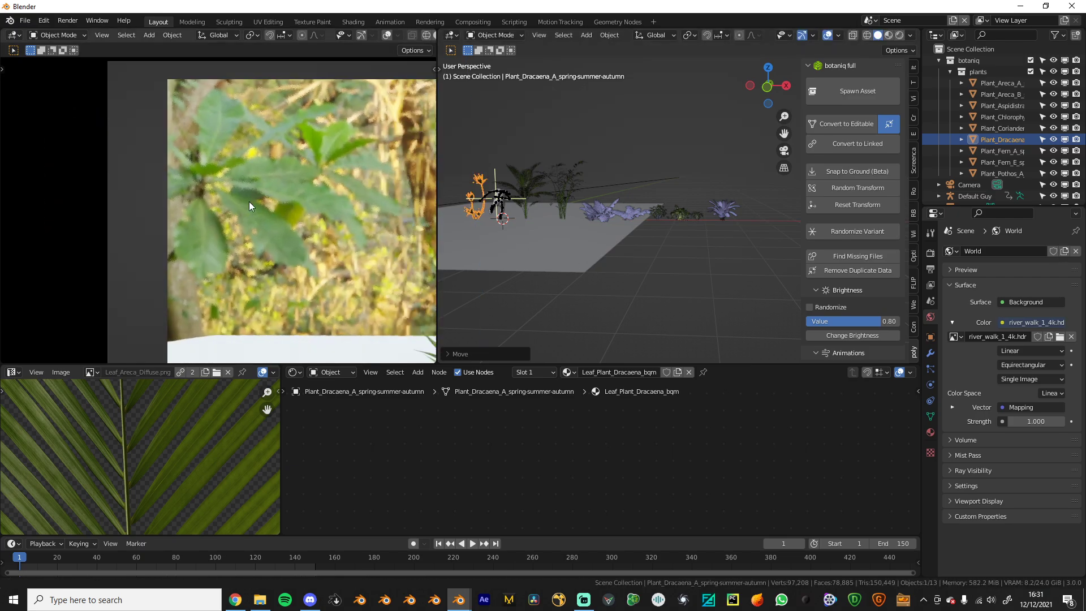
middle_drag(293, 233, 181, 192)
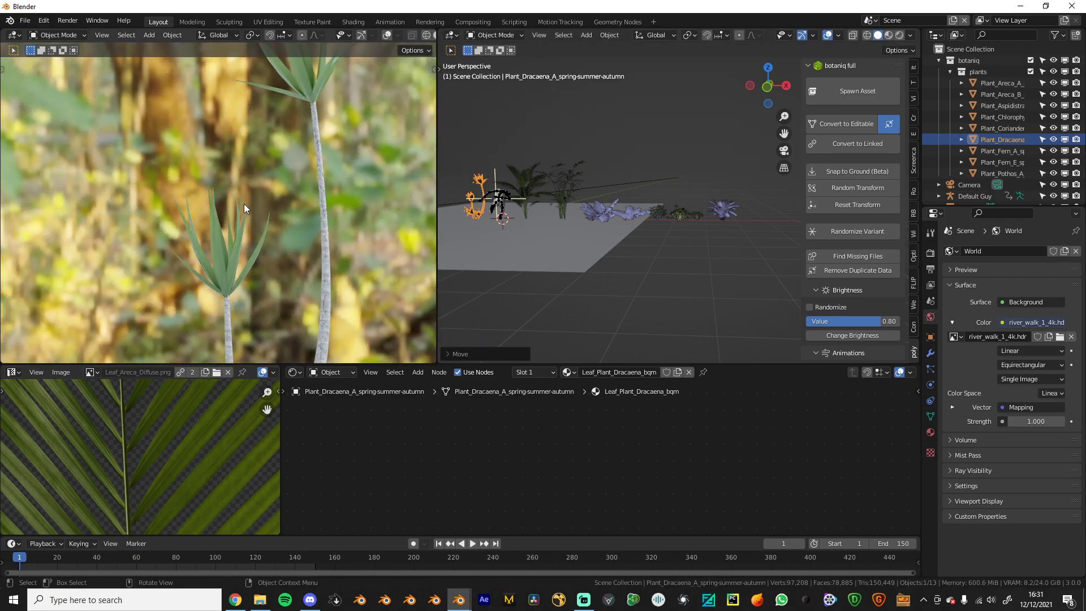
scroll(243, 204, down, 5)
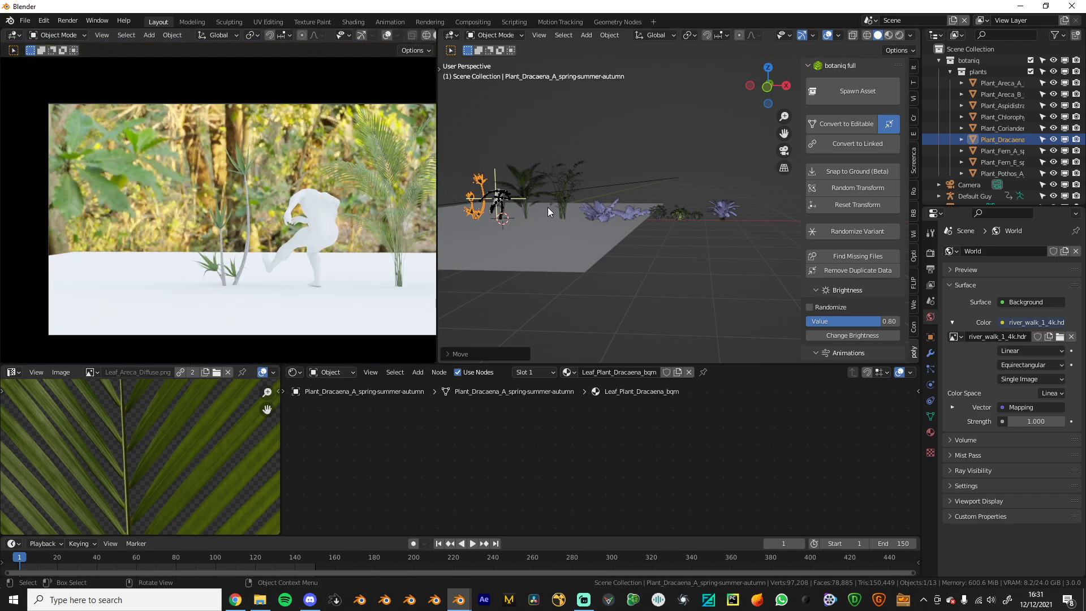
Move the Dracaena (A) plant along X from beside the figure to the end of the row, beyond the Aspidistra
key(g)
click(826, 211)
scroll(863, 222, down, 2)
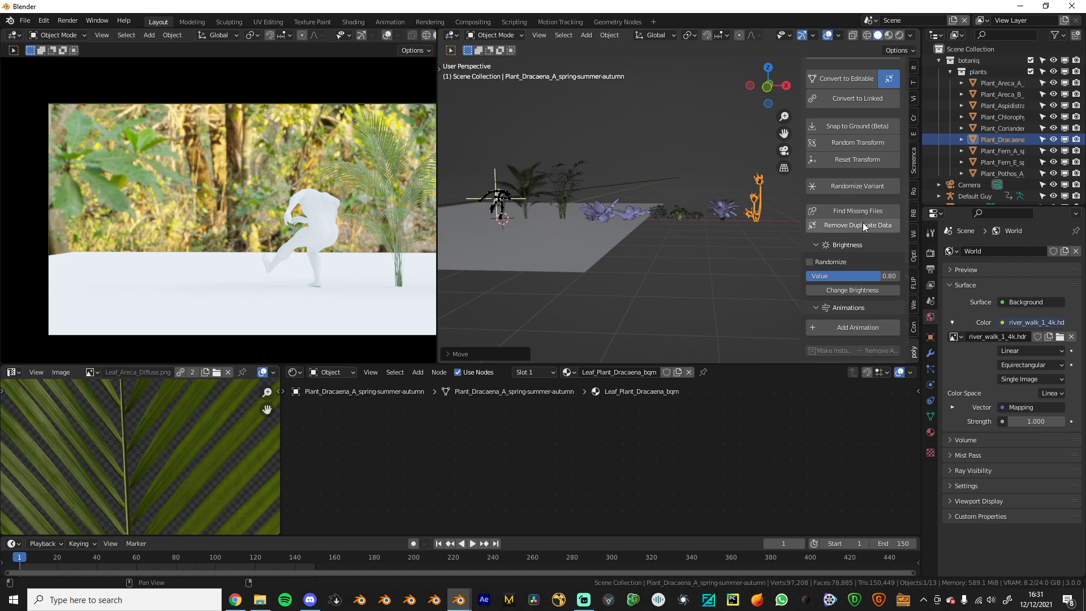
Select all nine plants and move them together along X until the whole row is clear of the ground plane
middle_drag(690, 230, 739, 225)
key(n)
click(640, 211)
shift+click(666, 212)
shift+click(704, 221)
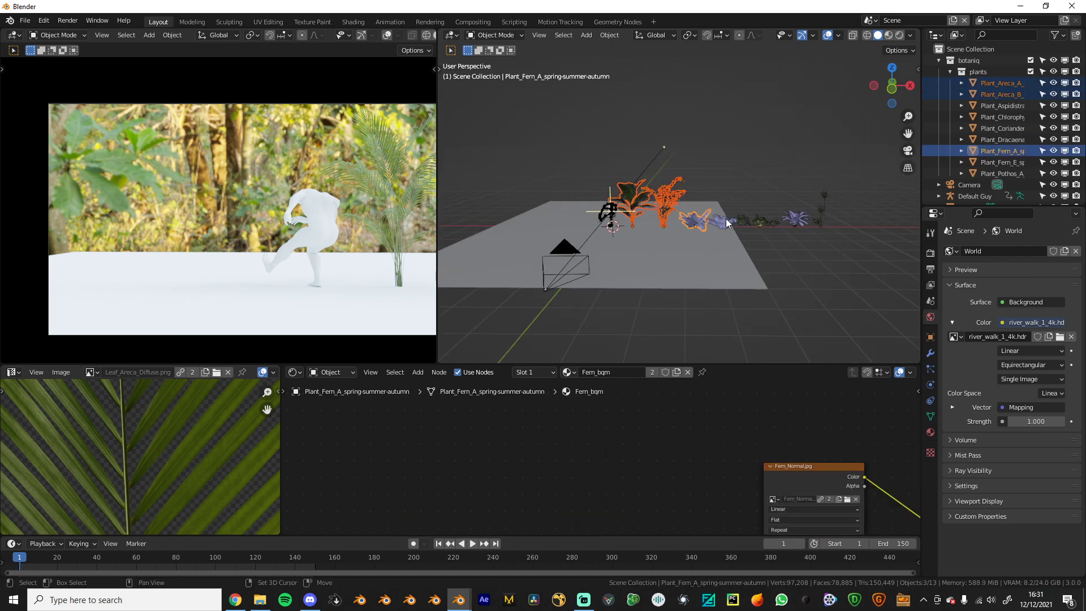
shift+click(726, 220)
shift+click(745, 222)
shift+click(769, 224)
shift+click(794, 219)
shift+click(821, 218)
shift+click(776, 225)
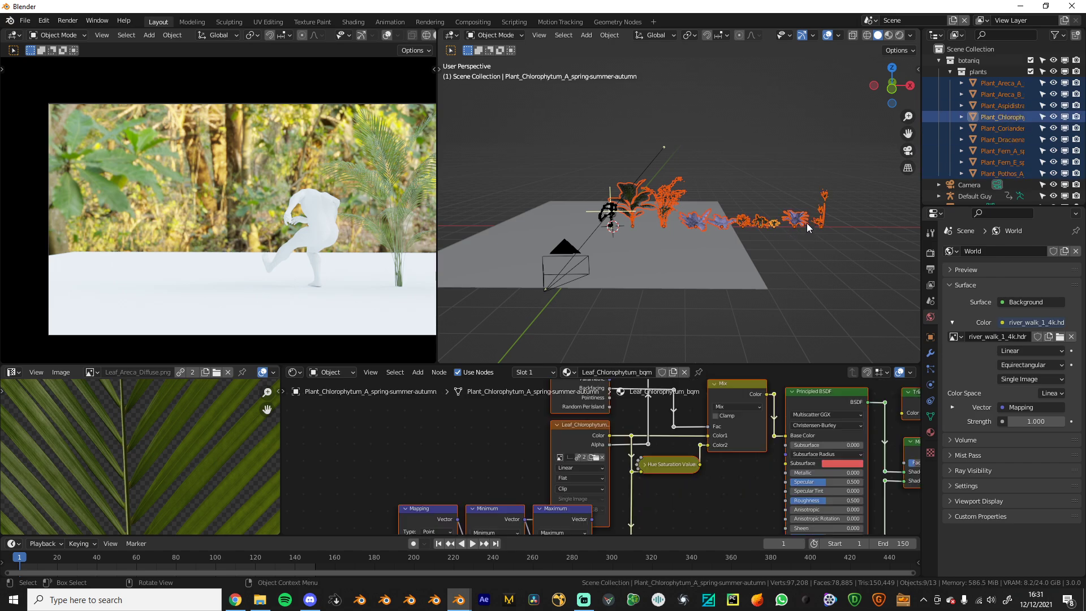
scroll(807, 223, down, 4)
key(g)
click(810, 185)
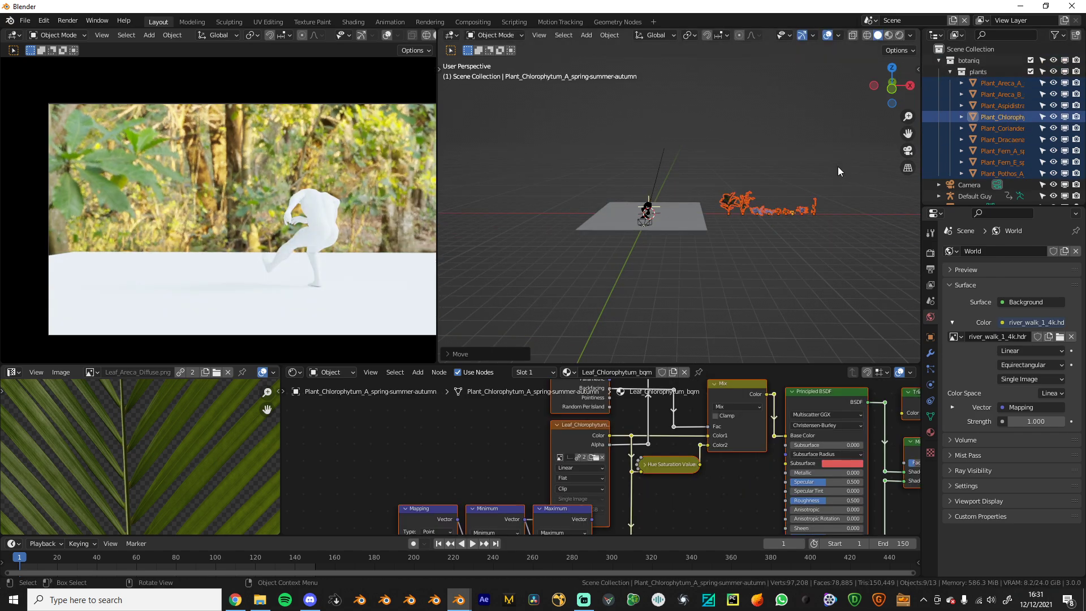
Move the selected plants into a new collection named "vegitation"
scroll(839, 171, up, 6)
shift+middle_drag(728, 175, 909, 129)
key(m)
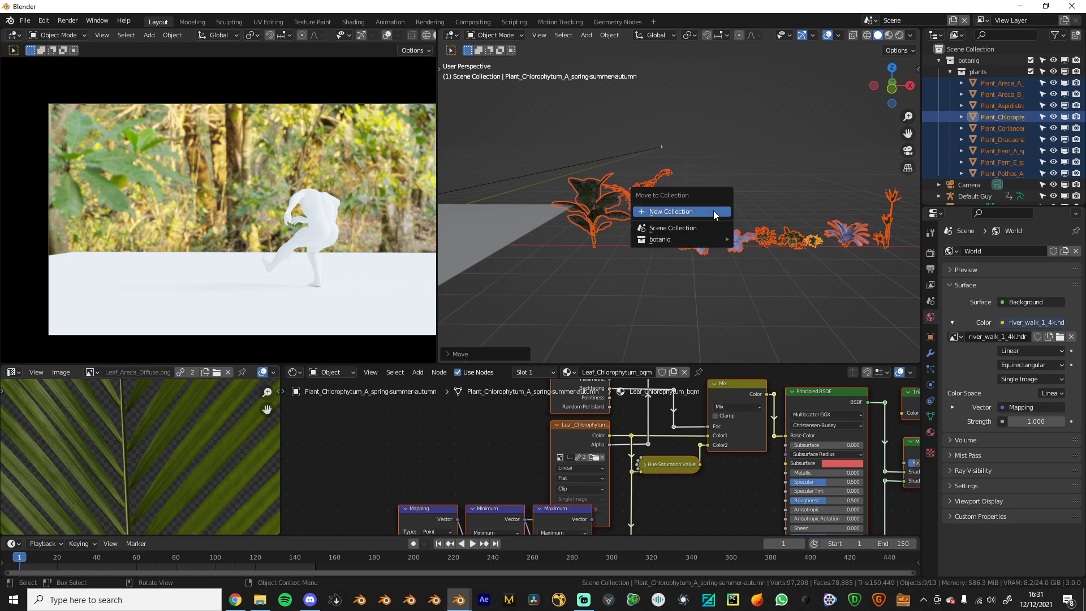
click(714, 212)
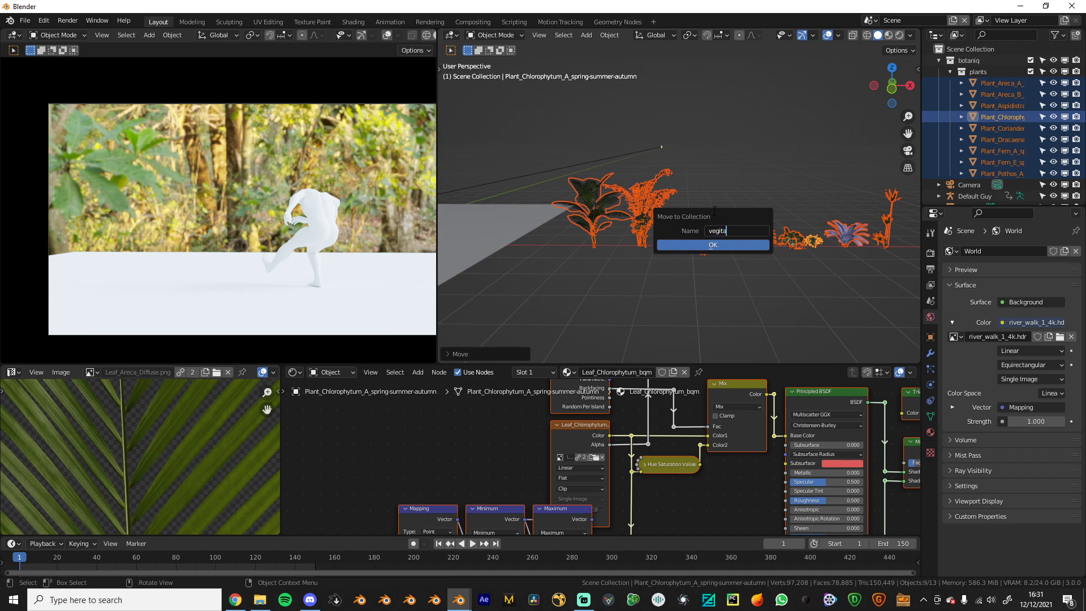
key(Return)
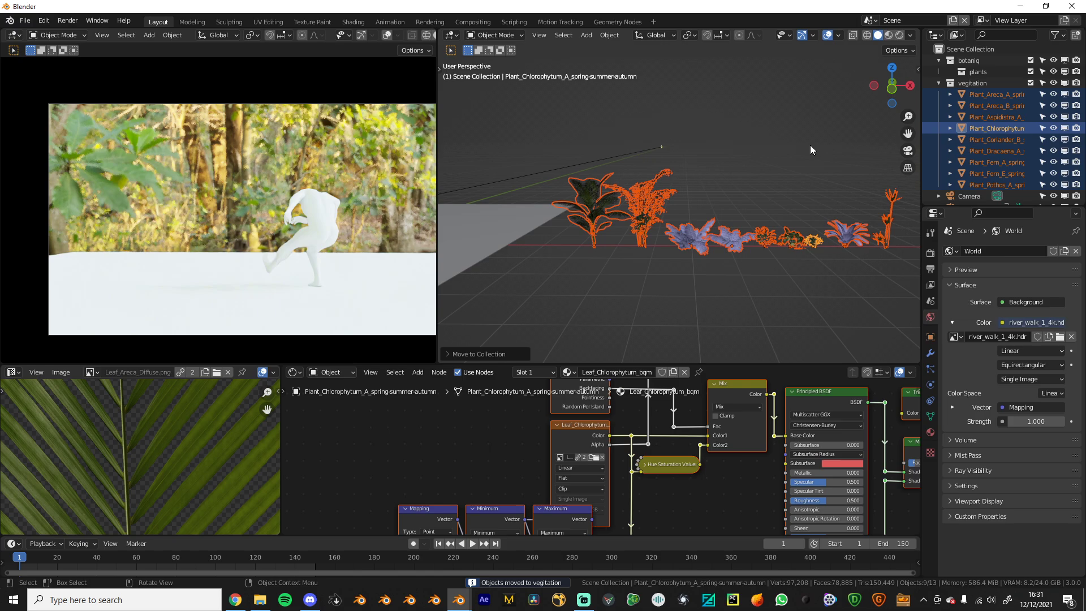
Delete the old botaniq collection from the scene
click(956, 68)
key(x)
click(709, 143)
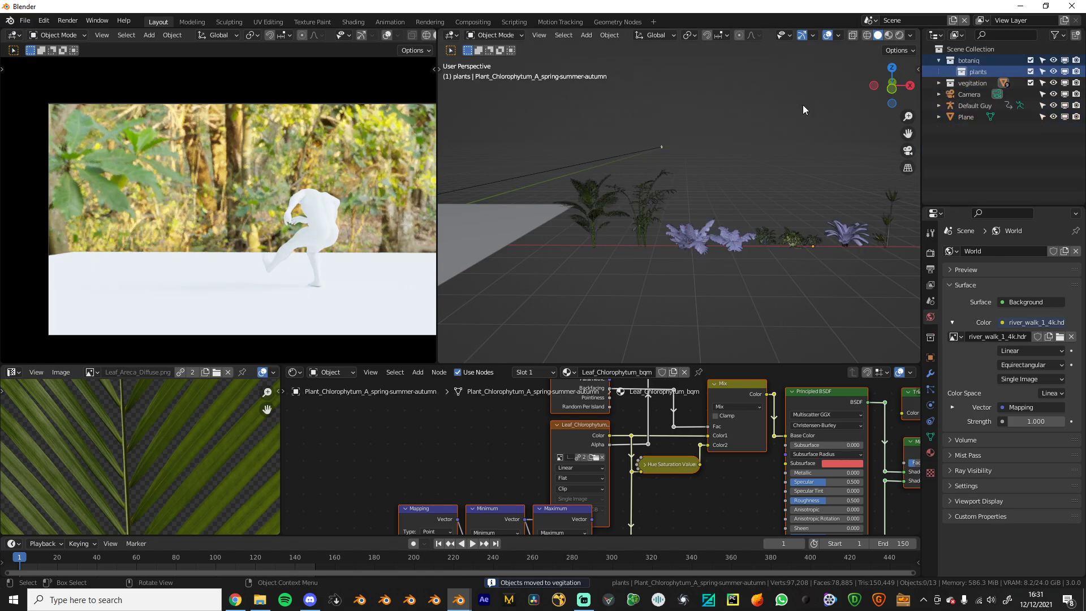
key(x)
Select the ground plane and frame its material's nodes in the shader editor
middle_drag(585, 241, 691, 242)
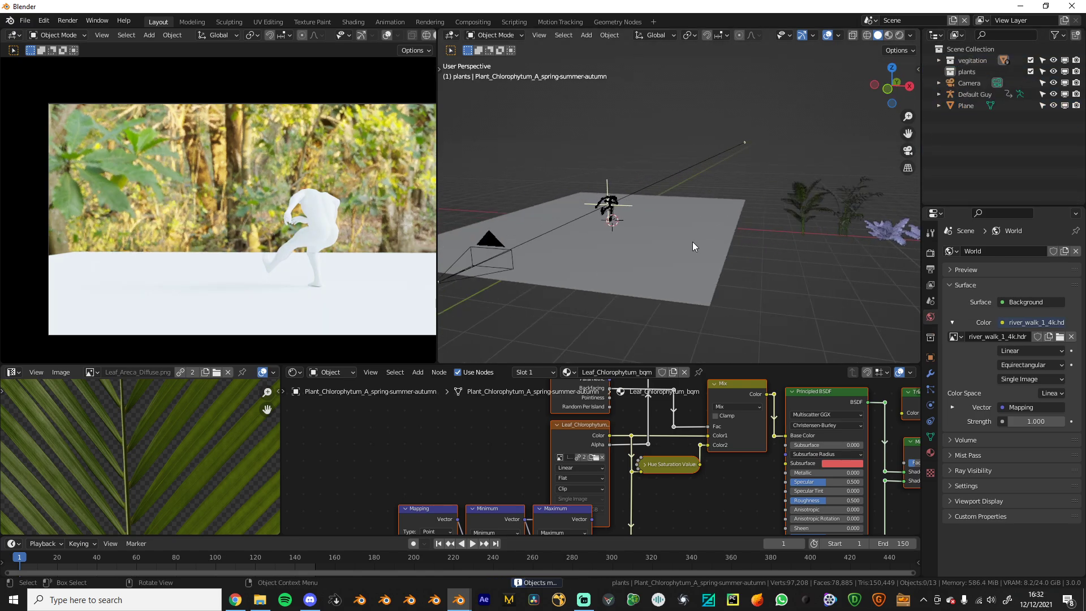
click(690, 242)
click(594, 373)
key(Home)
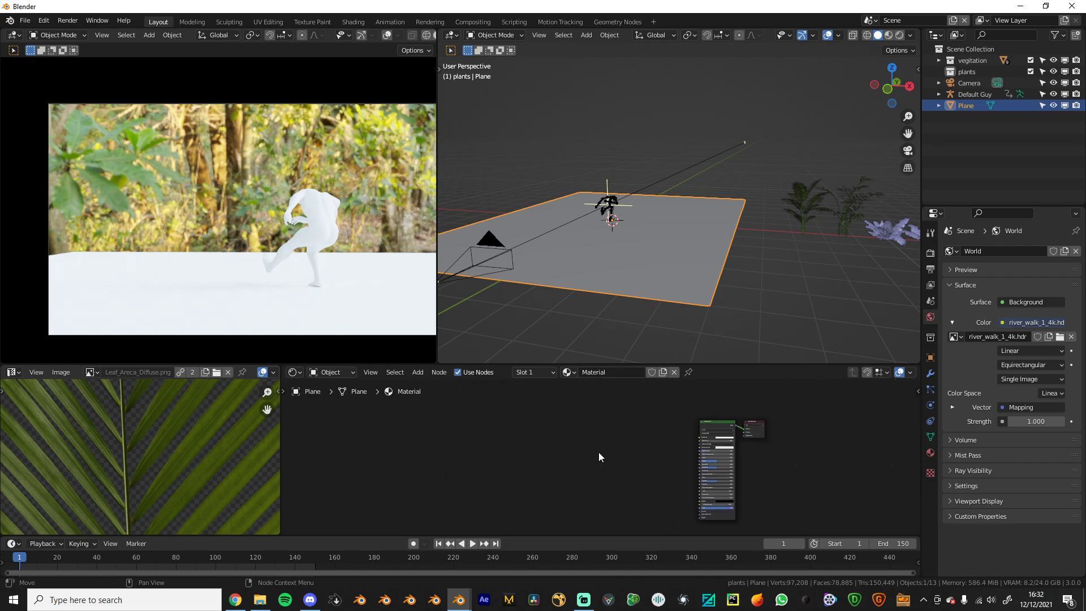
Add an image texture with mapping to the ground plane's Principled BSDF and browse to Quixel Bridge's Downloaded surface folder for its image
key(ctrl+t)
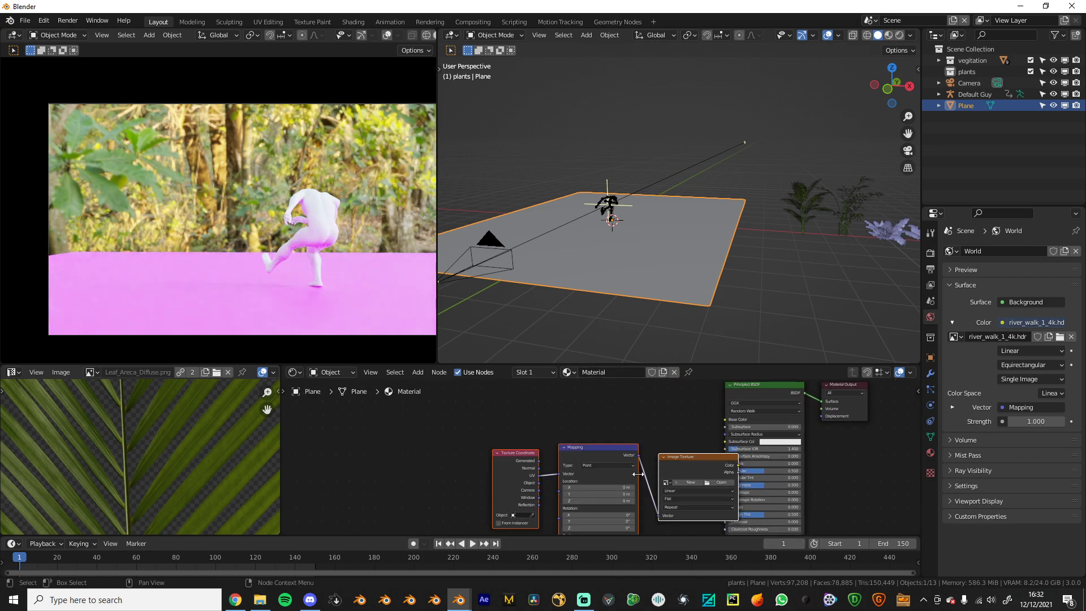
click(657, 470)
scroll(207, 425, down, 3)
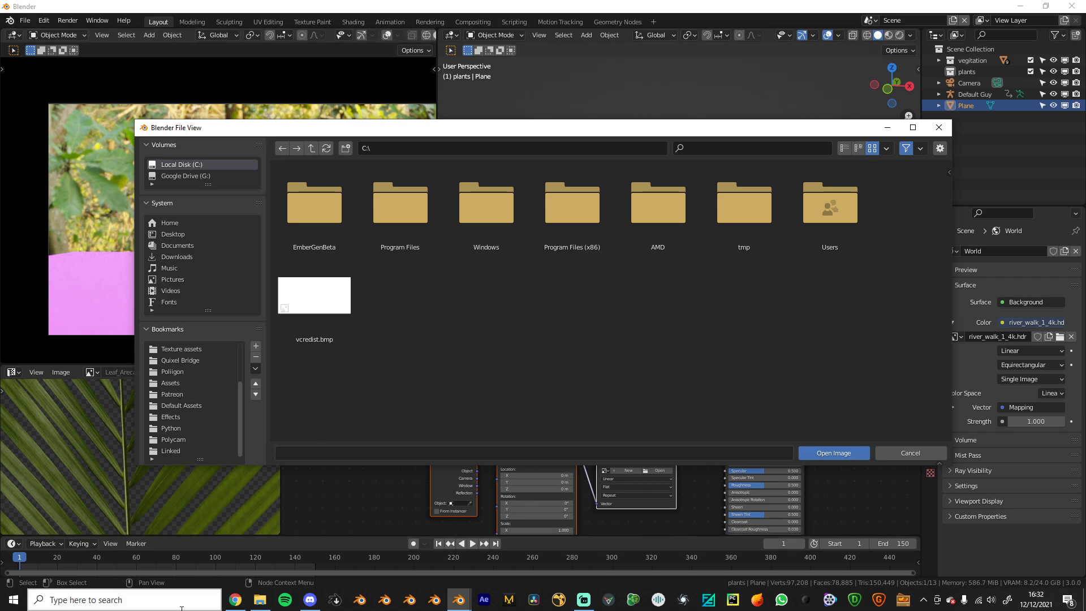
click(185, 360)
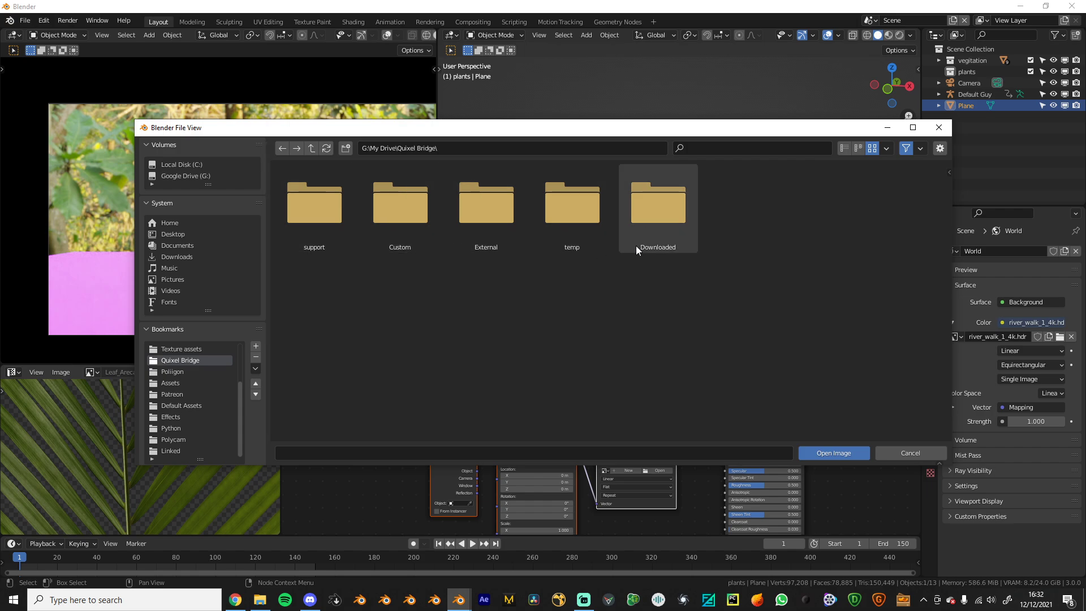
click(640, 232)
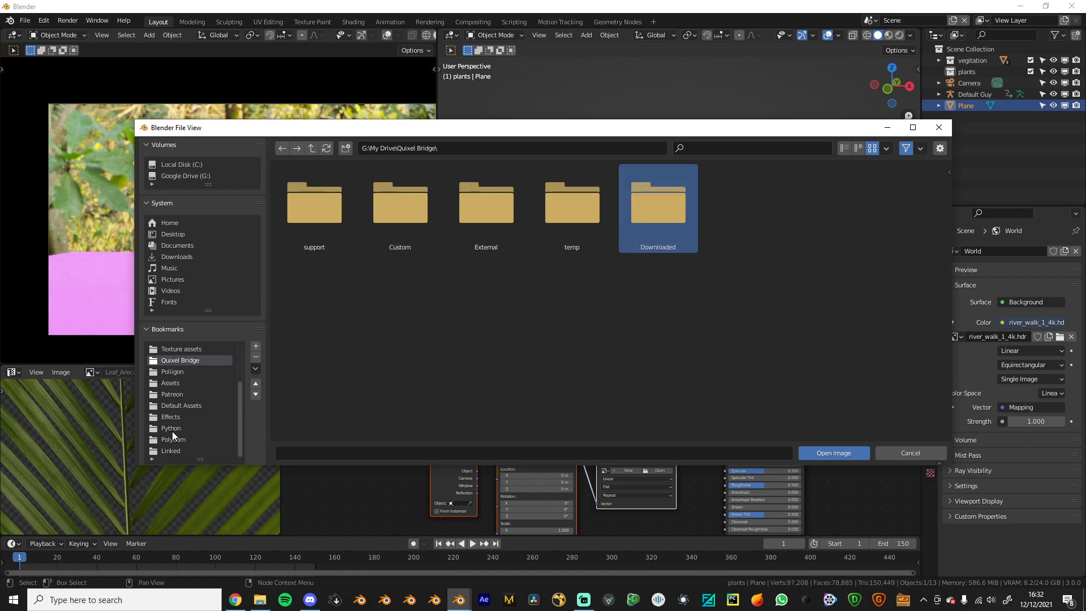
click(180, 372)
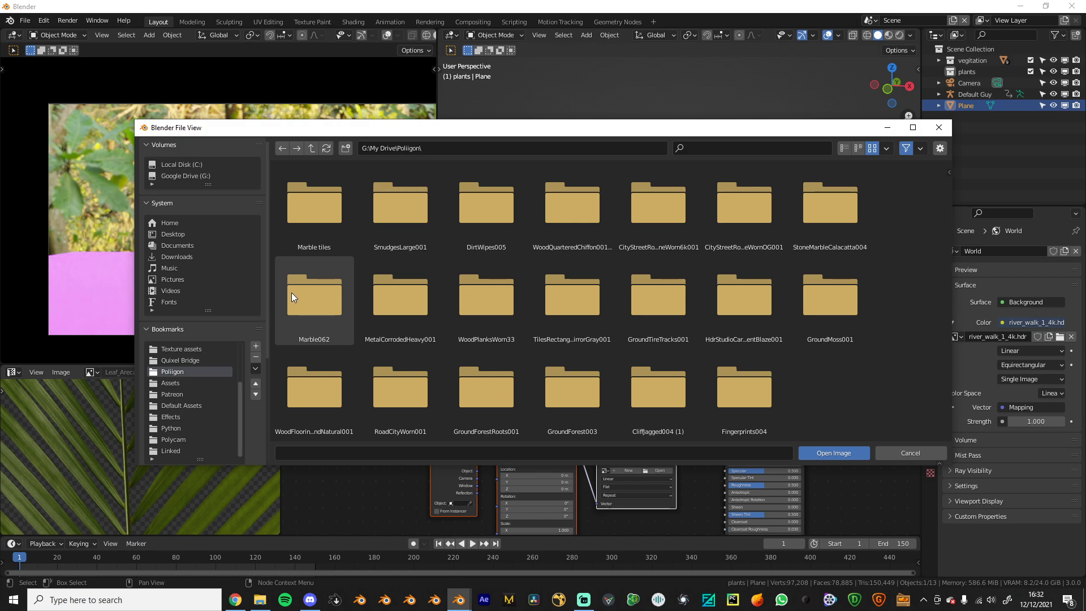
click(200, 360)
double_click(651, 207)
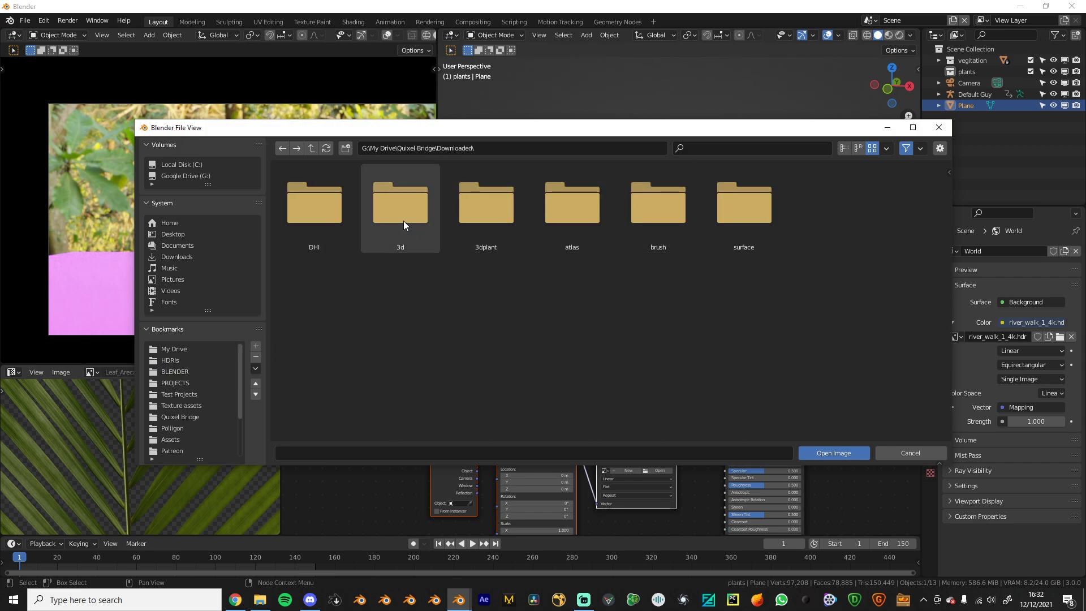
double_click(735, 213)
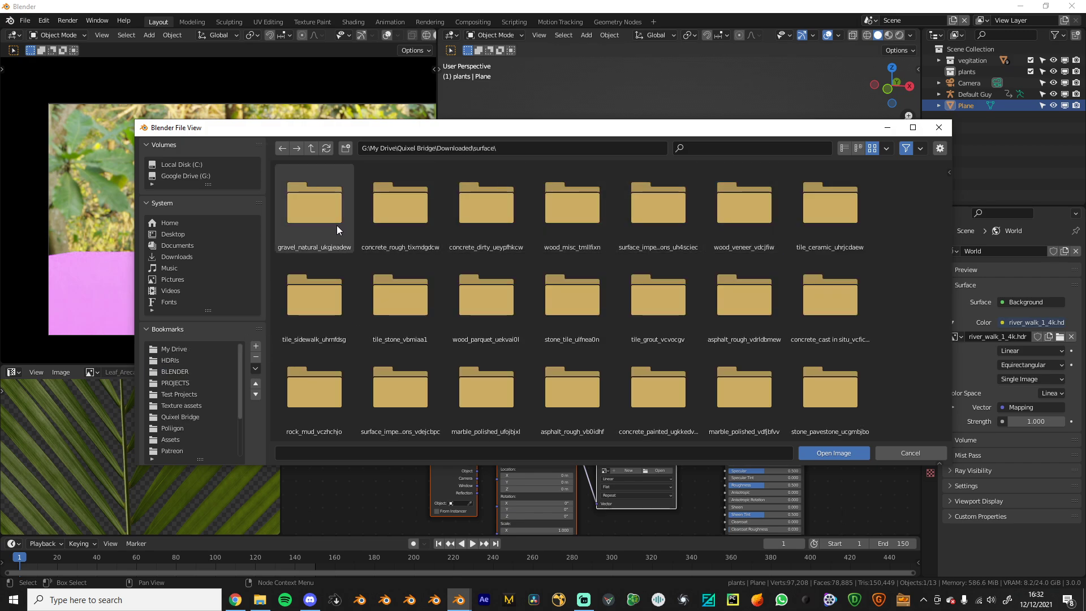
scroll(417, 249, down, 10)
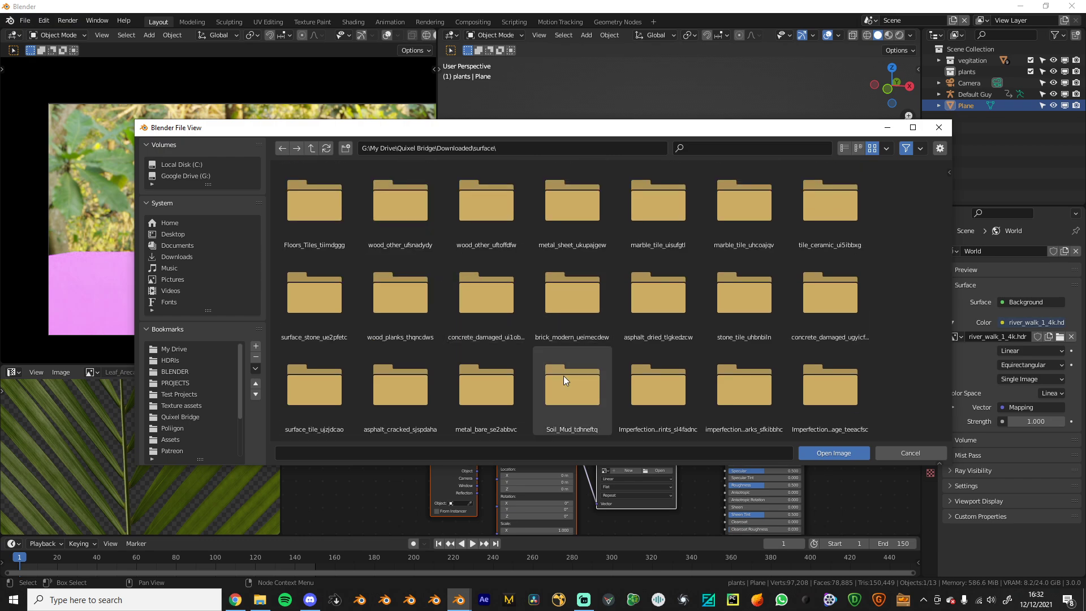
Try opening the Soil_Mud_tdhneftq roughness, albedo and bump images in the image texture node, and delete the added texture nodes
double_click(563, 375)
click(494, 242)
click(585, 240)
click(662, 232)
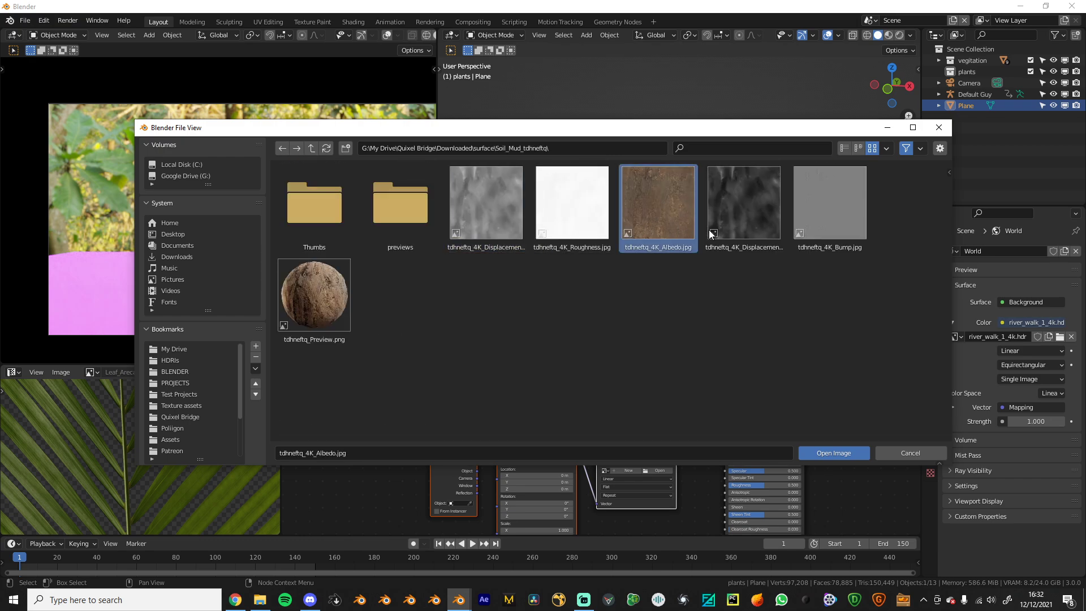
click(713, 229)
click(683, 228)
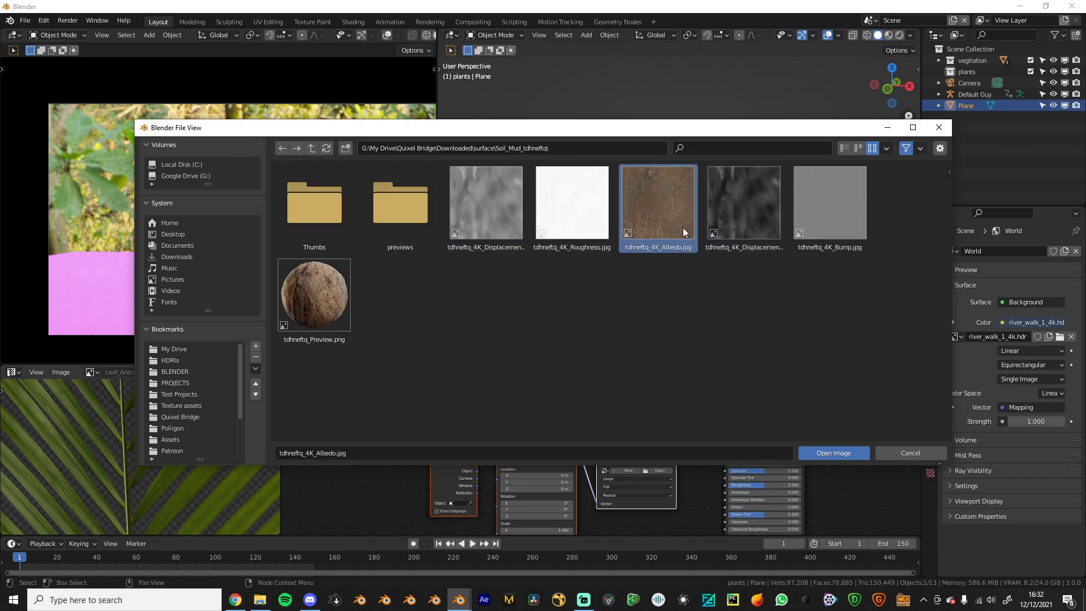
ctrl+click(560, 229)
ctrl+click(846, 222)
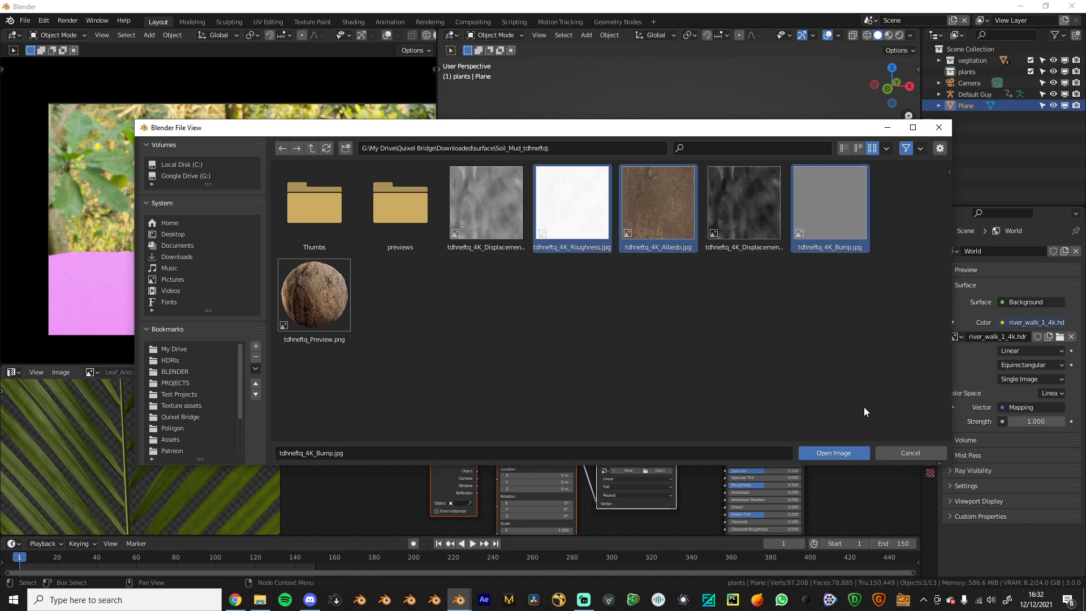
click(850, 456)
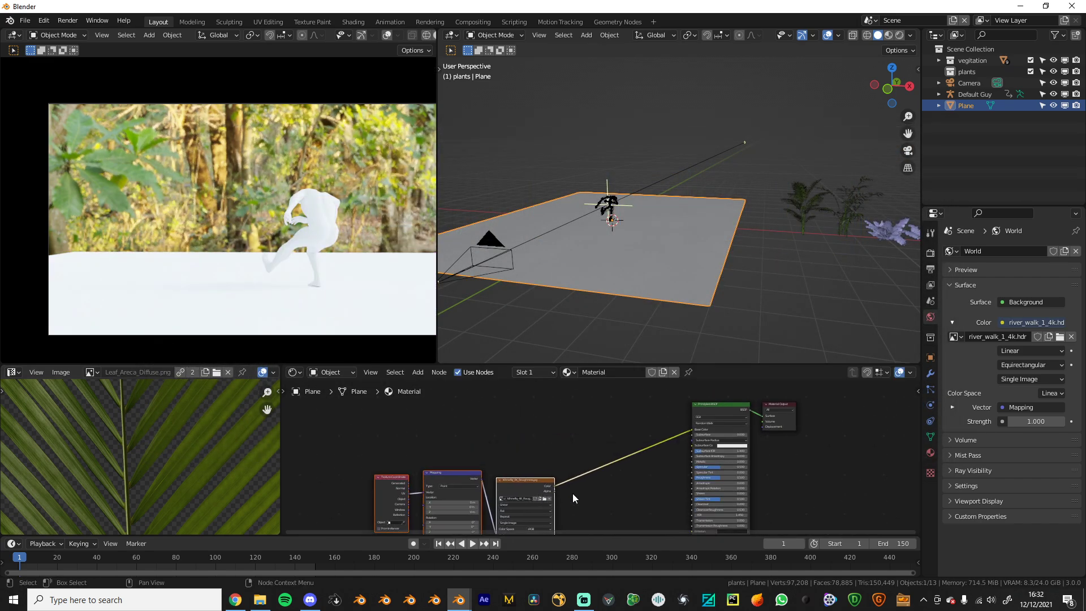
key(x)
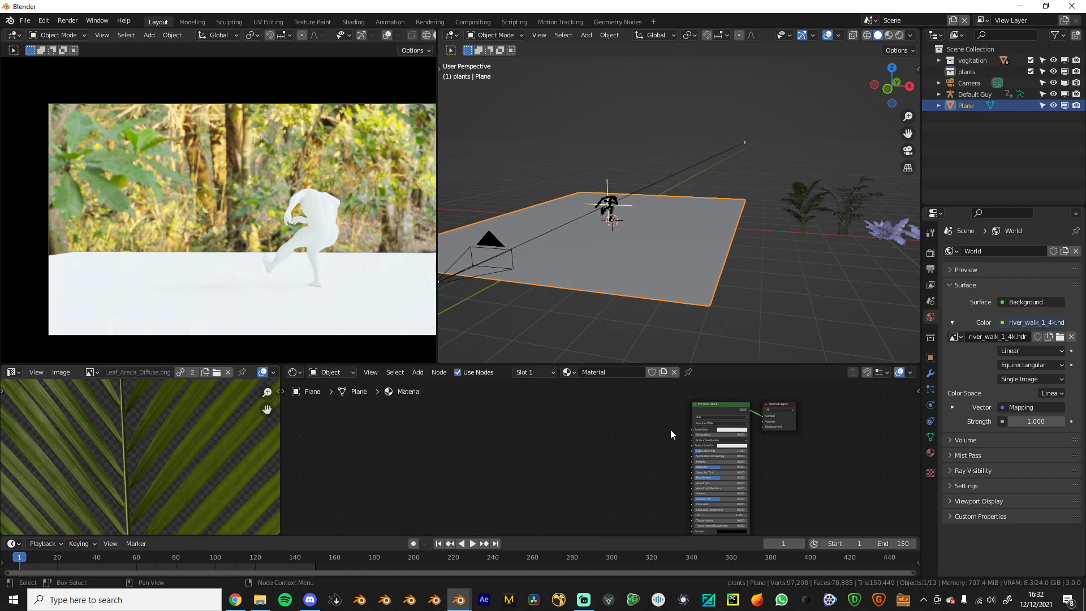
Start a Principled Texture Setup on the plane's Principled BSDF and open the Quixel Bridge surface folder Soil_Mud_tdhneftq
click(698, 416)
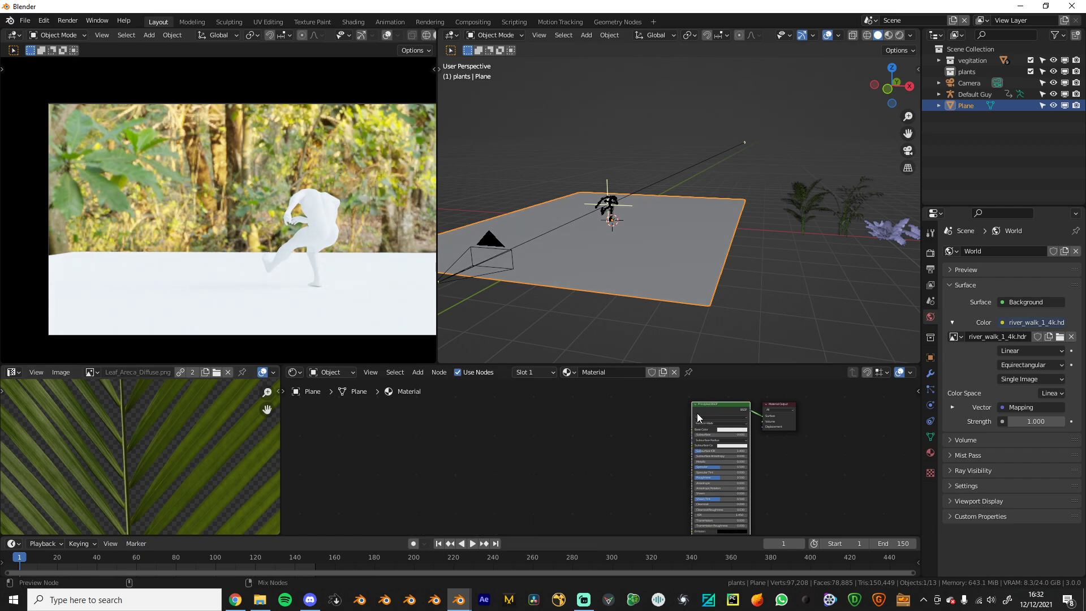
key(ctrl+shift+t)
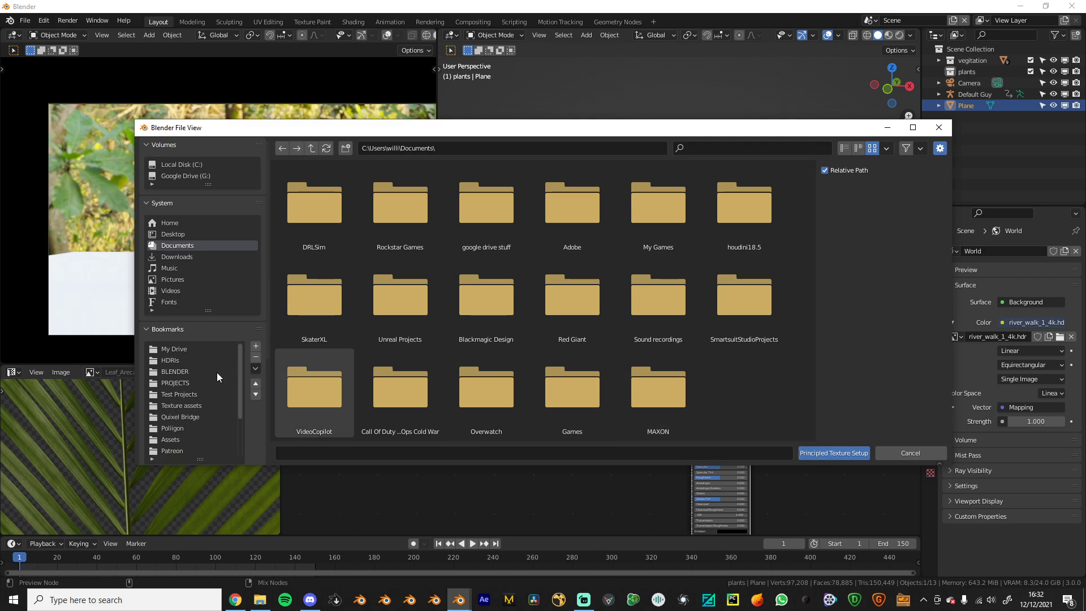
click(191, 417)
double_click(659, 229)
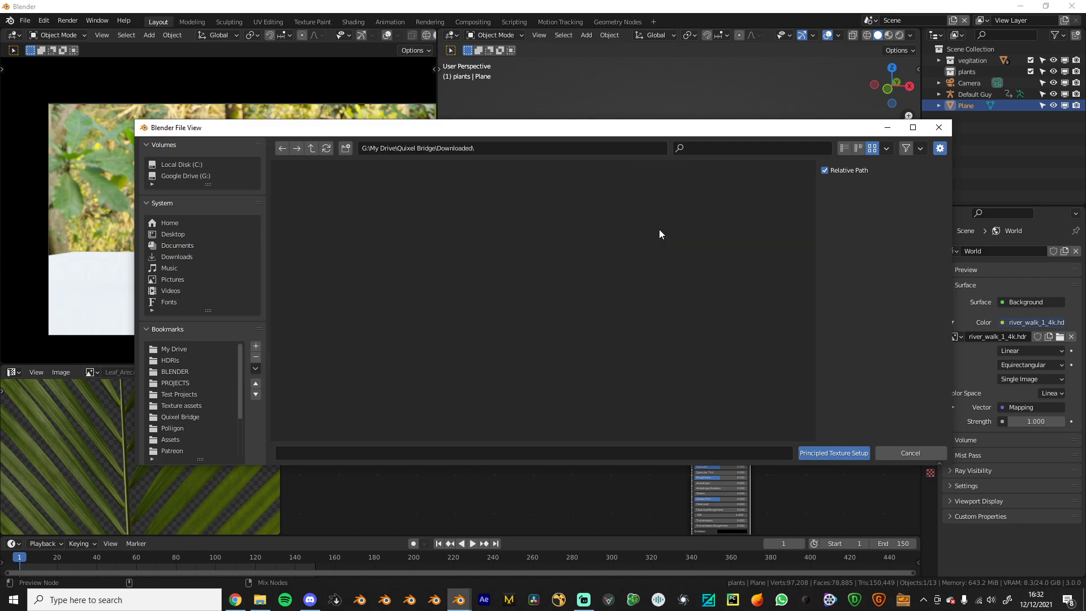
double_click(739, 240)
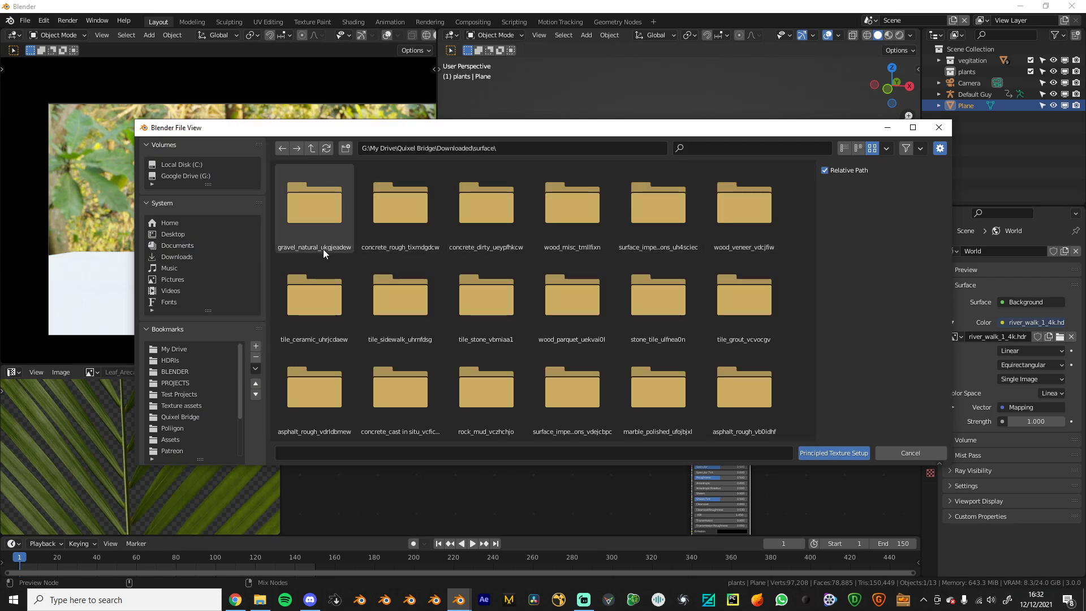
scroll(574, 391, down, 5)
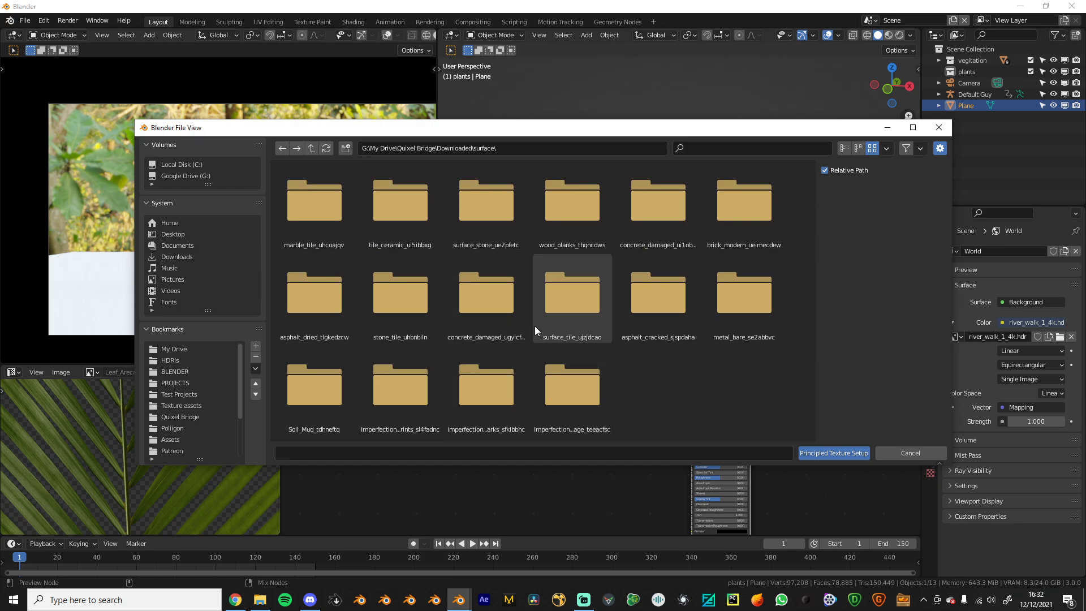
click(395, 327)
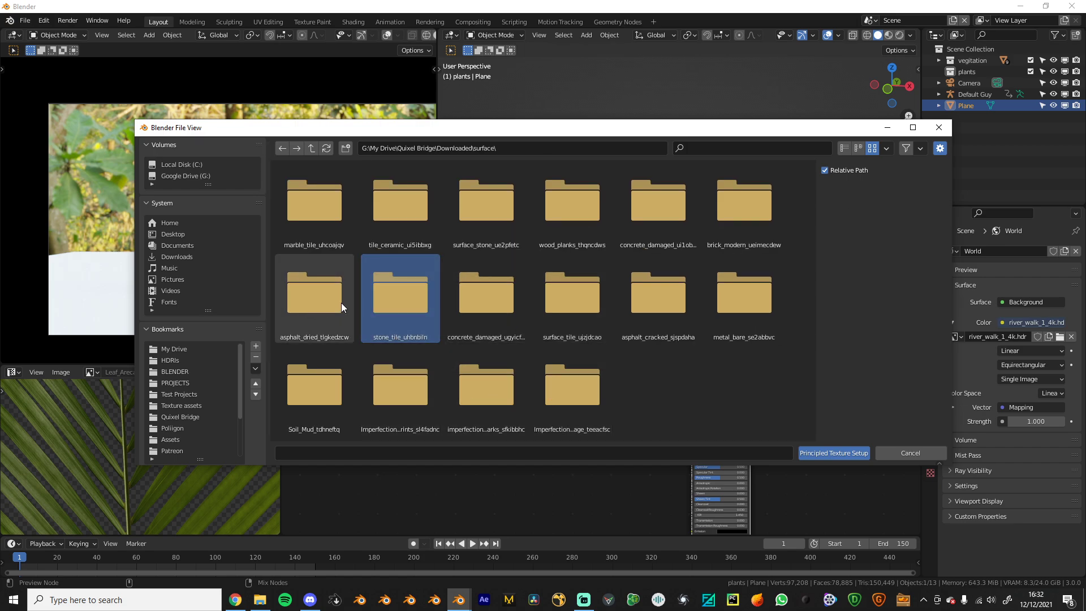
scroll(436, 284, up, 2)
scroll(435, 284, down, 2)
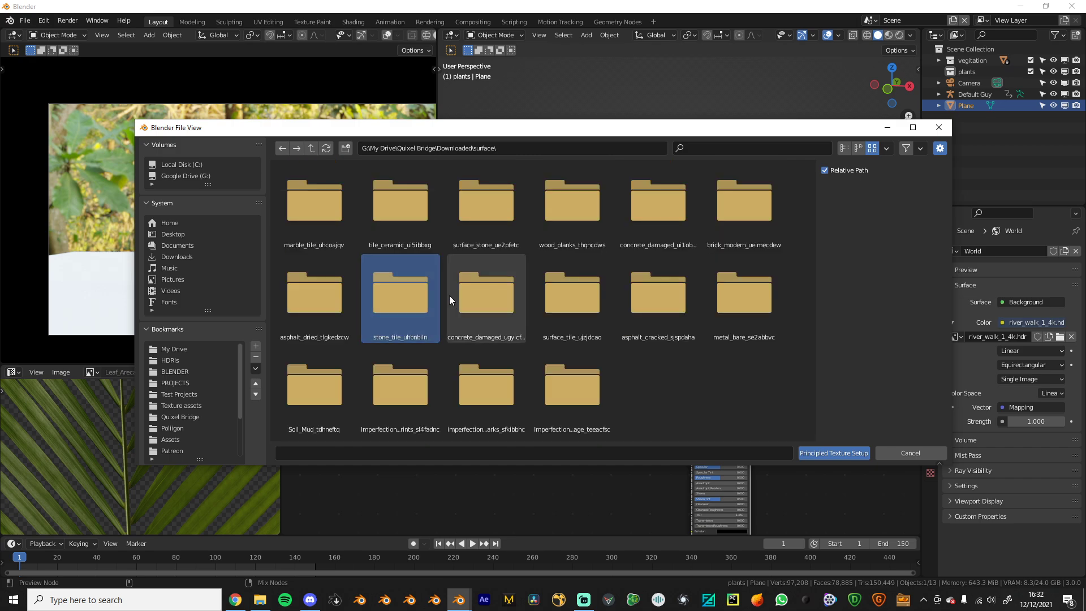
double_click(325, 424)
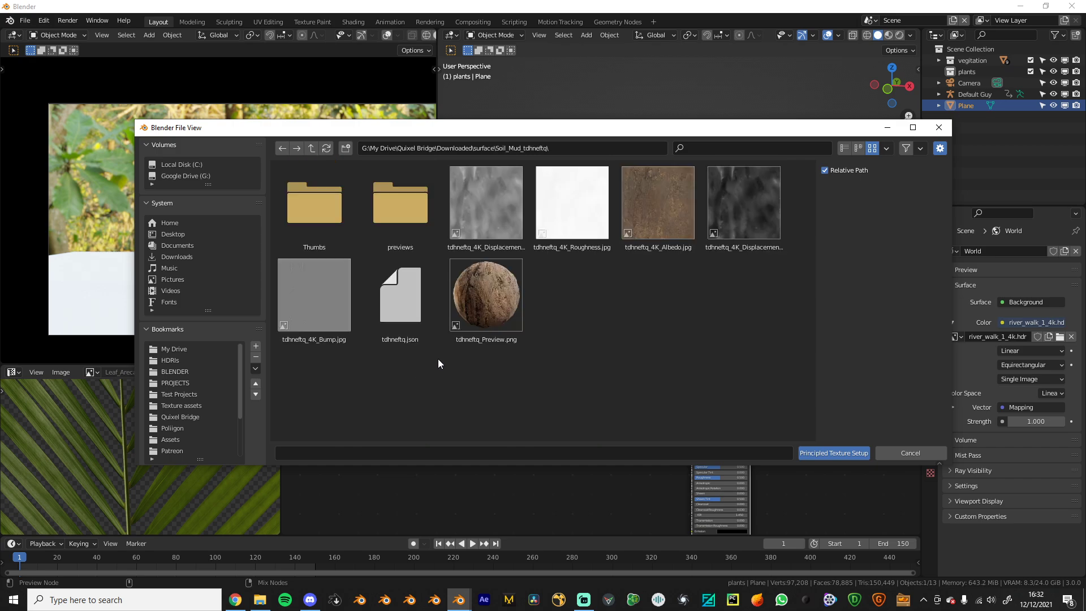
Build the ground material's texture setup from tdhneftq_4K_Roughness.jpg, tdhneftq_4K_Albedo.jpg and tdhneftq_4K_Bump.jpg
click(508, 220)
click(572, 220)
shift+click(640, 221)
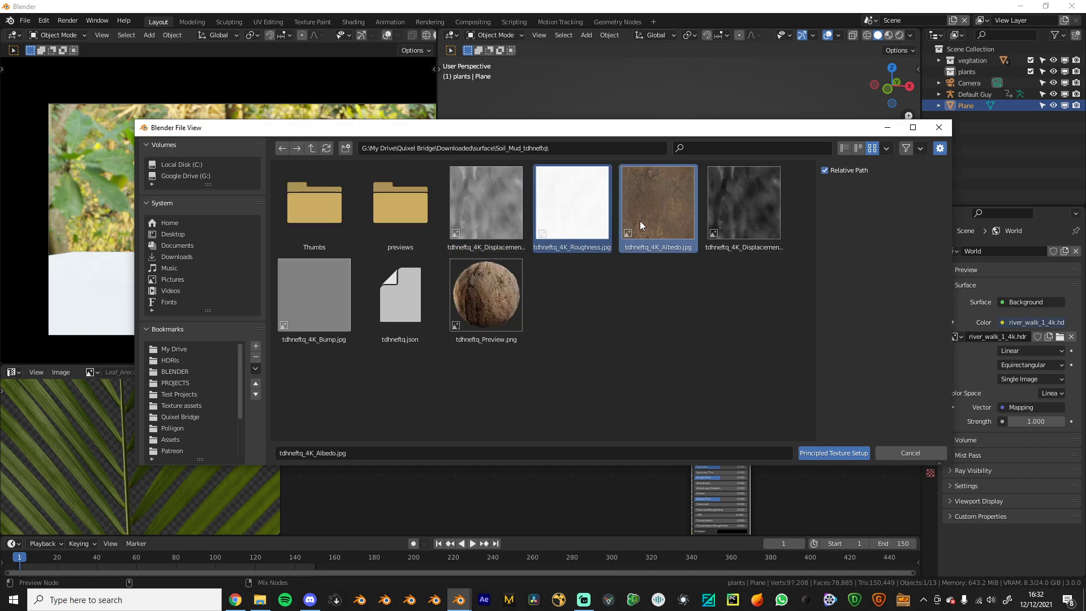
shift+click(332, 305)
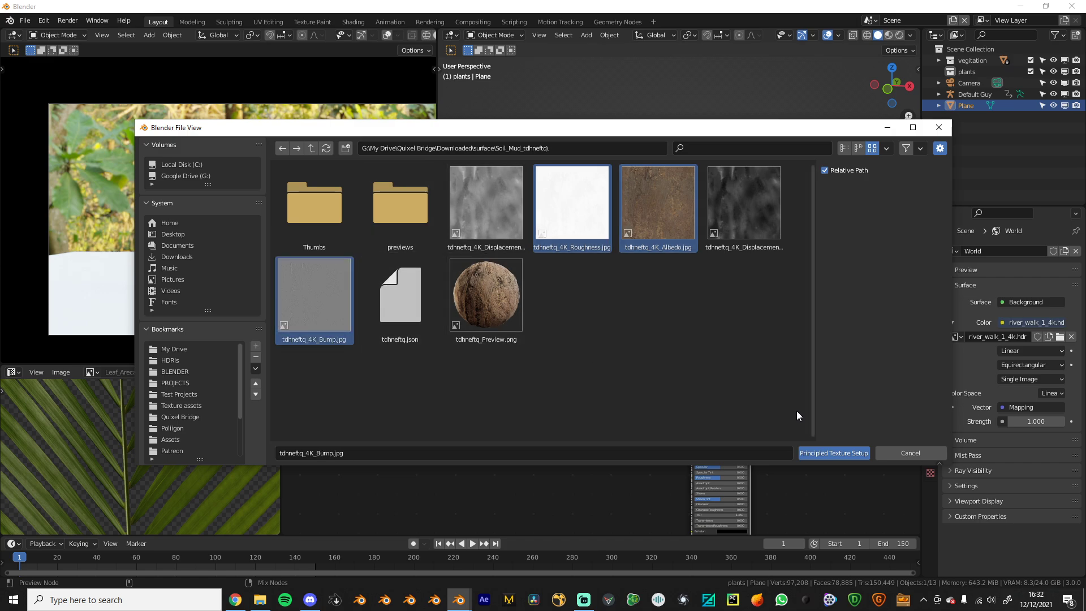
click(856, 453)
click(643, 468)
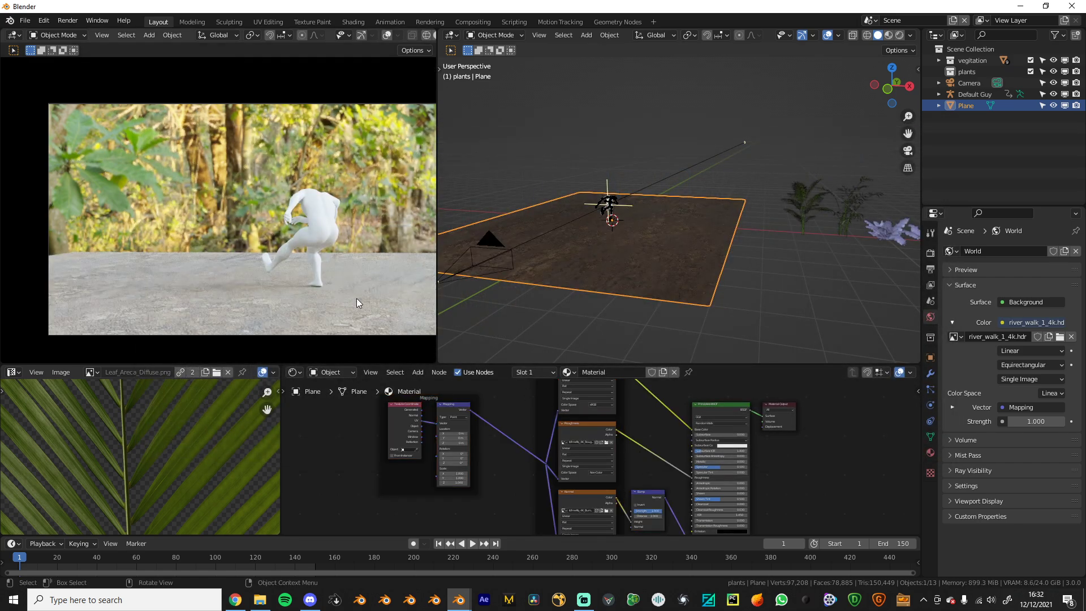
scroll(663, 482, up, 1)
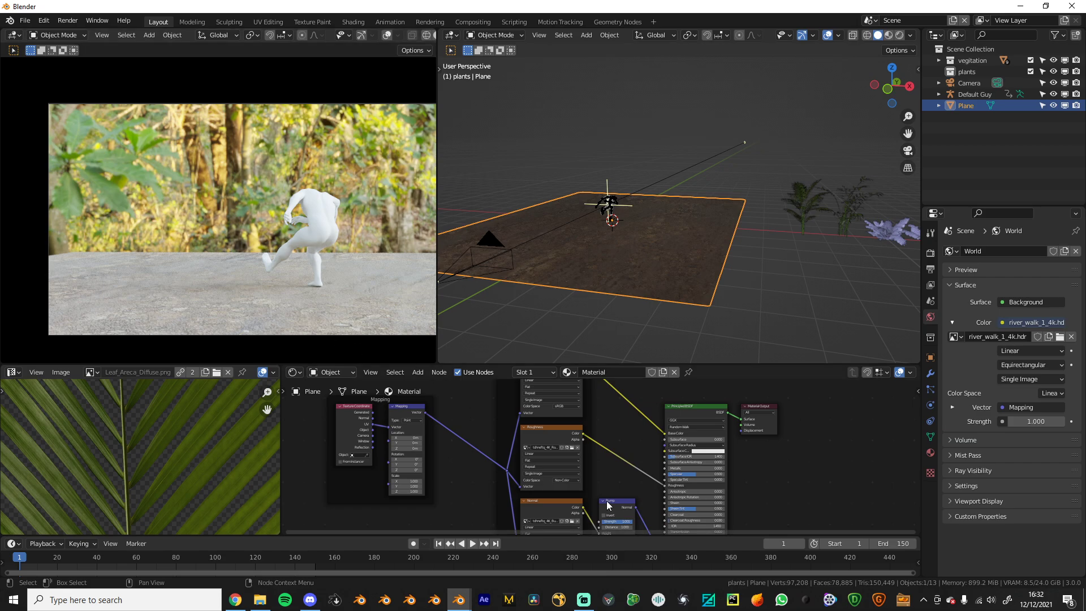
Insert a Hue Saturation Value node before the ground material's Base Color, with saturation 1.3 and value 0.3
scroll(607, 492, up, 4)
drag(701, 453, 661, 453)
middle_drag(586, 402, 563, 463)
key(shift+a)
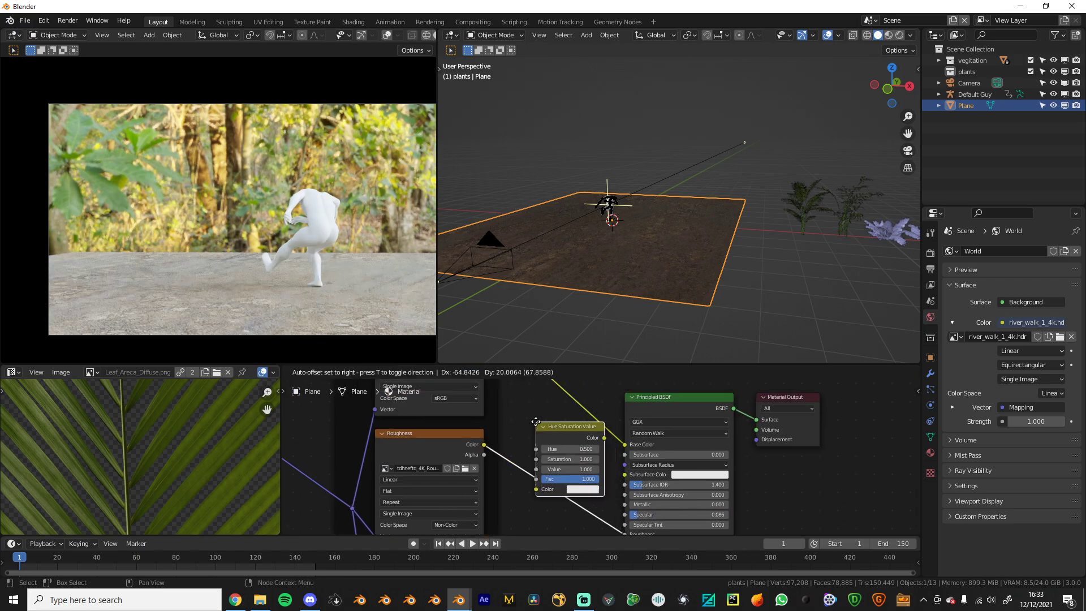
click(536, 422)
scroll(536, 422, up, 2)
mouse_move(532, 428)
mouse_down()
mouse_move(551, 428)
mouse_move(515, 441)
mouse_up()
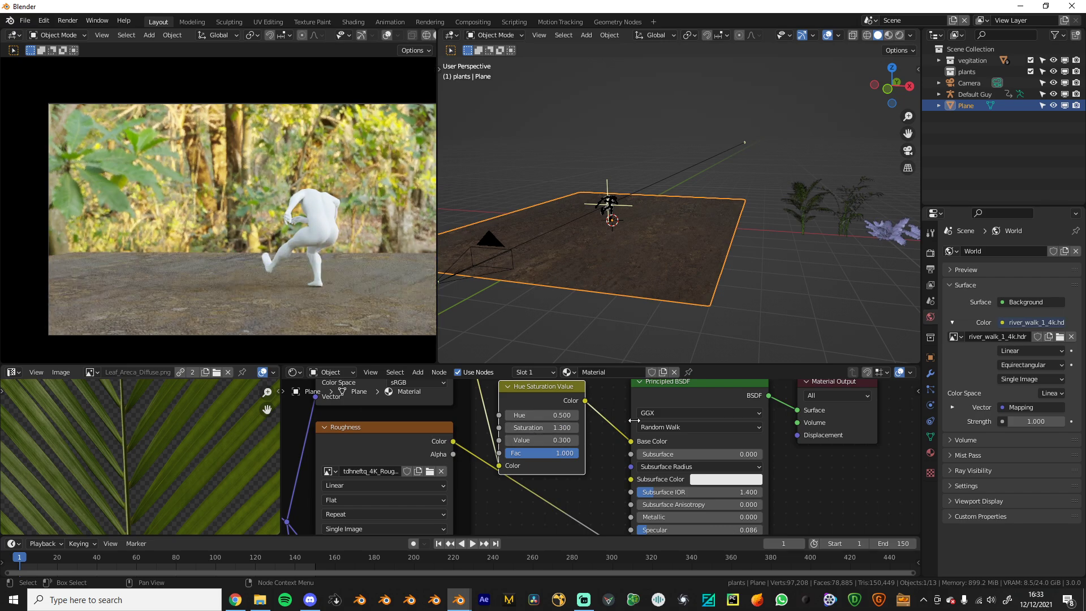
Enable Screencast Keys in the 3D viewport
key(n)
click(915, 165)
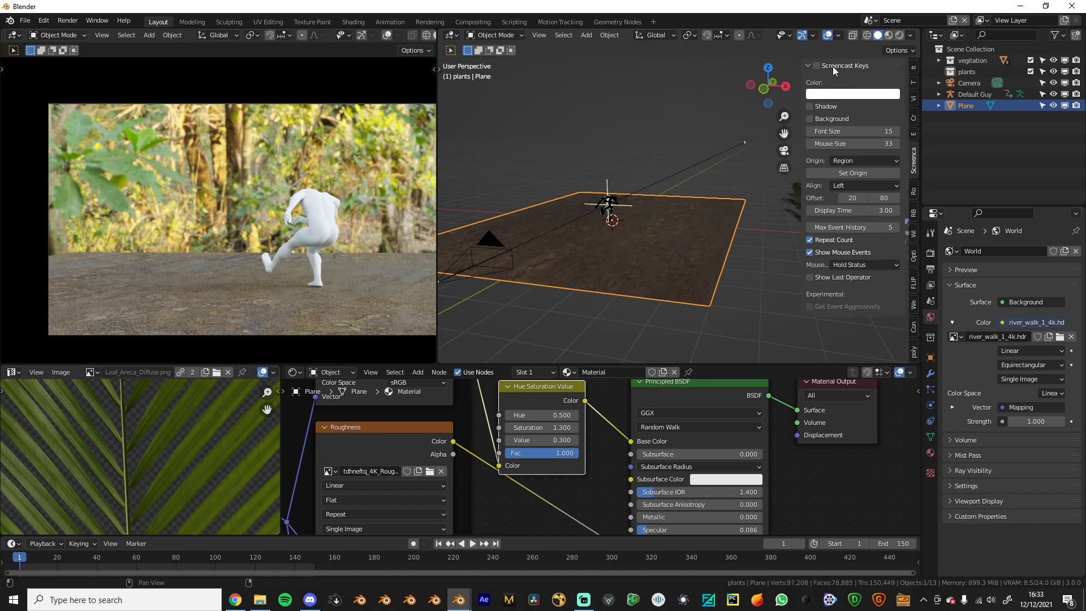
click(814, 64)
key(n)
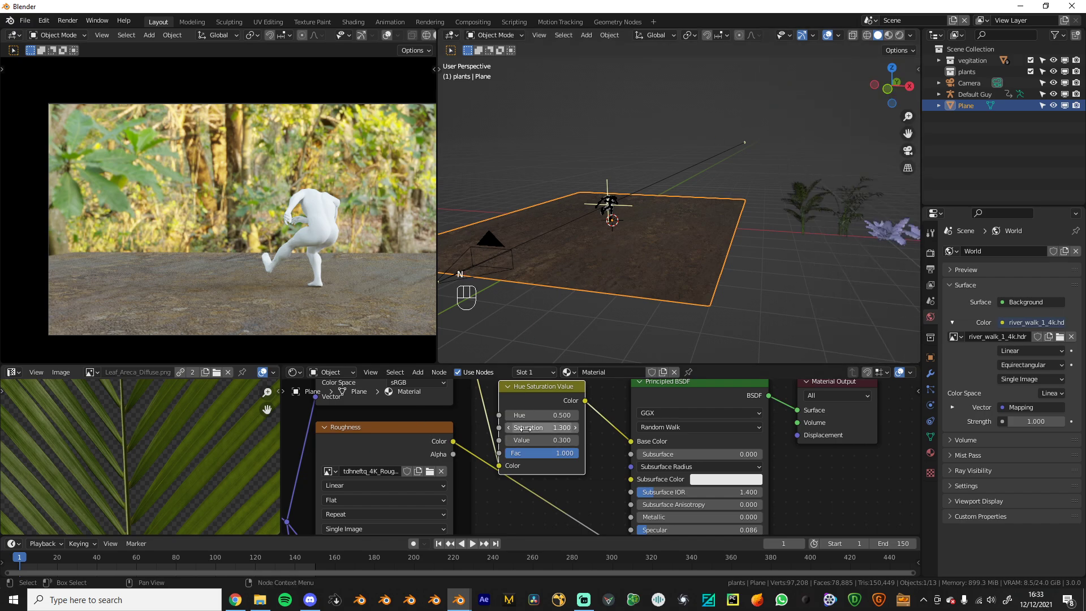
Preview the ground material's Bump node, reduce its strength to 0.225, and restore the Principled BSDF as the output
scroll(508, 443, down, 2)
key(g)
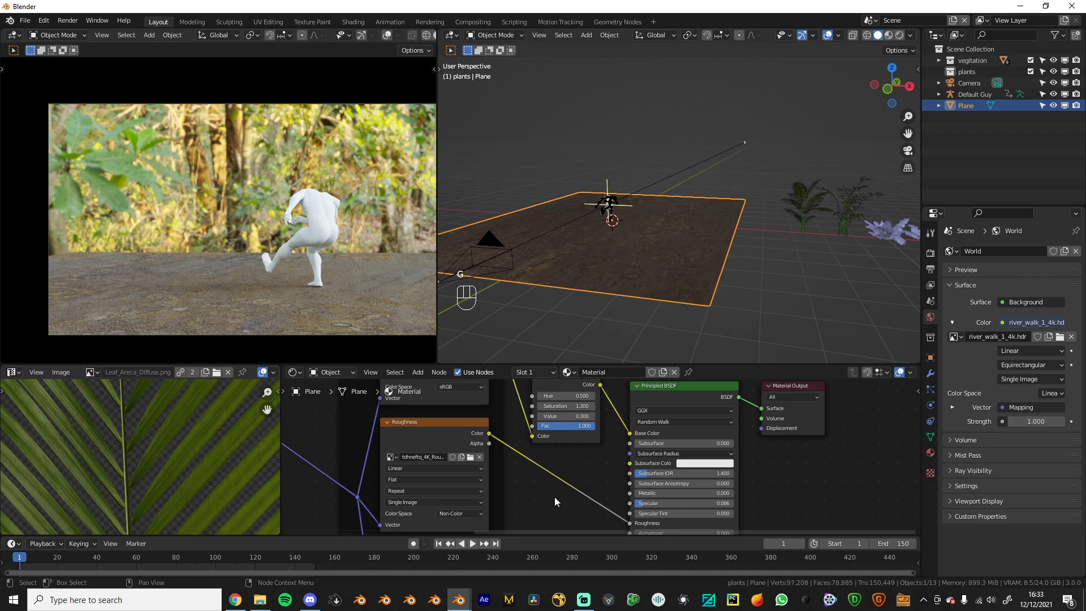
scroll(554, 499, up, 2)
click(550, 502)
middle_drag(550, 502, 585, 459)
middle_drag(582, 506, 574, 424)
scroll(574, 459, down, 1)
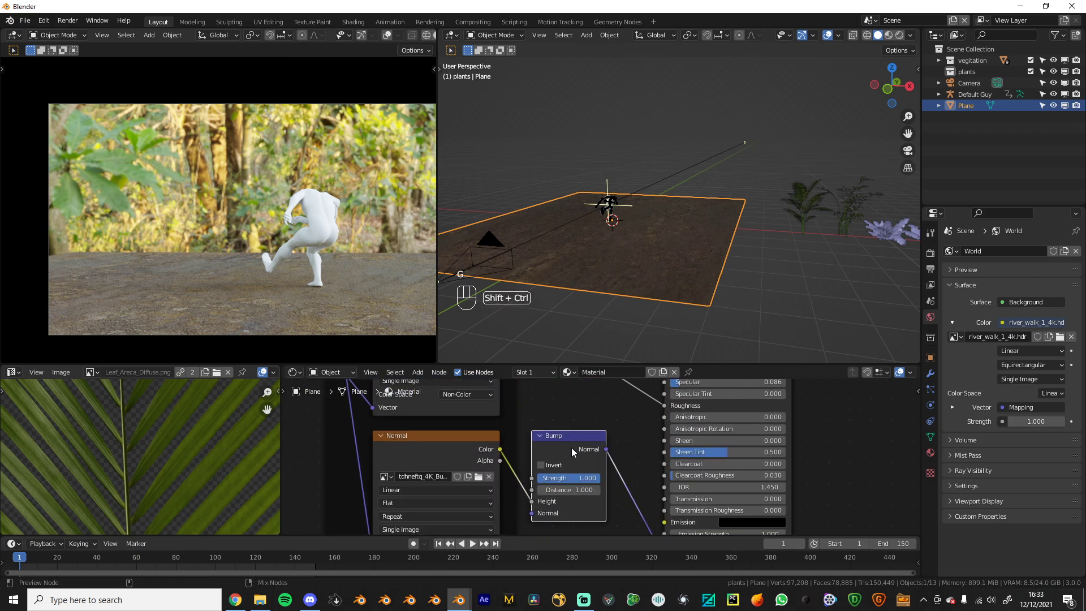
ctrl+shift+click(571, 447)
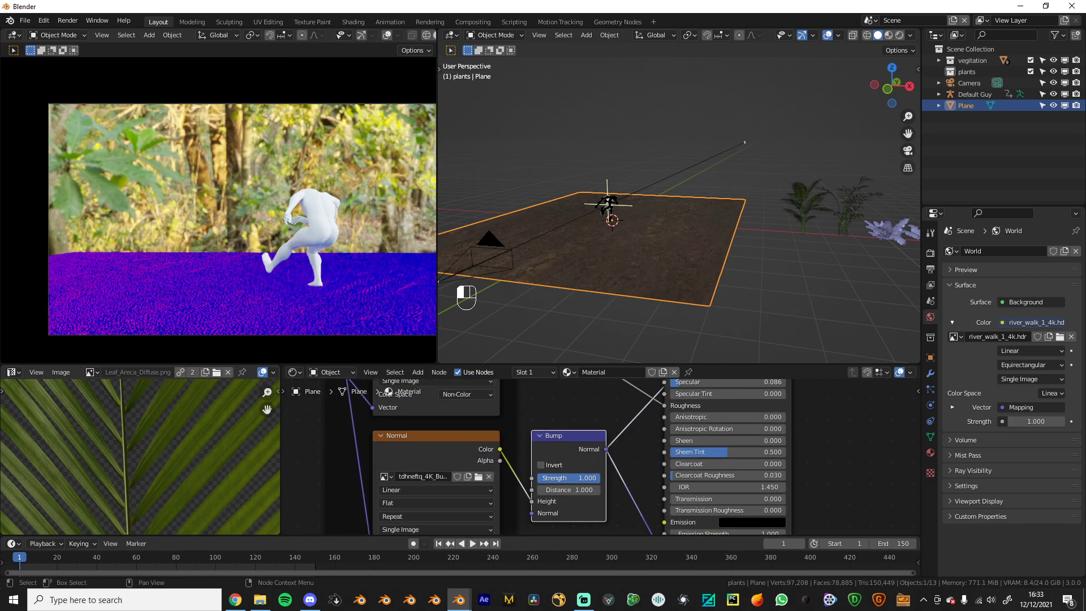
drag(599, 478, 551, 477)
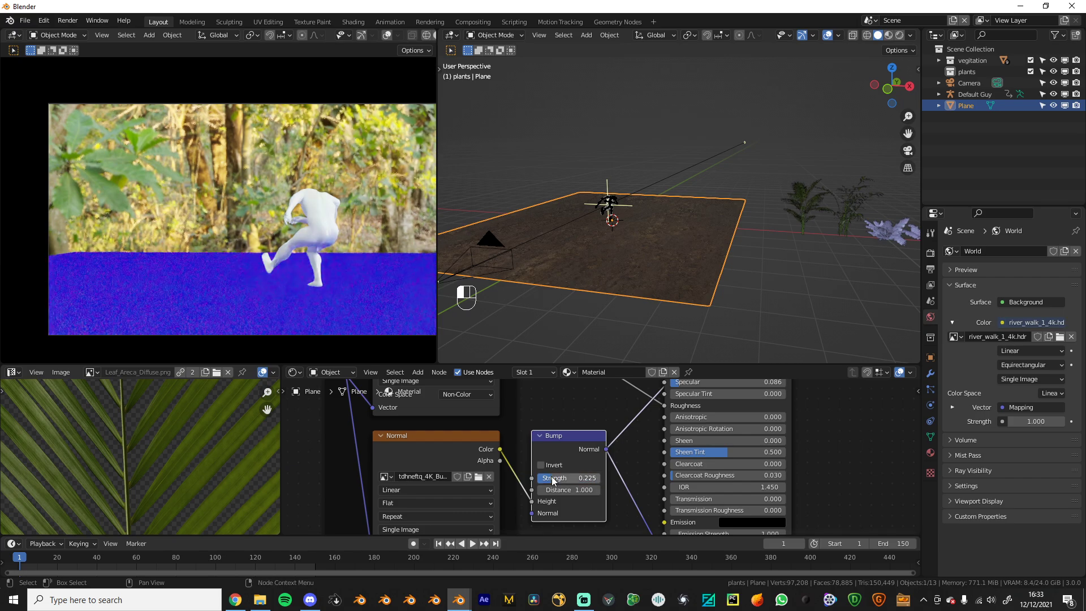
scroll(563, 482, down, 2)
ctrl+shift+click(653, 389)
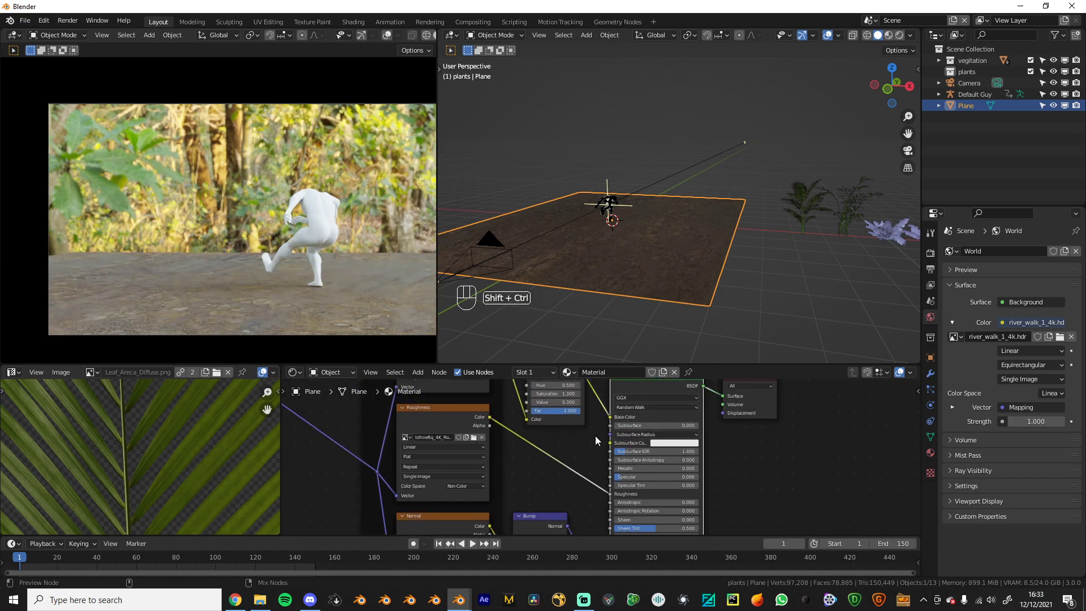
Insert a ColorRamp between the roughness texture and the Roughness input, move its black stop to about 0.955, and preview the ramp
scroll(546, 481, up, 1)
middle_drag(544, 482, 569, 468)
scroll(570, 468, up, 2)
key(ctrl+r)
click(548, 413)
scroll(586, 459, up, 3)
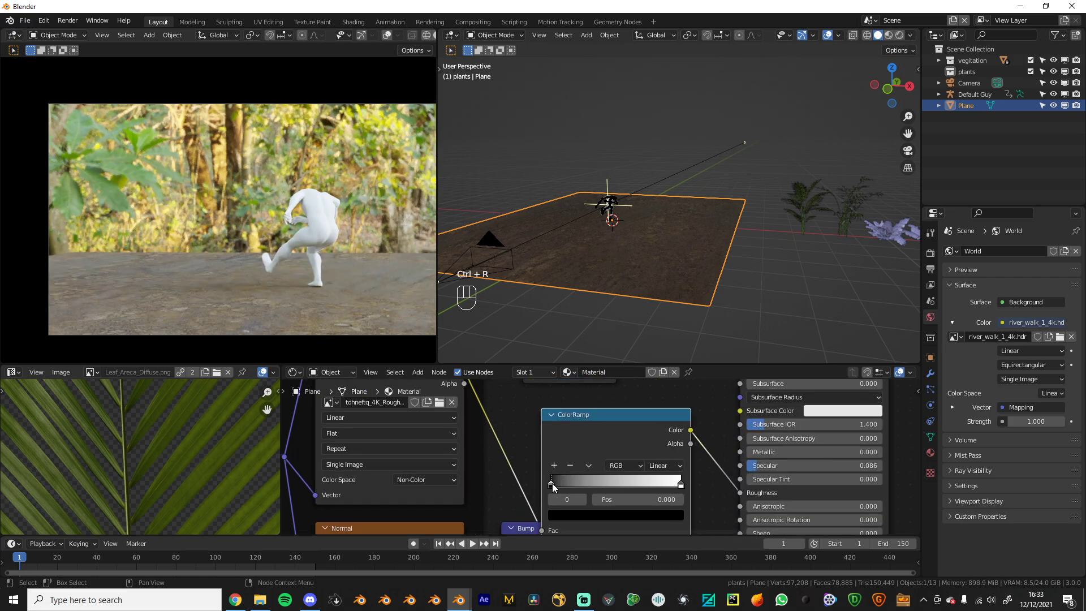
drag(553, 485, 677, 467)
ctrl+shift+click(614, 437)
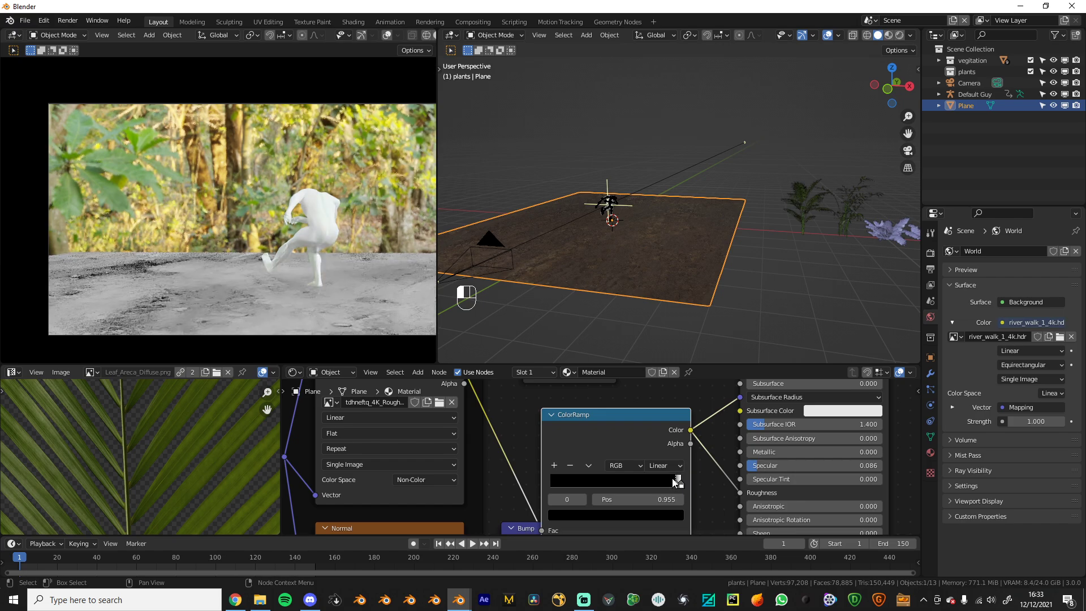
scroll(684, 454, down, 2)
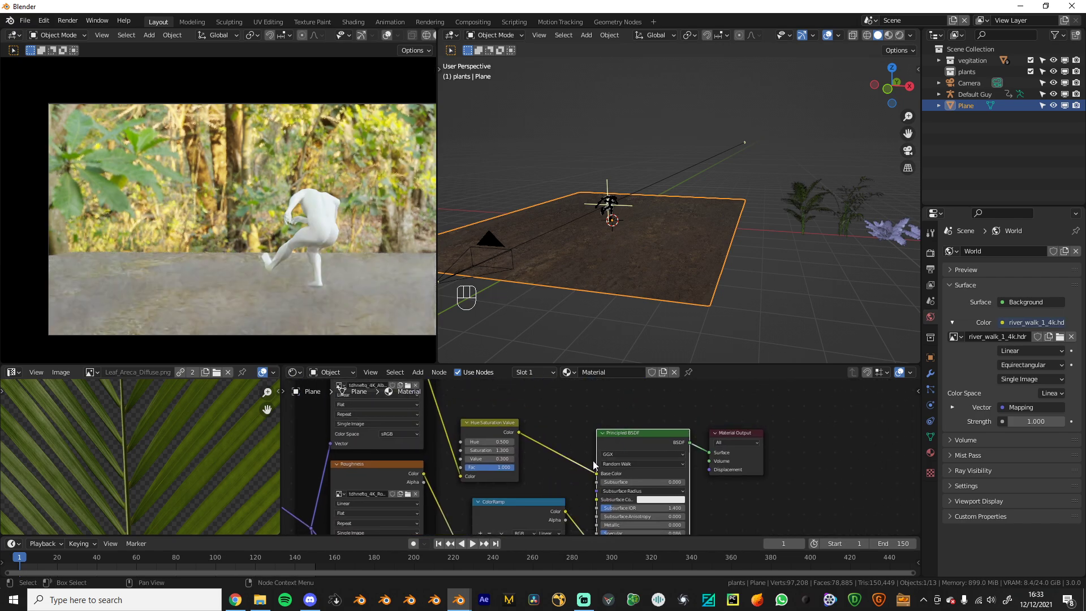
Set the roughness ColorRamp's white stop to about 0.977 while inspecting the ground up close, and return to the camera view
scroll(575, 477, up, 3)
middle_drag(255, 269, 211, 276)
scroll(243, 321, up, 5)
scroll(639, 461, up, 1)
middle_drag(639, 461, 657, 429)
scroll(602, 454, up, 2)
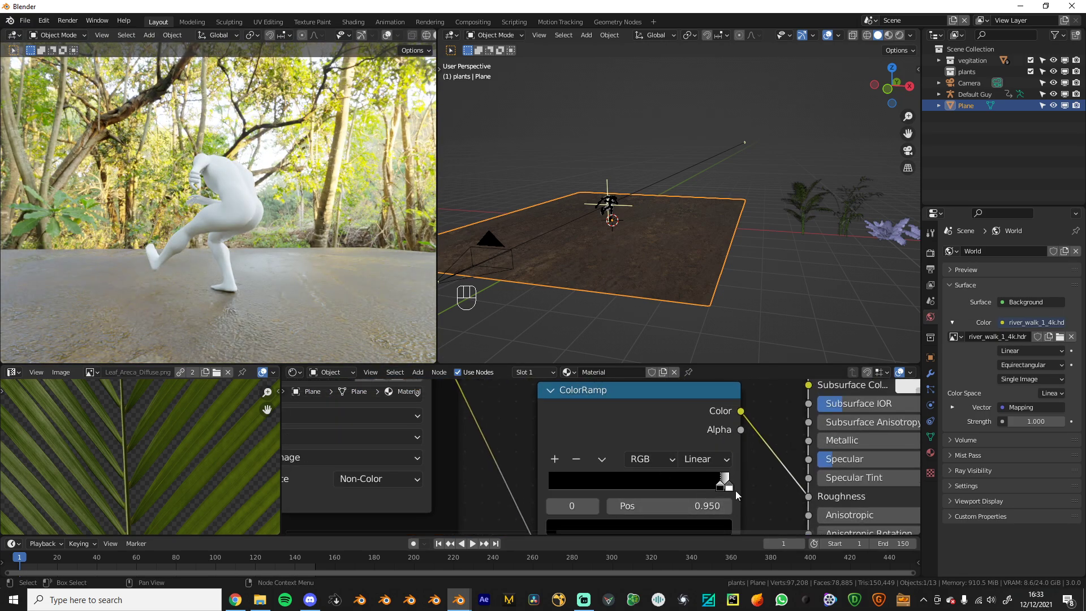
drag(721, 487, 725, 488)
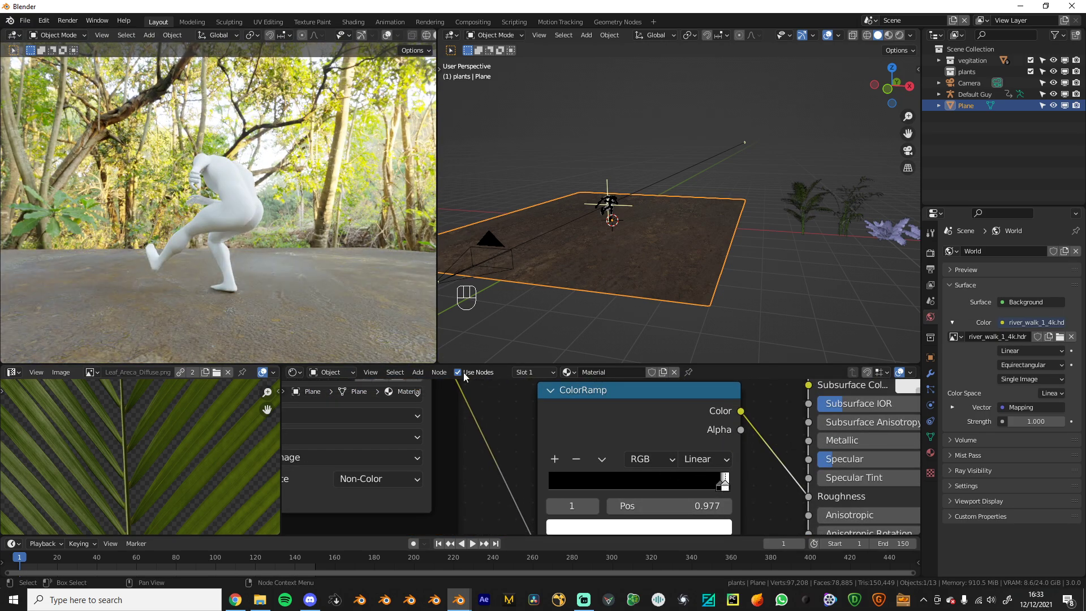
scroll(110, 263, down, 4)
key(KP_0)
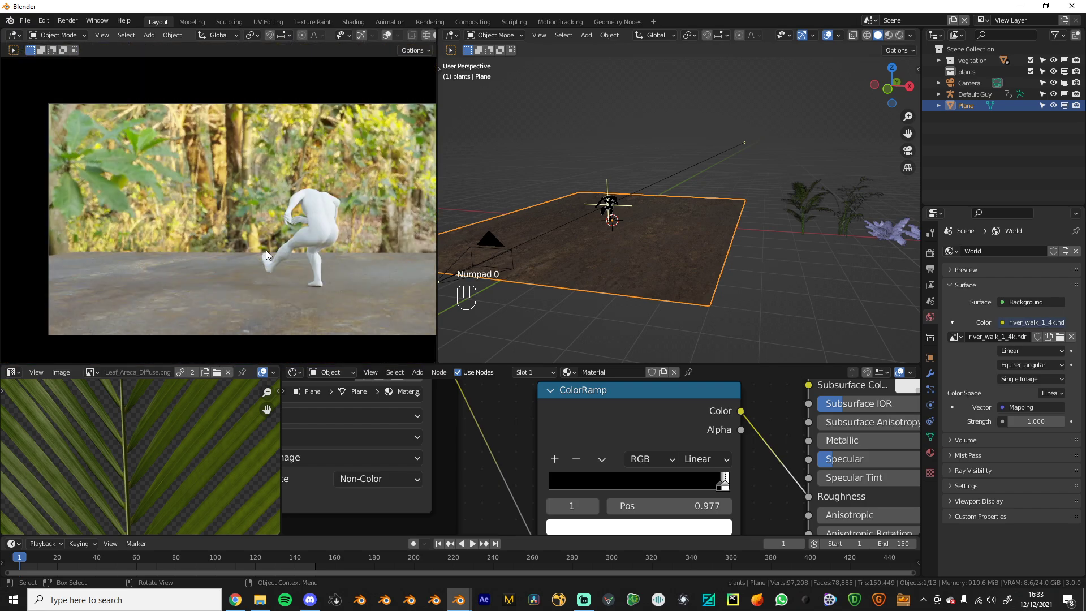
scroll(373, 252, down, 3)
shift+middle_drag(300, 228, 219, 211)
scroll(261, 222, up, 1)
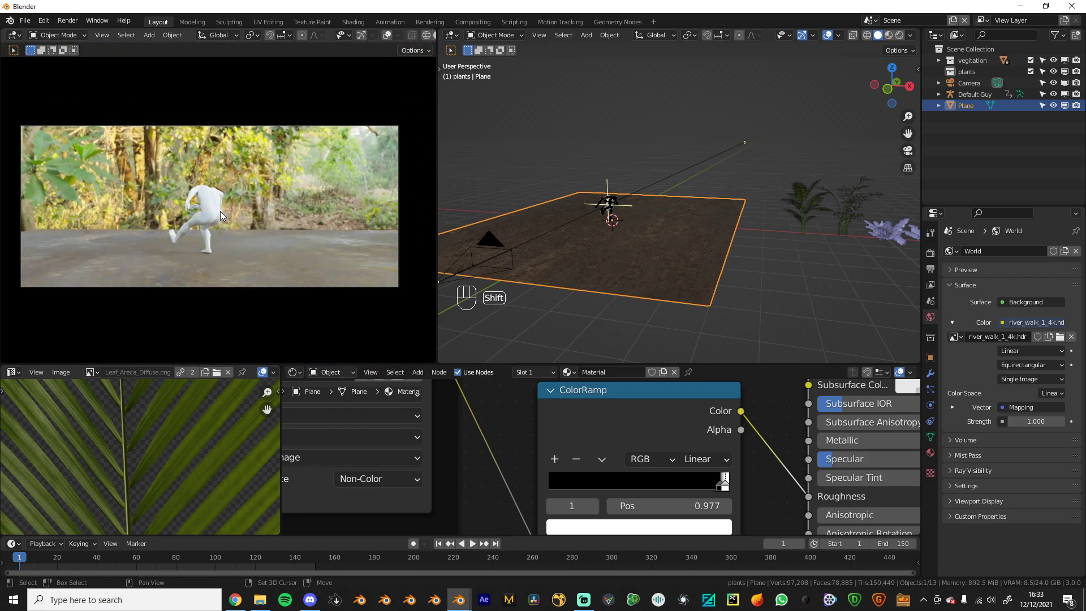
Switch the shader editor area to the Geometry Node Editor and create a new geometry node tree for the plane
click(293, 371)
click(293, 372)
click(293, 372)
click(294, 373)
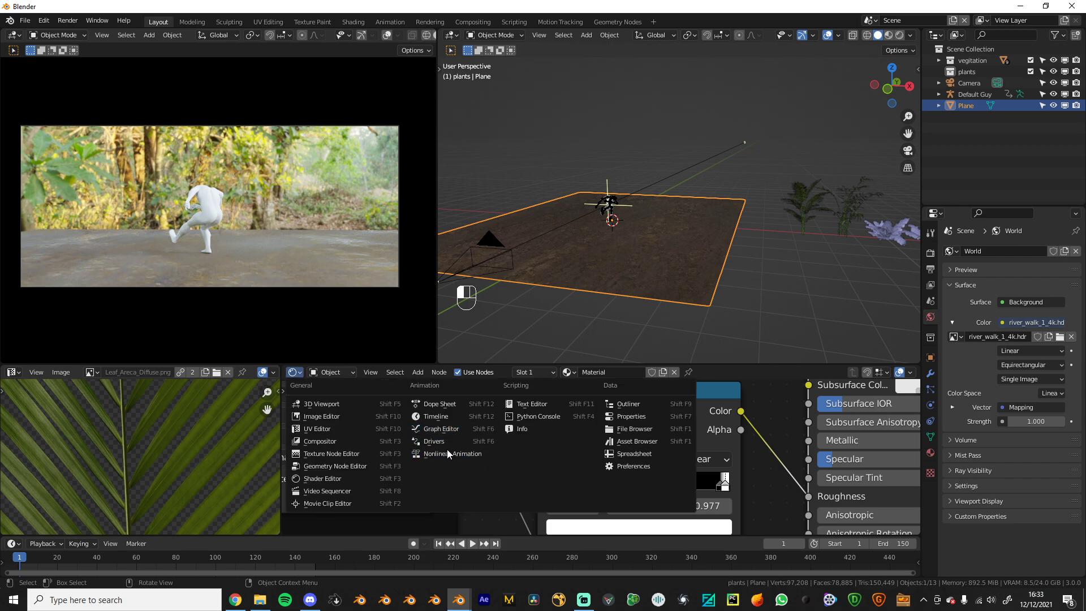
click(335, 466)
click(600, 372)
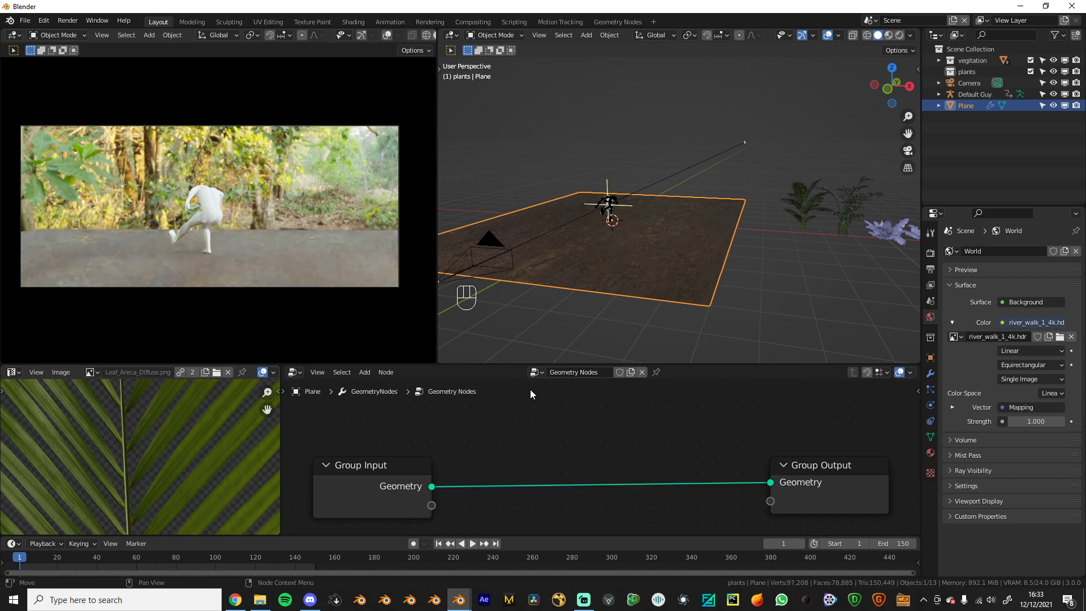
Move the Group Input node farther away from the Group Output node to make room between them
scroll(563, 430, down, 2)
key(Home)
scroll(587, 415, down, 2)
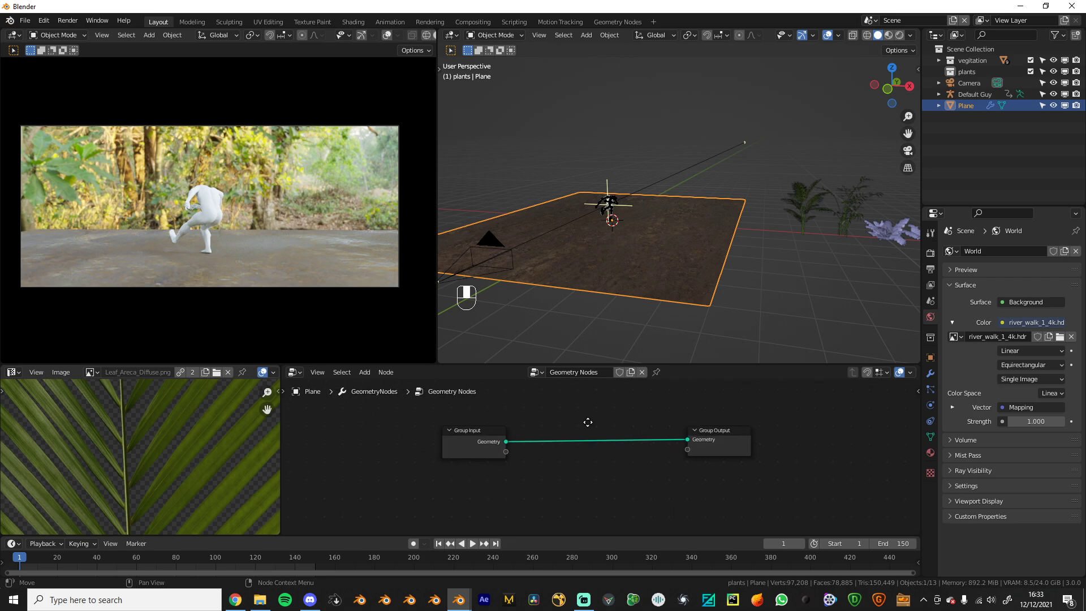
scroll(590, 459, up, 2)
scroll(544, 459, up, 1)
scroll(544, 459, down, 4)
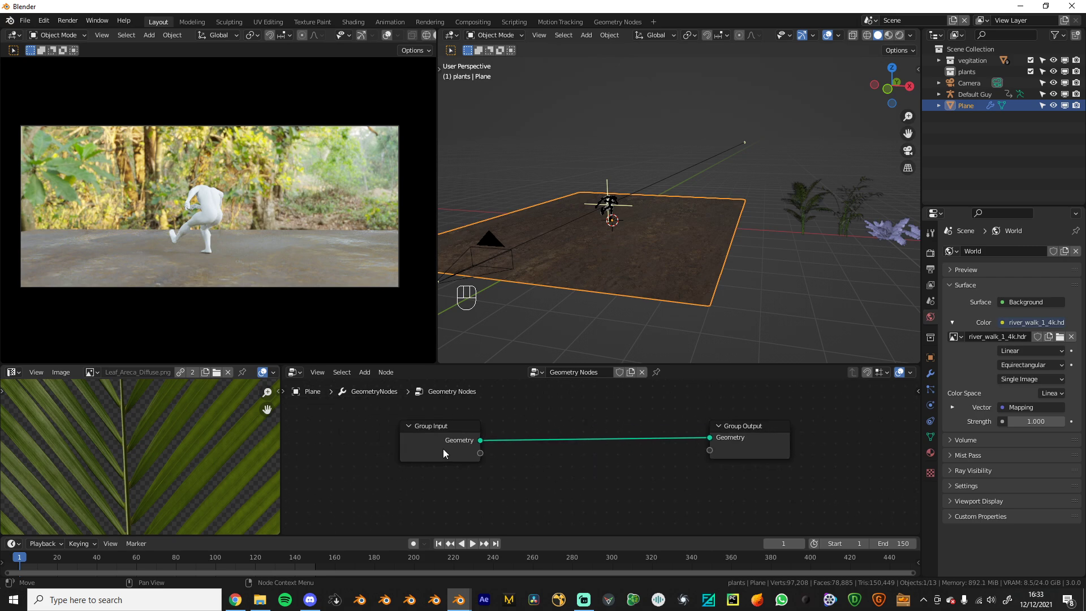
scroll(442, 449, down, 4)
drag(489, 456, 364, 451)
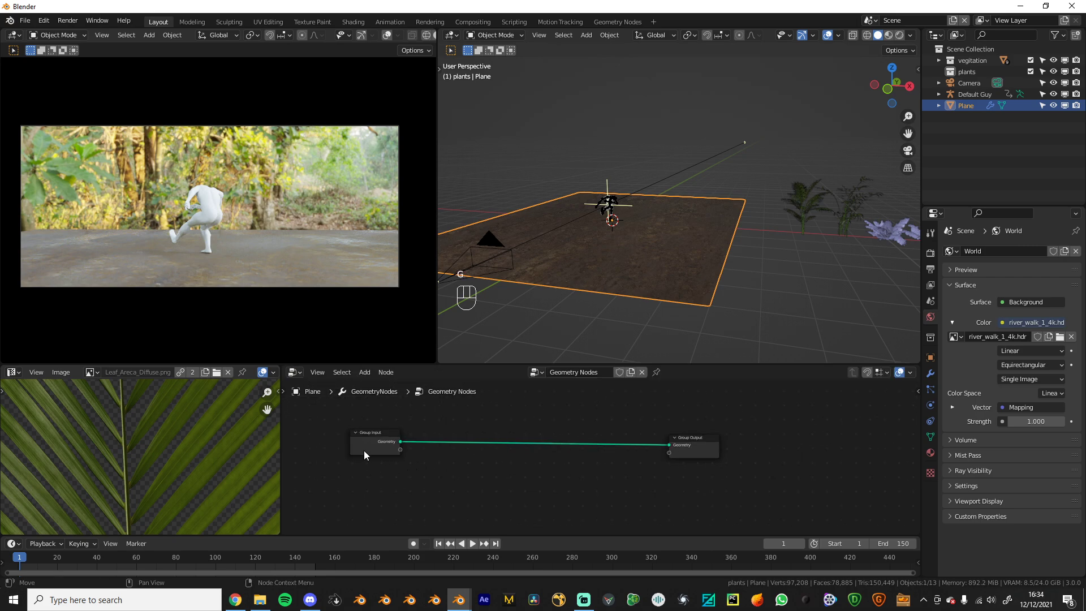
key(g)
scroll(430, 462, up, 2)
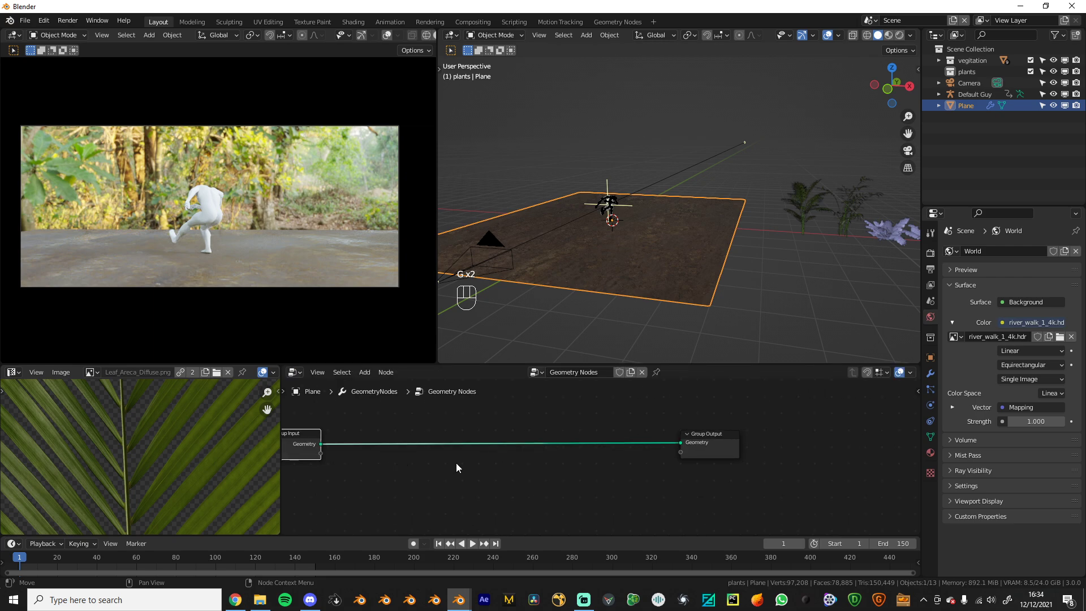
key(a)
click(526, 459)
scroll(452, 465, down, 3)
middle_drag(360, 462, 421, 474)
click(398, 467)
key(g)
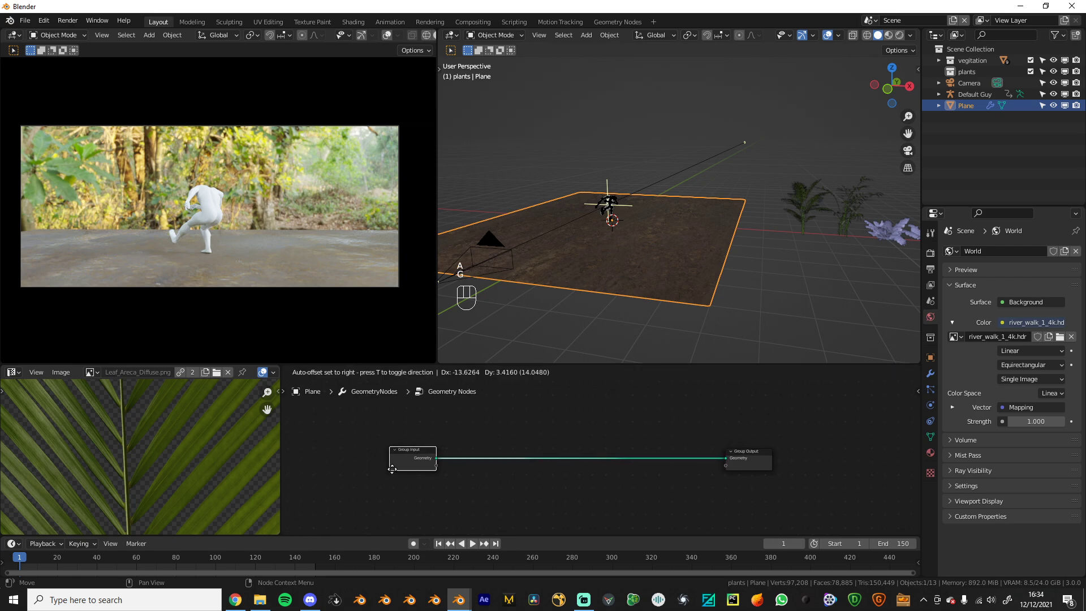
click(371, 466)
key(g)
click(364, 476)
scroll(498, 470, up, 1)
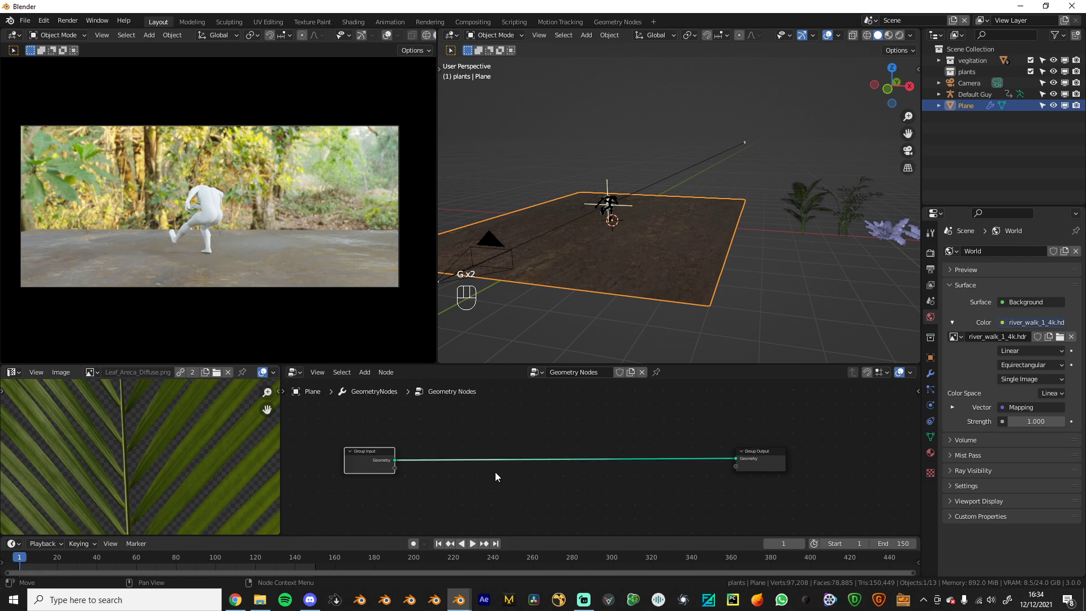
Move the Group Output node farther out and align it with the Group Input node
click(785, 460)
key(g)
click(788, 486)
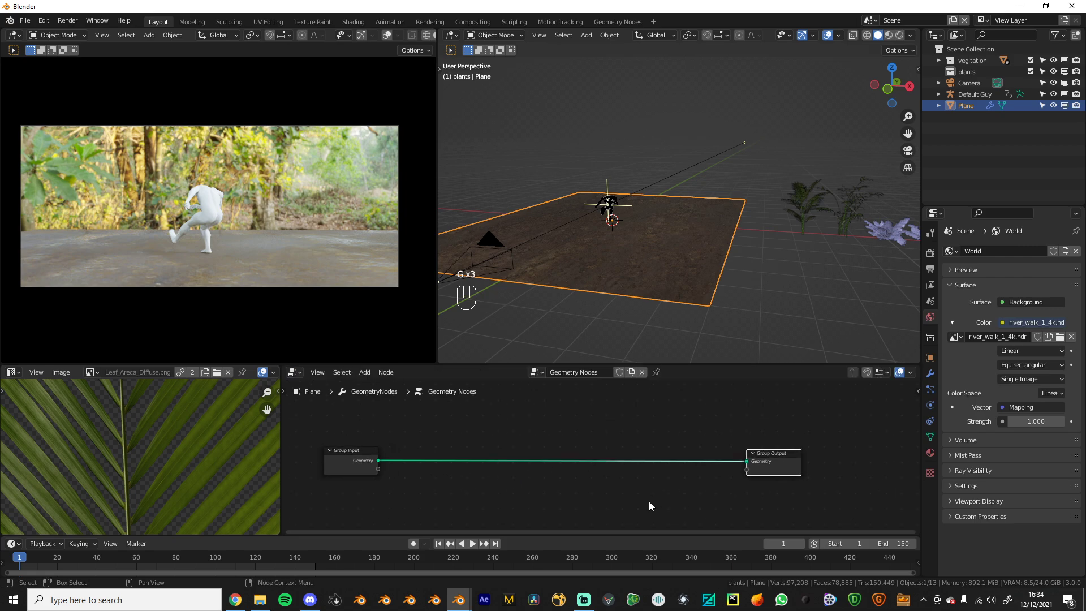
click(622, 499)
middle_drag(512, 478, 602, 446)
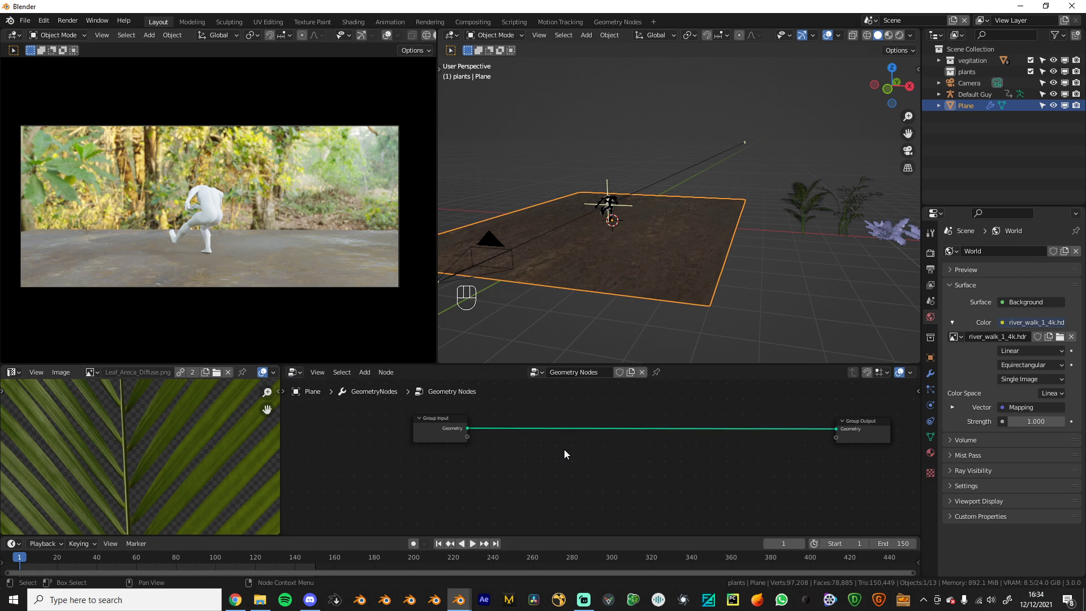
Insert a Set Position node between the Group Input and Group Output nodes
scroll(572, 449, up, 1)
key(ctrl+space)
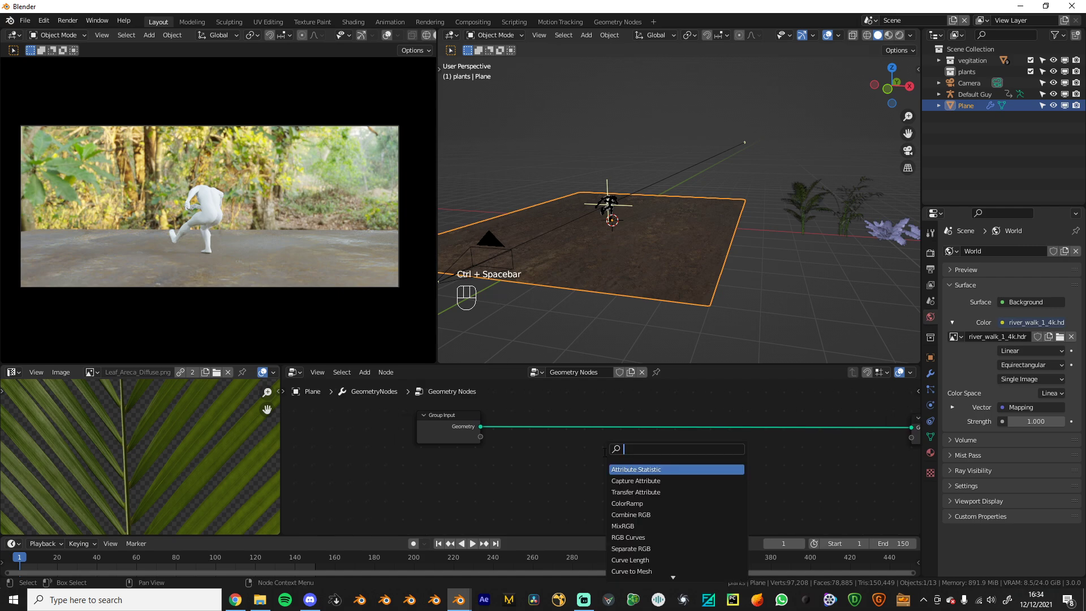
key(Escape)
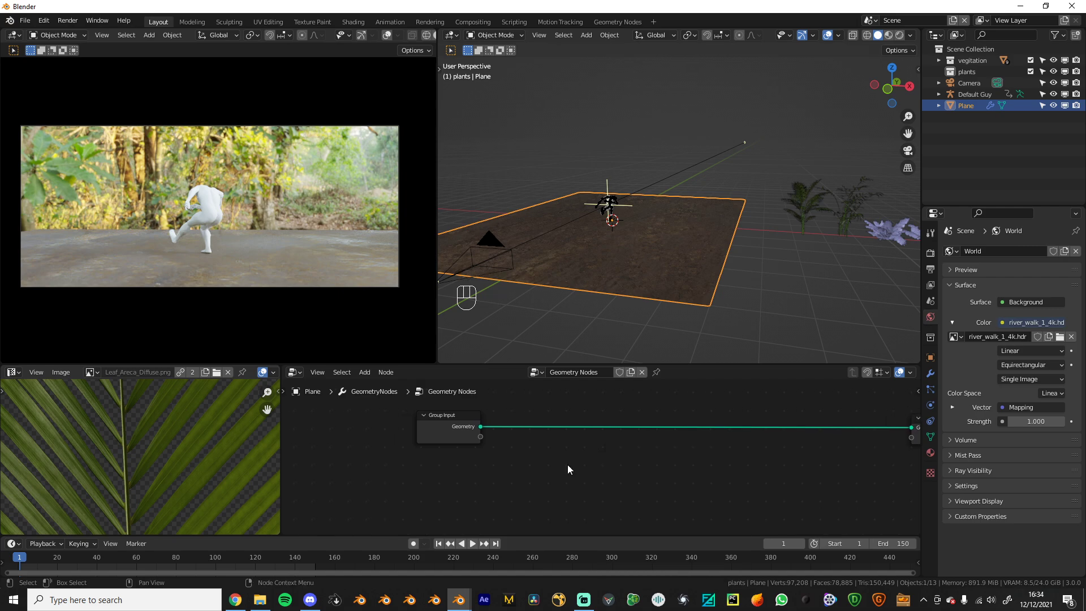
scroll(569, 450, up, 1)
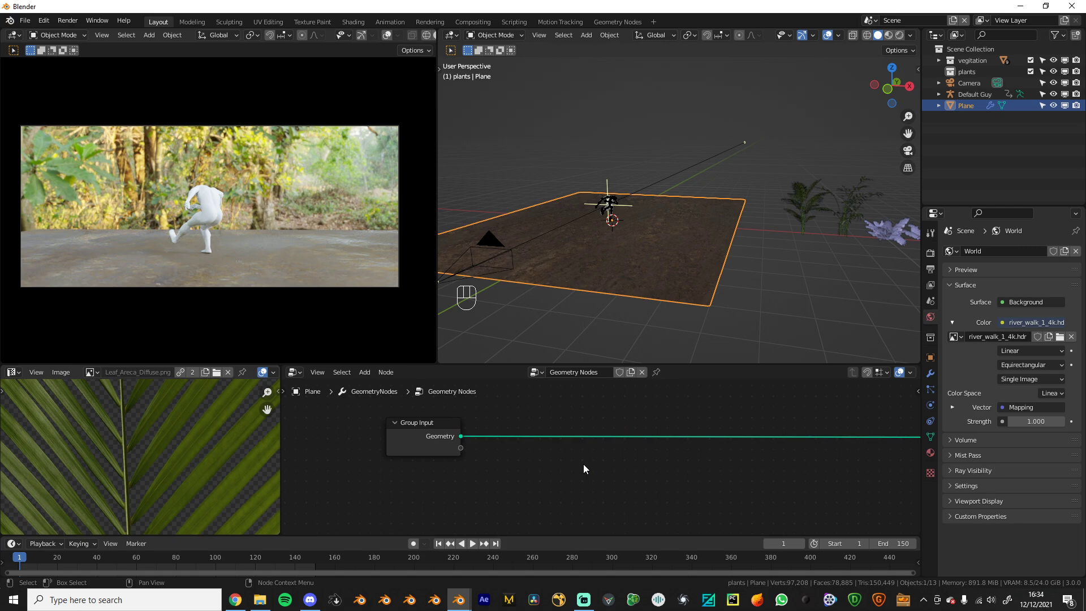
key(ctrl+space)
text(set pos)
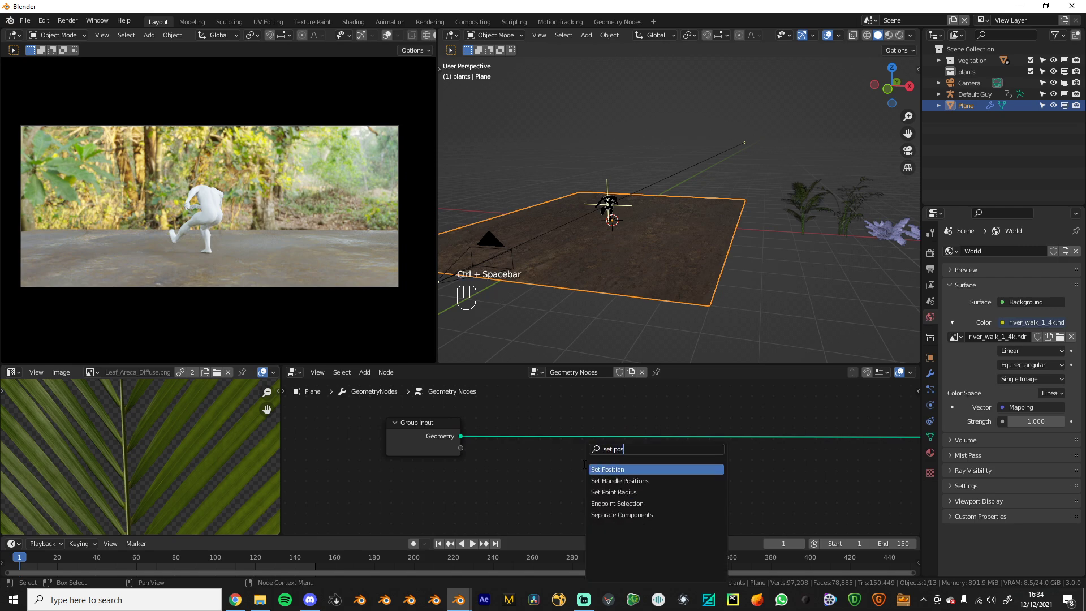
key(Return)
click(686, 425)
scroll(635, 474, up, 2)
middle_drag(634, 473, 620, 445)
scroll(619, 445, down, 3)
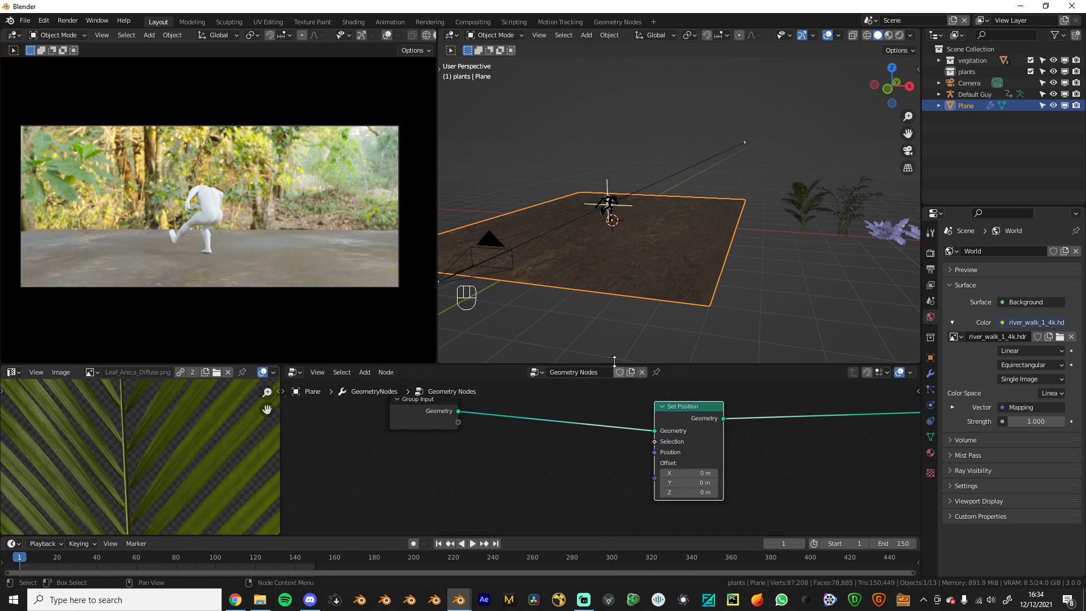
Insert a Subdivide Mesh node between Group Input and Set Position, and set its level to 2
key(Tab)
key(Tab)
key(ctrl+space)
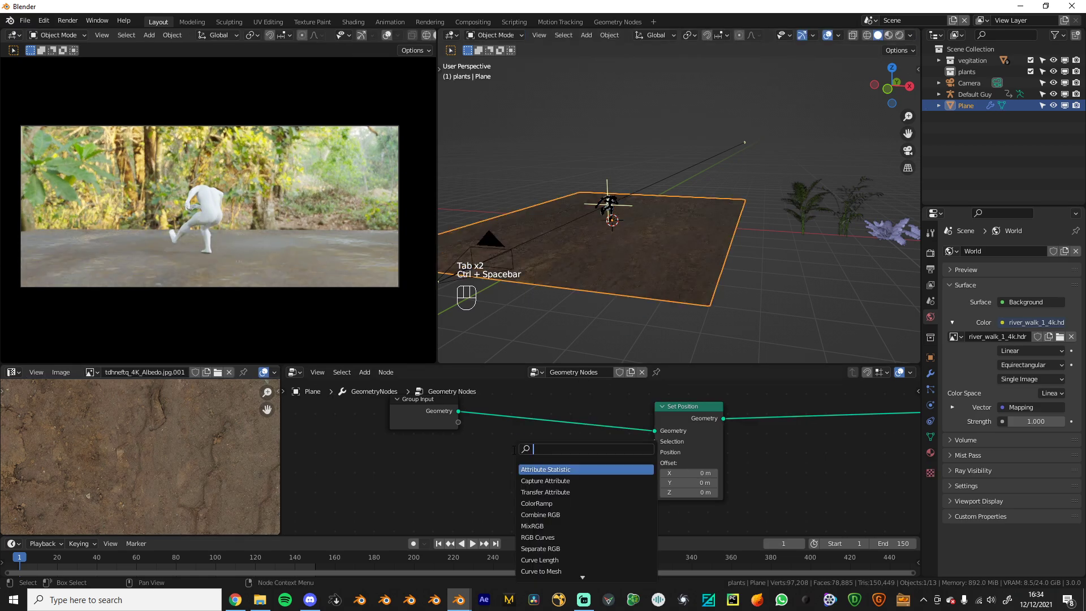
text(subd)
key(Return)
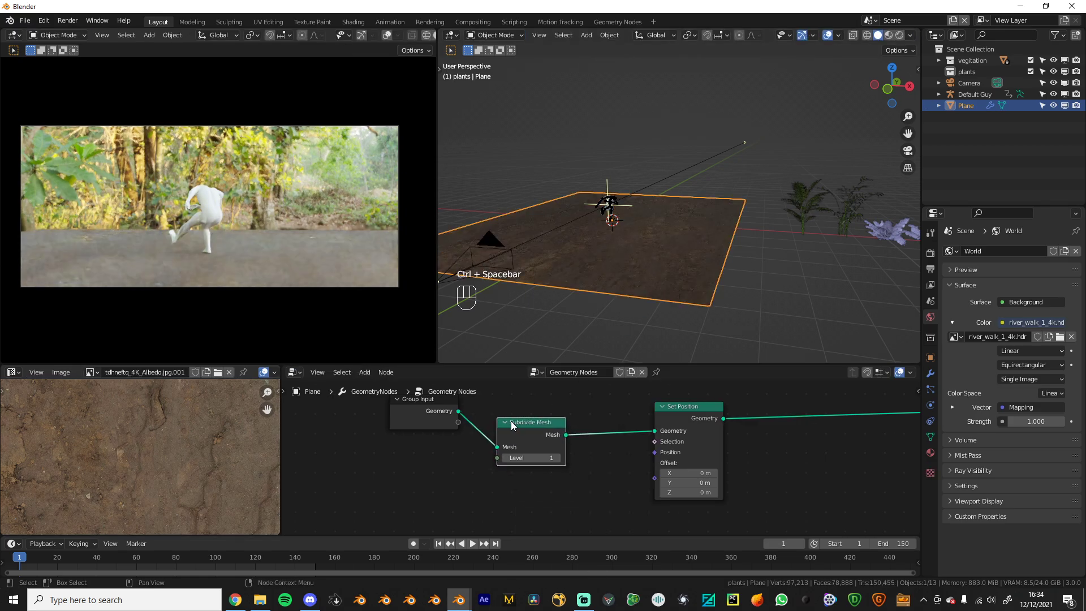
click(511, 421)
click(547, 458)
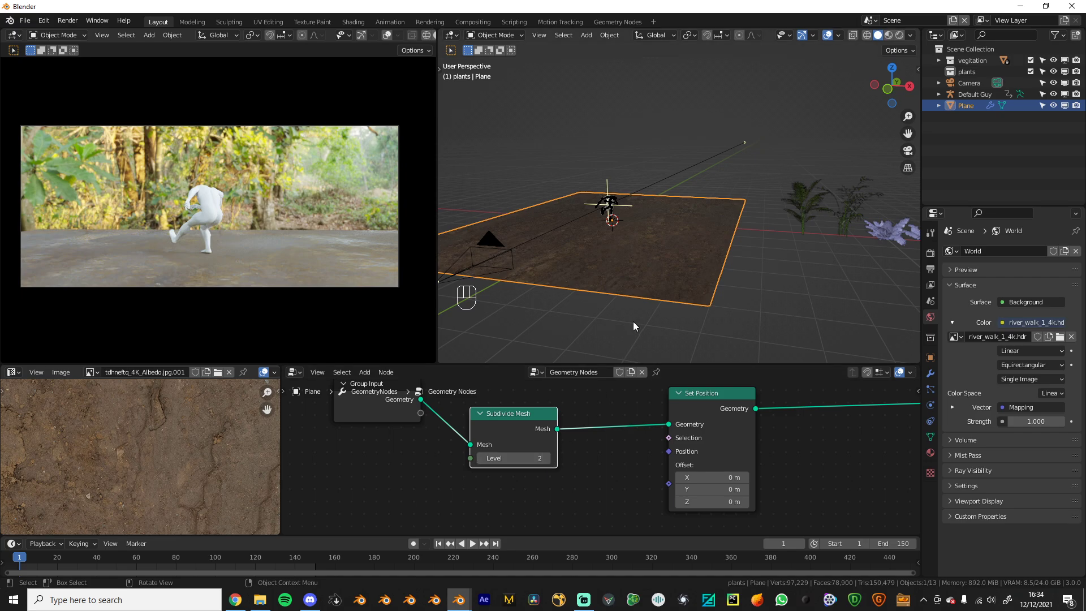
key(Tab)
key(Tab)
Move the Set Position node farther from Subdivide Mesh and align the Subdivide Mesh node with the Group Input node
scroll(636, 425, down, 4)
middle_drag(679, 424, 613, 438)
drag(618, 417, 683, 419)
drag(492, 457, 487, 439)
Add a Position input node and connect it to the Position input of the Set Position node
key(ctrl+space)
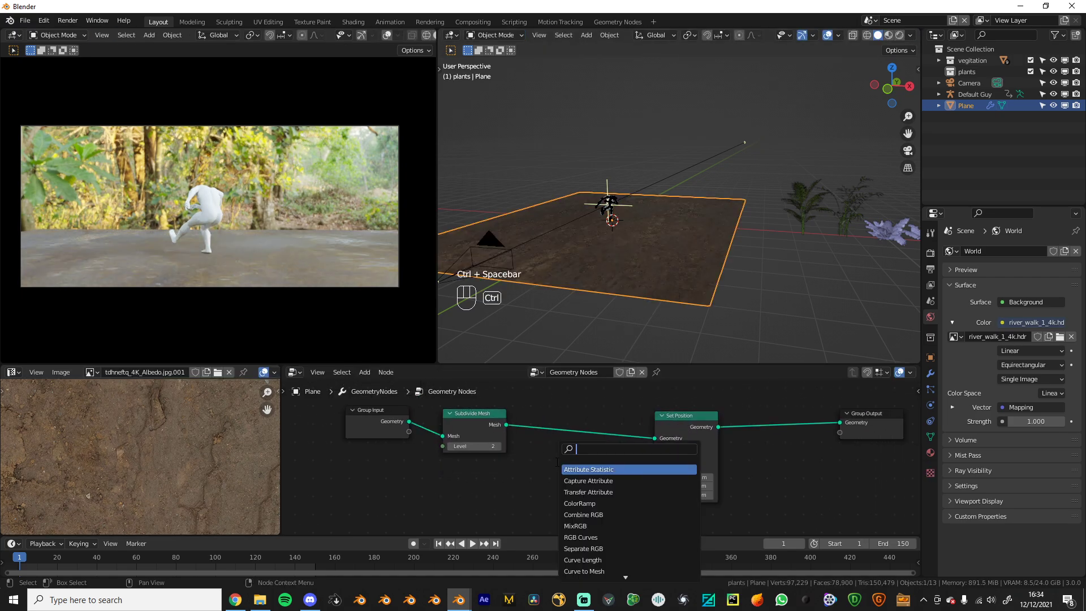
text(pos)
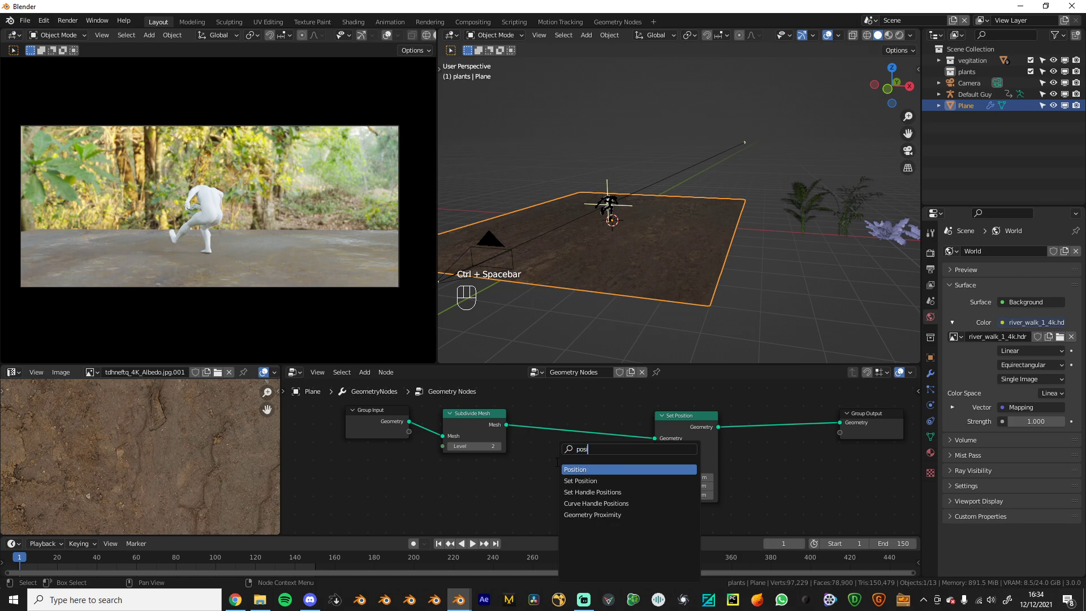
key(Return)
click(514, 446)
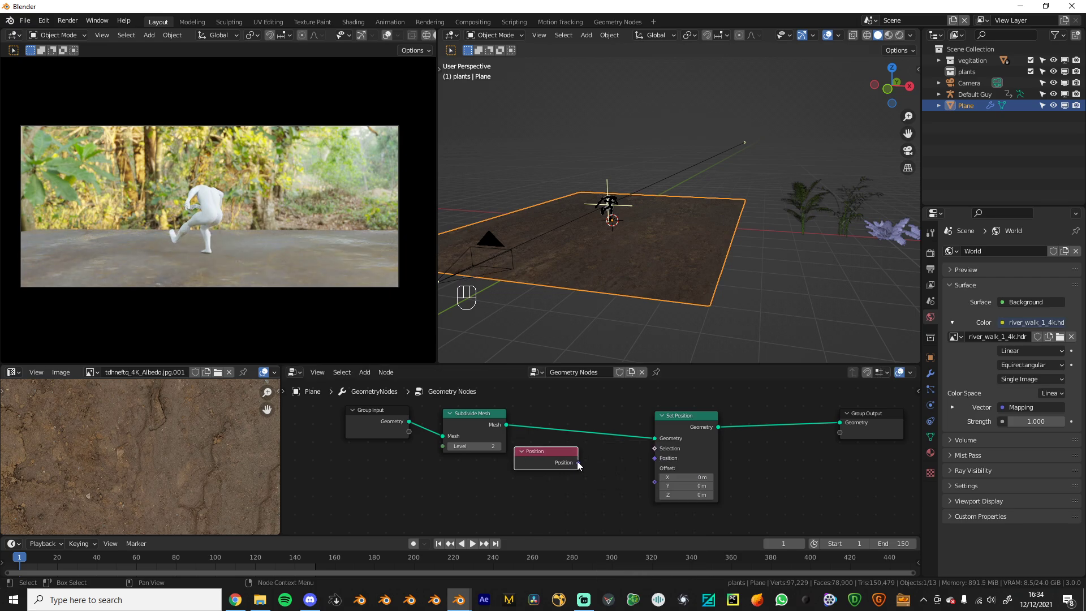
drag(579, 465, 655, 457)
scroll(623, 477, up, 2)
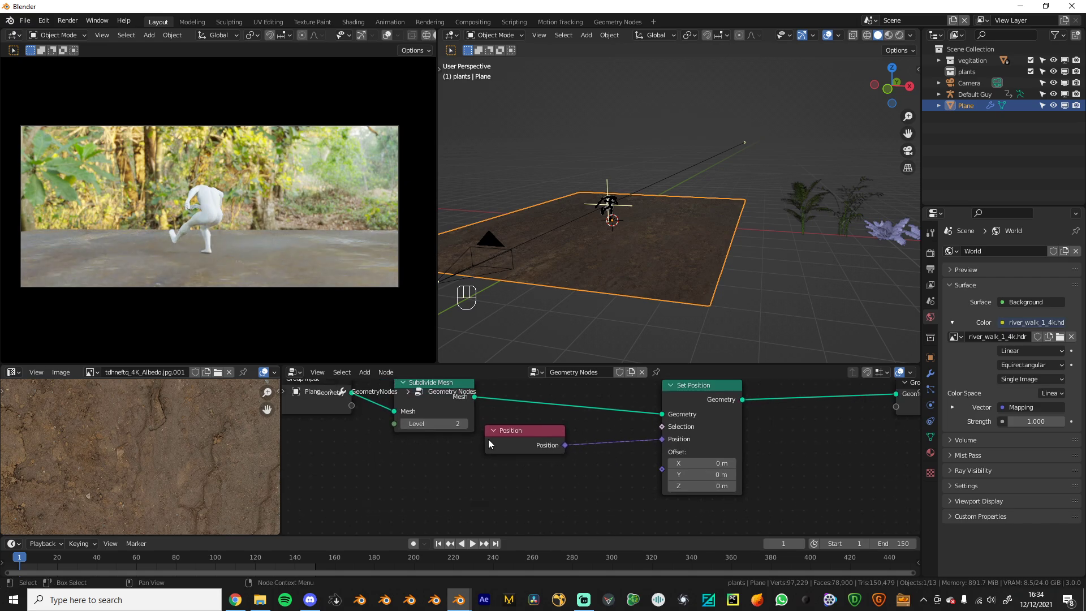
Move the Group Input and Subdivide Mesh nodes farther away from the Set Position node
key(Home)
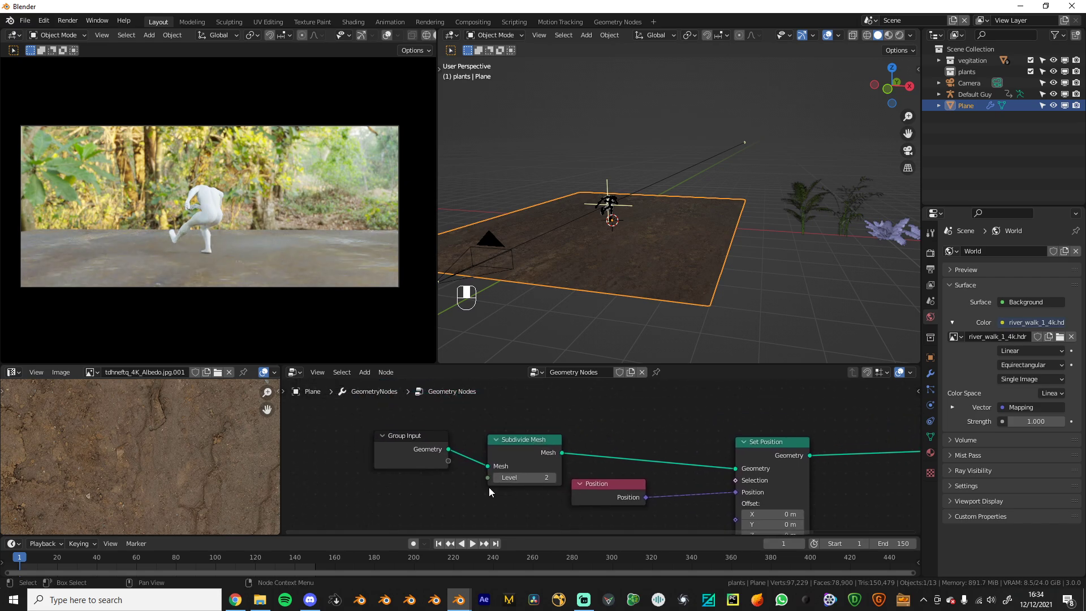
click(361, 462)
drag(523, 440, 431, 442)
Insert a Subdivision Surface node between the Set Position and Group Output nodes
key(ctrl+space)
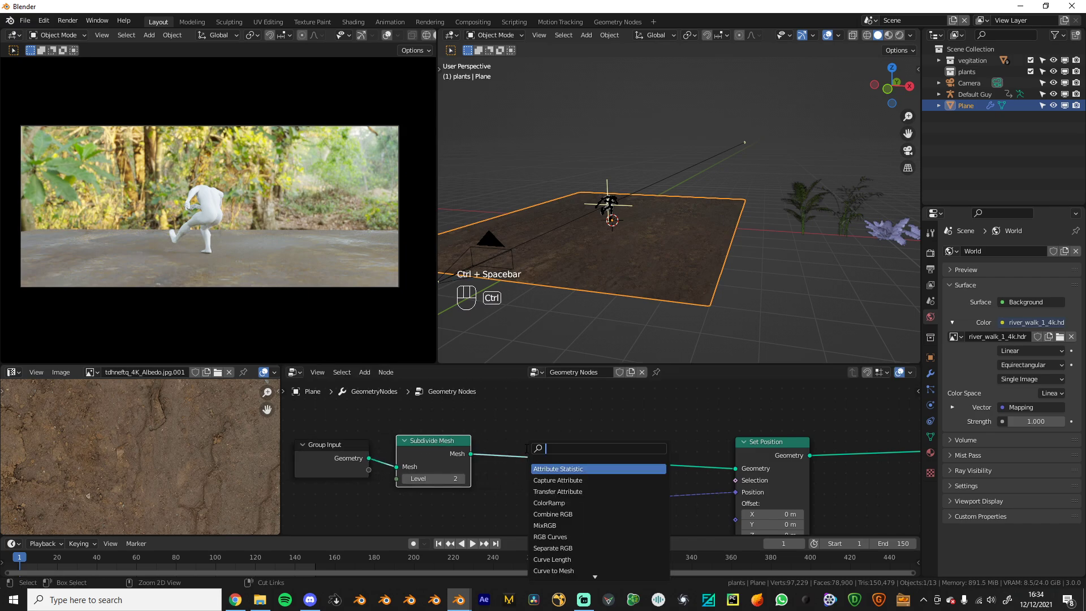
text(si)
key(BackSpace)
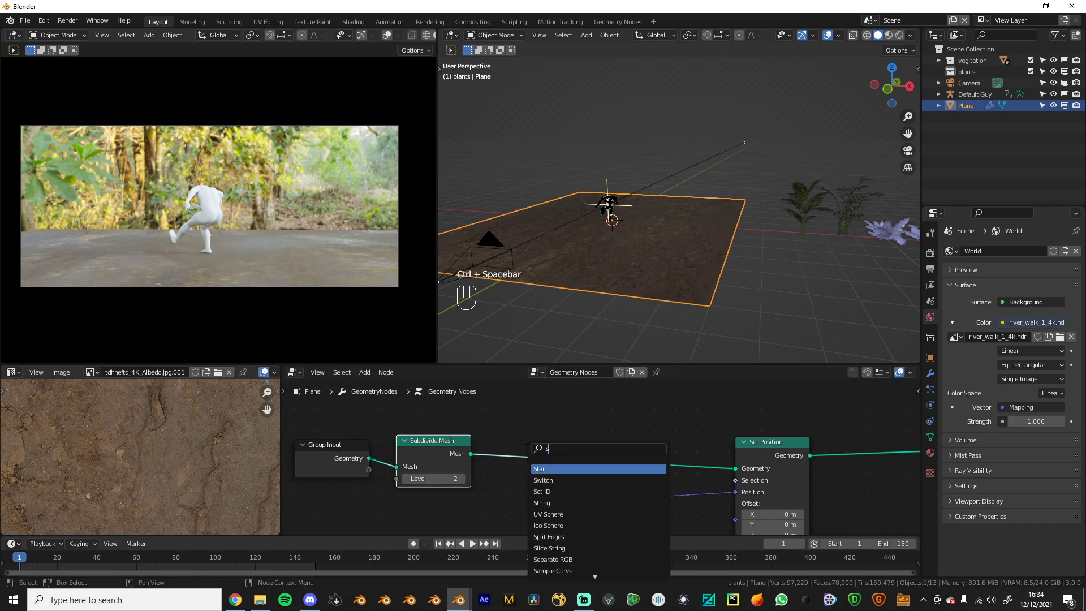
text(ub)
key(Down)
key(Down)
key(Return)
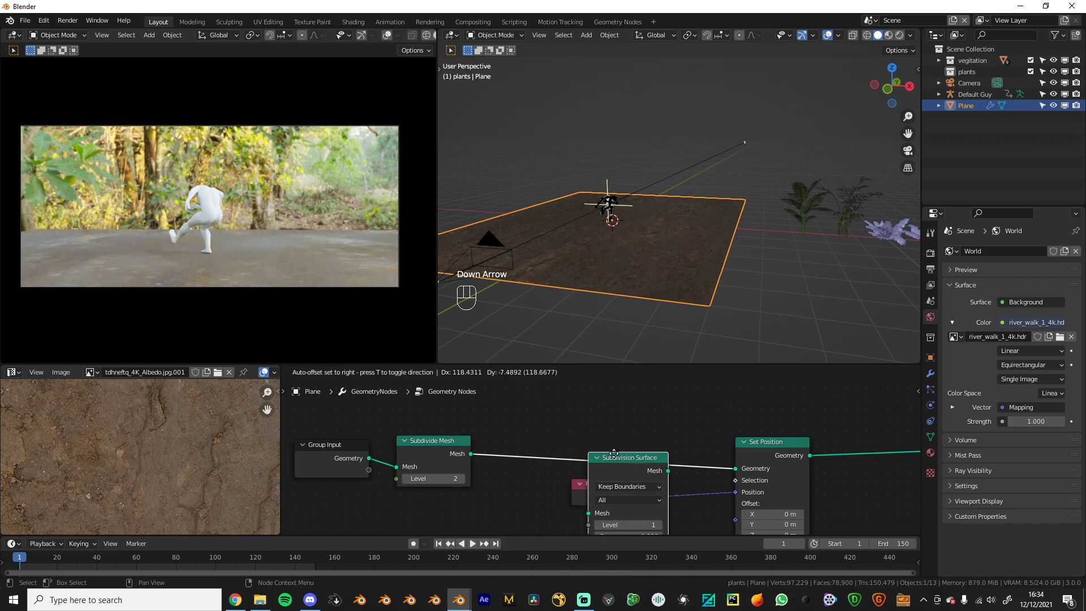
click(802, 432)
Add a Noise Texture node, connect its Fac output to Set Position's Offset, and move it farther from Set Position
scroll(700, 439, down, 1)
key(ctrl+space)
text(nois)
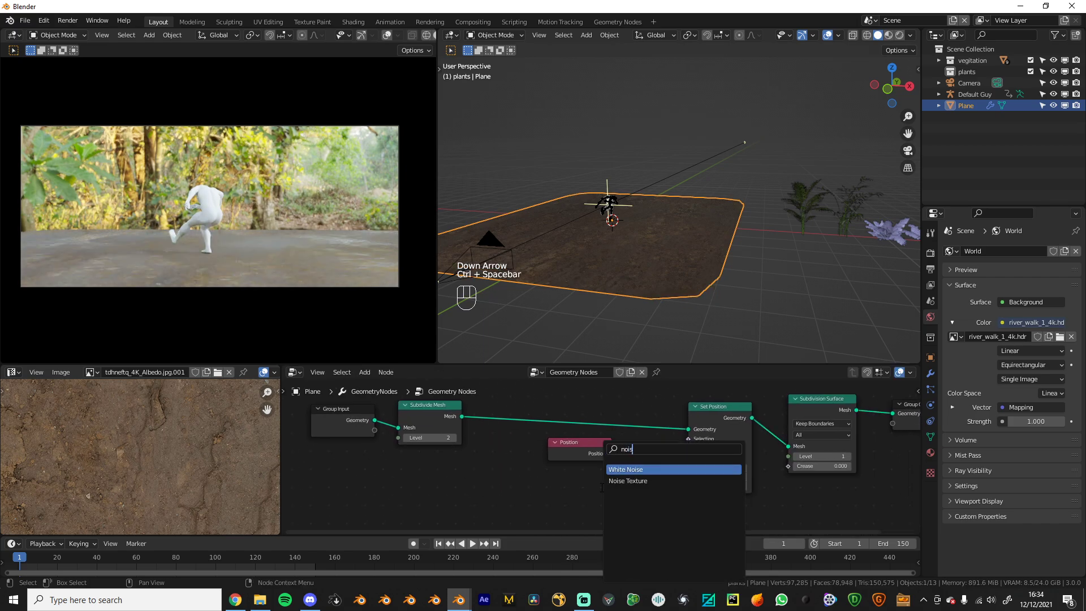
key(Down)
key(Return)
click(501, 480)
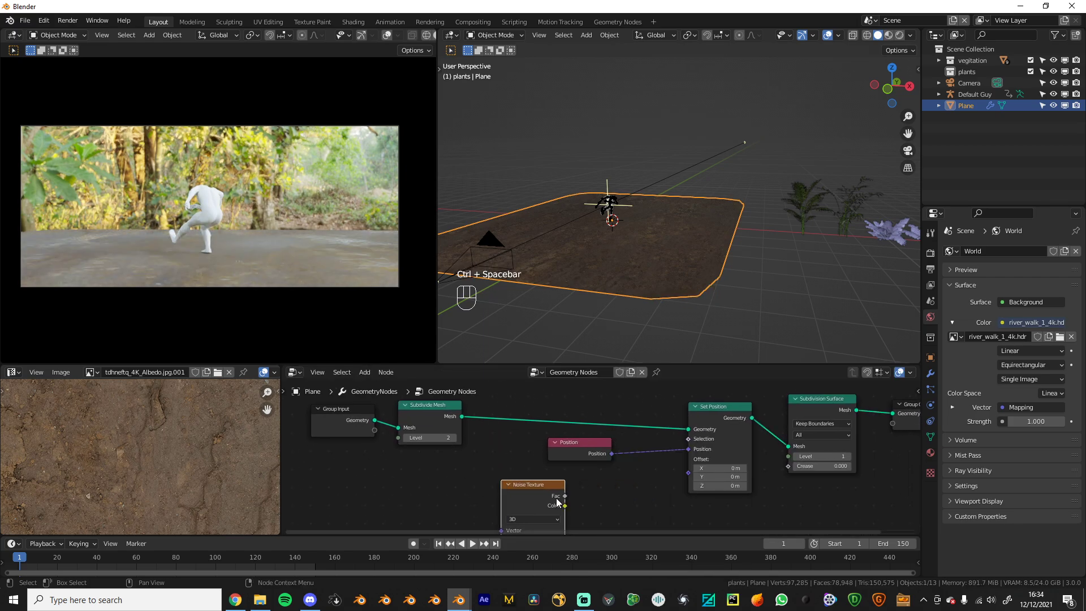
drag(564, 495, 686, 476)
scroll(685, 479, up, 1)
drag(562, 461, 445, 471)
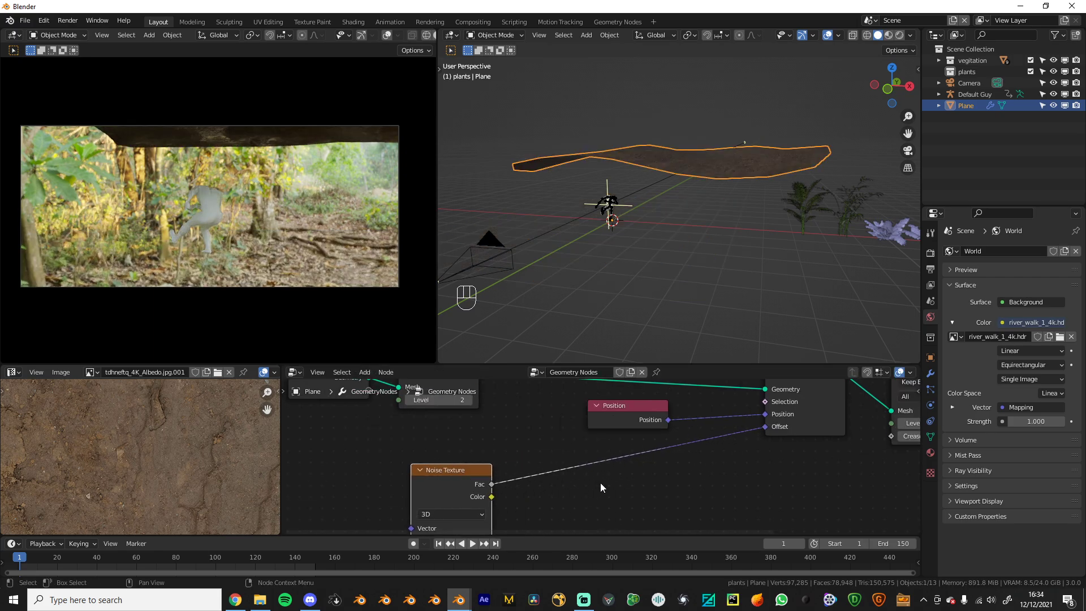
Insert a Math node set to Add between the Noise Texture's Fac output and the Set Position node's Offset
key(ctrl+space)
text(ma)
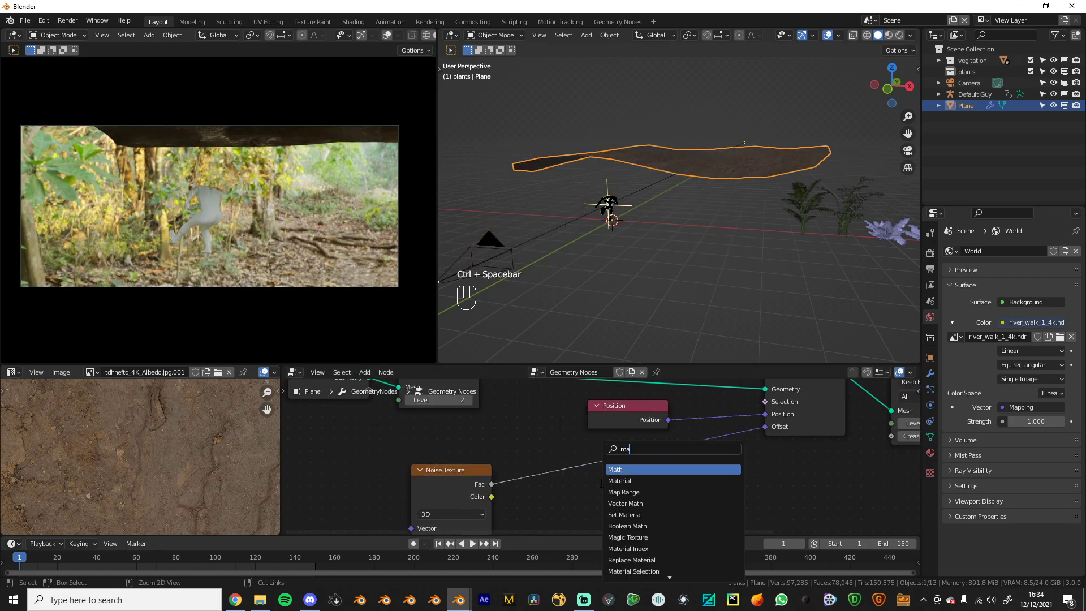
key(ctrl+a)
text(add)
key(Return)
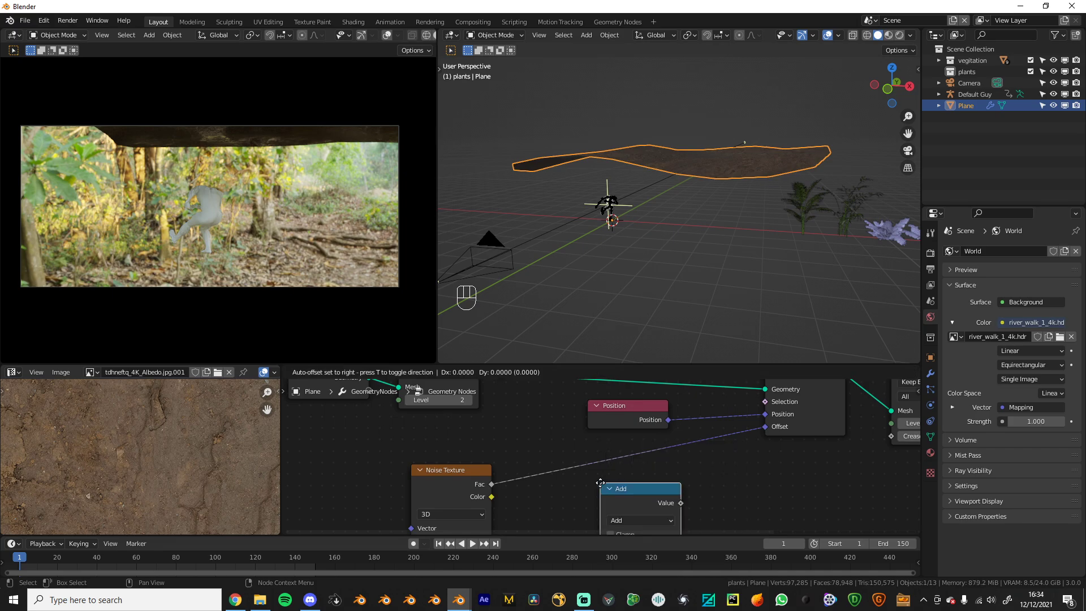
click(572, 469)
scroll(571, 469, up, 1)
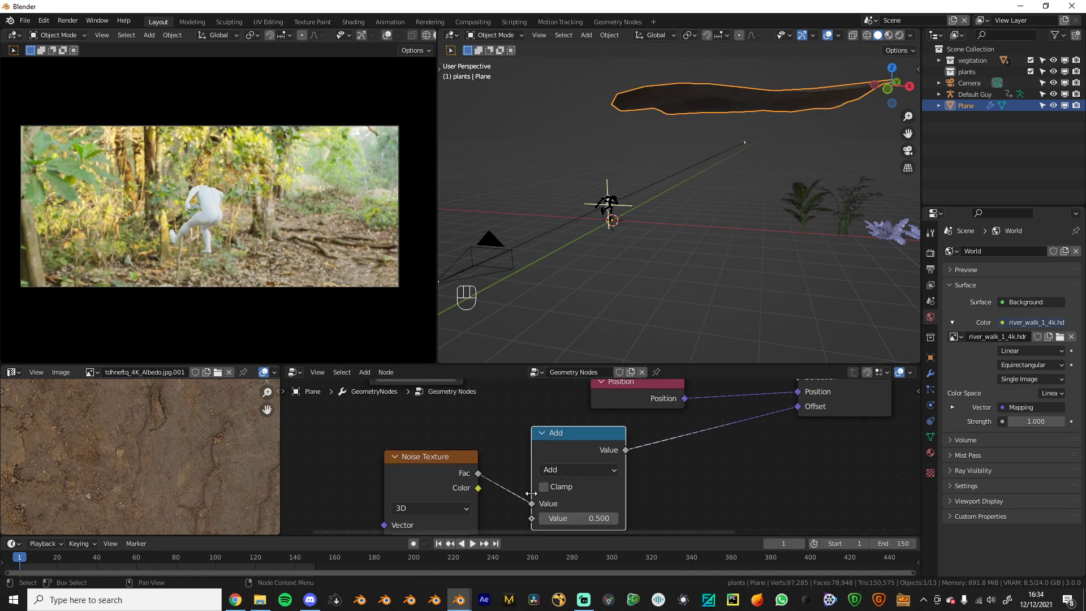
Duplicate the Add node, insert the copy before the Set Position node's Offset, and set its operation to Subtract
key(shift+d)
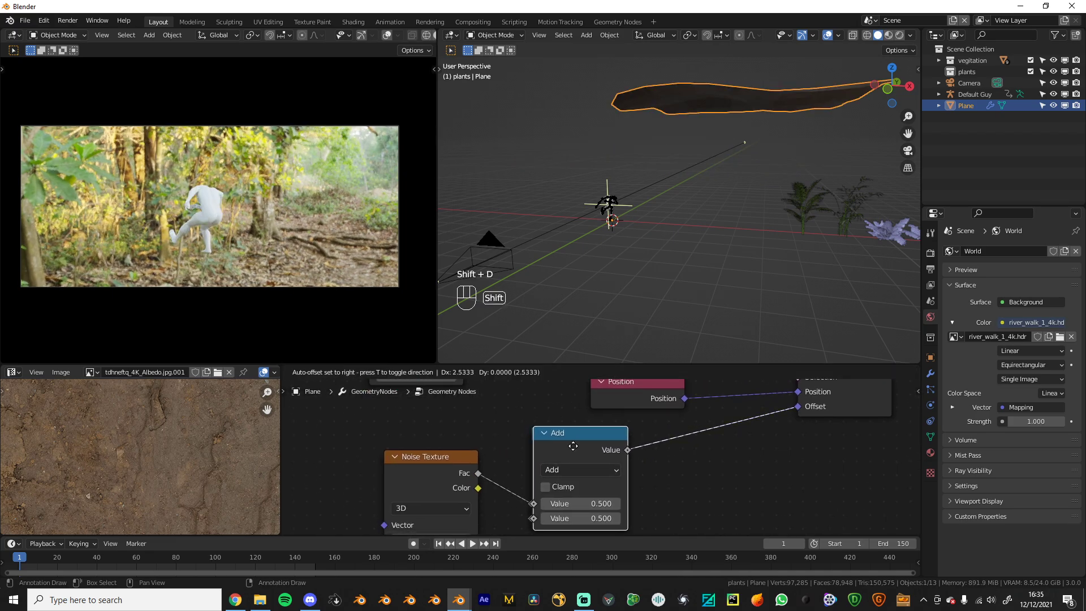
click(709, 462)
click(691, 463)
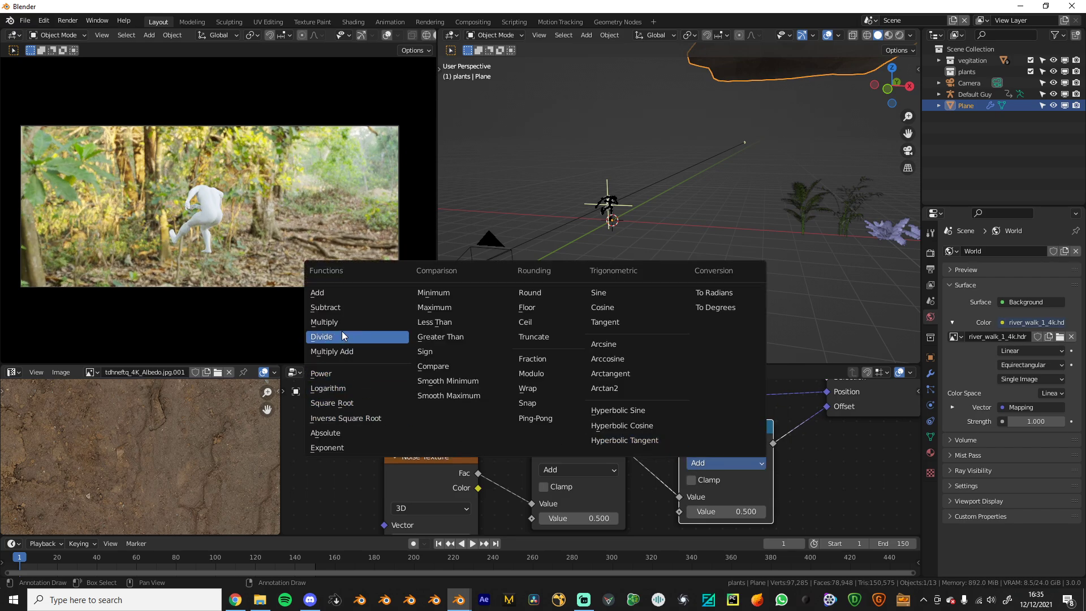
click(325, 308)
mouse_move(739, 511)
mouse_down()
mouse_move(763, 512)
mouse_move(740, 511)
mouse_up()
Move the Noise Texture, Add and Subtract nodes together farther away from the Set Position node
middle_drag(695, 195, 643, 218)
scroll(779, 443, down, 3)
middle_drag(779, 443, 751, 451)
drag(417, 457, 674, 488)
key(g)
click(579, 503)
Insert a Vector Math node between the Subtract node and the Offset input of Set Position
click(745, 487)
key(ctrl+space)
text(vector)
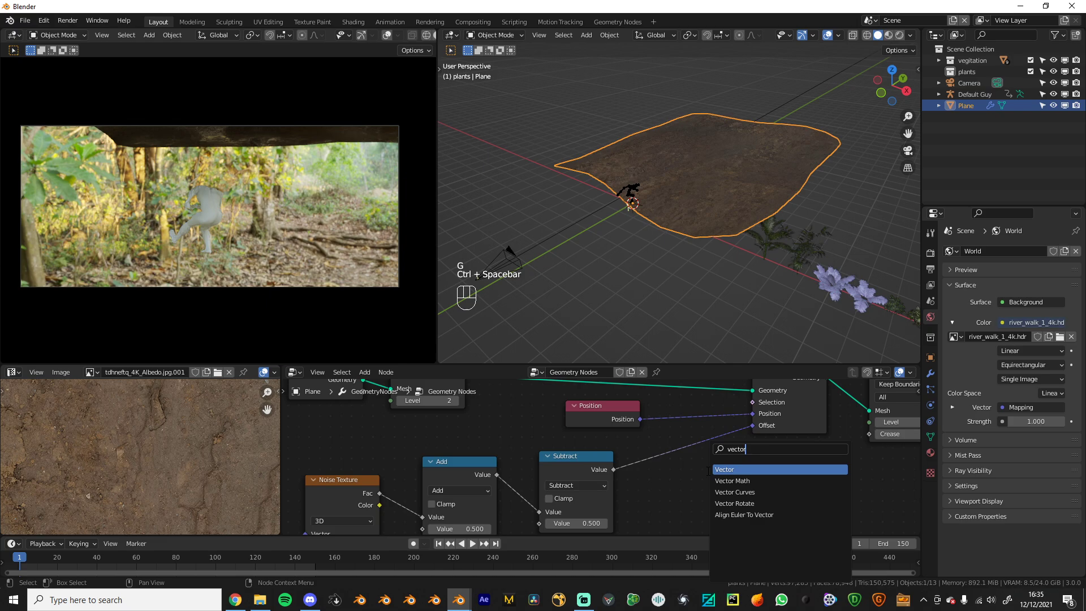
key(Down)
key(Return)
click(674, 430)
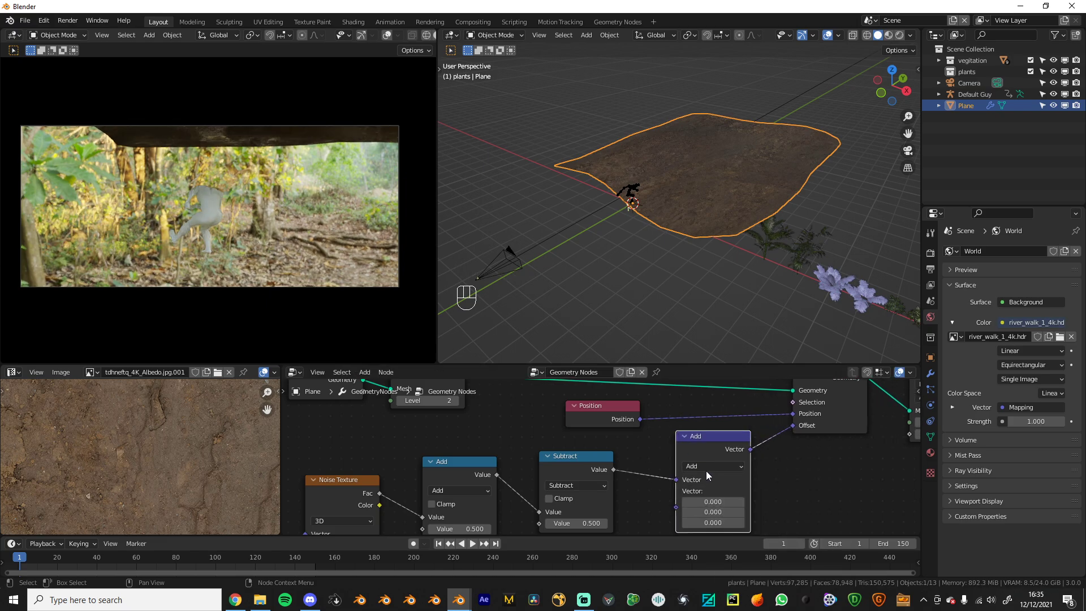
Set the Vector Math node to Scale, feeding its Vector input from Position and its Scale input from the Subtract node
click(709, 469)
click(707, 443)
click(708, 468)
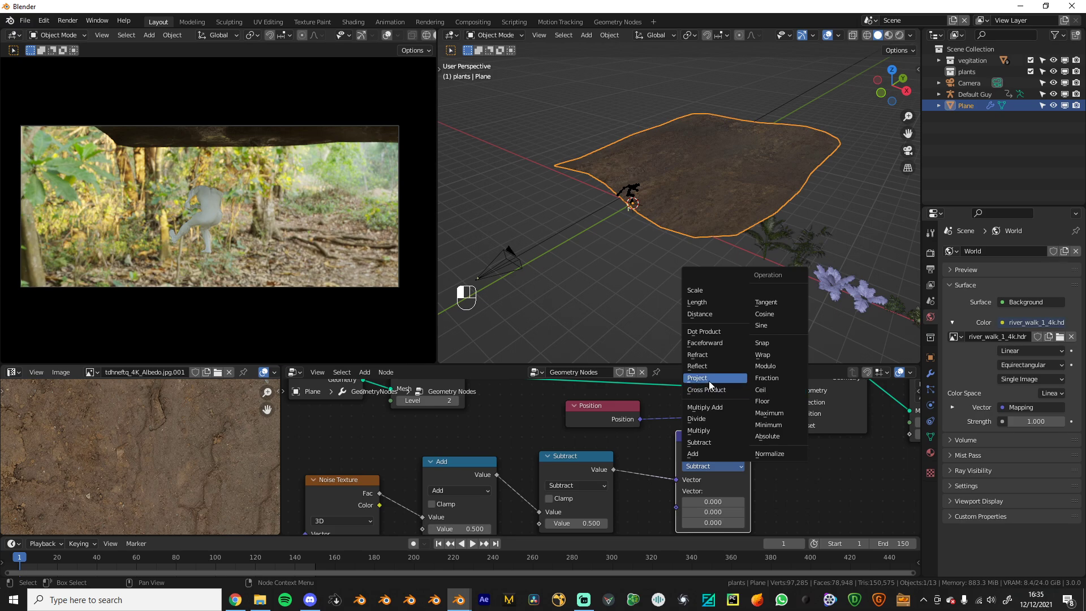
click(698, 290)
drag(640, 419, 675, 485)
drag(613, 469, 674, 492)
middle_drag(685, 306, 650, 261)
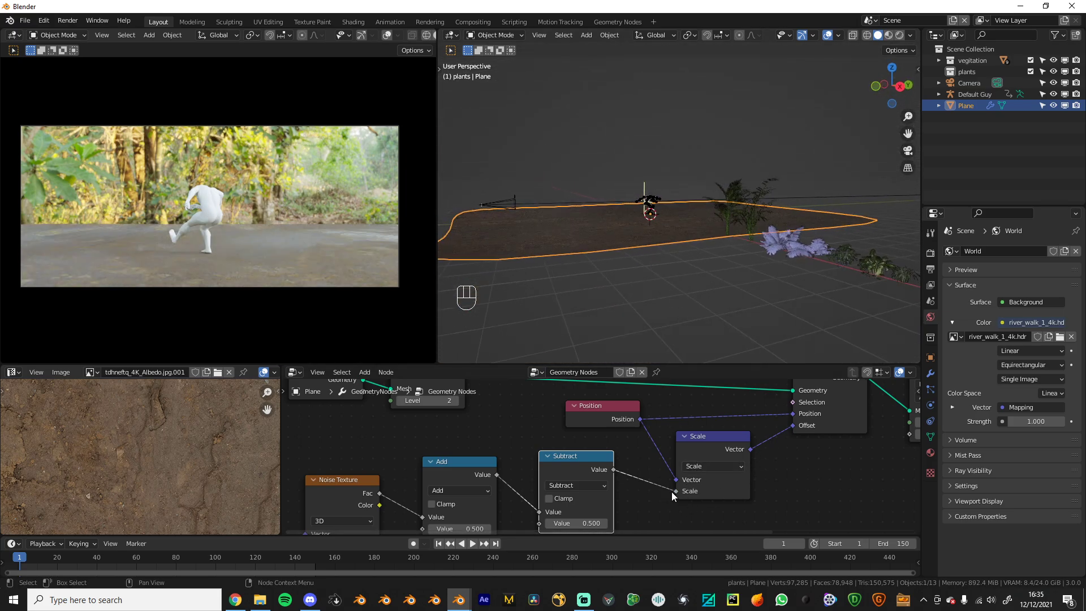
Try to detach the Subtract node from the Scale input and feed it directly from the Noise Texture's Fac output
drag(676, 491, 656, 489)
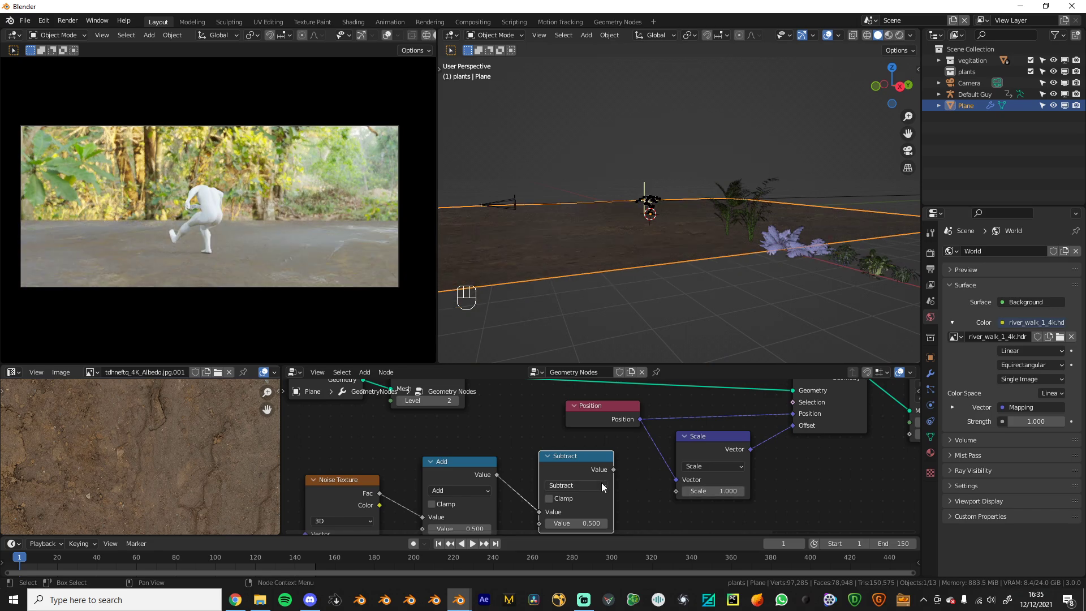
scroll(599, 461, down, 1)
drag(378, 493, 677, 488)
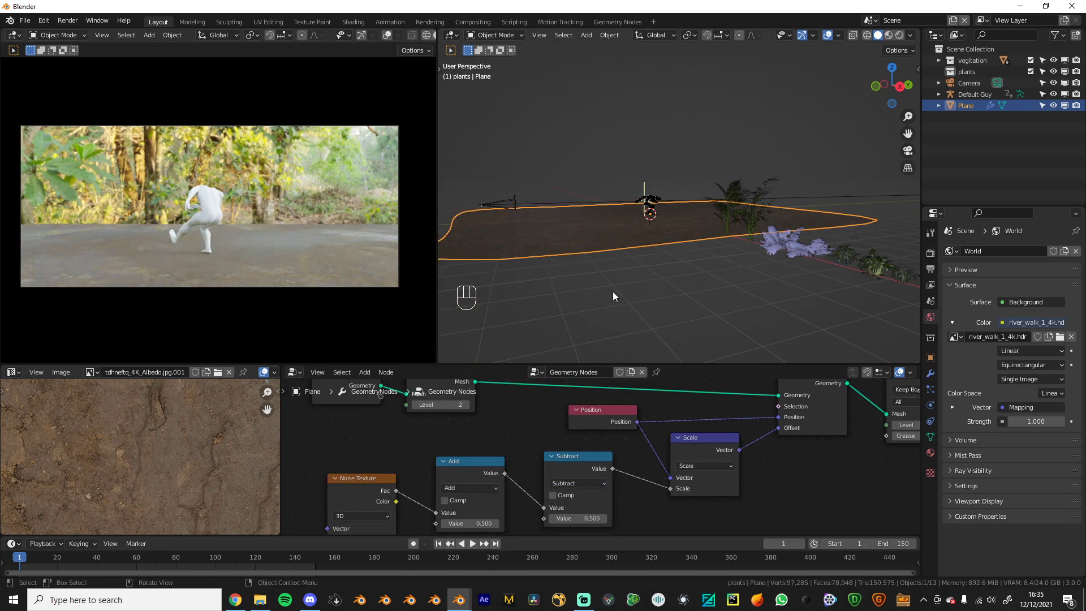
middle_drag(613, 291, 640, 294)
key(Home)
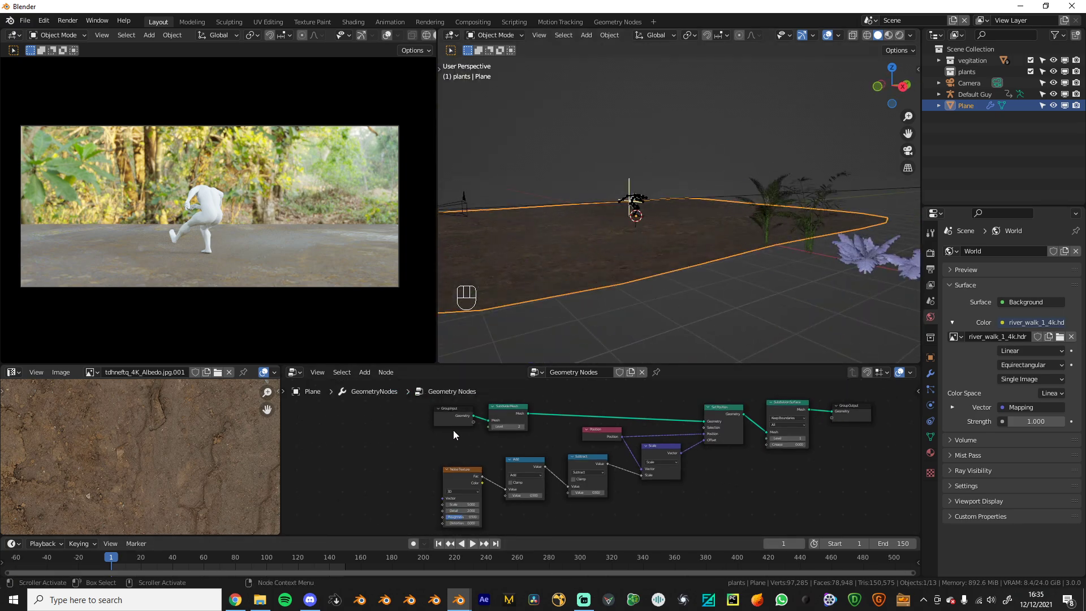
key(alt+Tab)
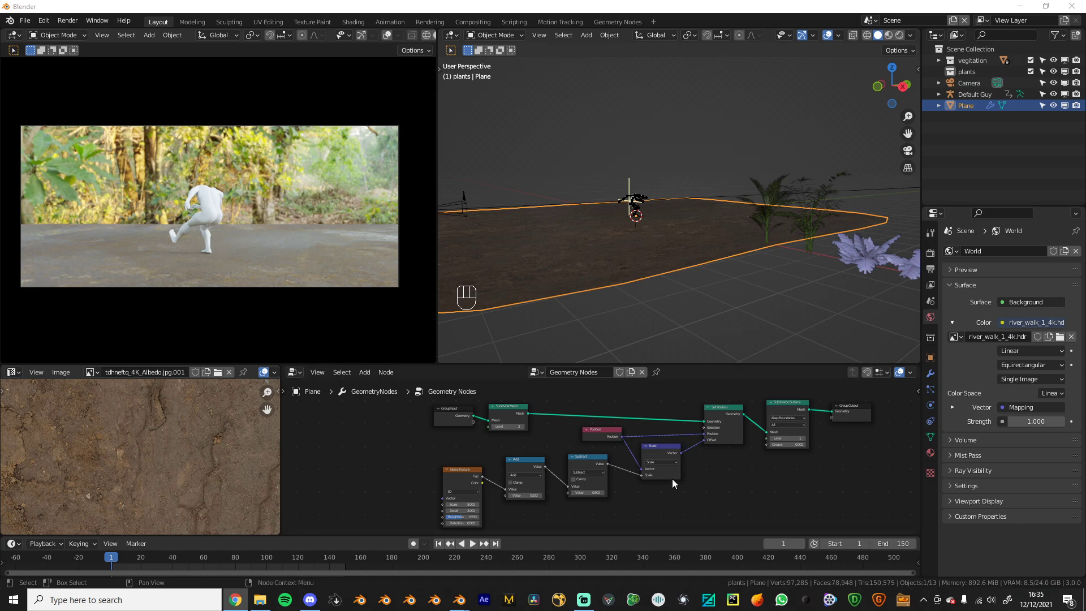
Disconnect the Position node from the Position input of the Set Position node, keeping its link to the Scale node
scroll(672, 479, up, 4)
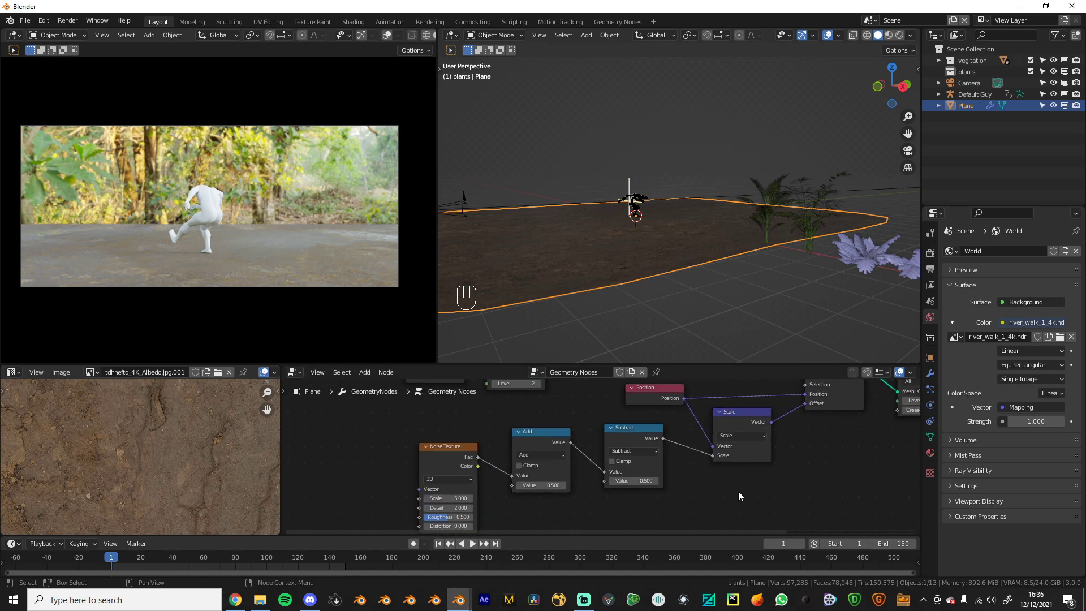
middle_drag(738, 471, 703, 489)
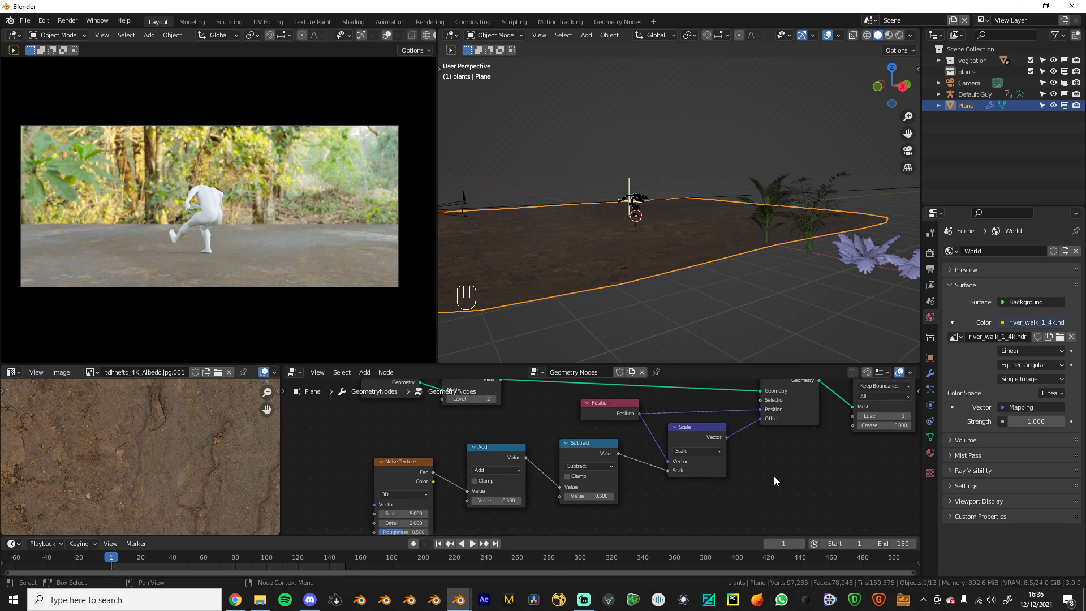
drag(760, 409, 719, 420)
scroll(705, 436, up, 1)
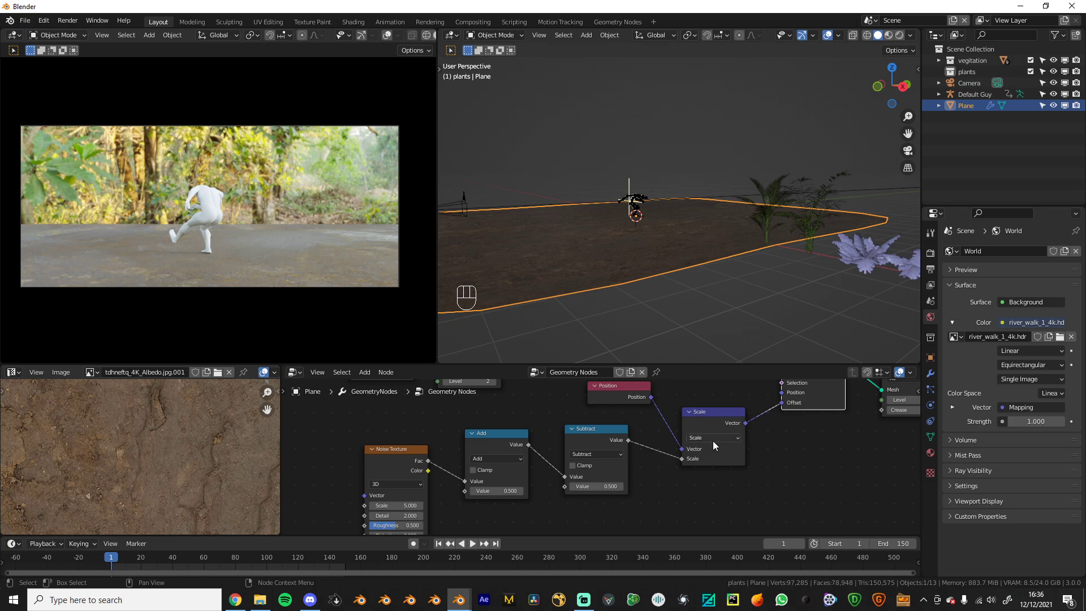
Delete the Add node and connect the Noise Texture's Fac output directly to the Subtract node's first value
middle_drag(711, 440, 754, 420)
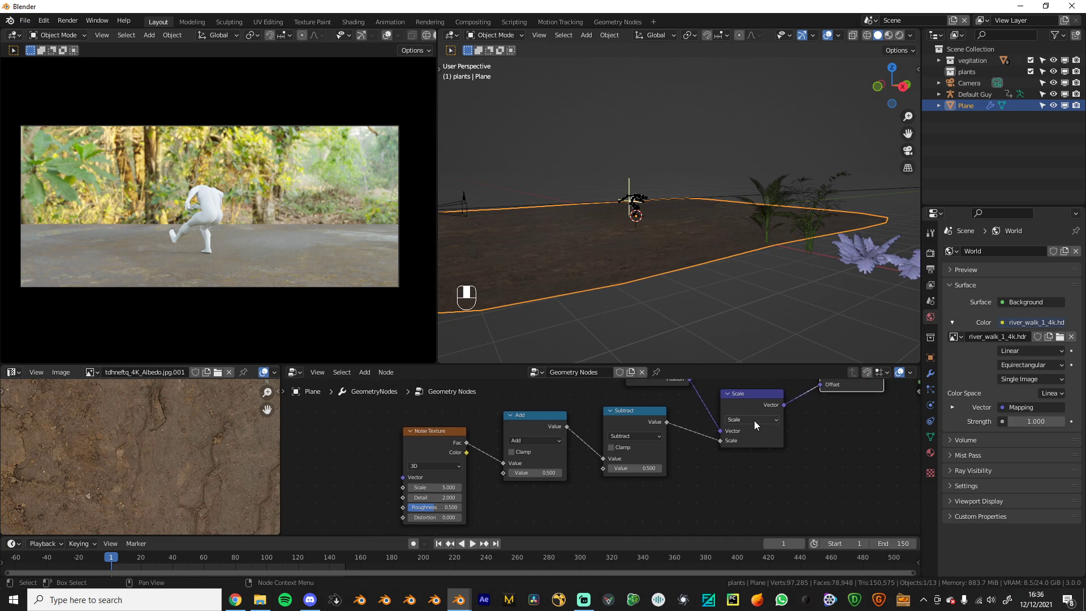
click(549, 425)
key(x)
drag(460, 448, 603, 459)
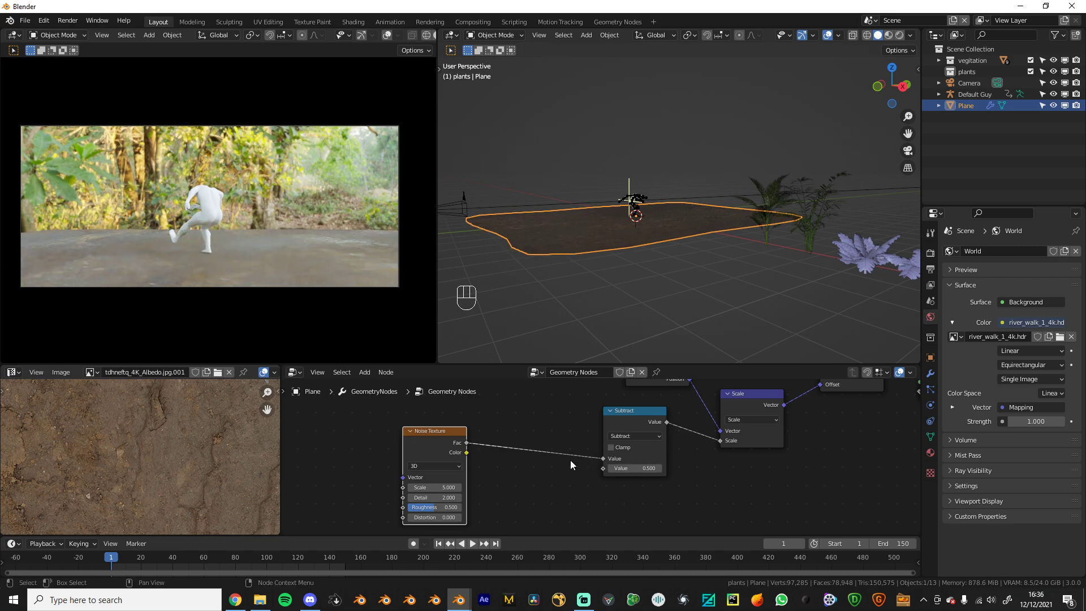
middle_drag(626, 459, 506, 501)
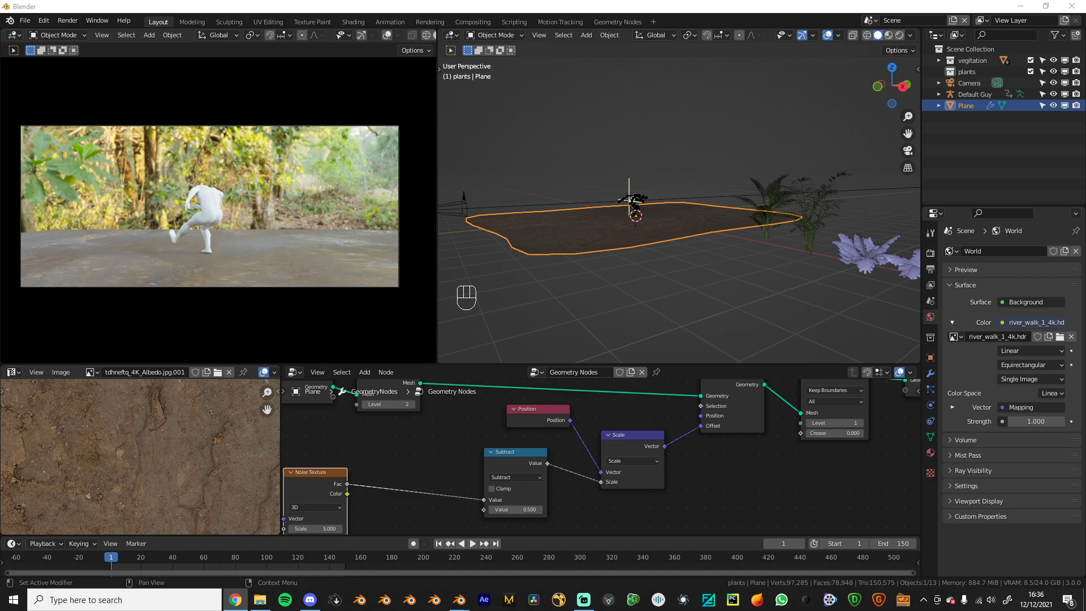
Duplicate the Subtract node, insert the copy between Subtract and Scale, and set its operation to Multiply
click(526, 462)
key(shift+d)
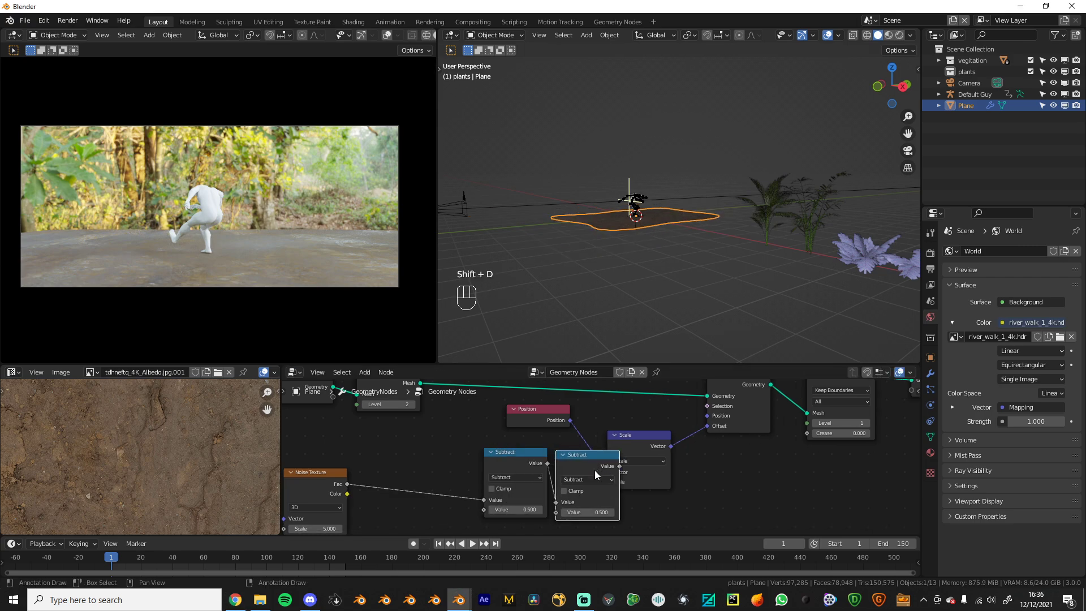
click(611, 479)
click(611, 480)
click(602, 384)
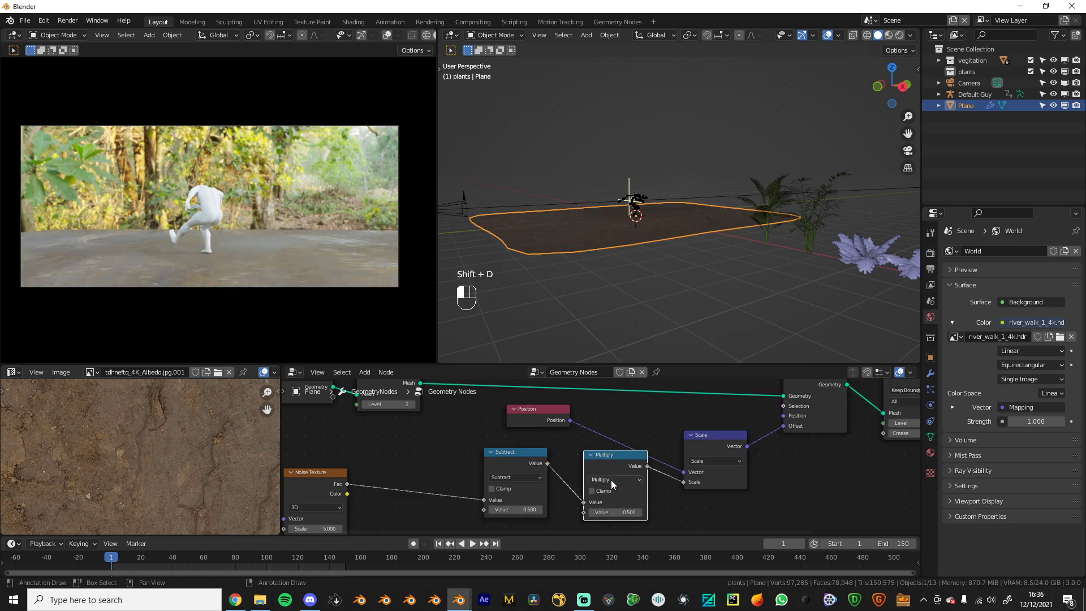
Reposition the Multiply and Scale nodes to tidy the chain leading to Set Position's Offset
key(g)
click(619, 516)
mouse_move(618, 512)
mouse_down()
mouse_move(667, 512)
mouse_move(625, 512)
mouse_up()
middle_drag(773, 459, 637, 495)
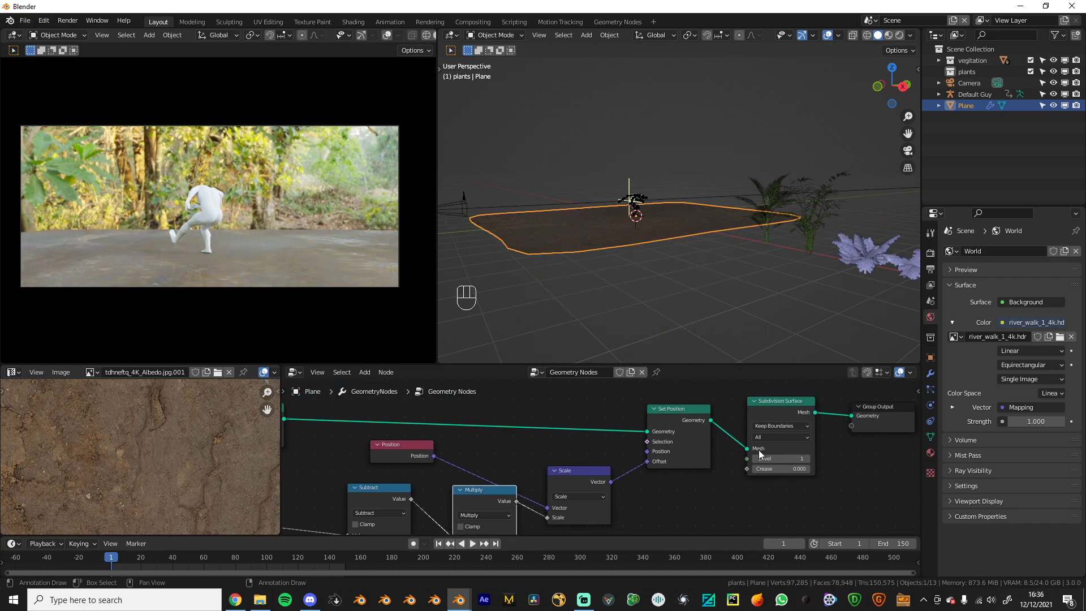
middle_drag(581, 476, 647, 450)
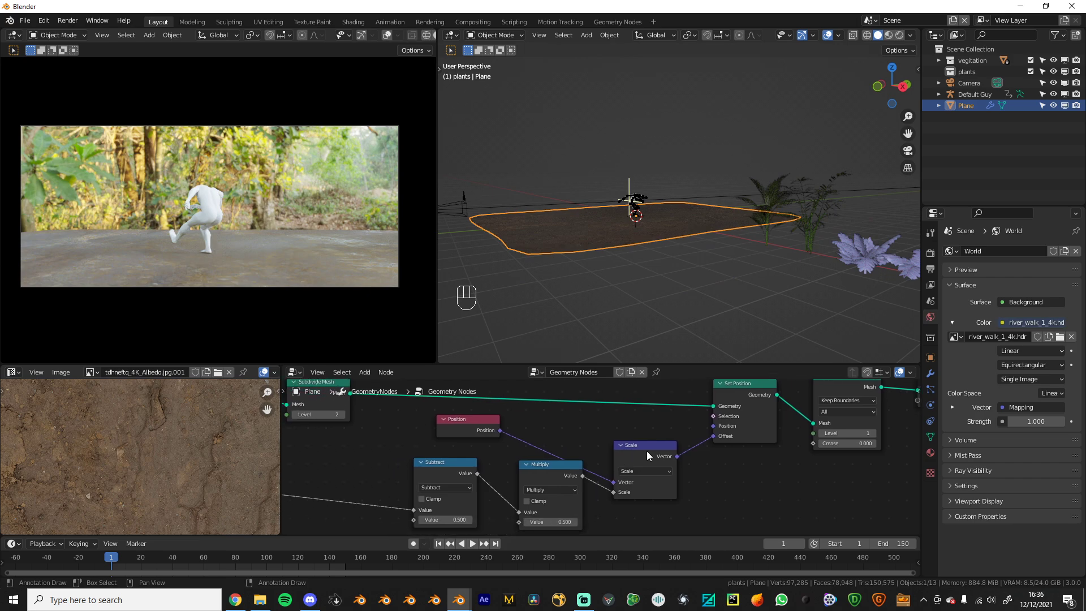
drag(648, 450, 649, 437)
key(Home)
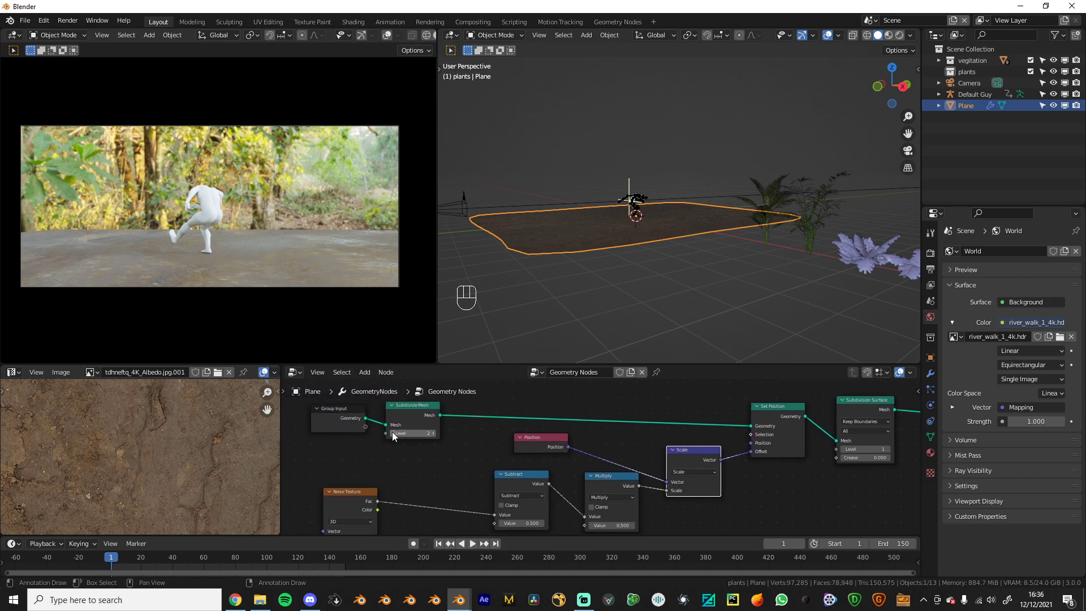
Set the Subdivide Mesh level to 3 and tidy the placement of the Set Position, Scale, Position and Noise Texture nodes
click(432, 433)
click(415, 463)
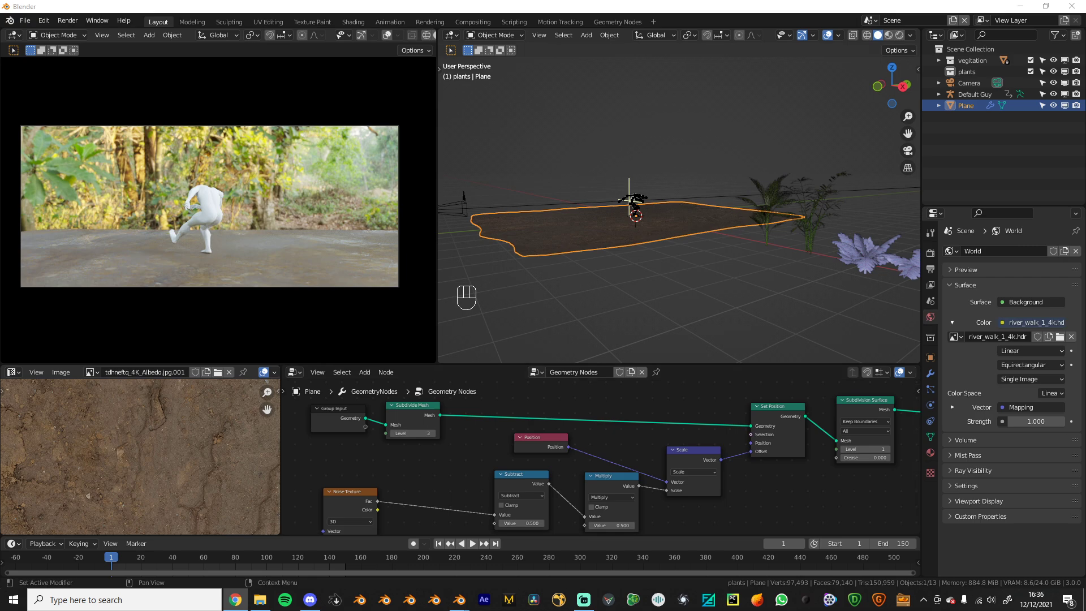
drag(783, 418, 780, 418)
mouse_move(687, 450)
mouse_down()
mouse_move(693, 444)
mouse_move(676, 444)
mouse_up()
drag(533, 440, 584, 445)
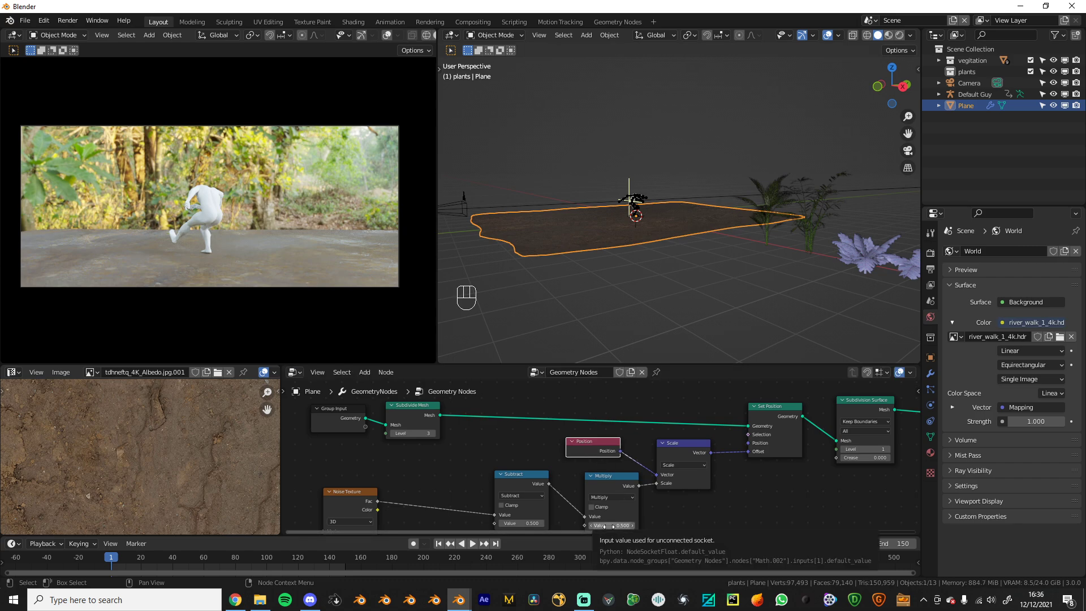
middle_drag(608, 525, 653, 480)
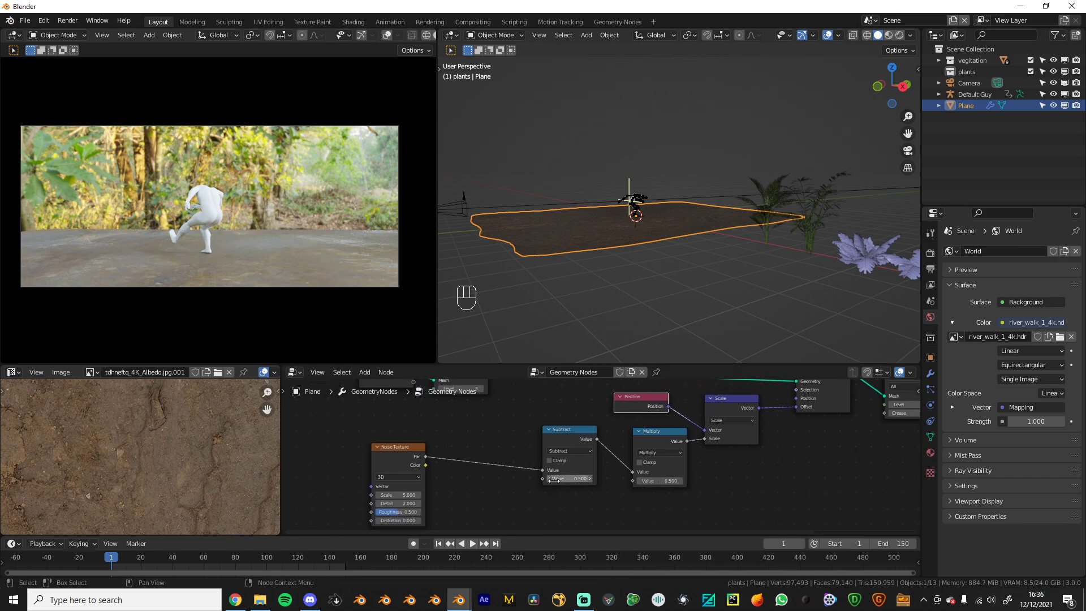
drag(379, 453, 428, 449)
Apply the ground plane's object transform
middle_drag(447, 249, 590, 234)
key(ctrl+a)
click(625, 242)
scroll(766, 453, down, 1)
middle_drag(766, 453, 733, 471)
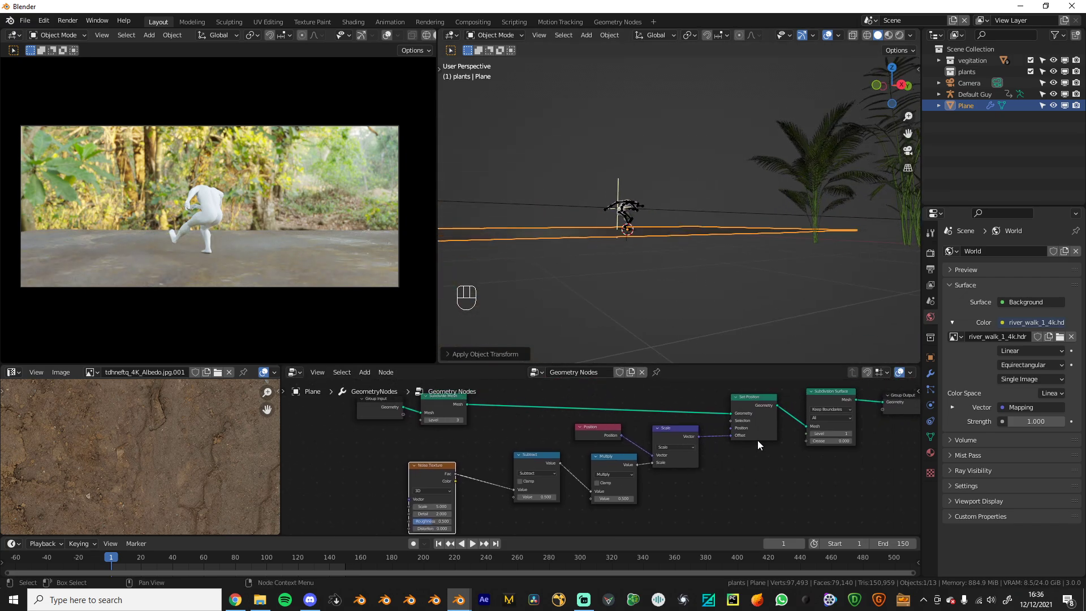
Disconnect Scale from Set Position's Offset and add a Separate XYZ node fed by the Scale node's Vector output
drag(730, 435, 721, 433)
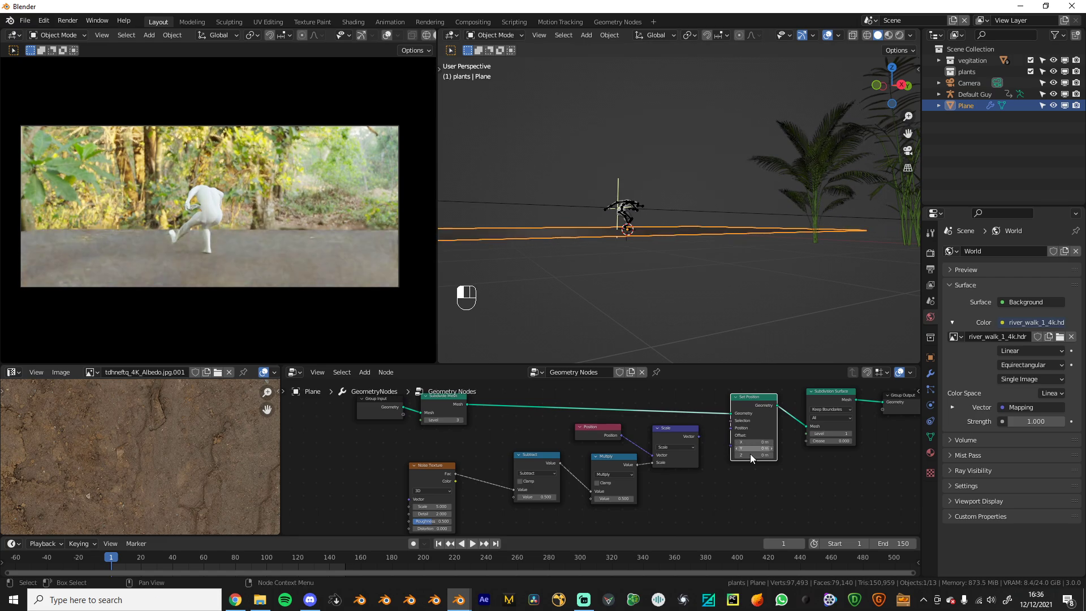
scroll(720, 433, up, 1)
drag(724, 432, 699, 460)
key(ctrl+space)
text(se3)
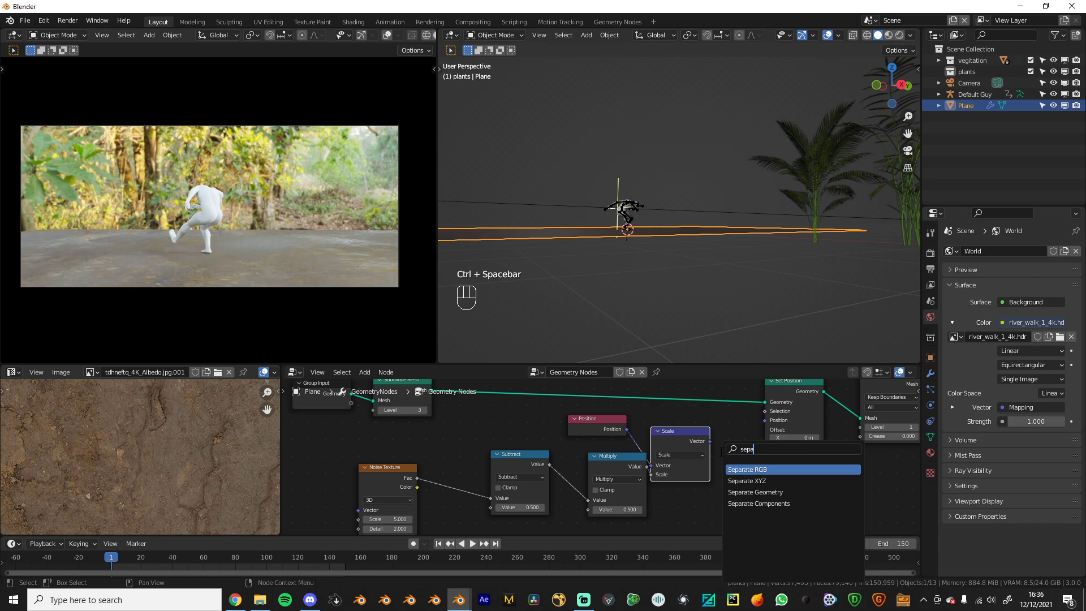
click(747, 481)
click(746, 481)
drag(709, 441, 722, 502)
Make room in the node tree by moving the noise, math, Position and Scale nodes away from Separate XYZ
mouse_move(777, 485)
mouse_down()
mouse_move(747, 480)
mouse_move(770, 471)
mouse_up()
scroll(696, 424, down, 3)
drag(451, 439, 670, 457)
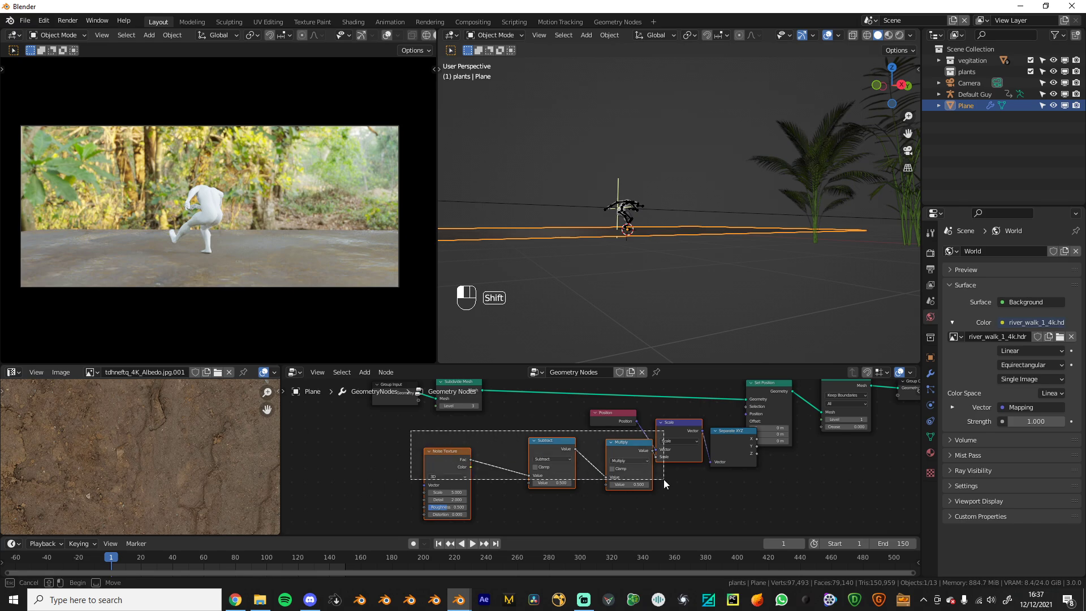
shift+drag(392, 426, 664, 487)
key(g)
click(566, 503)
scroll(600, 470, up, 2)
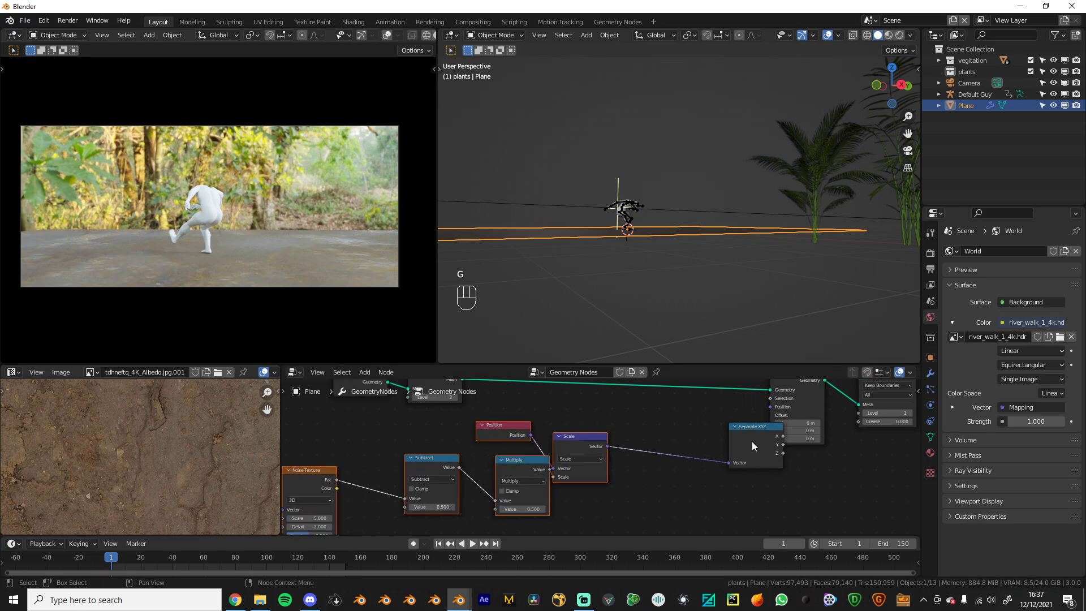
Move Separate XYZ closer to the Scale node and connect its Z output to Set Position's Offset
drag(752, 441, 675, 443)
key(ctrl+space)
text(c)
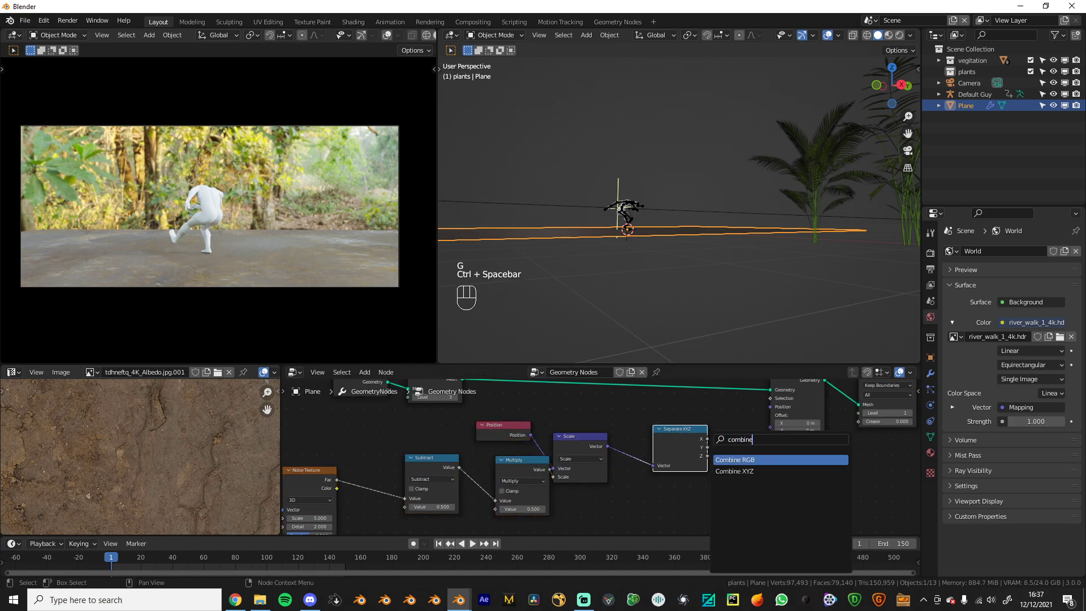
drag(707, 455, 771, 429)
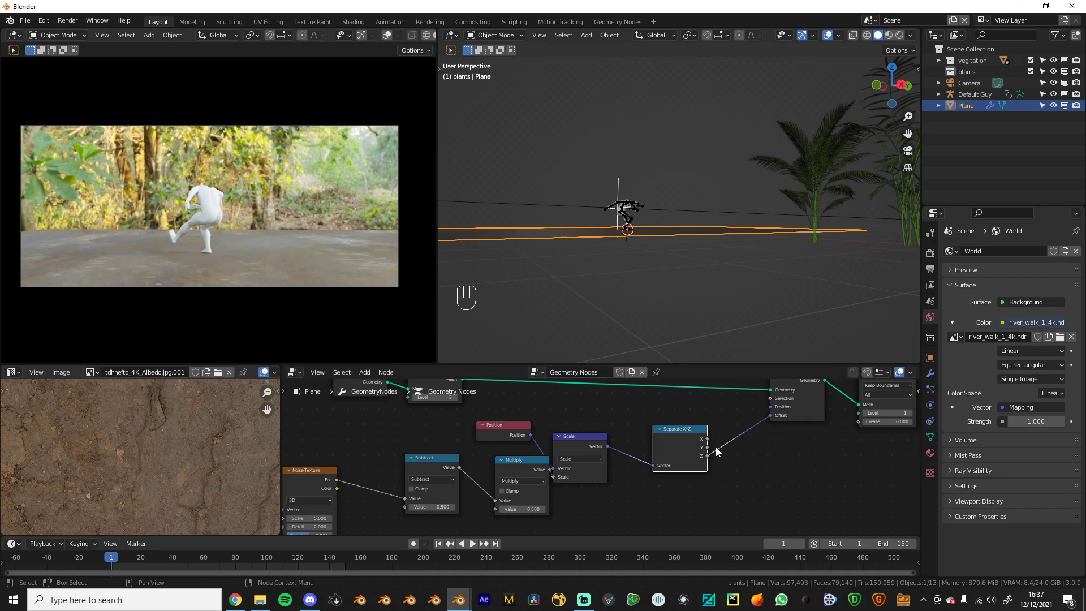
Delete the Separate XYZ node and reconnect the Scale node's Vector output to Set Position's Offset
key(x)
drag(607, 446, 770, 415)
scroll(620, 438, up, 1)
drag(566, 453, 608, 458)
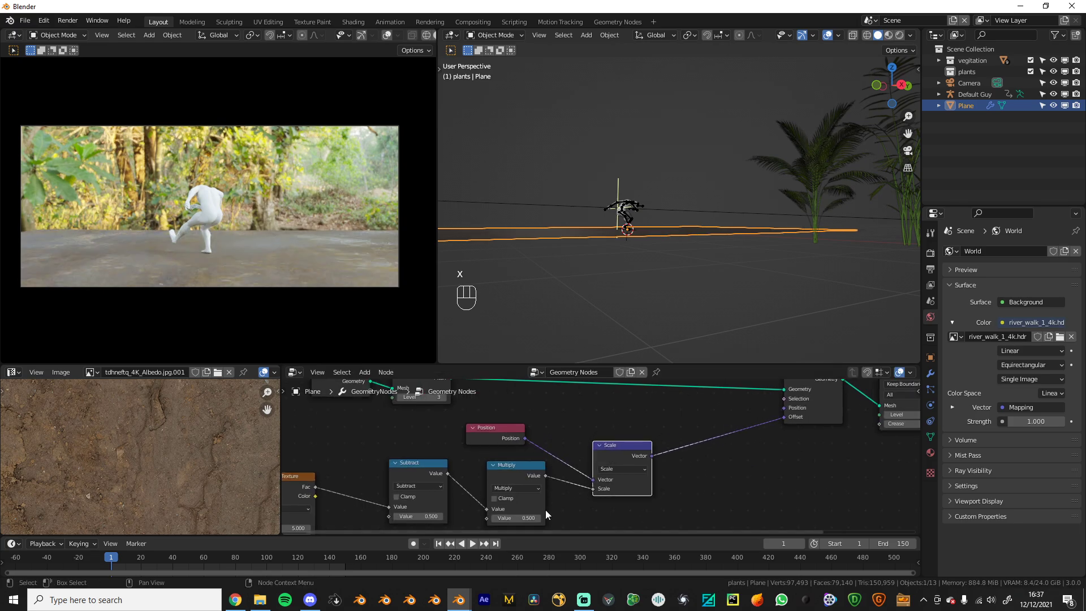
drag(516, 518, 489, 518)
middle_drag(612, 352, 602, 386)
key(r)
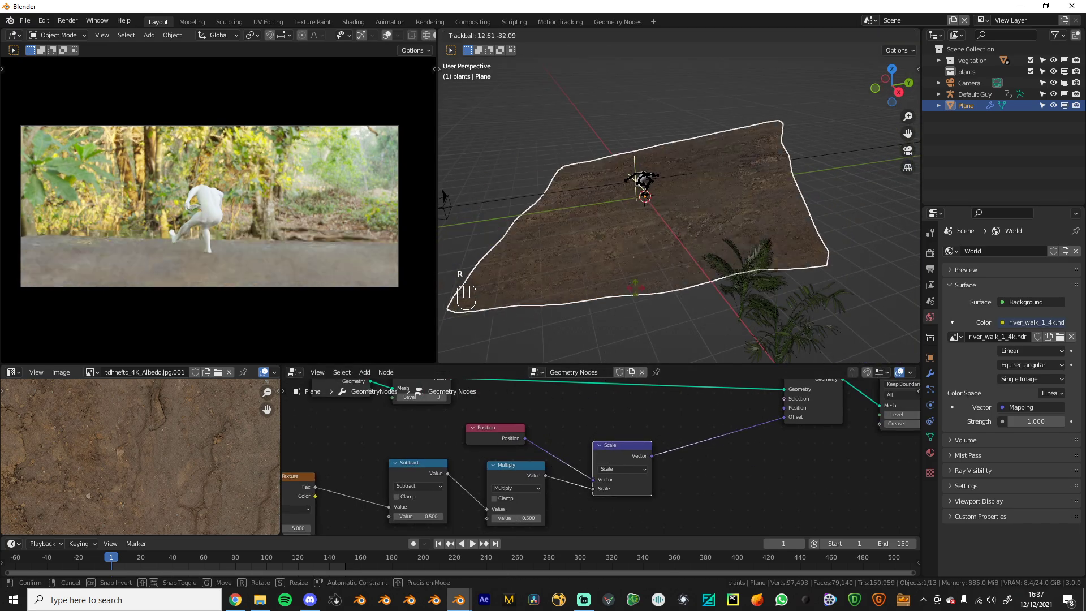
right_click(674, 275)
scroll(612, 431, down, 2)
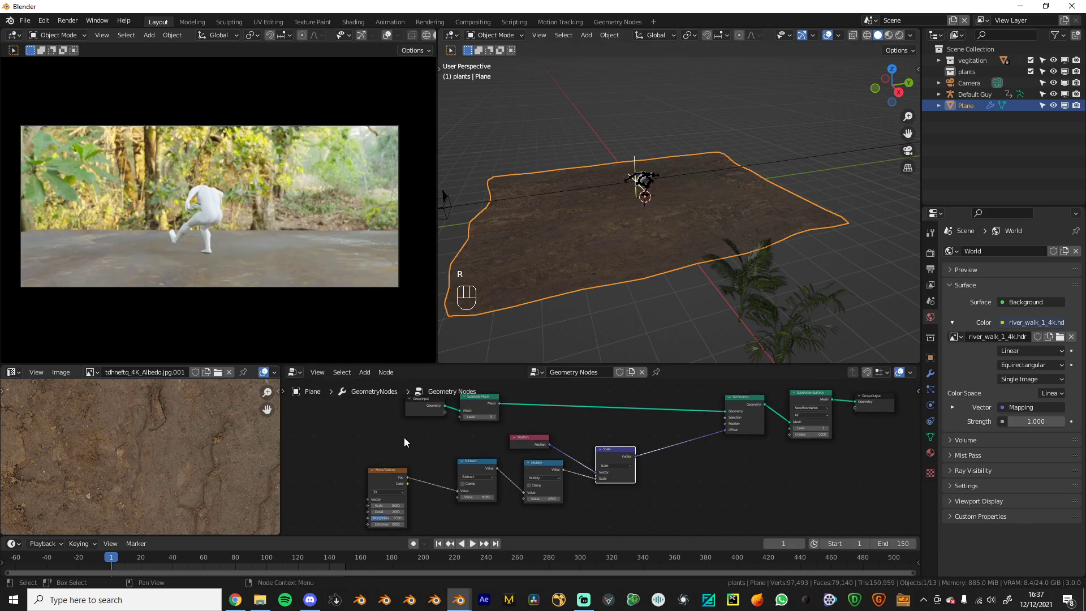
Delete the Subdivide Mesh node, the noise displacement chain, Set Position and Subdivision Surface from the plane's geometry node tree
drag(395, 394, 640, 509)
key(x)
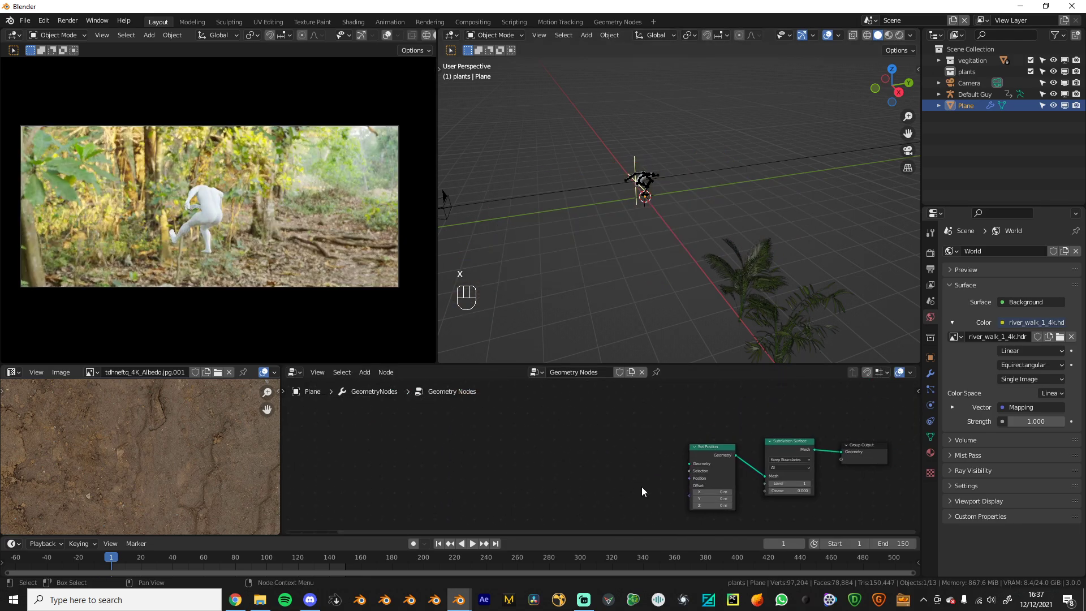
click(719, 461)
key(x)
click(789, 463)
key(x)
Connect Group Input's Geometry directly to Group Output and arrange the two nodes
scroll(453, 461, down, 2)
drag(335, 456, 627, 451)
drag(817, 443, 813, 440)
scroll(649, 470, up, 4)
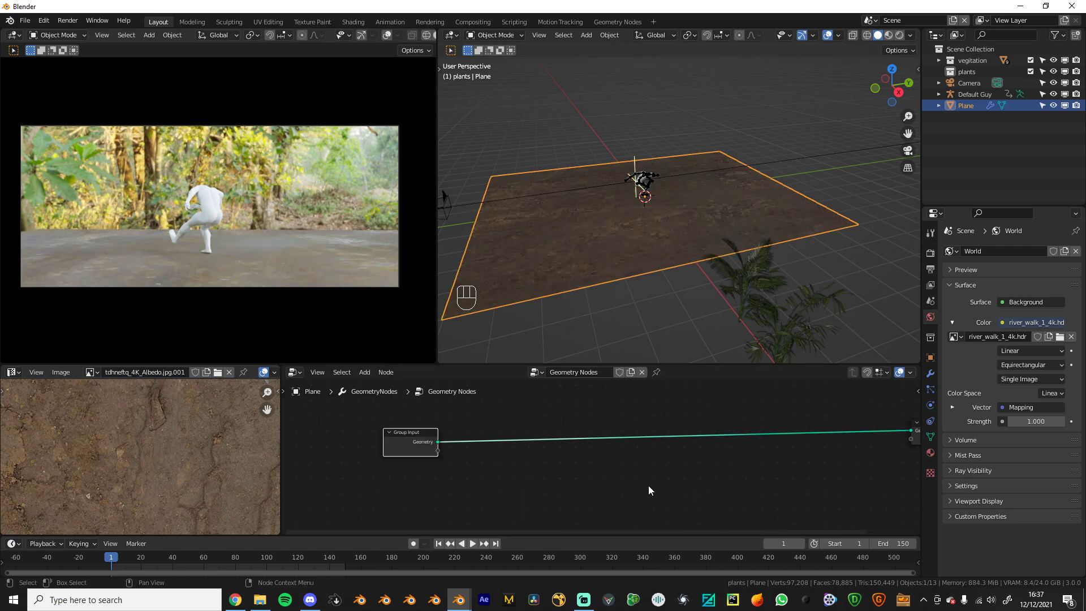
Insert a Distribute Points on Faces node between Group Input and Group Output and set its Density to 2.900
key(ctrl+space)
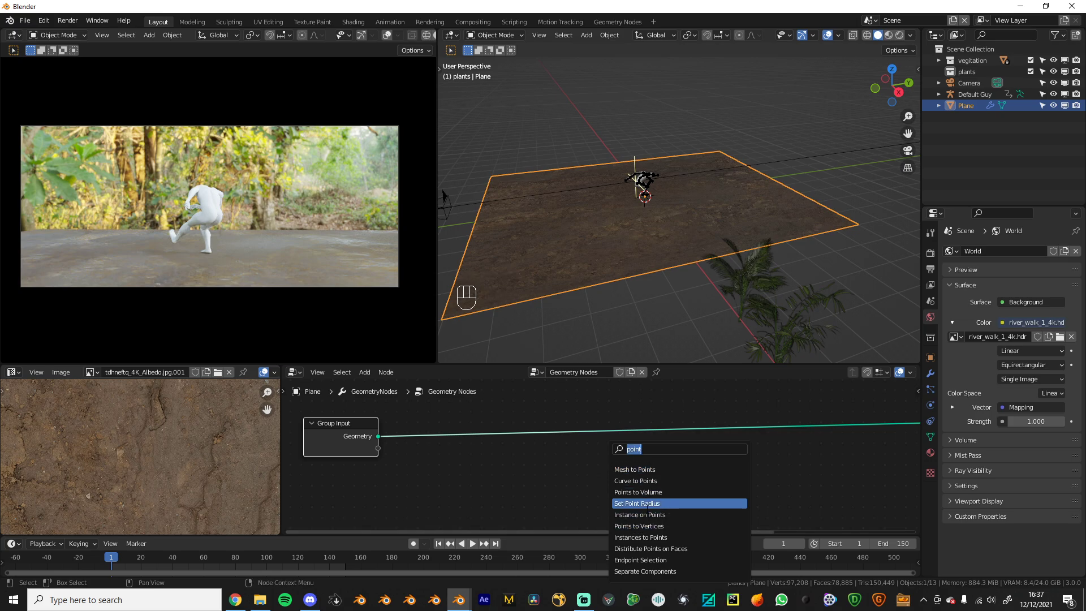
text(dis)
key(Up)
key(Up)
key(Return)
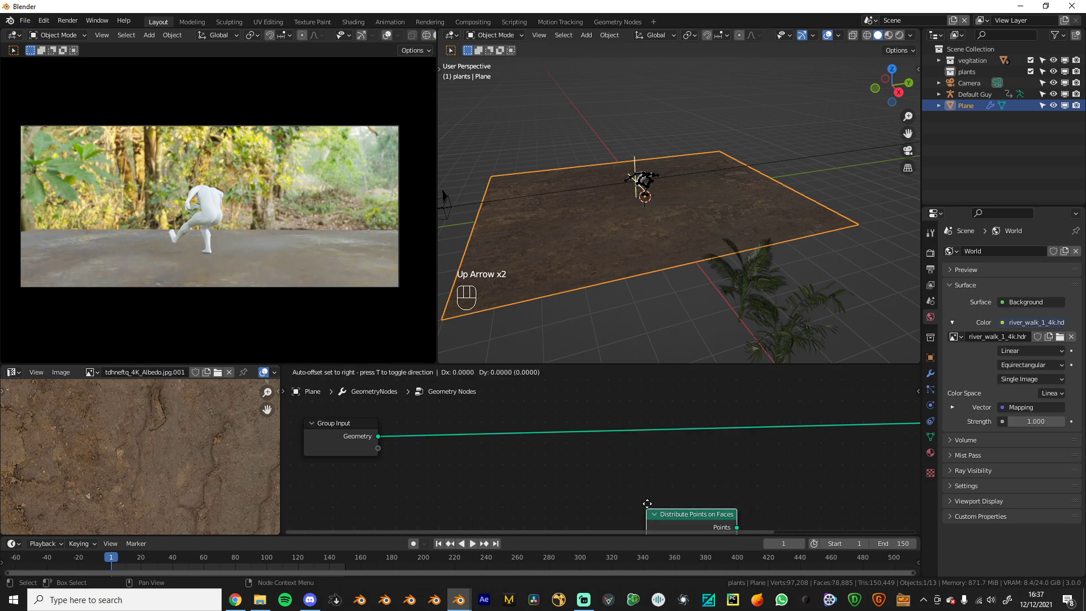
click(560, 417)
scroll(549, 452, up, 1)
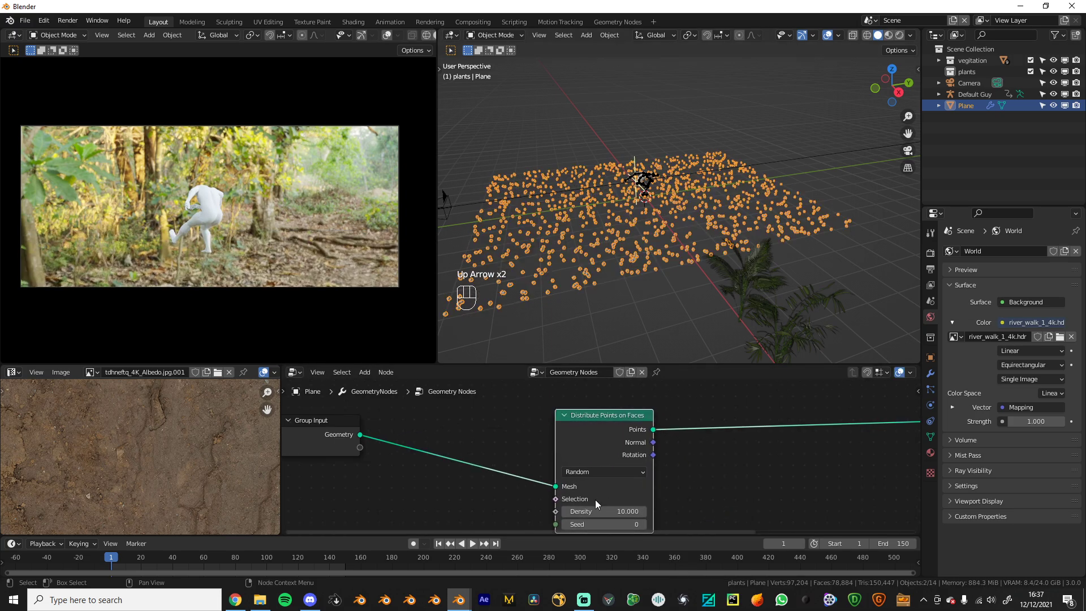
drag(596, 511, 571, 511)
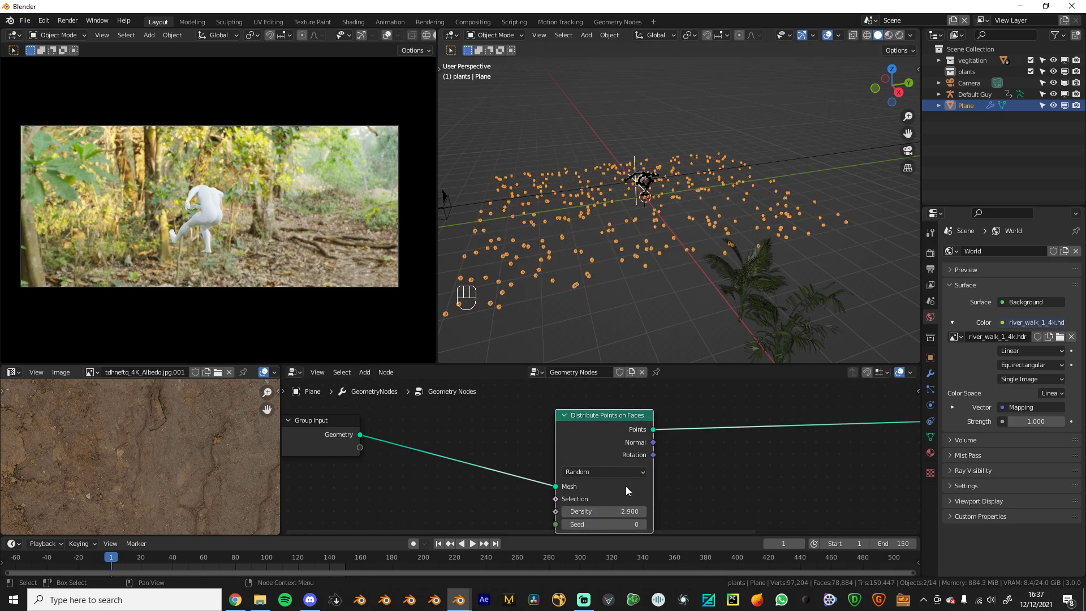
Examine the points scattered over the ground around the figure from several angles
scroll(625, 486, down, 1)
middle_drag(638, 253, 757, 311)
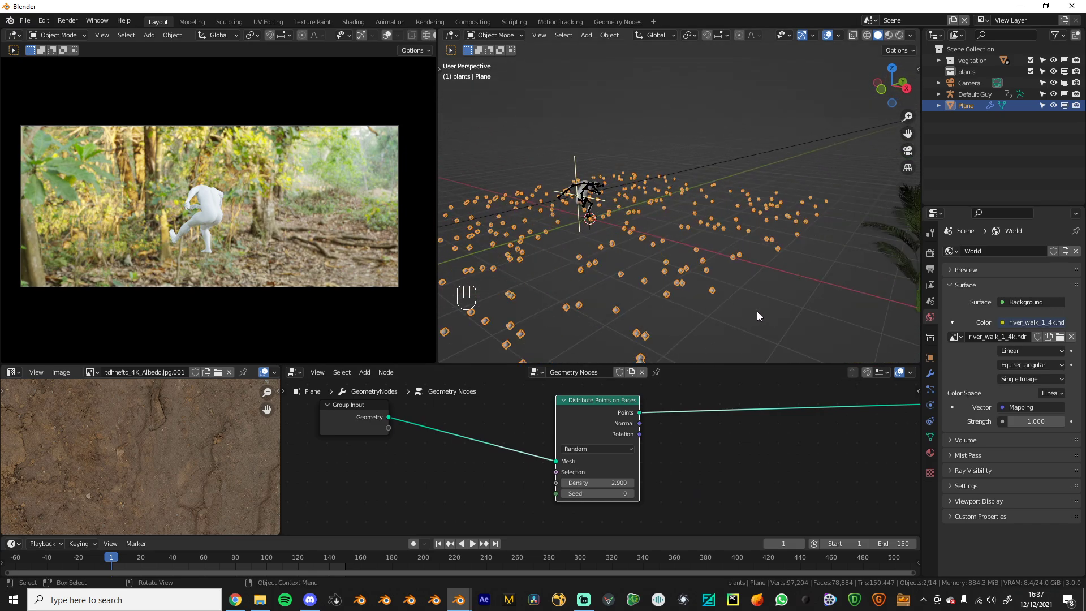
middle_drag(663, 330, 717, 202)
click(801, 208)
click(584, 248)
click(584, 249)
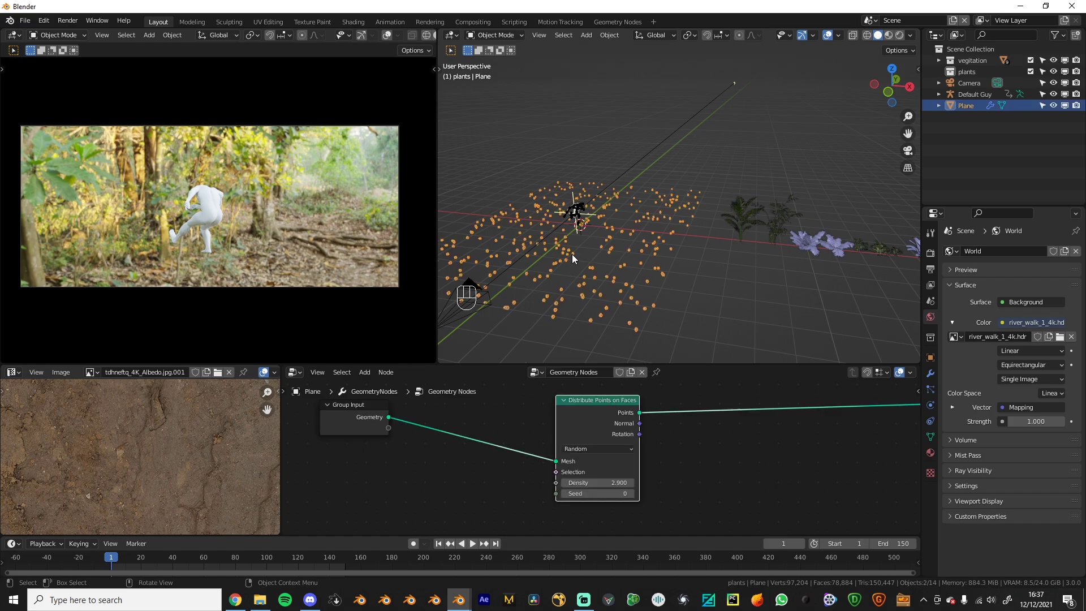
middle_drag(670, 439, 743, 444)
scroll(613, 296, up, 5)
middle_drag(613, 296, 558, 286)
shift+middle_drag(557, 285, 781, 299)
middle_drag(781, 298, 758, 316)
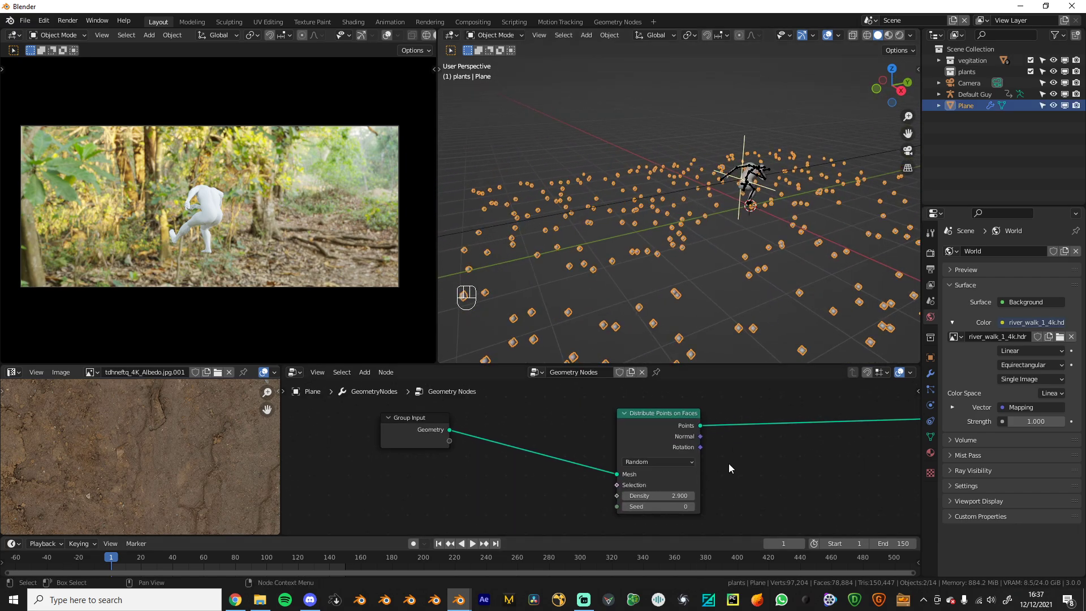
Insert an Instance on Points node between Distribute Points on Faces and Group Output, then space out the nodes
key(ctrl+space)
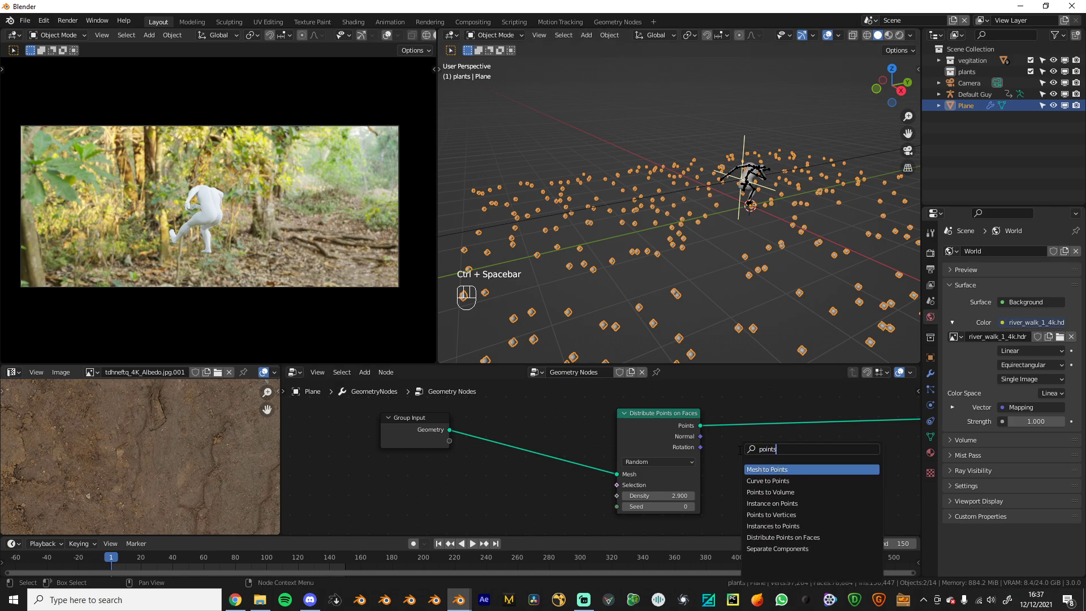
click(766, 503)
click(760, 417)
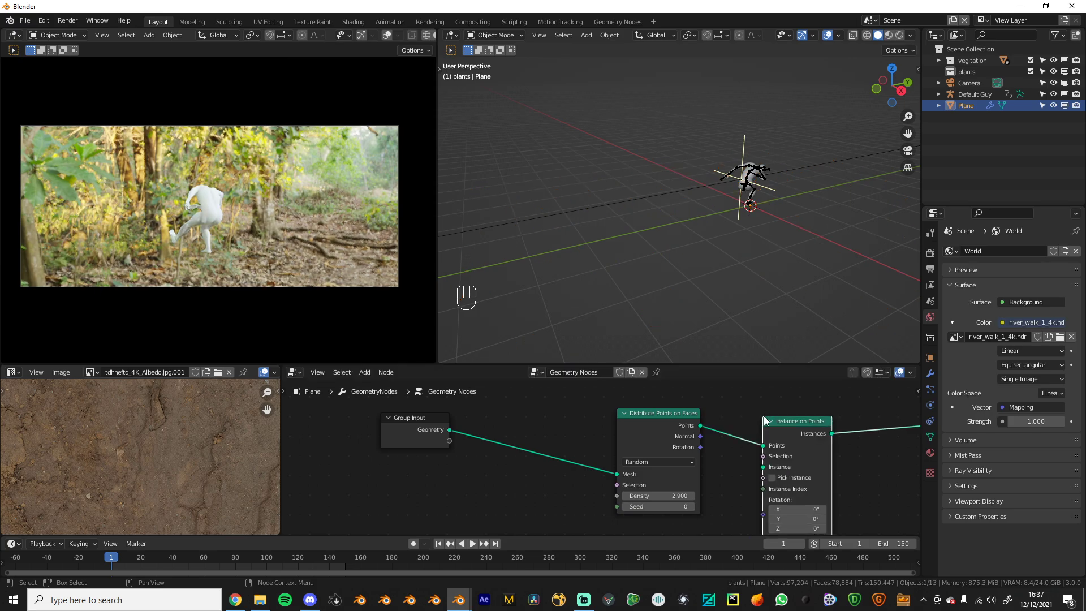
scroll(771, 414, down, 2)
middle_drag(771, 413, 646, 384)
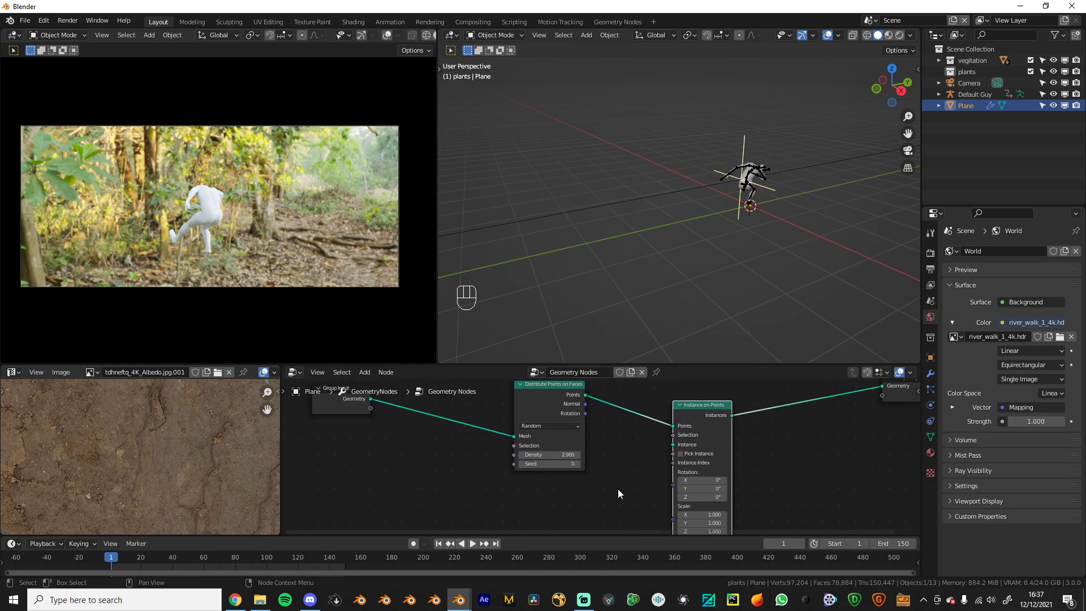
drag(552, 406, 536, 389)
click(596, 453)
Add a Collection Info node and connect its Geometry output to the Instance input of Instance on Points
scroll(678, 452, up, 1)
middle_drag(681, 451, 717, 454)
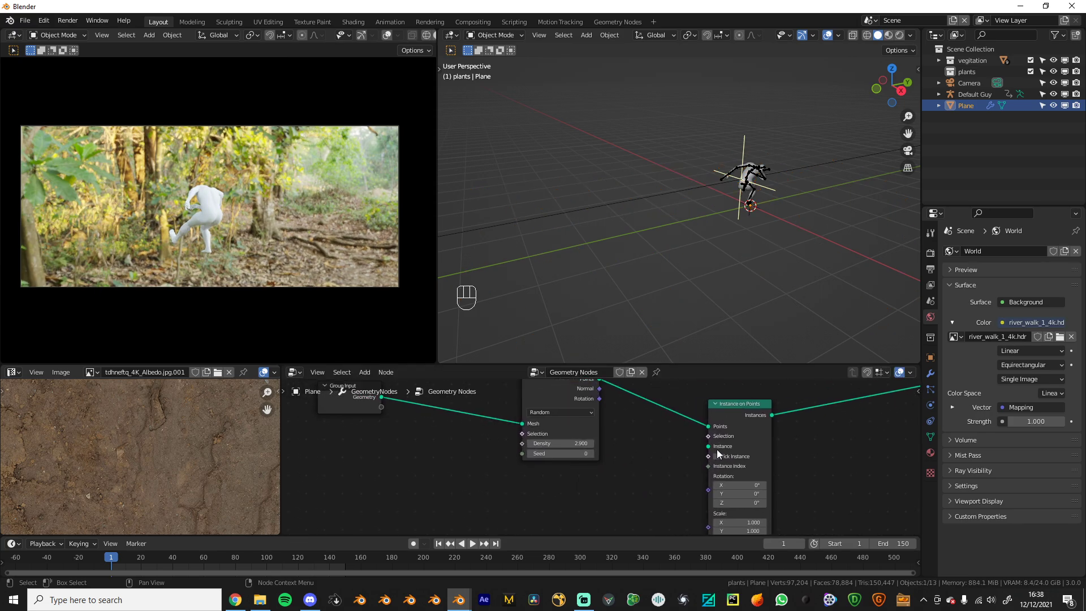
drag(681, 465, 665, 459)
text(collec)
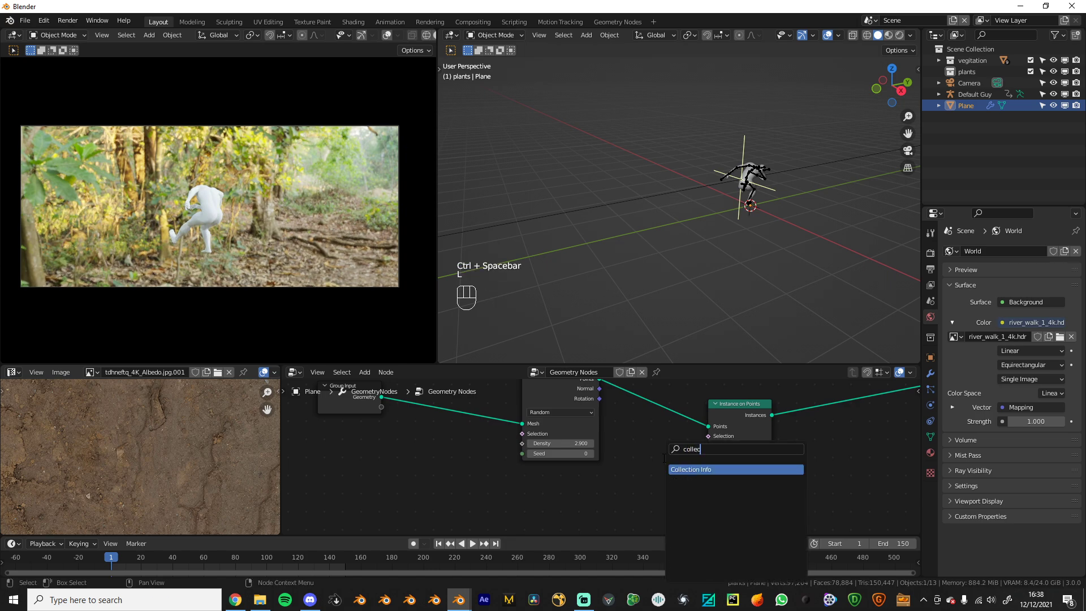
key(Return)
click(514, 498)
drag(576, 514, 605, 480)
Choose the vegitation collection in the Collection Info node, using the Original transform space
click(607, 501)
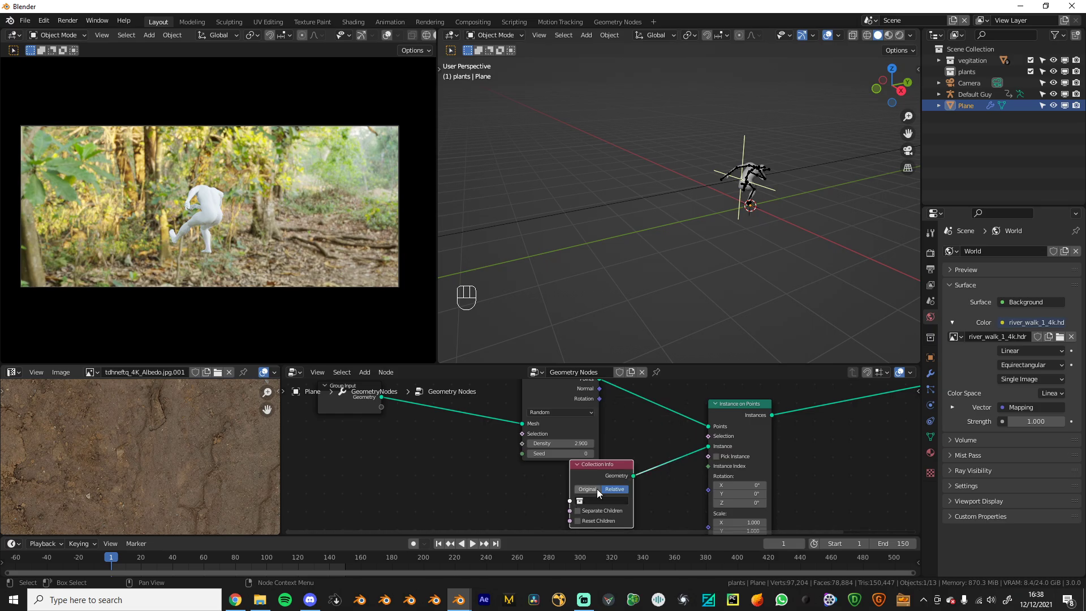
click(591, 501)
click(610, 433)
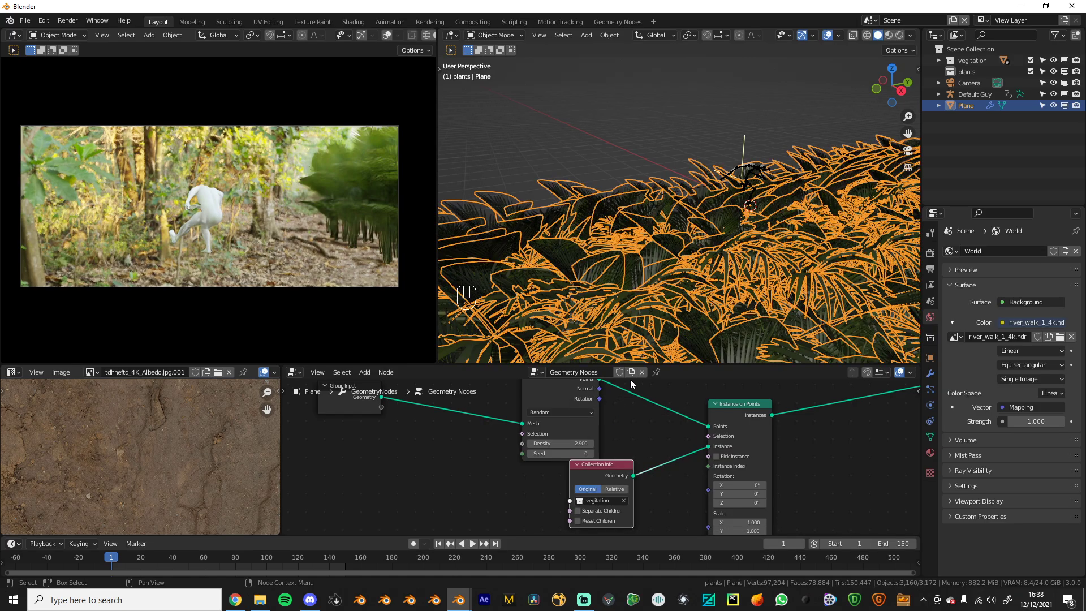
Inspect from above how the instanced vegetation lies relative to the figure and camera
scroll(665, 294, down, 3)
middle_drag(664, 294, 703, 85)
scroll(669, 298, down, 2)
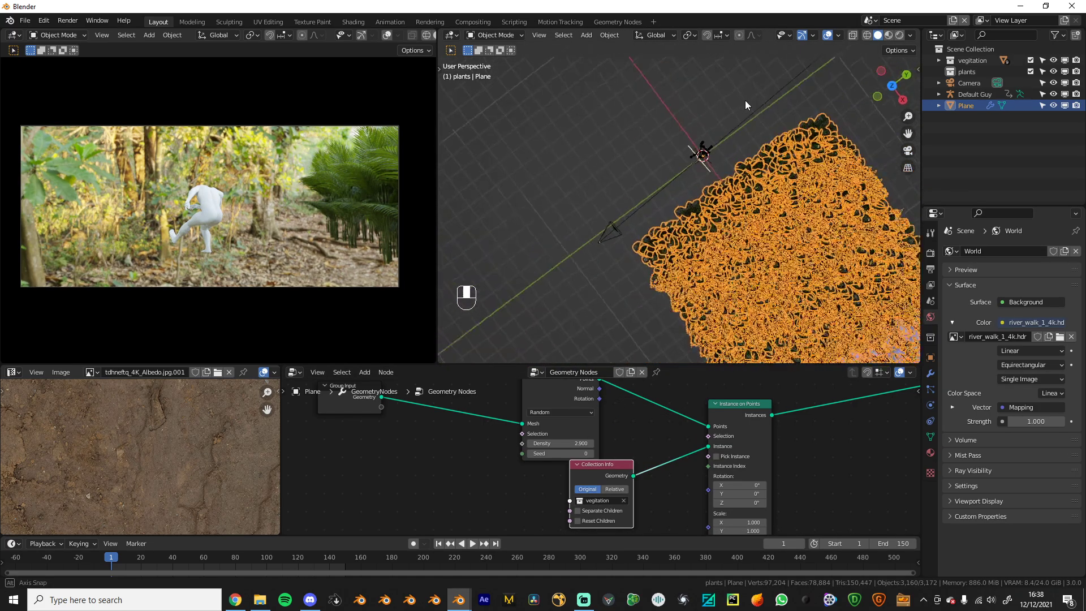
key(KP_Divide)
key(KP_Divide)
scroll(560, 399, down, 1)
middle_drag(559, 398, 625, 425)
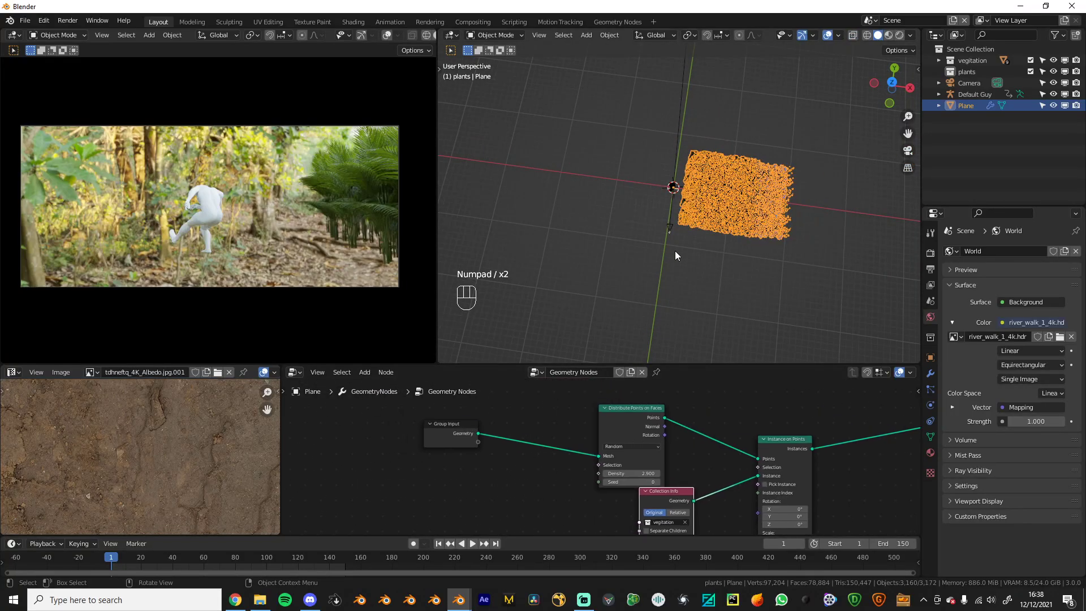
scroll(674, 250, up, 3)
drag(609, 406, 609, 398)
ctrl+shift+click(455, 430)
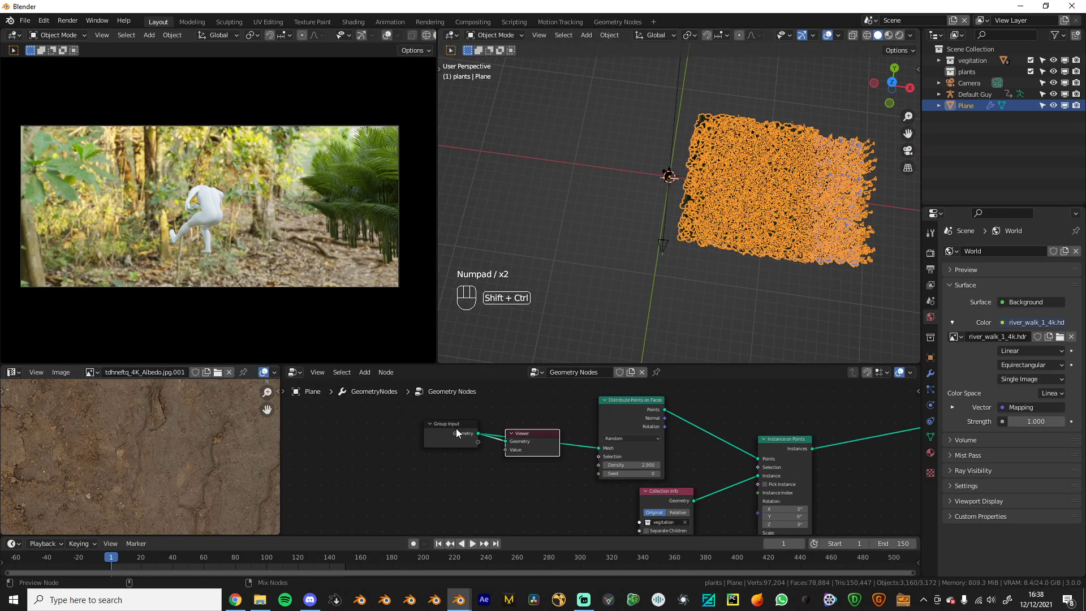
key(x)
ctrl+shift+click(460, 432)
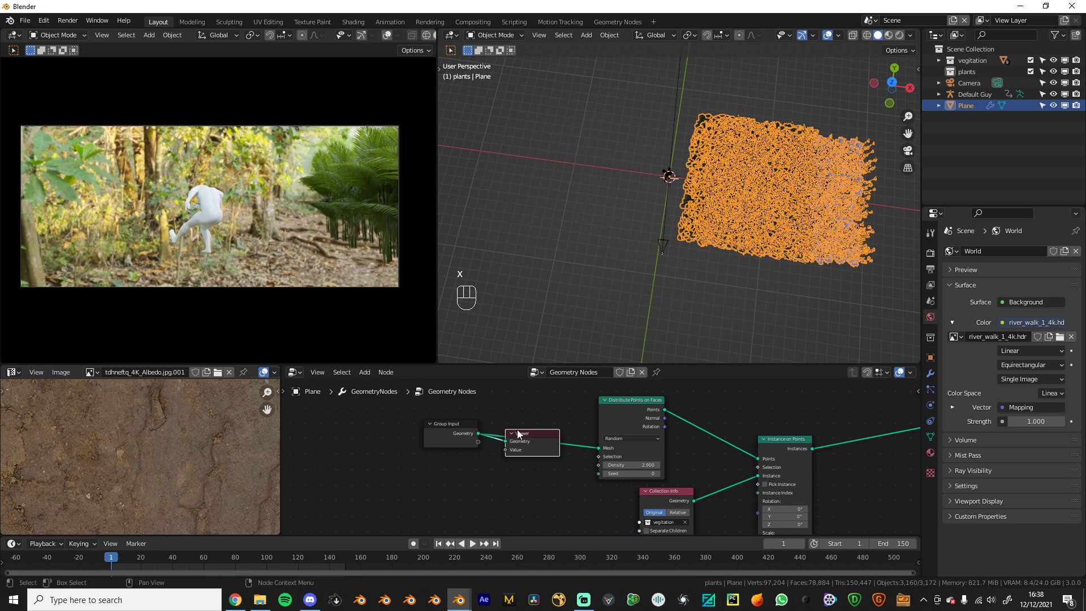
key(x)
Preview the outputs of Group Input, Distribute Points on Faces and Instance on Points in turn through Group Output
ctrl+shift+click(451, 431)
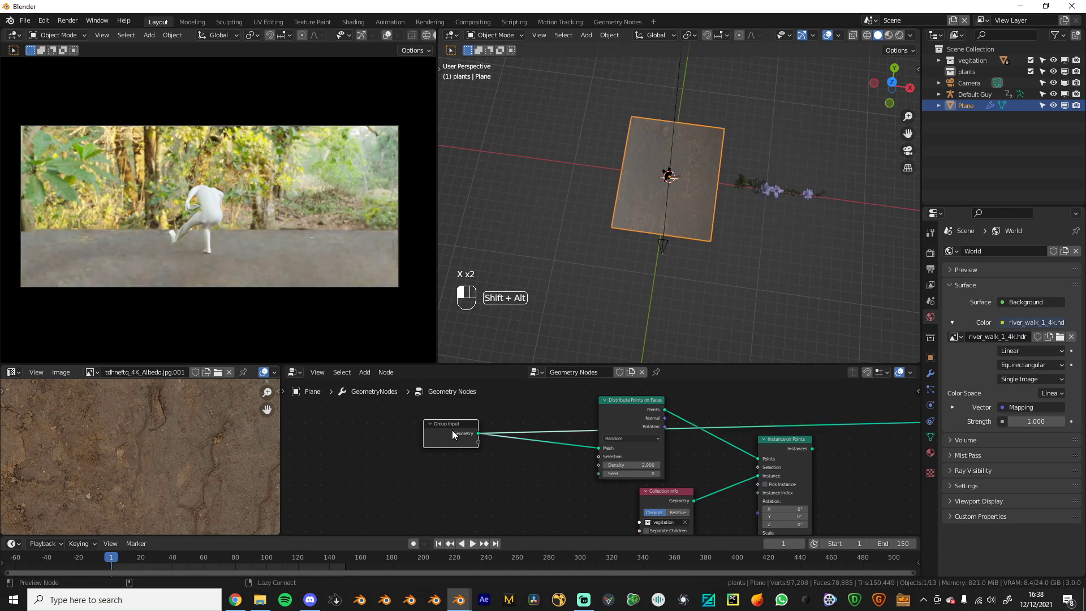
ctrl+shift+click(625, 406)
ctrl+shift+click(782, 446)
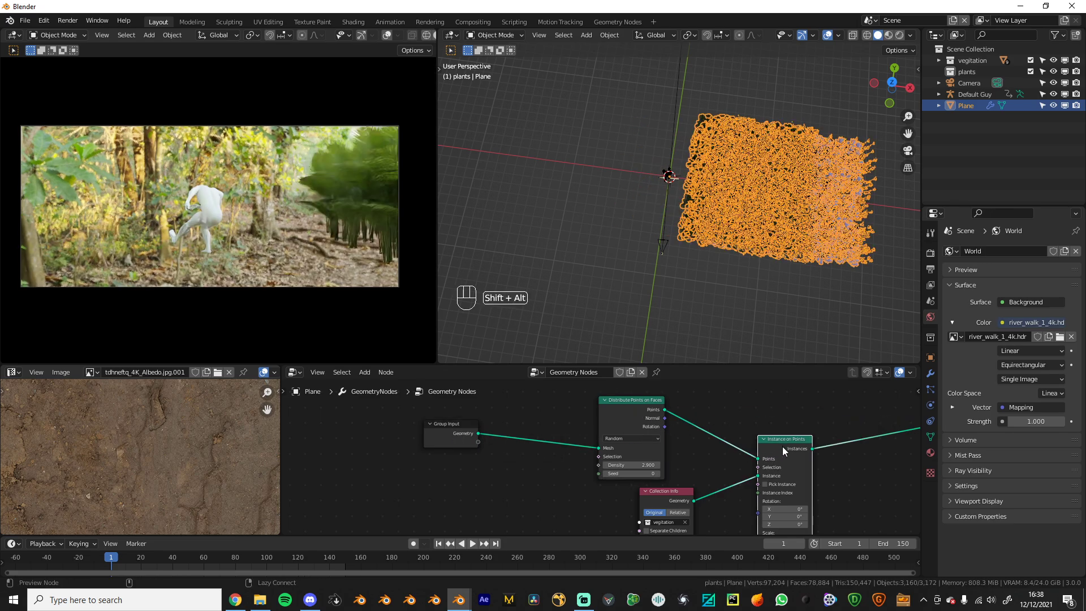
Enable Separate Children and Reset Children in the Collection Info node
middle_drag(782, 447, 628, 431)
middle_drag(577, 512, 640, 469)
scroll(633, 473, up, 6)
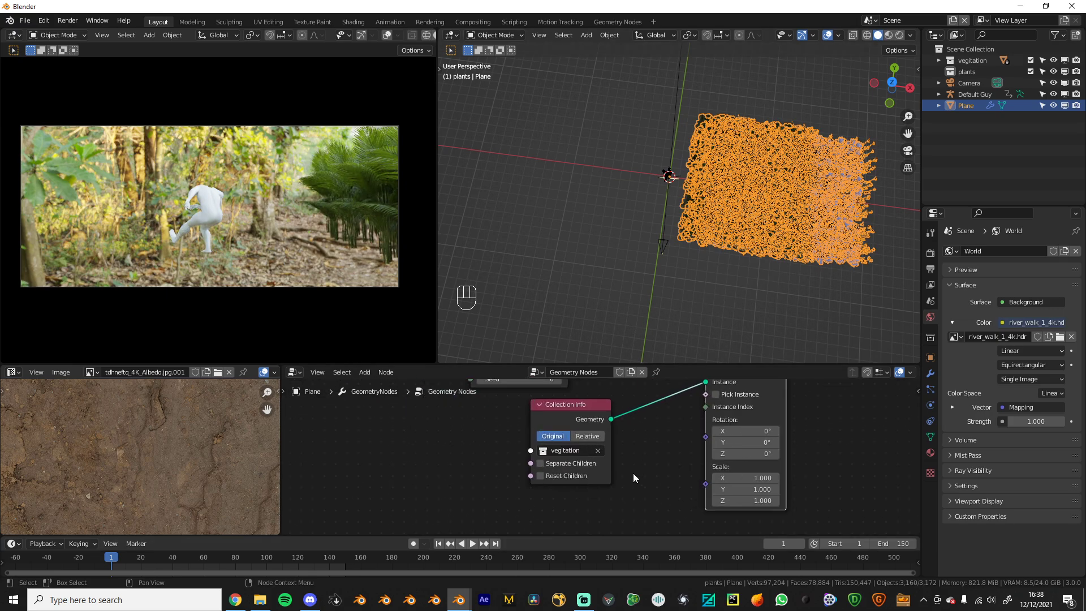
click(536, 464)
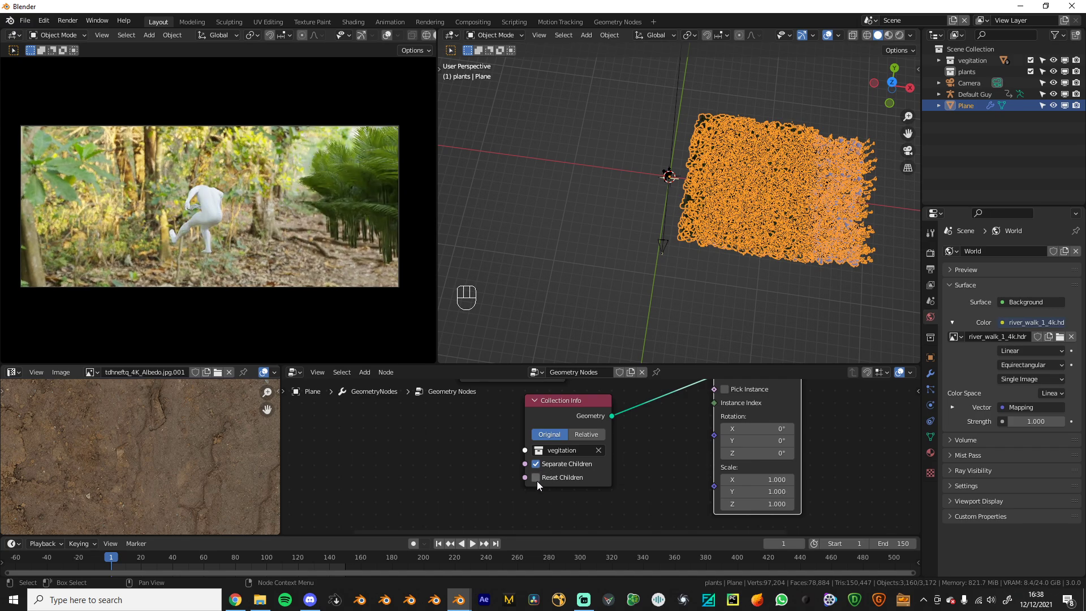
click(536, 478)
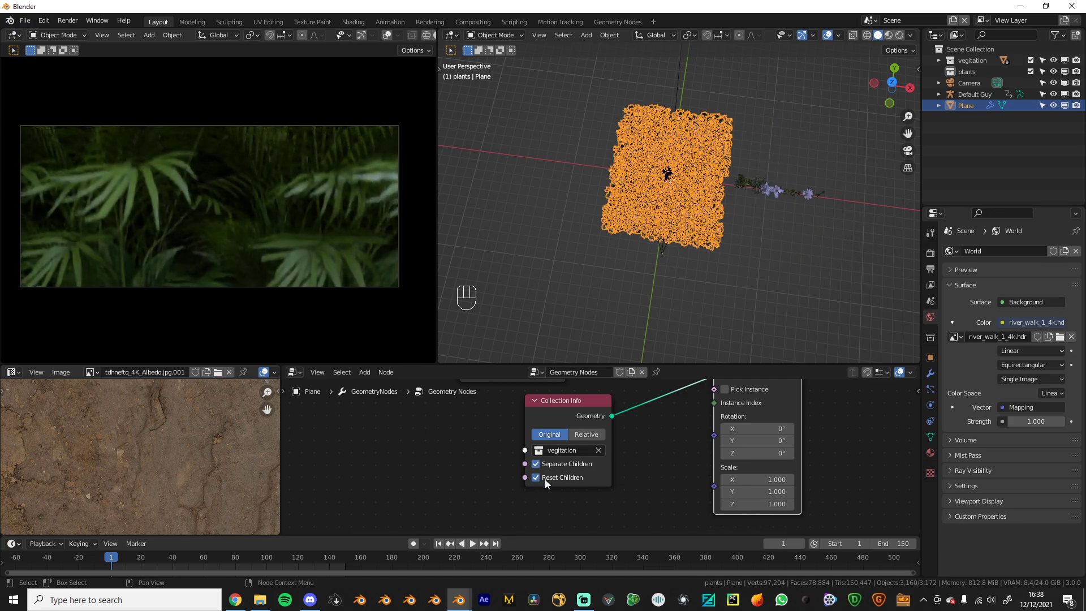
Enable Pick Instance on the Instance on Points node and check the scattered plants around the figure
scroll(602, 433, up, 1)
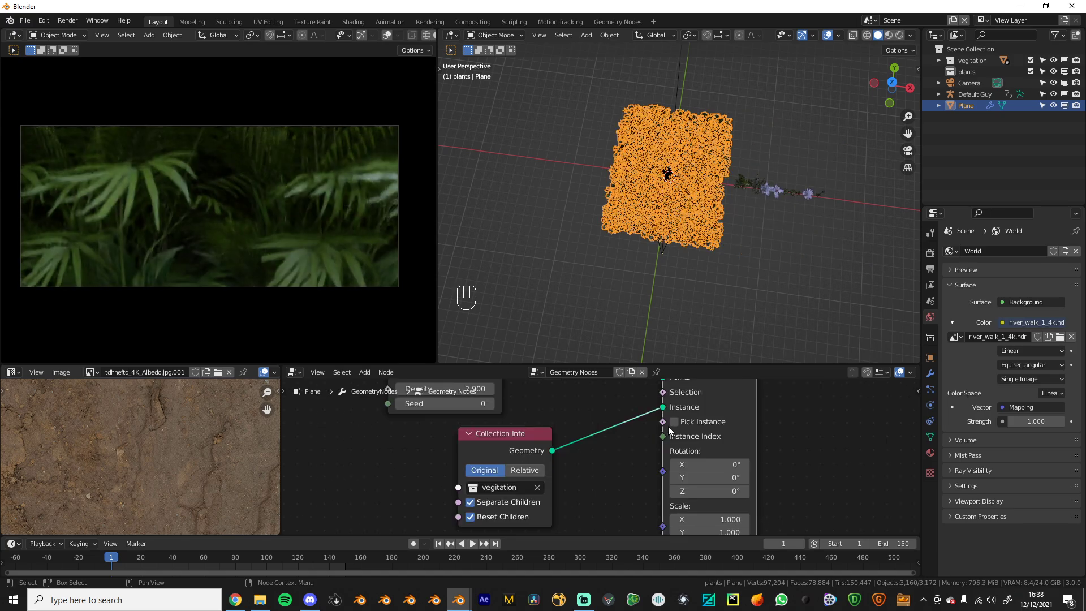
click(673, 422)
scroll(679, 314, up, 5)
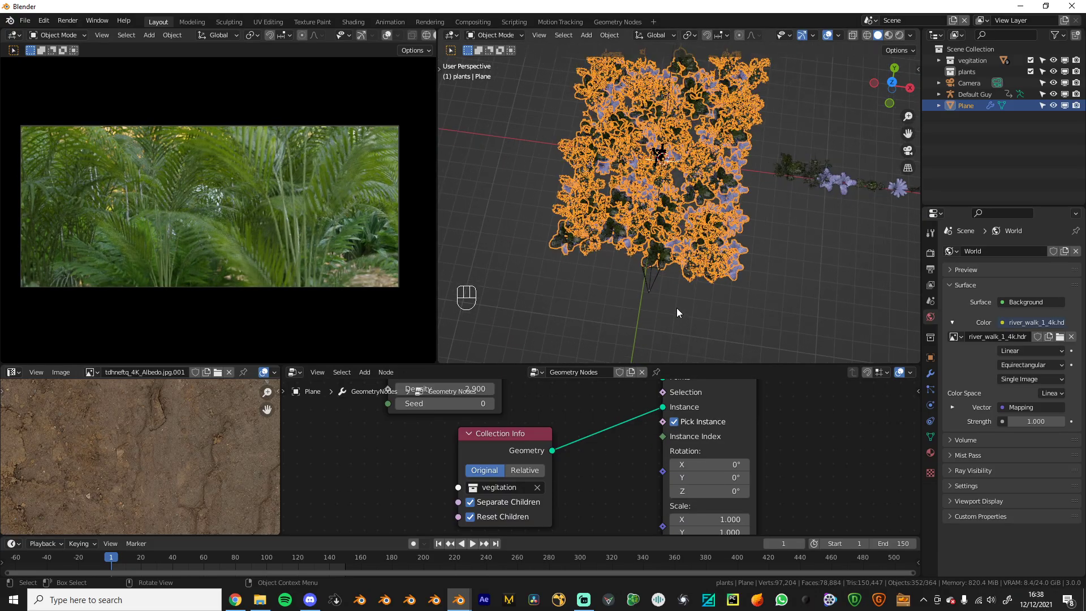
middle_drag(837, 343, 716, 311)
scroll(682, 311, up, 1)
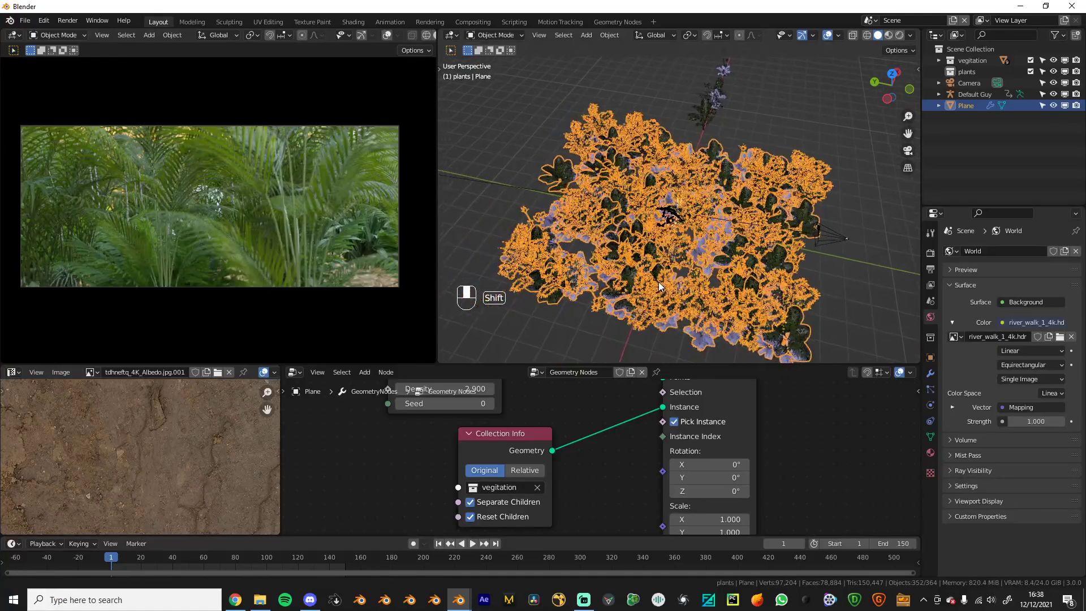
scroll(735, 303, up, 2)
middle_drag(791, 289, 681, 225)
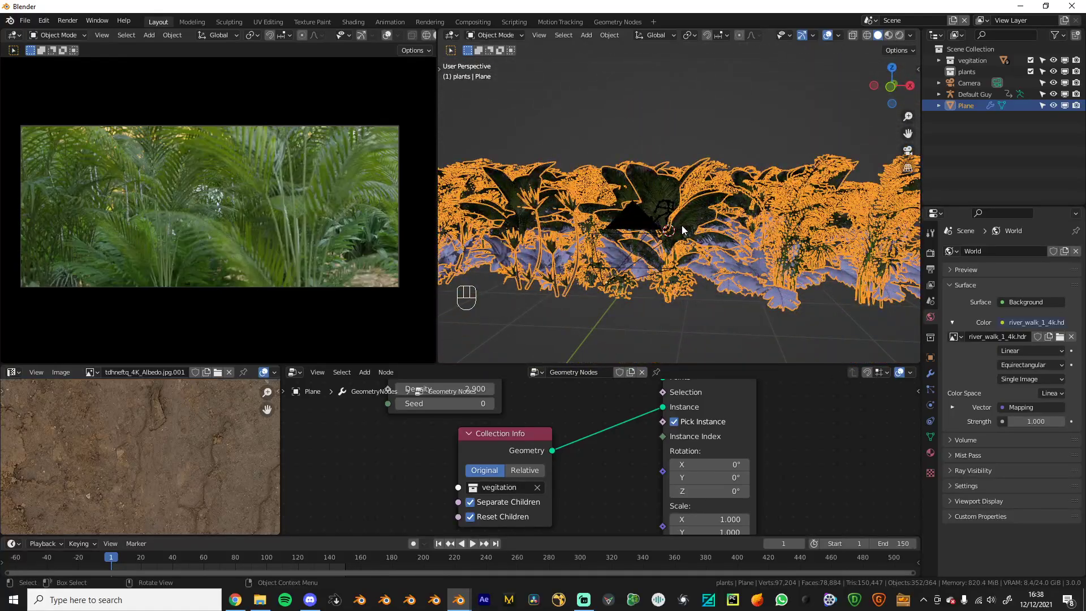
Set the Scale of Instance on Points to 0.5 on all three axes
scroll(603, 504, down, 3)
drag(665, 508, 665, 493)
text(0.5)
key(Return)
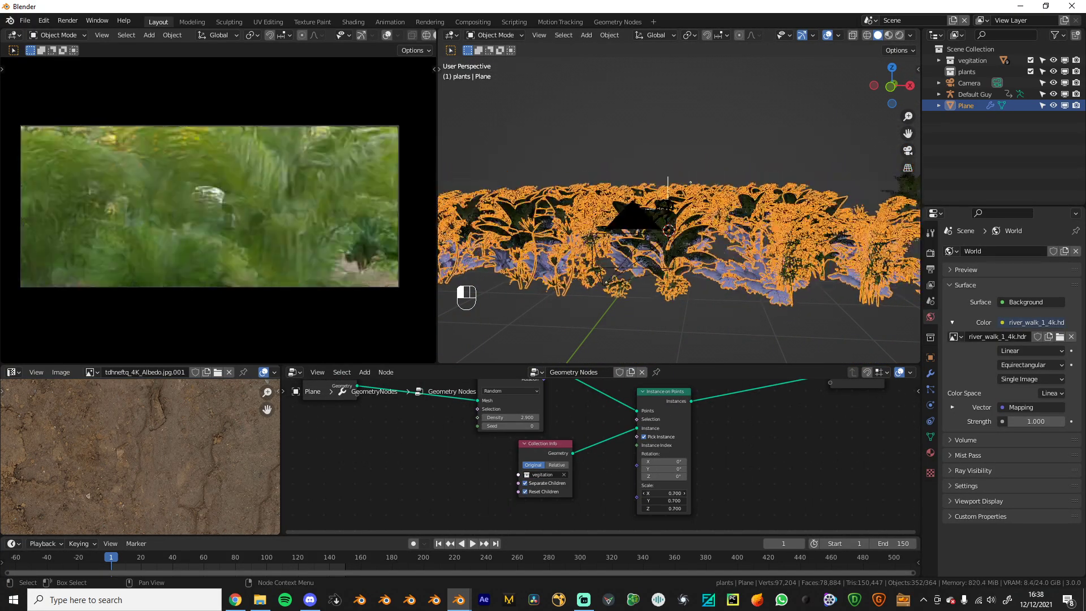
scroll(668, 298, up, 2)
middle_drag(668, 298, 673, 350)
scroll(697, 467, down, 2)
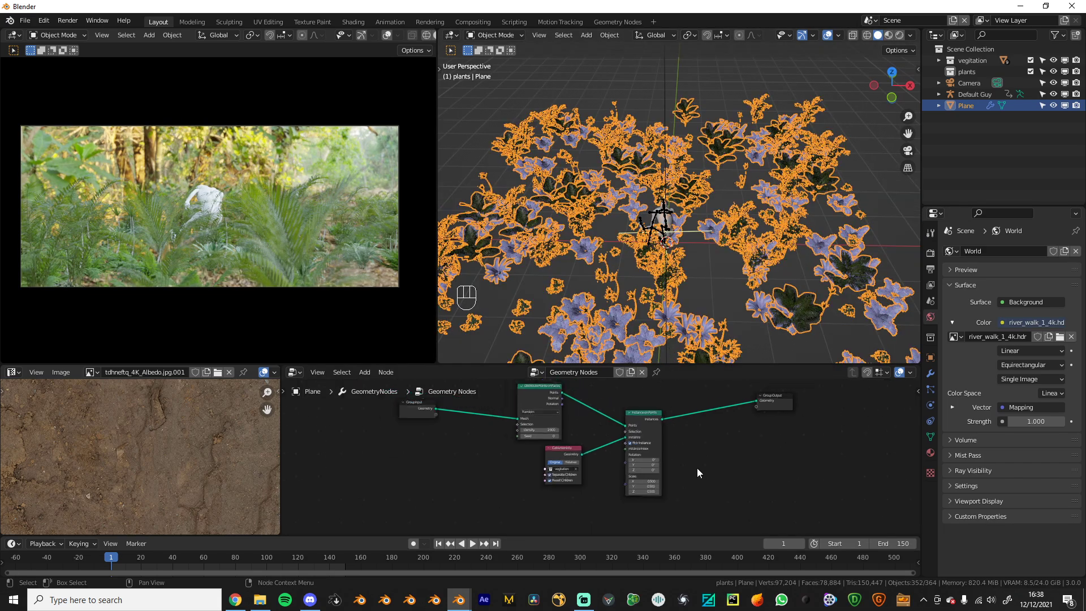
Rearrange the Distribute Points on Faces, Collection Info and Instance on Points nodes to tidy the graph
scroll(697, 468, up, 1)
middle_drag(616, 435, 721, 448)
middle_drag(735, 405, 540, 431)
scroll(772, 441, up, 1)
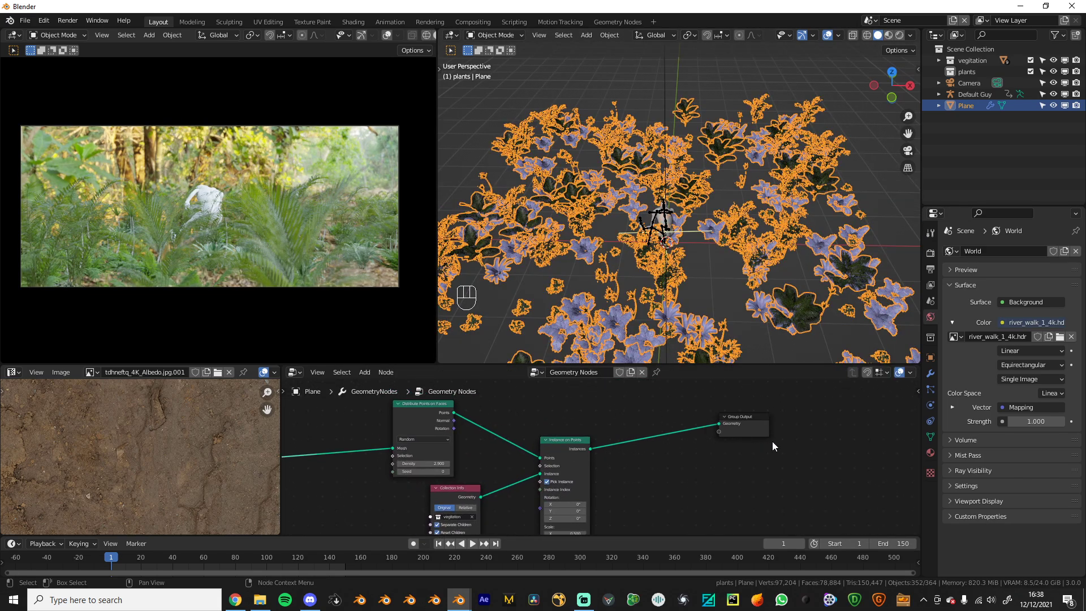
scroll(569, 453, down, 2)
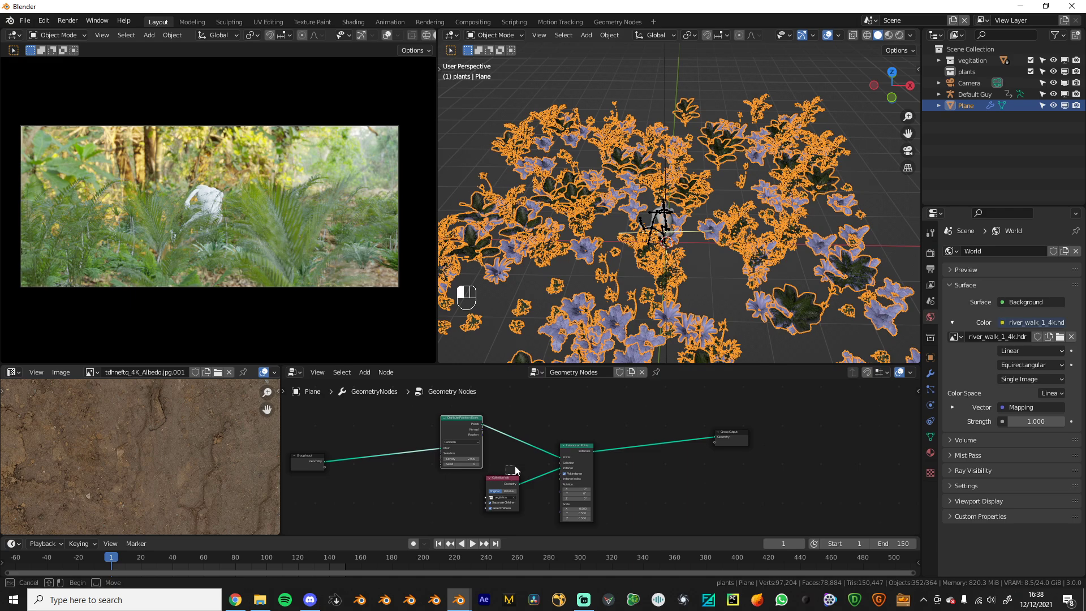
drag(514, 466, 516, 465)
drag(507, 478, 517, 467)
drag(474, 431, 499, 421)
drag(578, 446, 581, 431)
scroll(644, 471, up, 3)
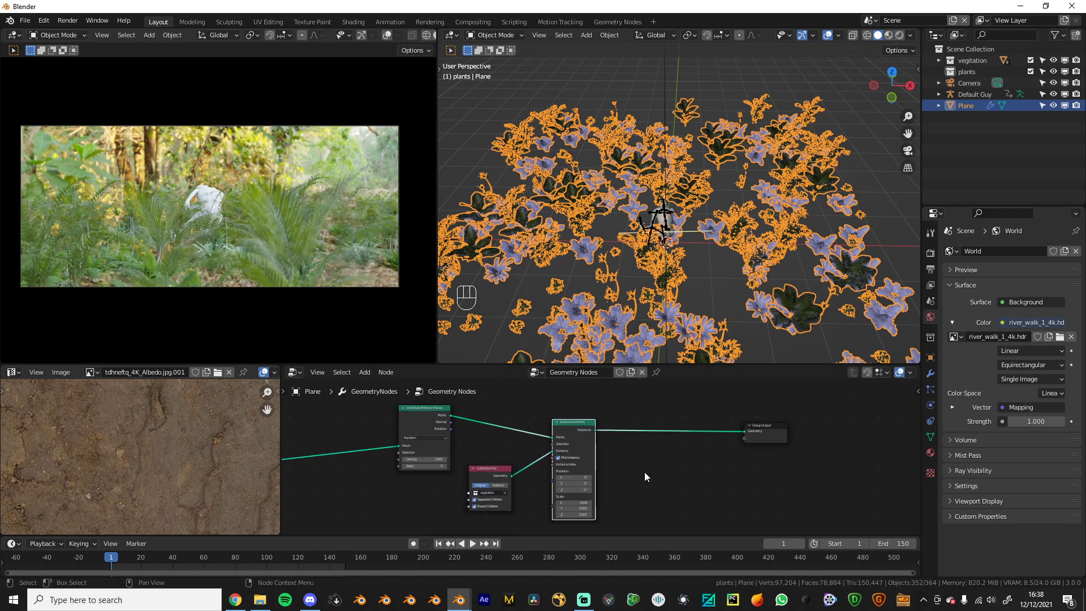
Add a Join Geometry node on the link between Instance on Points and Group Output
scroll(645, 476, up, 1)
key(ctrl+space)
text(joi)
key(Down)
key(Return)
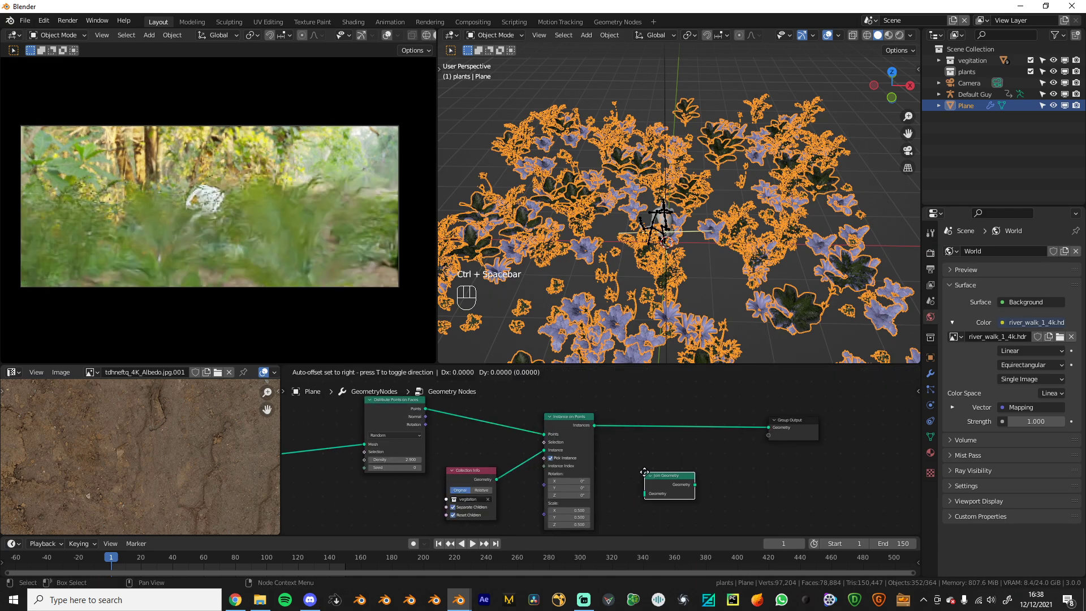
click(687, 432)
scroll(337, 492, down, 2)
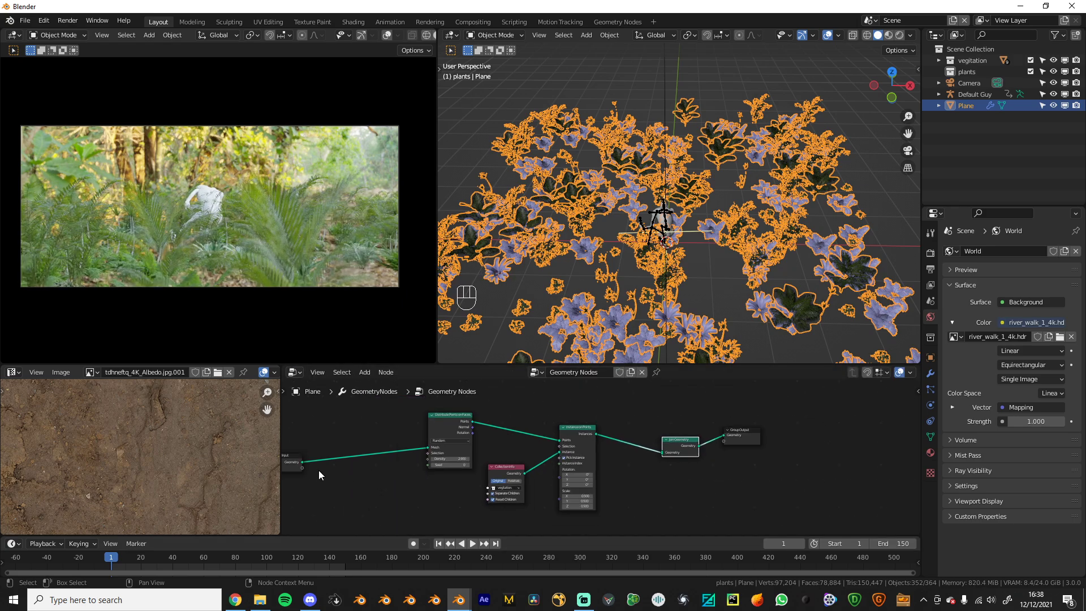
Connect the Geometry output of Group Input to the Join Geometry node and check the ground beneath the plants
drag(302, 463, 315, 466)
drag(620, 475, 679, 480)
key(KP_0)
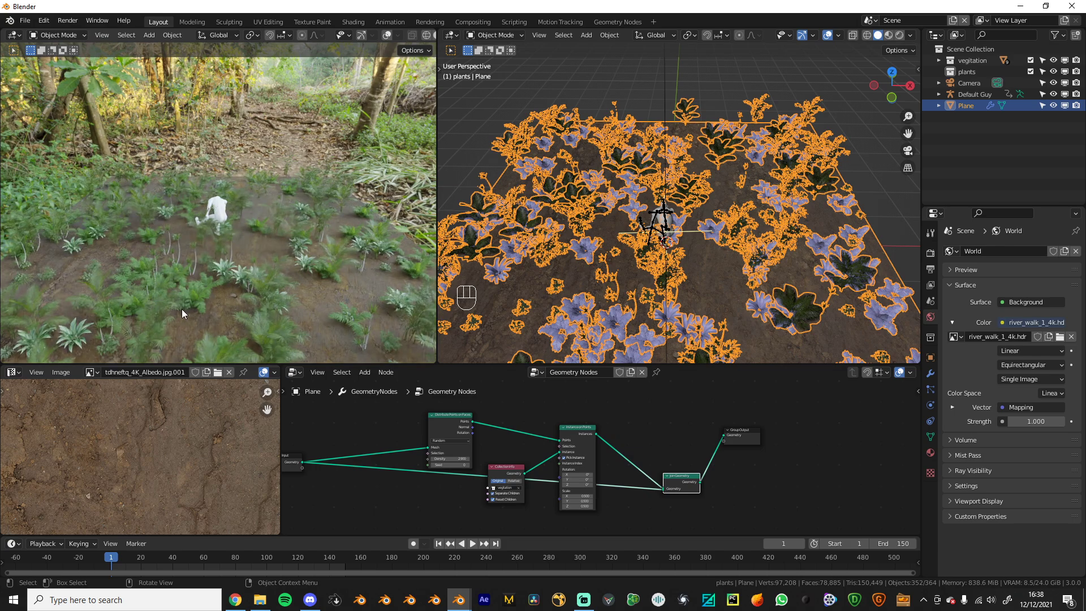
key(KP_0)
Move the distribution, collection and instancing nodes clear of the direct link from Group Input to Join Geometry
scroll(494, 488, up, 1)
drag(385, 397, 548, 486)
key(g)
click(596, 483)
click(595, 484)
scroll(622, 486, up, 2)
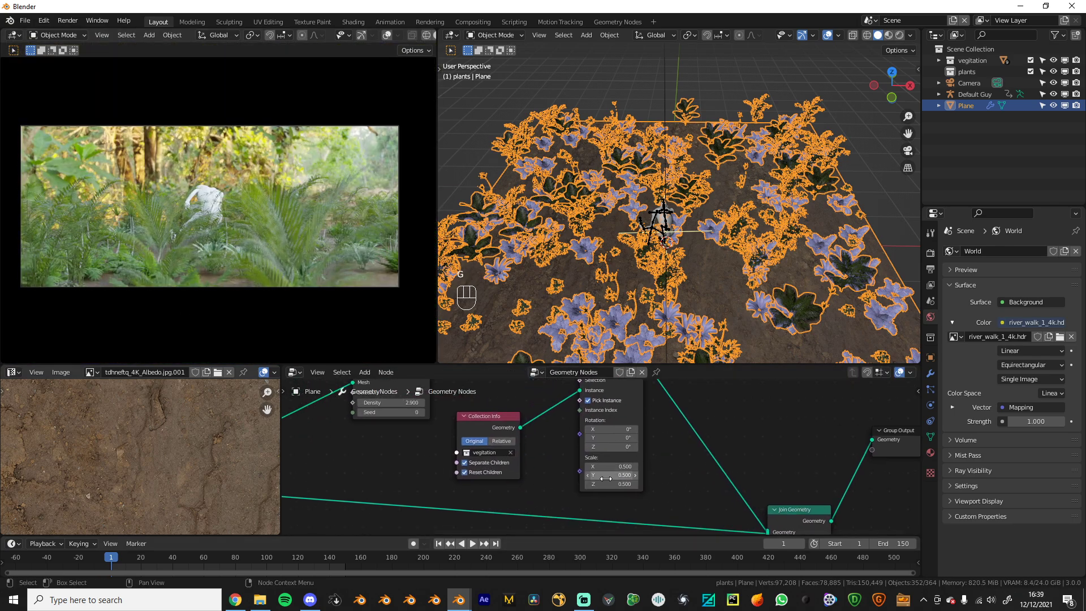
middle_drag(605, 475, 583, 484)
scroll(556, 481, down, 3)
middle_drag(430, 433, 547, 451)
scroll(548, 450, down, 1)
drag(538, 394, 507, 367)
drag(594, 467, 564, 431)
Turn Reset Children off and back on in the Collection Info node to compare the plant placement
click(588, 457)
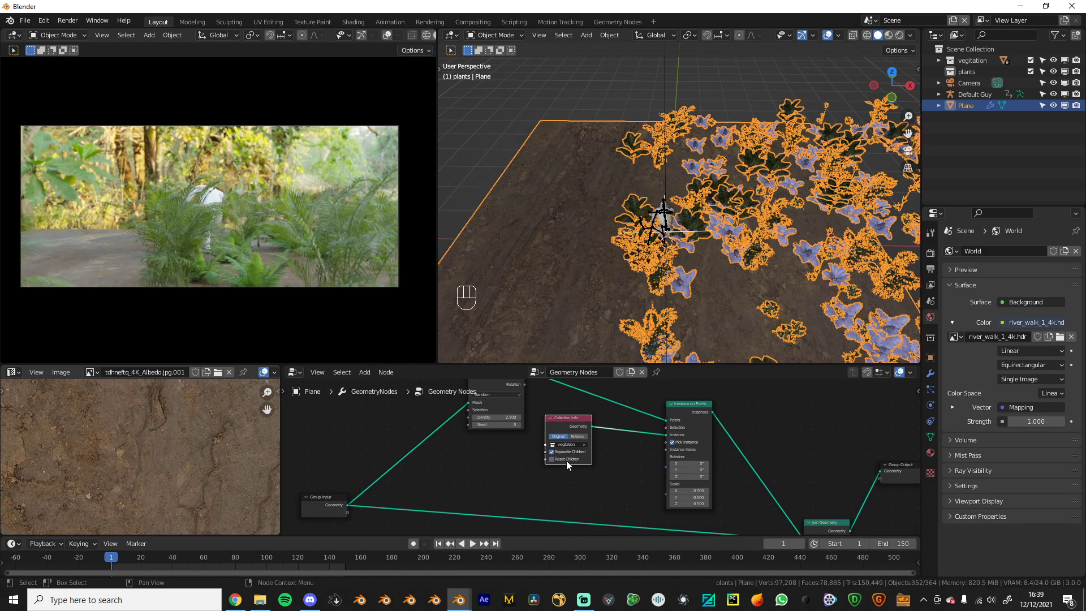
middle_drag(597, 451, 613, 480)
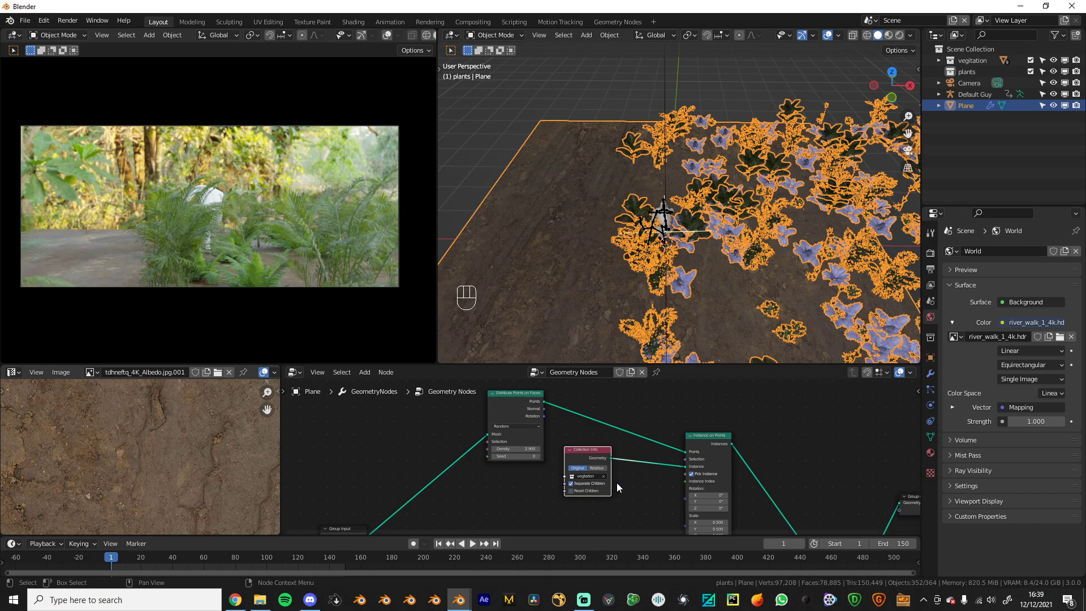
click(571, 491)
scroll(610, 487, down, 2)
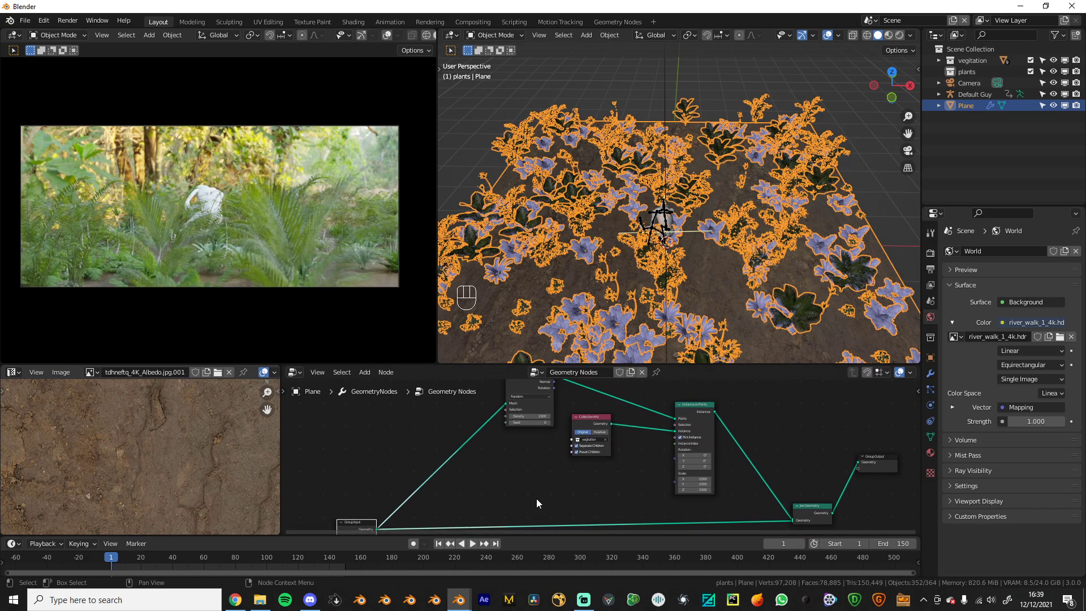
Link the Distribute Points on Faces node to the Rotation input of Instance on Points
scroll(622, 487, up, 3)
mouse_move(724, 466)
mouse_down()
mouse_move(769, 466)
mouse_move(735, 466)
mouse_up()
right_click(724, 466)
middle_drag(657, 422, 559, 501)
scroll(568, 452, down, 1)
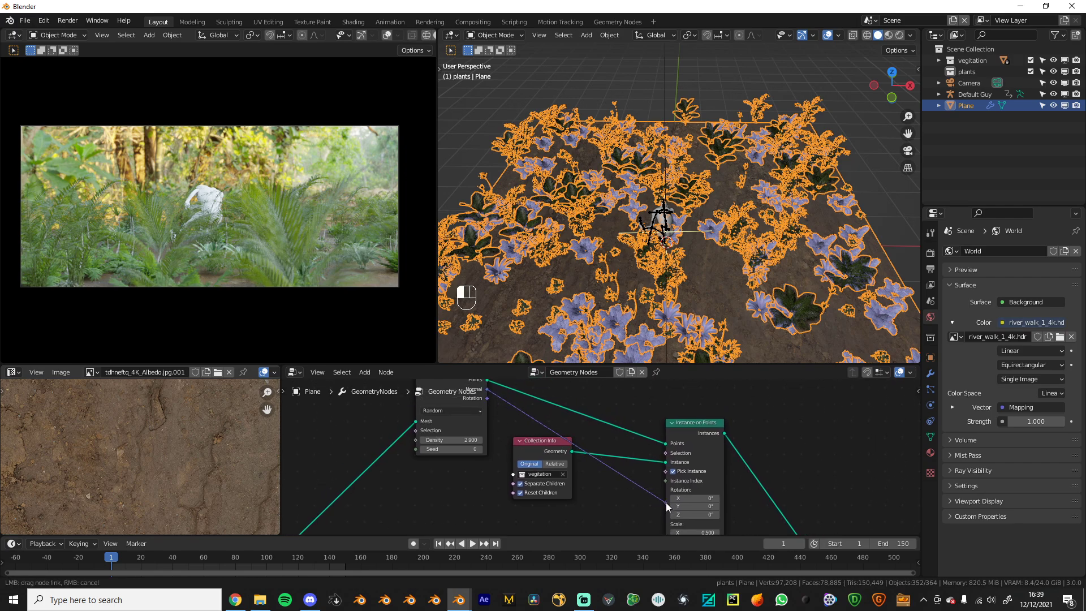
drag(667, 507, 666, 490)
middle_drag(637, 294, 634, 321)
scroll(636, 328, up, 1)
middle_drag(605, 527, 637, 475)
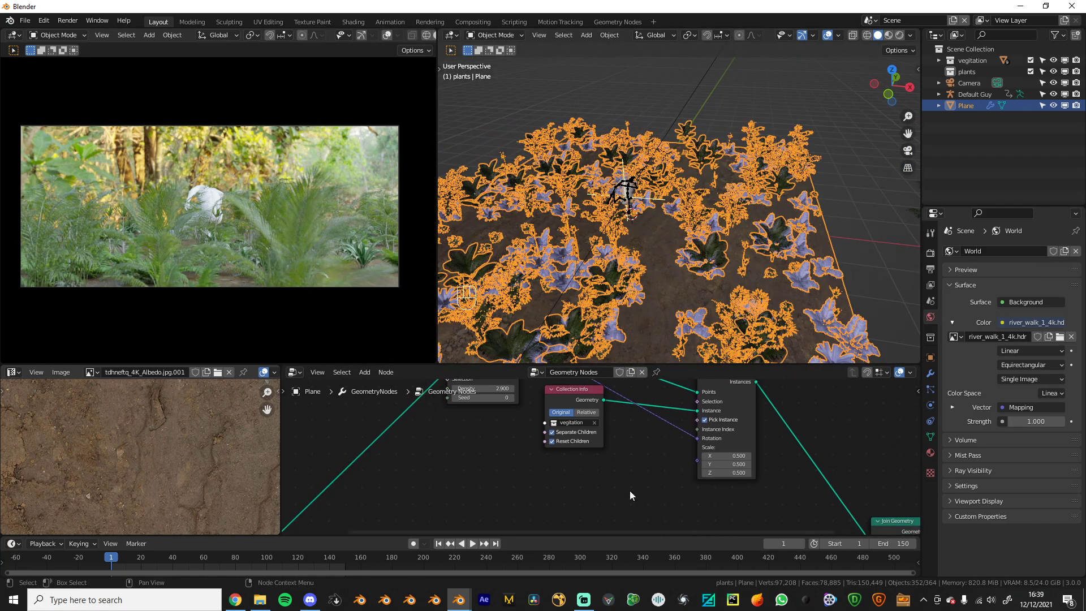
Insert a Rotate Euler node on the rotation link leading into Instance on Points
key(ctrl+space)
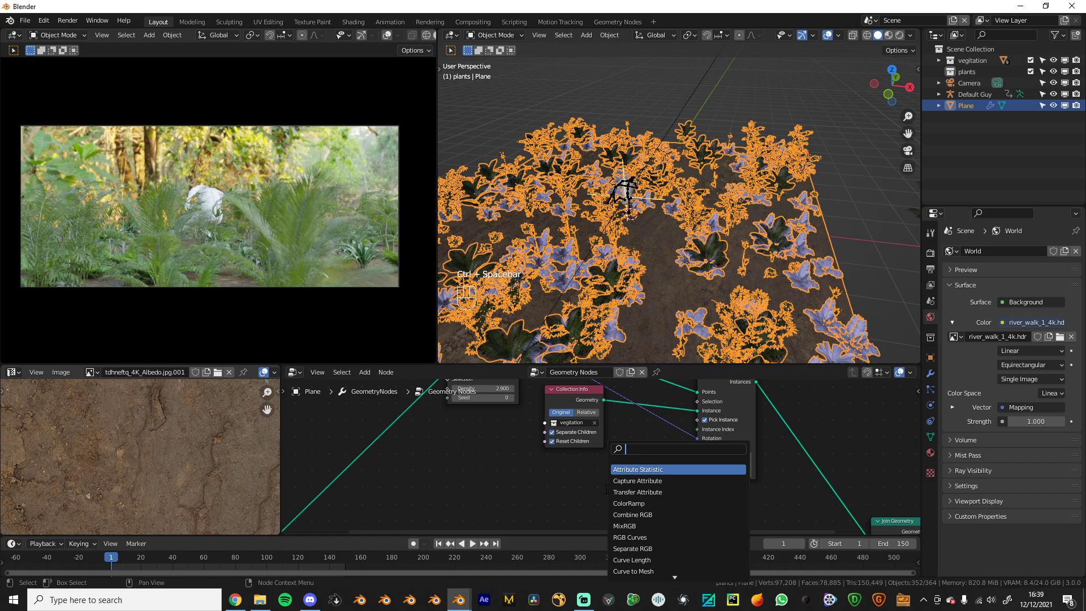
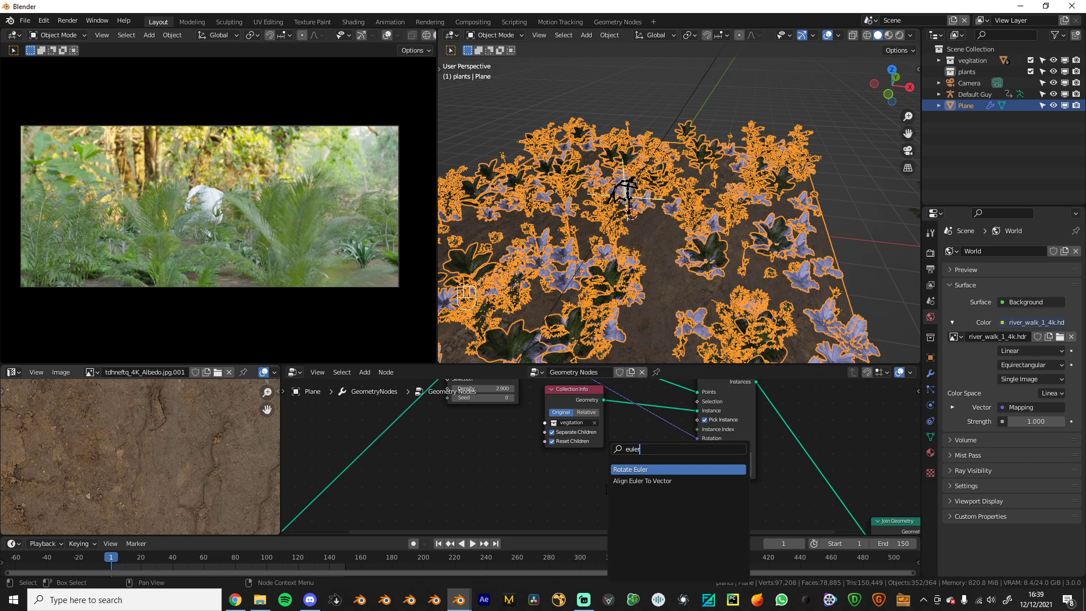
click(630, 481)
click(655, 420)
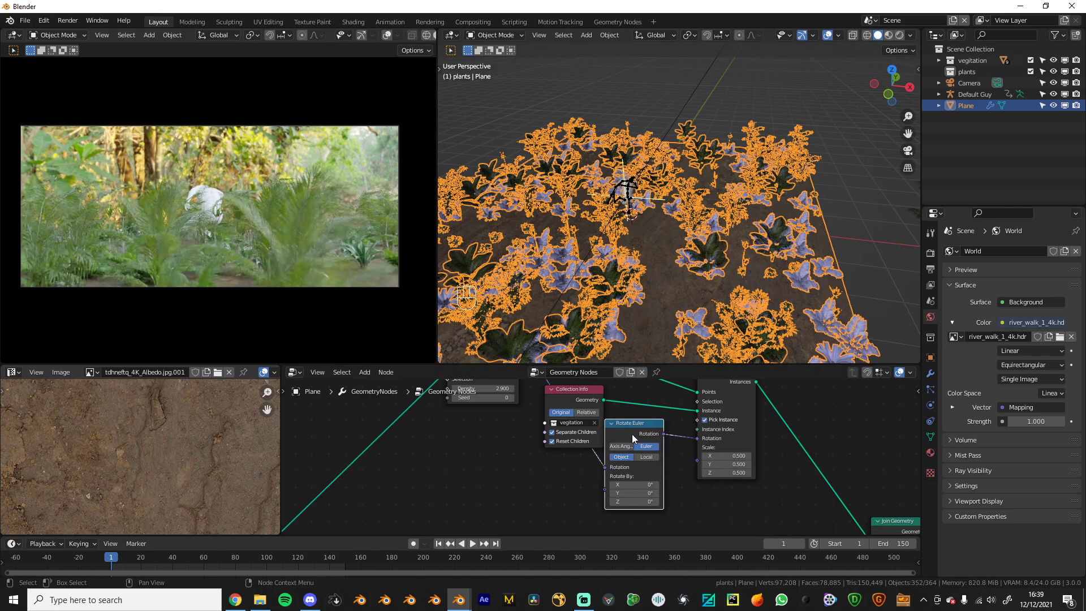
drag(632, 435, 600, 451)
Switch the Rotate Euler node to Axis Angle, keeping the Object space
scroll(604, 476, up, 3)
middle_drag(604, 477, 631, 454)
right_click(617, 485)
drag(607, 485, 618, 495)
right_click(618, 495)
click(609, 436)
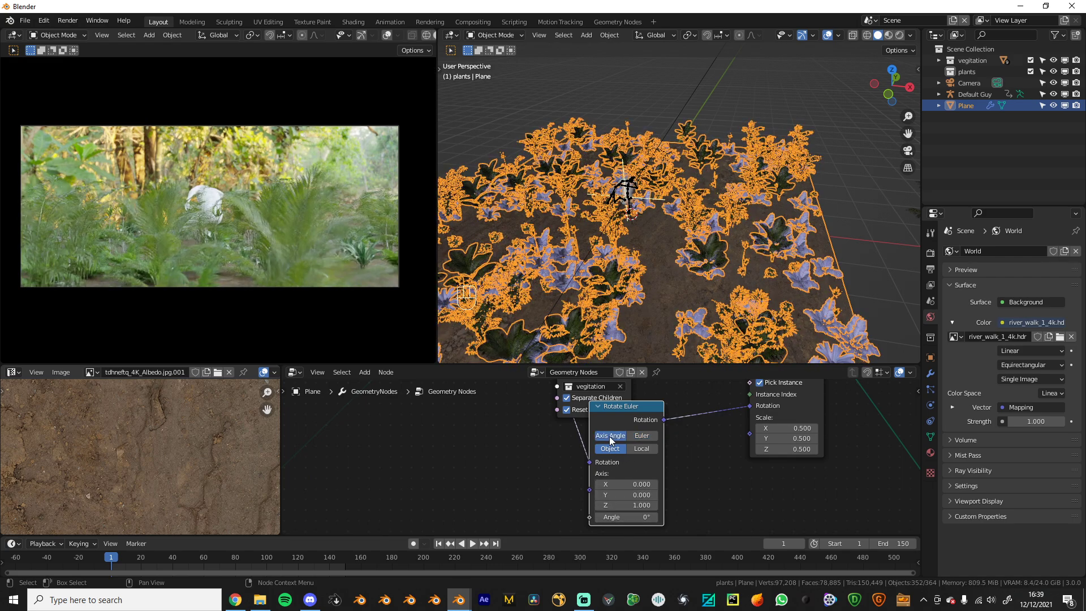
Add a Random Value node and connect its Value output to the Angle input of Rotate Euler
middle_drag(509, 491, 584, 455)
key(ctrl+space)
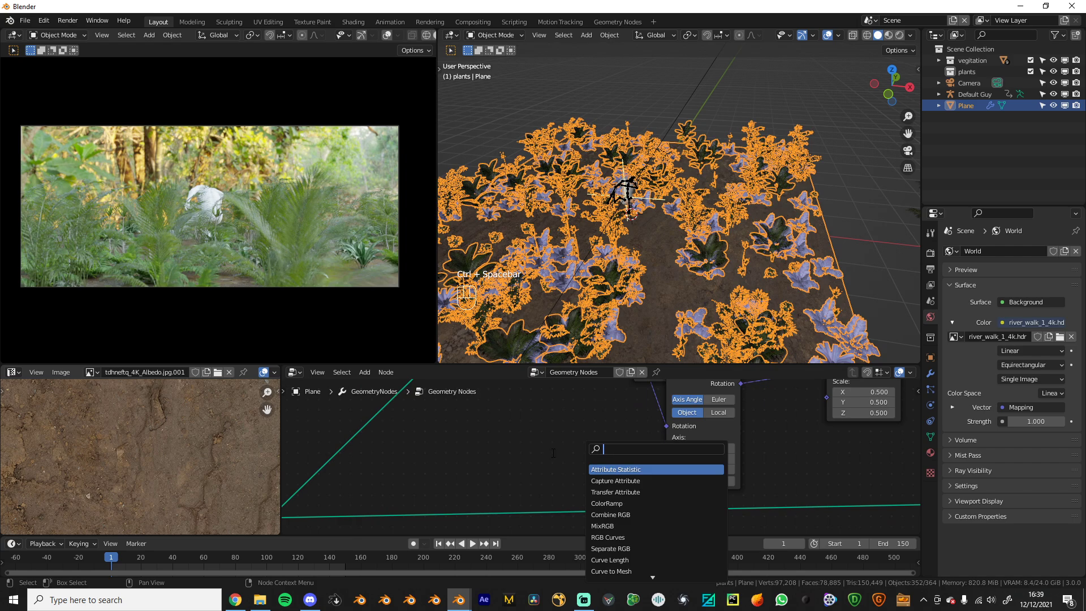
text(random)
key(Return)
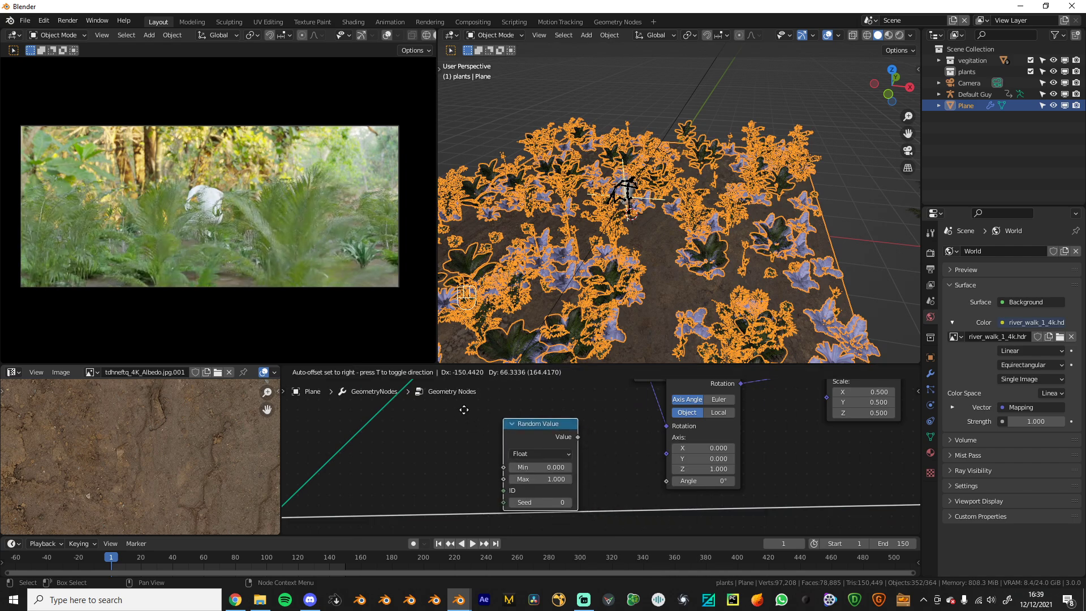
click(537, 420)
drag(553, 418, 666, 481)
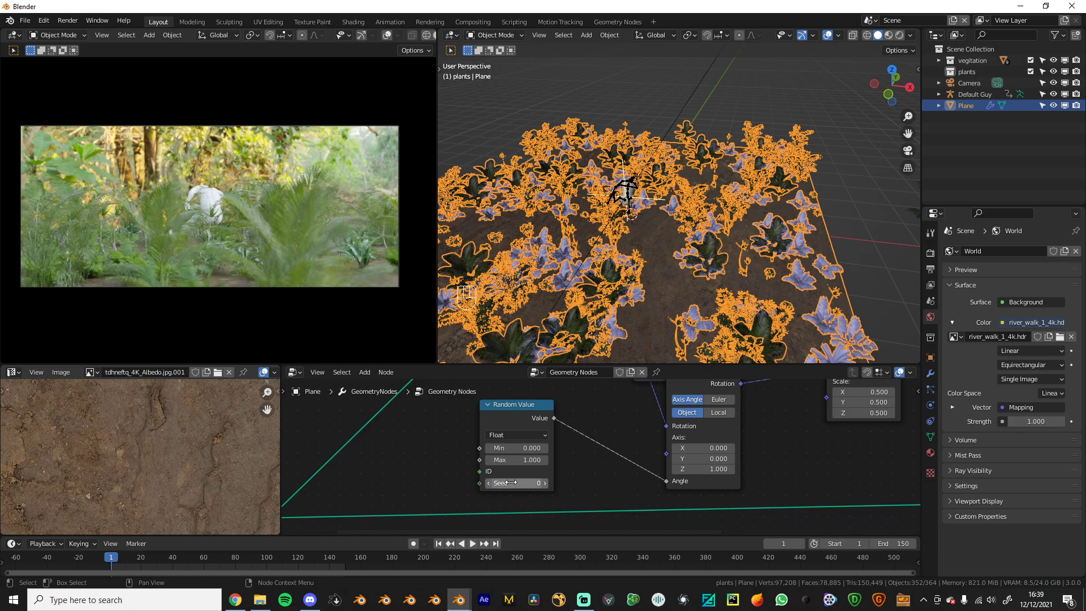
Set the Random Value node's range to Min 5.4 and Max 15.1
click(516, 459)
text(2.7)
key(Return)
drag(516, 460, 552, 476)
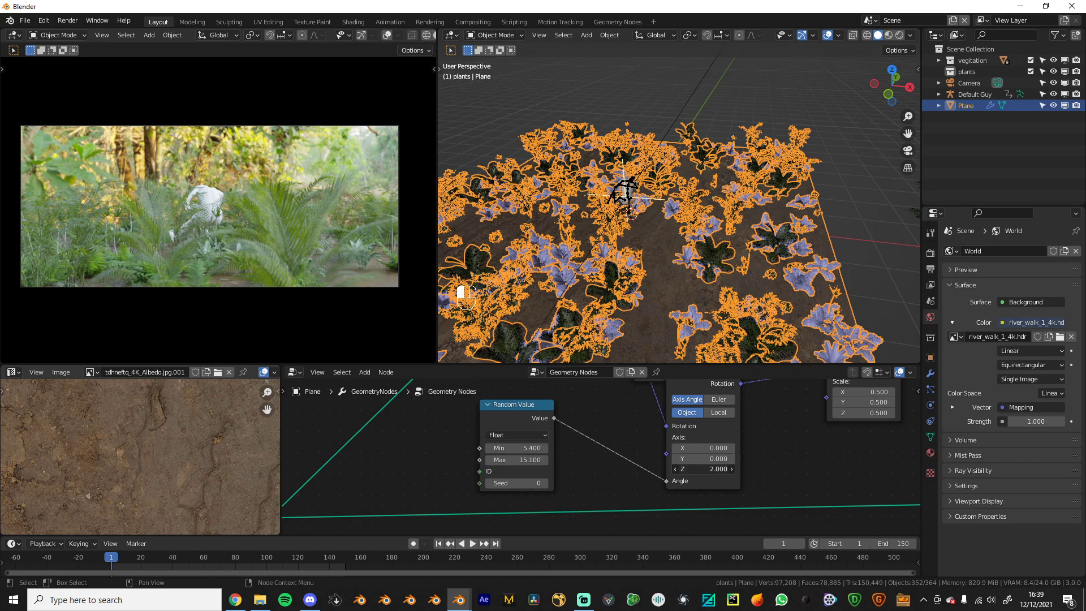
Try out different Axis values on the Rotate Euler node to see how the plants turn
mouse_move(701, 448)
mouse_down()
mouse_move(713, 448)
mouse_move(695, 448)
mouse_up()
scroll(619, 457, up, 1)
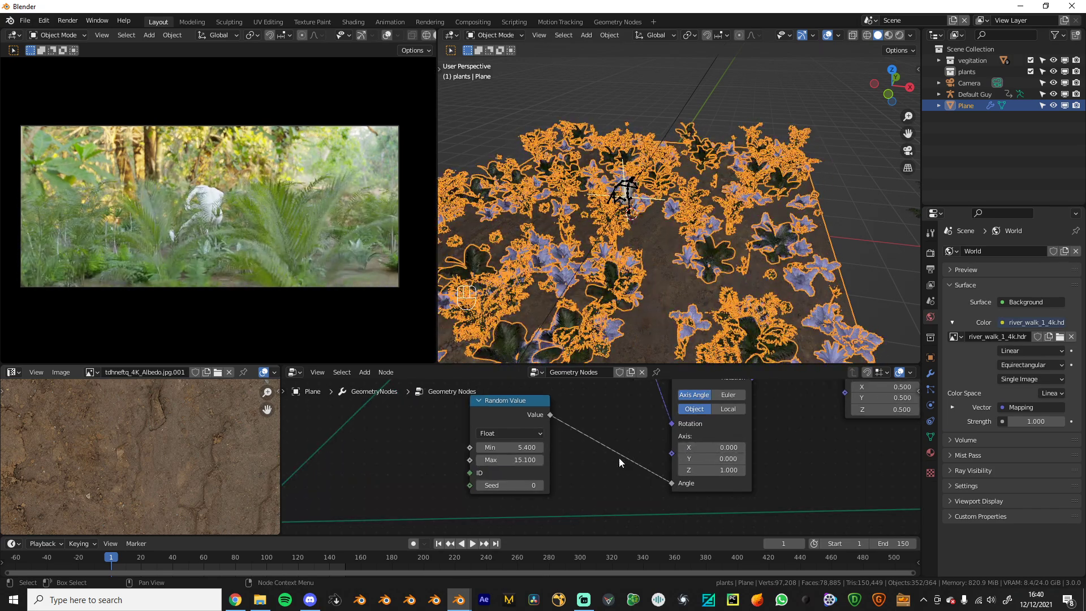
middle_drag(604, 442, 605, 448)
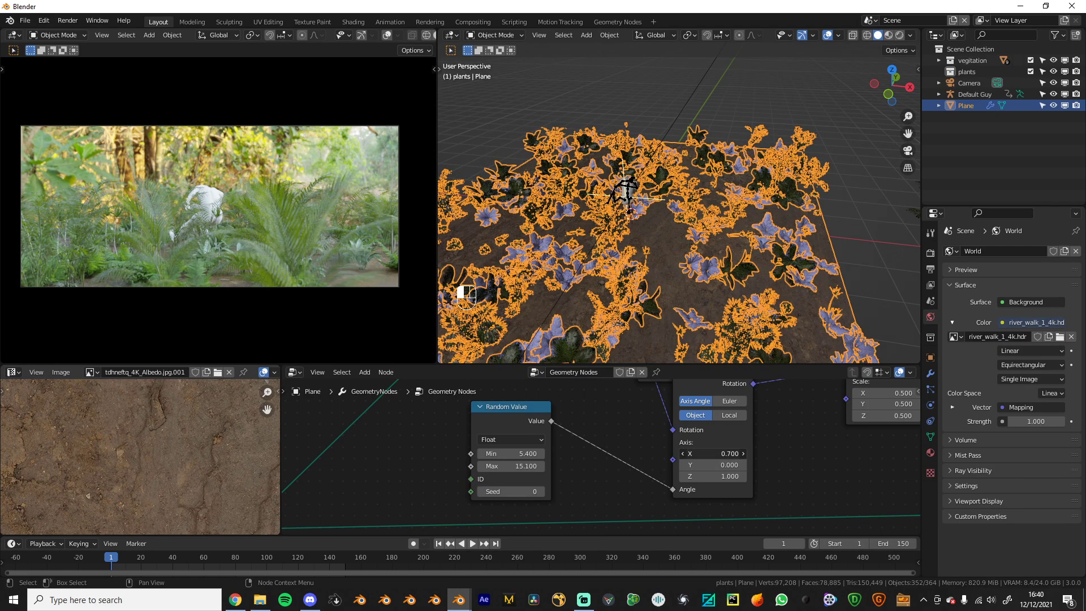
Move Random Value aside, add a Combine XYZ node and connect its Vector output to the Axis input of Rotate Euler
drag(551, 422, 608, 435)
drag(516, 426, 411, 444)
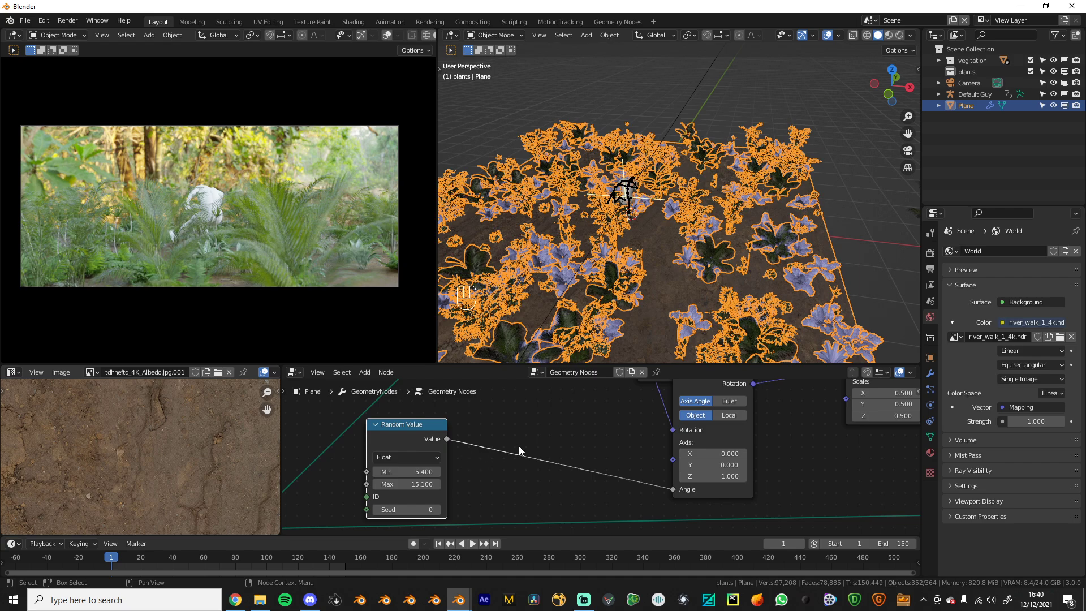
key(ctrl+space)
text(com)
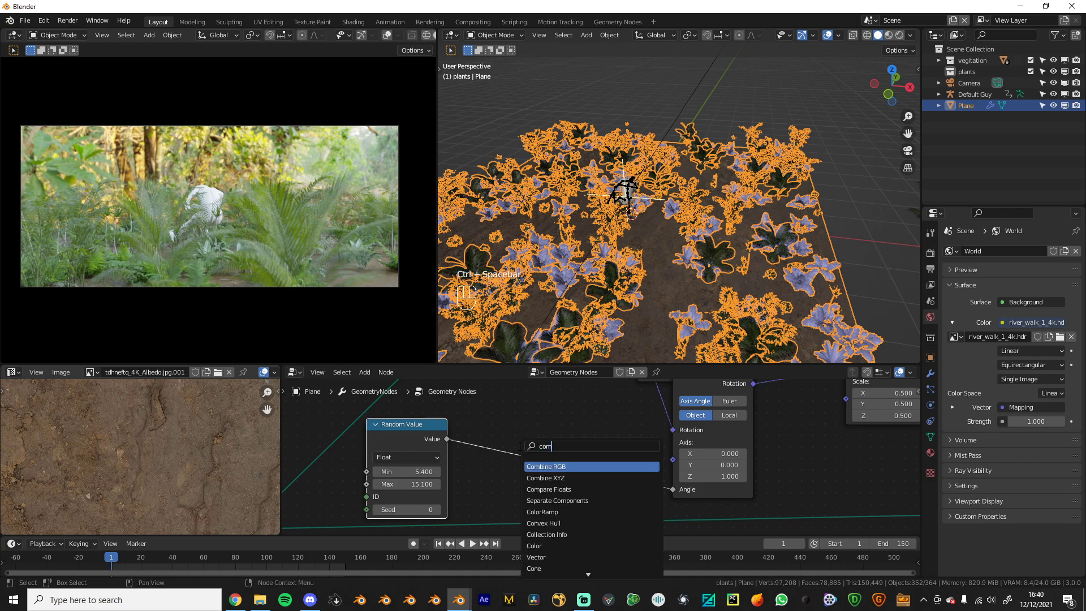
text(bine)
click(546, 478)
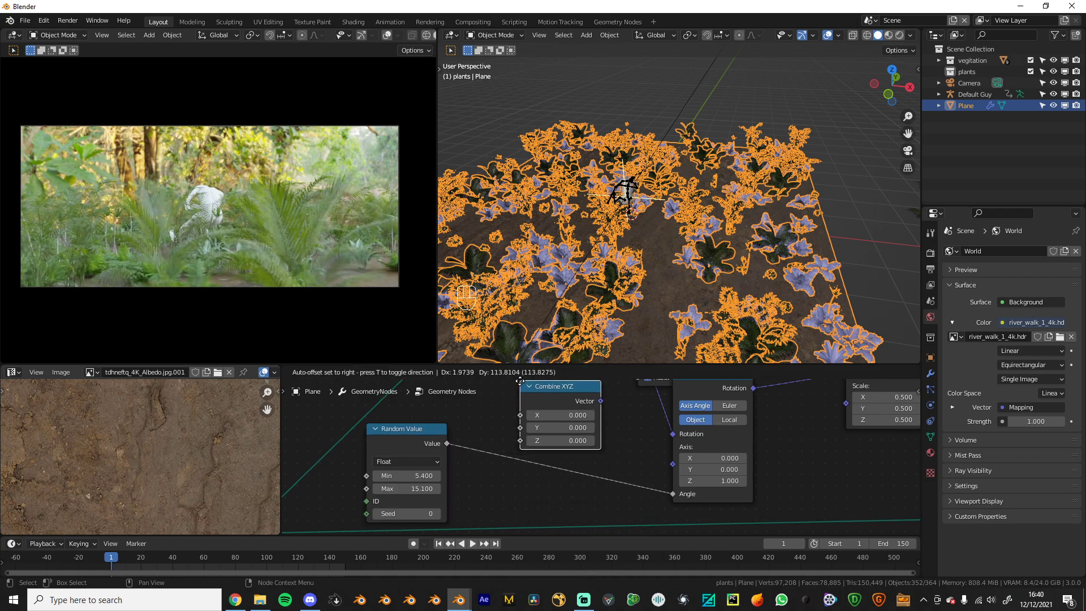
click(567, 416)
drag(601, 406, 673, 501)
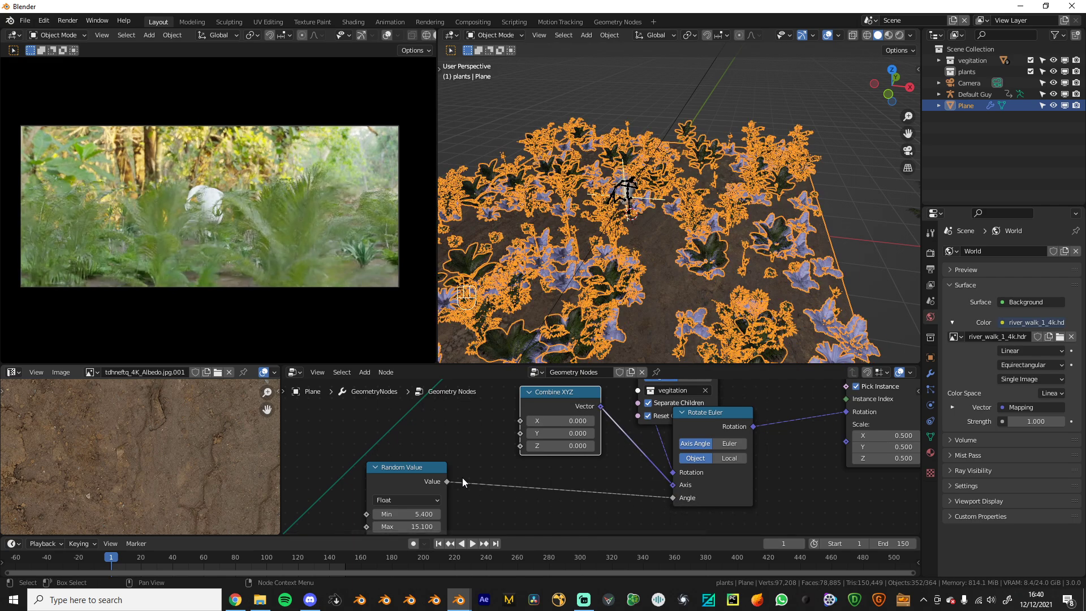
Connect the Random Value output to the X input of Combine XYZ and space the nodes apart
drag(447, 481, 521, 446)
scroll(547, 456, up, 2)
middle_drag(622, 348, 647, 266)
drag(499, 443, 499, 412)
scroll(482, 420, down, 2)
middle_drag(481, 420, 540, 436)
drag(453, 478, 416, 478)
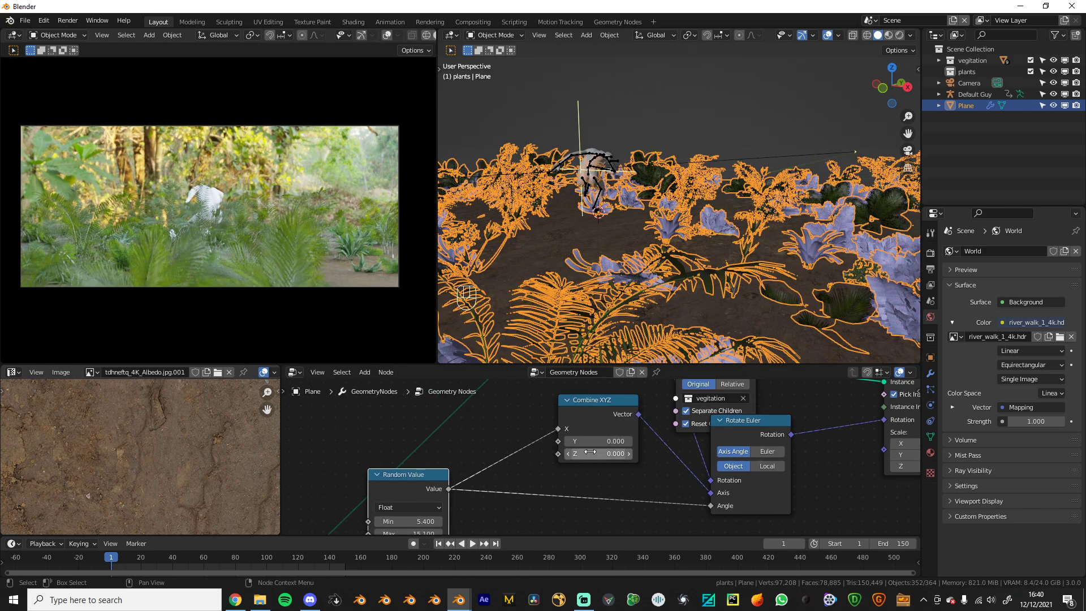
click(591, 408)
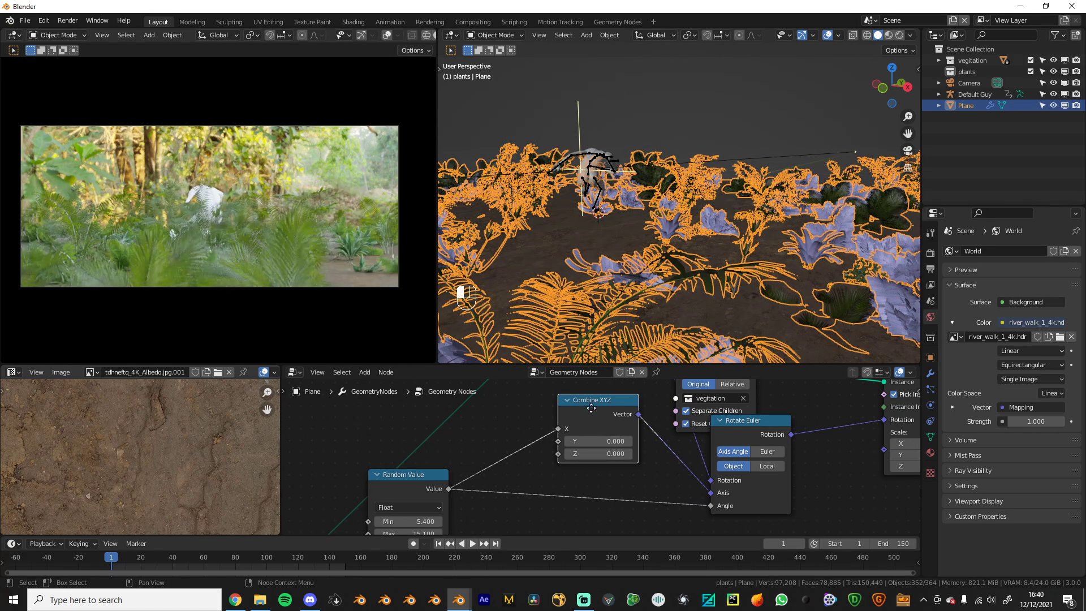
drag(591, 408, 616, 423)
middle_drag(485, 483, 532, 466)
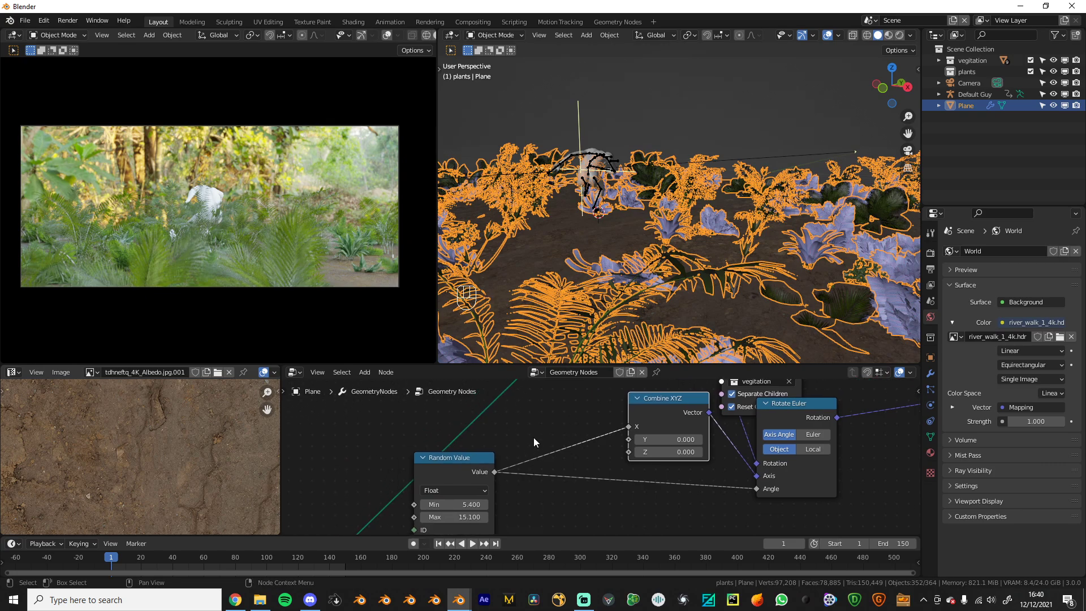
Add a Clamp node on the link between Random Value and Combine XYZ
key(ctrl+r)
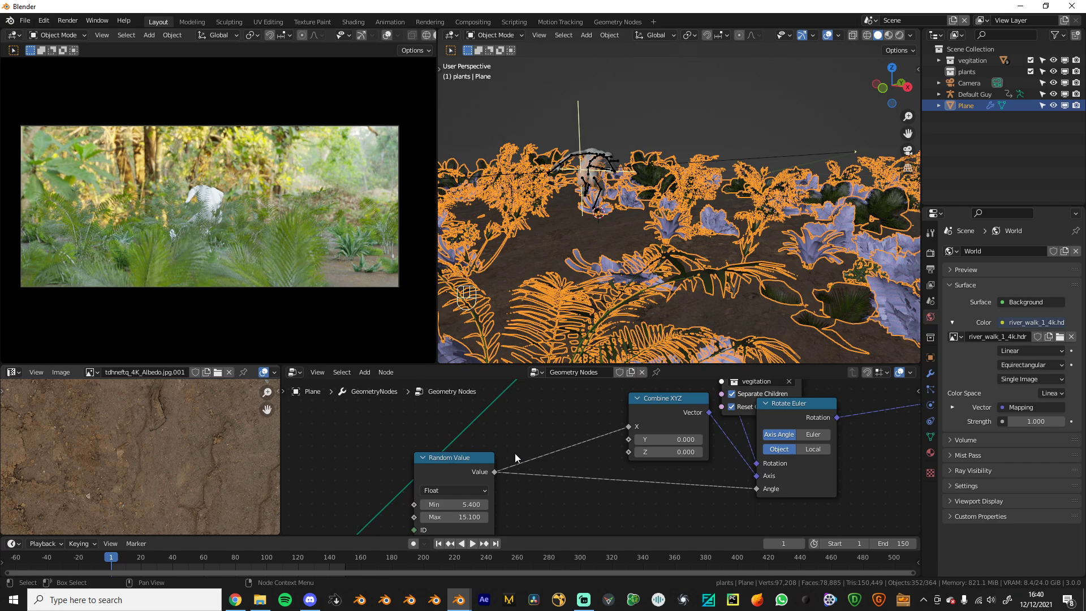
key(ctrl+space)
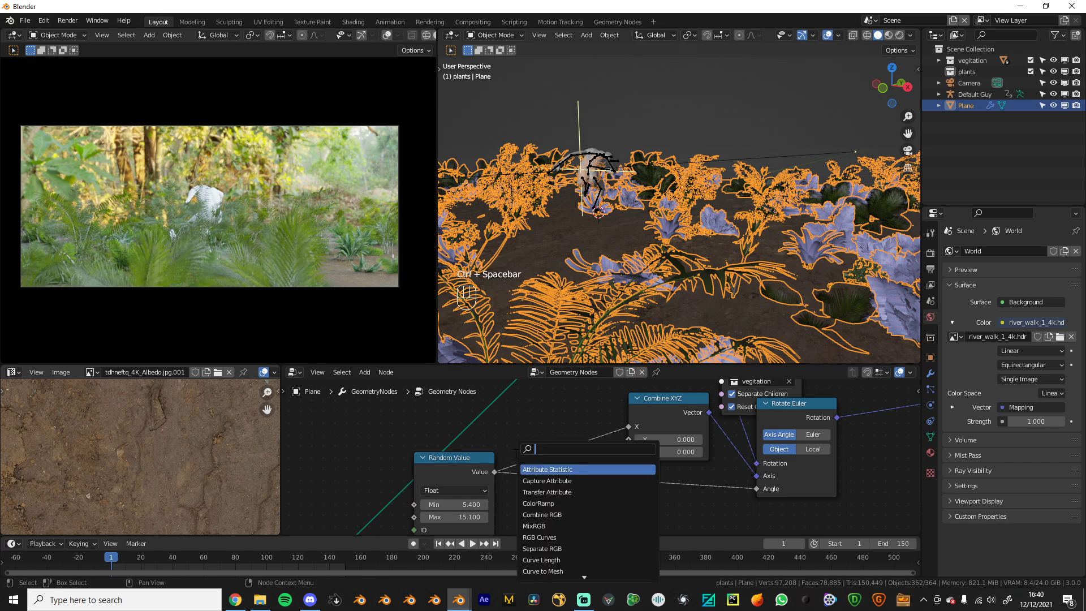
key(Tab)
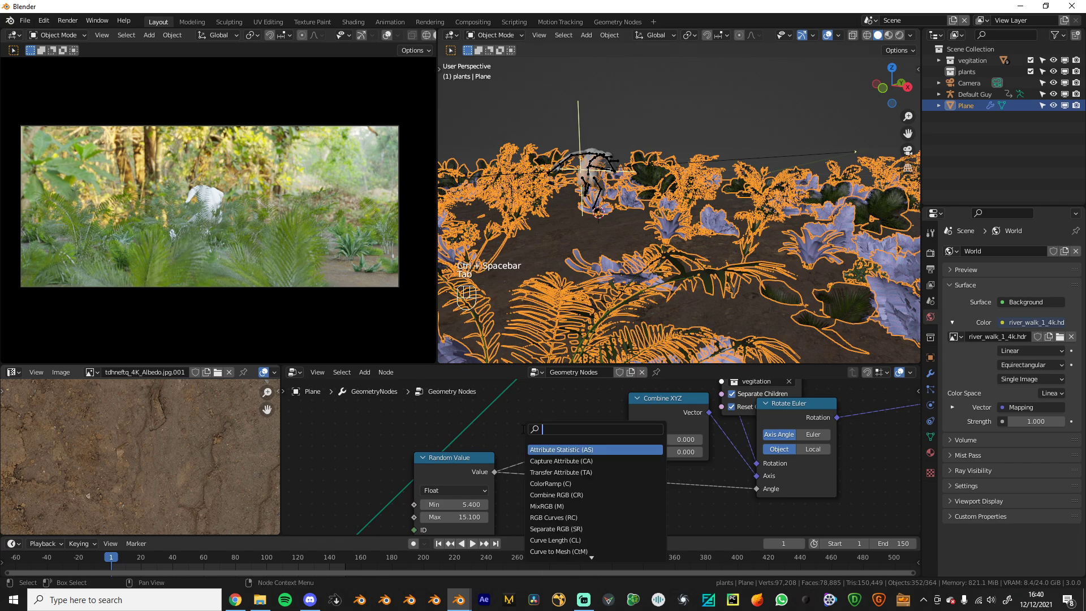
text(float)
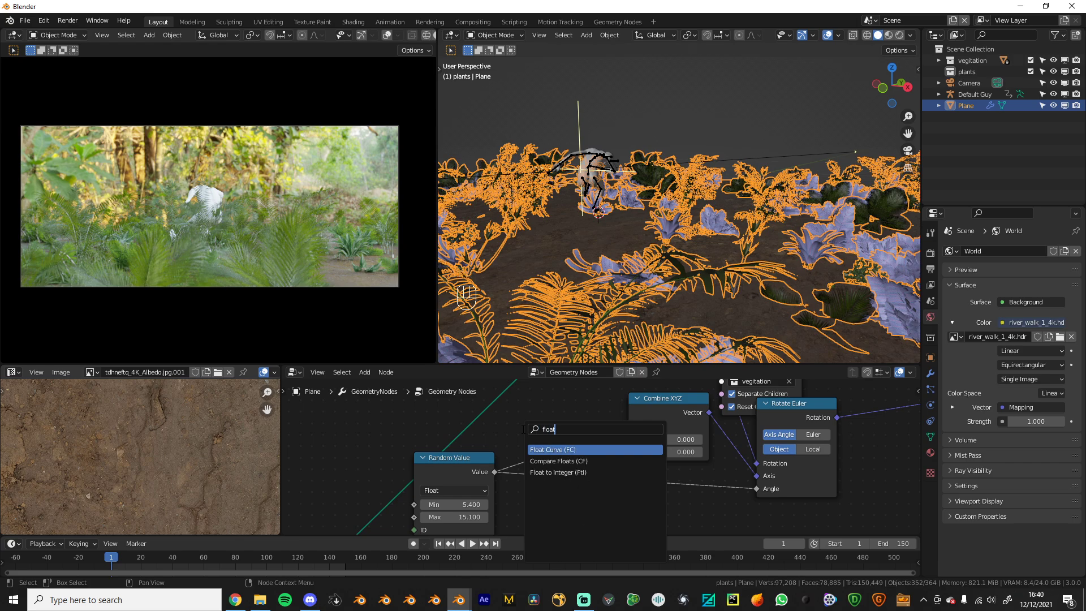
key(BackSpace)
key(BackSpace)
key(BackSpace)
key(BackSpace)
key(BackSpace)
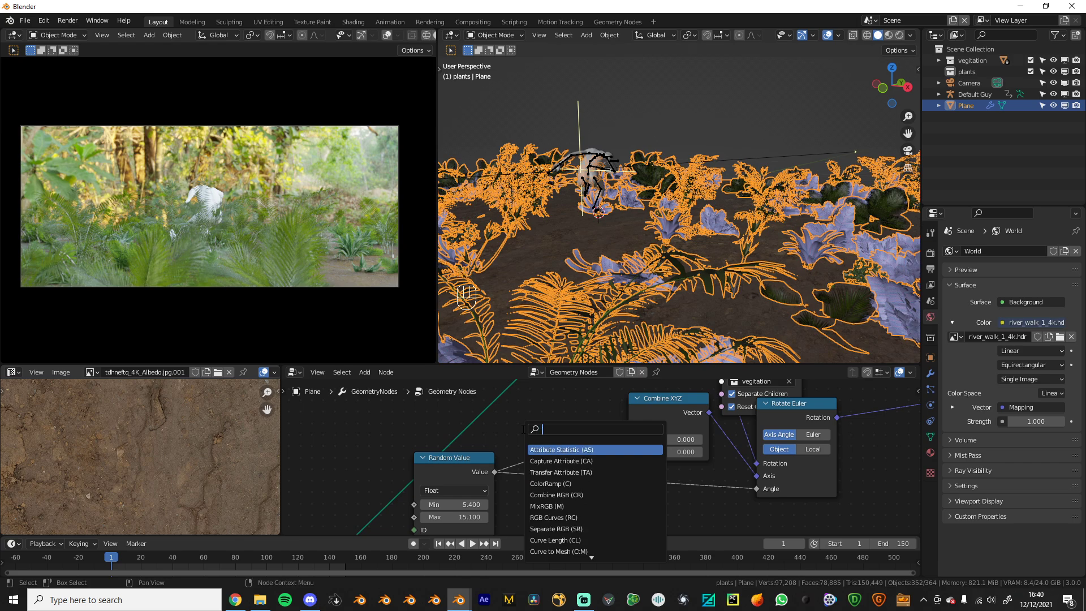
text(clamp)
key(Return)
click(522, 432)
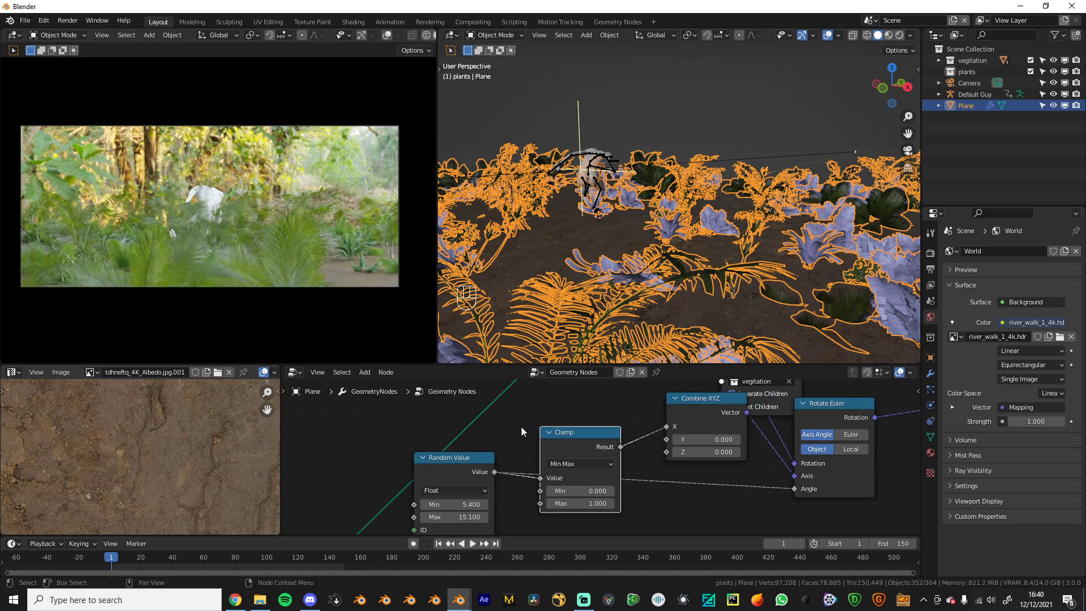
mouse_move(586, 507)
mouse_down()
mouse_move(552, 507)
mouse_move(574, 508)
mouse_up()
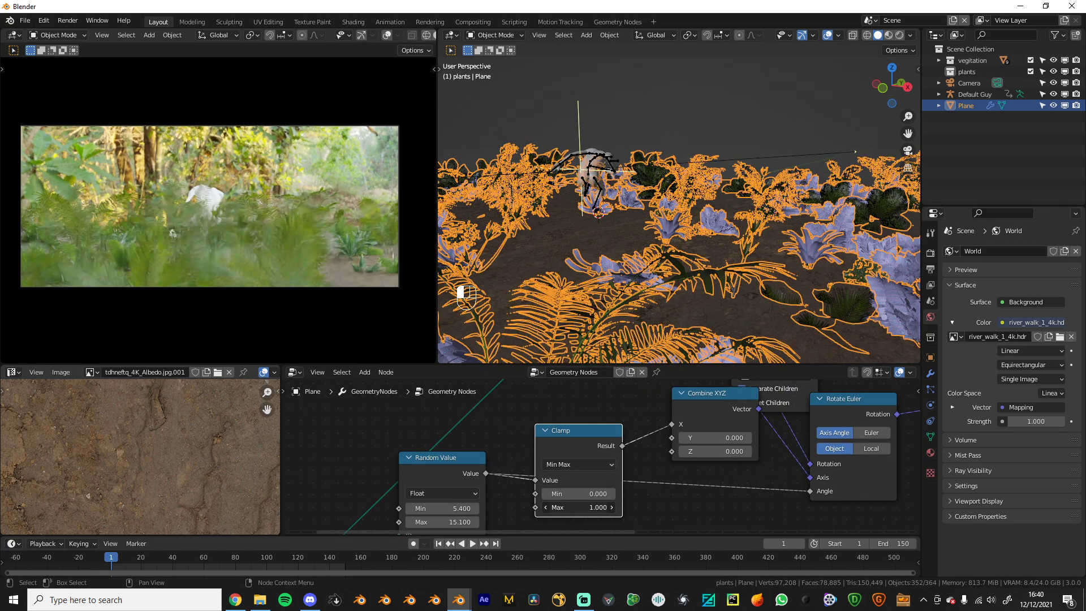
Delete the Clamp and Combine XYZ nodes and reposition Rotate Euler below the vegitation collection node
key(x)
key(x)
scroll(566, 456, down, 2)
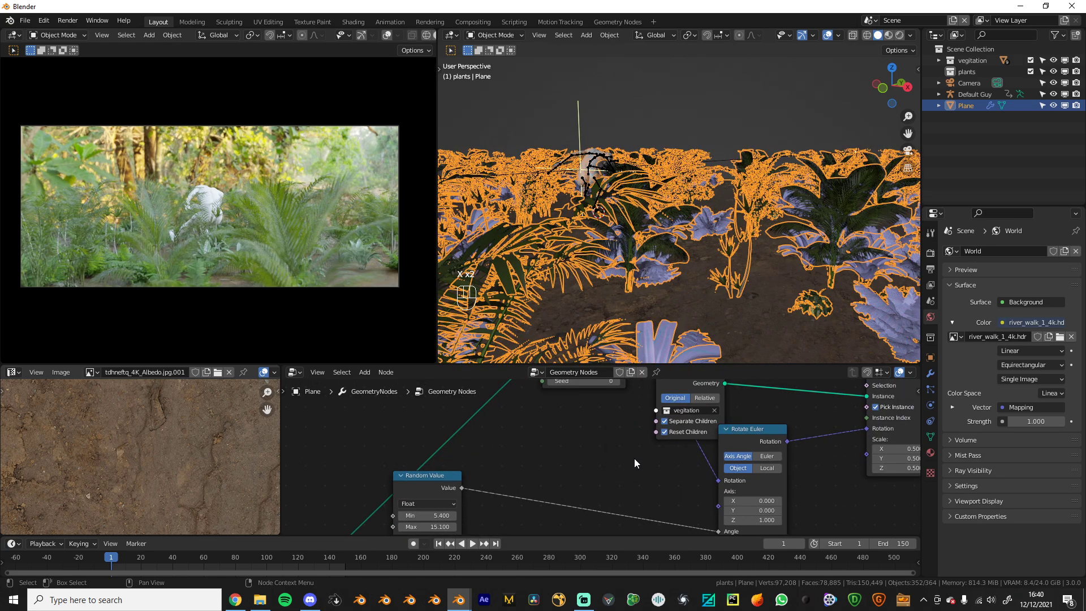
scroll(632, 451, down, 2)
drag(700, 446, 648, 454)
drag(652, 389, 660, 388)
scroll(616, 464, down, 3)
middle_drag(618, 474, 640, 457)
scroll(640, 457, down, 4)
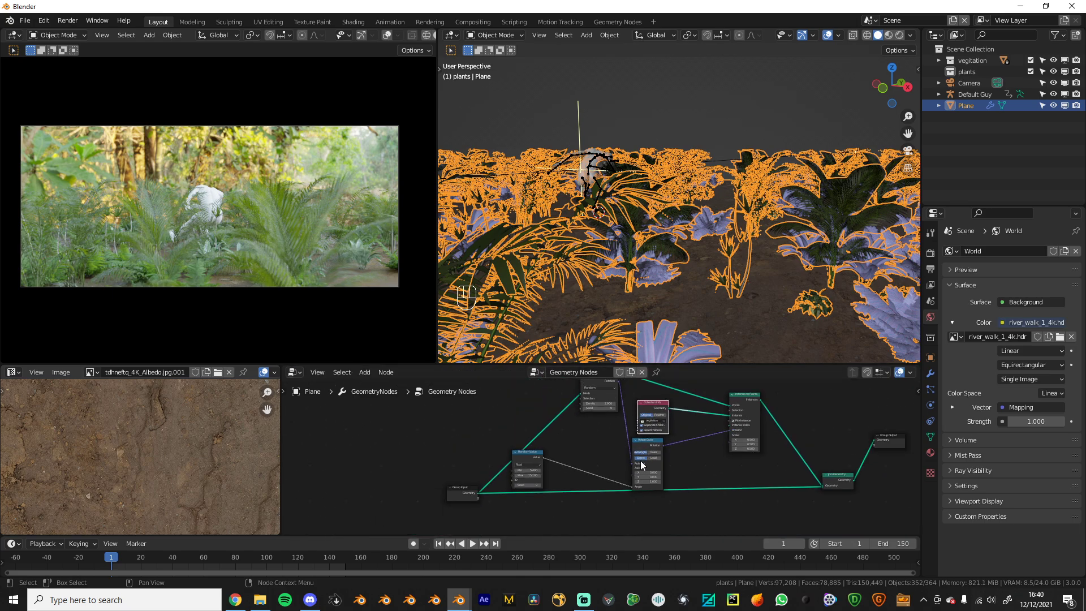
scroll(646, 488, up, 3)
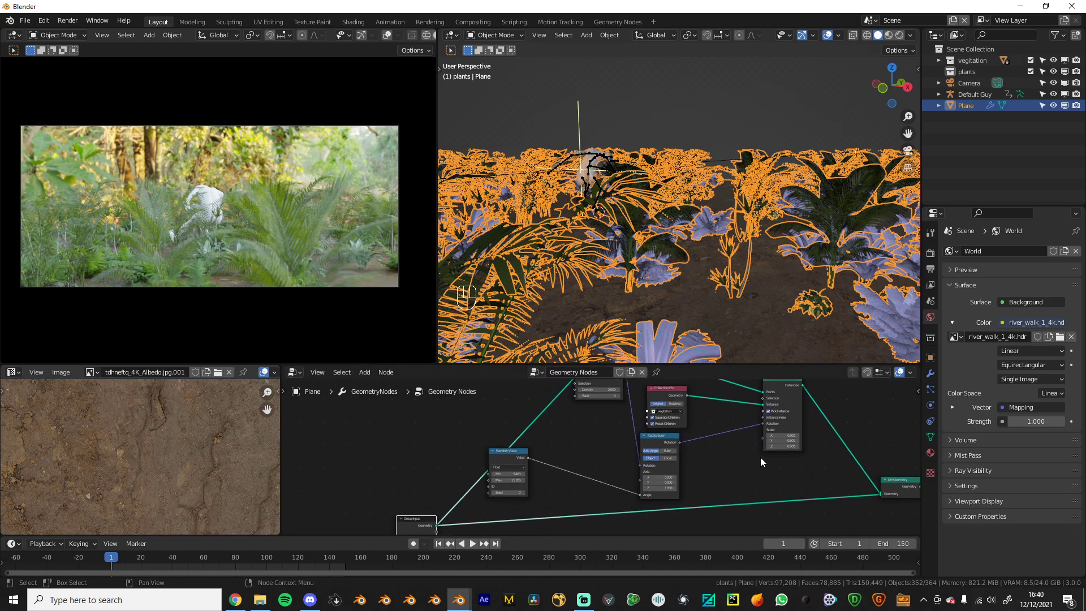
drag(656, 438, 632, 427)
Duplicate the Random Value node and connect the copy's Value output to the Scale input of the instancing node
click(474, 453)
key(shift+d)
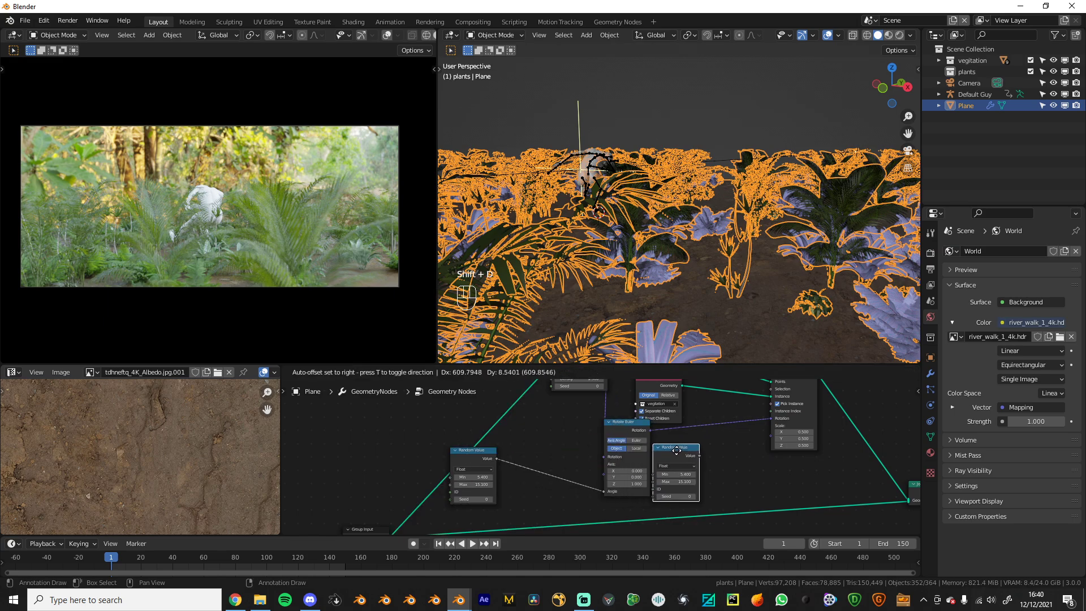
click(690, 449)
scroll(688, 452, up, 3)
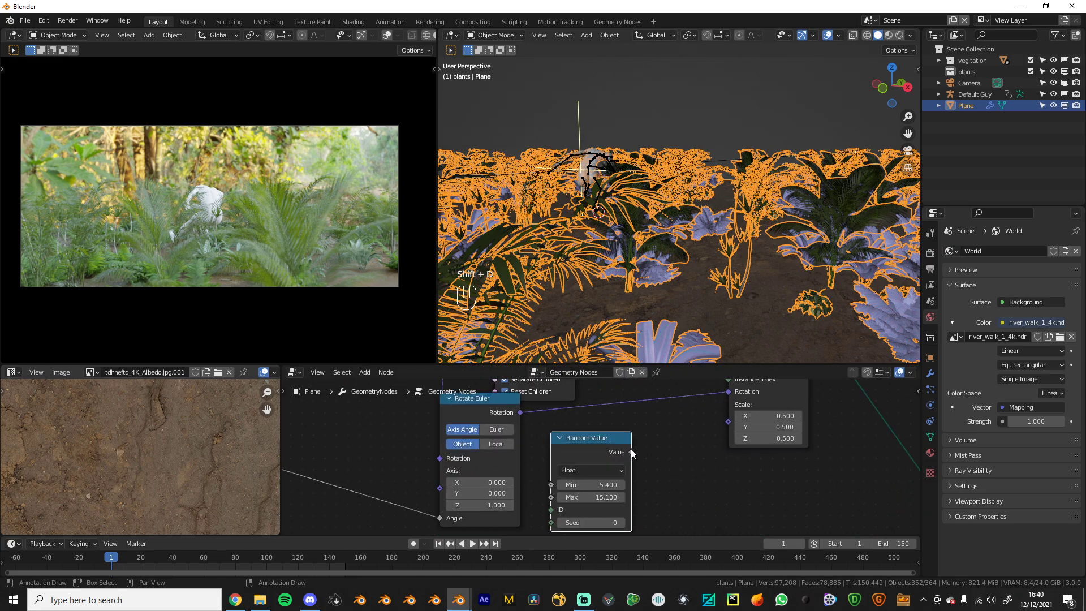
drag(632, 452, 727, 422)
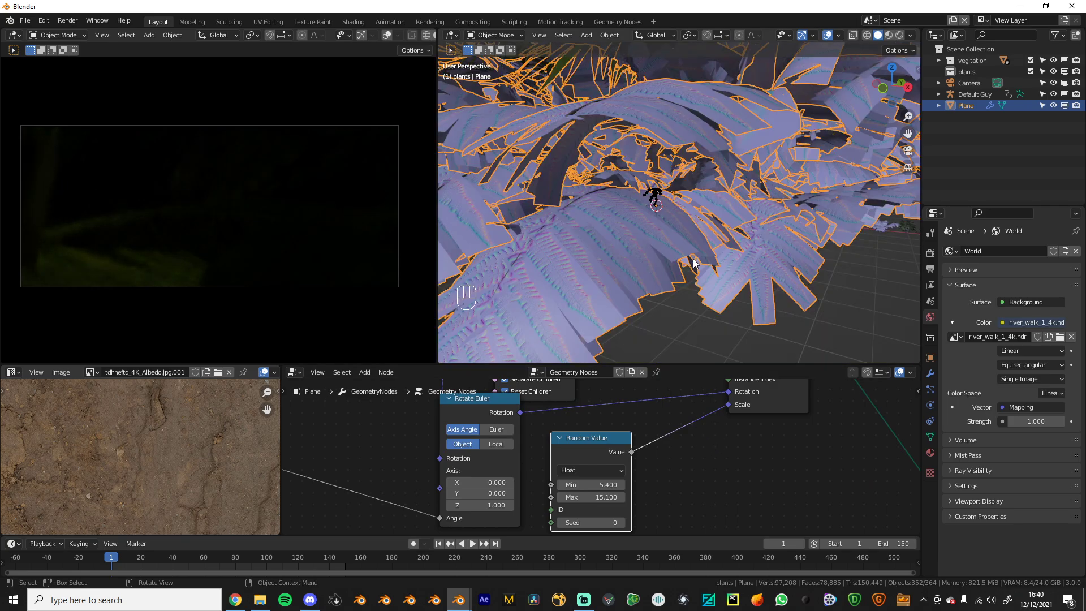
Set the scale Random Value's range to Min 0 and Max 1
scroll(694, 259, down, 3)
drag(590, 486, 623, 487)
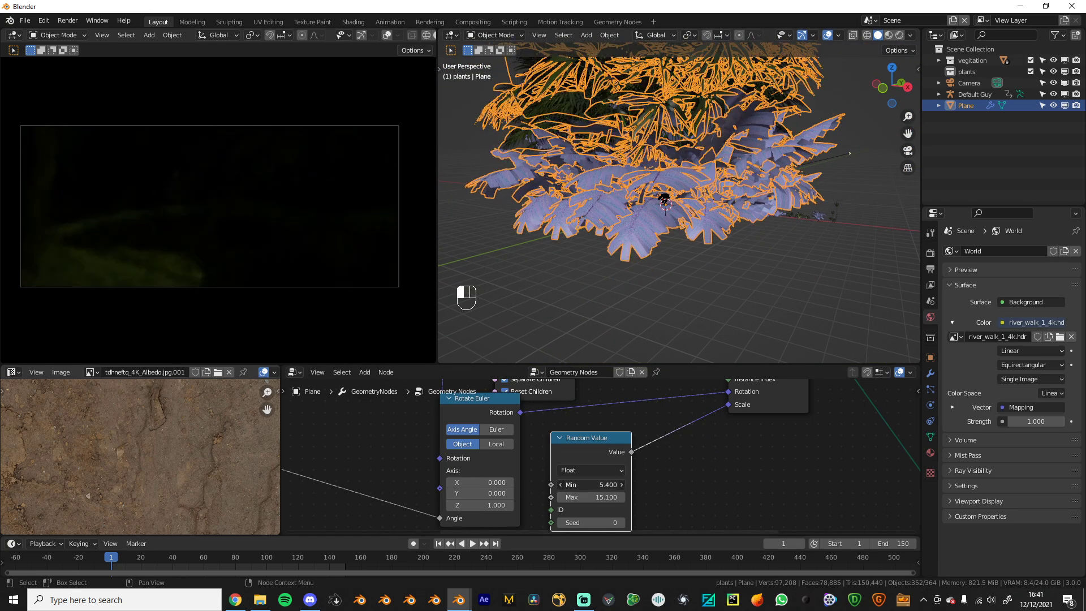
text(0)
key(Return)
double_click(591, 497)
text(1)
key(Return)
scroll(708, 235, up, 8)
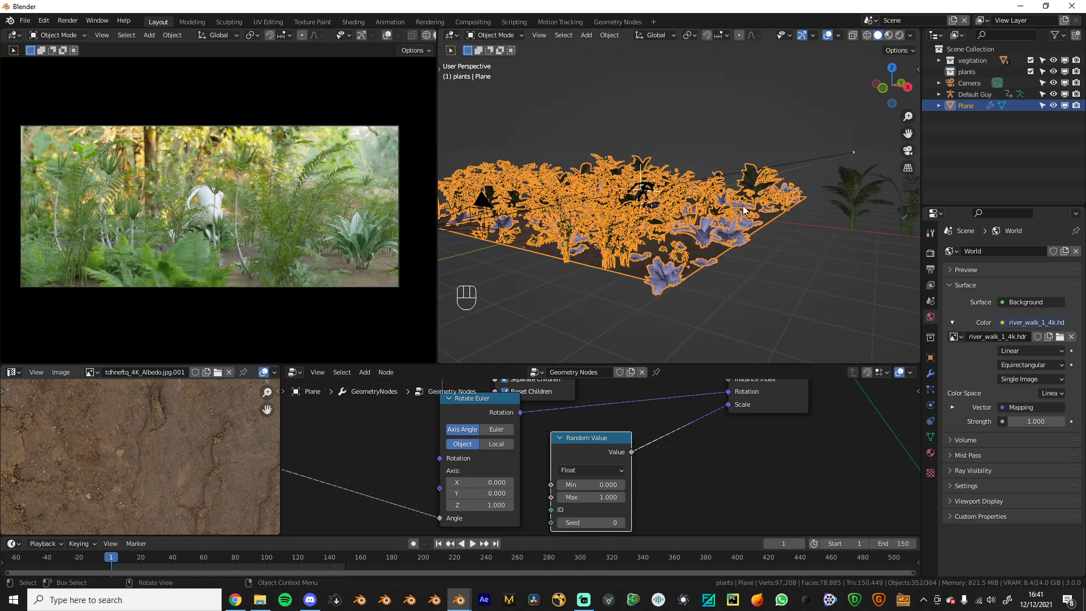
Set the plant scale range on the duplicated Random Value node to Min 0.5 and Max 0.9
middle_drag(713, 229, 728, 229)
scroll(728, 229, down, 5)
drag(613, 497, 586, 497)
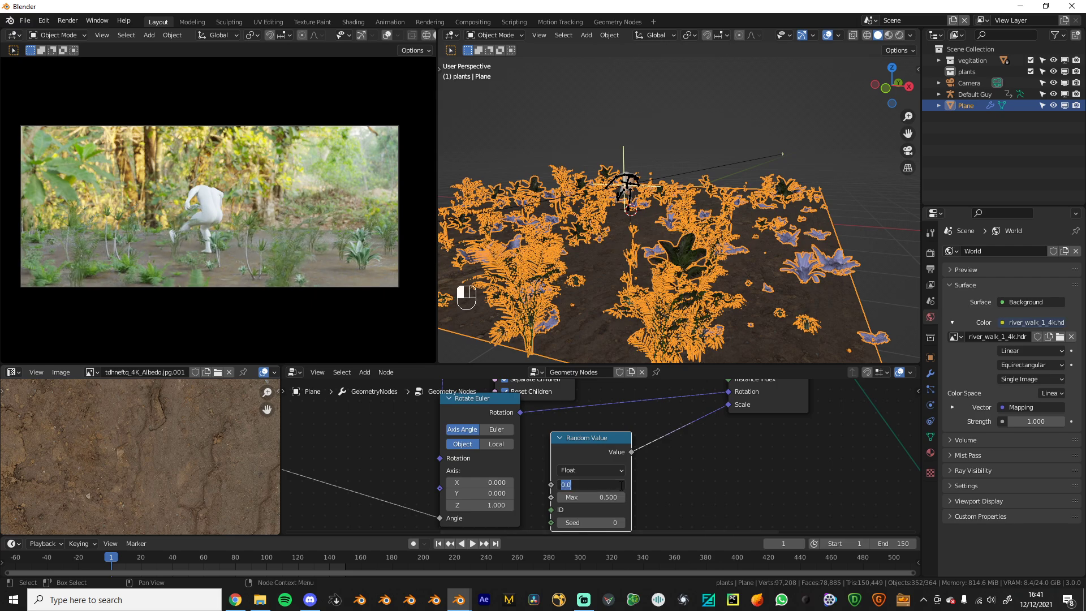
text(0.5)
key(Return)
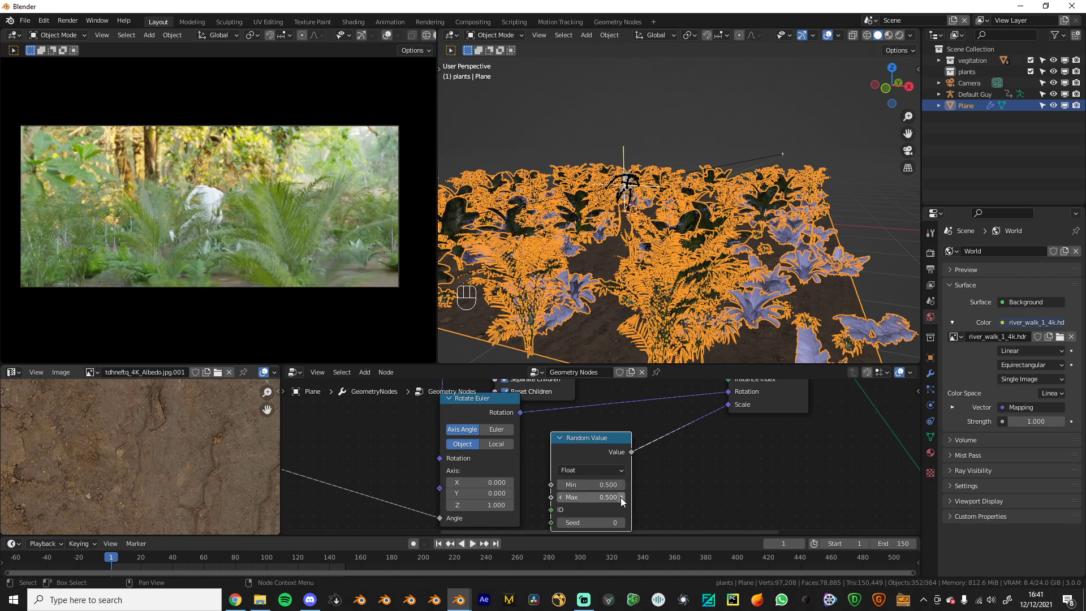
click(622, 497)
click(621, 497)
click(621, 497)
click(622, 498)
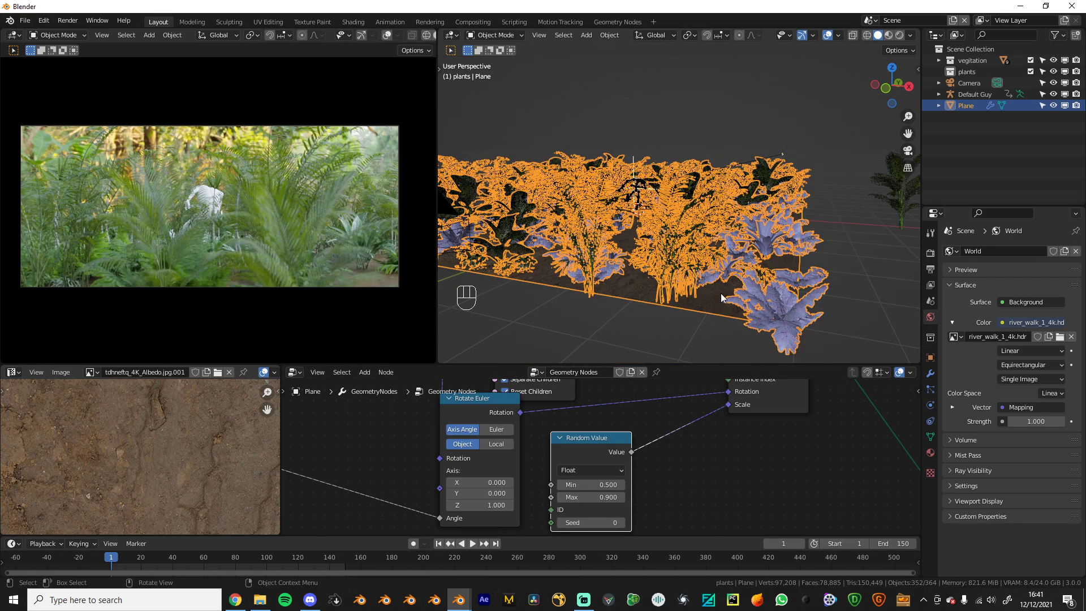
Select the Default Guy figure among the plants and move it slightly toward the camera
middle_drag(720, 293, 717, 471)
scroll(667, 189, down, 4)
middle_drag(669, 165, 711, 235)
scroll(712, 235, up, 5)
click(724, 237)
click(724, 236)
click(724, 236)
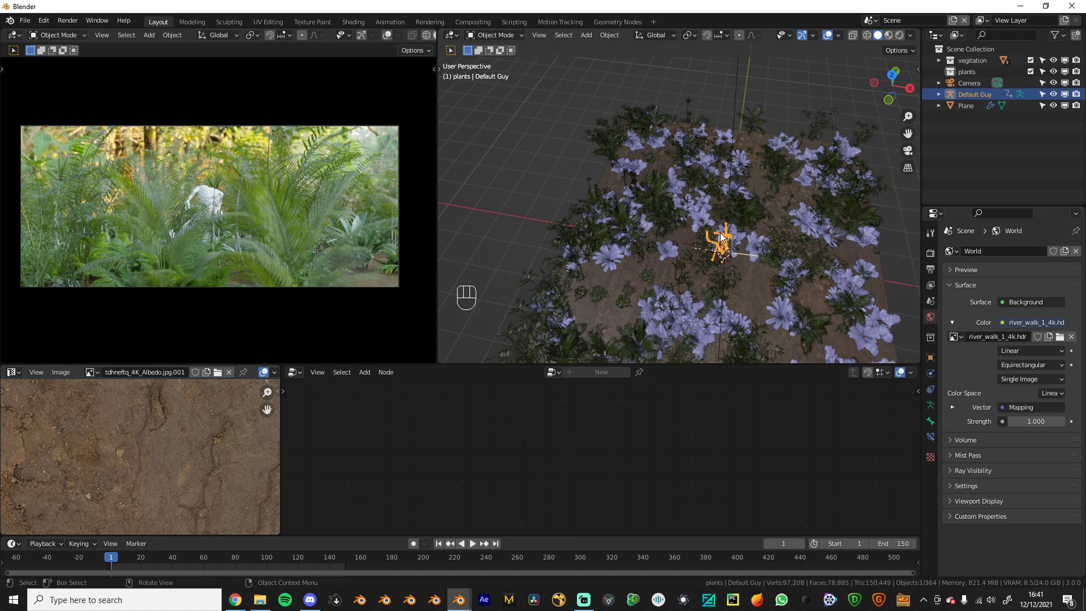
key(g)
click(720, 264)
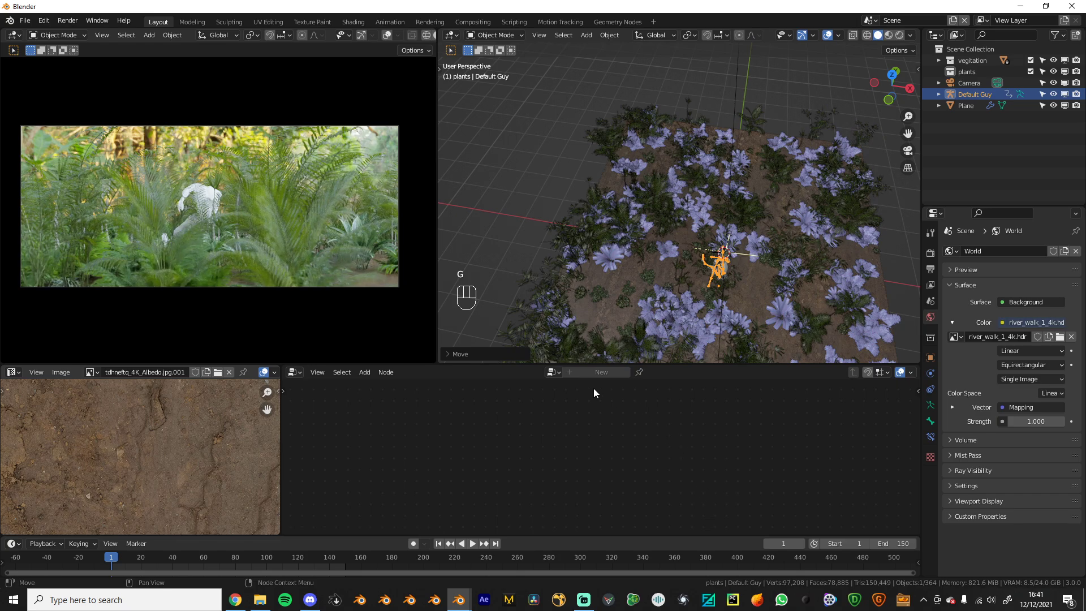
Lower the world background strength to 0.1 and add an area light to the scene
middle_drag(707, 340, 717, 294)
click(718, 306)
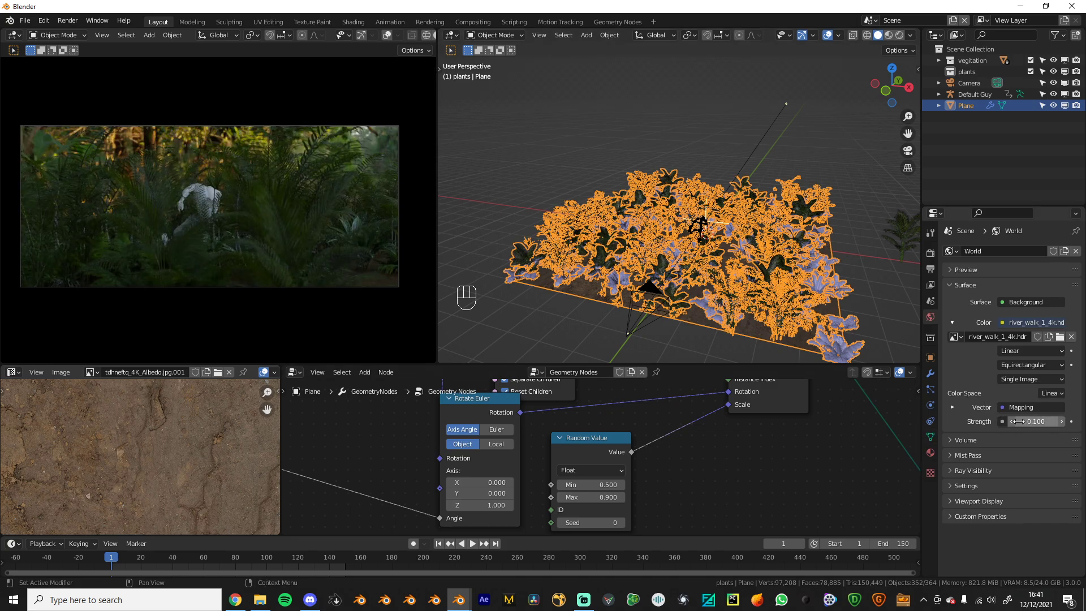
key(shift+a)
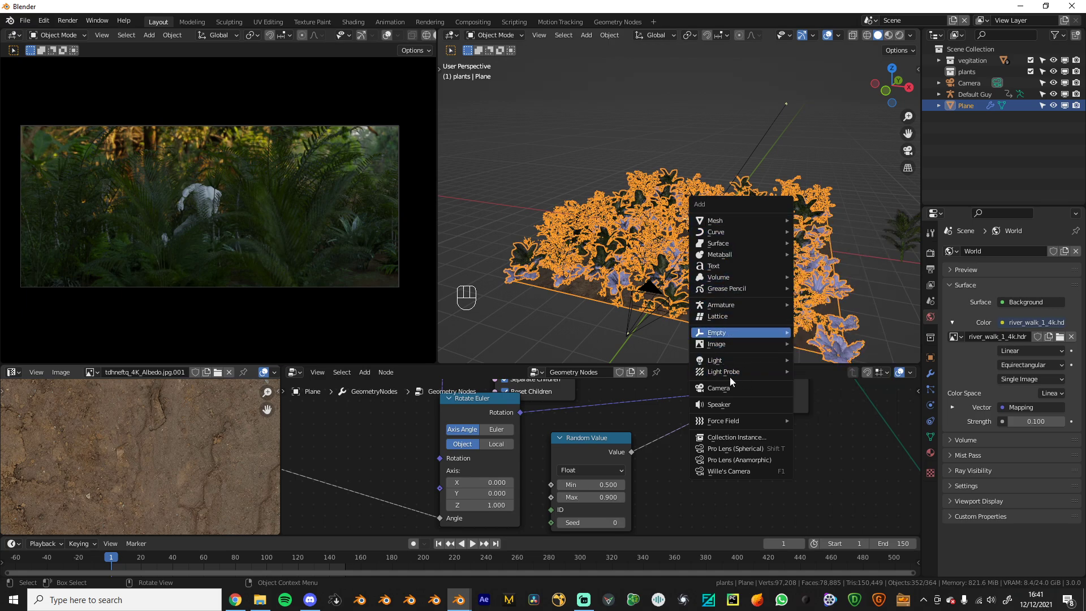
mouse_move(734, 362)
click(817, 394)
In the right side view, move the area light behind the figure, tilt and enlarge it, and set its power to 41.9 W
key(KP_3)
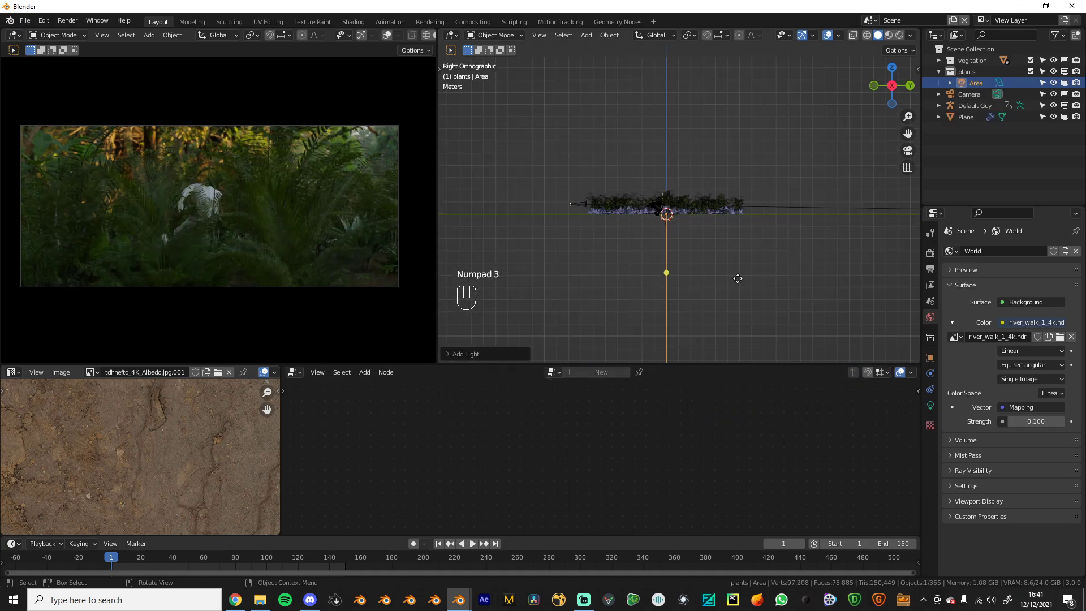
key(g)
key(r)
click(735, 252)
key(s)
click(788, 256)
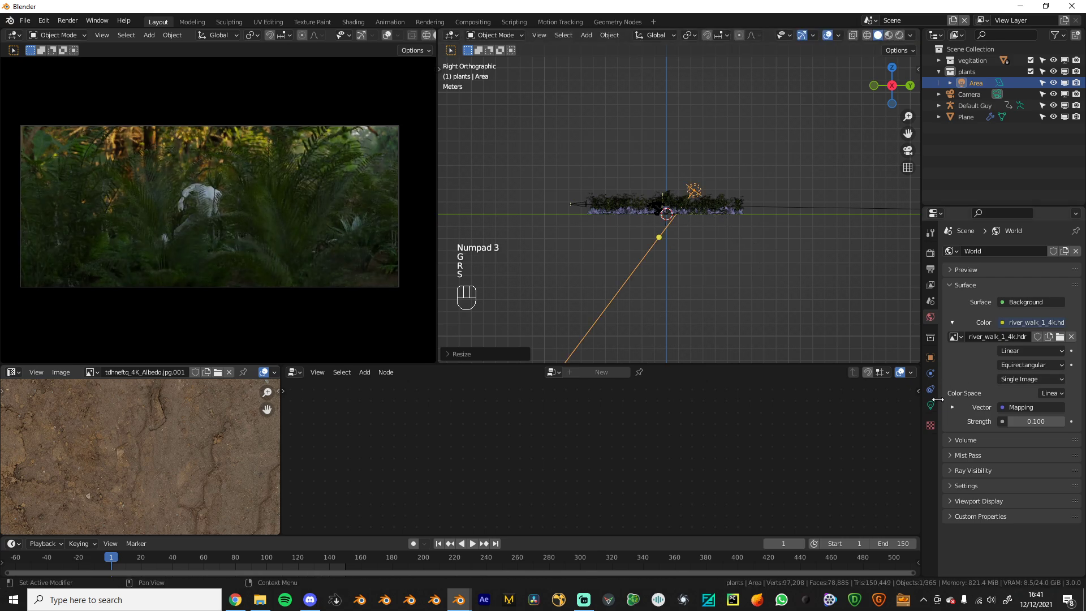
click(931, 405)
drag(1031, 329, 1063, 329)
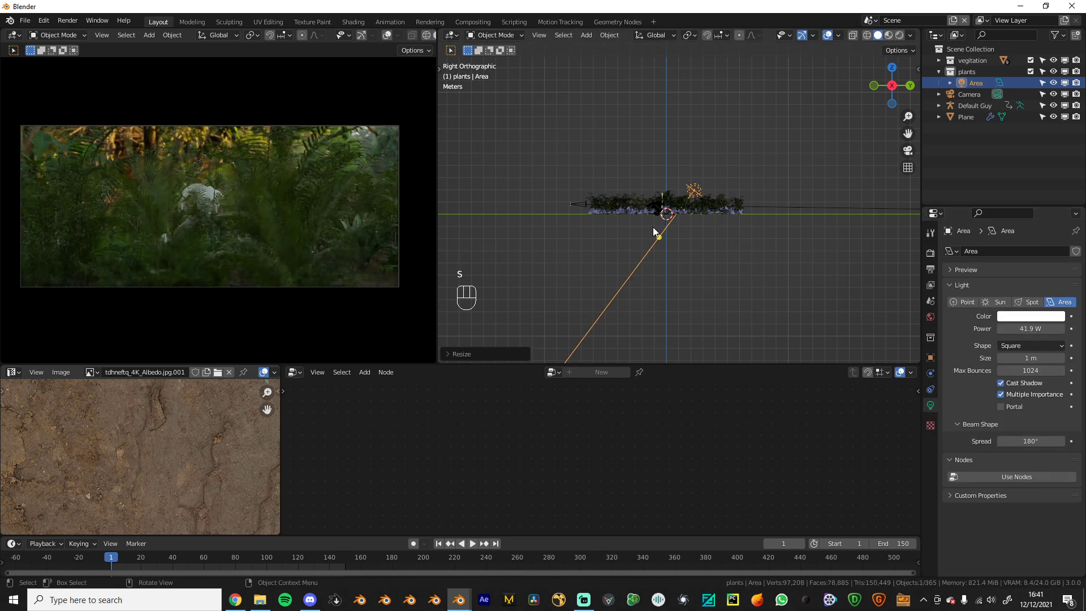
Adjust the area light's rotation and position behind the figure and raise its power to 237.5 W
middle_drag(654, 235, 612, 252)
scroll(628, 240, up, 3)
scroll(662, 247, down, 2)
scroll(612, 252, up, 5)
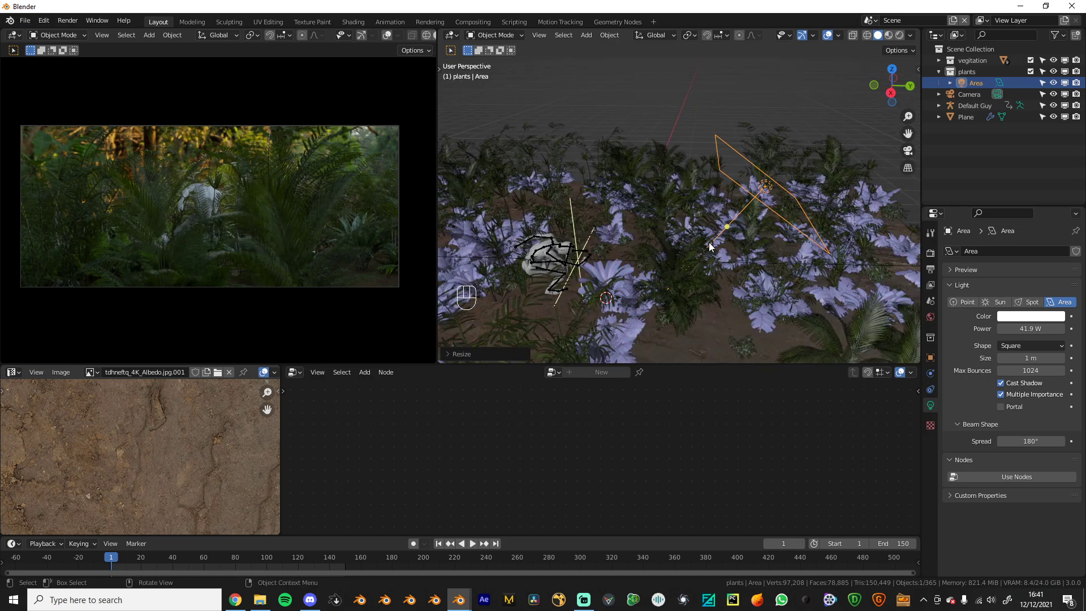
scroll(710, 244, down, 2)
key(r)
click(787, 250)
key(g)
click(806, 247)
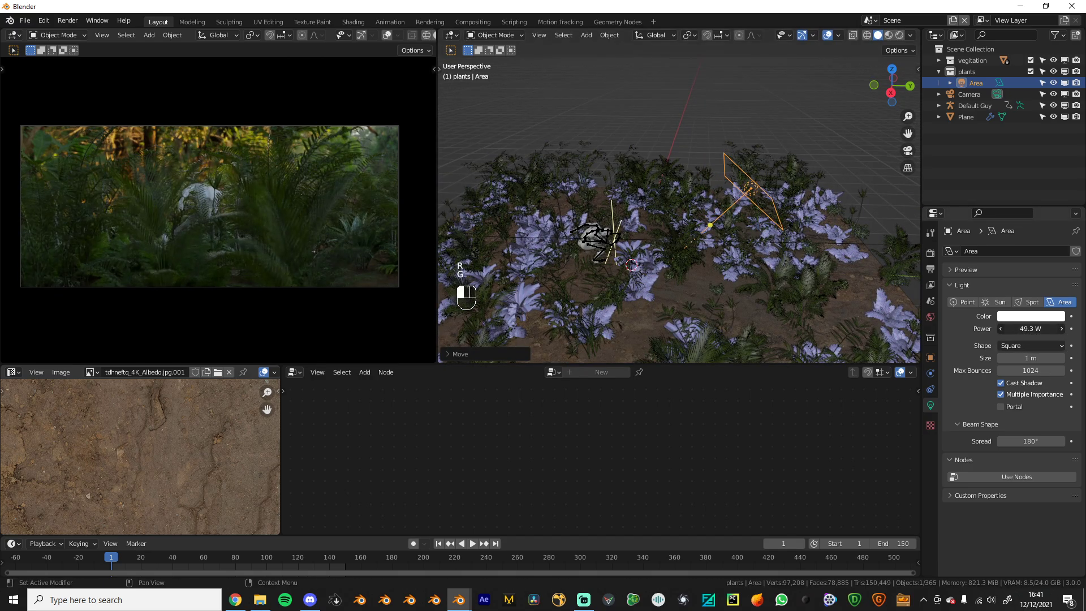
drag(1033, 329, 1069, 329)
scroll(706, 255, down, 2)
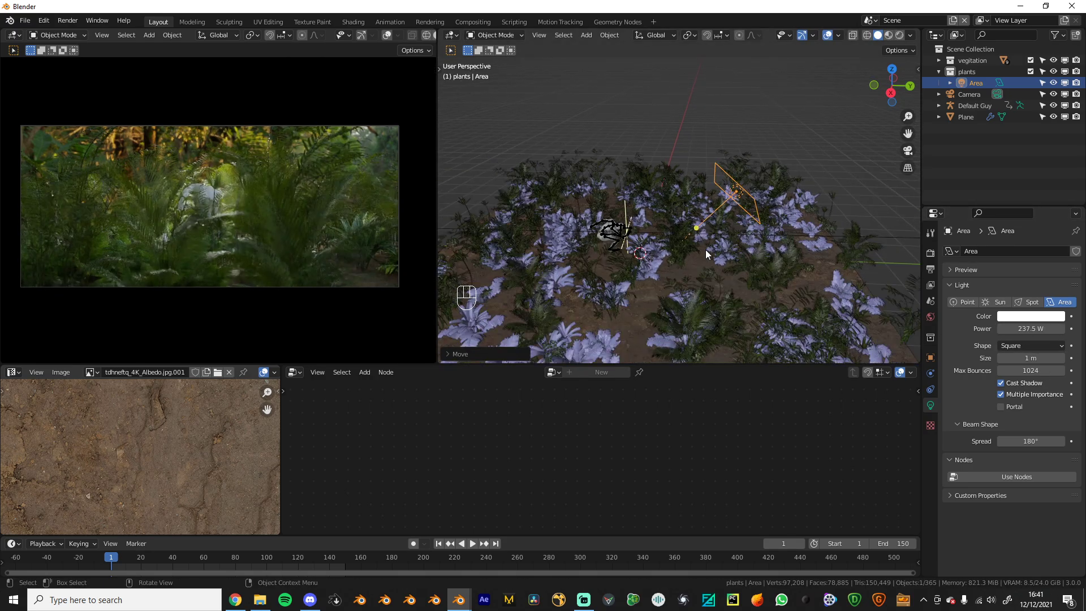
Rescale, move and rotate the area light so it sits above and behind the figure
middle_drag(706, 251, 854, 206)
key(s)
click(810, 215)
key(g)
click(803, 203)
key(r)
click(838, 218)
key(g)
click(846, 215)
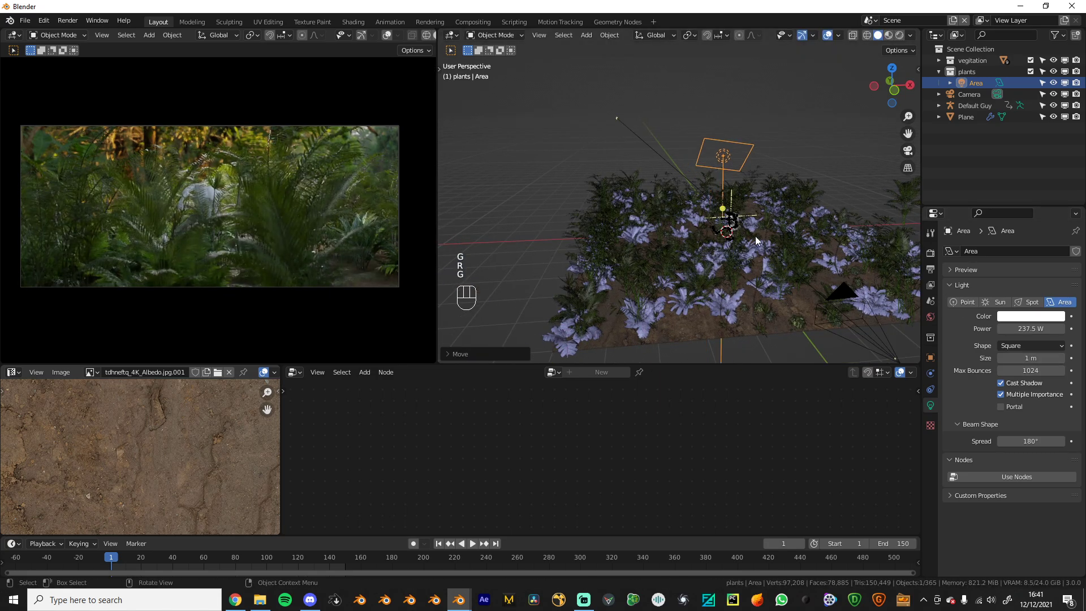
Add a sun light to the scene and tilt it slightly
key(shift+a)
mouse_move(758, 237)
click(815, 243)
scroll(815, 243, down, 2)
key(r)
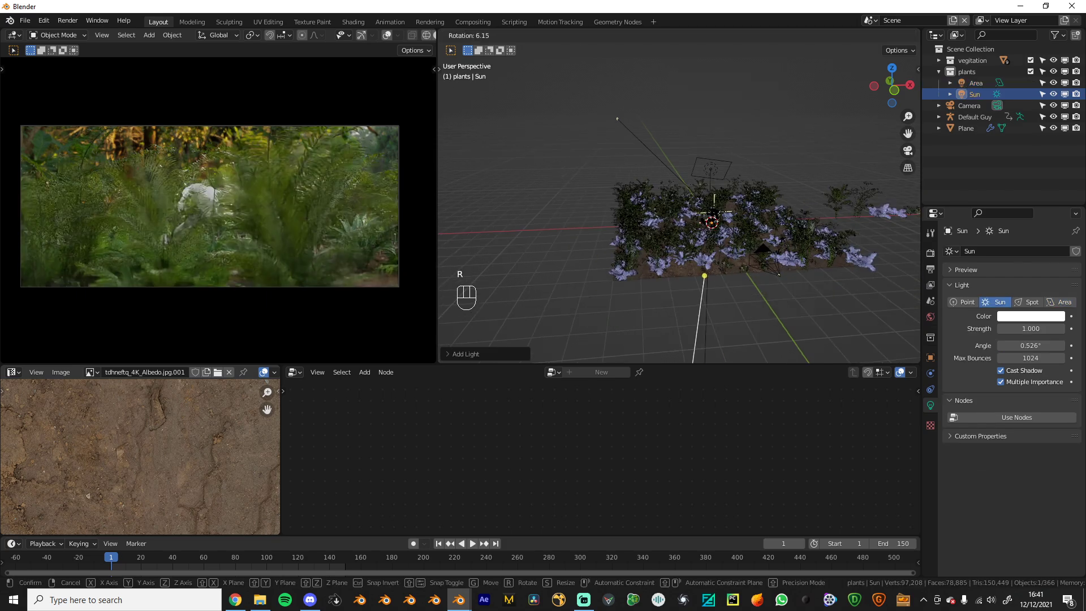
click(742, 260)
Rotate the sun light to a nearly horizontal angle in the right side view and turn it diagonally in the top view
key(KP_3)
key(r)
click(740, 275)
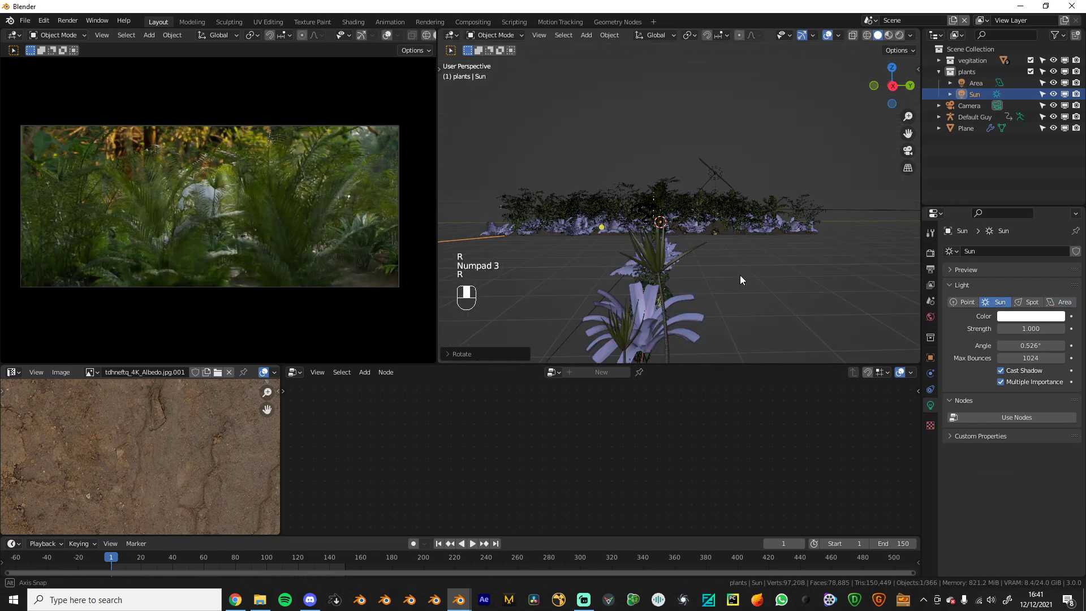
middle_drag(740, 274, 784, 273)
key(KP_7)
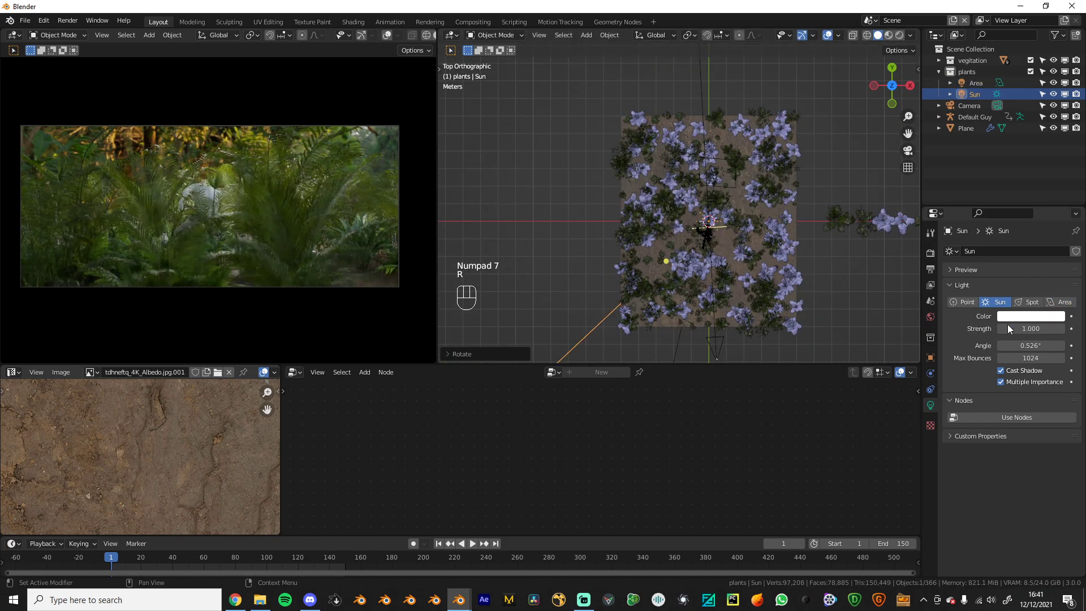
Set the sun light's strength to 25 and readjust its rotation in the perspective view
click(999, 328)
text(25)
key(Return)
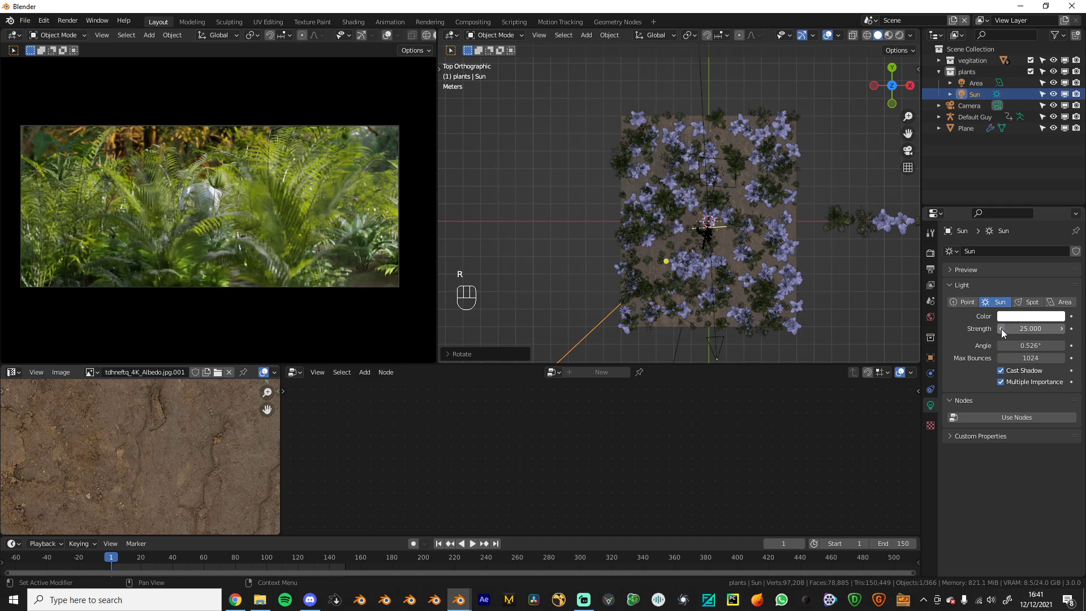
middle_drag(776, 267, 731, 197)
key(r)
click(763, 219)
key(r)
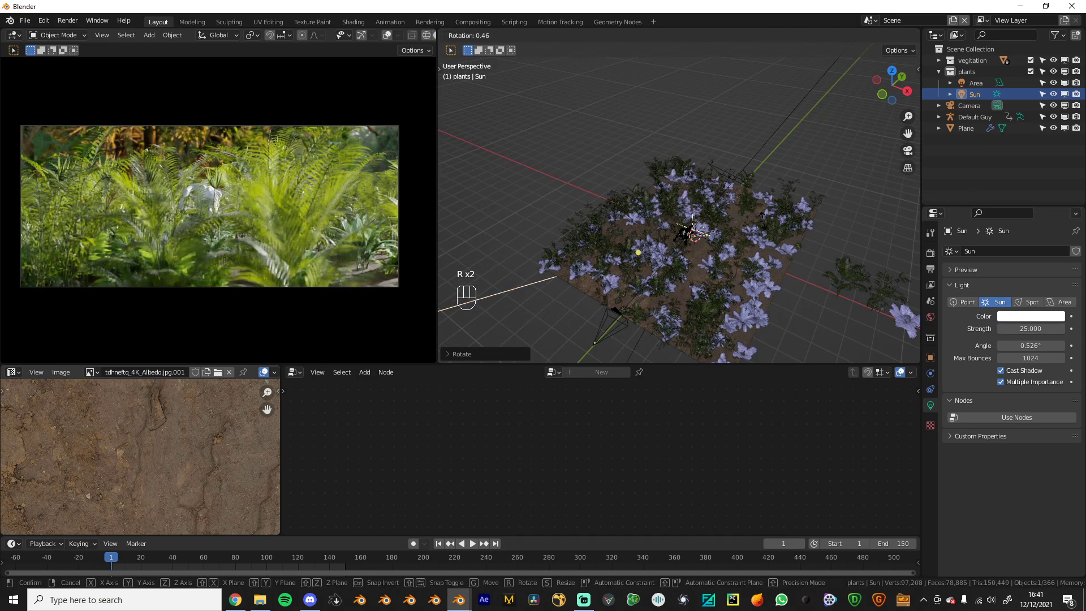
click(705, 287)
Stretch the ground plane slightly along the Y axis and shift it in the negative Y direction towards the camera
click(685, 298)
key(s)
key(y)
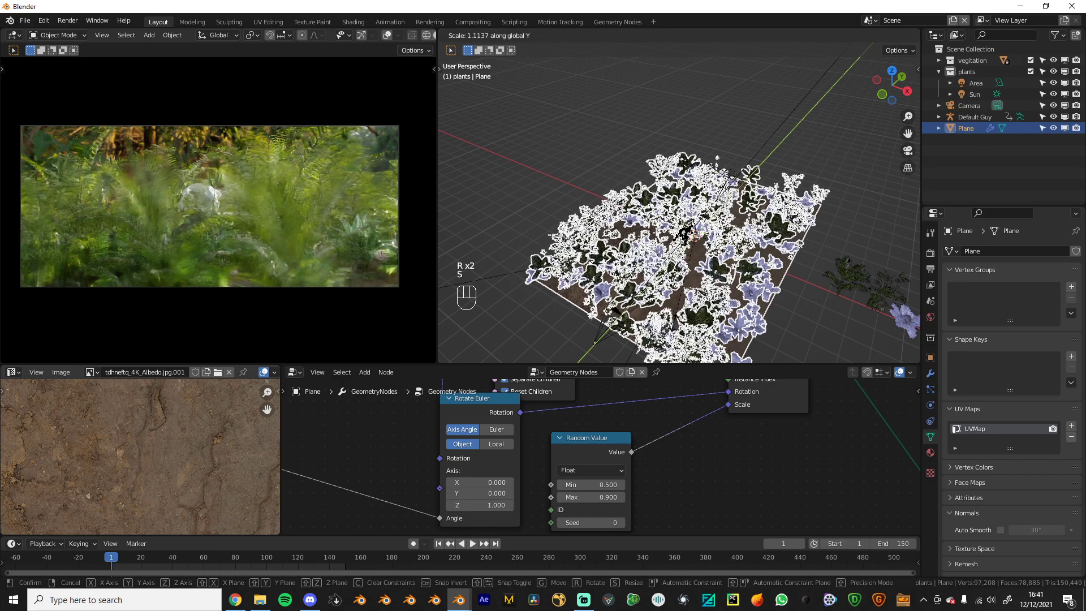
click(681, 315)
key(g)
key(y)
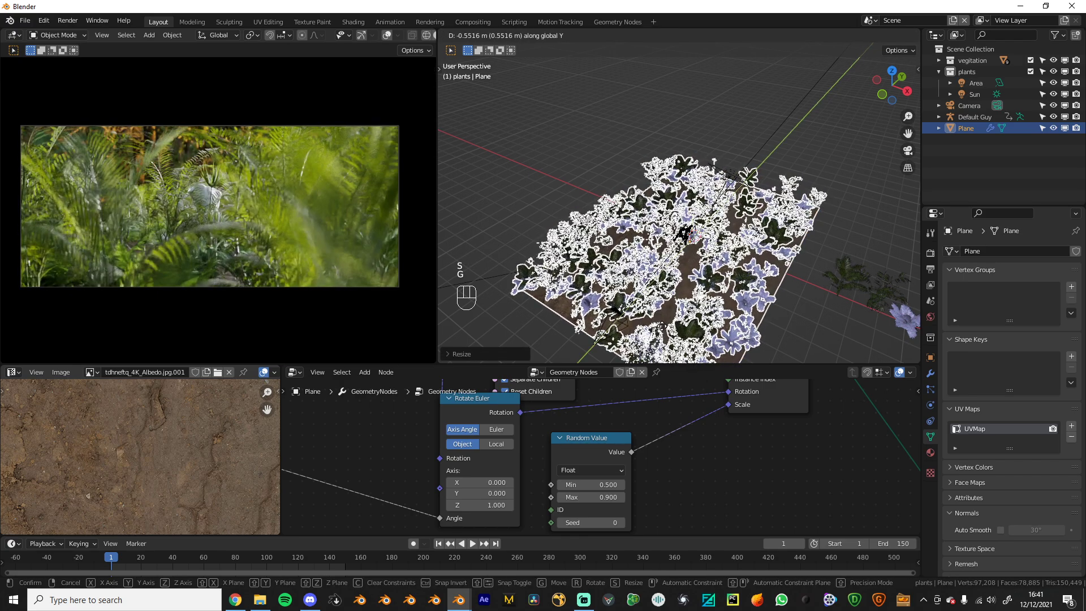
click(895, 353)
Set the world background strength to 1
click(931, 316)
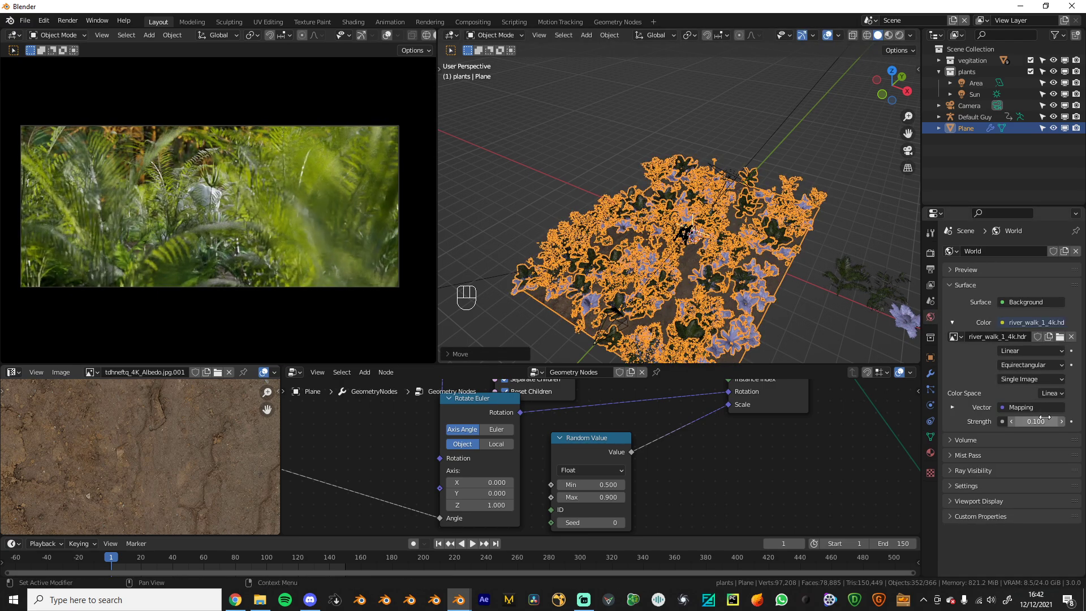
text(1)
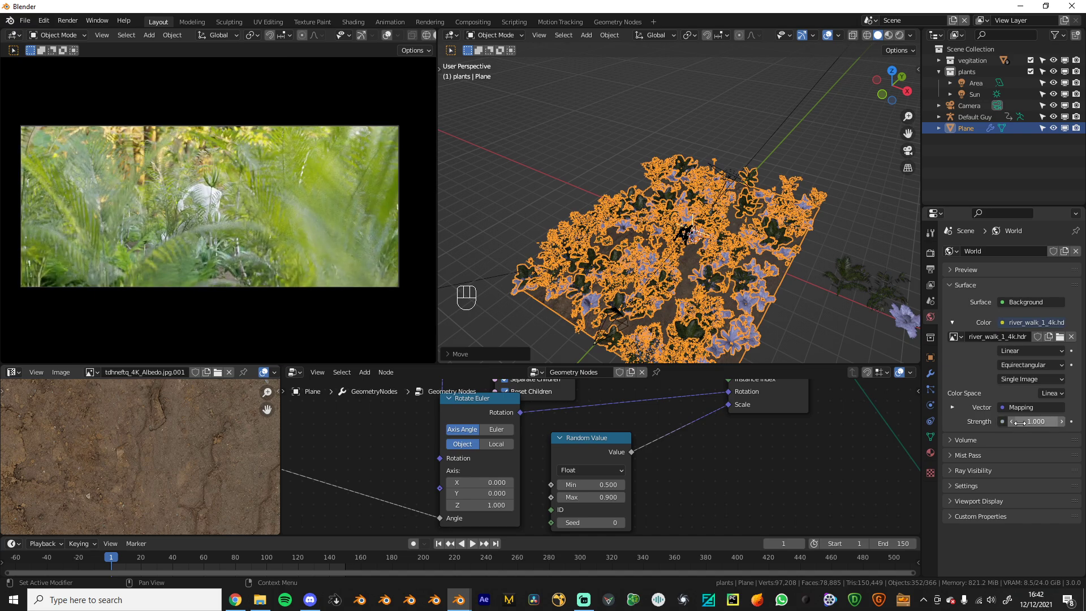
key(Return)
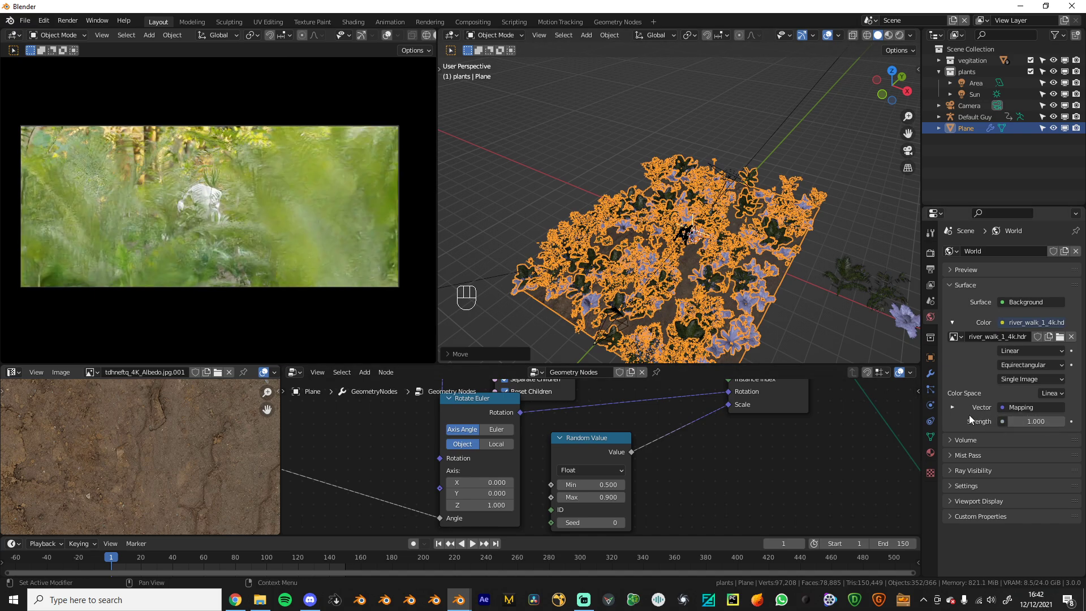
Add a cube and scale it up until it encloses the whole planted ground and the figure
key(shift+a)
mouse_move(619, 144)
click(743, 157)
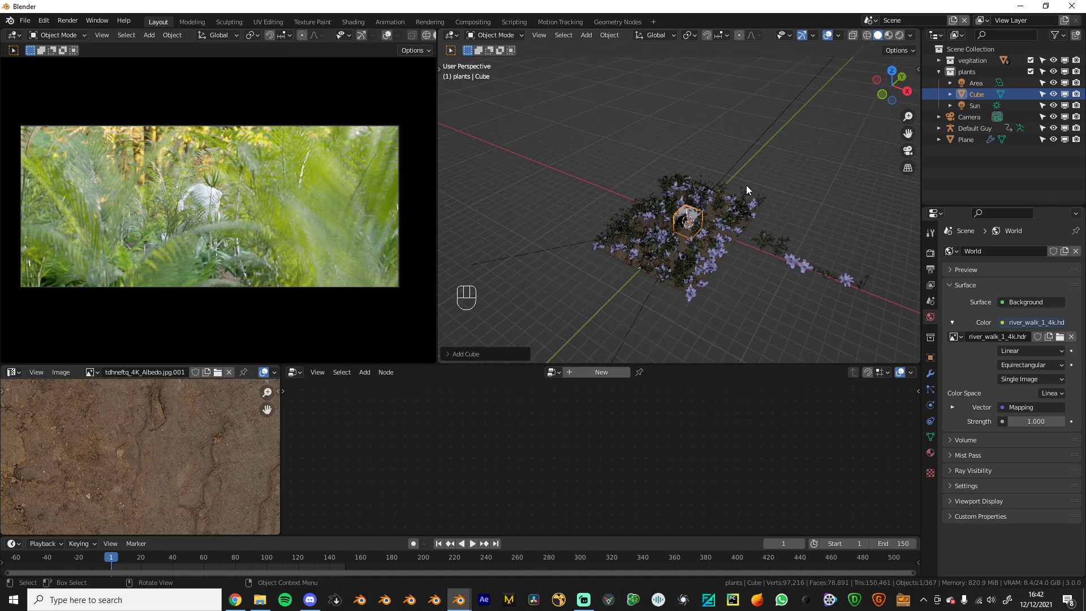
key(s)
key(s)
key(s)
click(807, 191)
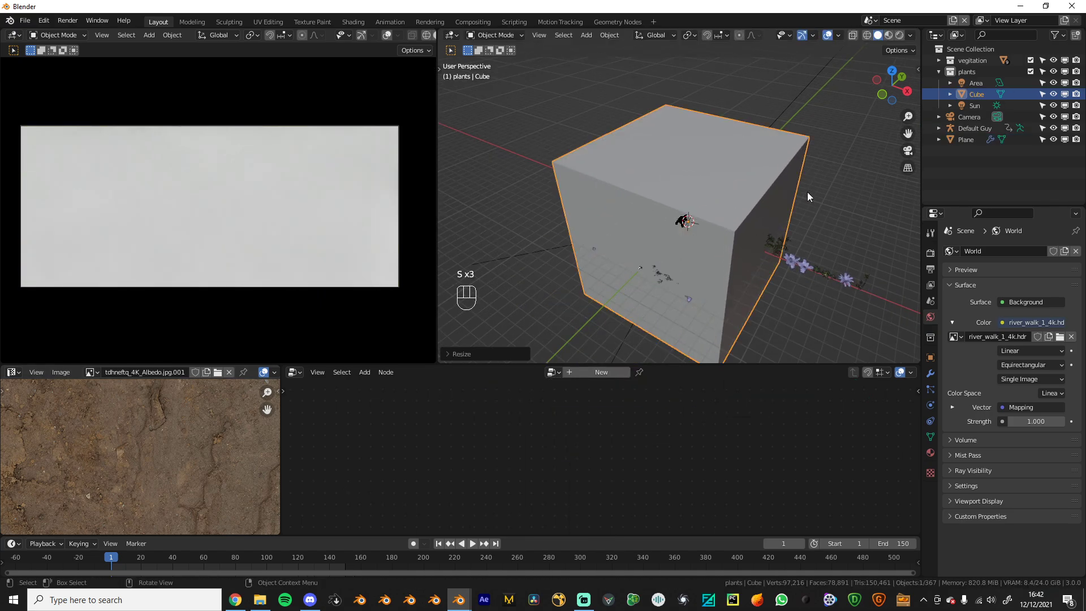
key(s)
click(772, 213)
key(s)
click(781, 232)
click(591, 372)
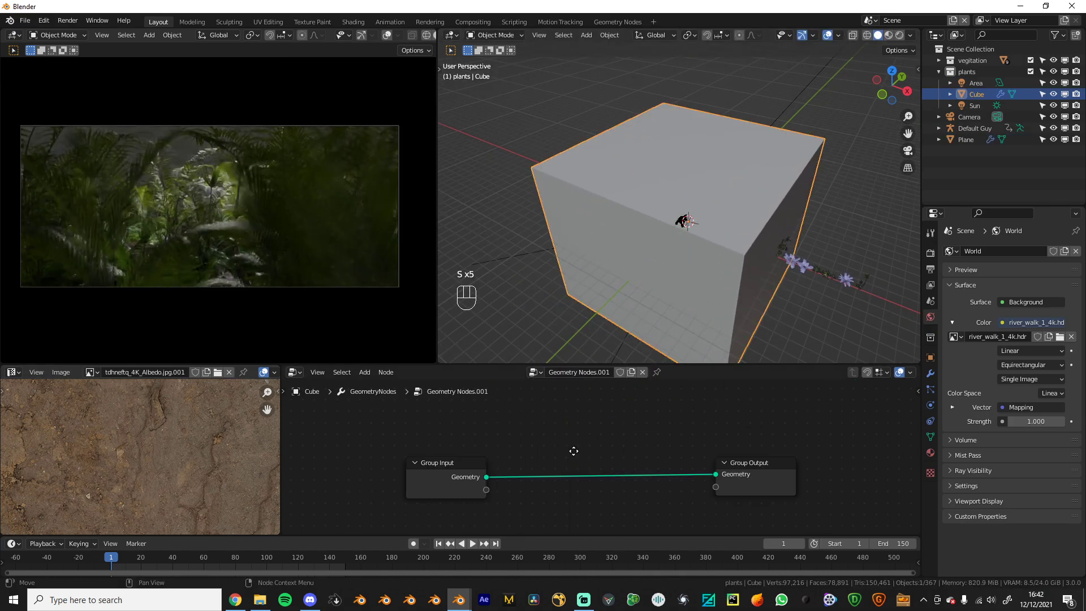
middle_drag(574, 451, 636, 423)
click(294, 371)
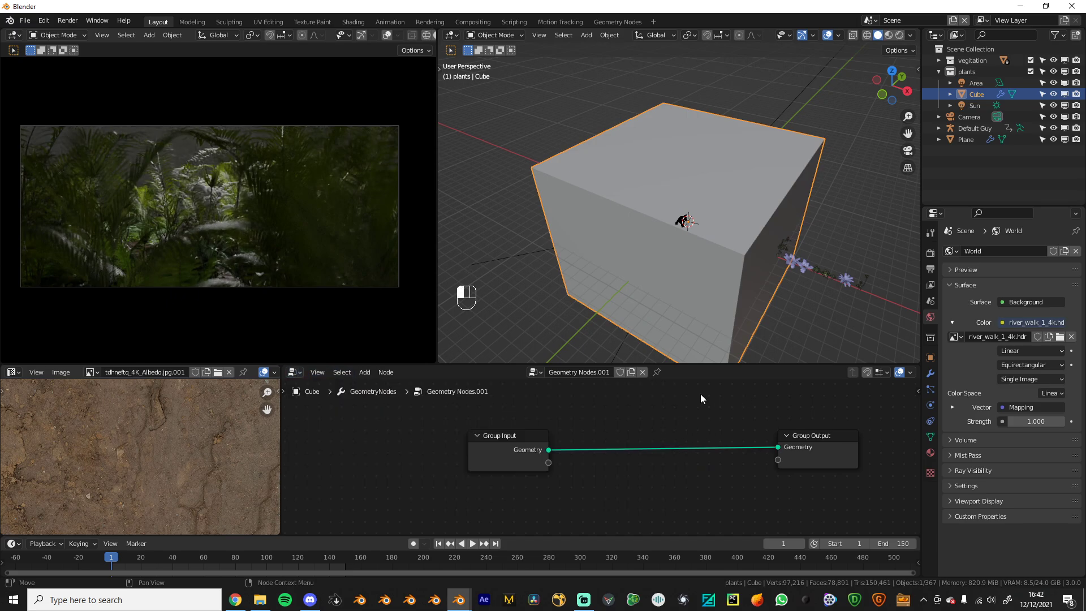
click(642, 372)
Switch the node area to the Shader Editor and create a new material for the cube
click(294, 372)
click(314, 479)
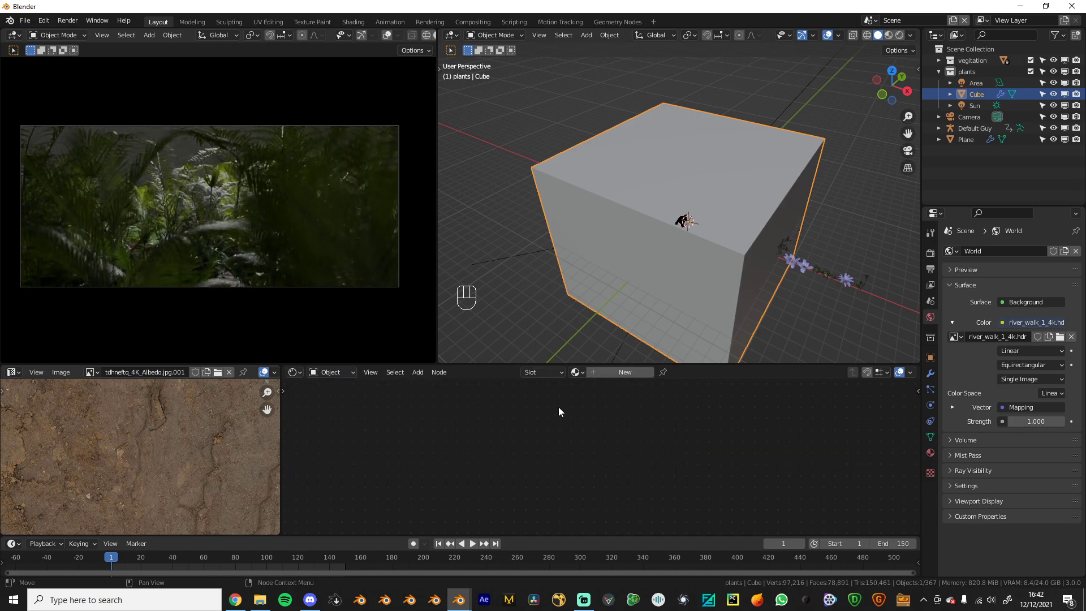
click(592, 373)
scroll(565, 441, down, 3)
middle_drag(668, 383, 646, 430)
scroll(646, 418, up, 3)
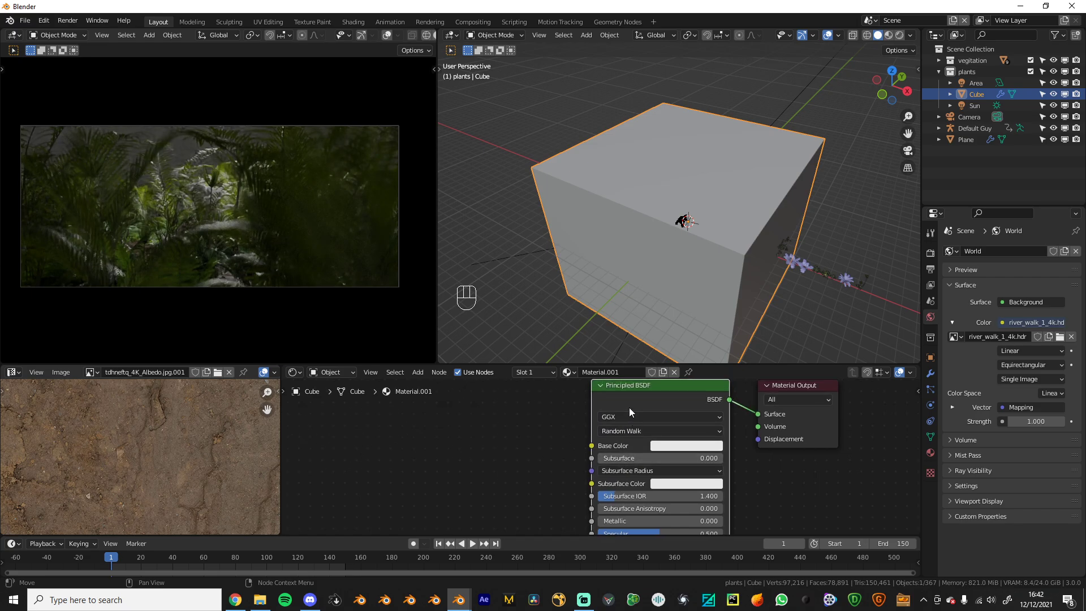
Replace the cube's Principled BSDF with a Principled Volume node connected to the Volume input of the Material Output
key(x)
key(ctrl+space)
text(priv)
key(Return)
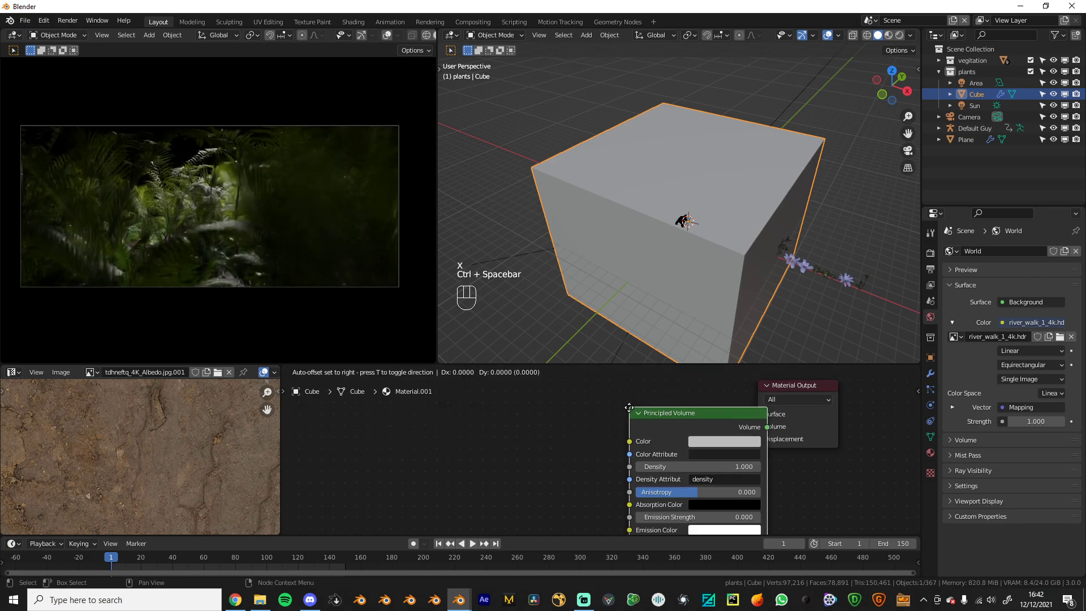
drag(708, 428, 758, 426)
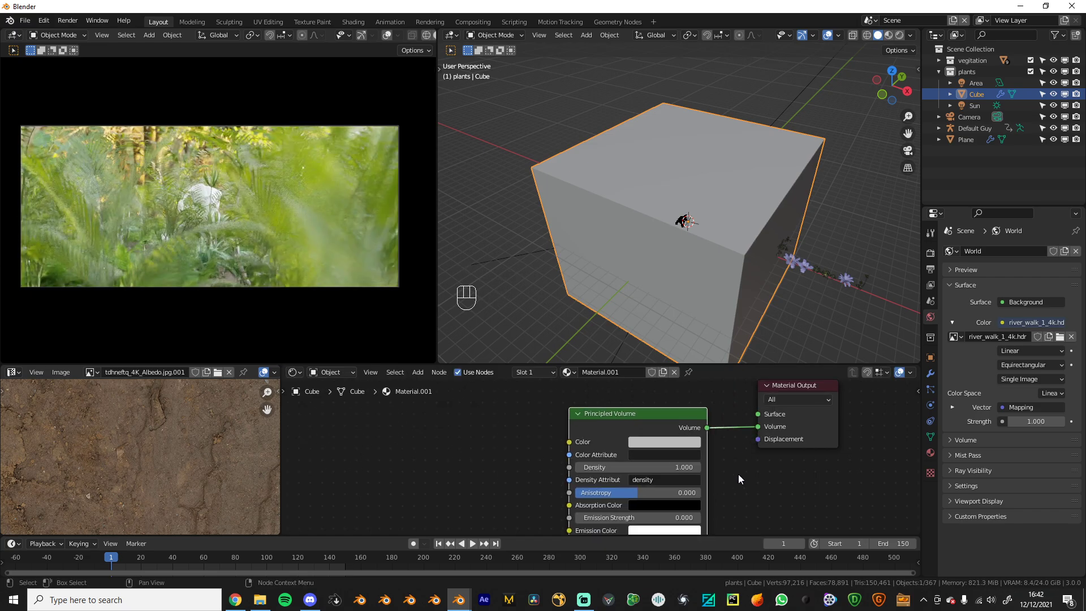
scroll(395, 307, up, 5)
key(KP_0)
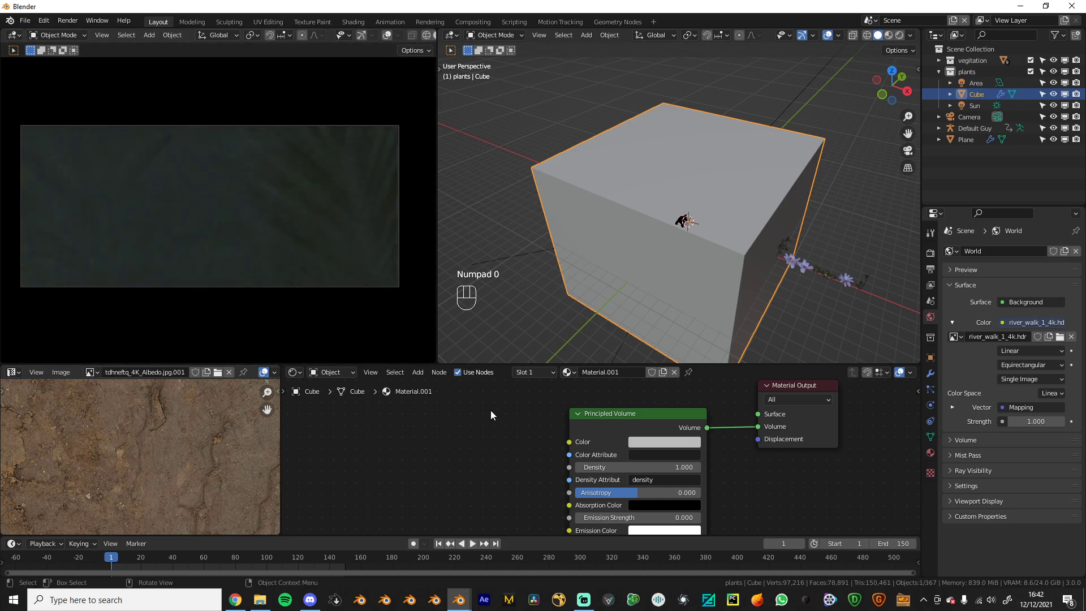
Lower the Principled Volume density of the cube's fog material to 0.05
click(610, 466)
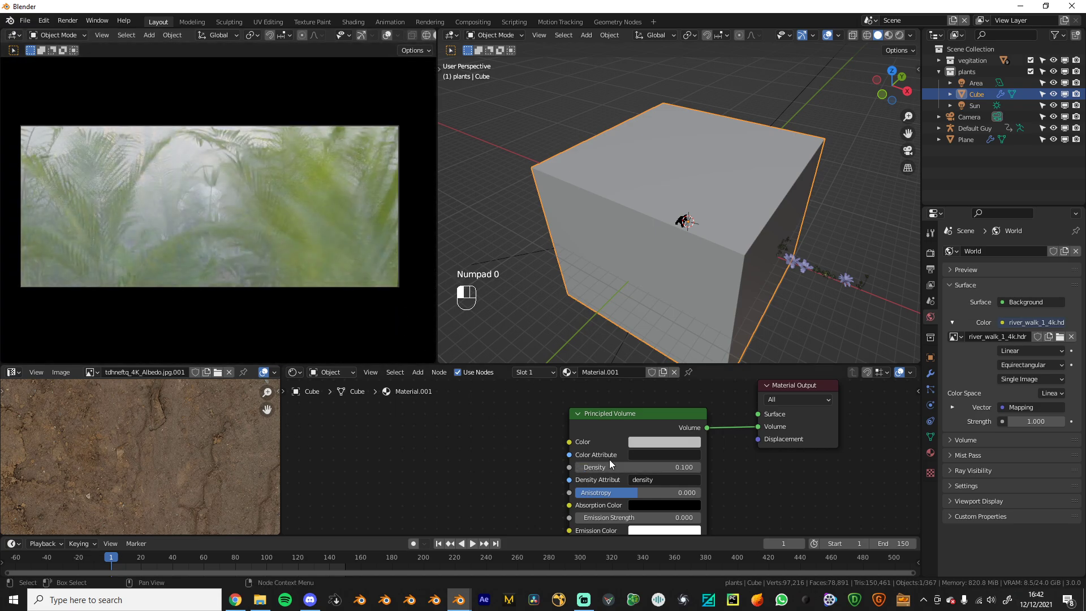
double_click(611, 466)
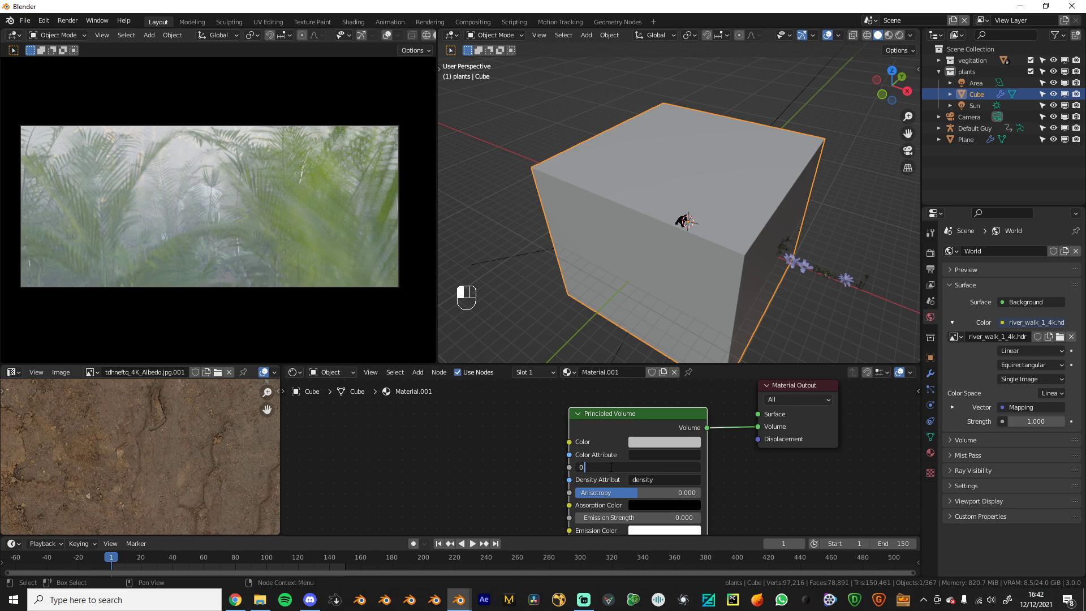
text(0.05)
key(Return)
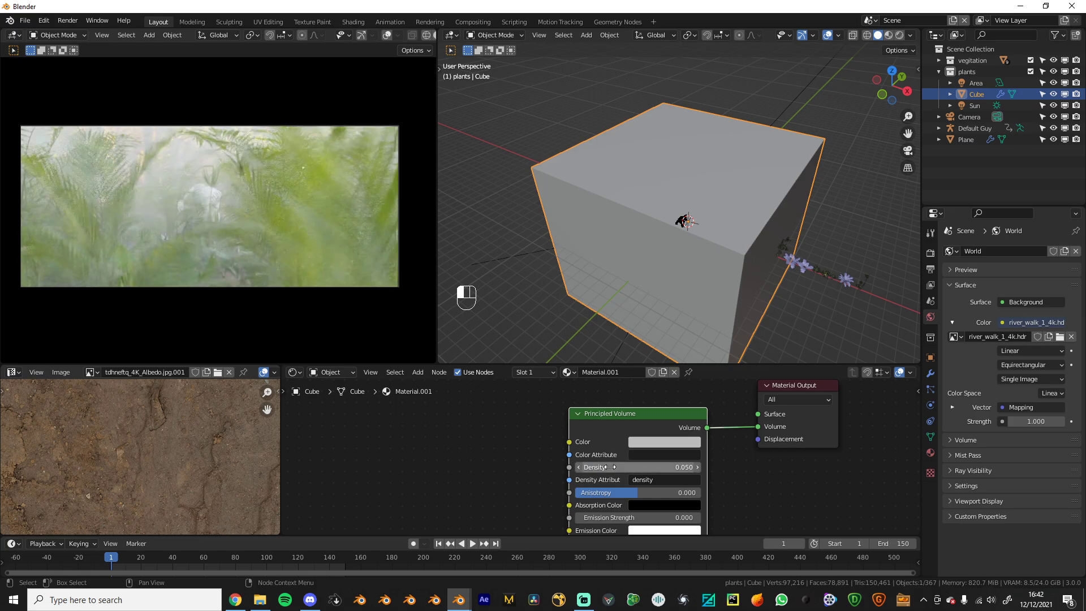
Tint the Principled Volume colour warm yellow, with hue 0.130 and saturation 0.629
middle_drag(643, 494, 608, 471)
click(670, 415)
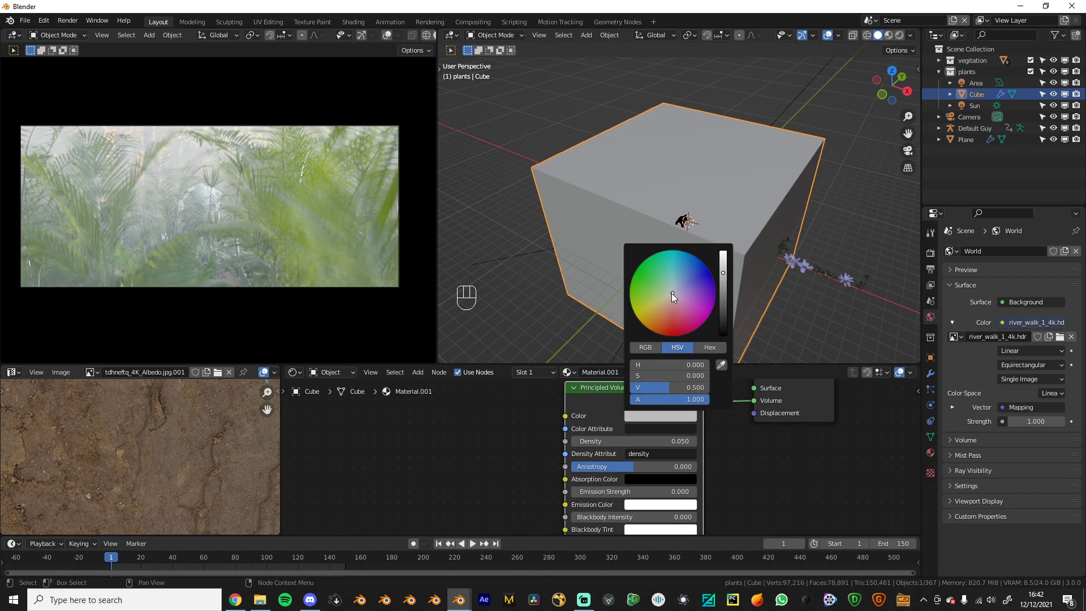
drag(671, 292, 660, 303)
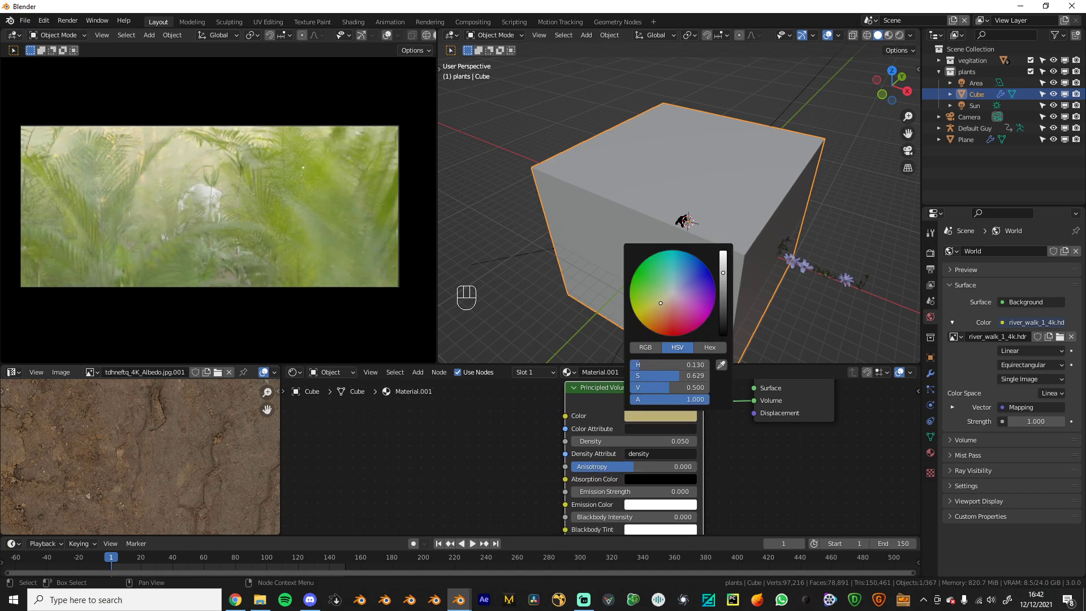
Set the Principled Volume density to 0.02
click(655, 440)
text(0.03)
key(Return)
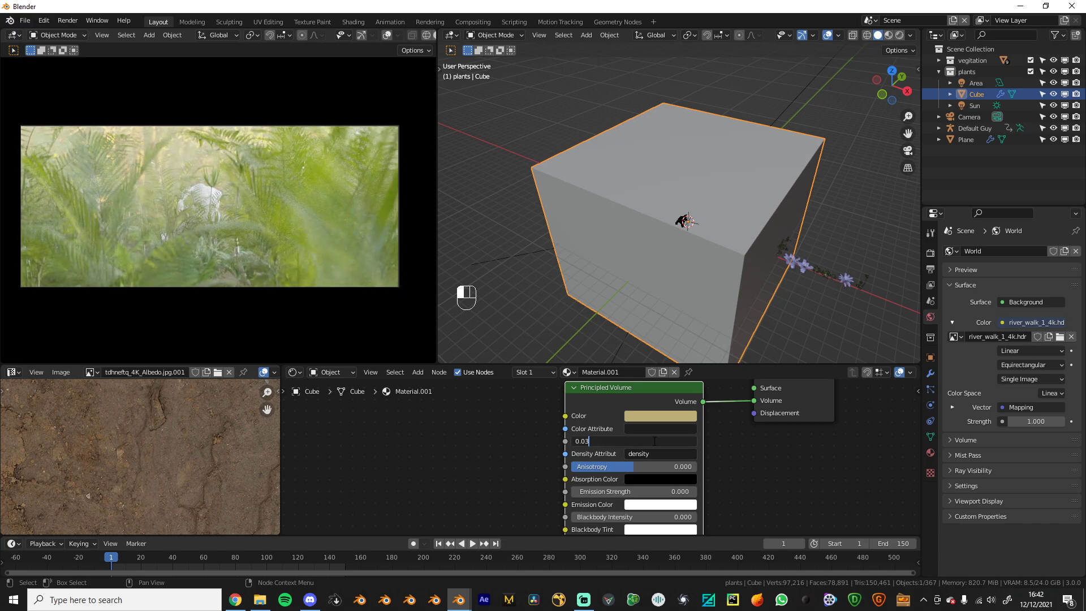
key(BackSpace)
text(2)
key(Return)
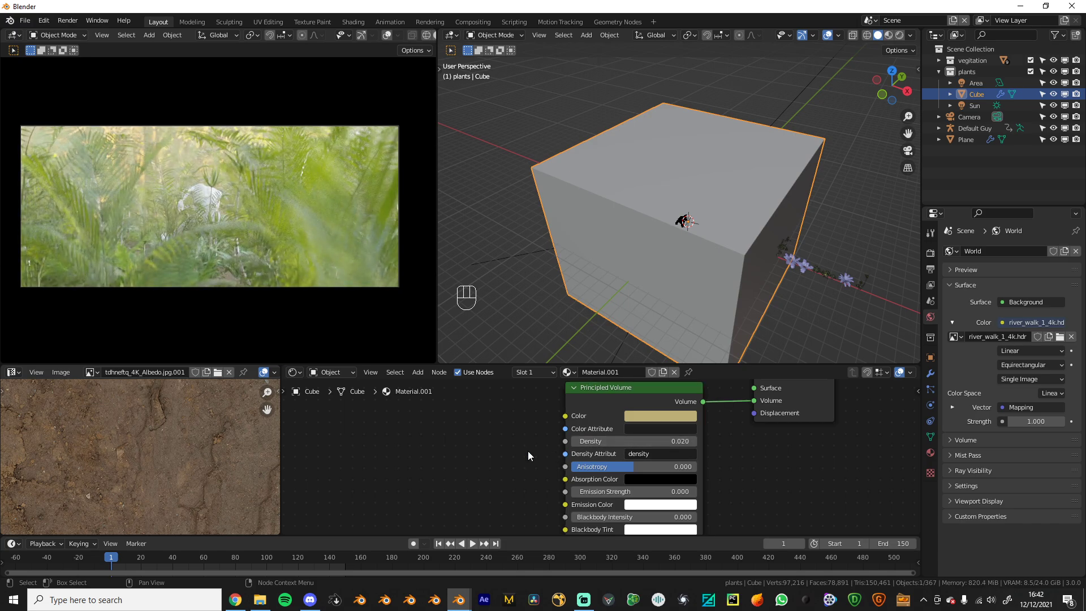
Display the fog cube as an unfilled outline in the viewport
key(shift+e)
click(673, 278)
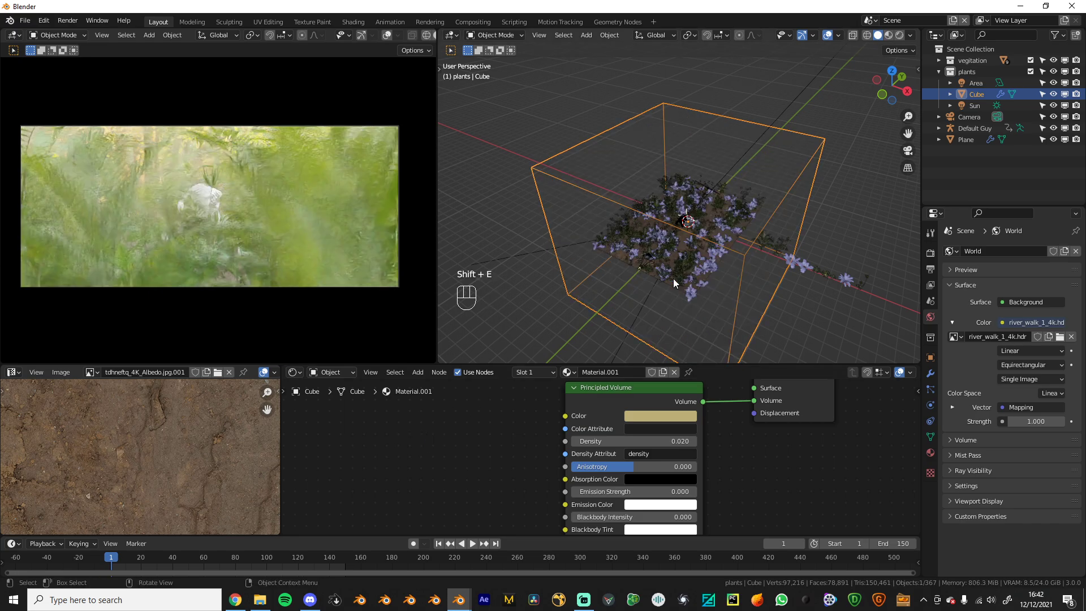
key(shift+e)
click(670, 281)
Select the ground plane and open its node tree in the Geometry Node Editor
scroll(676, 232, up, 5)
middle_drag(655, 237, 702, 262)
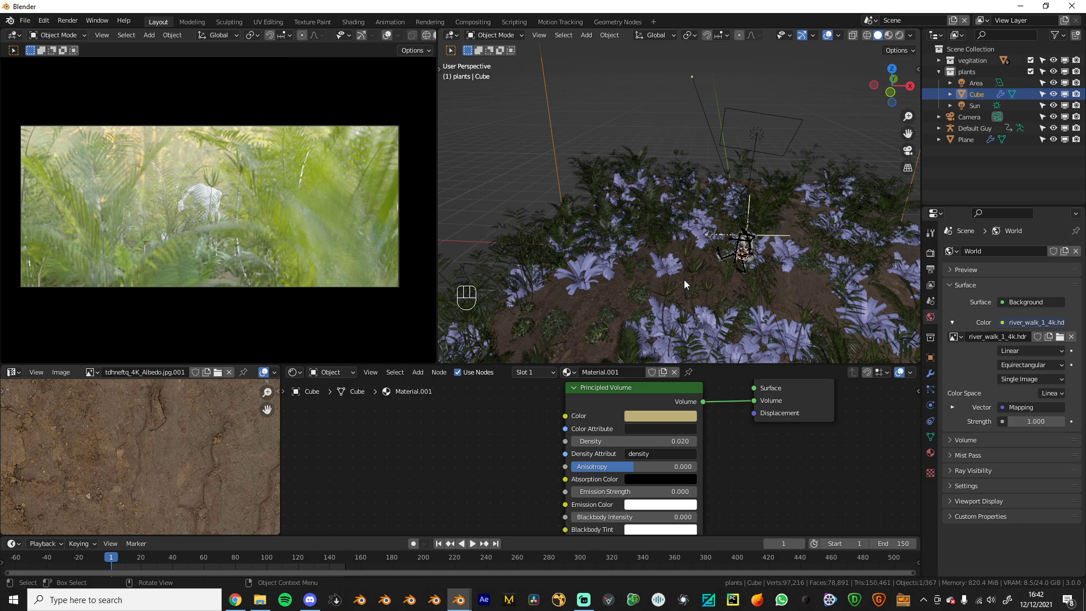
scroll(792, 270, down, 3)
middle_drag(792, 270, 751, 239)
click(702, 248)
scroll(784, 255, up, 3)
click(757, 266)
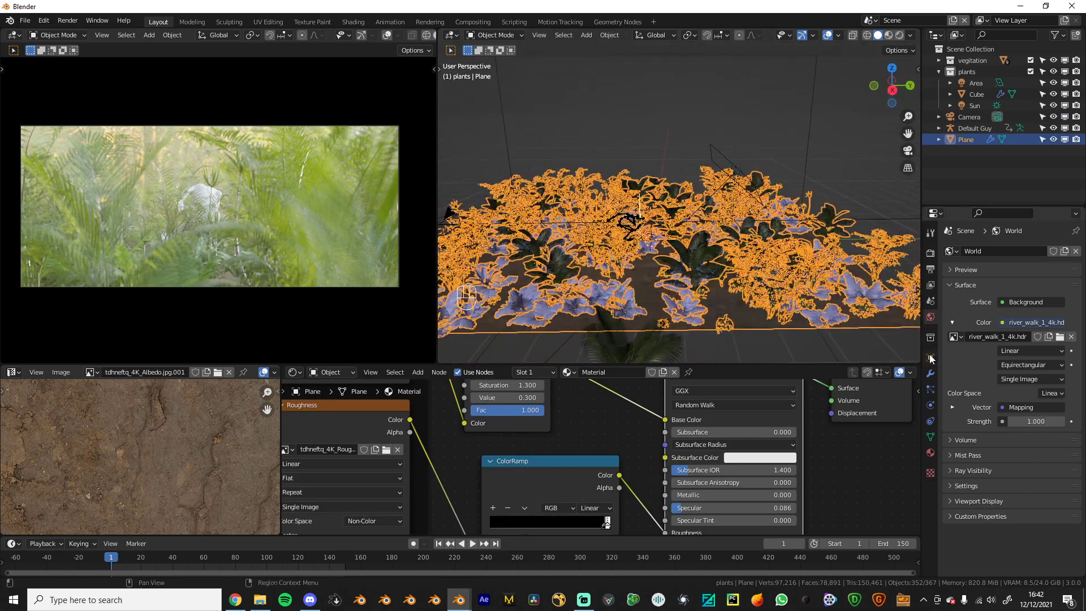
scroll(791, 427, down, 2)
click(300, 373)
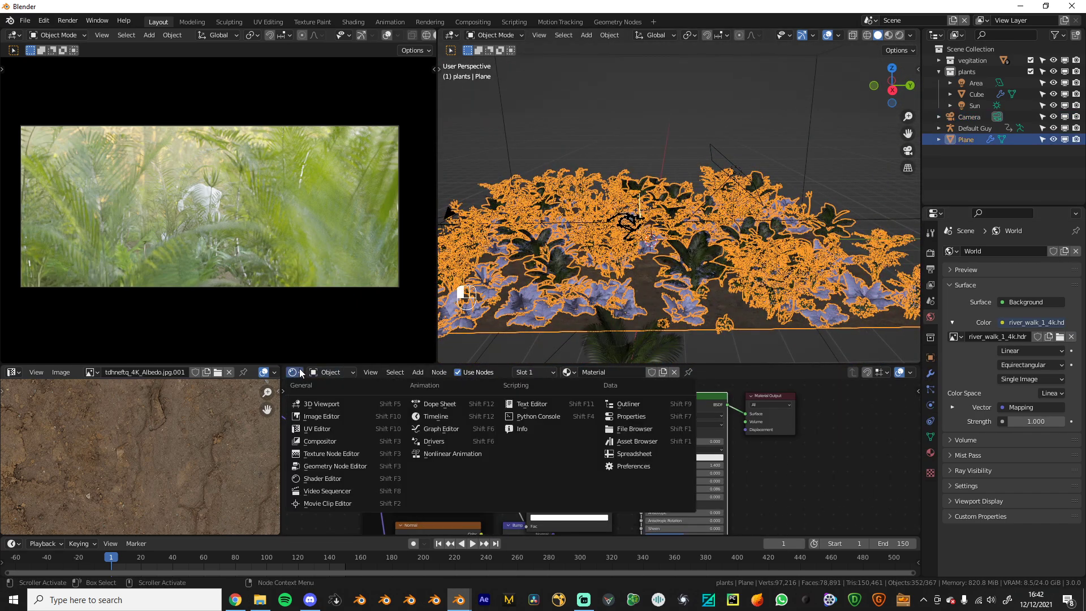
click(328, 467)
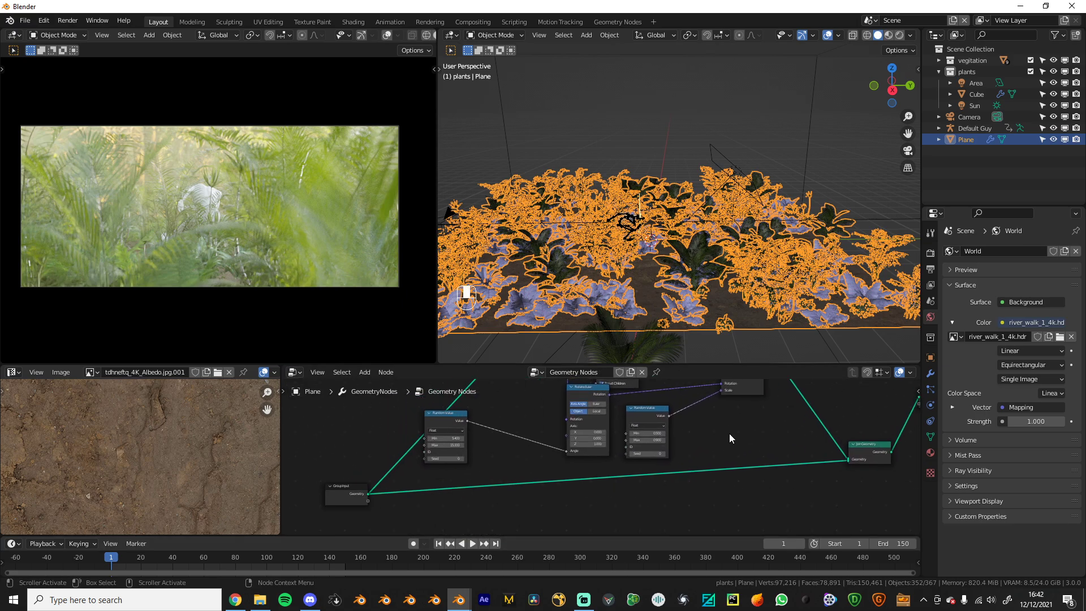
Raise the Density of the vegetation's point distribution node to 6.2
scroll(591, 446, up, 2)
scroll(622, 481, down, 3)
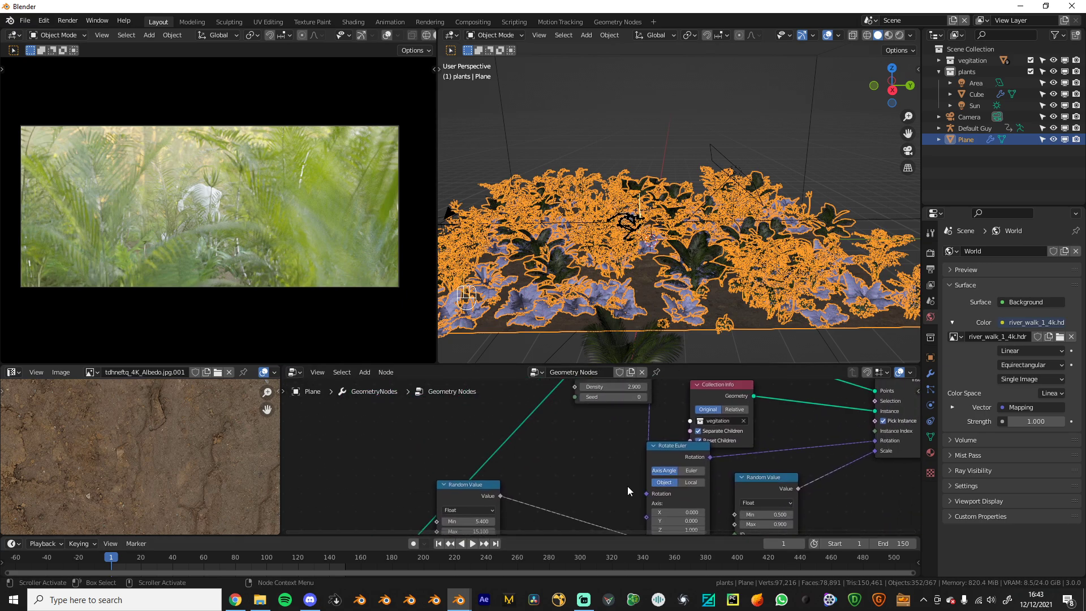
scroll(616, 467, up, 4)
drag(591, 450, 653, 449)
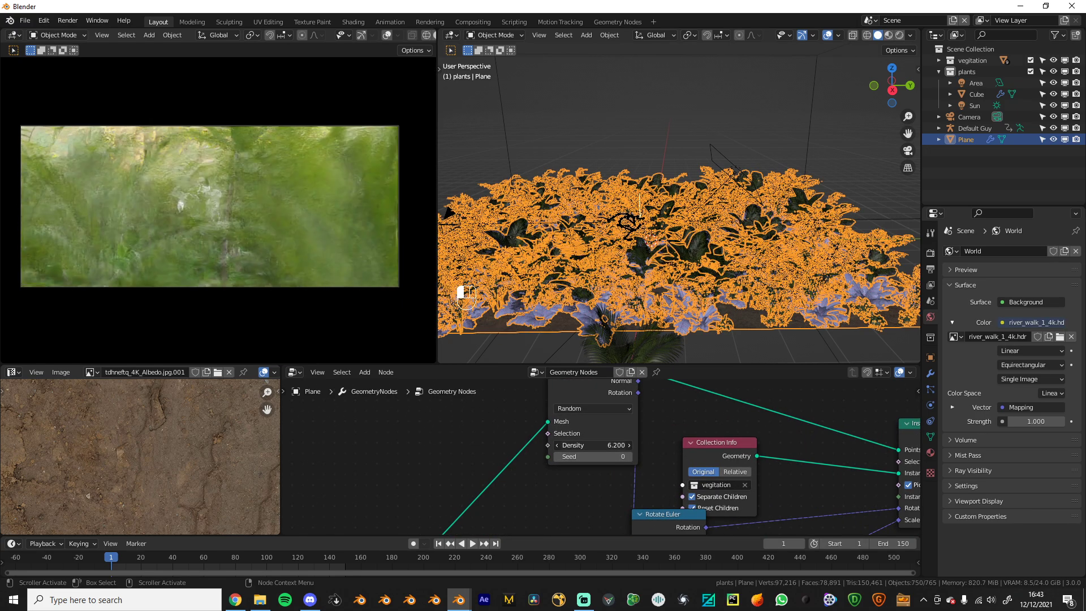
middle_drag(588, 340, 654, 287)
right_click(657, 282)
Set the Random Value node driving the instance scale to Min 0.4 and Max 1.0
scroll(685, 279, up, 4)
middle_drag(653, 466, 588, 439)
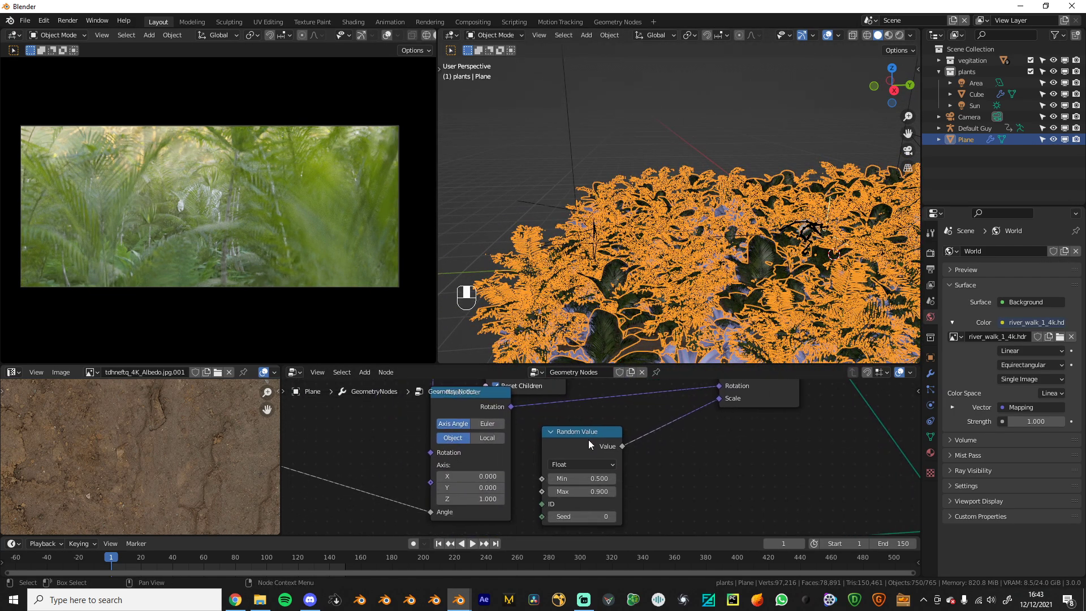
drag(555, 491, 551, 492)
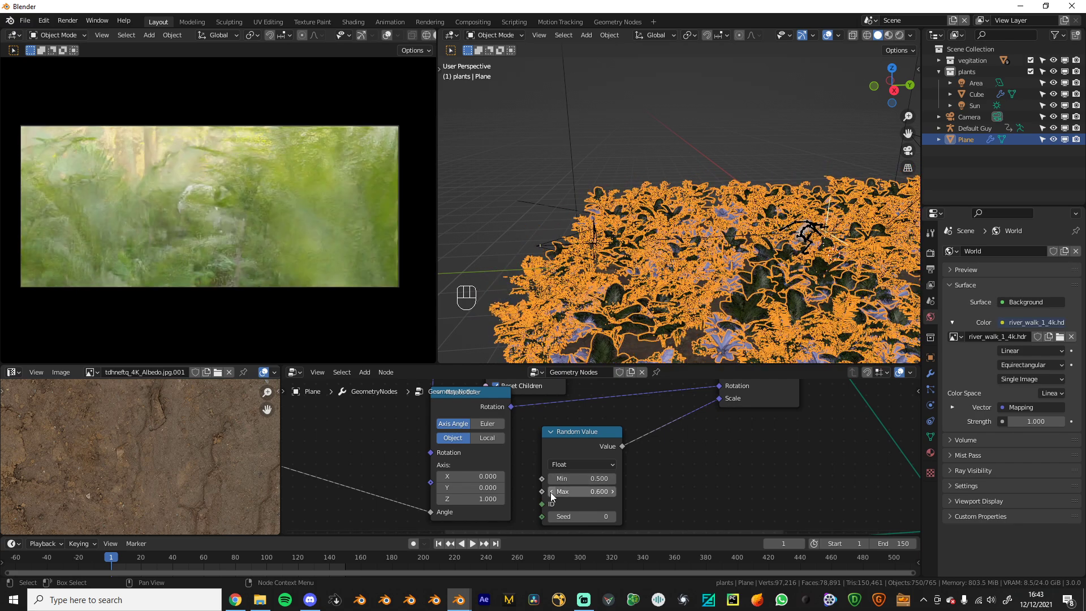
click(613, 496)
click(552, 478)
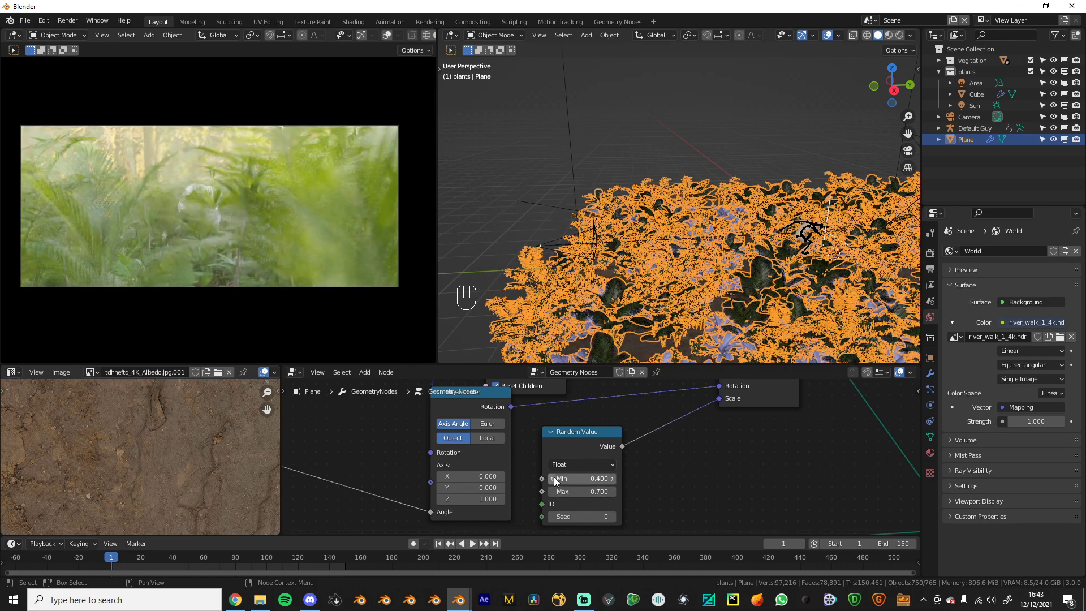
click(612, 491)
click(612, 491)
click(612, 491)
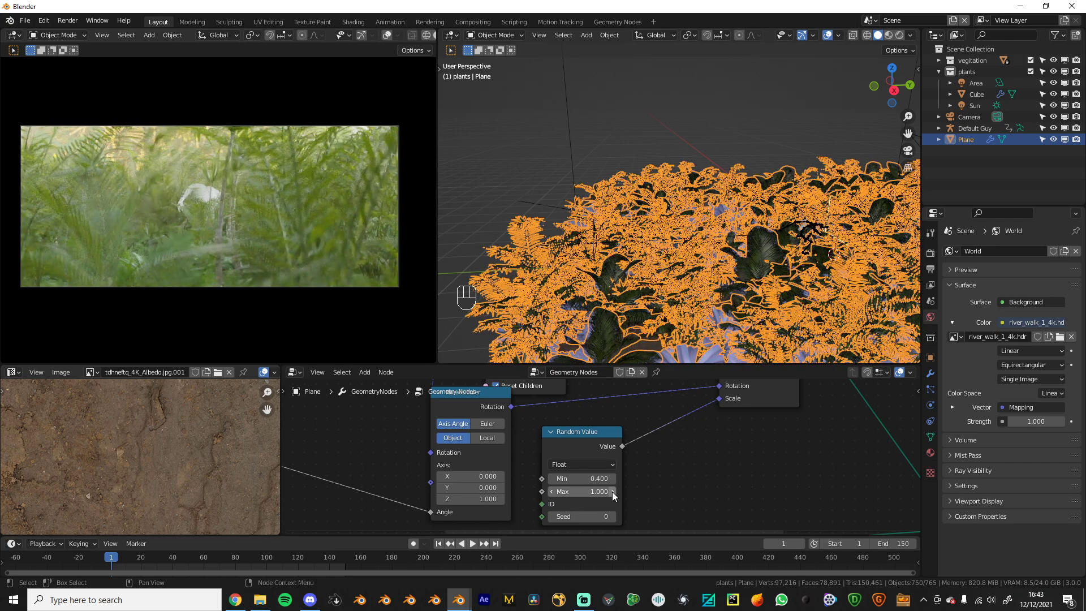
scroll(513, 222, down, 6)
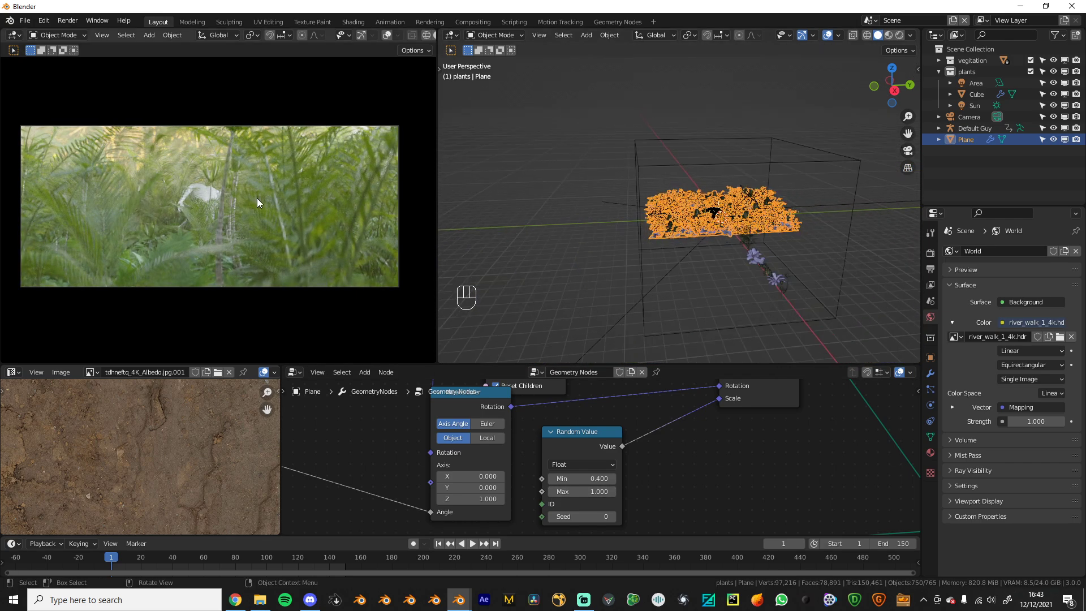
scroll(786, 224, up, 3)
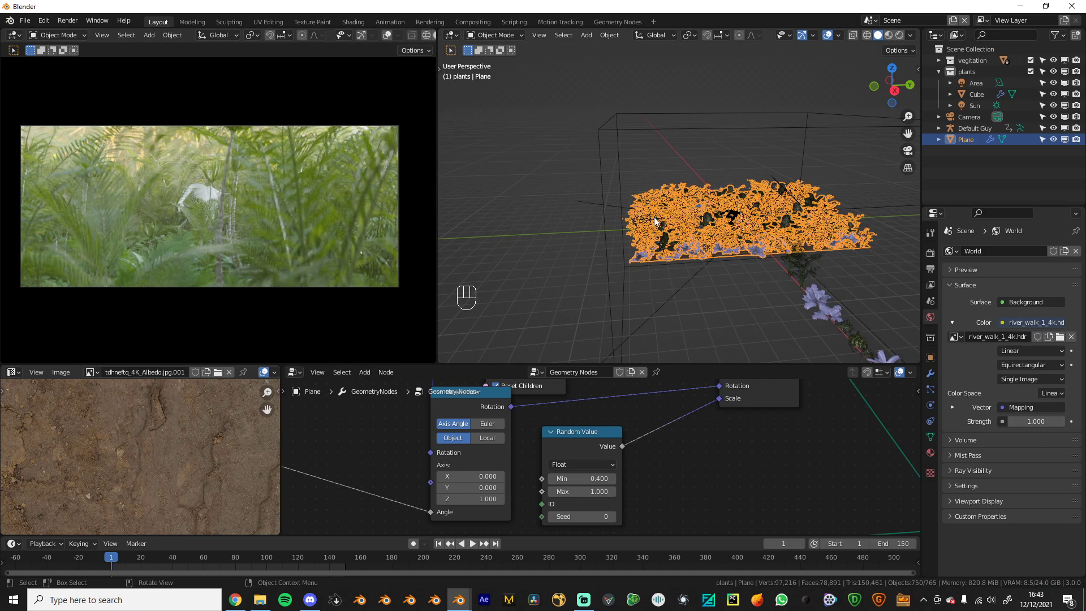
key(shift+a)
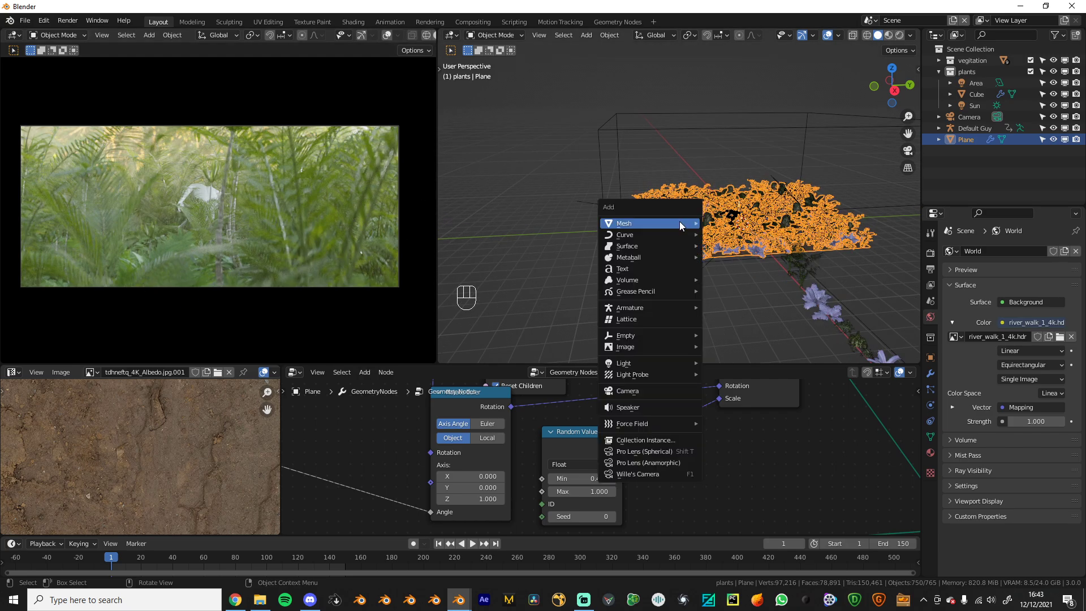
mouse_move(676, 224)
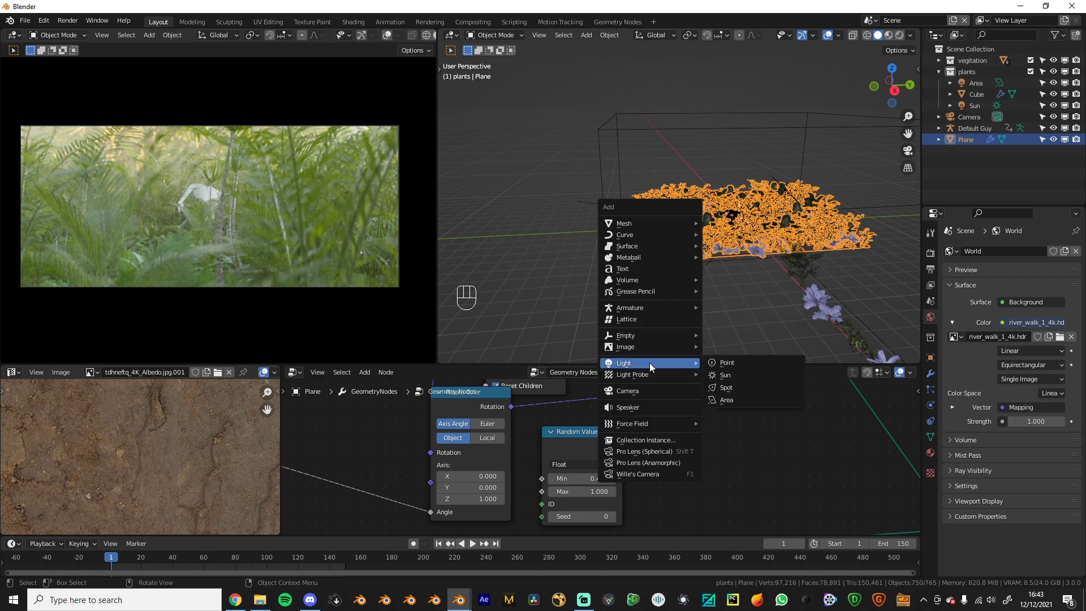
click(723, 232)
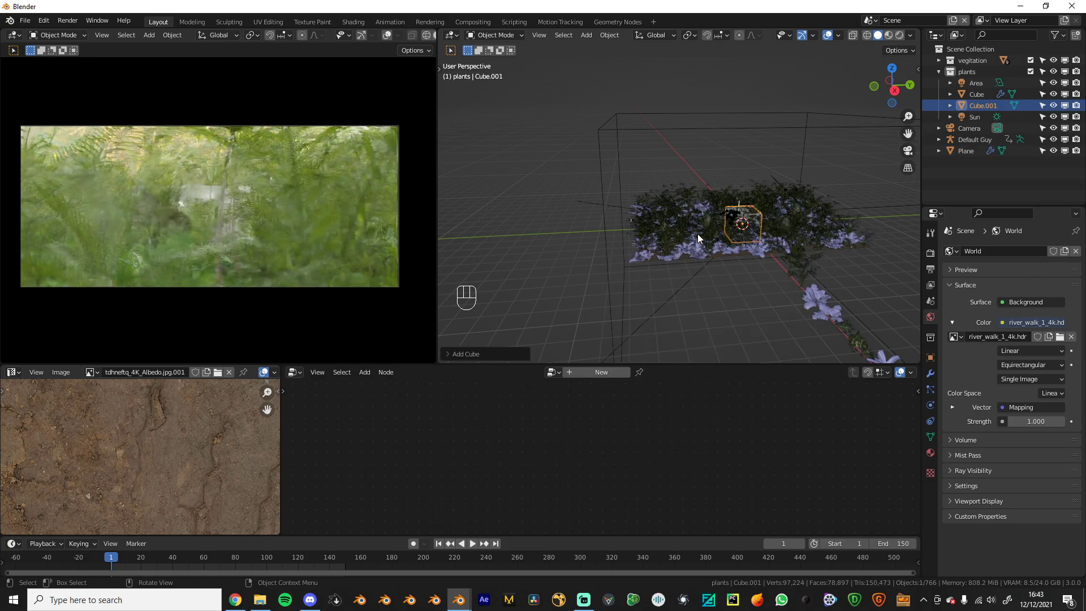
key(x)
Add a plane mesh and scale it up
key(shift+a)
click(755, 234)
key(s)
click(820, 263)
Rotate the new plane upright in the right side view and move it to the negative Y edge of the fog cube
key(KP_3)
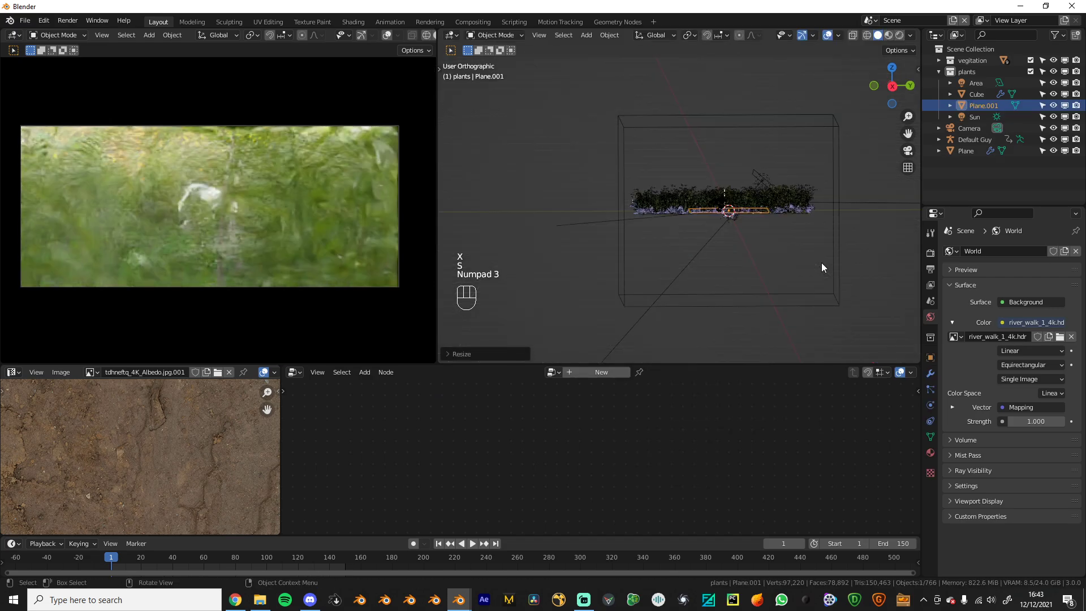
key(r)
click(675, 284)
key(g)
click(568, 271)
key(r)
key(r)
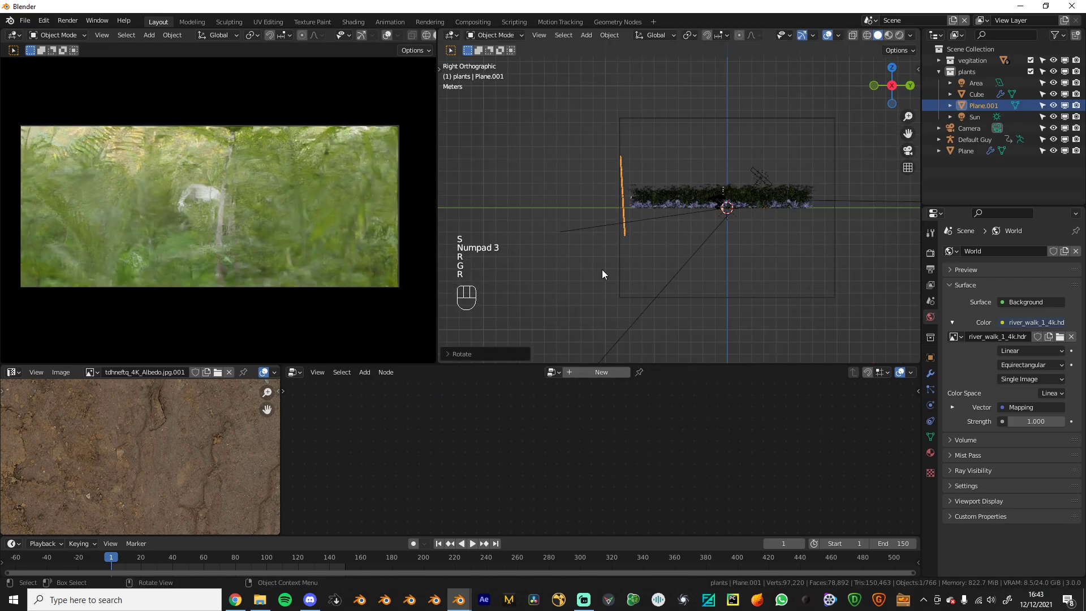
click(597, 269)
key(g)
key(r)
click(619, 290)
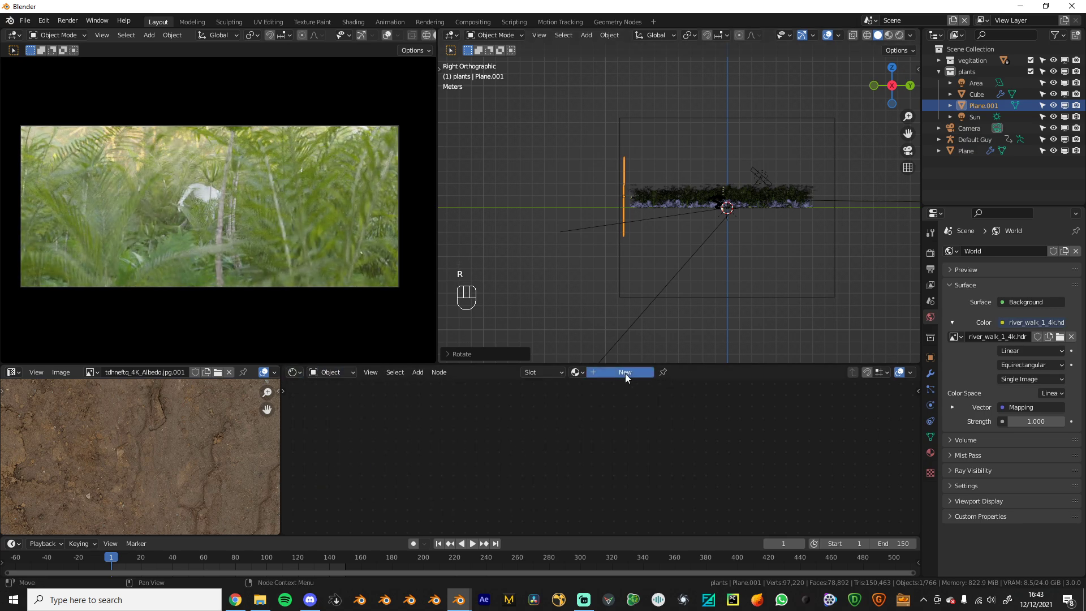
Create a new material for the upright plane in the Shader Editor and delete its Principled BSDF node
click(626, 373)
click(619, 432)
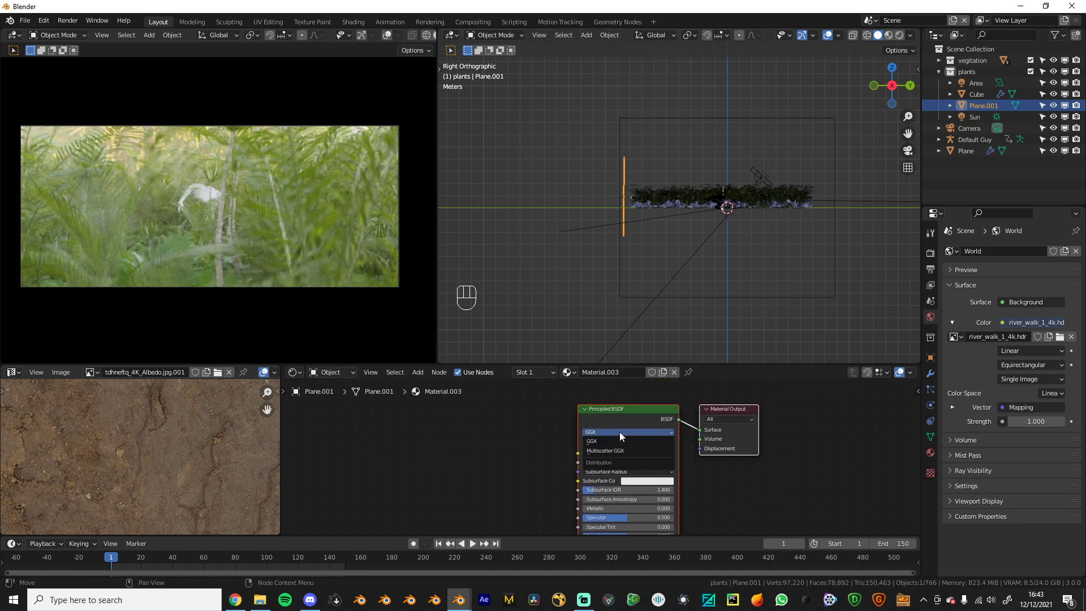
key(x)
Add a Transparent BSDF, connect it to the Material Output's Surface, and set its colour to black
key(ctrl+space)
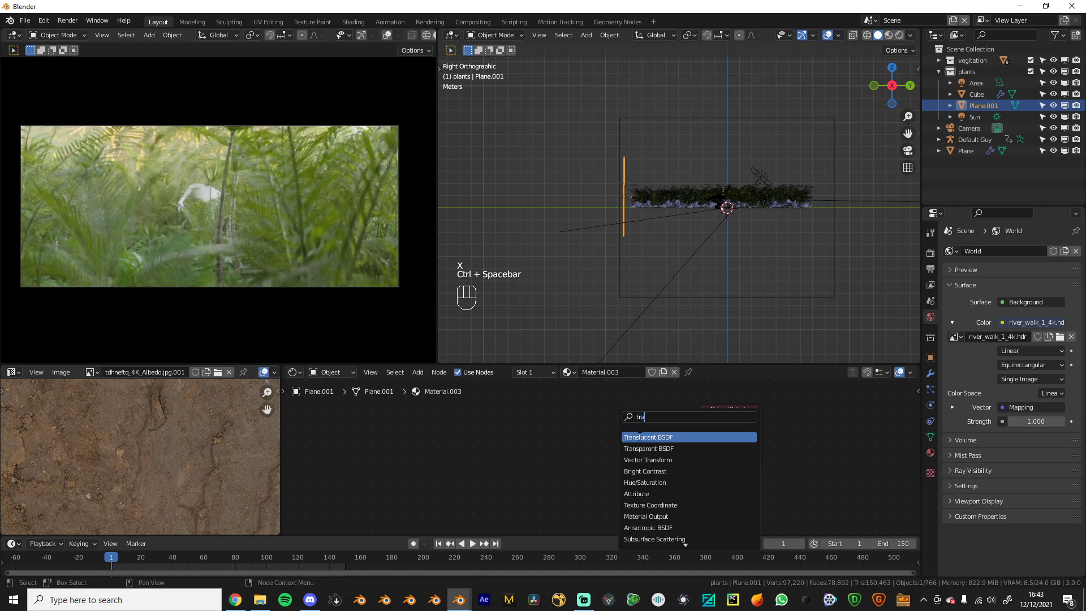
click(610, 448)
click(576, 448)
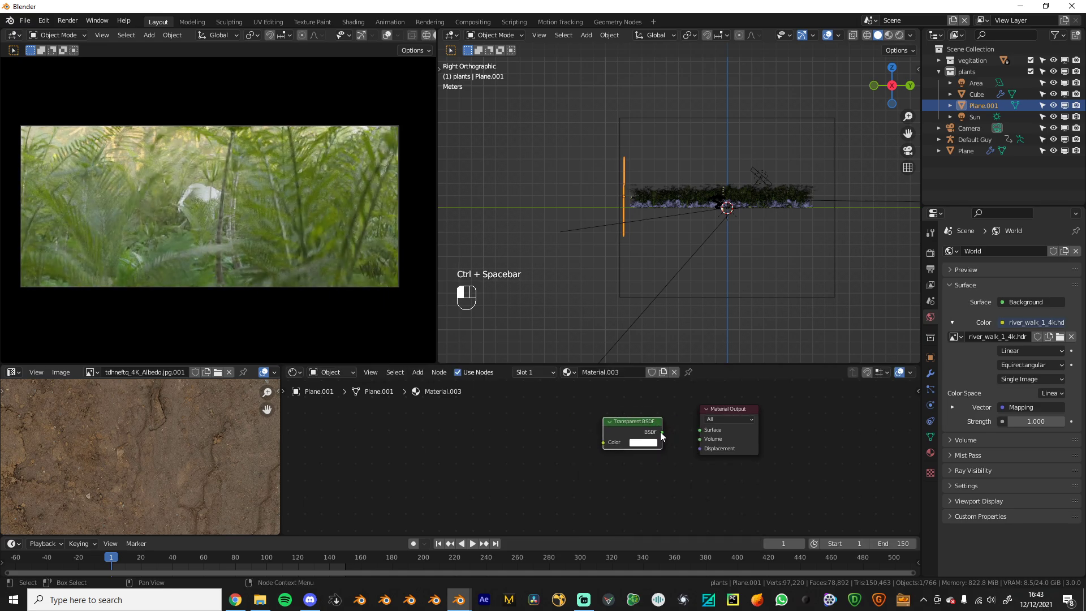
drag(705, 431, 704, 431)
click(650, 441)
drag(701, 372, 702, 384)
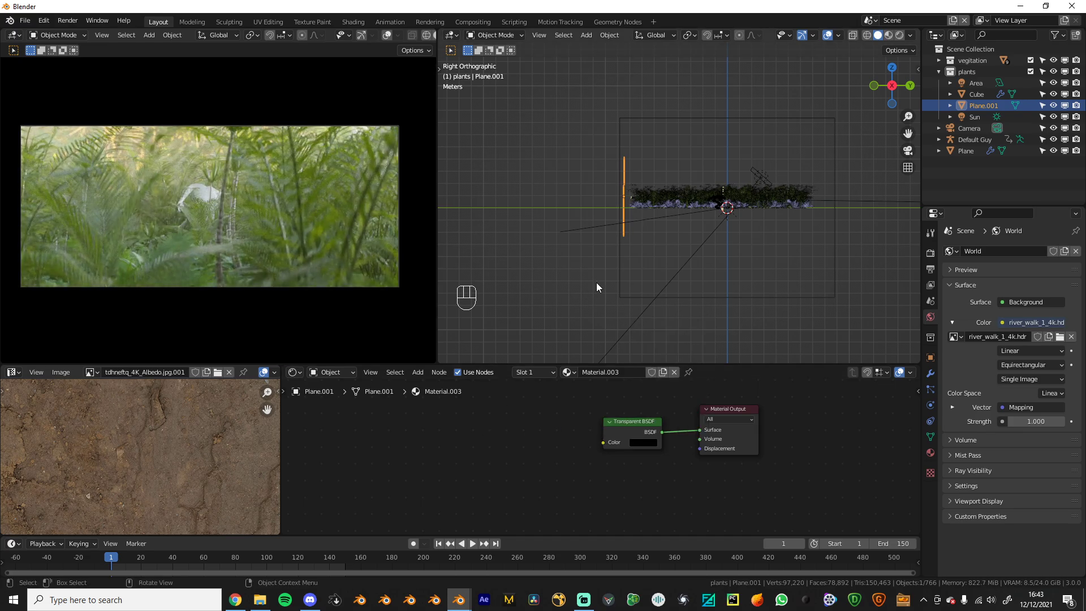
Compare the camera render with the upright plane hidden and shown
key(h)
key(alt+h)
key(h)
key(alt+h)
Scale up the upright plane so it covers most of the fog cube's side beside the vegetation
middle_drag(596, 283, 696, 294)
key(s)
key(s)
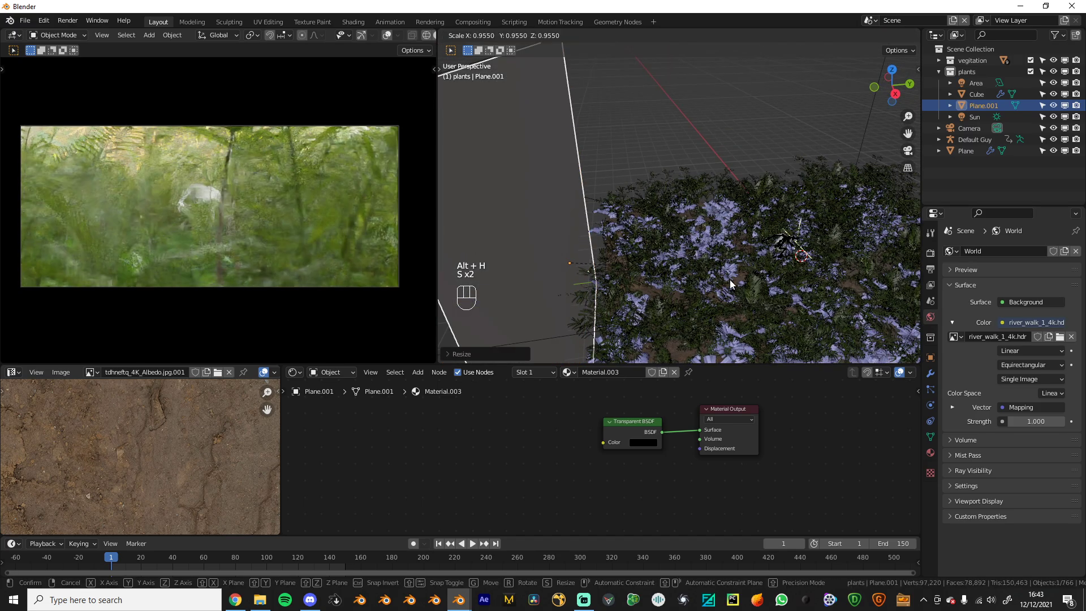
click(691, 235)
key(s)
click(664, 236)
scroll(665, 236, down, 5)
key(s)
click(681, 232)
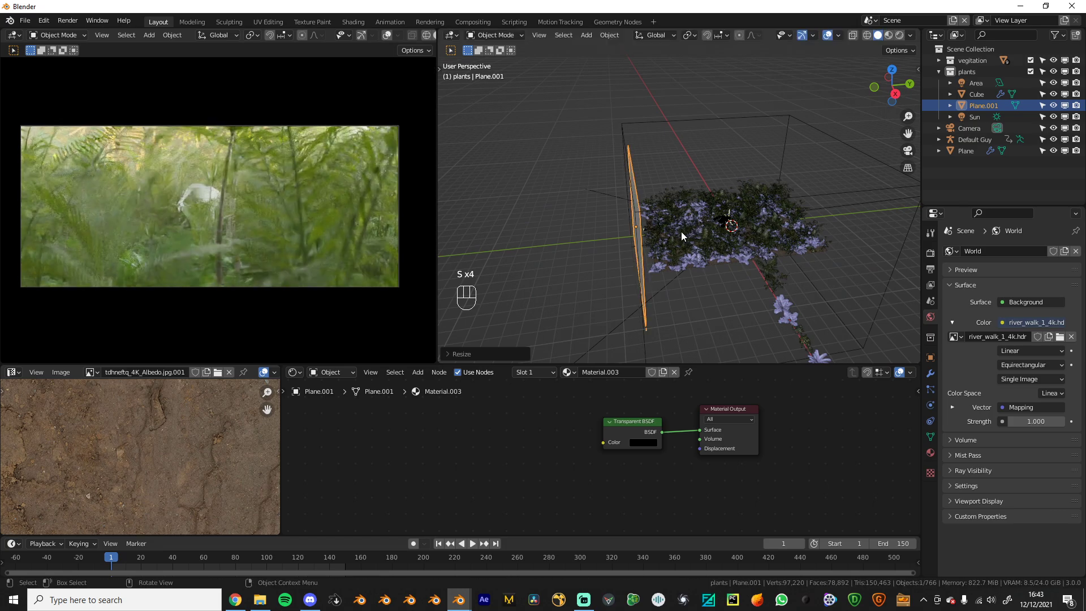
key(s)
click(679, 233)
middle_drag(290, 210, 254, 234)
scroll(305, 237, down, 4)
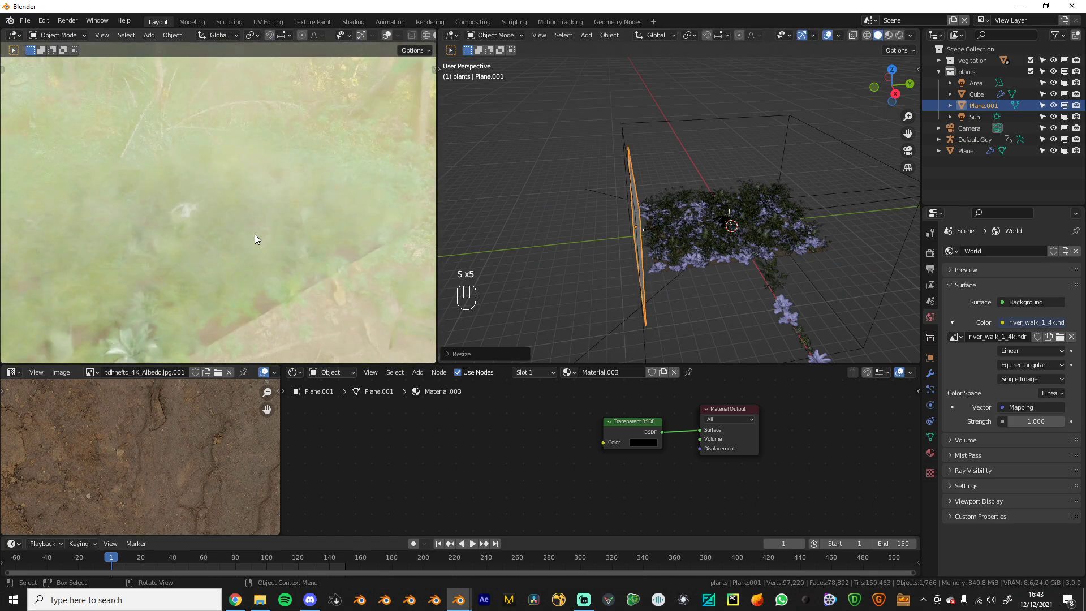
key(KP_0)
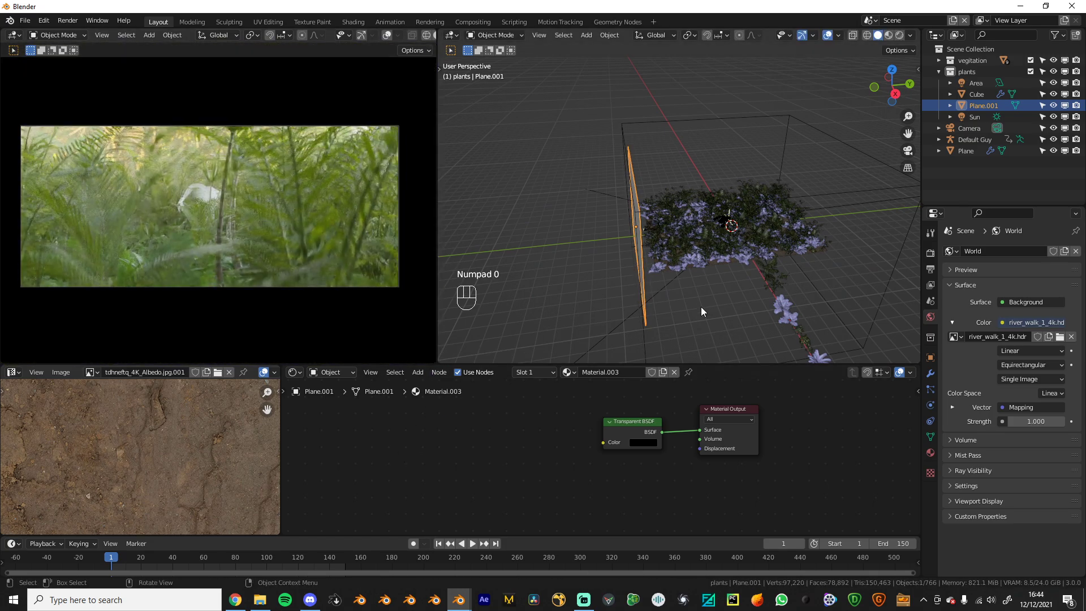
Display the upright plane as an unfilled outline in the viewport
middle_drag(700, 306, 796, 291)
key(shift+e)
click(698, 286)
key(shift+a)
mouse_move(795, 291)
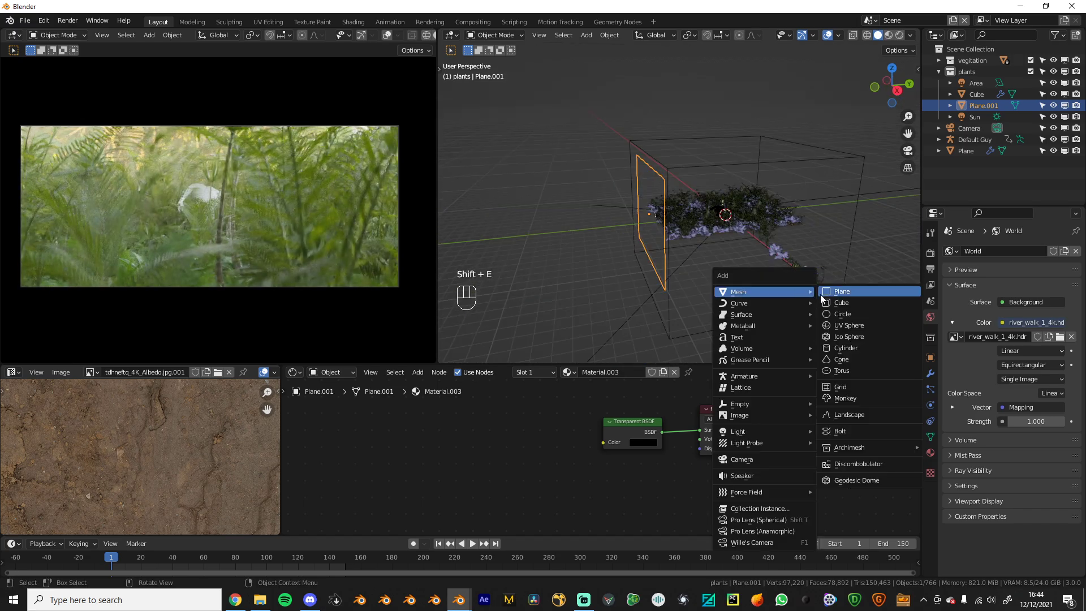
click(832, 293)
key(x)
click(776, 279)
Import the image 'tree shadow teture.jpg' from the Downloads folder as an image plane
key(q)
click(729, 281)
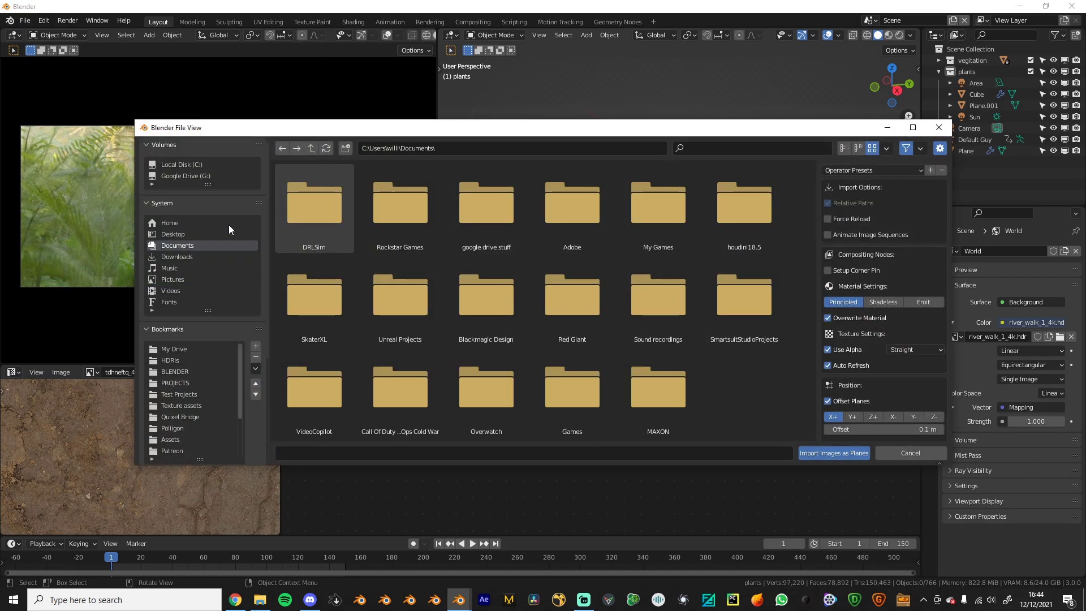
click(177, 256)
text(shadow)
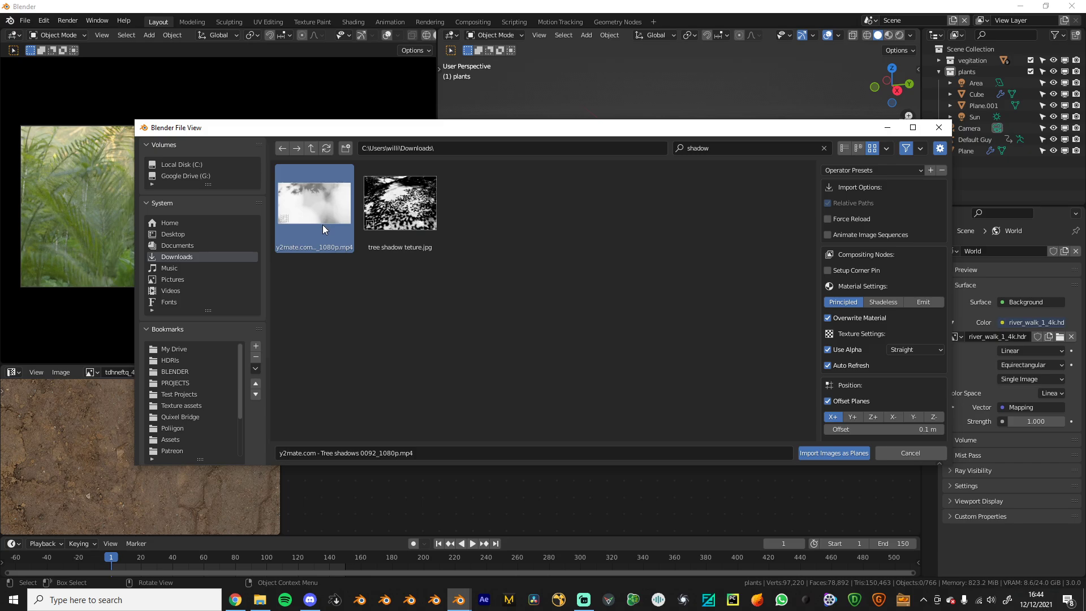
double_click(400, 202)
Scale up the imported tree shadow plane and rotate it around the Z axis
key(s)
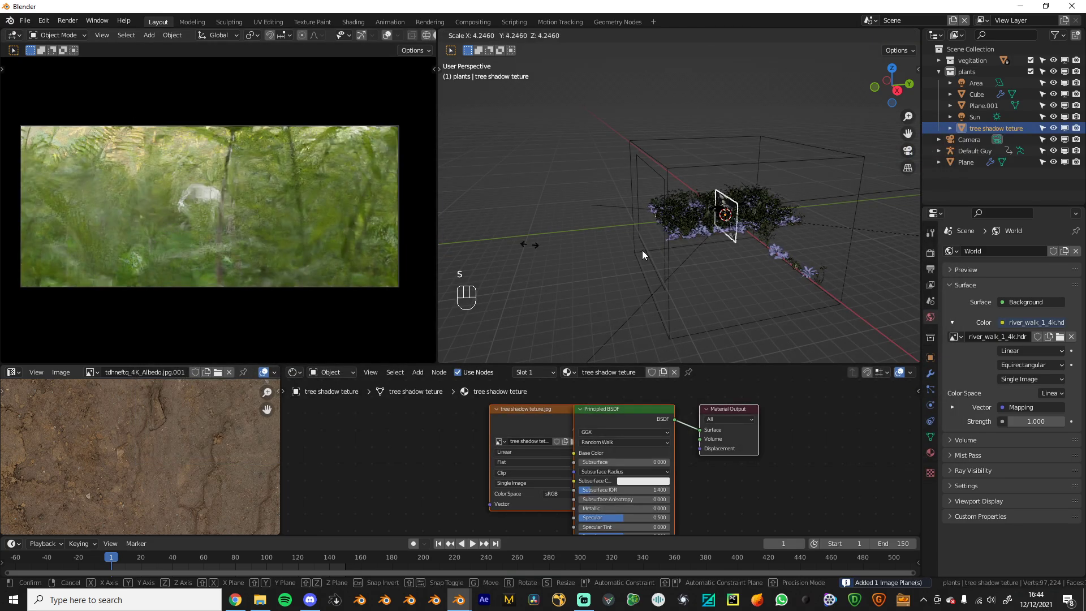
click(497, 246)
key(r)
key(z)
click(693, 238)
key(r)
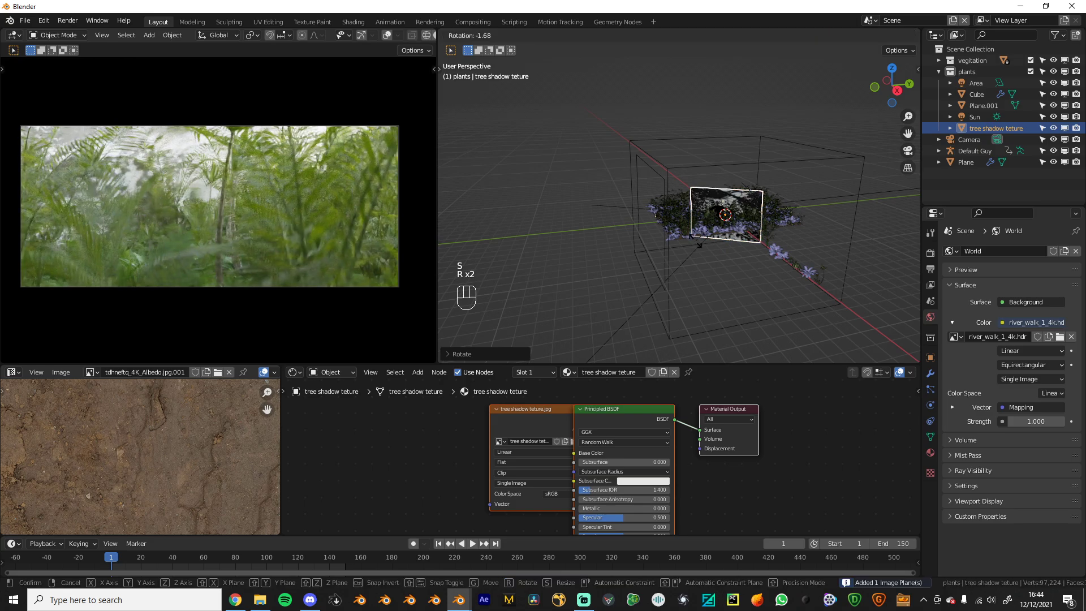
key(z)
click(748, 244)
Move, scale and align the tree shadow plane so it stands along the vegetation's +X edge, spanning its full width inside the fog cube
key(KP_7)
key(g)
click(775, 226)
key(r)
click(780, 233)
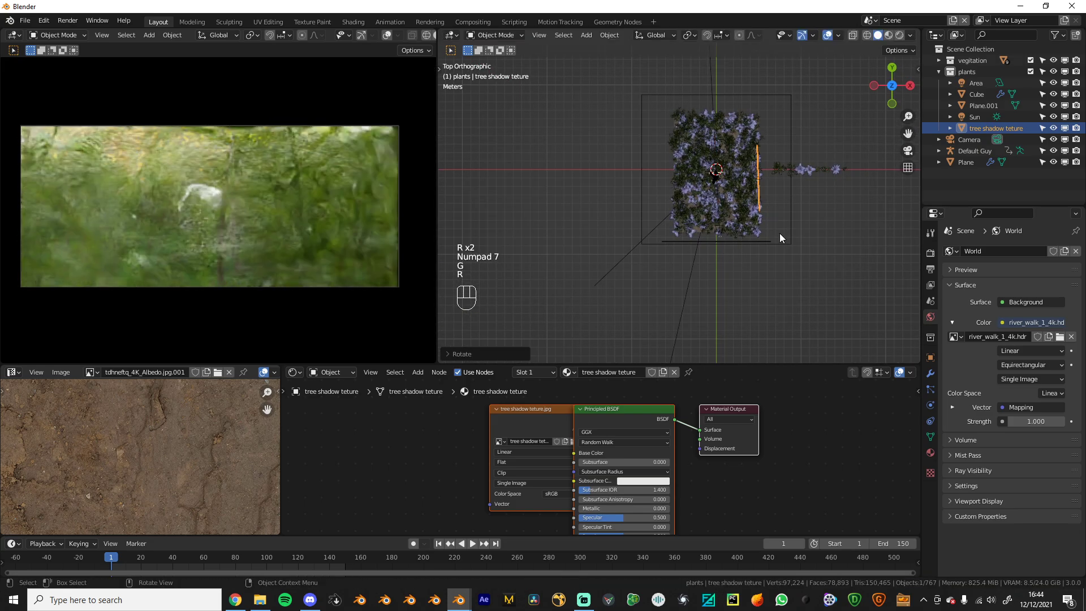
key(s)
click(813, 239)
key(g)
click(824, 241)
key(s)
click(860, 240)
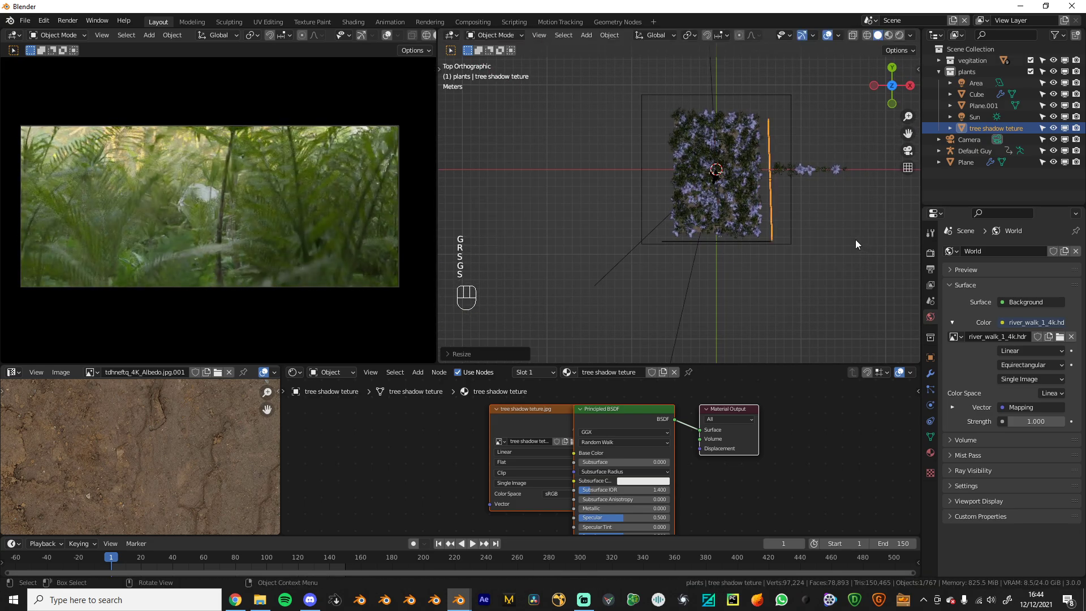
key(r)
click(854, 241)
key(g)
click(850, 239)
Connect the tree shadow texture's Color output to the Principled BSDF's Alpha
drag(521, 419, 378, 491)
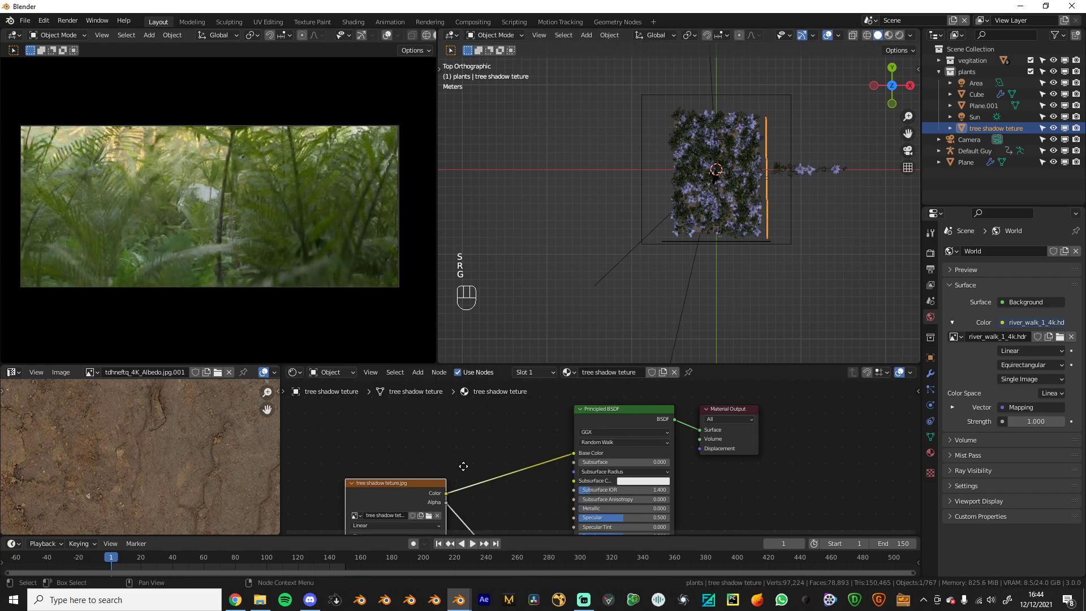
middle_drag(463, 465, 502, 411)
middle_drag(93, 216, 226, 218)
middle_drag(393, 425, 400, 395)
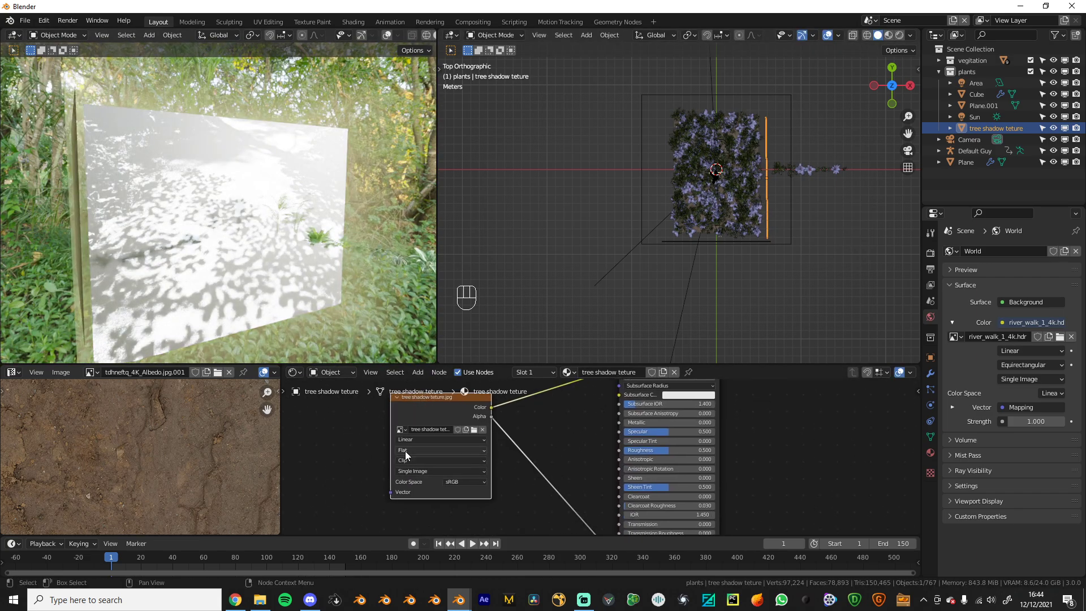
drag(405, 479, 333, 541)
middle_drag(448, 448, 457, 398)
drag(431, 419, 465, 441)
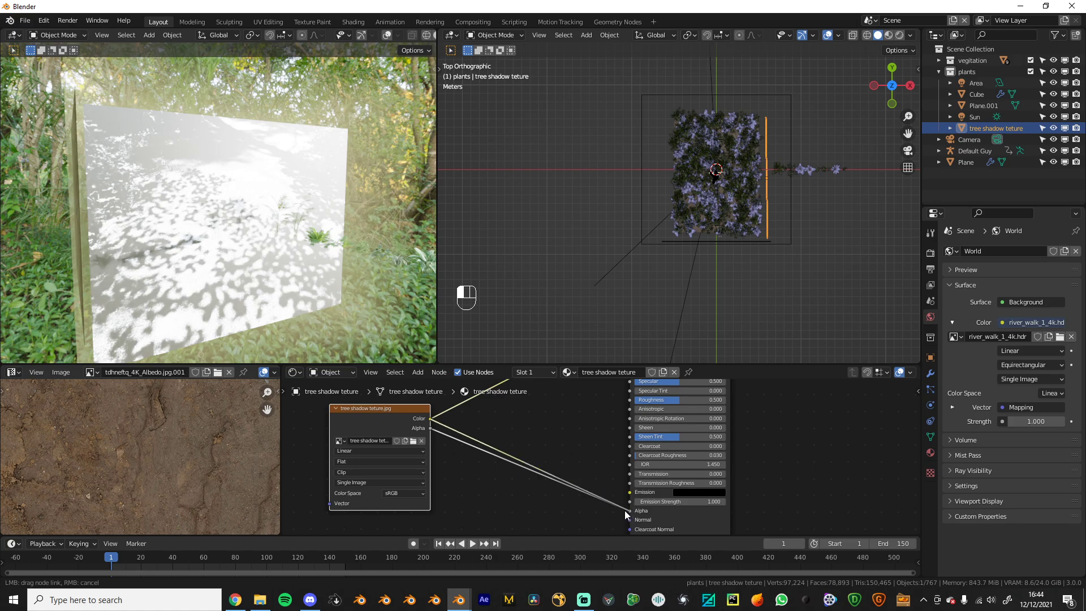
drag(624, 510, 626, 510)
Insert a ColorRamp between the shadow texture and Alpha, and reverse it with white first and the black stop at 0.359
middle_drag(548, 476, 558, 426)
key(ctrl+r)
click(543, 414)
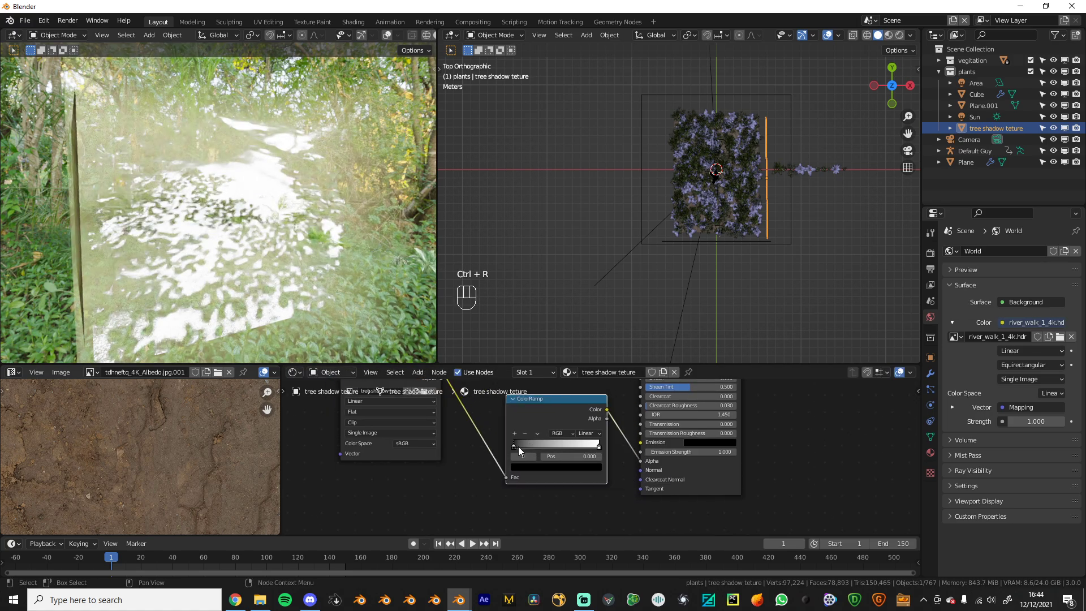
drag(519, 447, 544, 444)
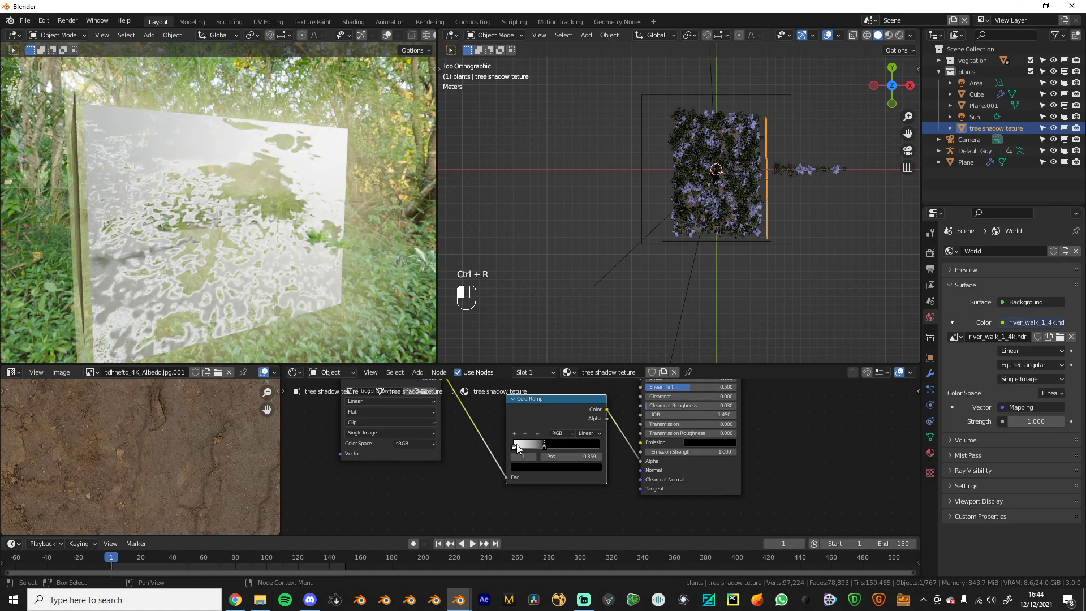
Disconnect the texture from Base Color, set Base Color to black, Specular to 0 and Roughness to 1
middle_drag(566, 397, 517, 487)
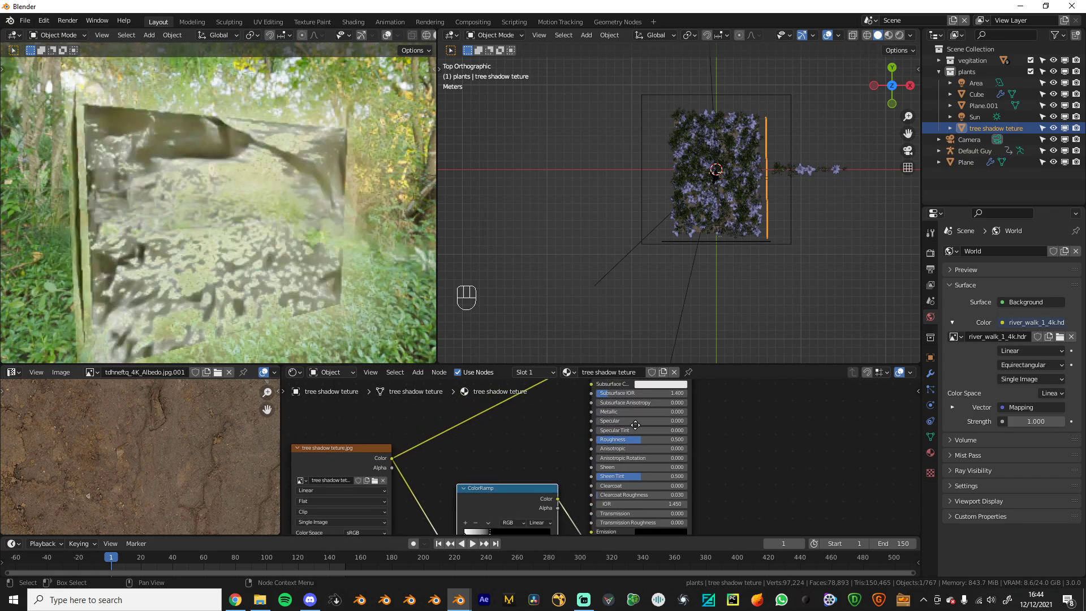
middle_drag(635, 425, 604, 465)
drag(561, 398, 534, 407)
click(621, 398)
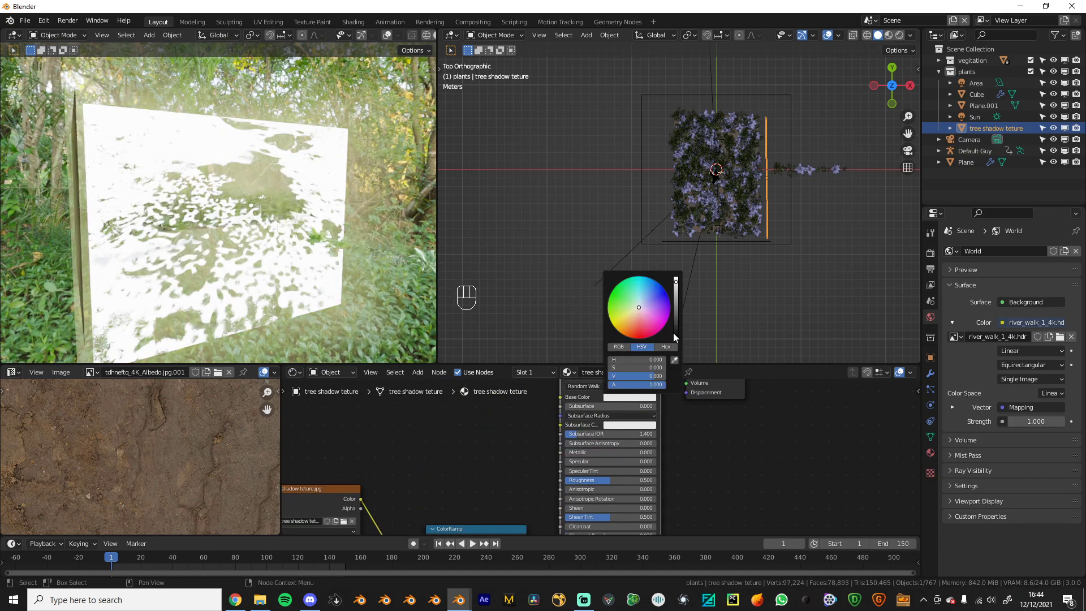
drag(675, 333, 673, 353)
scroll(487, 423, down, 1)
middle_drag(484, 423, 538, 360)
click(418, 418)
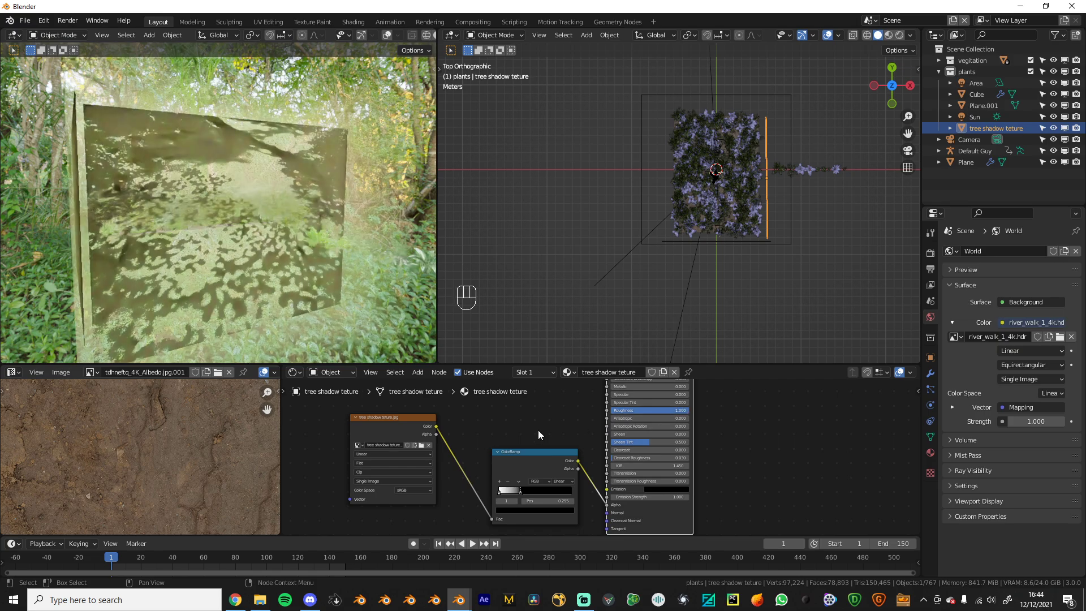
Sharpen the ColorRamp by bringing its stops close together, with the white stop at position 0.086
middle_drag(513, 446, 525, 407)
scroll(525, 408, up, 1)
drag(526, 458, 519, 460)
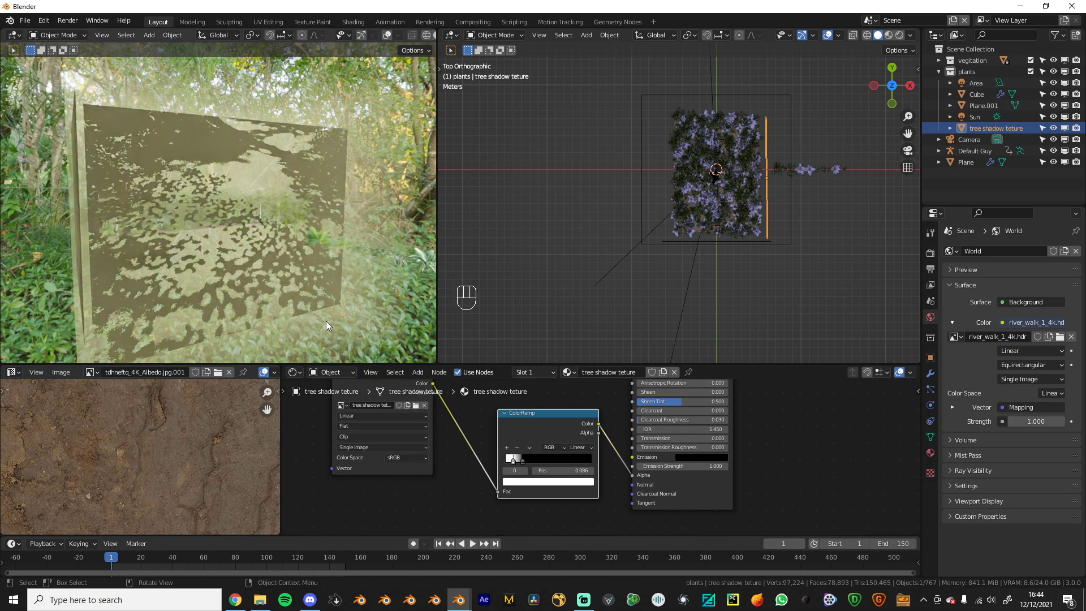
Duplicate the tree shadow plane, then rotate and move the copy so it lies nearly horizontal above the vegetation
key(KP_0)
middle_drag(483, 301, 602, 208)
scroll(602, 208, up, 4)
middle_drag(602, 208, 654, 213)
key(shift+e)
scroll(678, 205, down, 4)
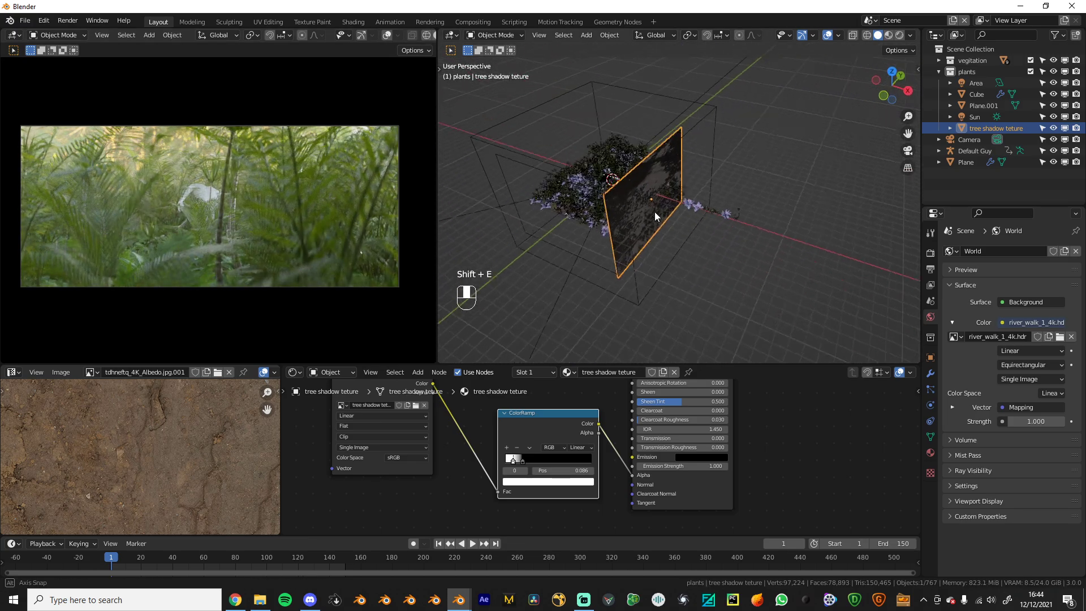
key(KP_1)
key(shift+d)
key(r)
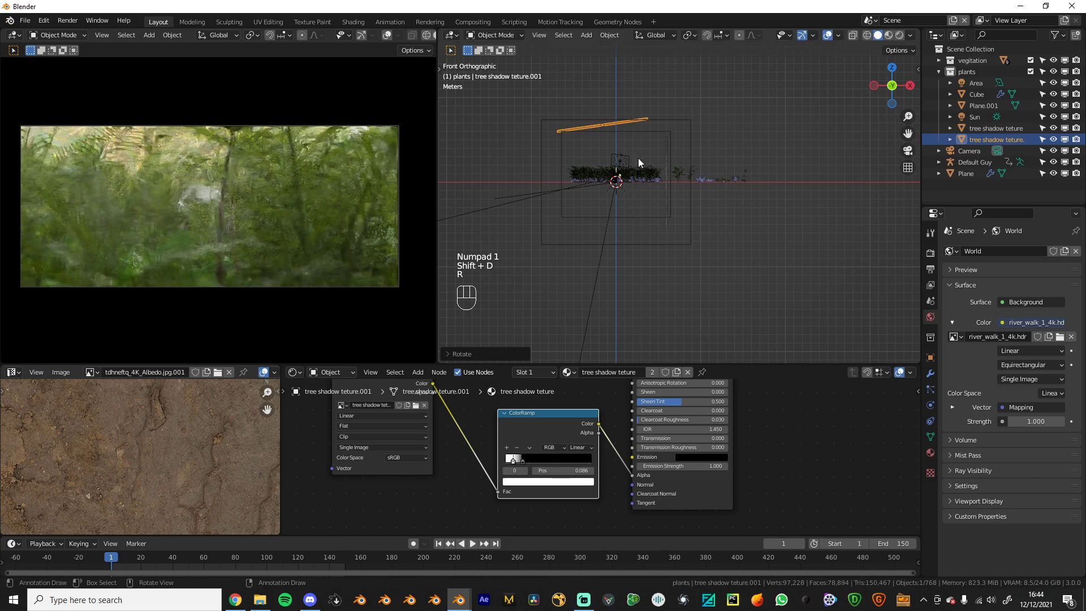
key(g)
click(677, 189)
key(r)
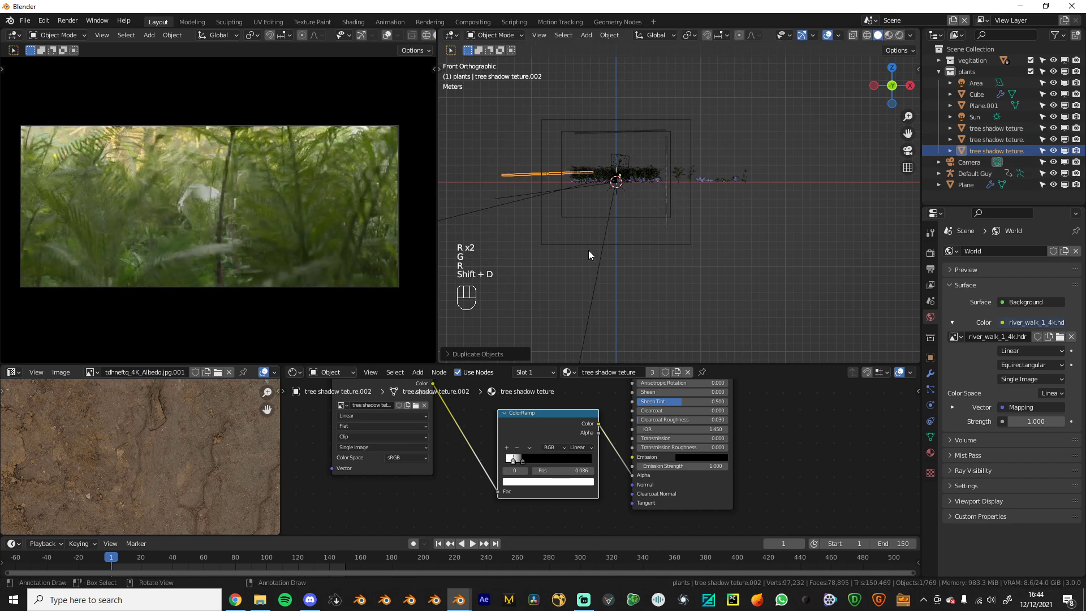
Duplicate the overhead shadow plane and stand the copy upright at the vegetation's opposite, -X side
key(r)
click(589, 125)
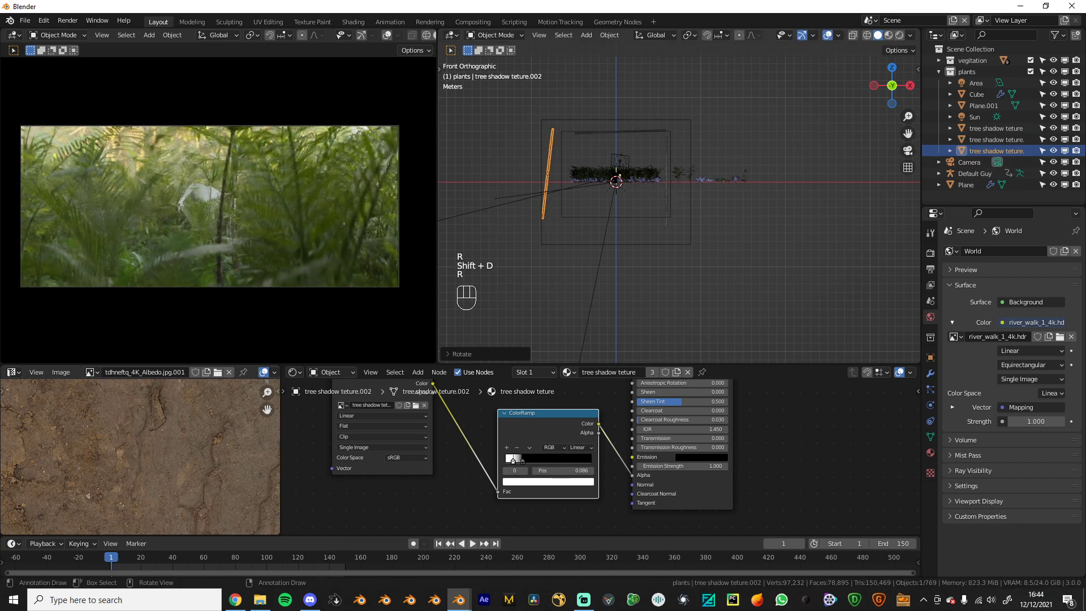
key(r)
click(592, 133)
key(r)
click(594, 136)
key(g)
click(598, 138)
Display the tree shadow planes as unfilled outlines in the viewport
middle_drag(616, 181, 639, 205)
scroll(664, 198, up, 2)
key(shift+e)
click(650, 167)
key(shift+e)
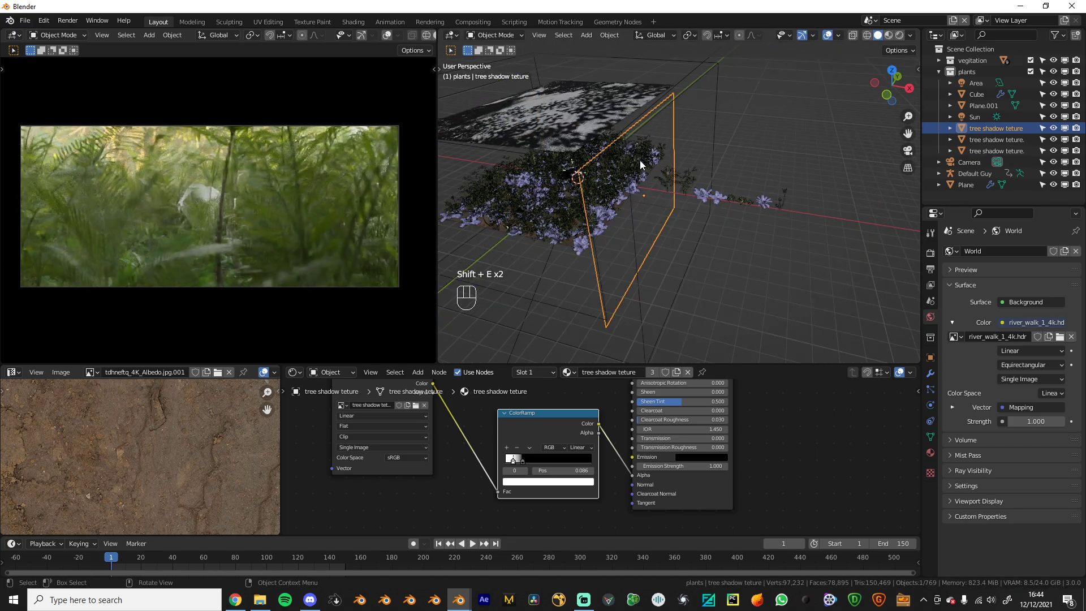
click(600, 121)
key(shift+e)
middle_drag(658, 213, 650, 216)
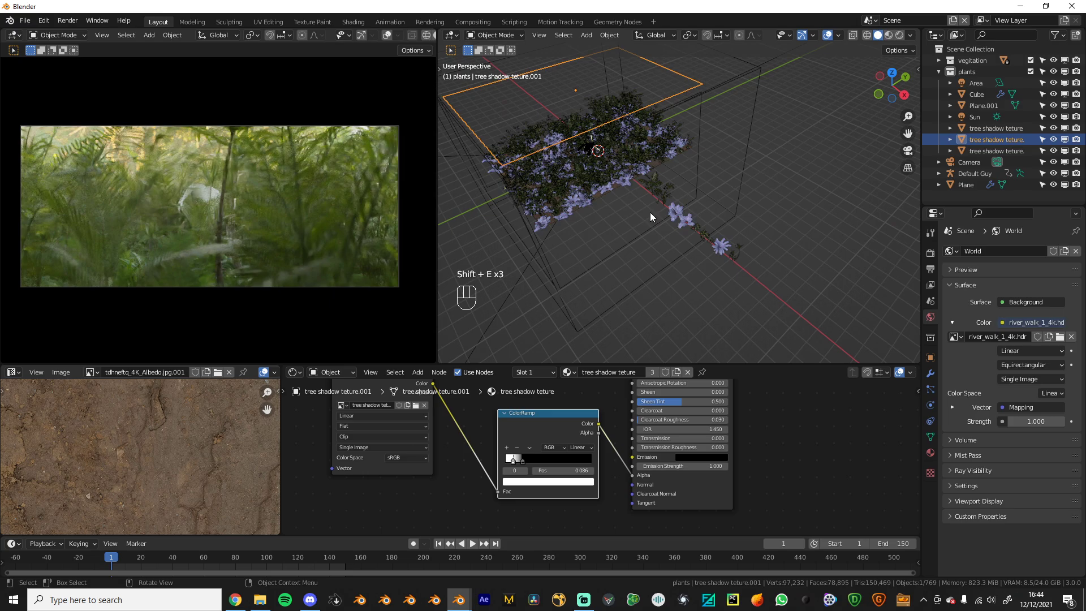
Move the Sun light outside the fog cube beside the trailing flowers and rotate its direction towards the scene
click(602, 153)
click(974, 117)
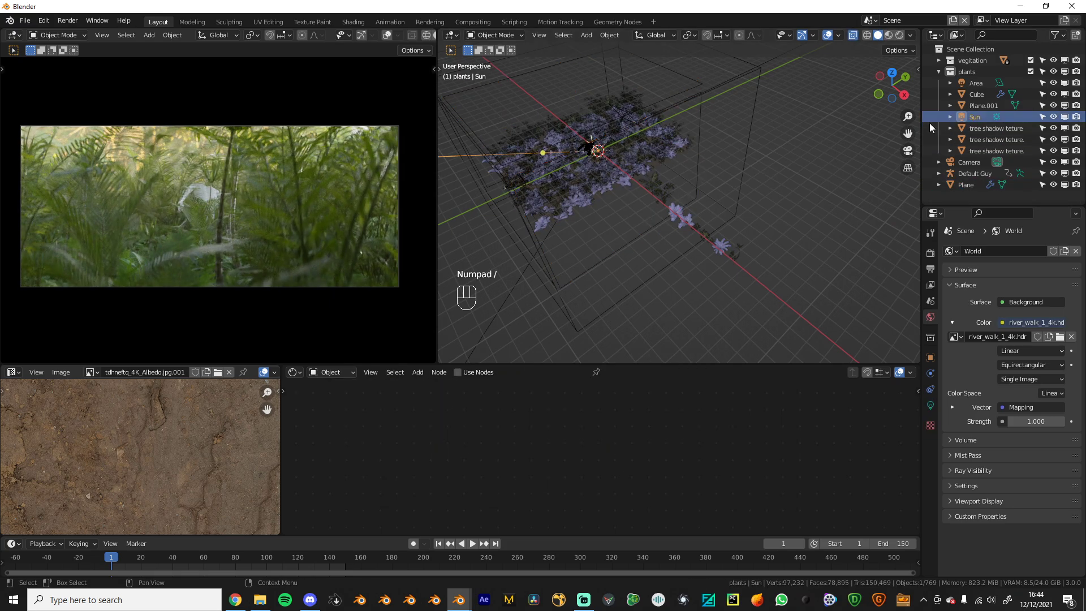
key(KP_7)
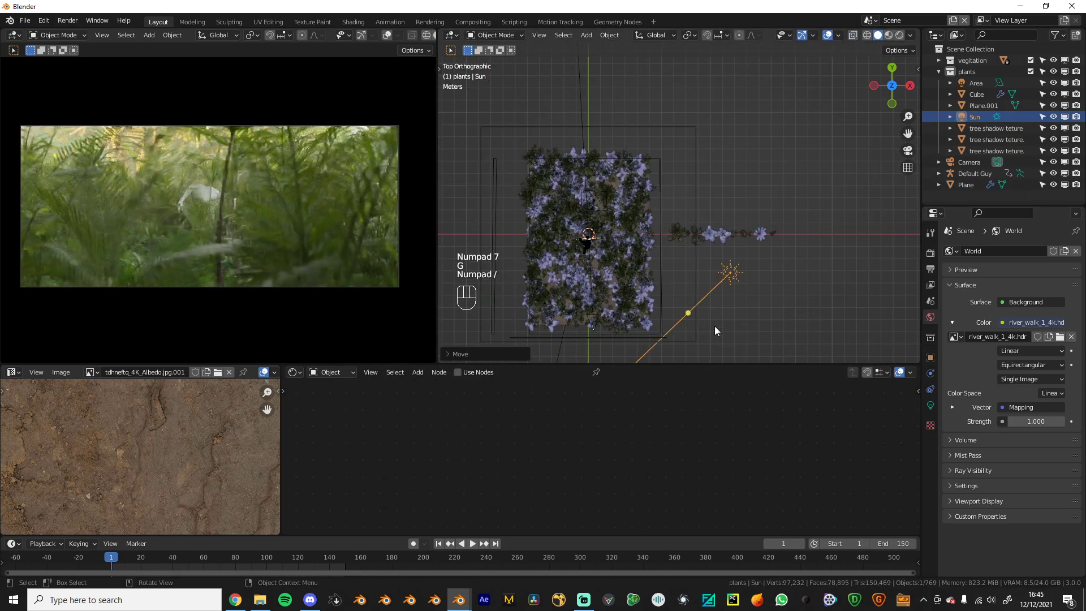
key(r)
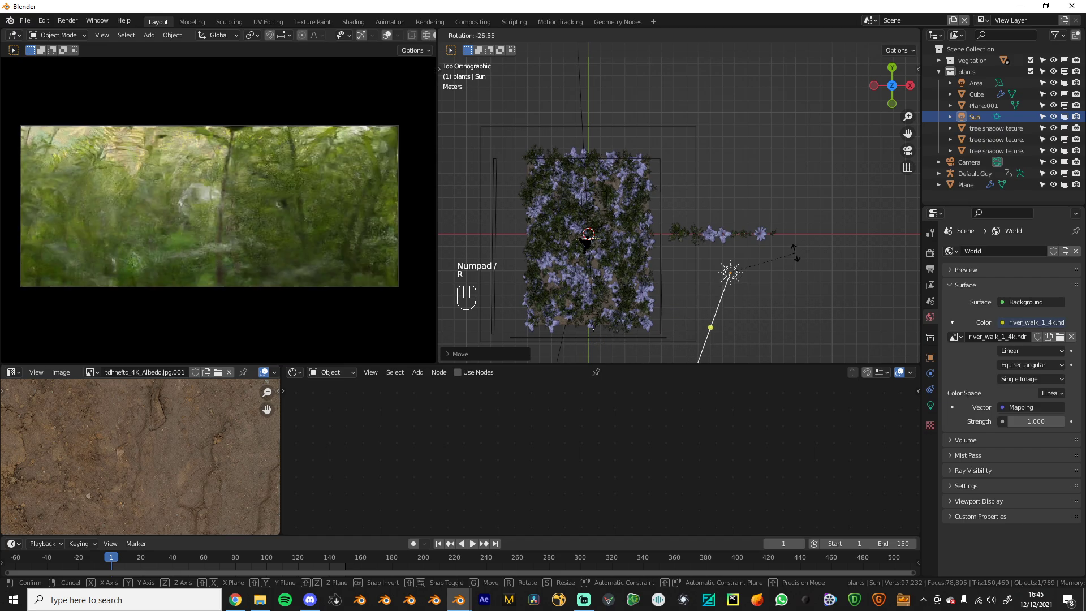
click(776, 271)
middle_drag(775, 268, 724, 202)
key(r)
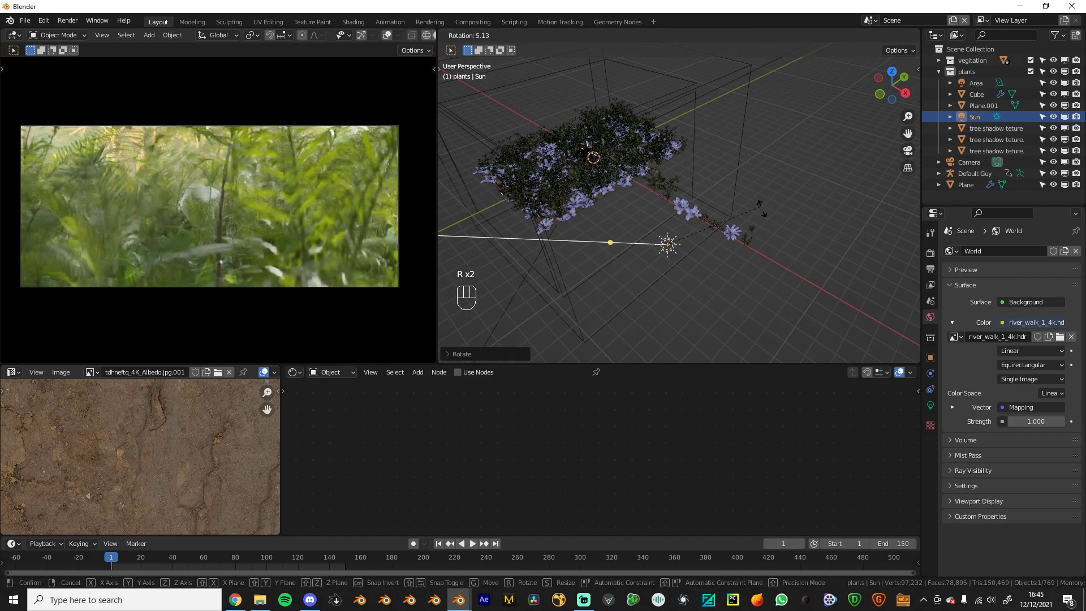
click(757, 173)
Raise the density of the fog cube's Principled Volume
middle_drag(649, 236, 622, 145)
click(679, 117)
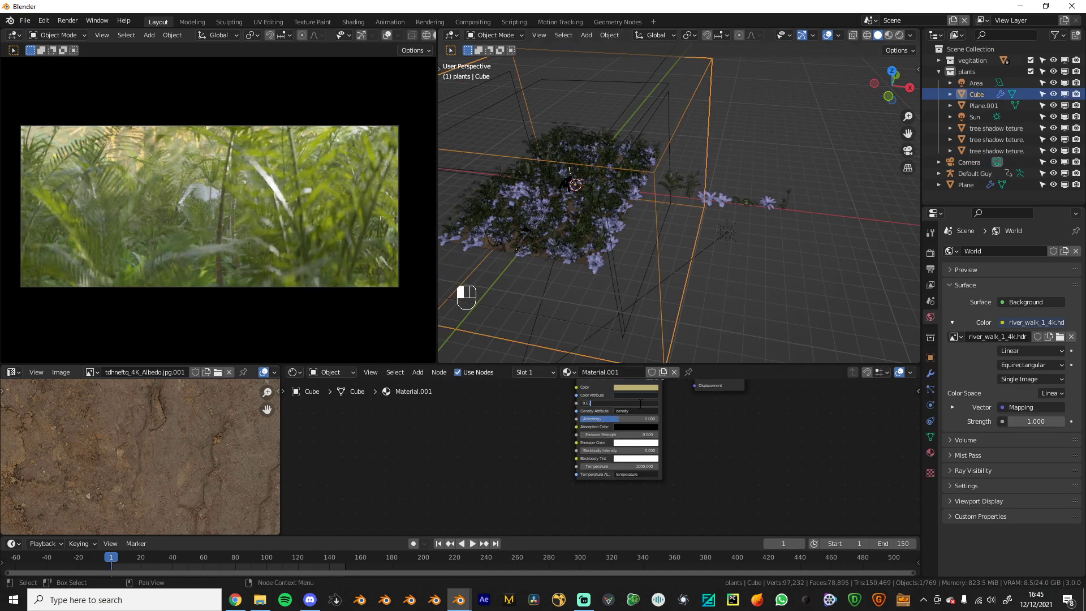
key(Return)
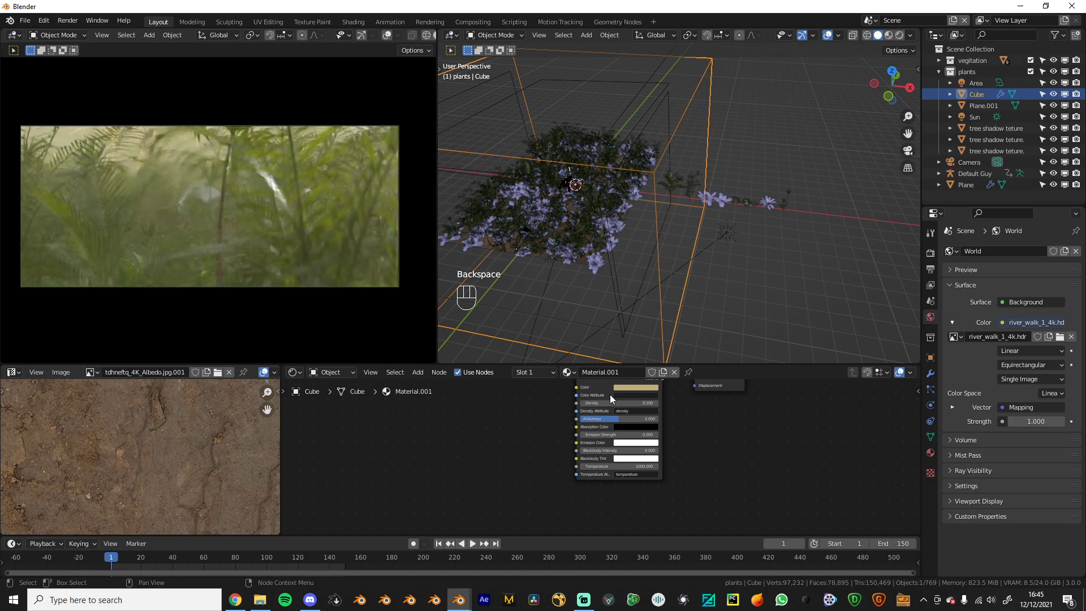
click(628, 388)
Set the Sun light's strength to 28.66 and tilt its direction with a free trackball rotation
click(726, 233)
click(930, 405)
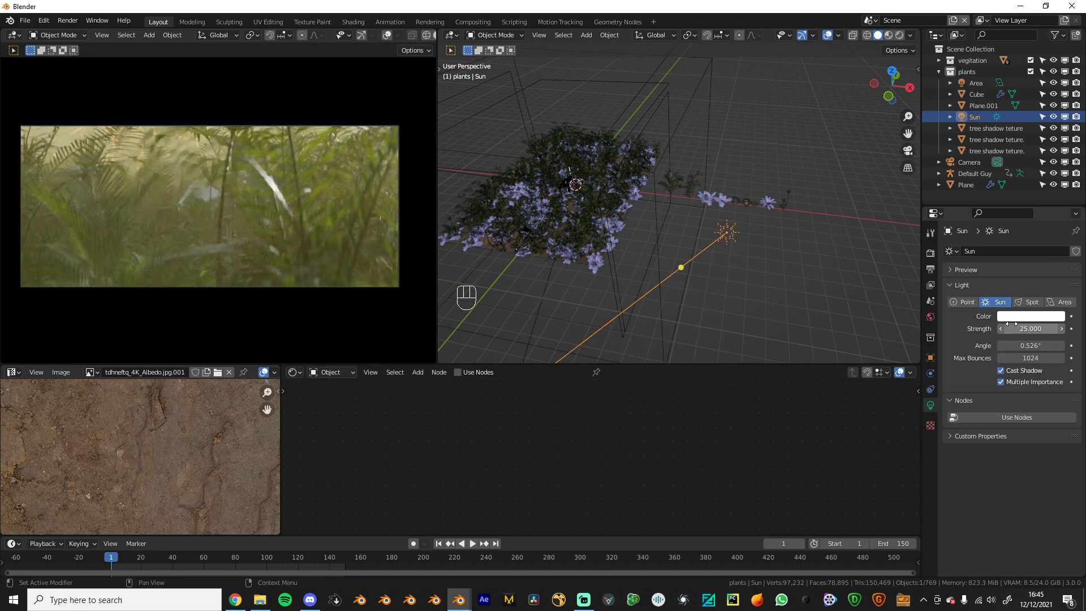
middle_drag(792, 257, 628, 215)
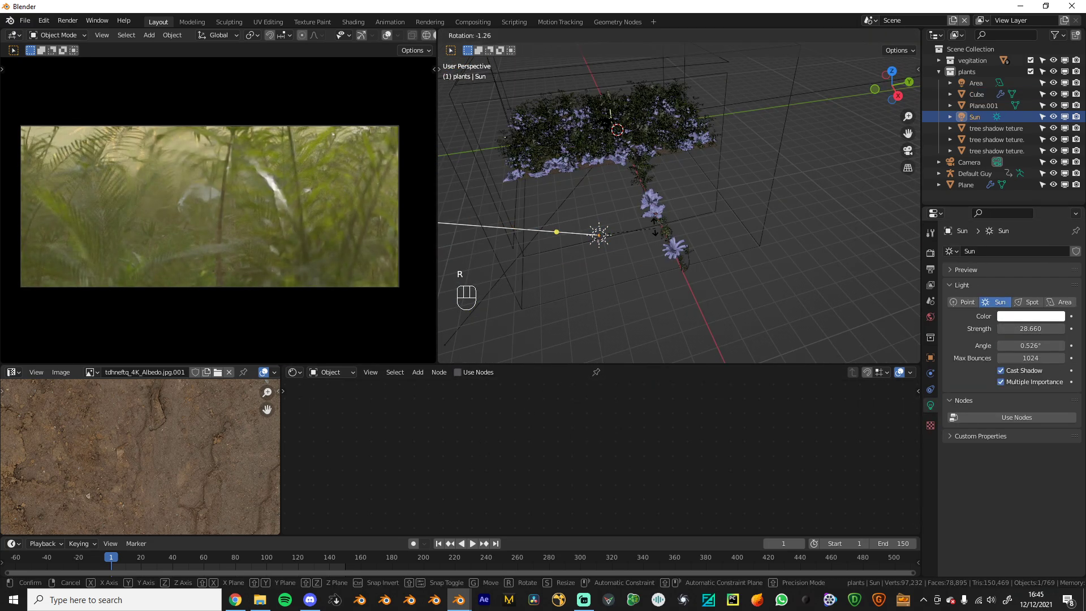
key(r)
key(r)
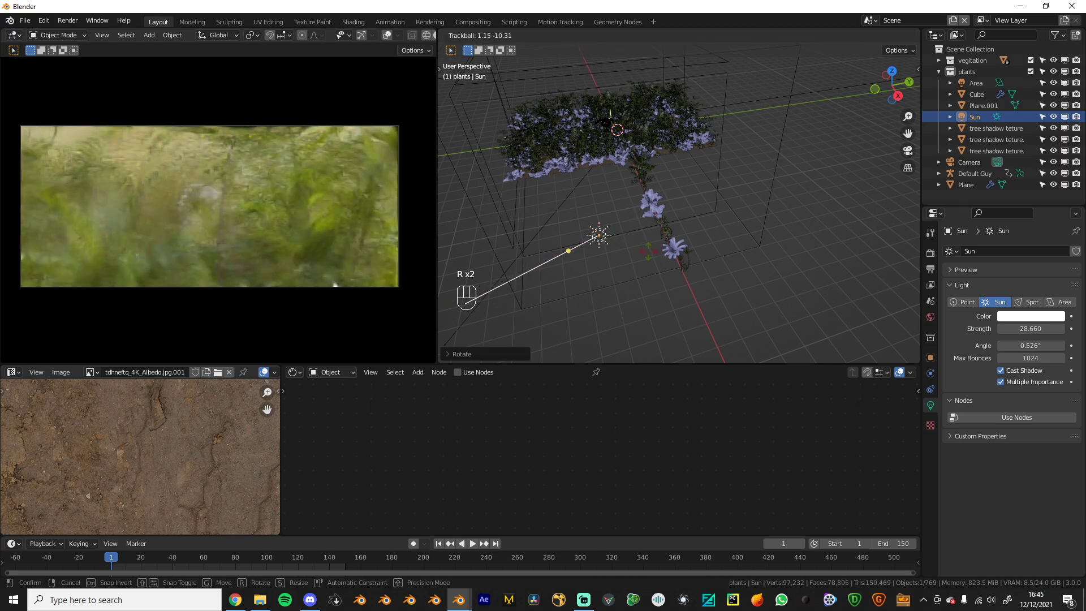
click(656, 252)
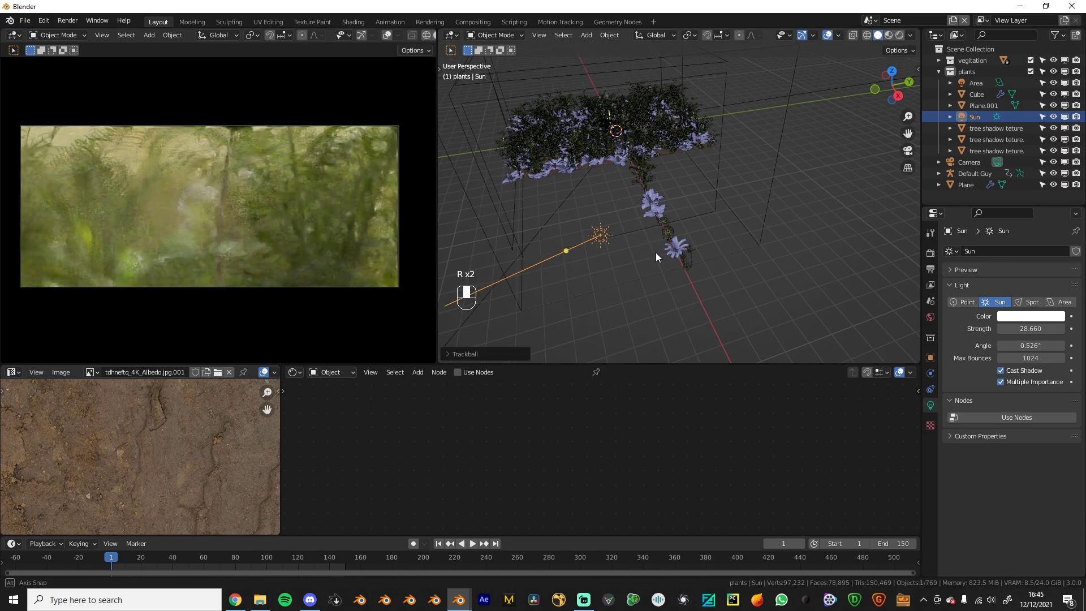
Adjust the Sun light's direction across the jungle patch with two free trackball rotations
middle_drag(656, 252, 663, 222)
key(r)
key(r)
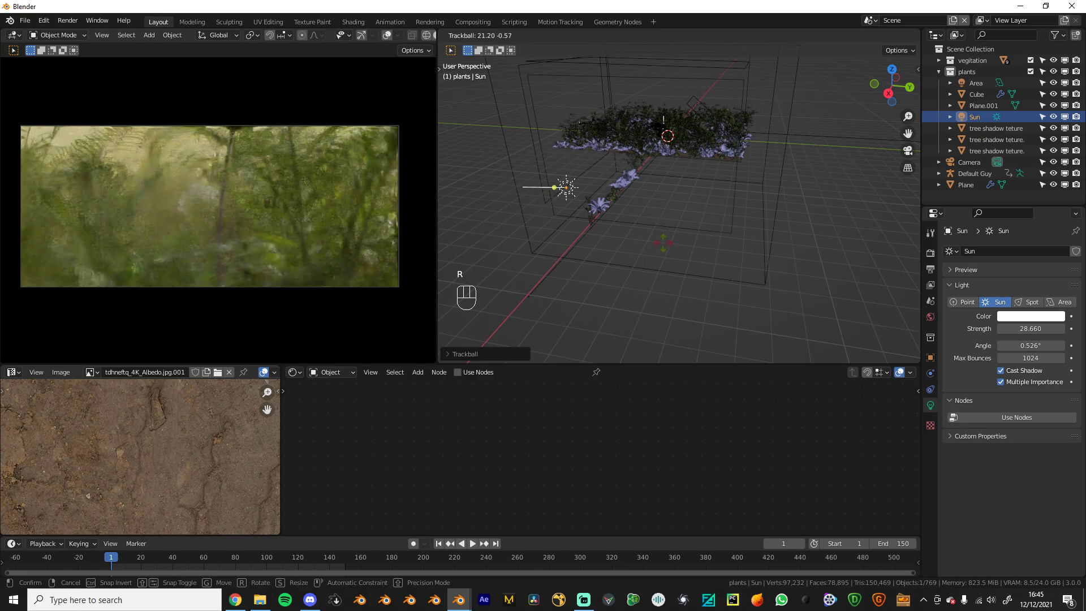
click(663, 244)
middle_drag(662, 243, 693, 316)
scroll(732, 244, up, 2)
middle_drag(732, 244, 683, 205)
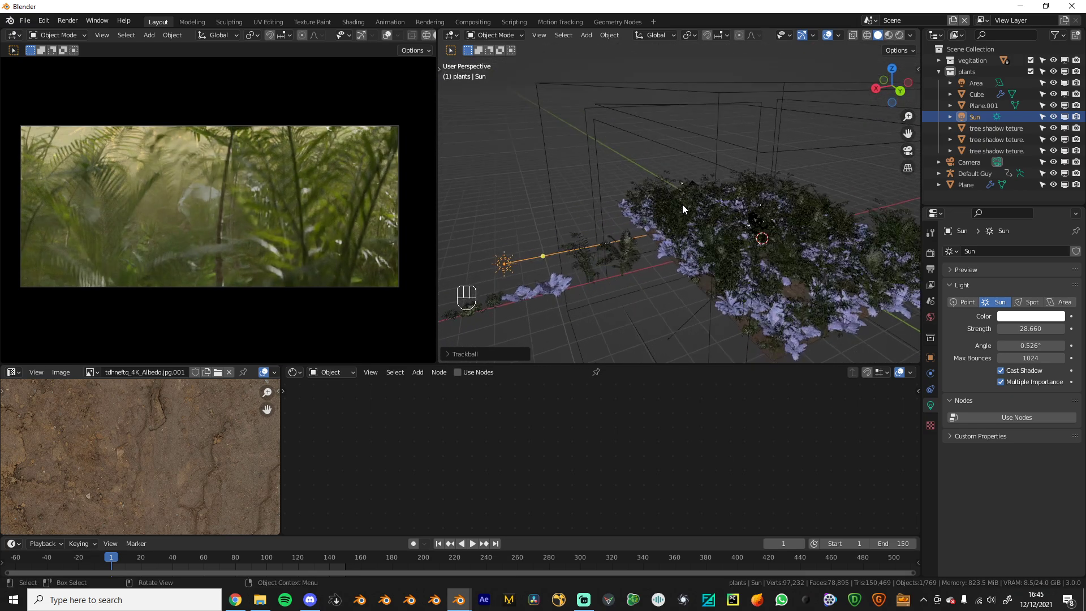
key(r)
key(r)
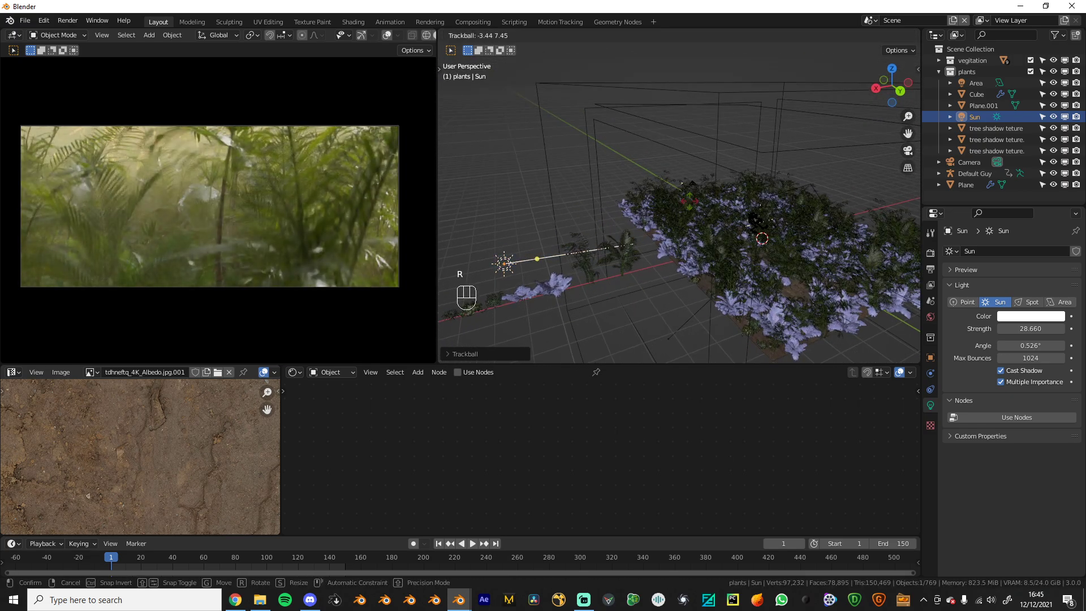
click(642, 224)
Rotate the Sun light by about 38° in the top view so it aims diagonally past the plants
key(KP_7)
key(r)
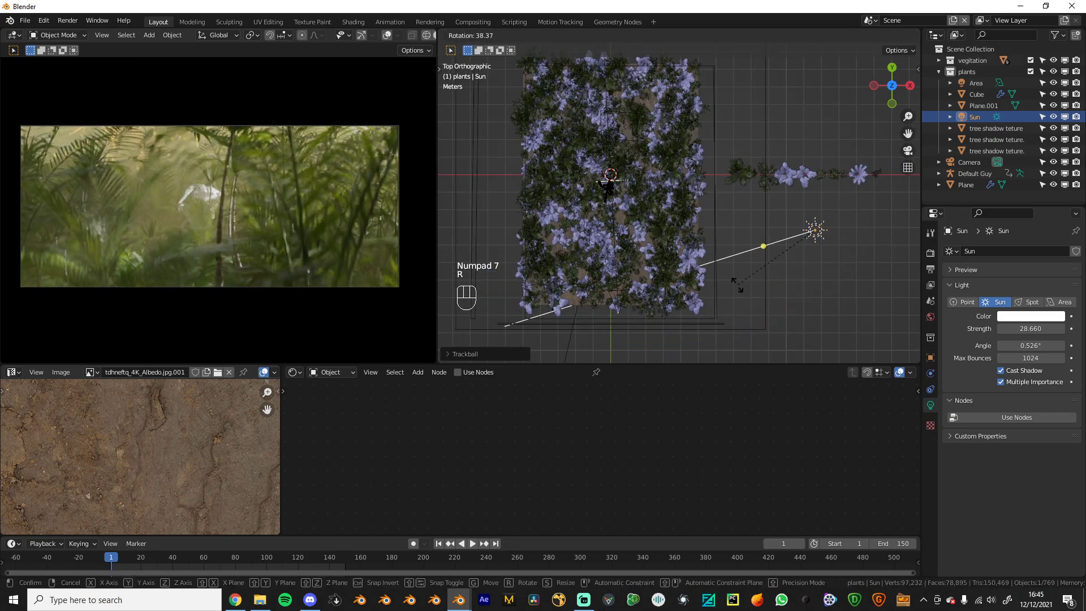
click(737, 285)
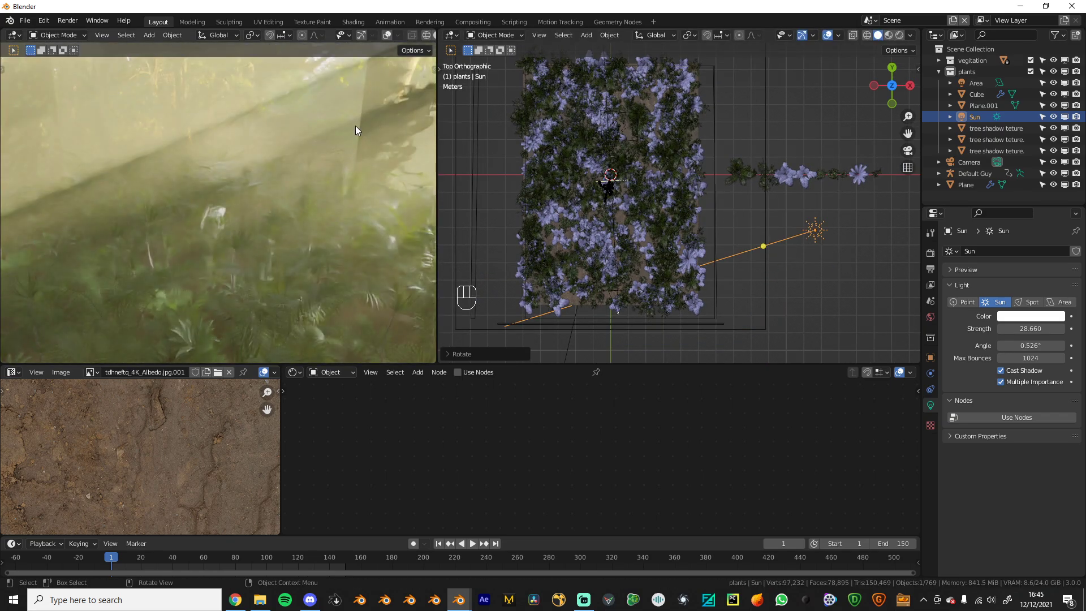
Rescale and reposition the large tree shadow plane at the sun-facing side of the fog cube
middle_drag(867, 224, 600, 149)
click(572, 127)
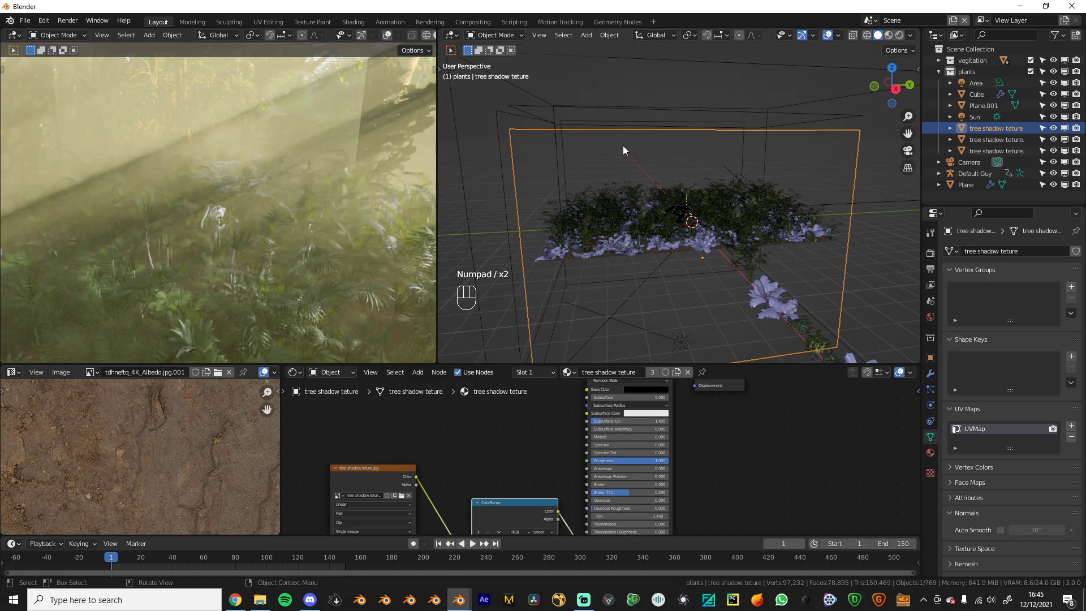
key(s)
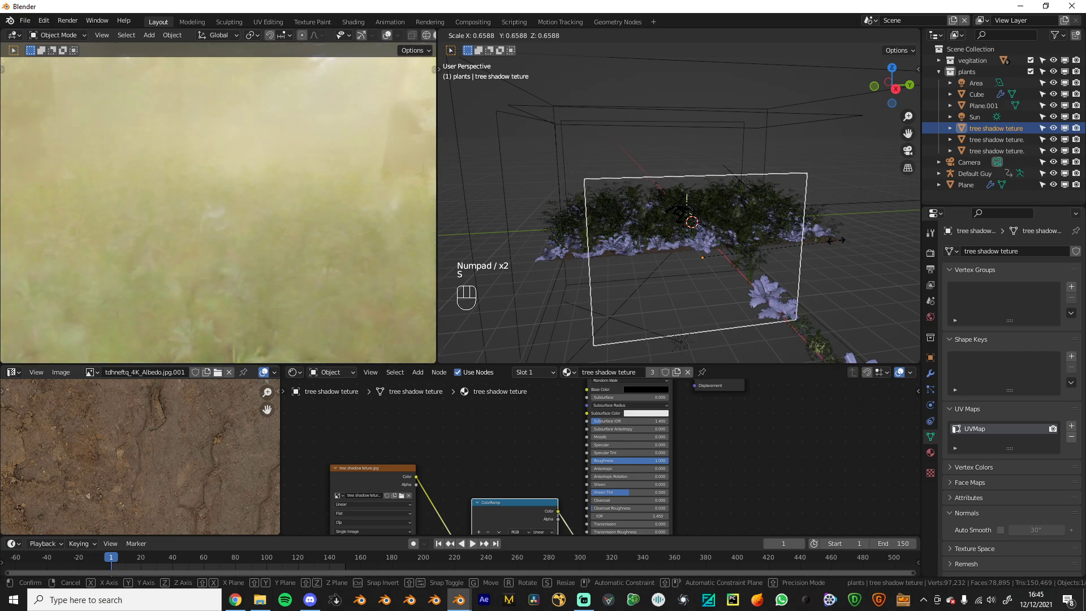
right_click(836, 240)
scroll(834, 238, down, 4)
key(s)
key(g)
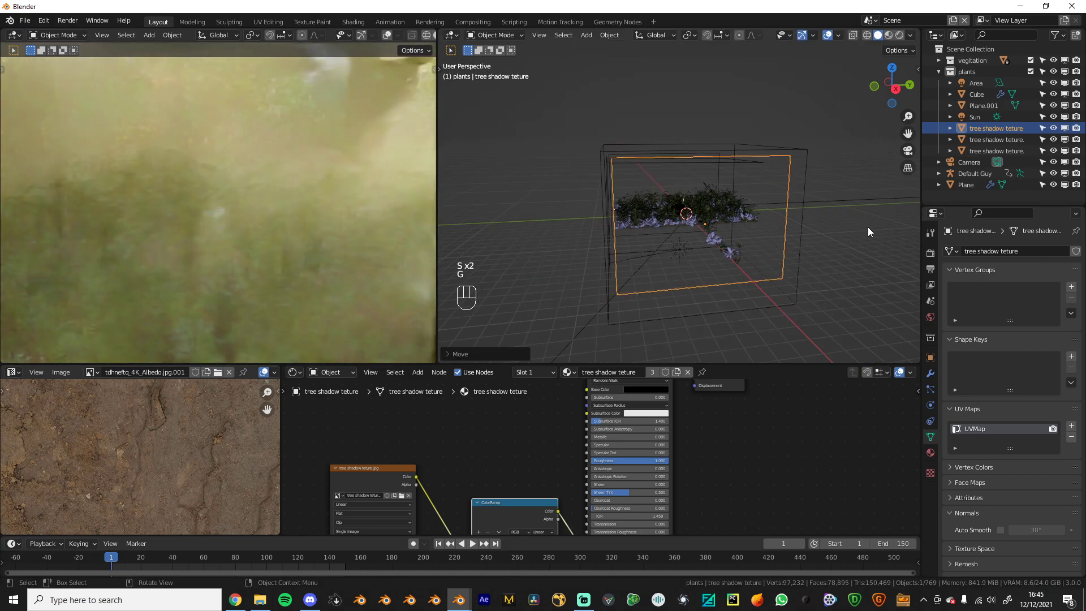
key(s)
click(850, 232)
Duplicate the tree shadow plane, scale the copy down and move it across the path of the sunlight
key(shift+d)
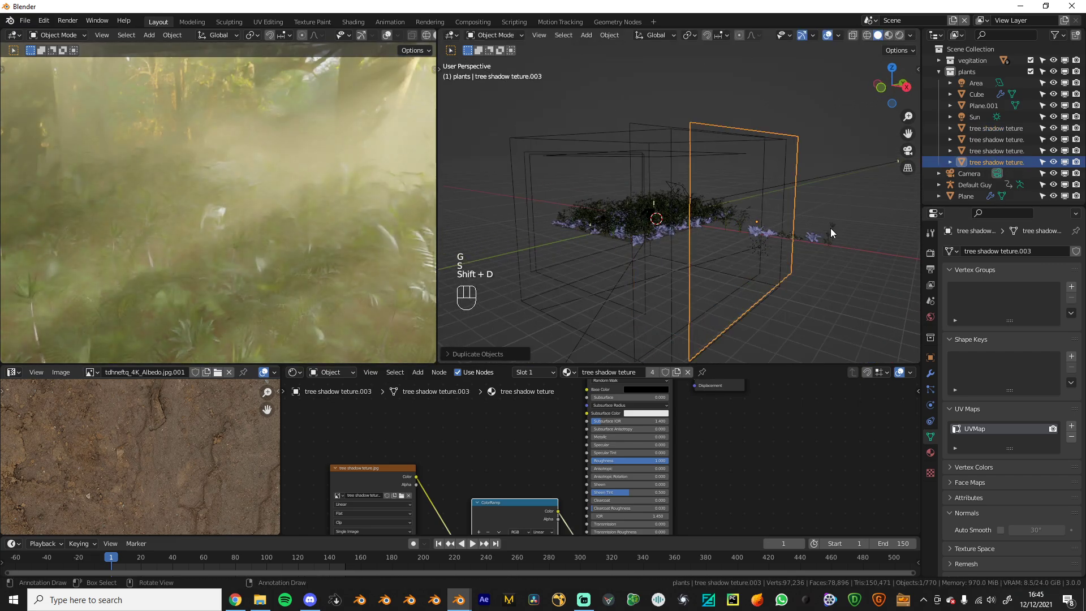
key(s)
middle_drag(722, 217, 705, 219)
key(g)
click(669, 213)
scroll(673, 212, down, 1)
Add three more copies of the small tree shadow plane around the sun-facing side and rotate the last one diagonally
key(shift+d)
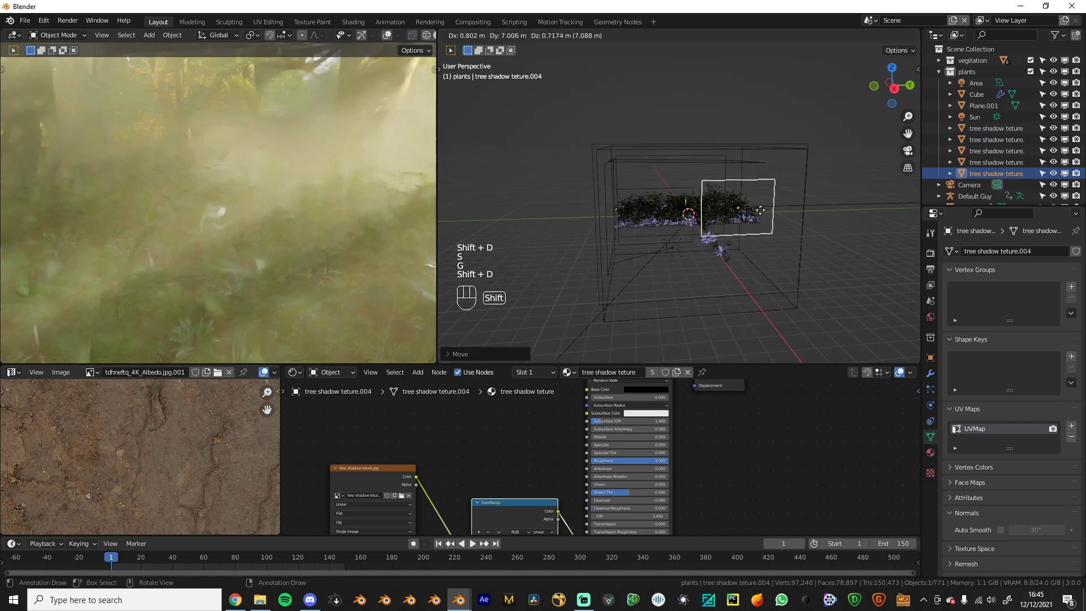
click(770, 199)
key(shift+d)
click(777, 217)
key(shift+d)
click(671, 204)
key(r)
click(723, 232)
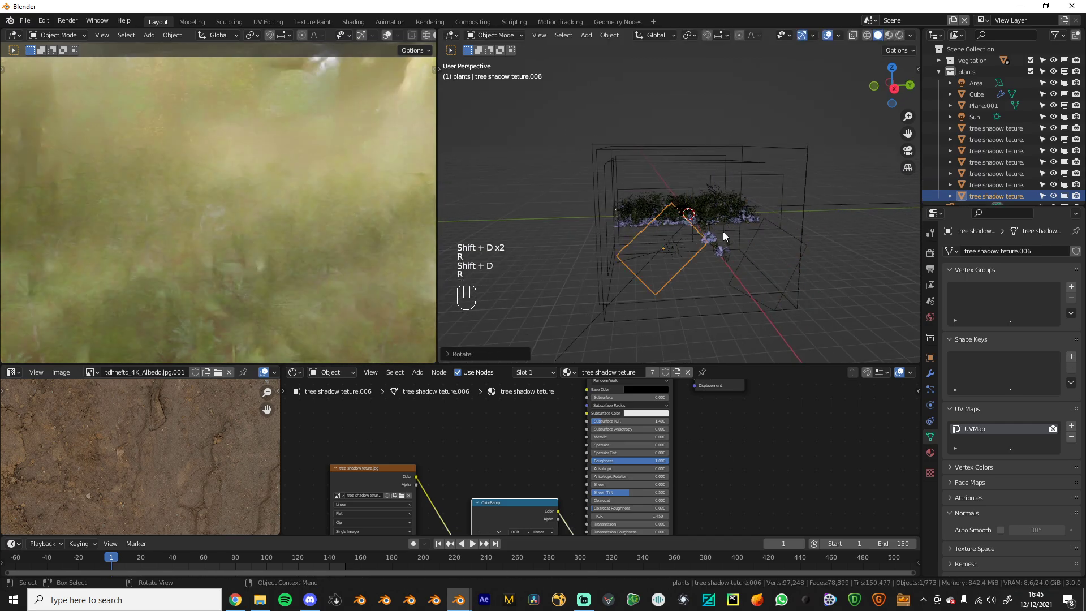
Duplicate the rotated tree shadow plane twice more and offset the last copy in depth between the sun and the plants
key(shift+d)
click(783, 255)
key(shift+d)
middle_drag(752, 186, 627, 213)
key(g)
click(650, 231)
scroll(649, 232, up, 1)
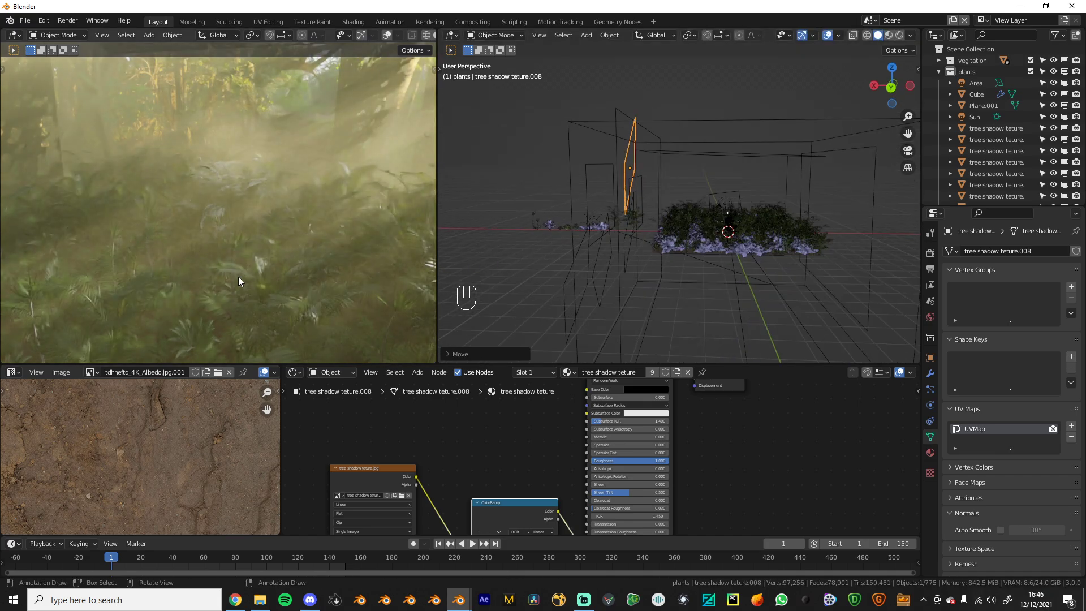
Return the rendered viewport to the camera view and set the Area light's power to 542.7 W
key(KP_0)
scroll(704, 312, up, 3)
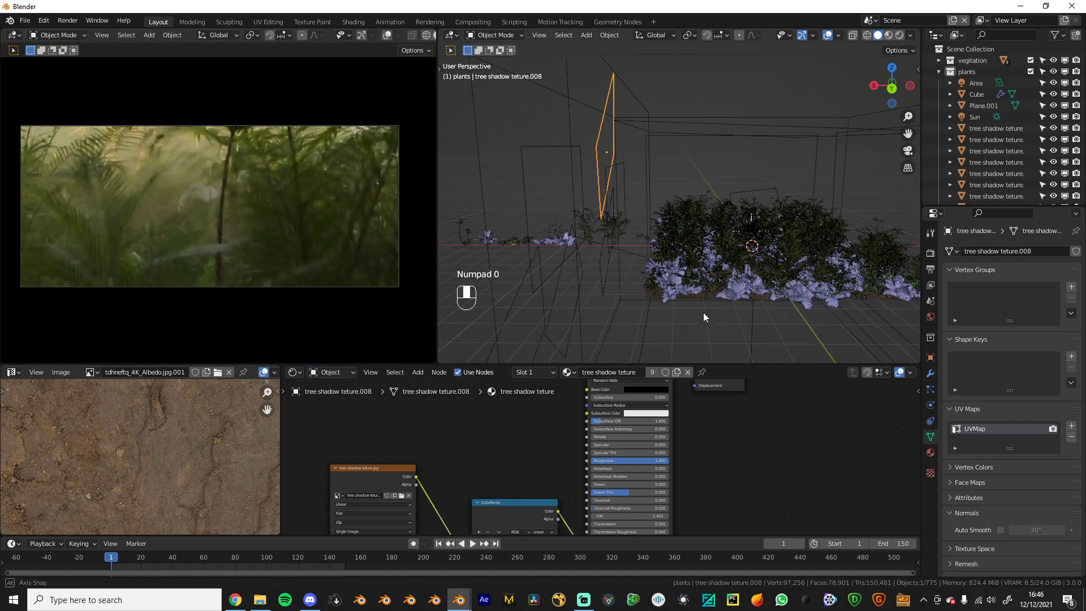
middle_drag(704, 312, 795, 204)
click(792, 202)
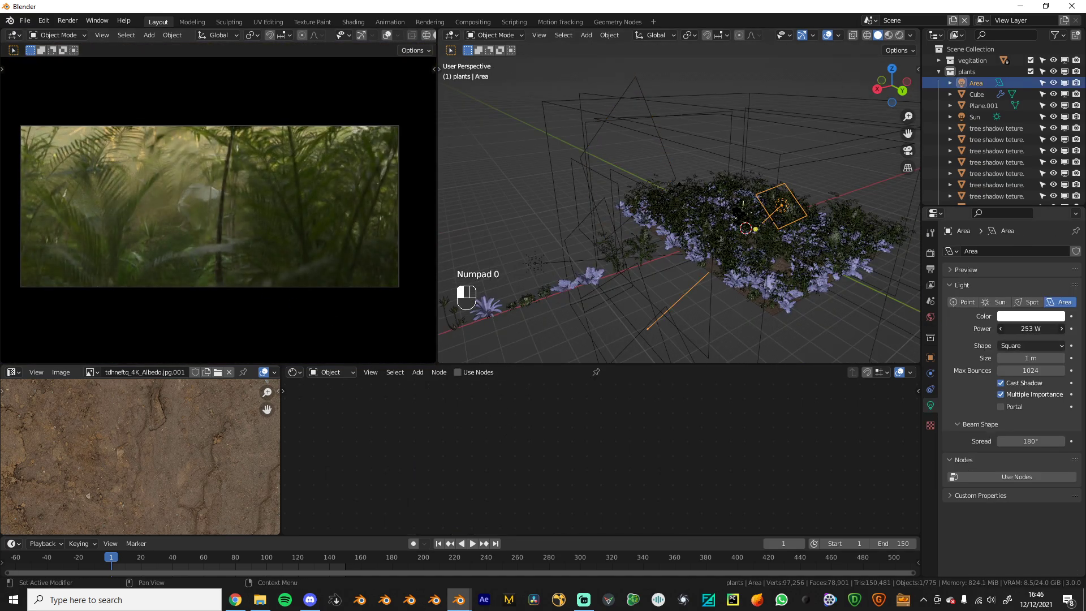
drag(1000, 329, 1029, 330)
Move the Area light down beside the character and turn it towards the figure with a free trackball rotation
scroll(691, 254, up, 2)
middle_drag(693, 252, 648, 233)
key(g)
click(673, 280)
key(r)
key(r)
click(798, 264)
middle_drag(791, 264, 779, 303)
key(g)
click(729, 288)
scroll(681, 295, up, 2)
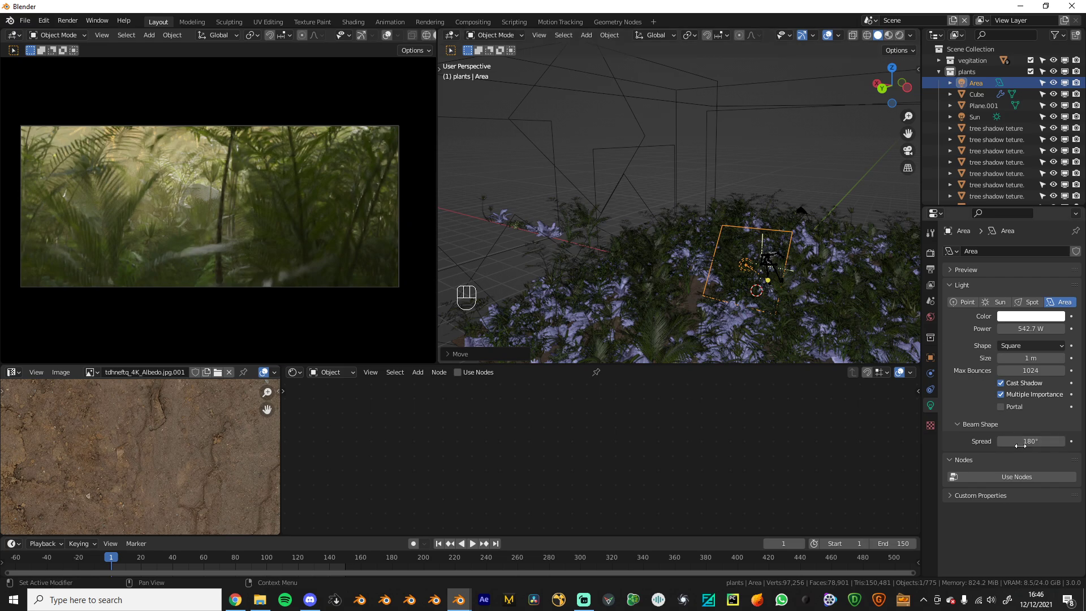
Try a 1° beam spread on the Area light and return it to 180°
drag(1020, 445, 962, 445)
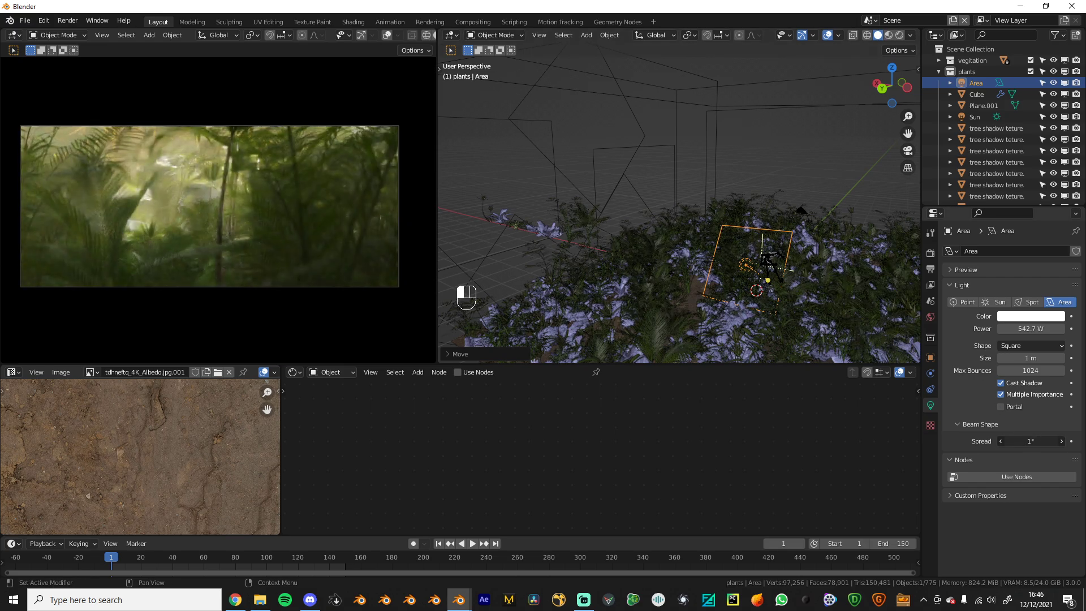
drag(962, 445, 1020, 445)
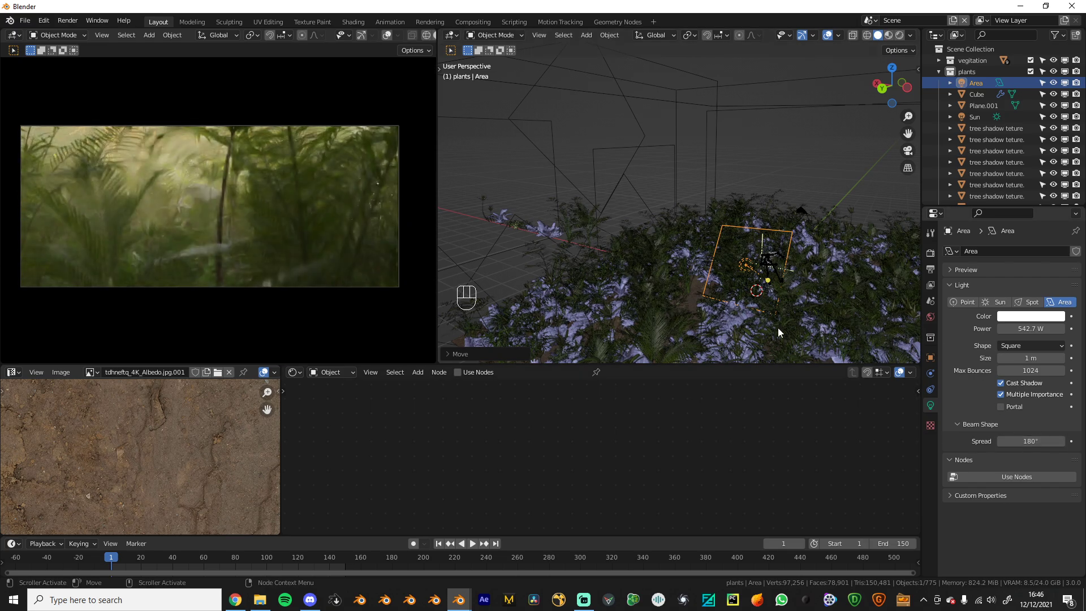
Resize the Area light beside the character and shift it slightly away from the figure
key(s)
click(696, 349)
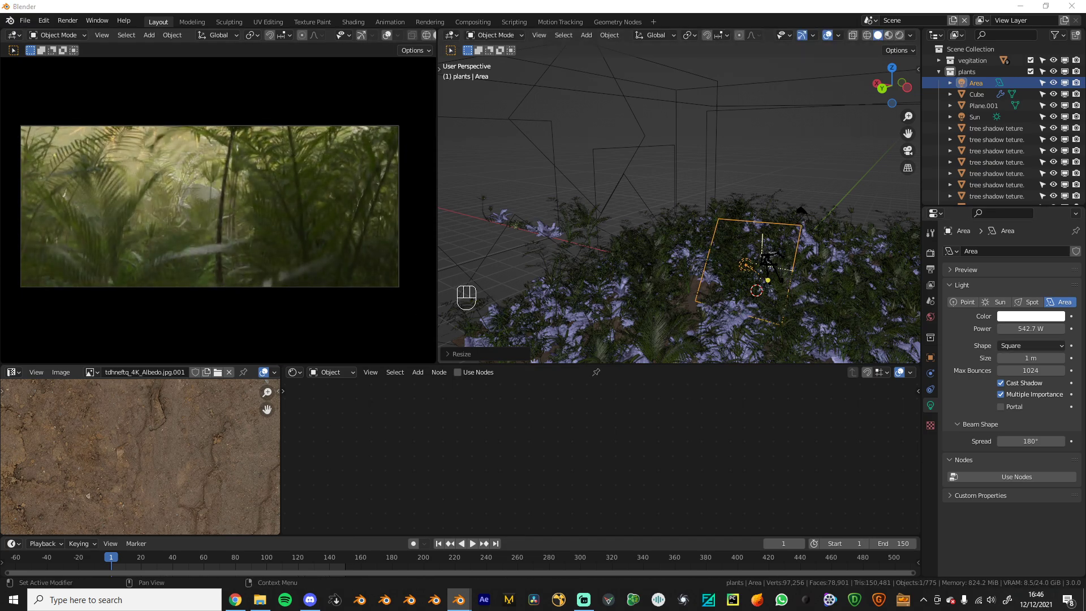
middle_drag(814, 266, 837, 272)
key(r)
key(r)
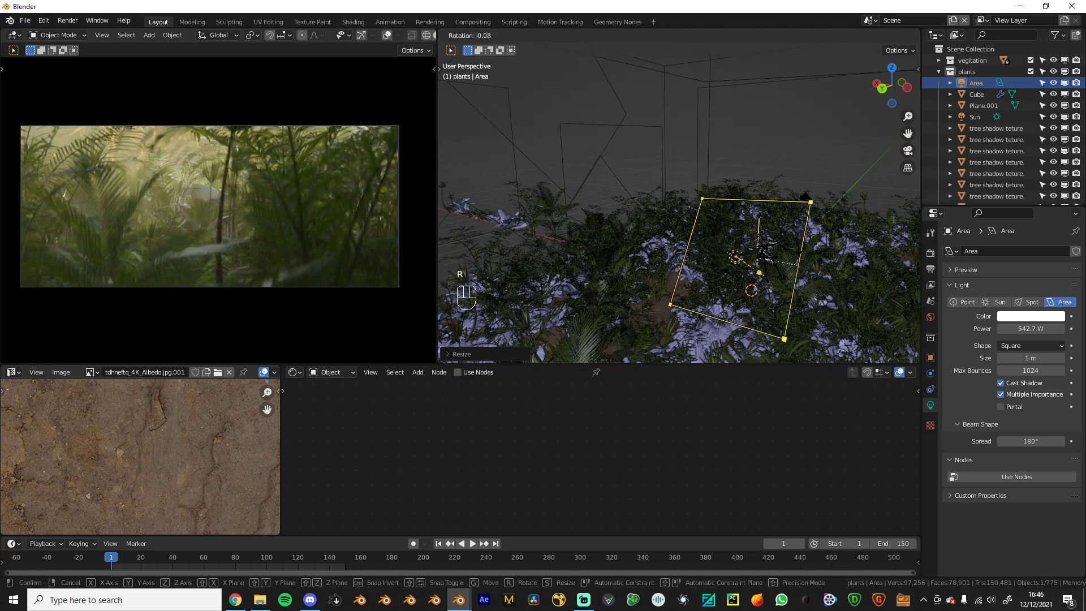
key(g)
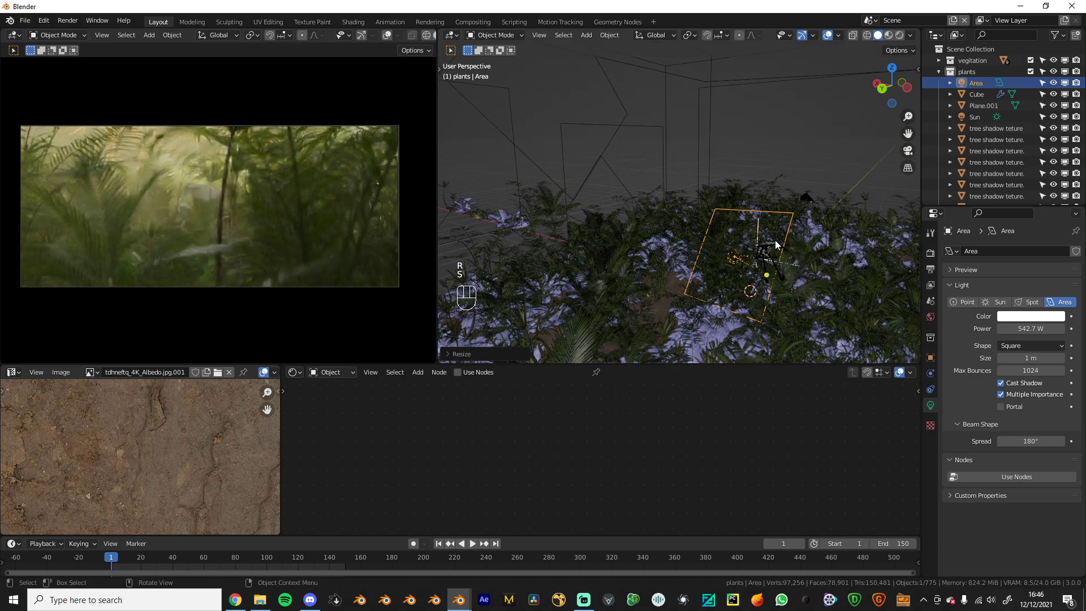
click(742, 229)
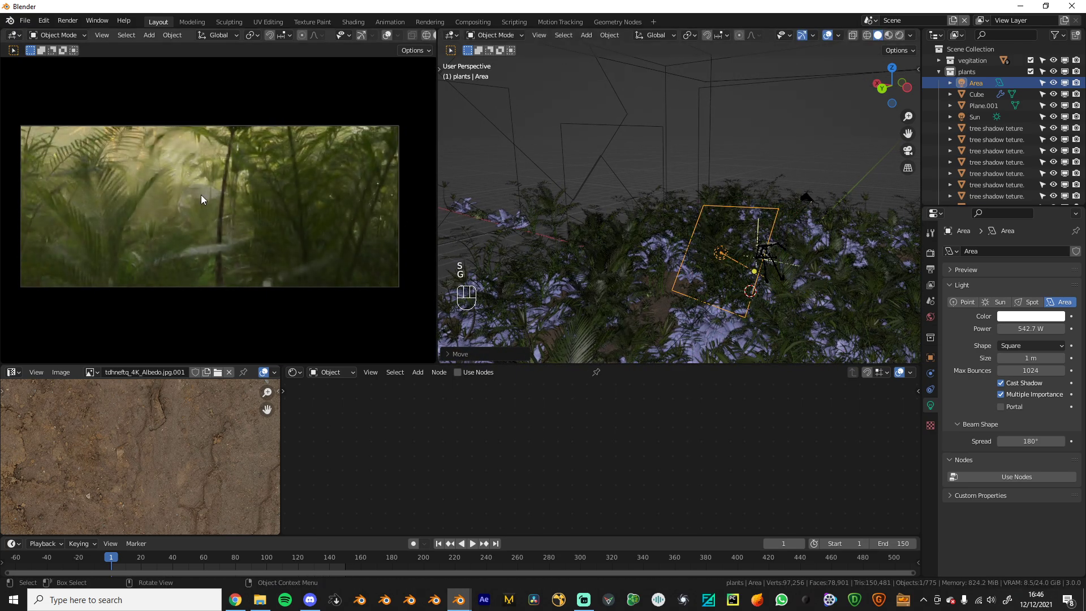
Select the character's body mesh and set its material's Base Color to black
middle_drag(735, 255, 571, 283)
click(633, 249)
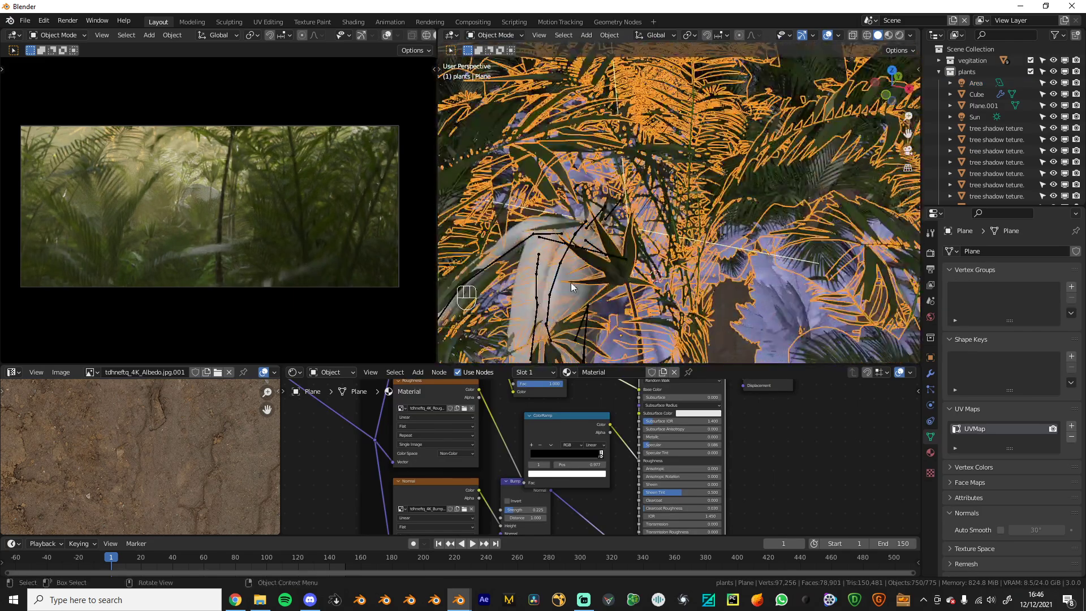
click(571, 282)
click(930, 452)
click(622, 371)
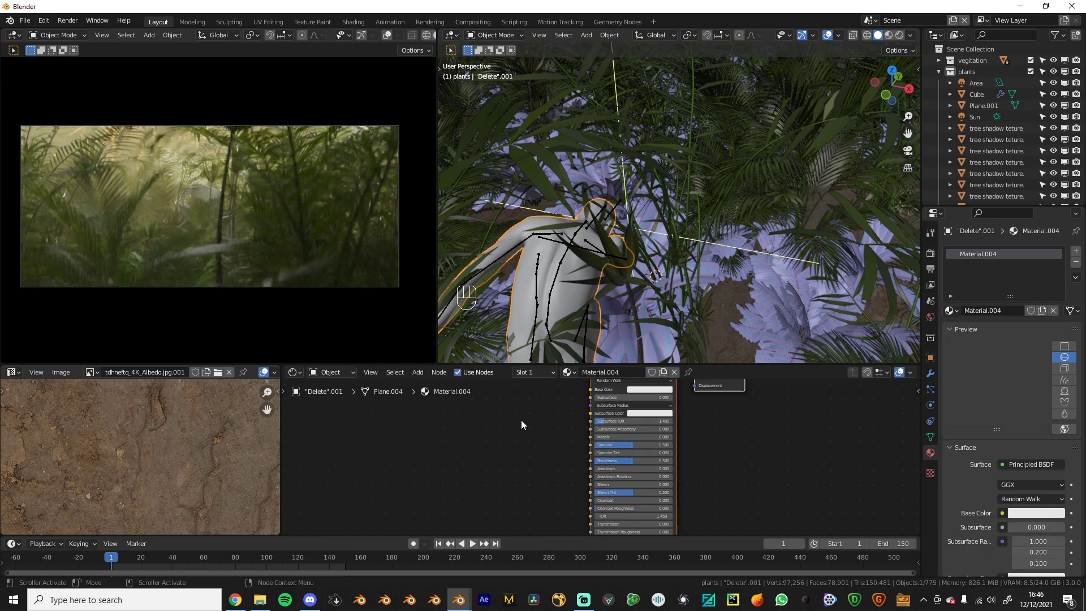
click(650, 389)
click(689, 337)
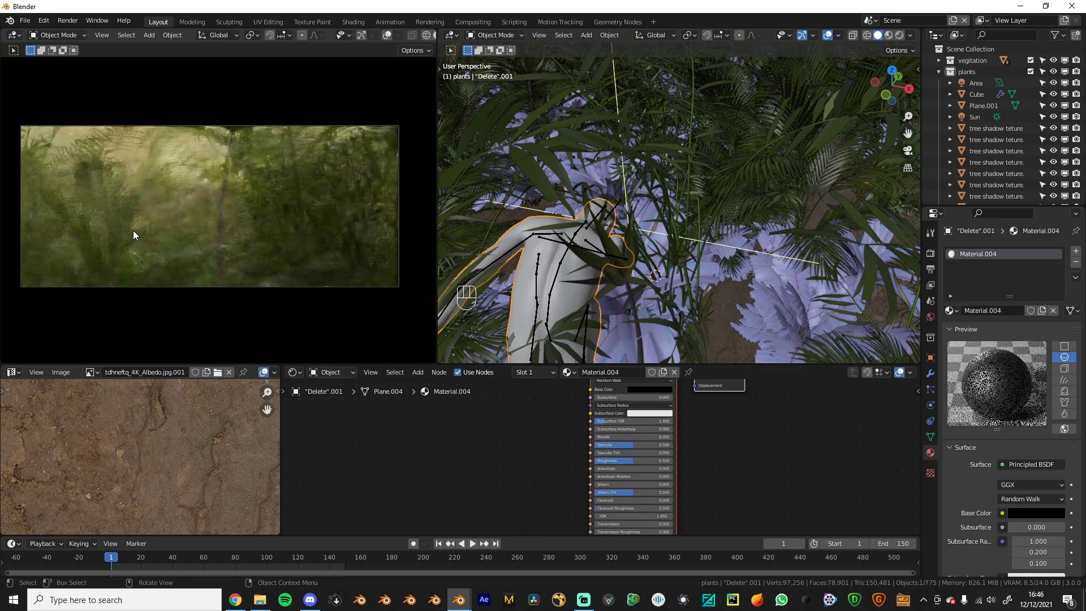
Lower the specular and raise the roughness of the character's black material
scroll(135, 230, up, 4)
drag(619, 445, 659, 460)
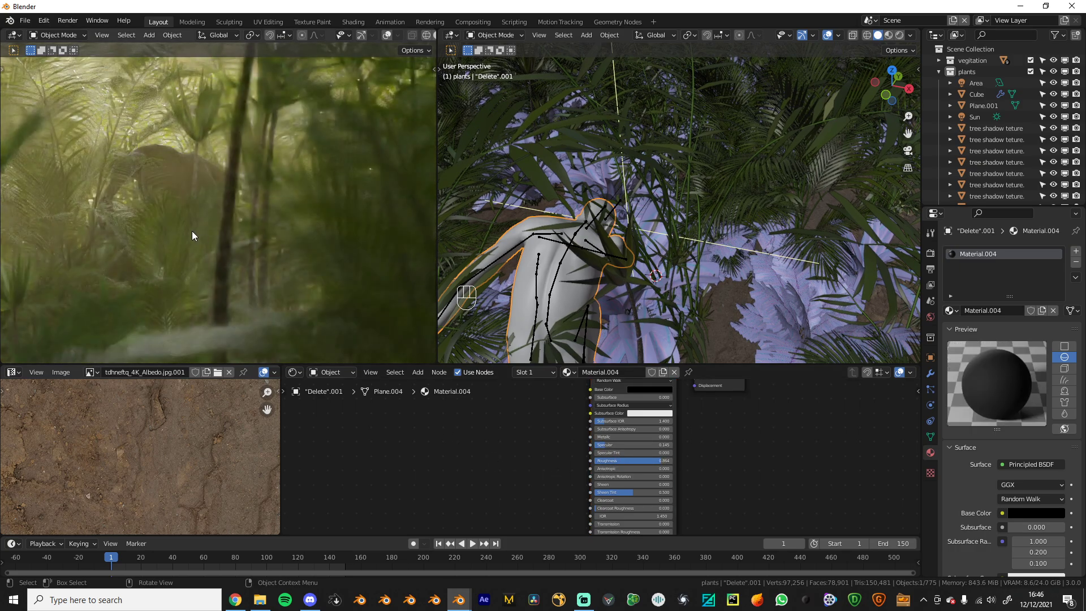
scroll(186, 224, down, 4)
Select the fog cube and lower the density of its Principled Volume
scroll(640, 222, down, 10)
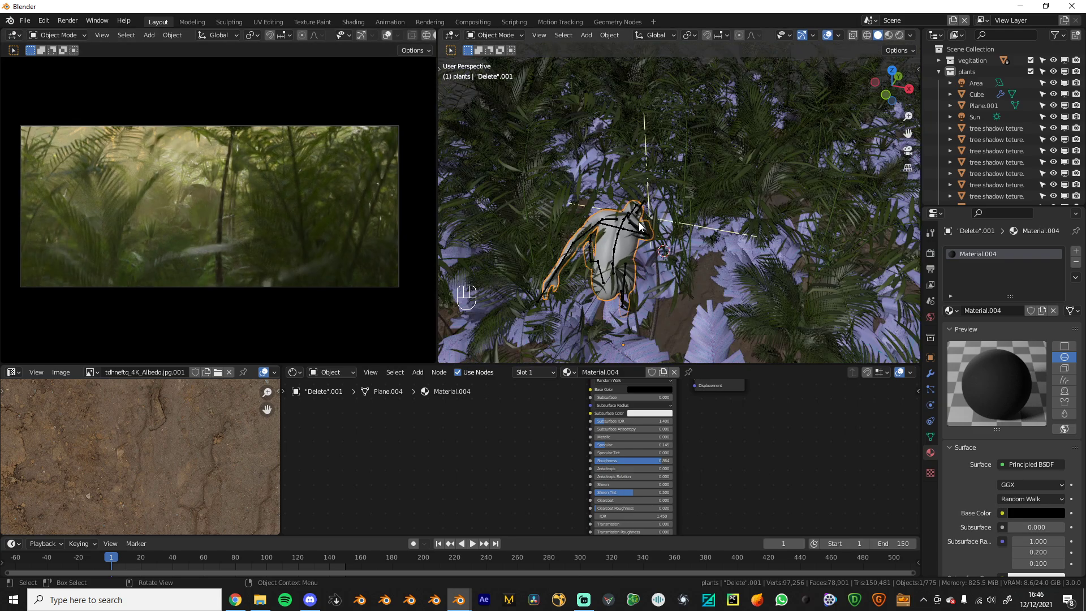
click(809, 76)
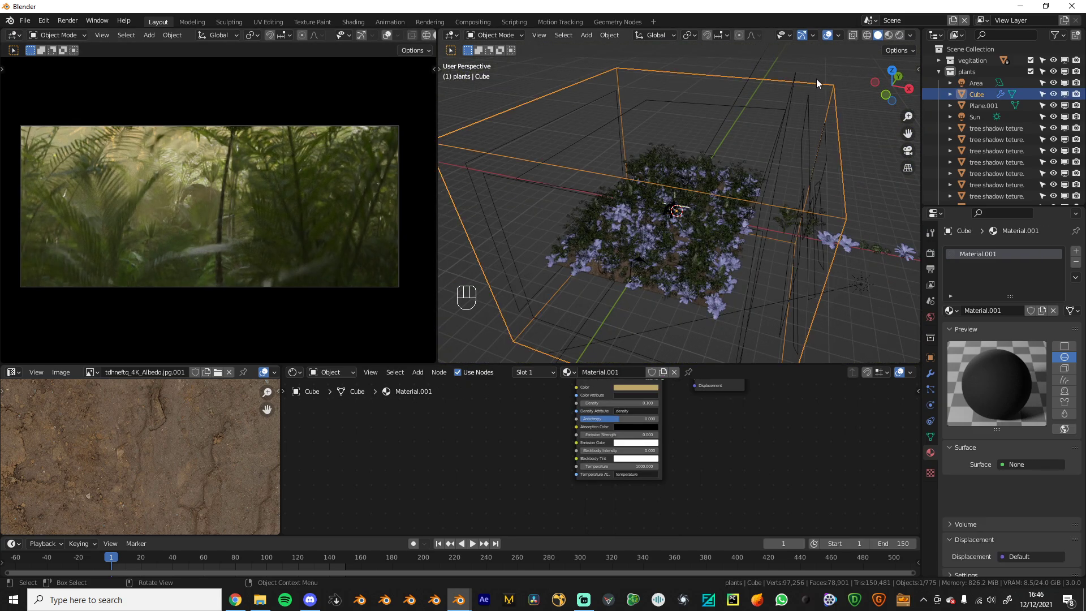
click(632, 402)
text(0.1)
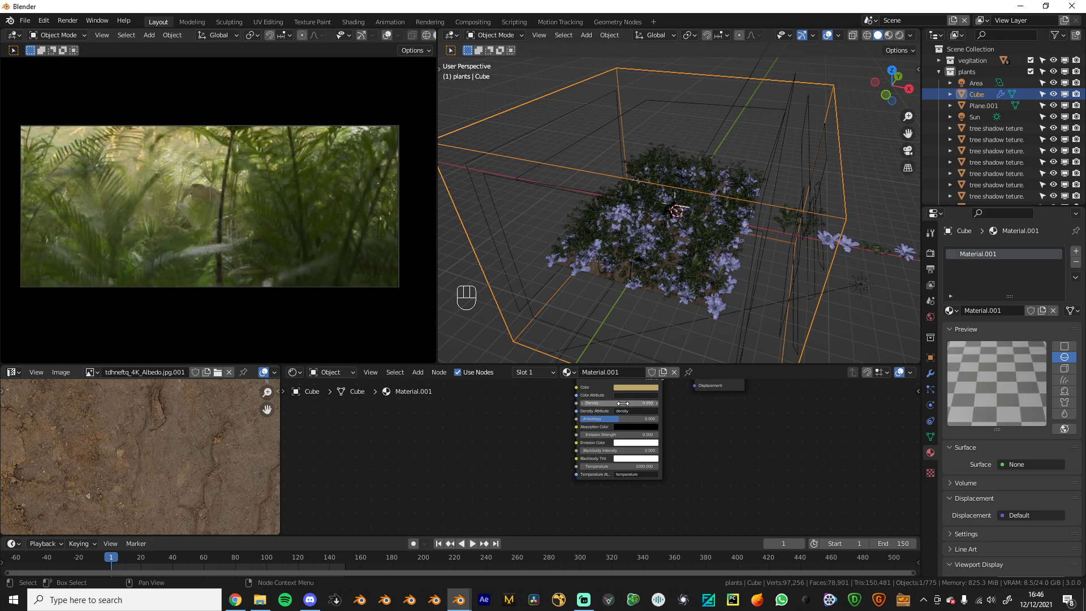
click(624, 402)
key(Return)
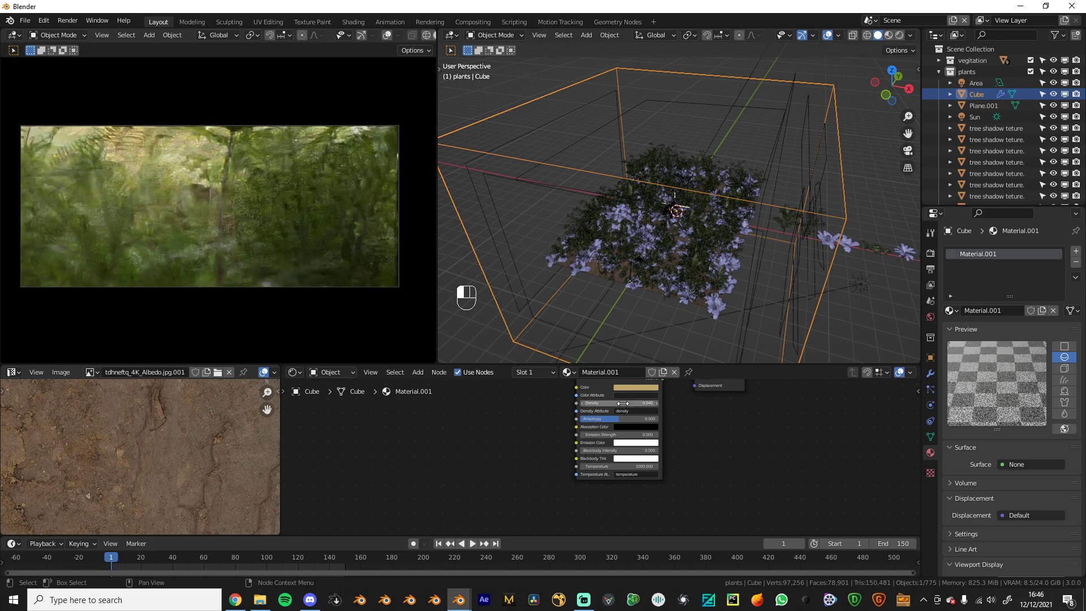
Select the camera in front of the plants and shift it slightly sideways to move the foreground trunk right in the frame
middle_drag(622, 294, 724, 279)
click(680, 275)
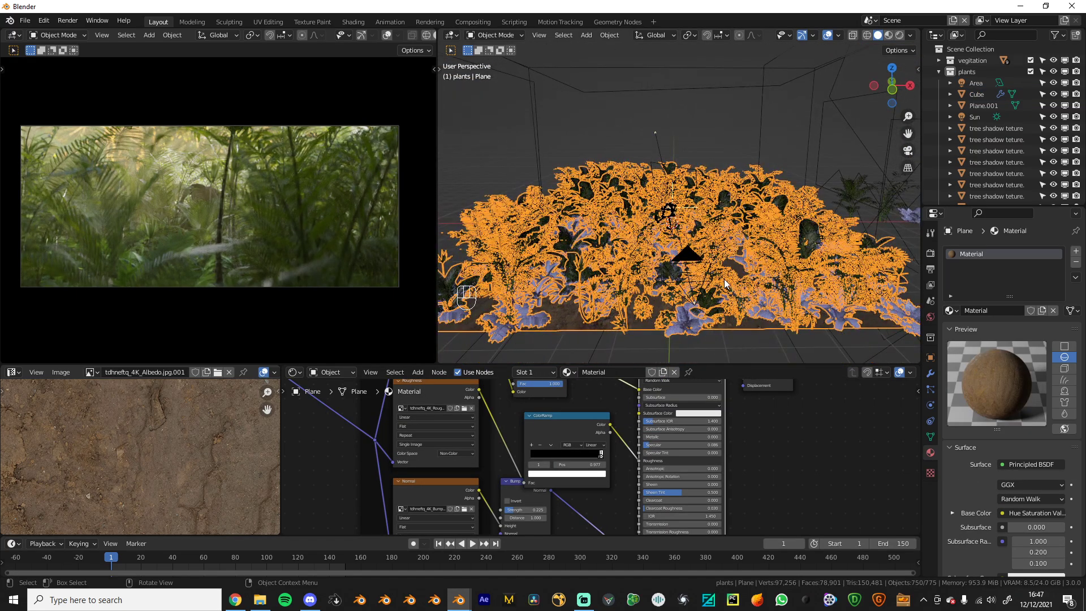
click(680, 252)
key(g)
click(636, 262)
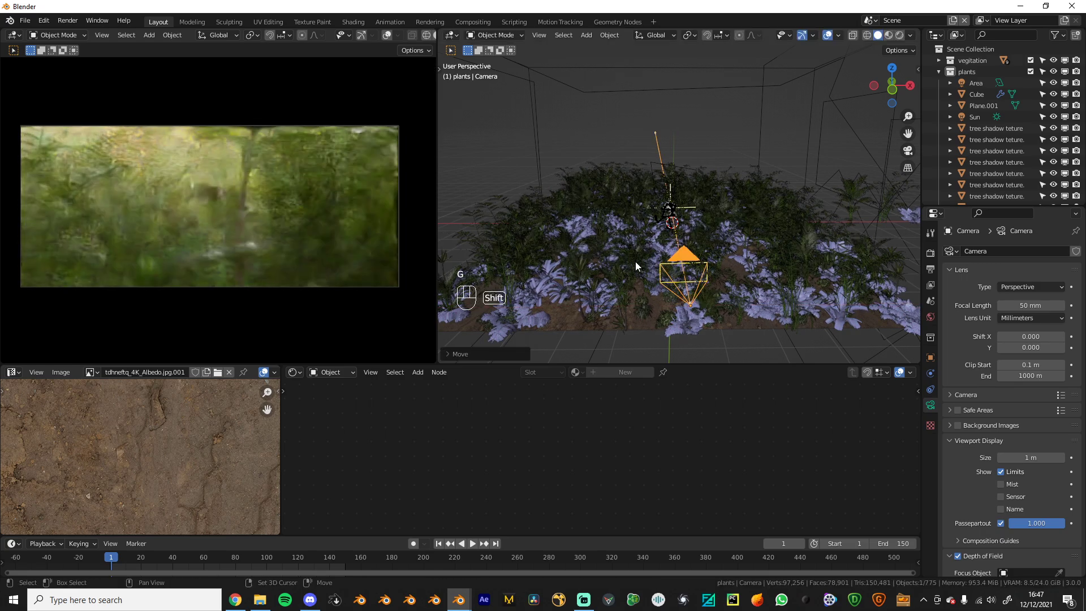
middle_drag(687, 220, 647, 264)
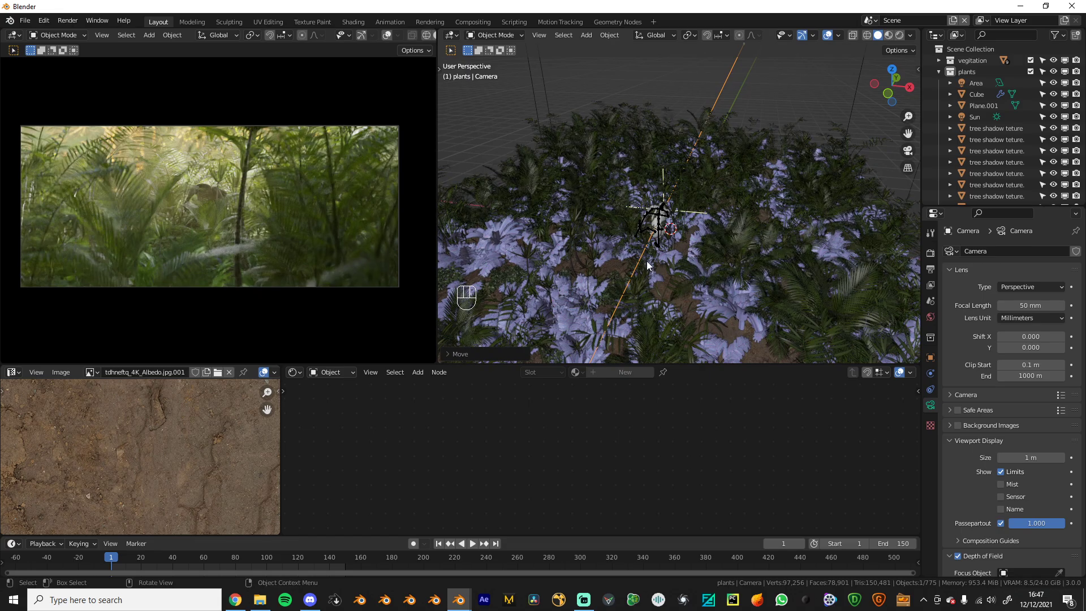
middle_drag(620, 306, 609, 222)
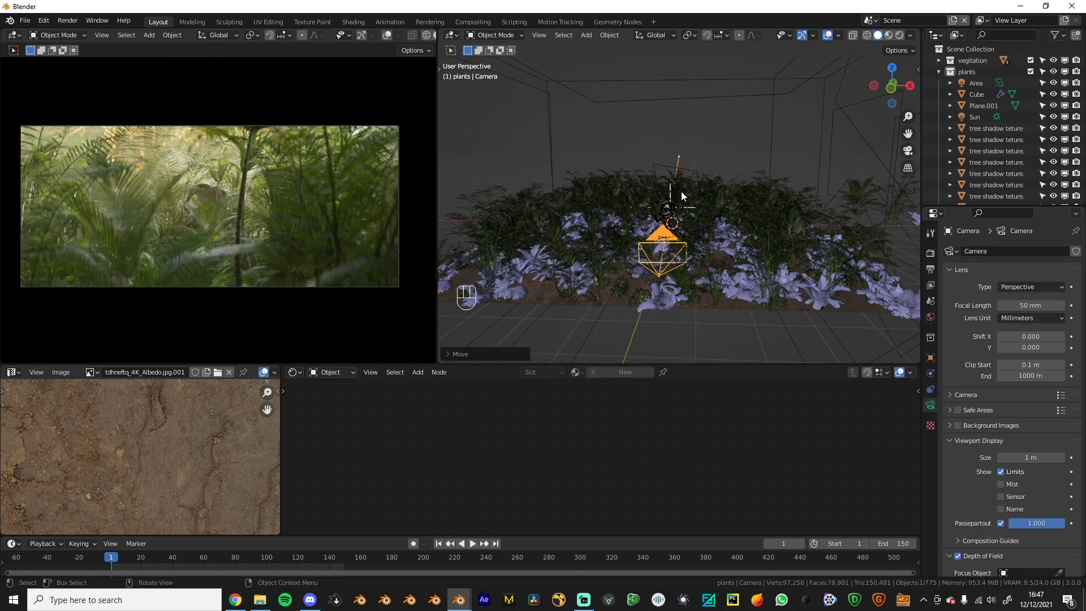
Select the Sun light and rotate it freely to change the direction of the sunlight
scroll(681, 191, down, 5)
middle_drag(786, 186, 819, 261)
click(837, 254)
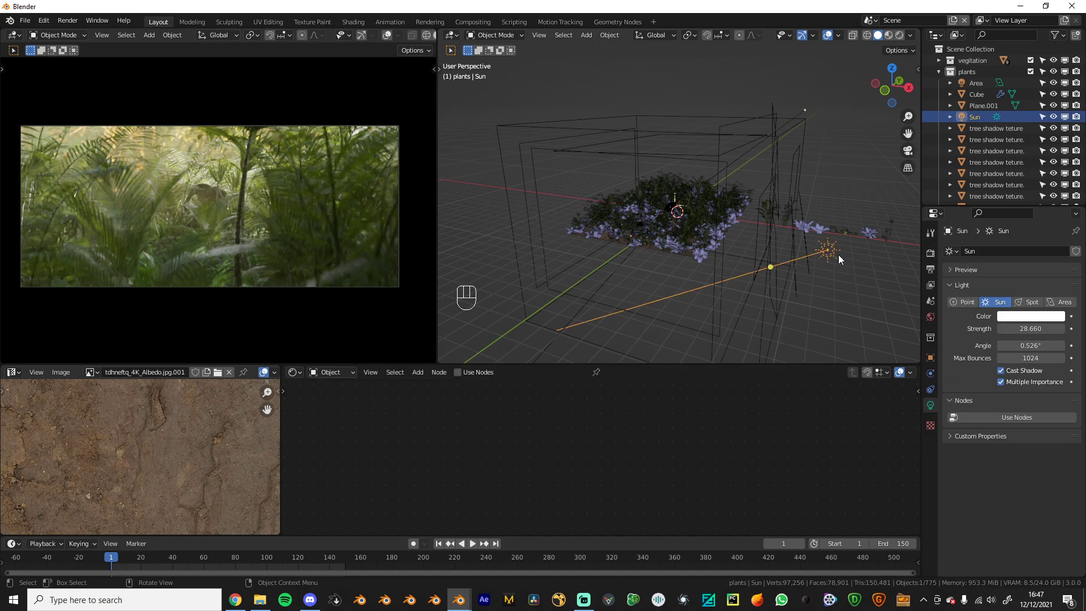
key(r)
right_click(841, 254)
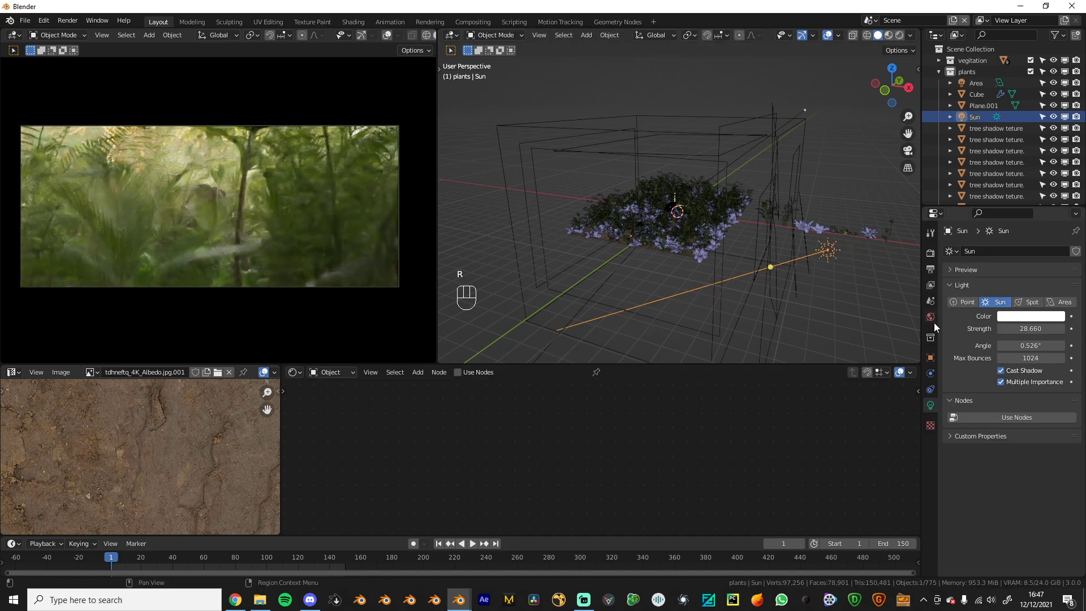
click(930, 318)
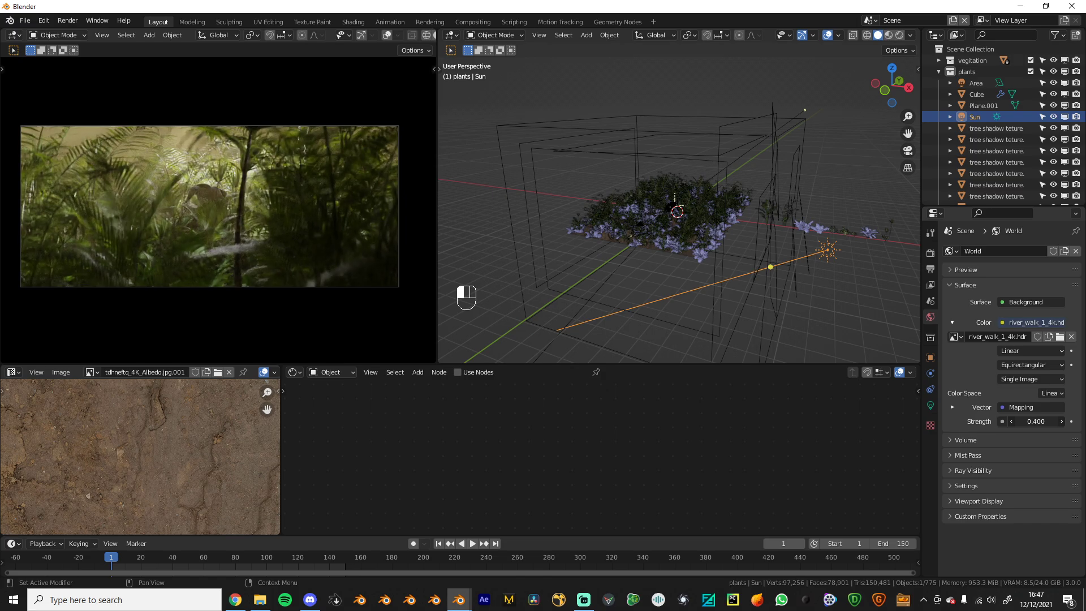
scroll(717, 322, up, 3)
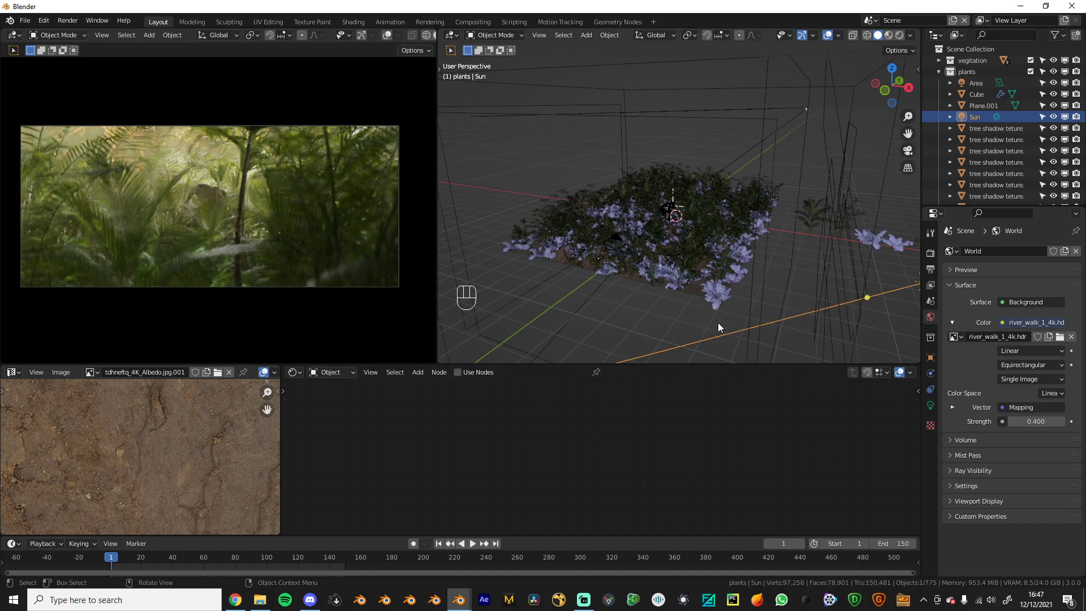
scroll(758, 306, down, 2)
middle_drag(833, 298, 782, 283)
key(r)
key(r)
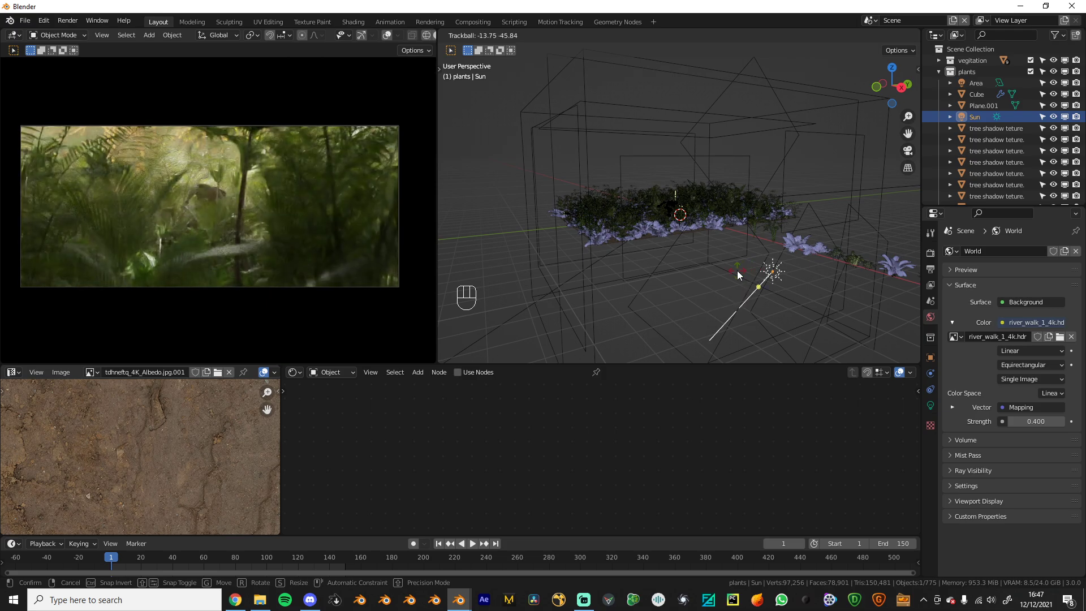
click(750, 268)
Select the stray Areca plant beside the plant bed and move it into the bed near the camera
scroll(783, 261, up, 2)
middle_drag(785, 262, 848, 288)
scroll(792, 290, up, 4)
middle_drag(707, 289, 692, 266)
shift+middle_drag(692, 266, 554, 246)
middle_drag(554, 247, 521, 243)
click(714, 187)
middle_drag(714, 187, 705, 214)
key(g)
key(y)
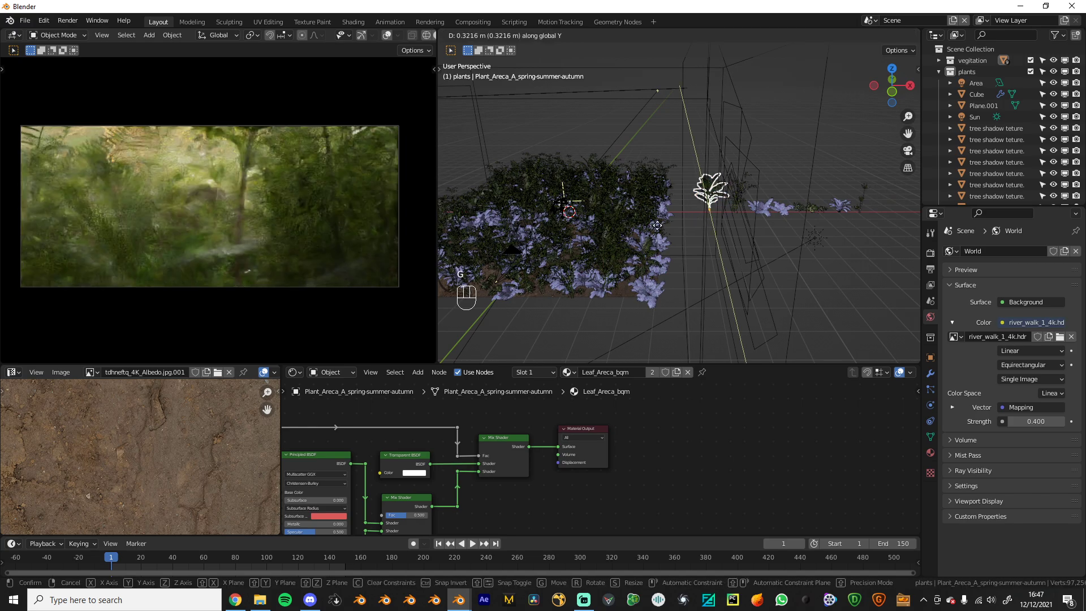
right_click(657, 226)
key(g)
middle_click(616, 228)
click(555, 236)
key(g)
middle_click(546, 248)
click(511, 307)
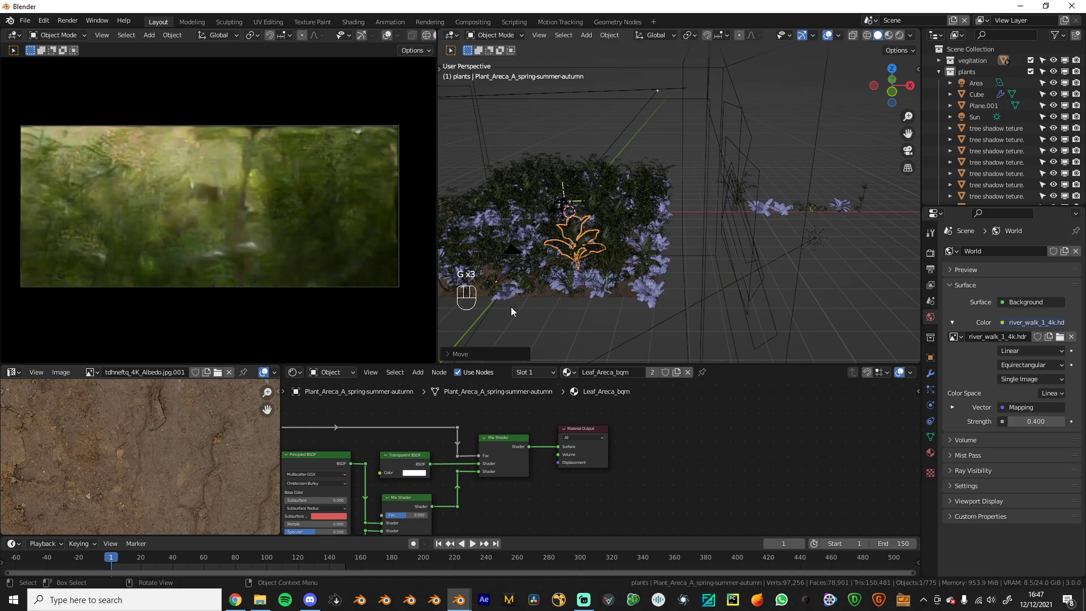
Reposition the Areca plant among the foreground vegetation, checking its placement from several angles
middle_drag(619, 280, 717, 269)
key(g)
click(677, 273)
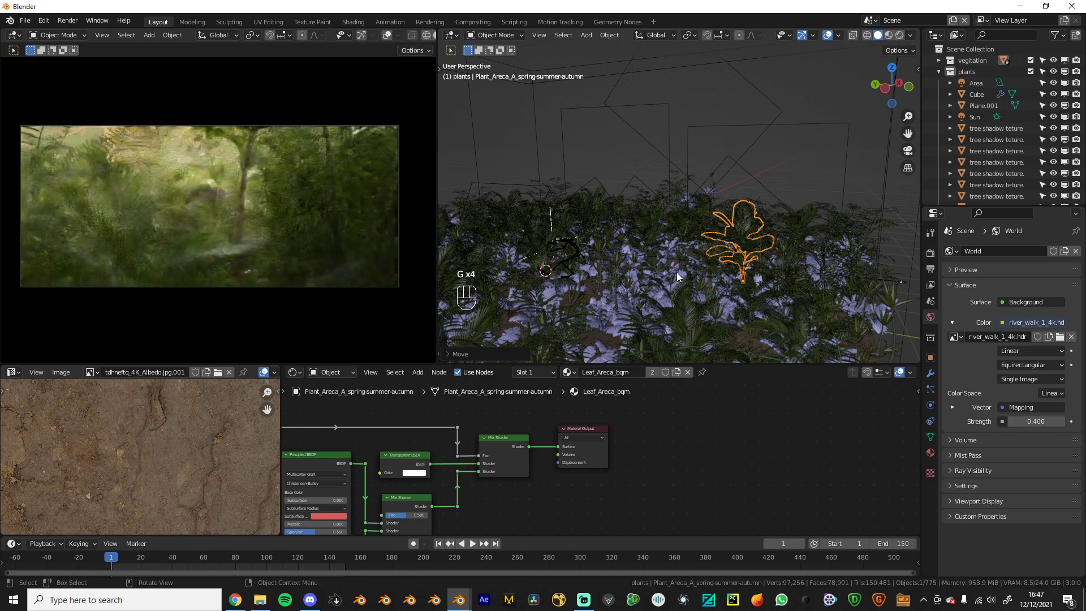
middle_drag(835, 229, 650, 241)
key(g)
click(775, 243)
key(g)
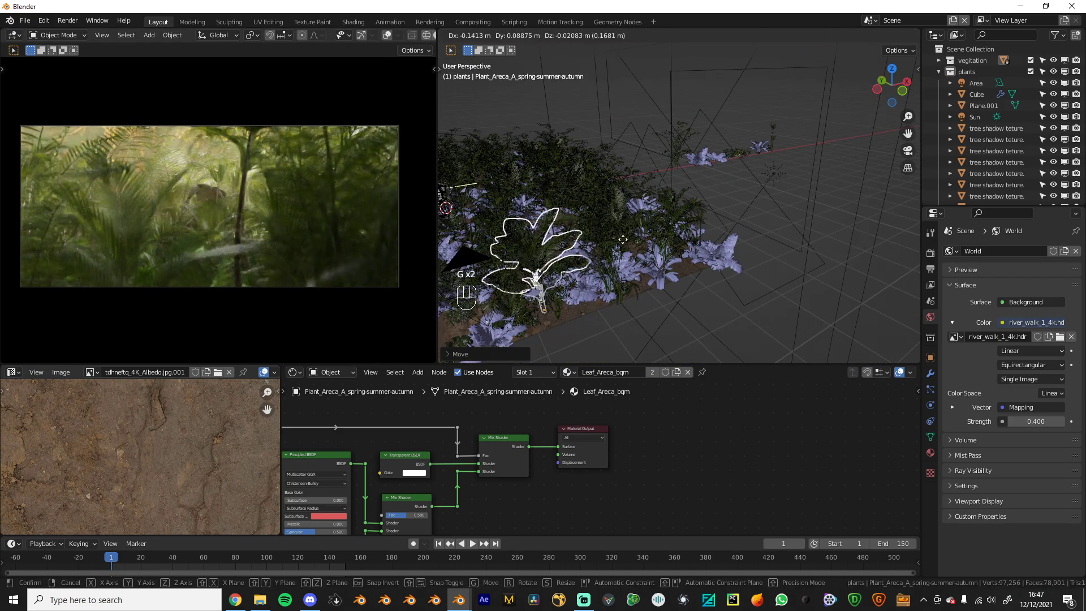
click(628, 269)
middle_drag(629, 269, 680, 270)
scroll(680, 270, up, 2)
click(669, 278)
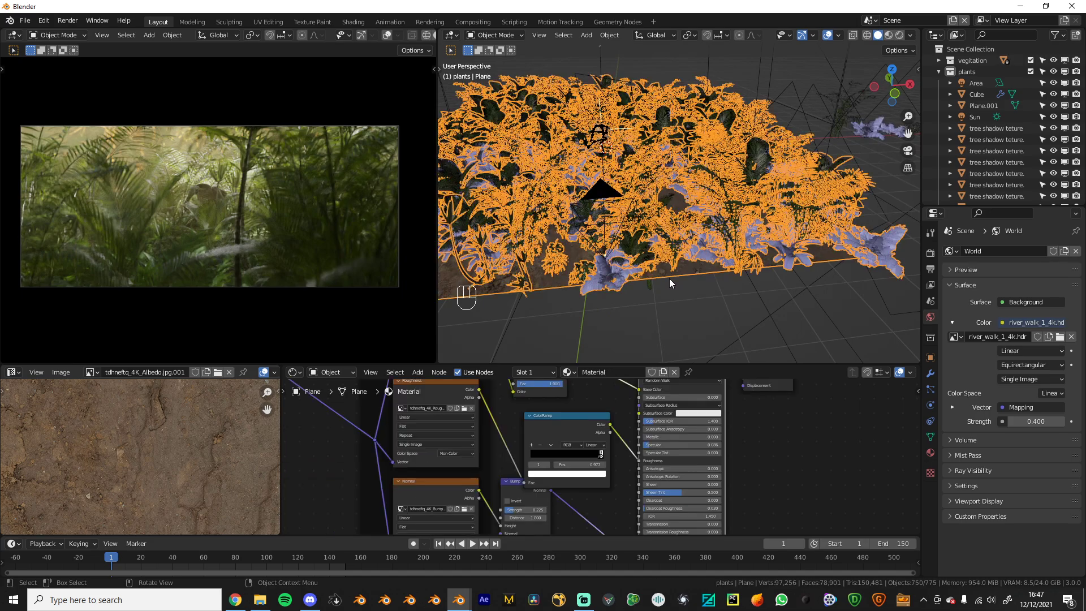
click(639, 301)
scroll(587, 425, down, 3)
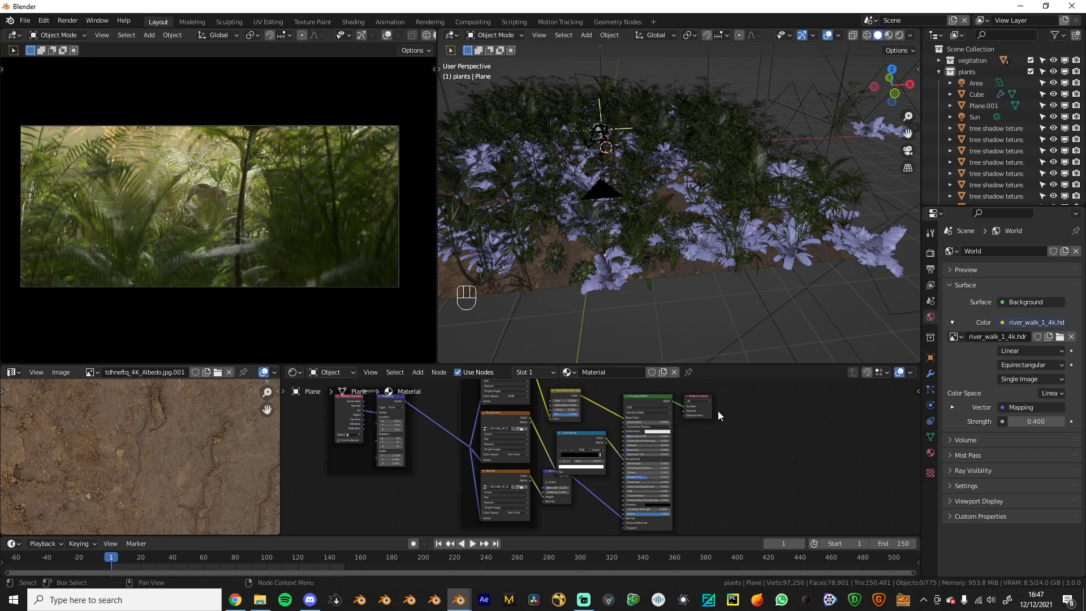
middle_drag(632, 224, 662, 232)
Switch the node editor area to the Asset Browser and show the Nature library
click(300, 371)
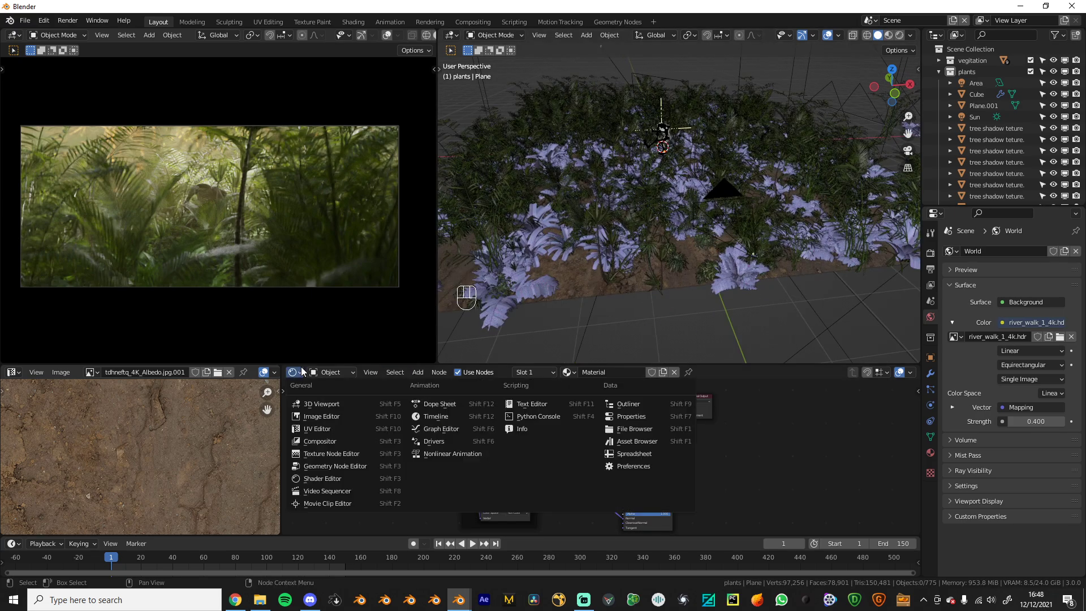
click(636, 441)
click(319, 387)
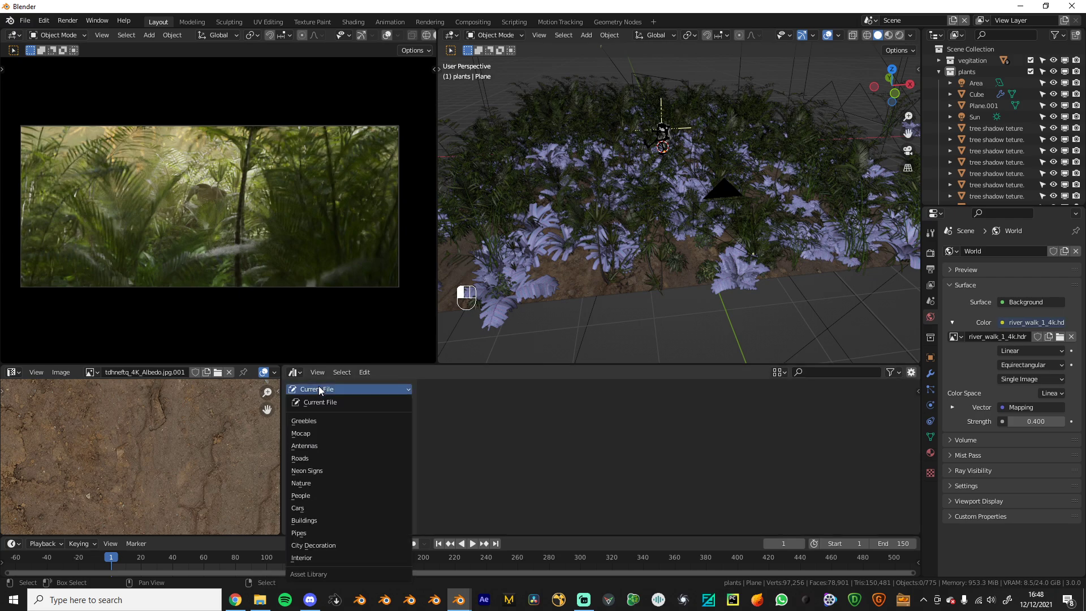
click(310, 482)
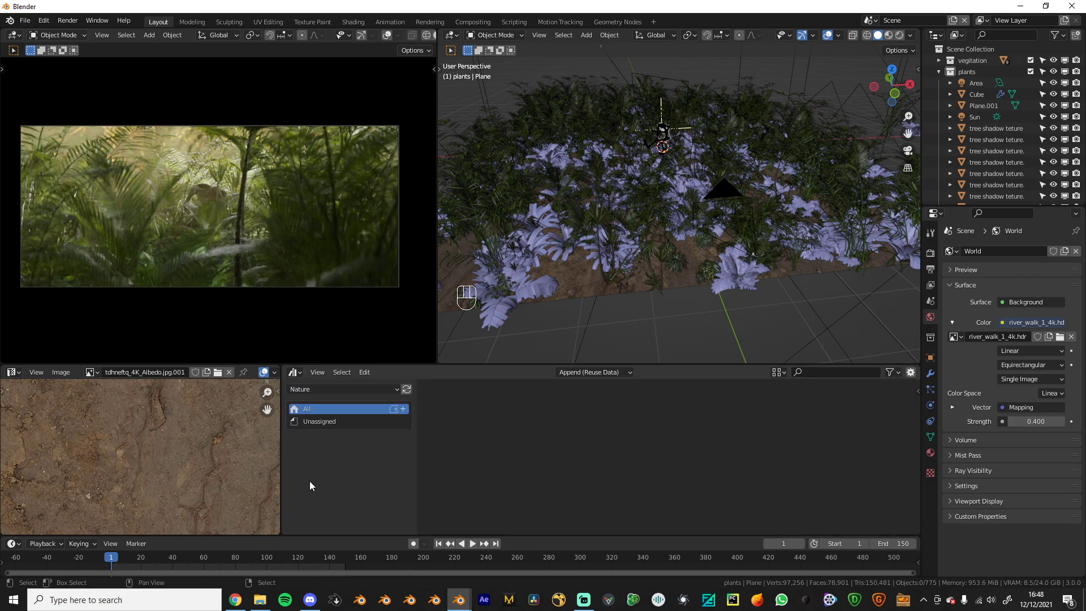
Browse the Nature library and place the Nature_asset.025 tree trunk among the plants near the camera
scroll(605, 457, down, 3)
scroll(635, 456, down, 10)
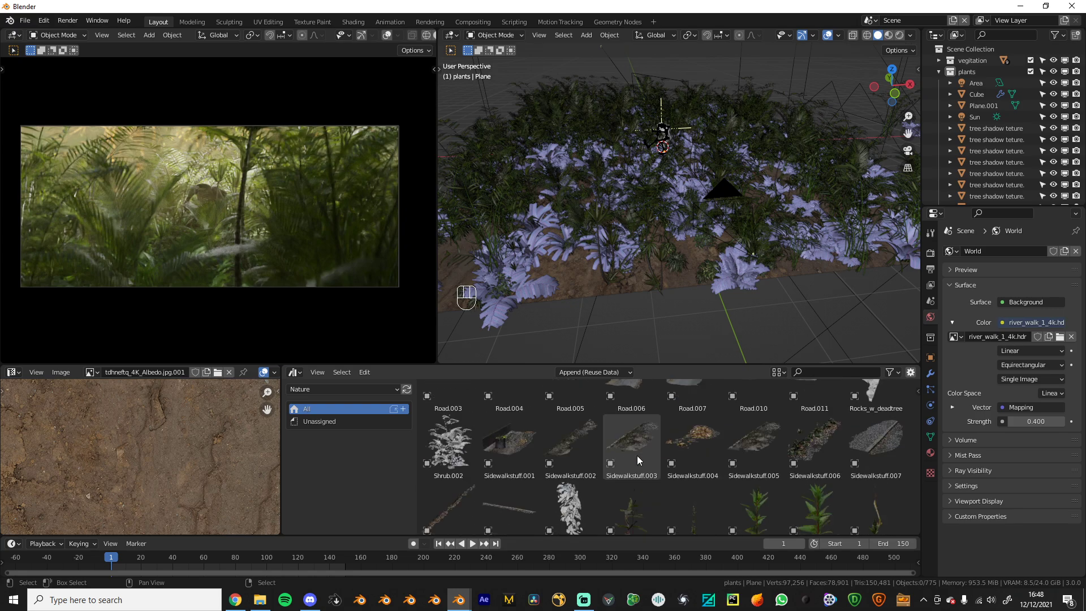
scroll(623, 468, up, 10)
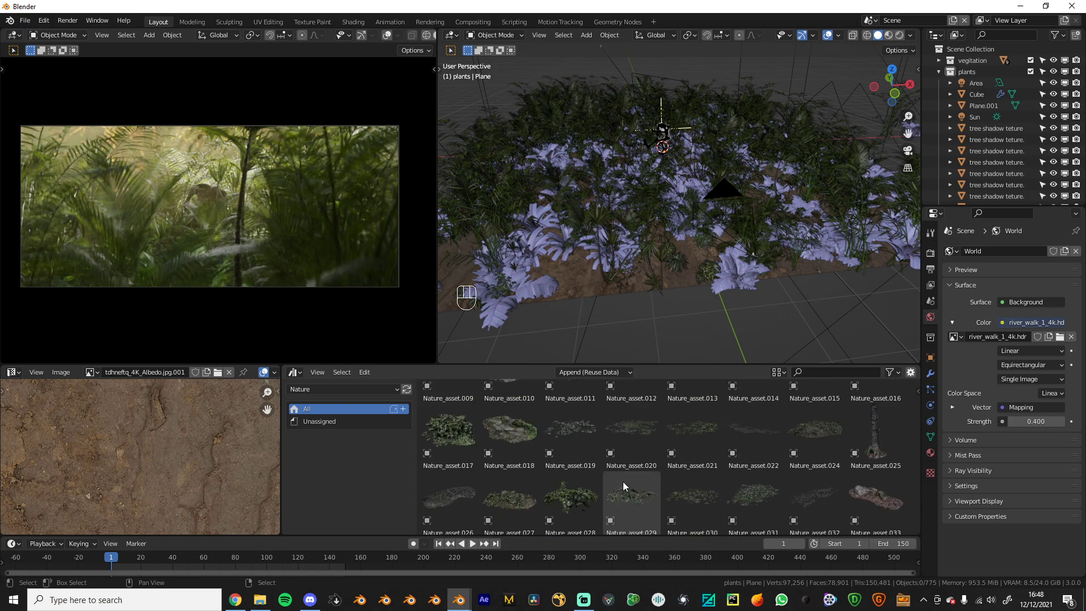
scroll(623, 481, up, 2)
drag(876, 458, 700, 252)
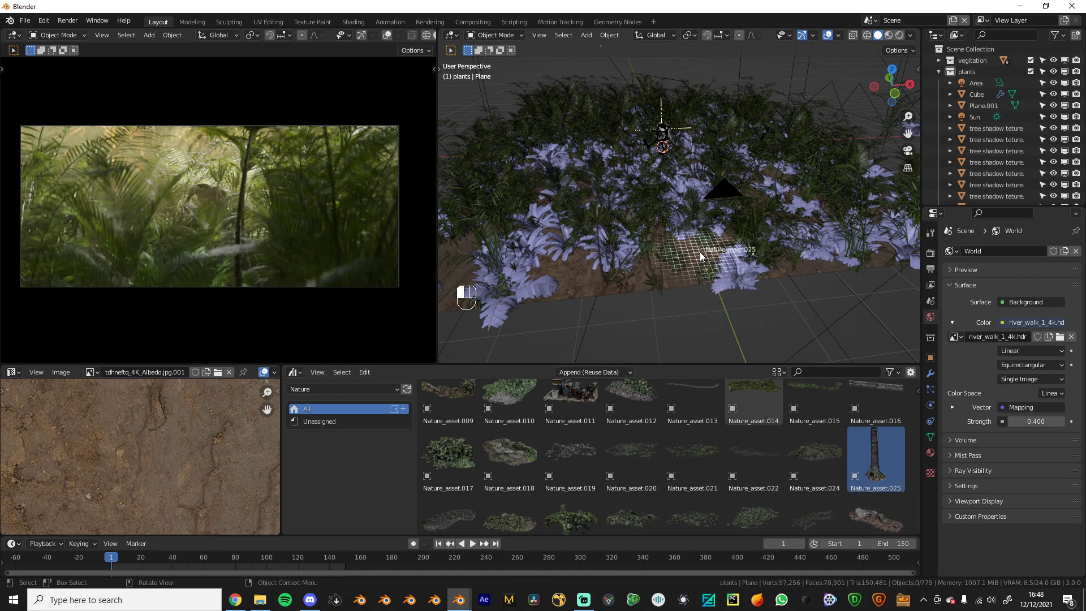
Move the tree trunk about 2.1 m deeper into the bed, on the left side of the camera frame, and adjust its height
key(g)
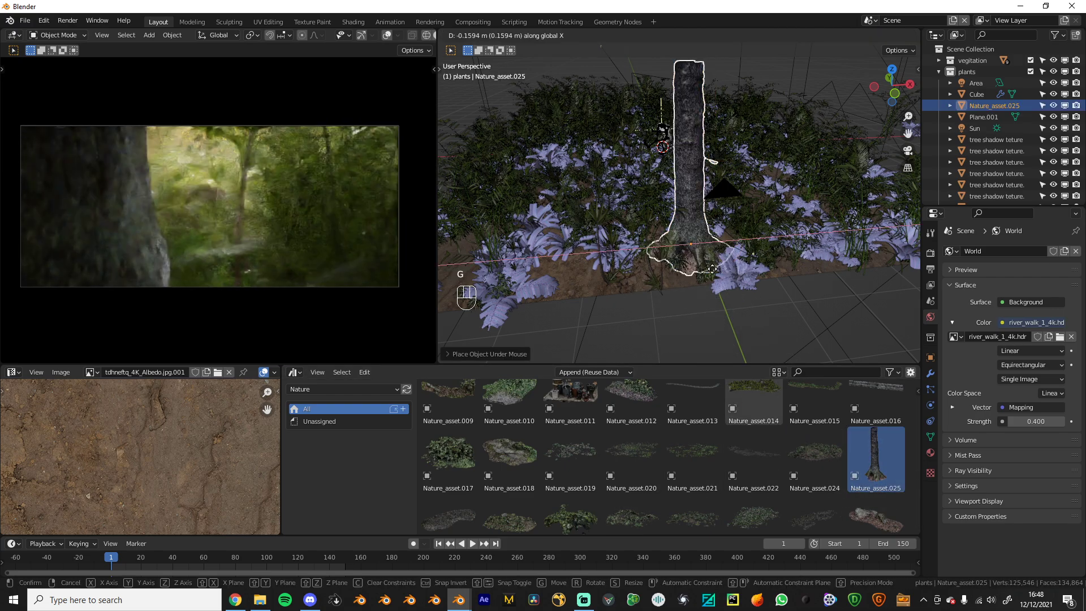
key(KP_7)
key(g)
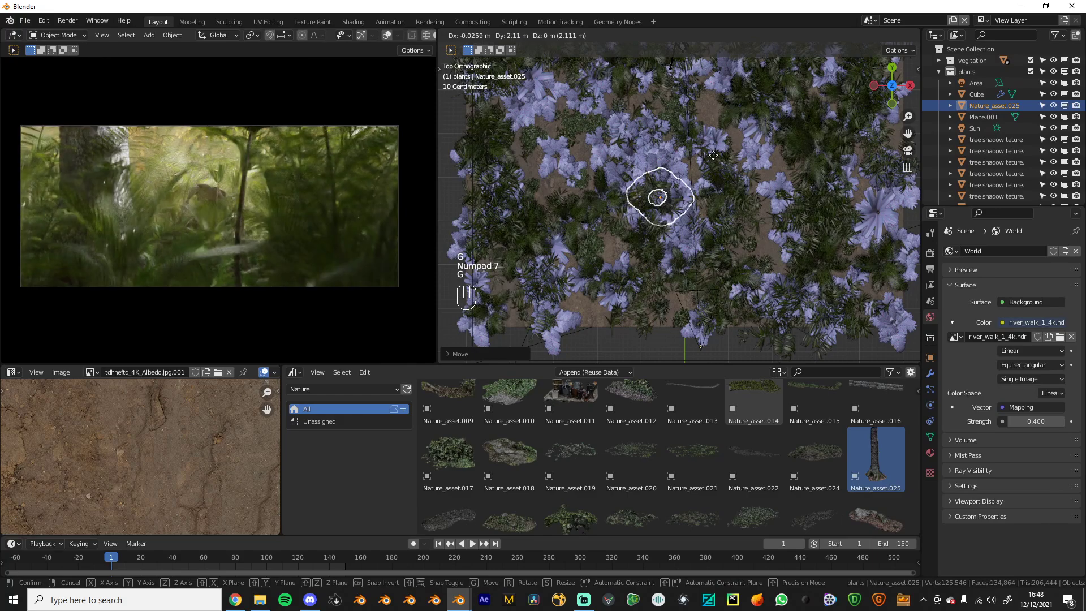
click(714, 155)
middle_drag(714, 216, 675, 191)
key(g)
key(z)
click(674, 190)
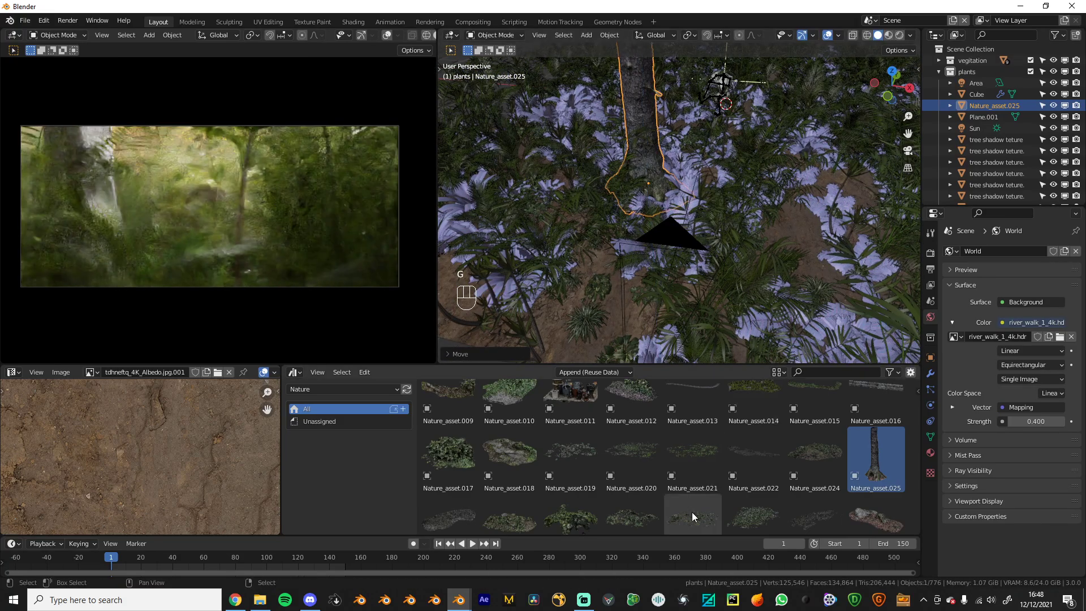
Place the Mesh_0.079 cluster of tree trunks from the Nature library in the plant bed
scroll(683, 481, up, 2)
scroll(510, 457, up, 3)
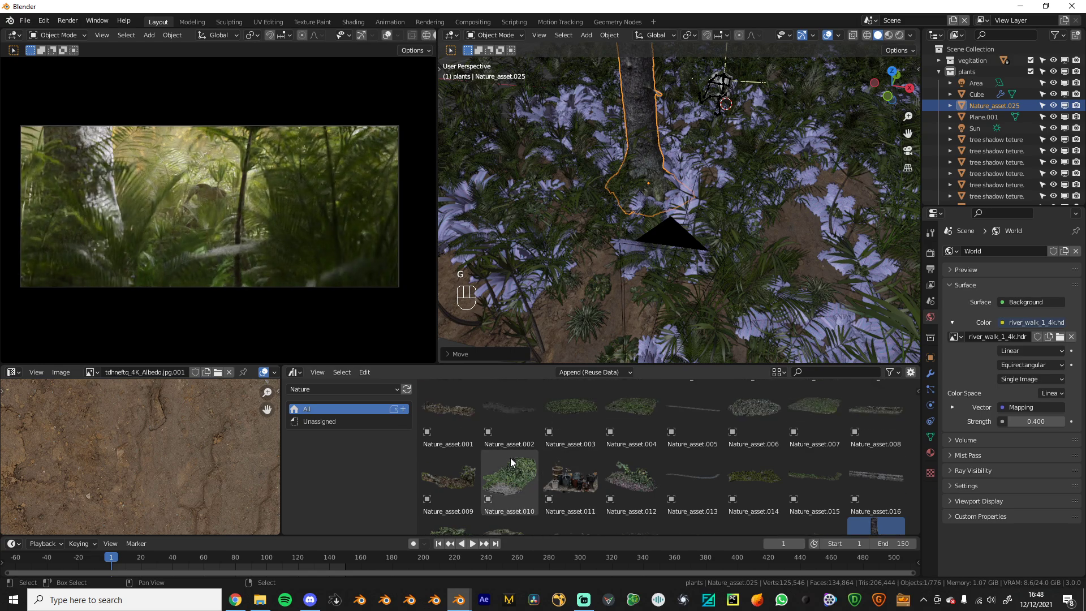
scroll(514, 460, up, 2)
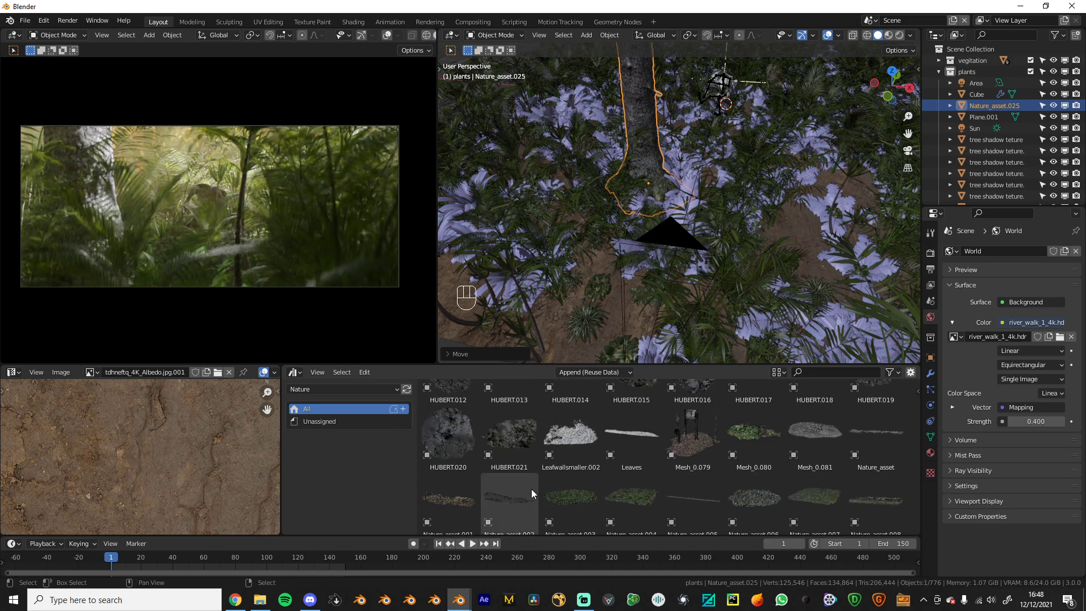
drag(704, 415, 732, 198)
Rotate the trunk cluster in the side view to level its base and move it into the plant bed
key(KP_3)
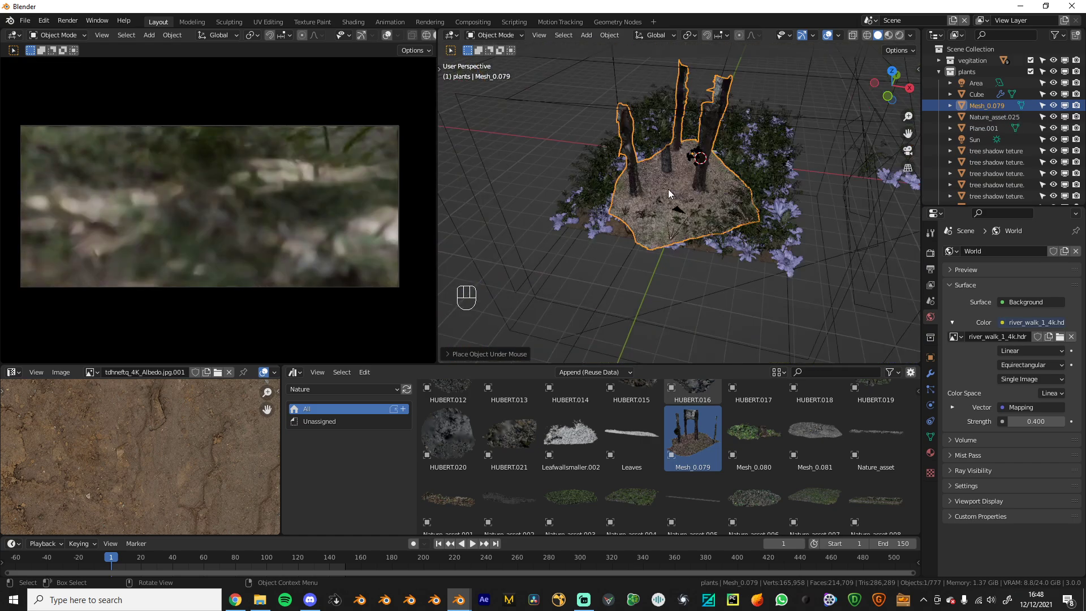
key(r)
click(759, 181)
key(g)
click(820, 209)
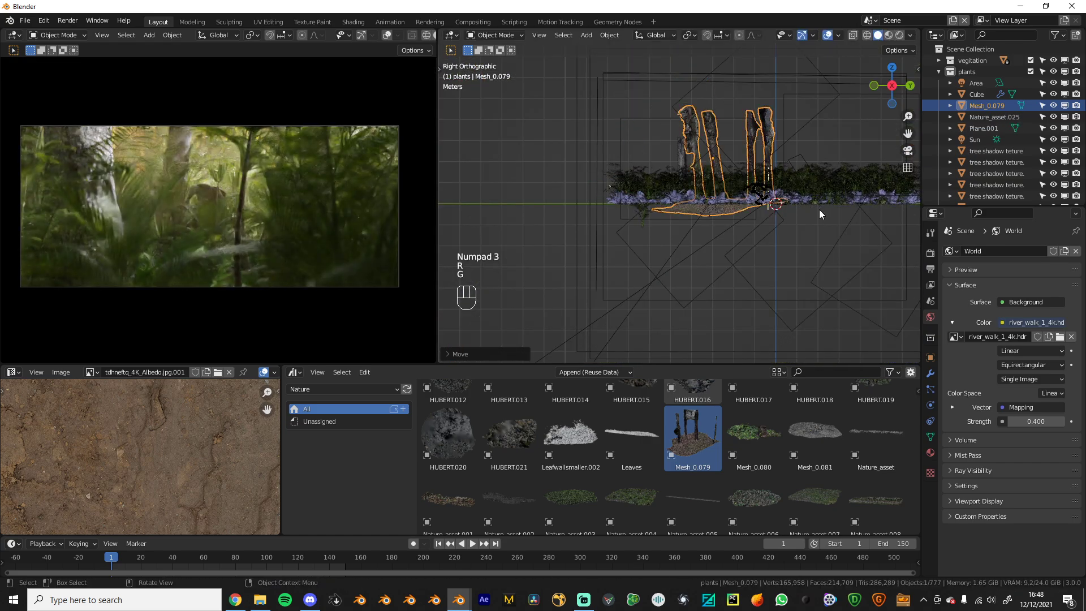
Straighten the trunk cluster by rotating it in the front view and shift it slightly to the left
key(KP_1)
key(r)
click(863, 199)
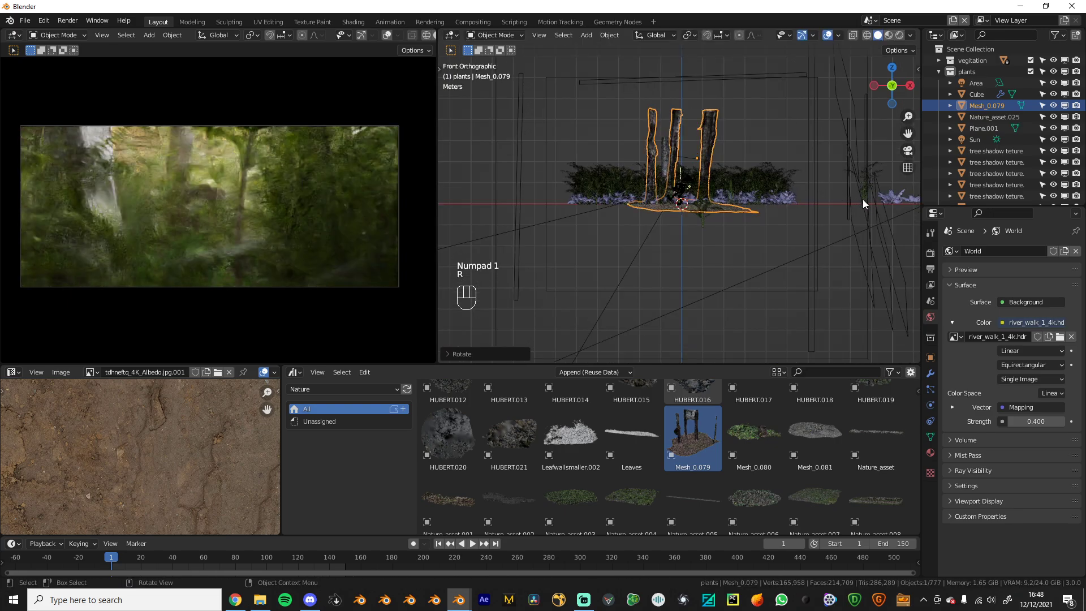
key(r)
click(846, 113)
key(r)
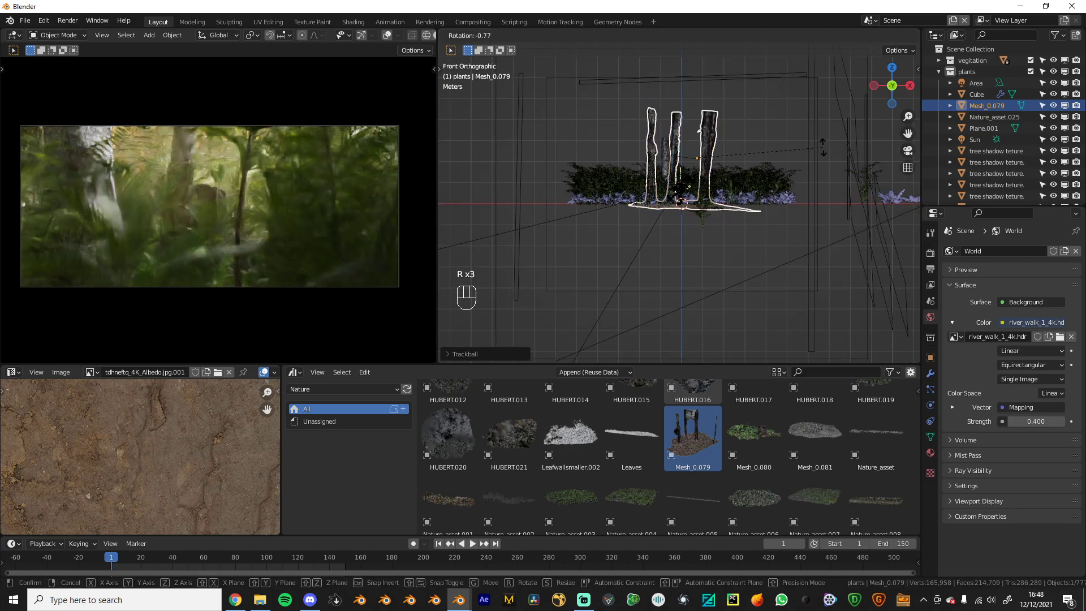
click(823, 143)
key(g)
click(812, 142)
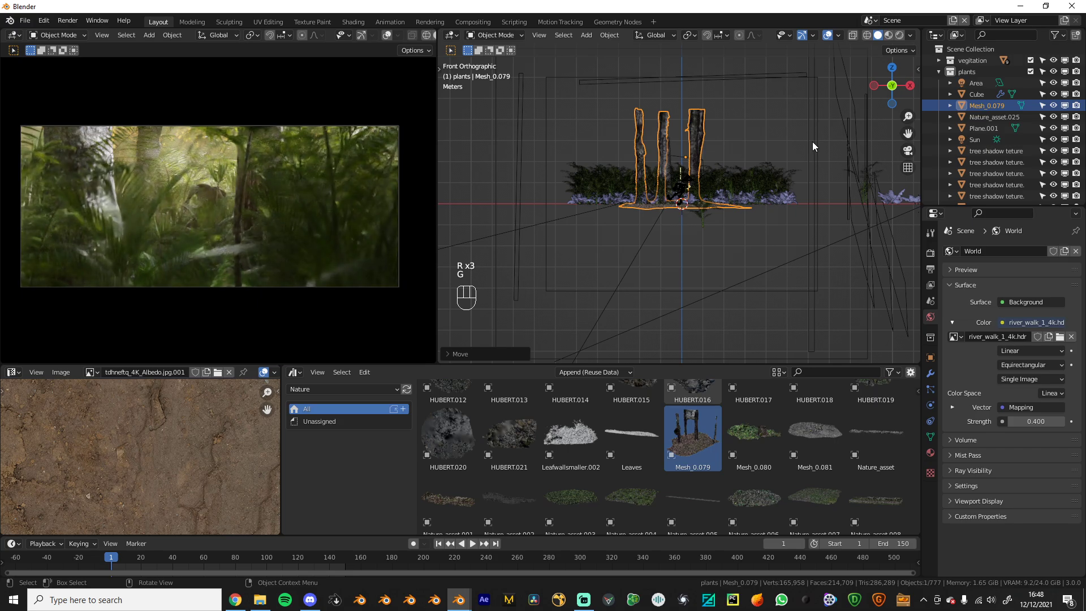
Place the Nature_asset.019 ground foliage from the Nature library in the foreground and scale it
middle_drag(769, 222, 748, 264)
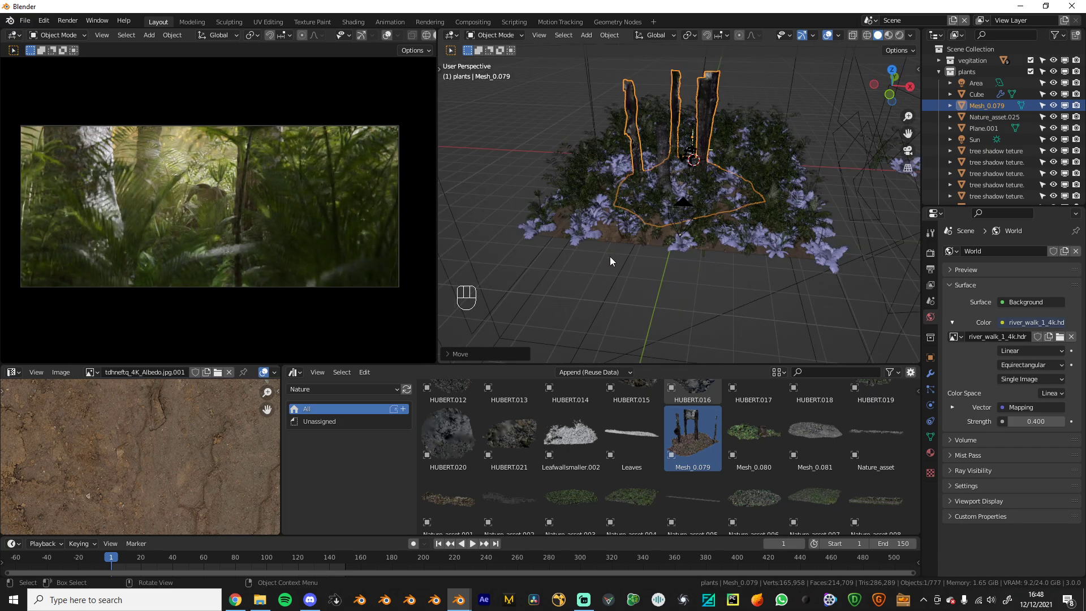
scroll(621, 243, up, 2)
scroll(559, 461, down, 1)
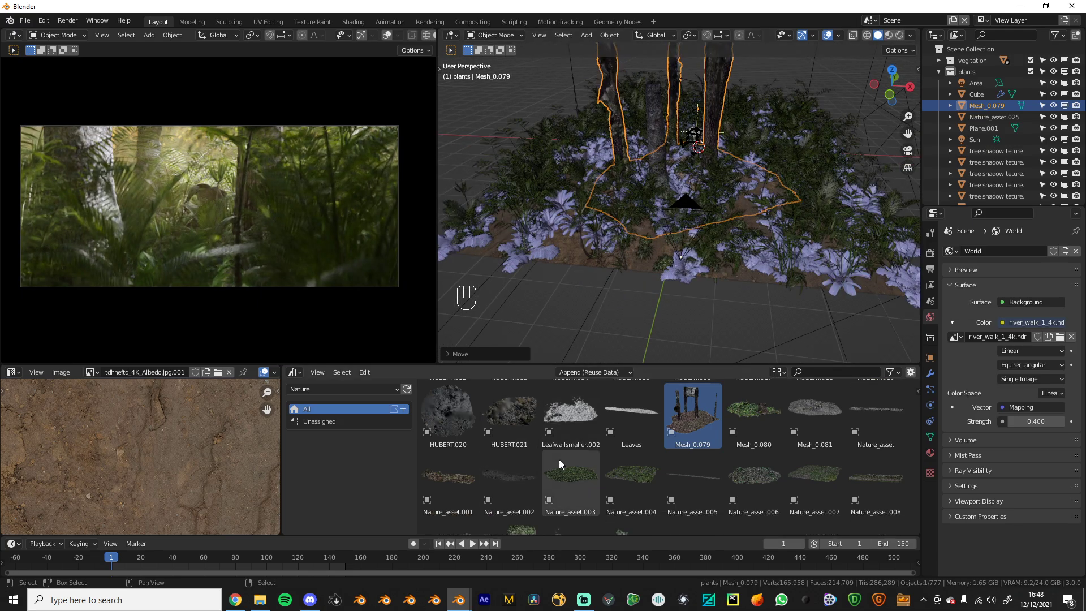
scroll(559, 460, down, 3)
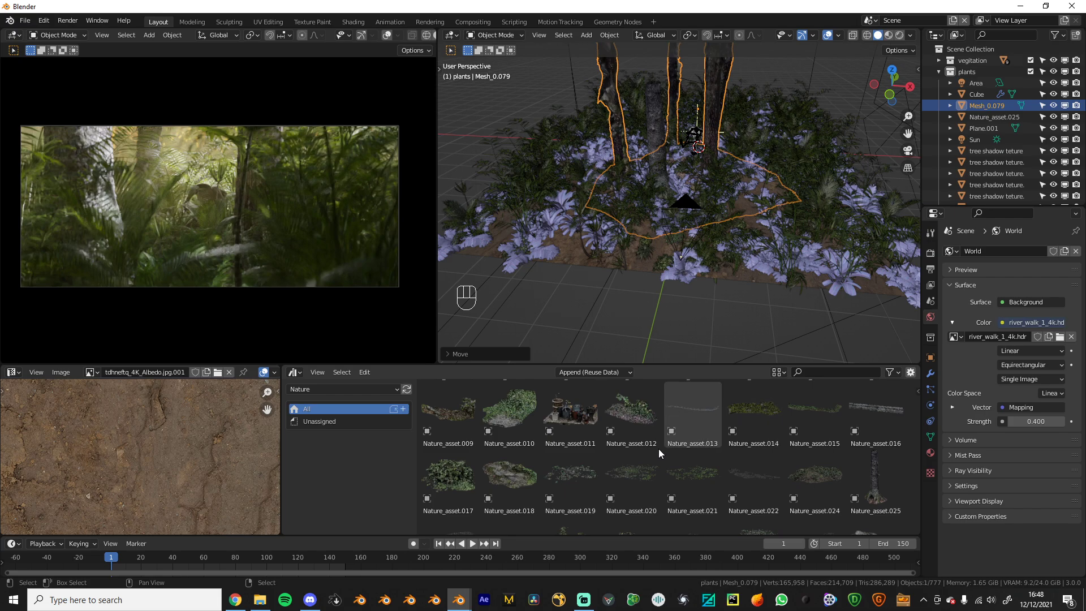
scroll(659, 449, down, 2)
drag(571, 429, 674, 258)
key(s)
click(770, 260)
Move the Nature_asset.019 foliage along the Y axis deeper into the plant bed
middle_drag(769, 261, 678, 309)
key(g)
key(y)
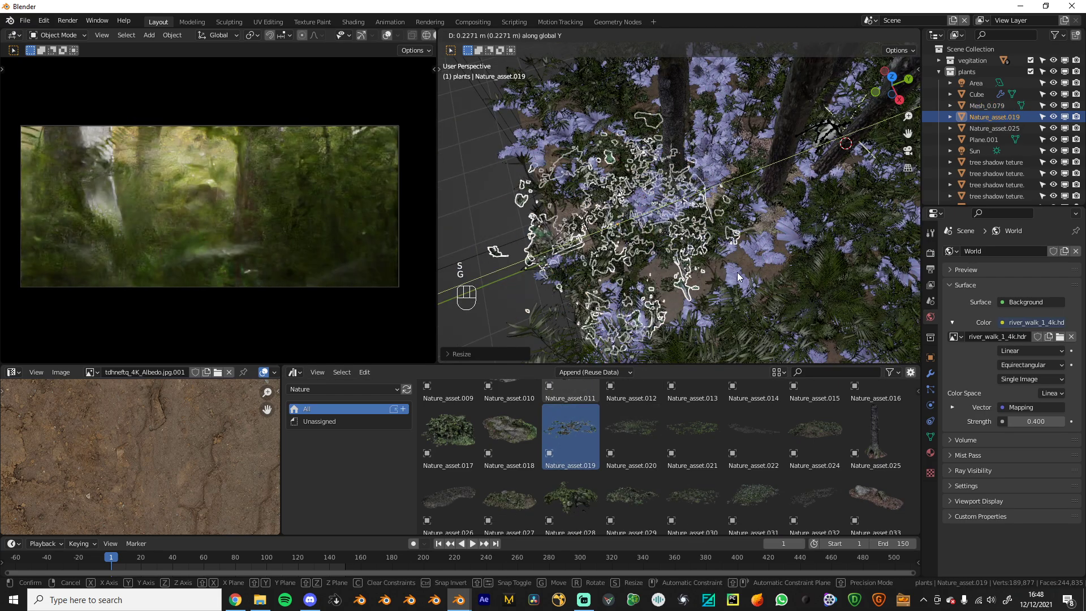
click(749, 273)
Rotate the Nature_asset.019 foliage freely, adjust its height along Z, and deselect it
middle_drag(750, 272, 735, 243)
key(r)
key(r)
click(797, 229)
key(g)
key(z)
click(764, 278)
scroll(759, 281, down, 4)
click(630, 304)
scroll(630, 306, up, 5)
middle_drag(630, 311, 637, 62)
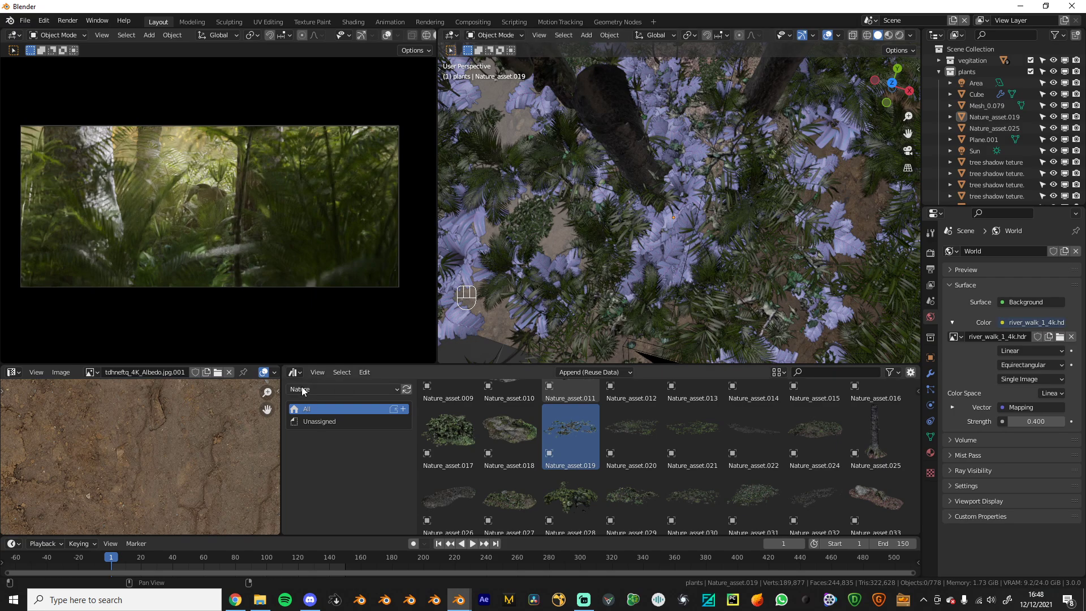
Place the Nature_asset.033 rocky ground patch from the Nature library and move it into the foreground beside the camera
click(294, 372)
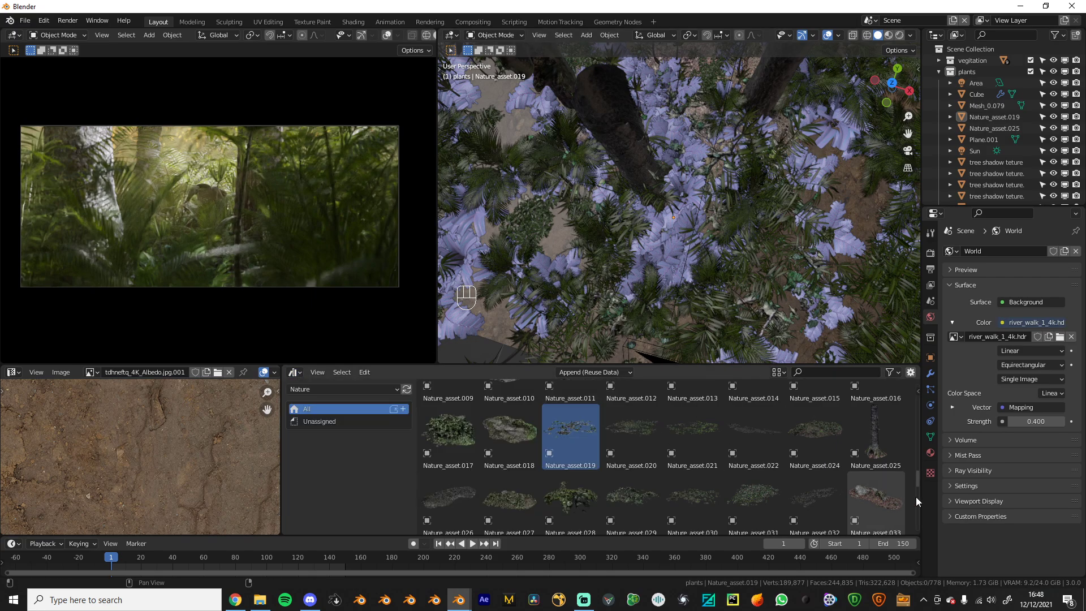
scroll(916, 501, down, 1)
drag(875, 495, 561, 240)
middle_drag(581, 239, 646, 185)
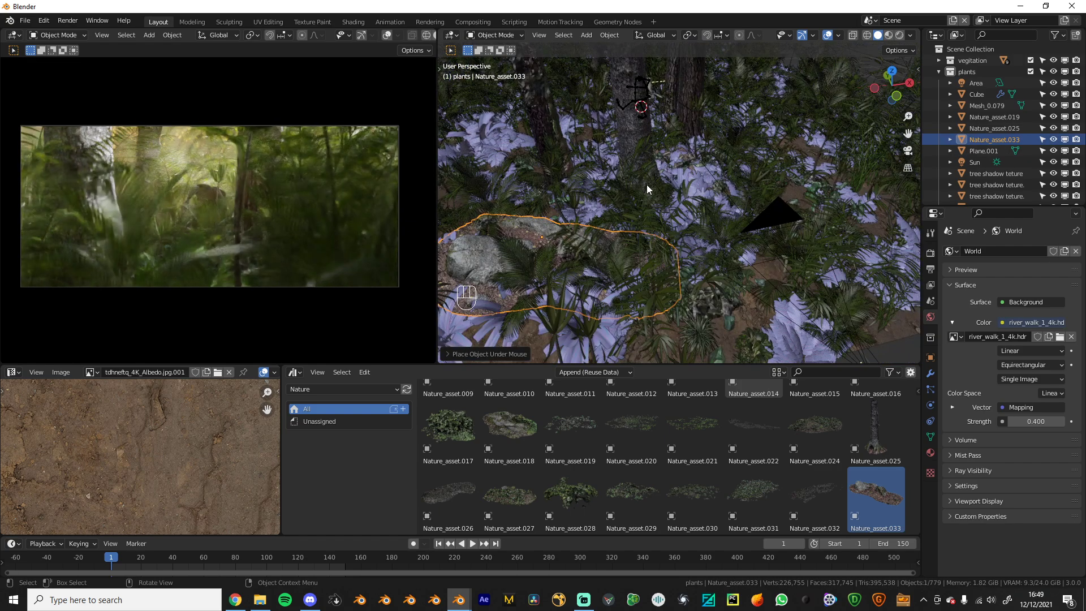
key(r)
key(g)
click(782, 168)
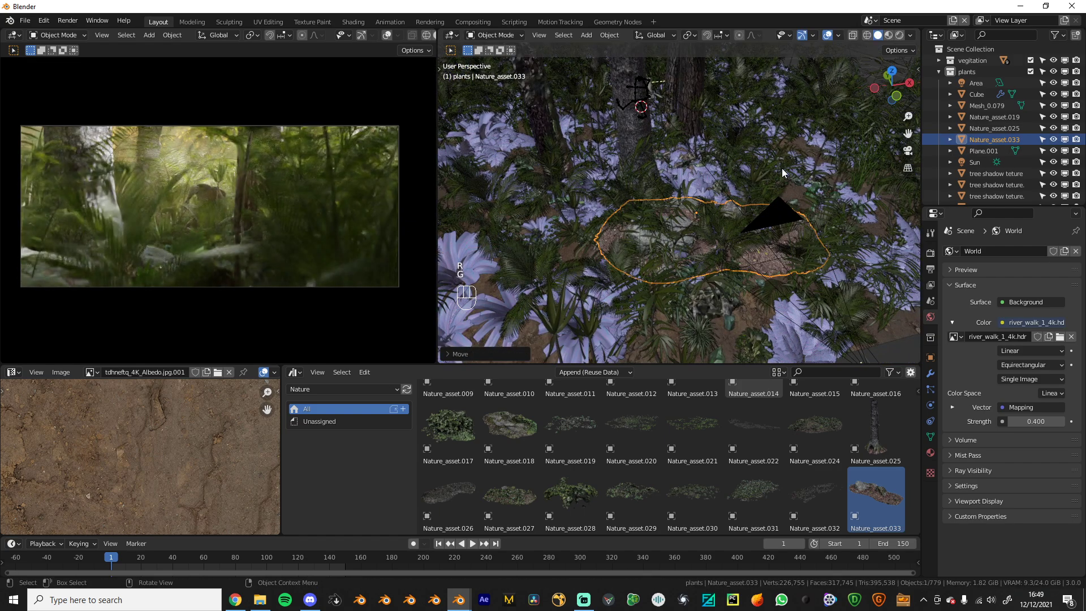
Scale down the Nature_asset.033 rocky patch, move it beside the camera and rotate it about the Z axis
key(s)
click(800, 210)
key(g)
click(757, 219)
key(r)
key(z)
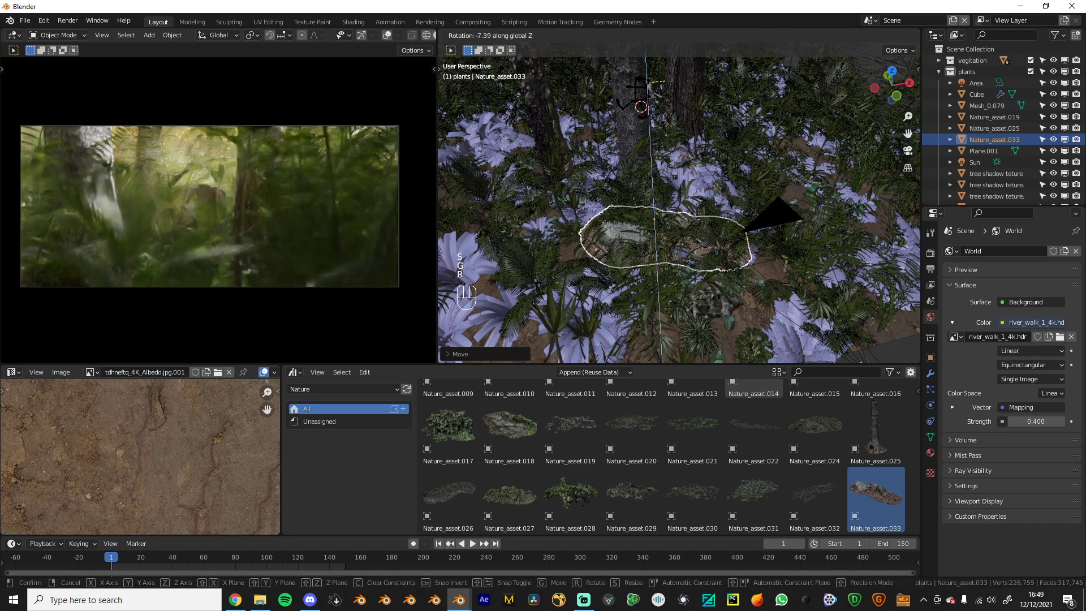
click(732, 275)
Move and rotate the Nature_asset.033 rocky patch within the plant bed, working in top view
key(KP_7)
key(g)
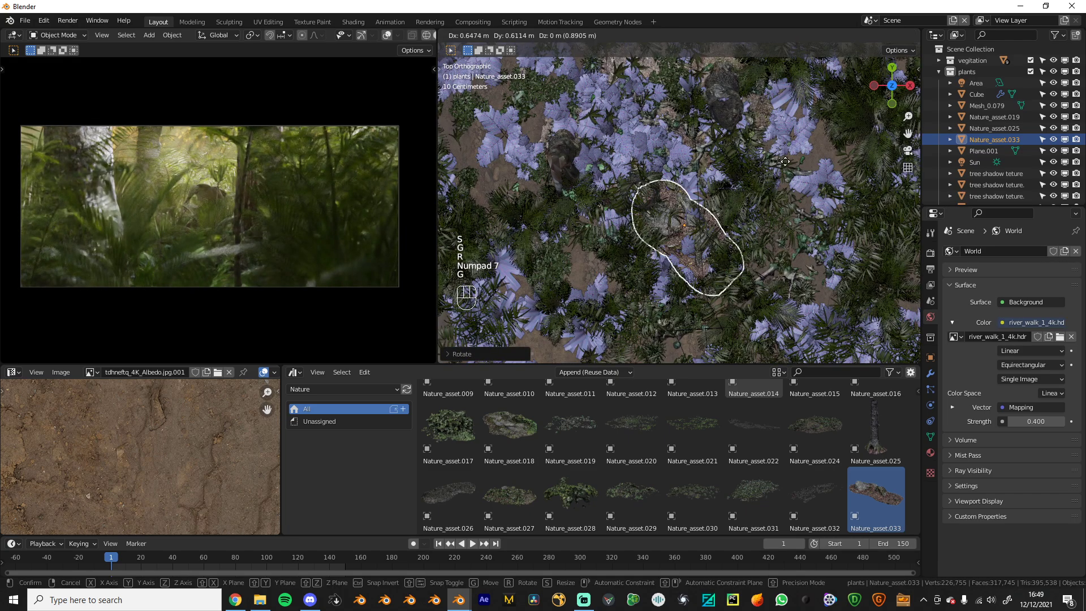
click(787, 157)
key(r)
click(778, 185)
Reposition the rocky patch among the palm foliage in two moves, working in perspective
middle_drag(778, 185, 721, 174)
key(g)
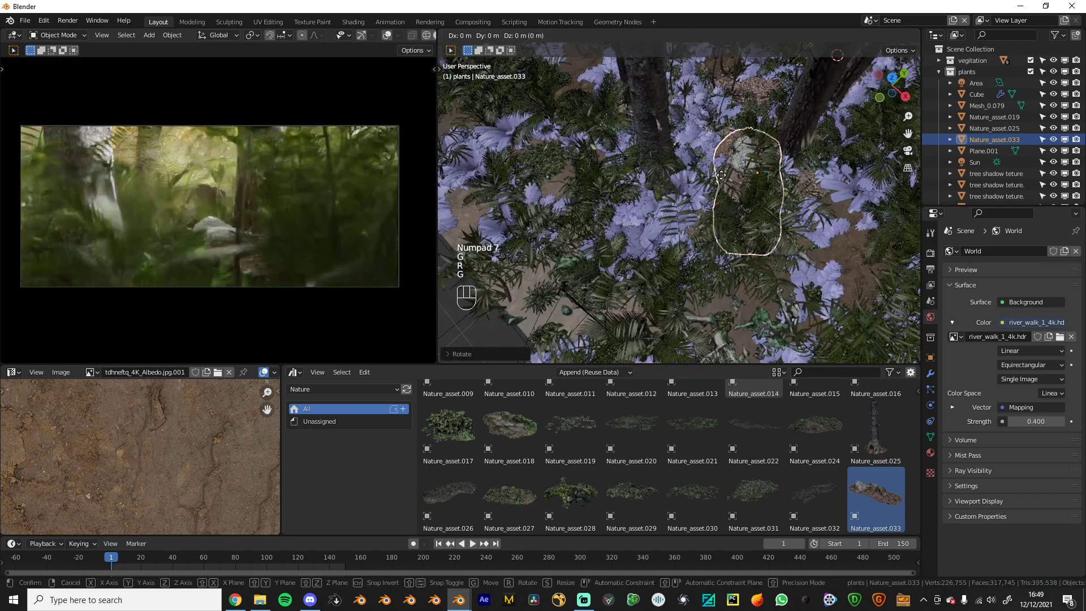
click(715, 193)
middle_drag(787, 191, 773, 208)
key(g)
click(820, 183)
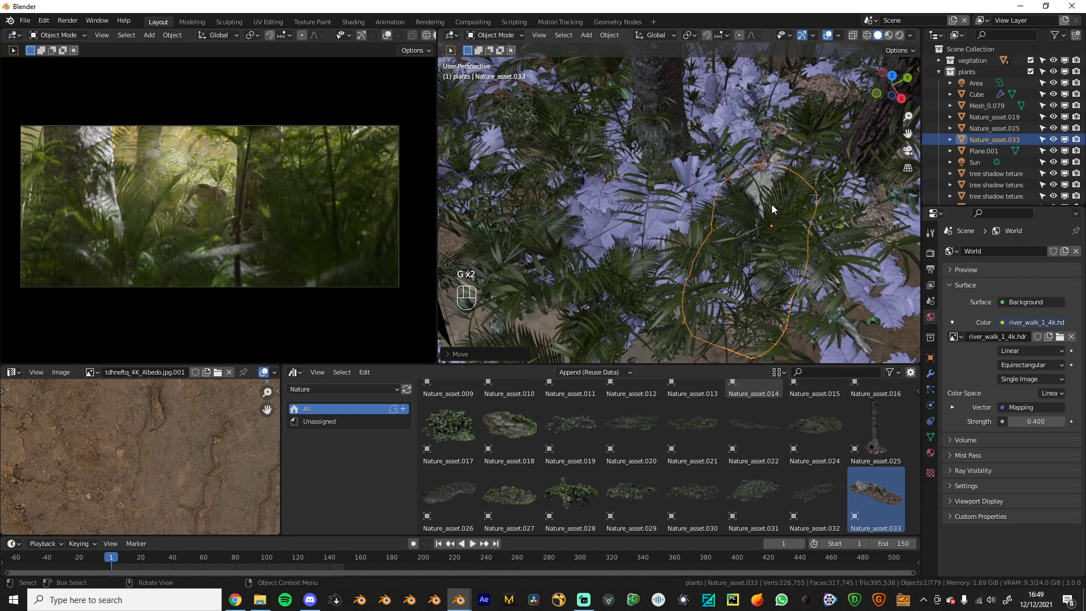
Shift the rocky patch slightly across the ground in top view
key(KP_7)
key(g)
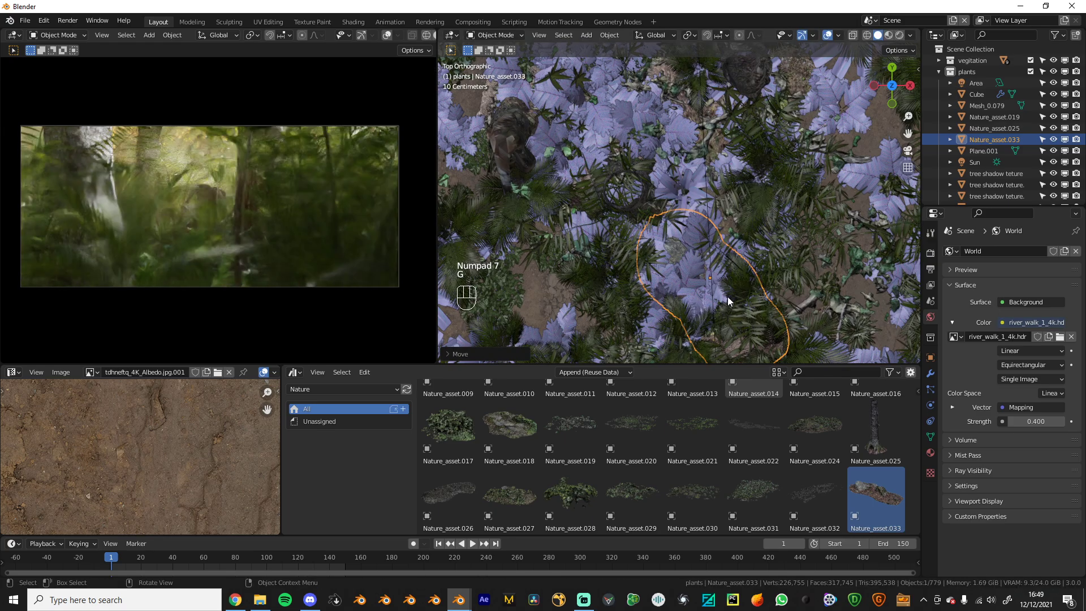
drag(727, 296, 716, 280)
Reselect the Nature_asset.033 rocky patch among the plants and adjust its overall scale
middle_drag(670, 225, 665, 187)
click(664, 233)
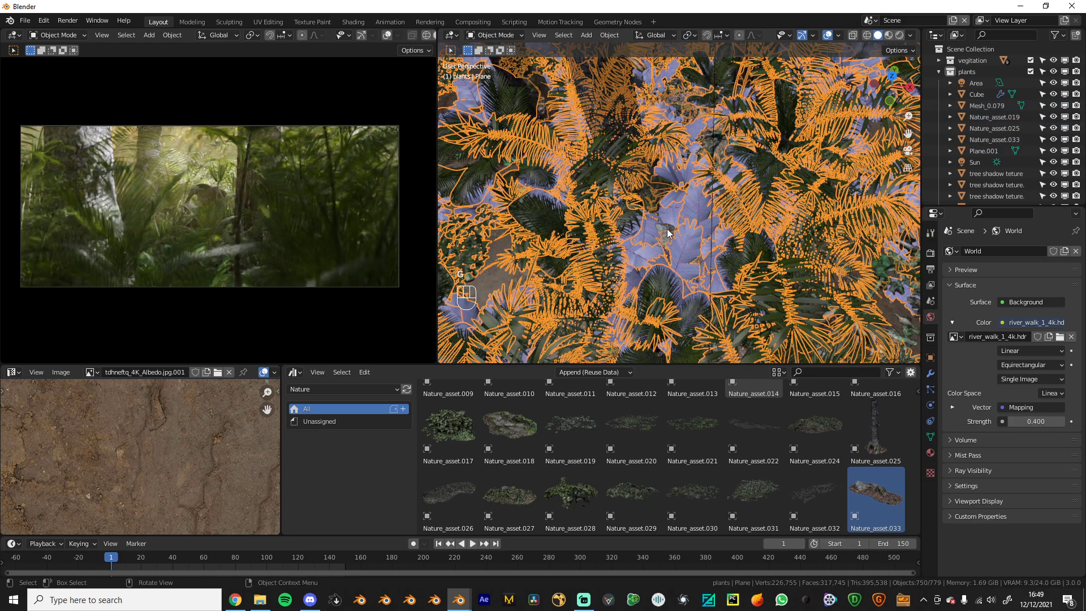
click(668, 233)
middle_drag(667, 233, 814, 195)
key(KP_Divide)
key(s)
right_click(814, 197)
key(s)
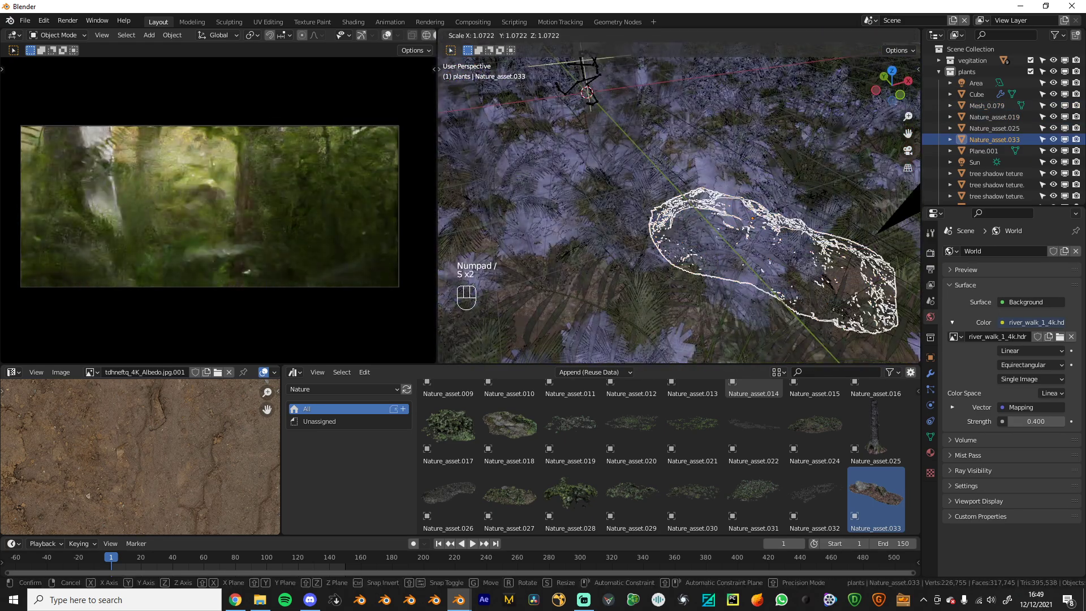
click(855, 153)
Enlarge the rocky patch in top view and move it toward the camera-side edge of the plant bed
key(KP_7)
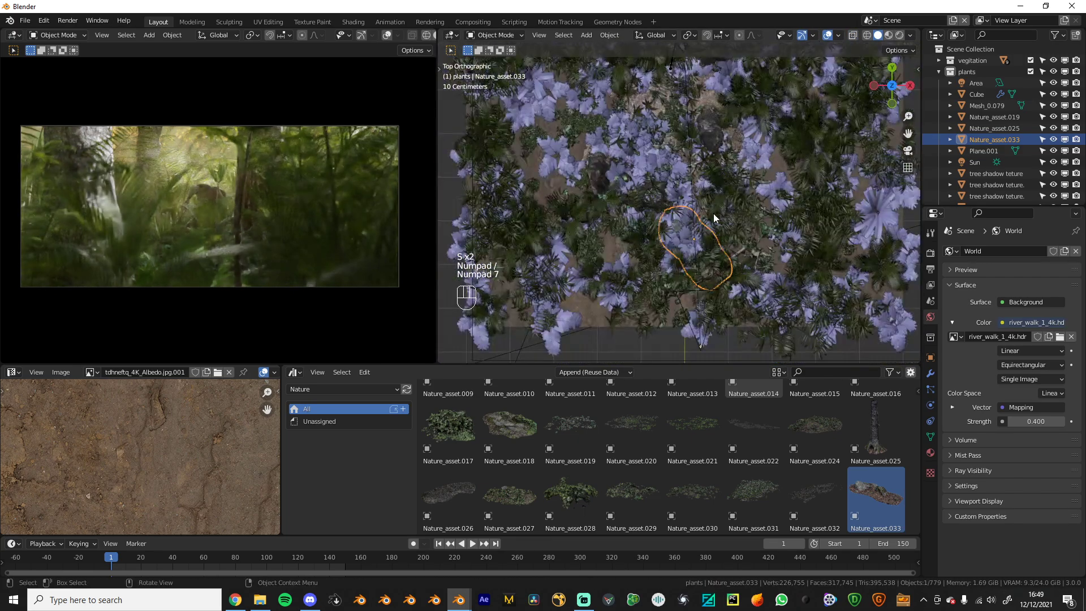
key(g)
click(691, 150)
key(g)
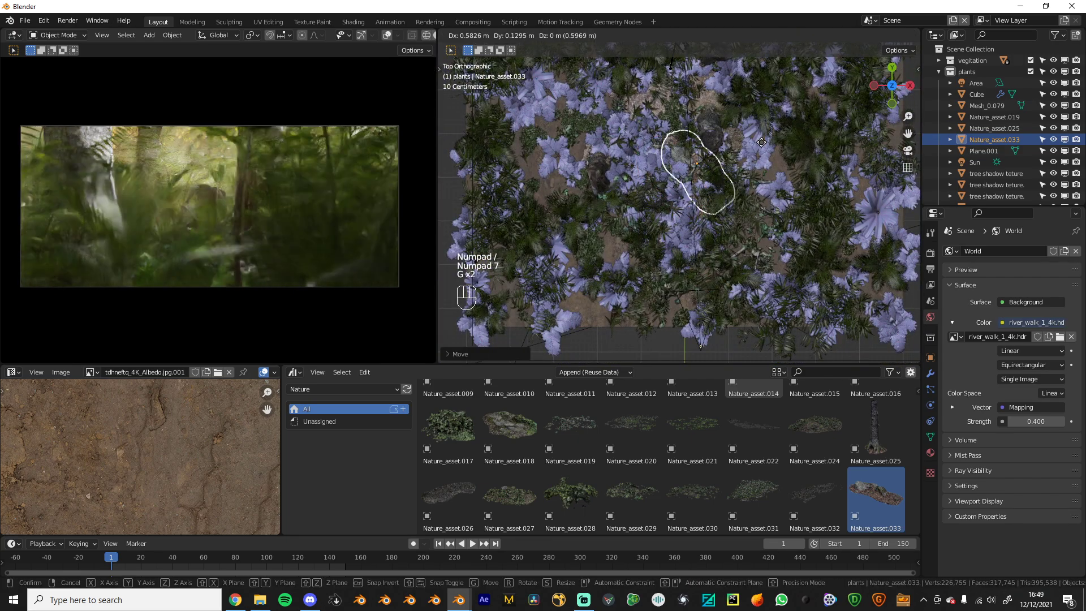
key(s)
click(809, 137)
key(g)
click(837, 229)
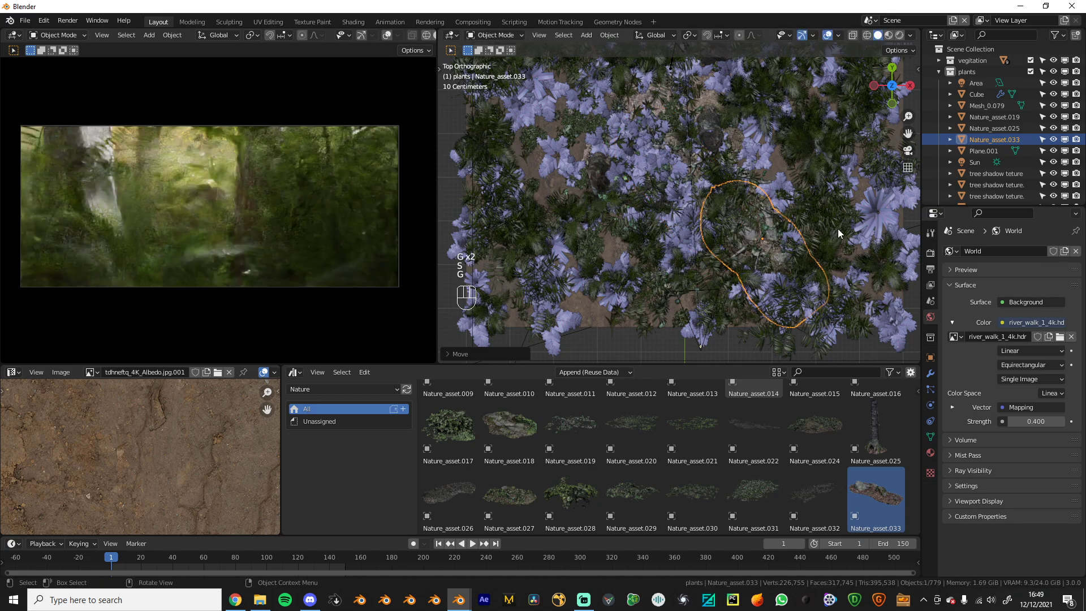
Rotate the rocky patch in top view and again about the global Z axis
key(r)
click(803, 260)
middle_drag(803, 260, 726, 171)
key(r)
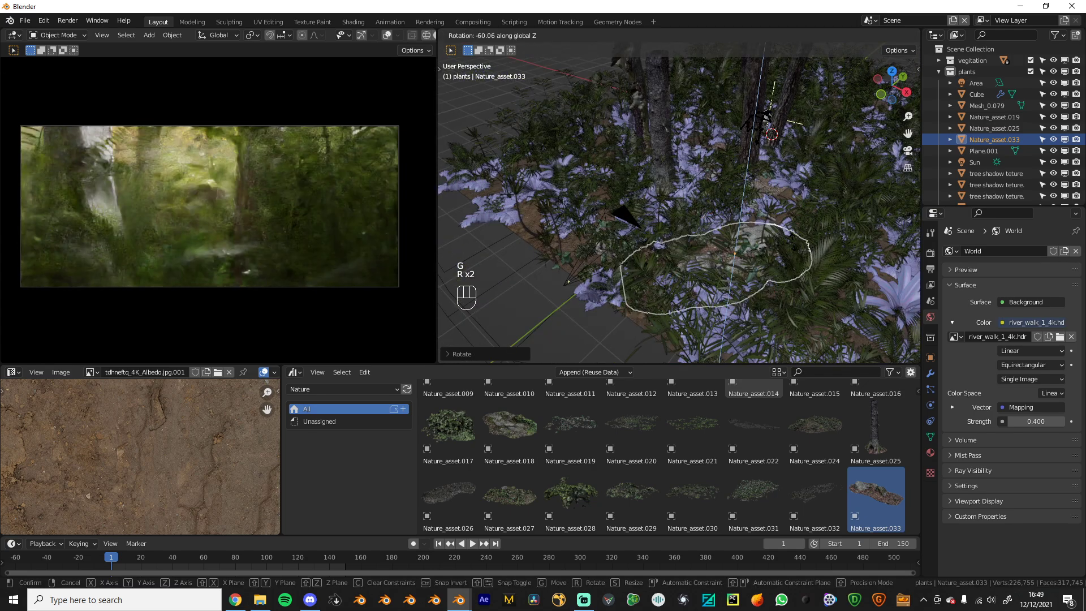
click(792, 245)
Move the rocky patch into position beneath the camera at the edge of the plant bed
key(g)
click(742, 241)
key(g)
click(719, 259)
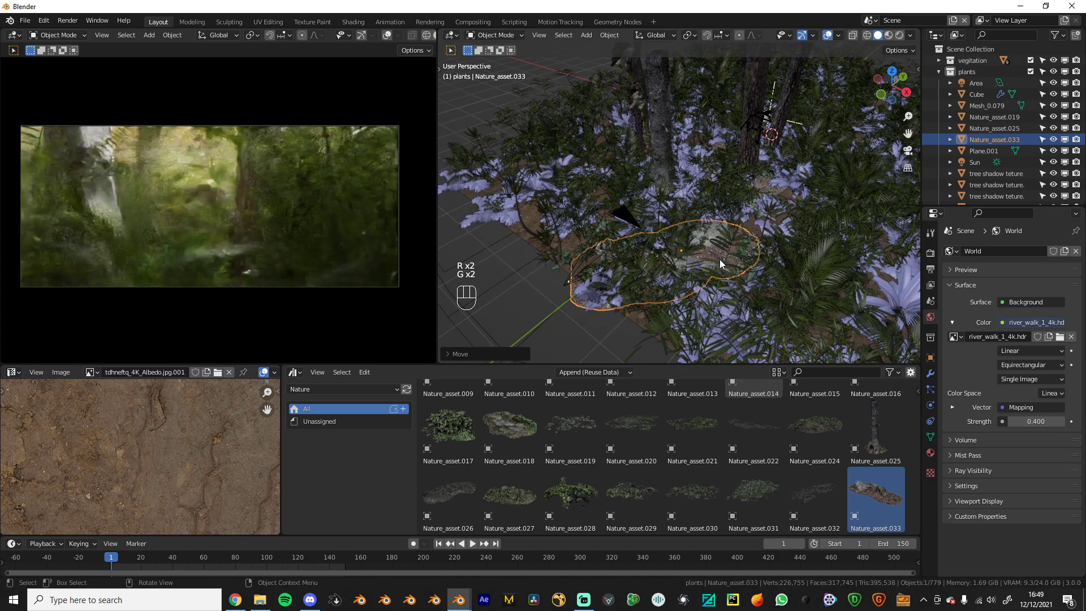
middle_drag(719, 259, 783, 229)
key(g)
click(782, 231)
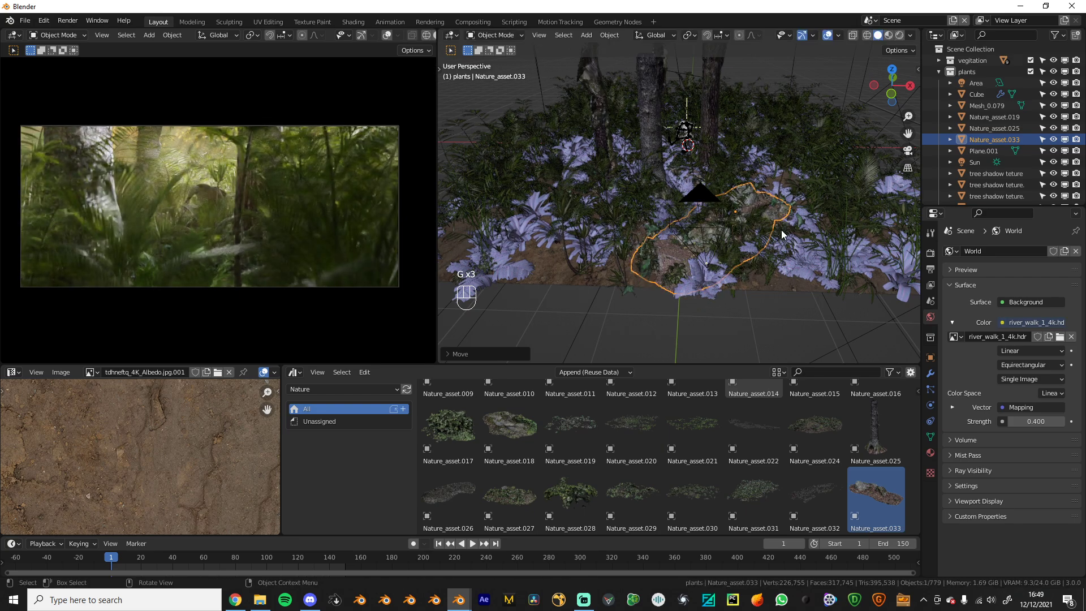
Scale the rocky patch up strongly and move it in front of the plant bed
key(s)
click(782, 249)
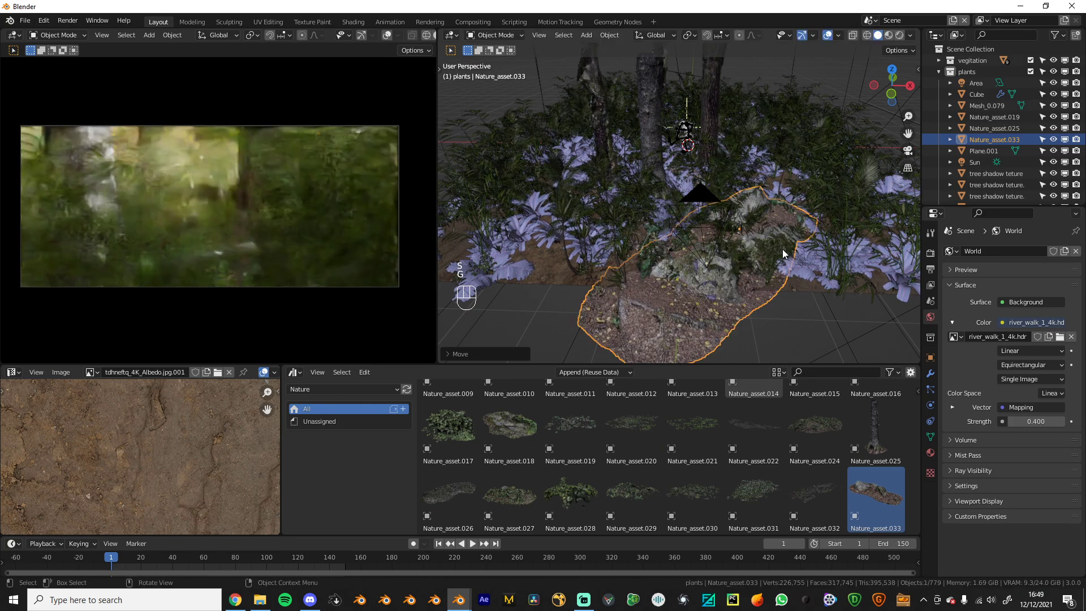
key(g)
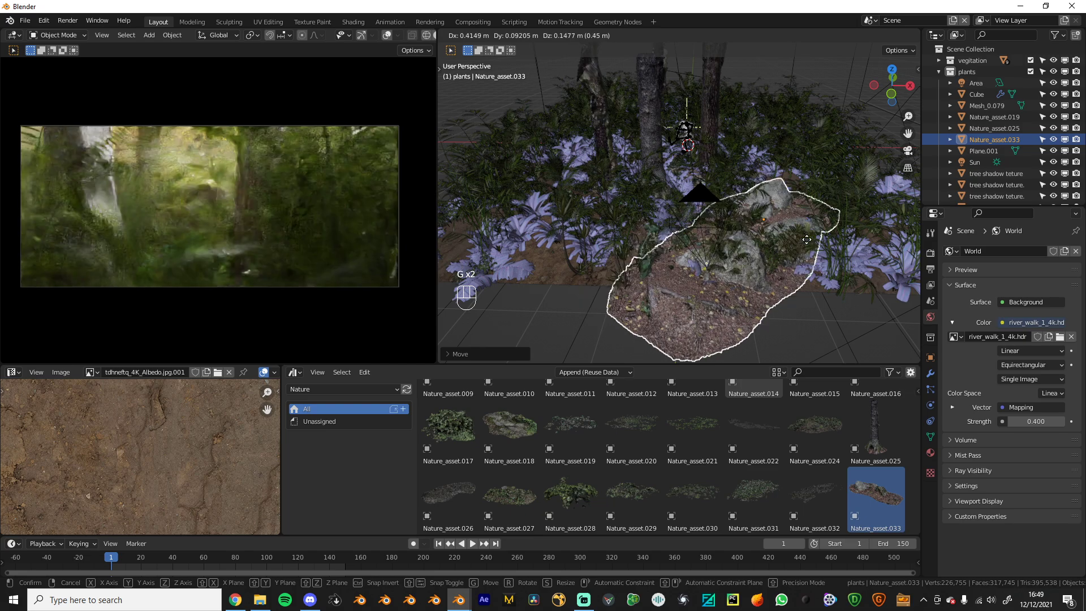
click(797, 238)
Reduce the size of the enlarged rocky patch in front of the plants
key(s)
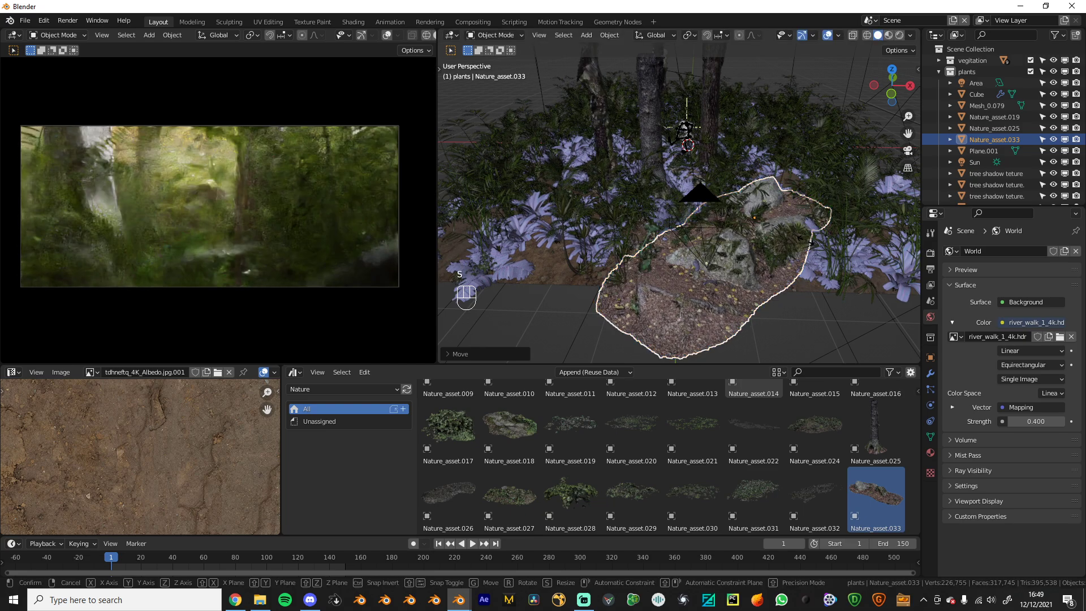
click(794, 242)
key(s)
click(786, 240)
drag(786, 240, 773, 245)
click(738, 303)
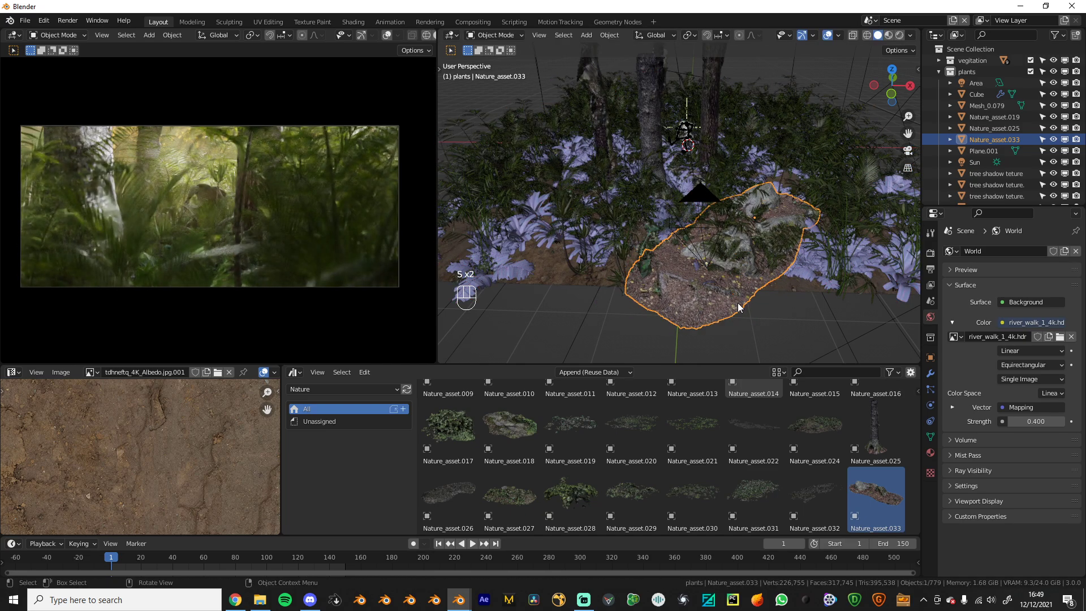
Tilt the rocky patch with a trackball rotation and move it into place below the camera
middle_drag(737, 303, 770, 276)
key(r)
key(r)
click(775, 291)
key(g)
key(shift)
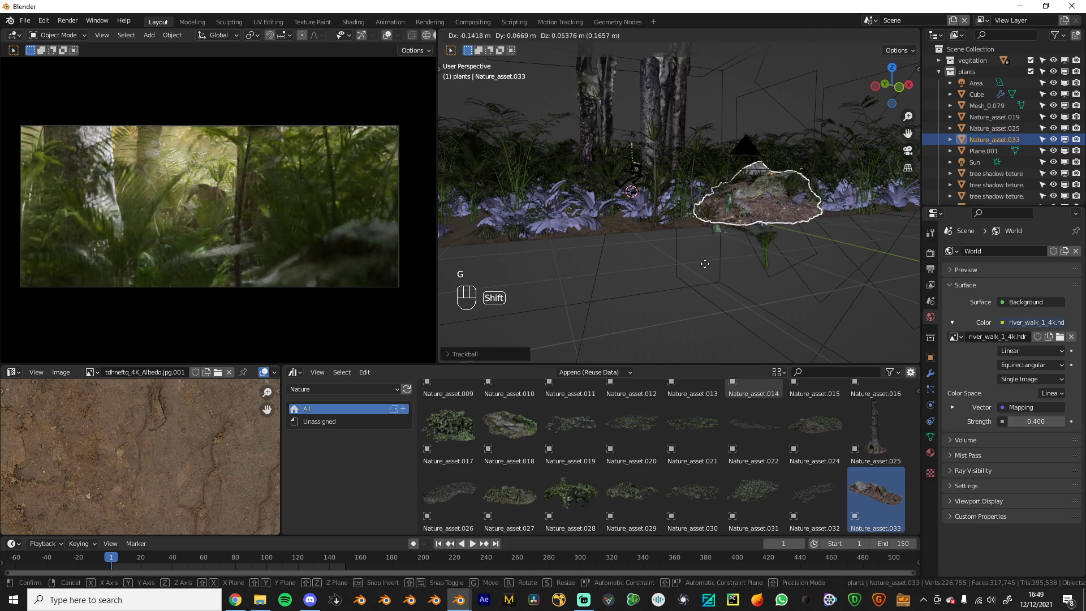
click(742, 288)
Change the asset browser area to the Shader Editor and select the large Plane.001 beside the plant bed
click(295, 372)
click(341, 483)
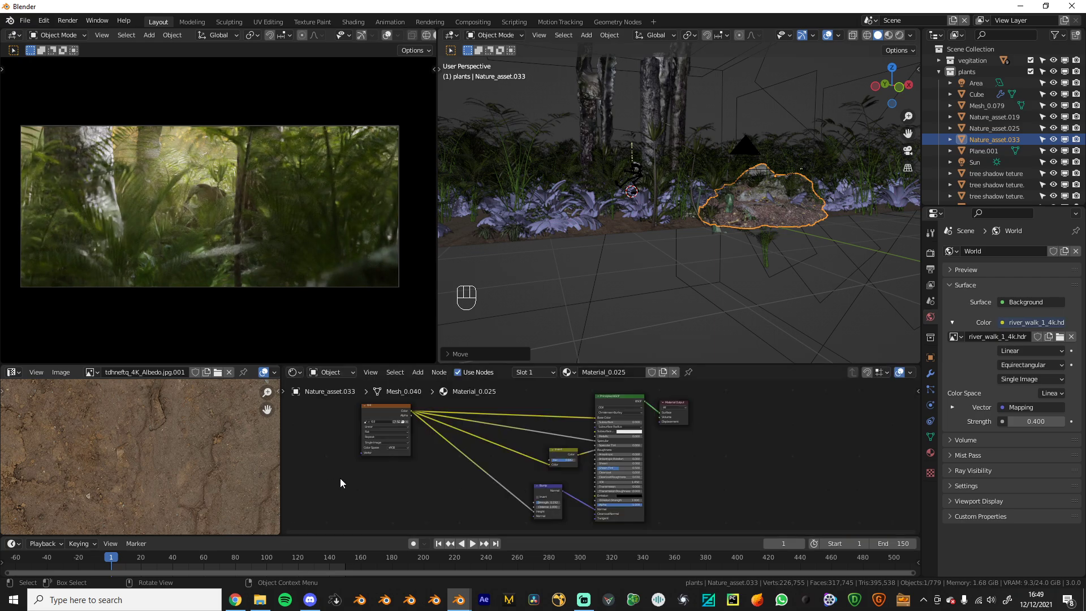
middle_drag(707, 339, 616, 256)
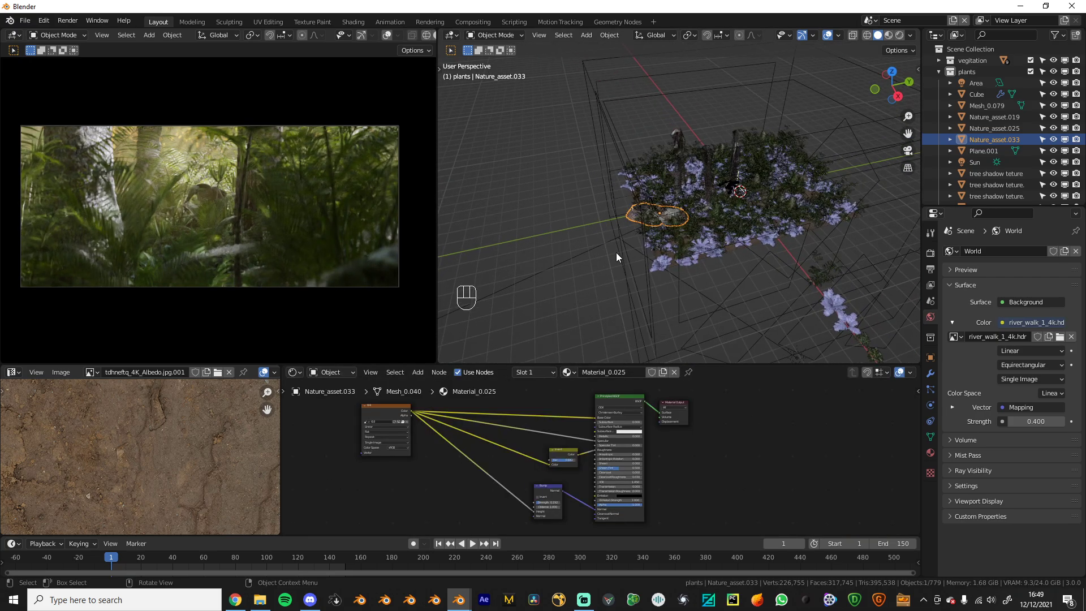
click(605, 162)
middle_drag(605, 161, 610, 182)
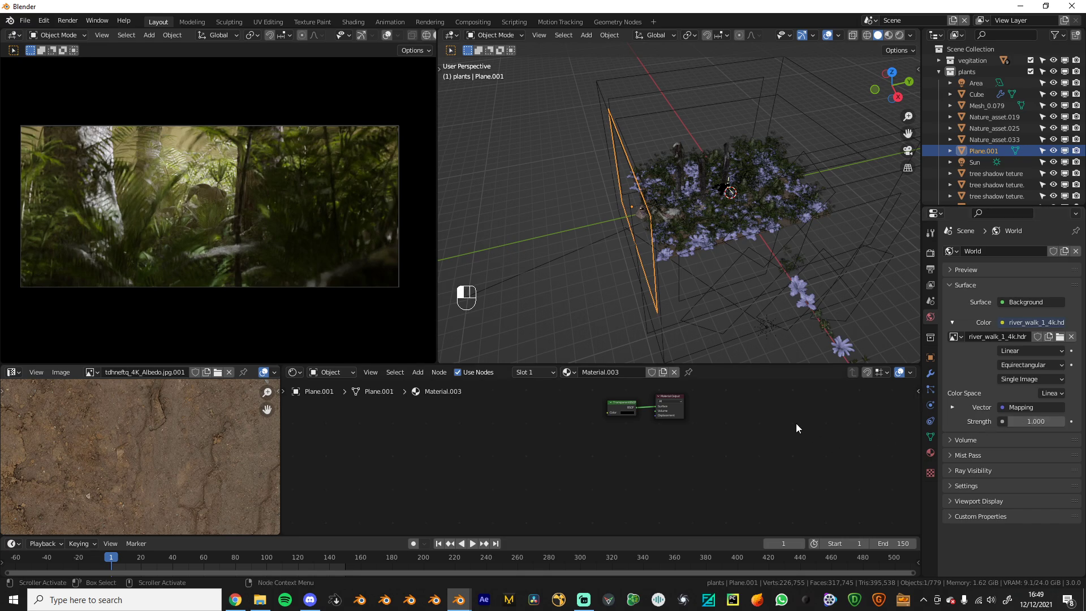
Set the world background strength to 0.5
click(1032, 424)
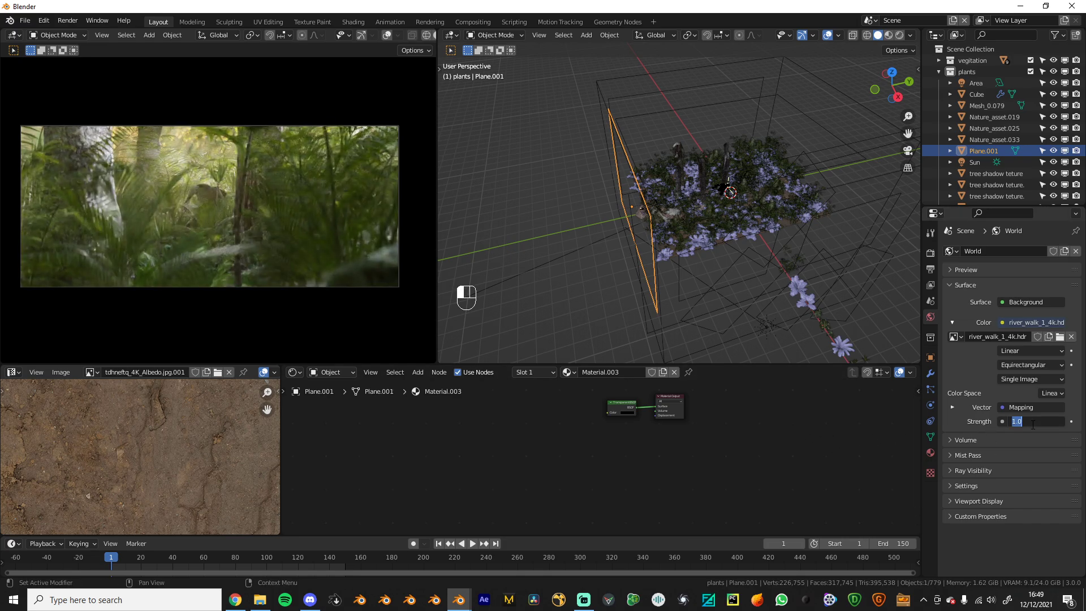
click(927, 453)
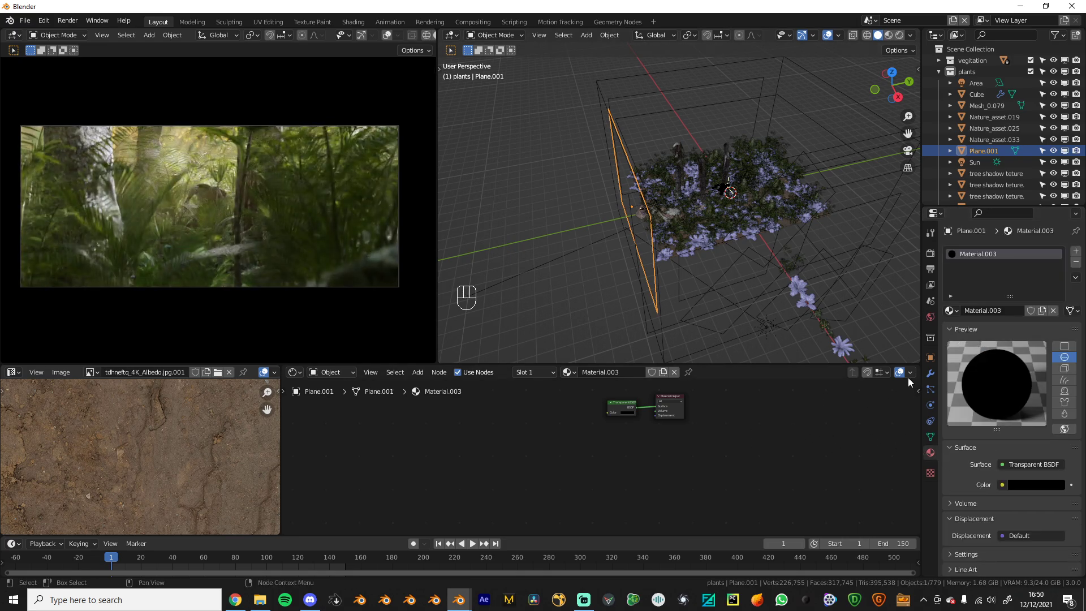
click(927, 320)
Examine the fog cube and surrounding planes from outside the camera, and return the rendered view to the camera
middle_drag(685, 273, 626, 243)
middle_drag(243, 233, 274, 286)
scroll(195, 233, down, 3)
scroll(195, 232, down, 4)
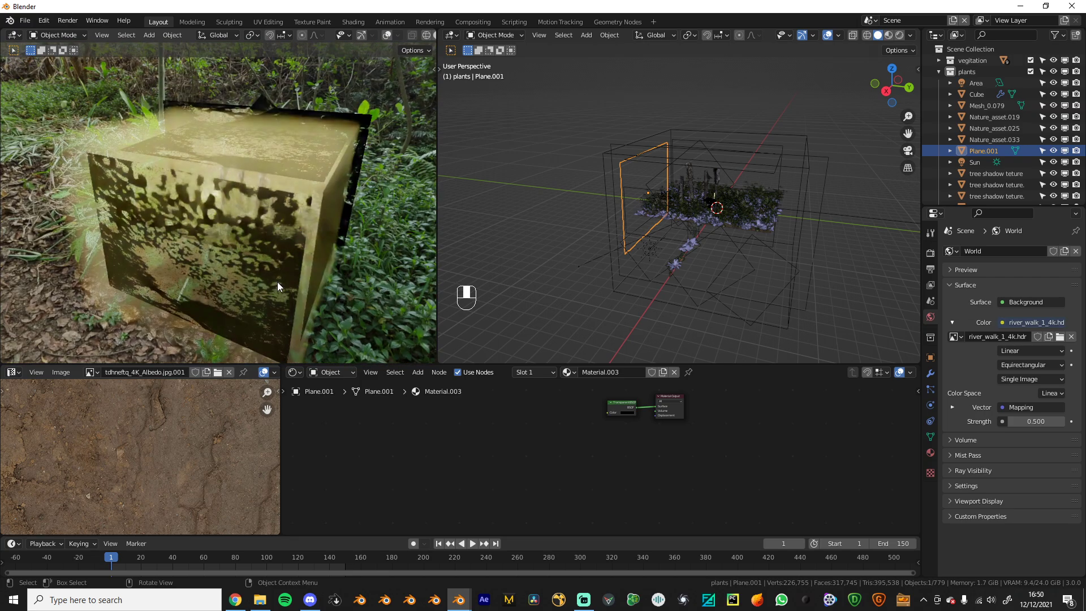
key(KP_0)
click(325, 373)
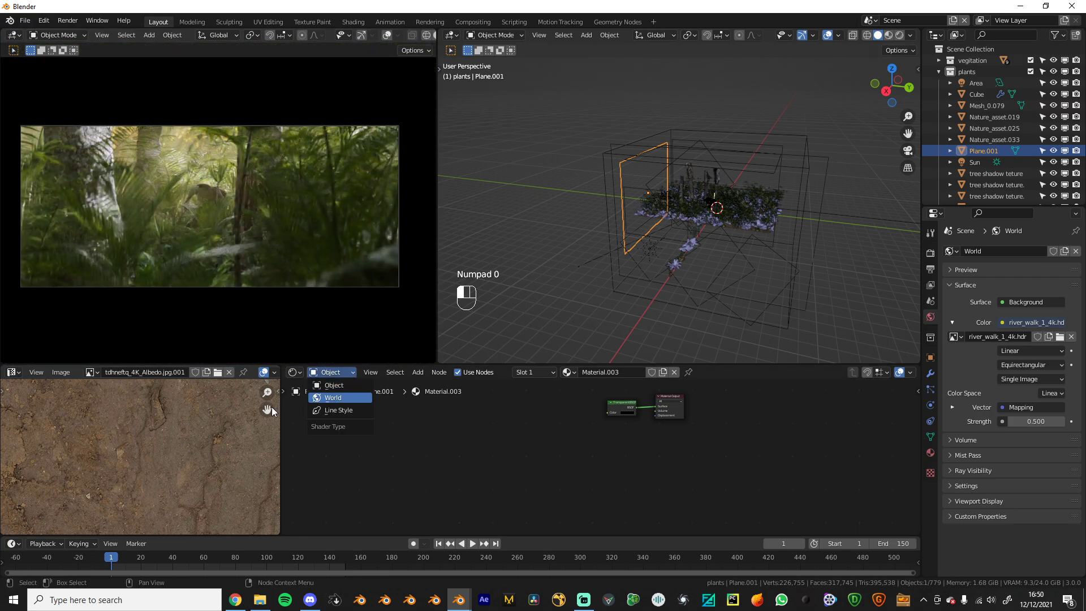
click(332, 372)
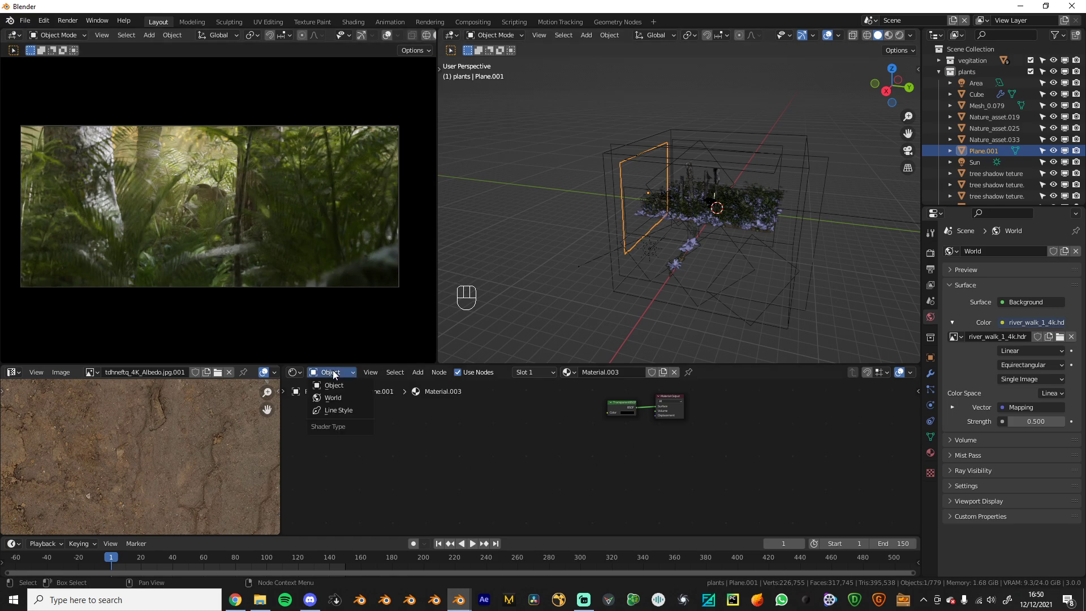
scroll(707, 227, up, 1)
scroll(702, 218, down, 2)
Select the fog cube and set its Principled Volume density to 0.02
click(655, 149)
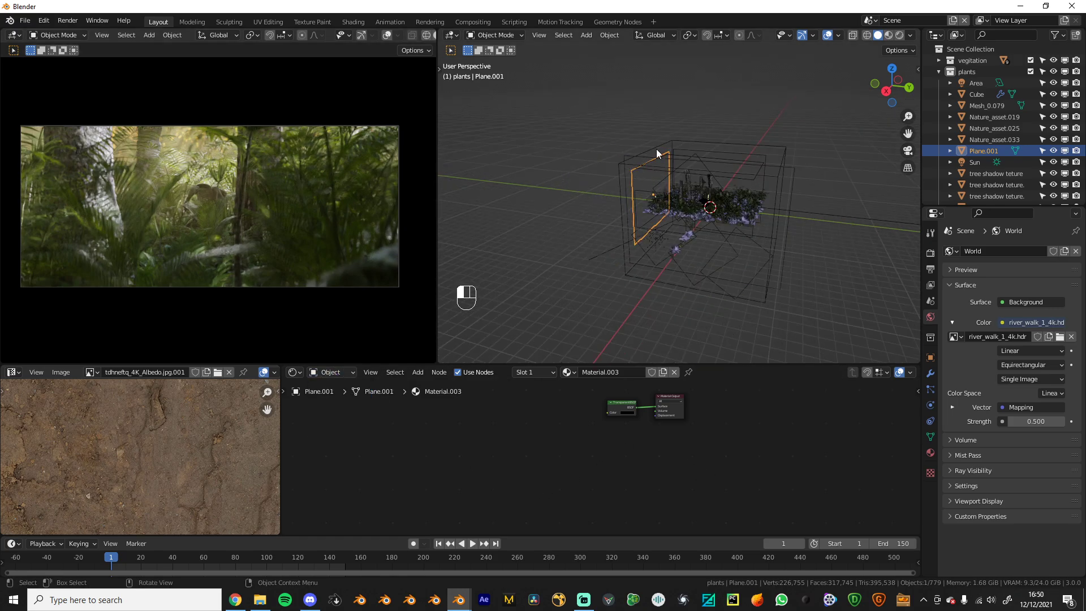
scroll(600, 452, up, 8)
mouse_move(613, 416)
mouse_down()
mouse_move(641, 416)
mouse_move(583, 415)
mouse_move(630, 415)
mouse_up()
scroll(571, 430, up, 1)
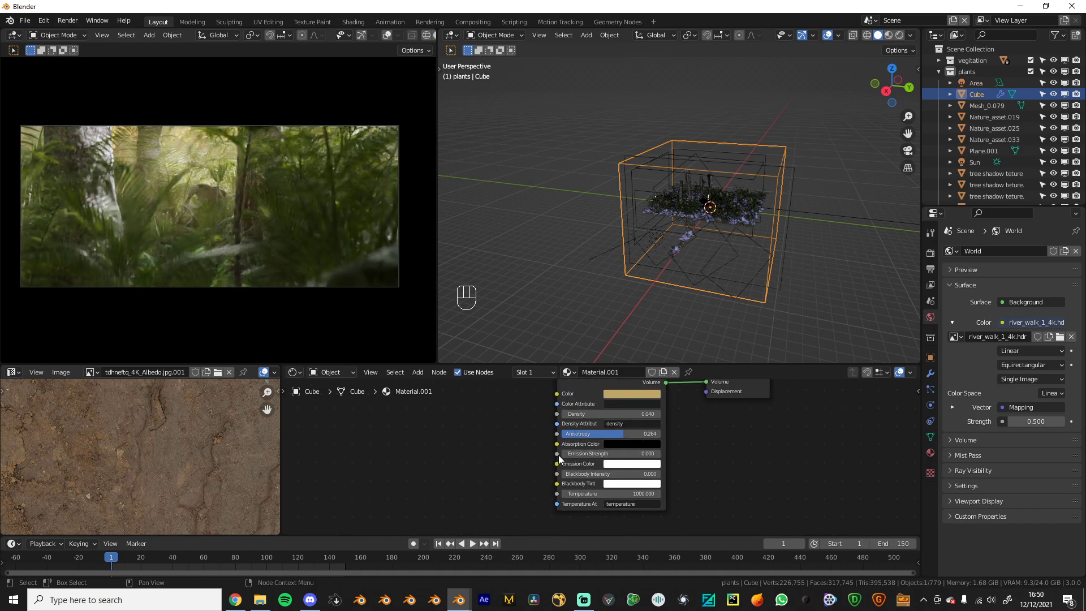
mouse_move(583, 453)
mouse_down()
mouse_move(614, 454)
mouse_move(570, 449)
mouse_up()
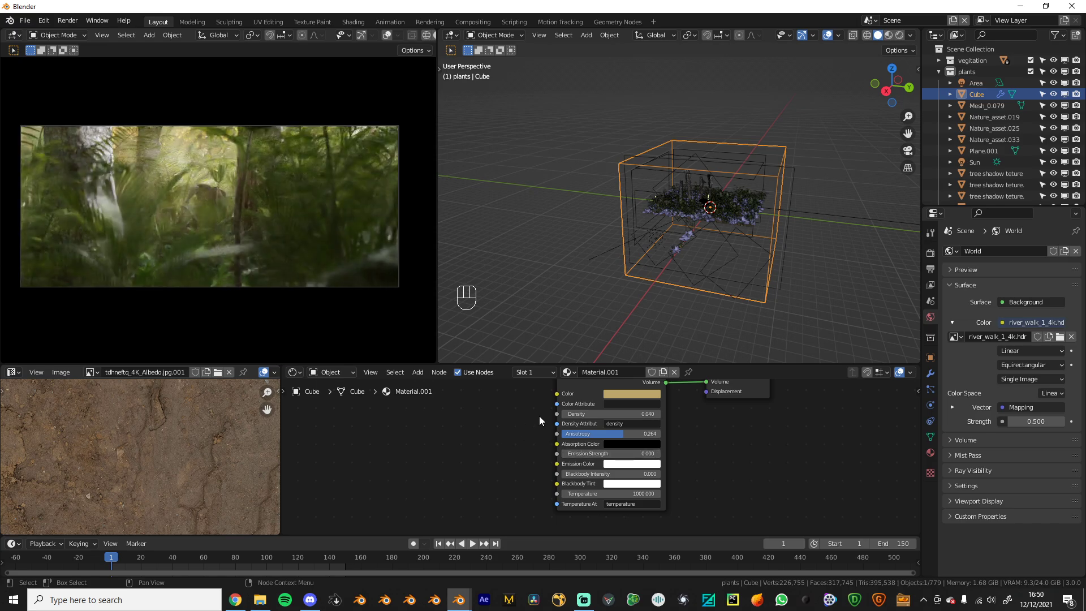
scroll(570, 446, up, 2)
click(570, 445)
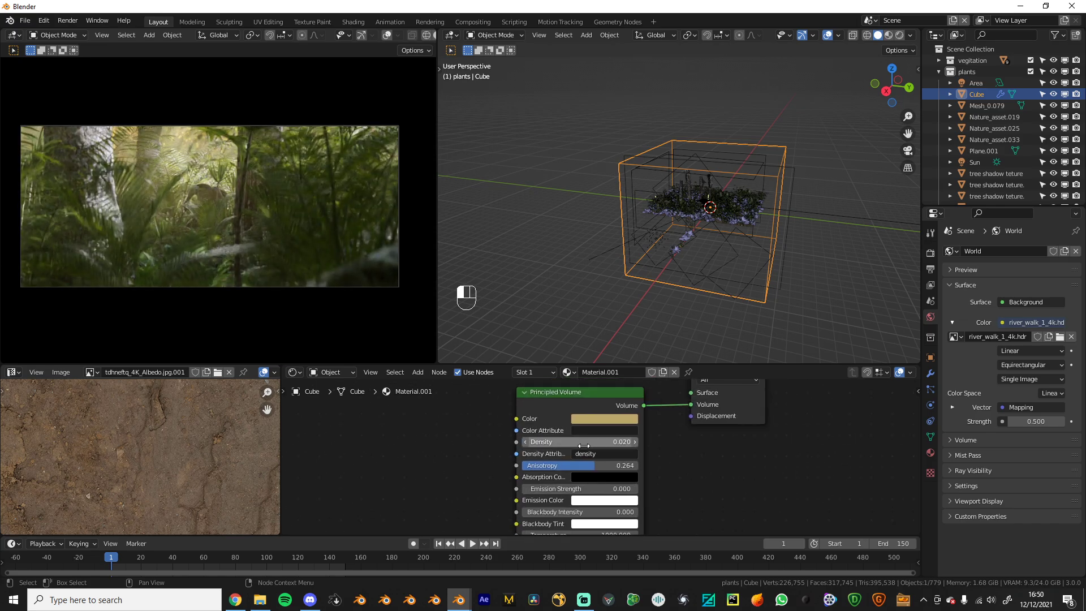
mouse_move(583, 446)
mouse_down()
mouse_move(563, 446)
mouse_move(580, 447)
mouse_up()
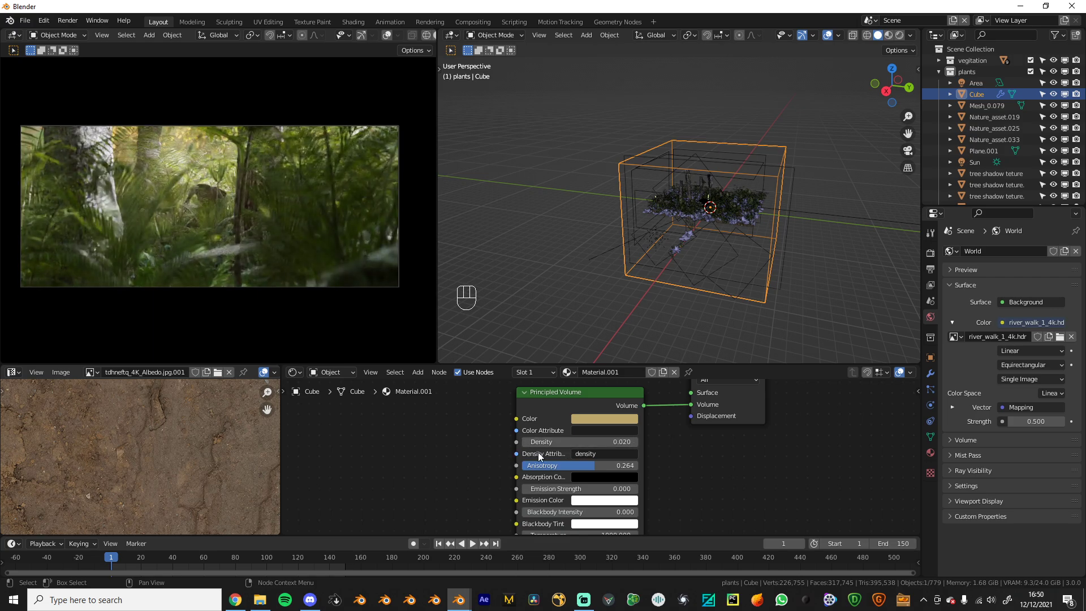
Set the fog cube's Principled Volume density to 0.04
text(4)
key(Return)
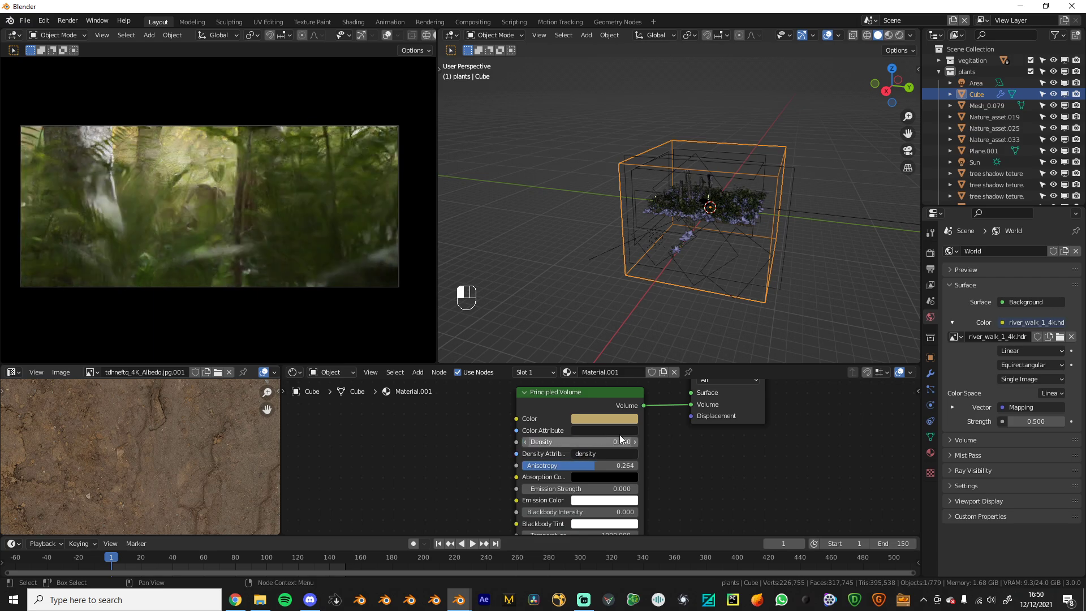
Spawn the Pot (C) asset from botaniq's ivy category as an editable object in the jungle scene
scroll(619, 435, up, 1)
scroll(711, 329, up, 8)
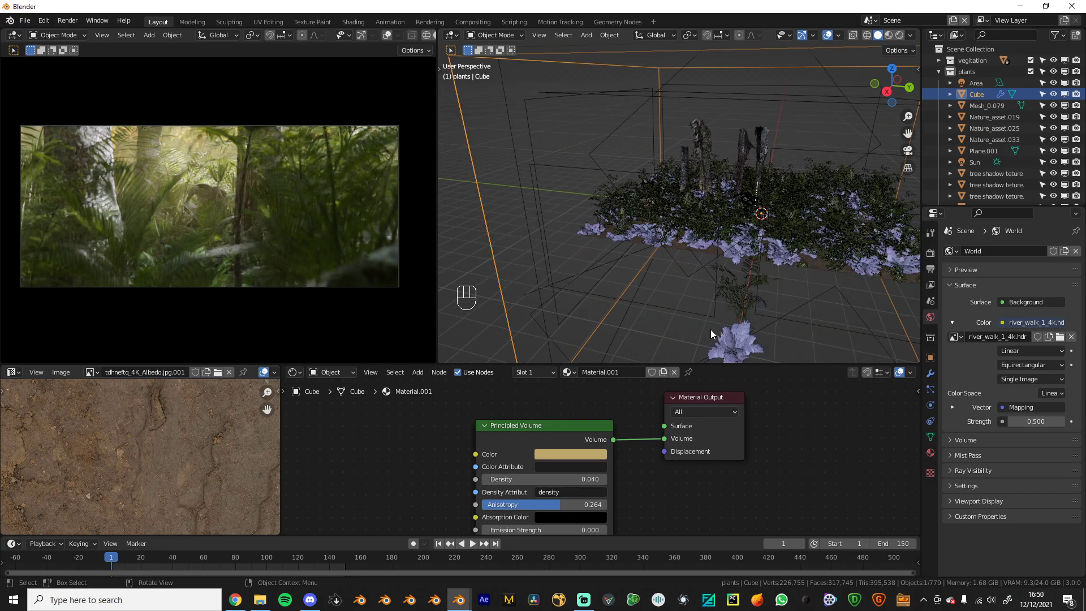
key(b)
key(n)
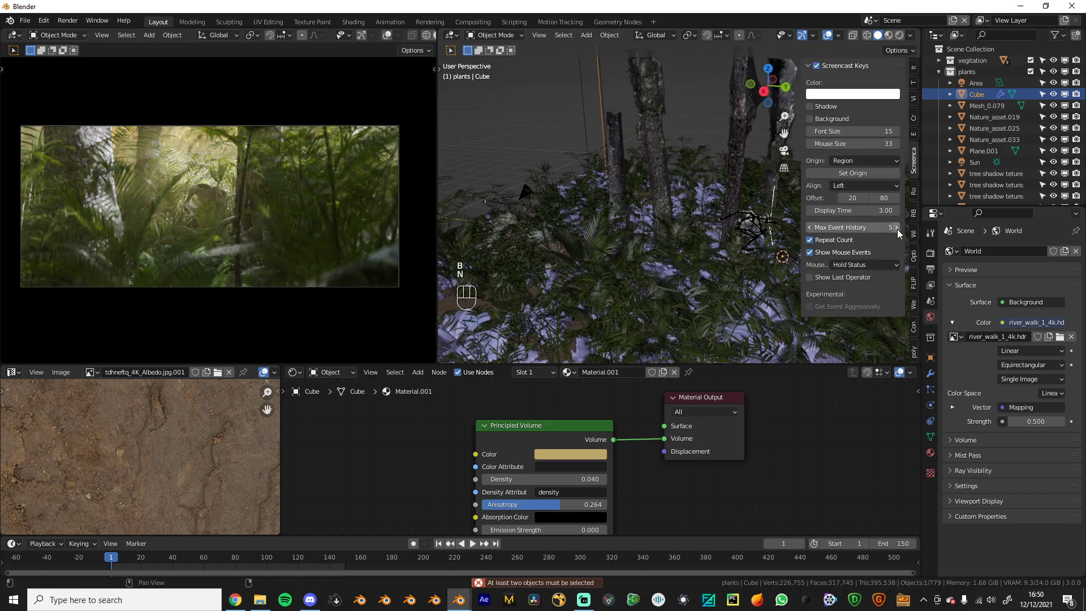
click(914, 308)
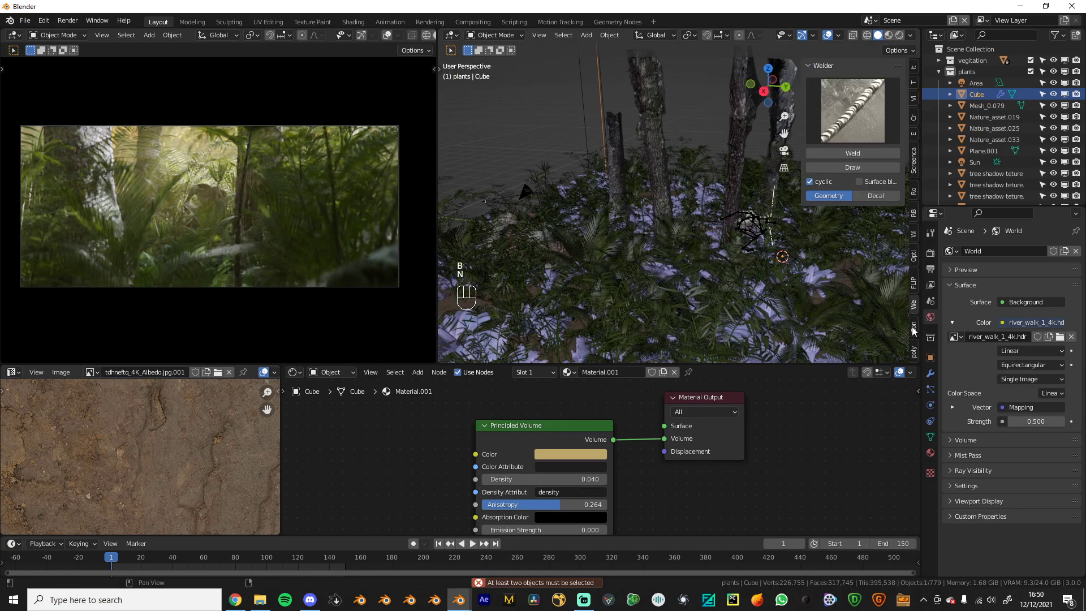
click(914, 331)
click(839, 94)
click(823, 176)
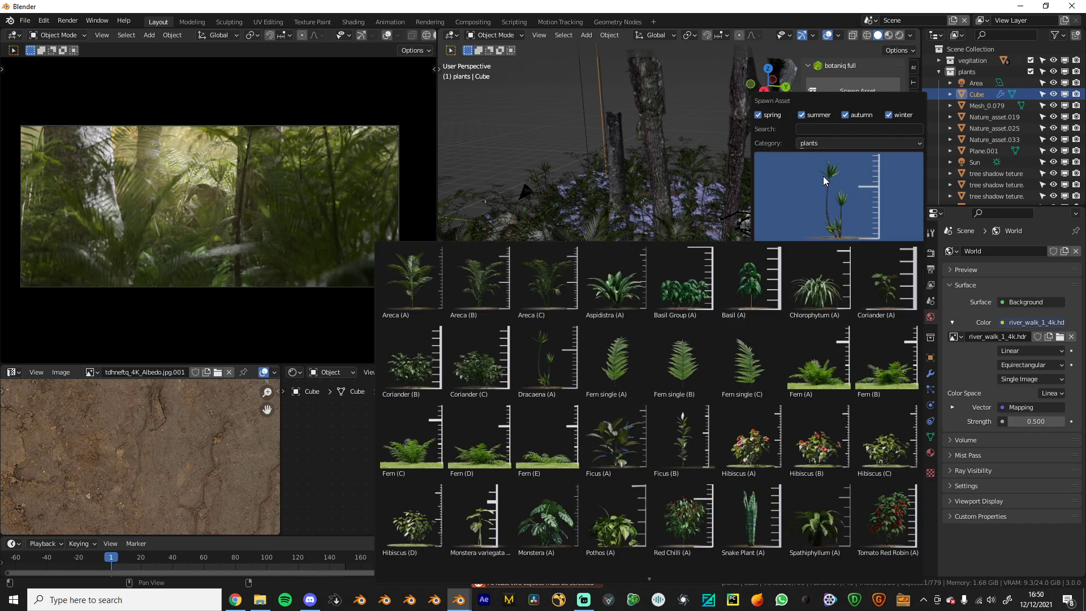
click(819, 142)
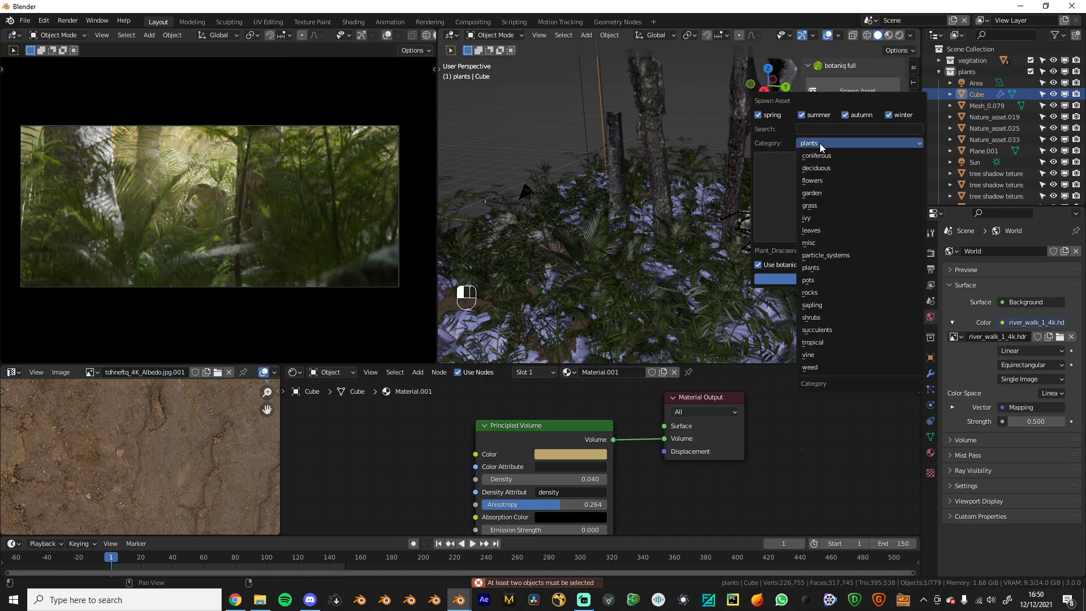
click(823, 219)
click(816, 203)
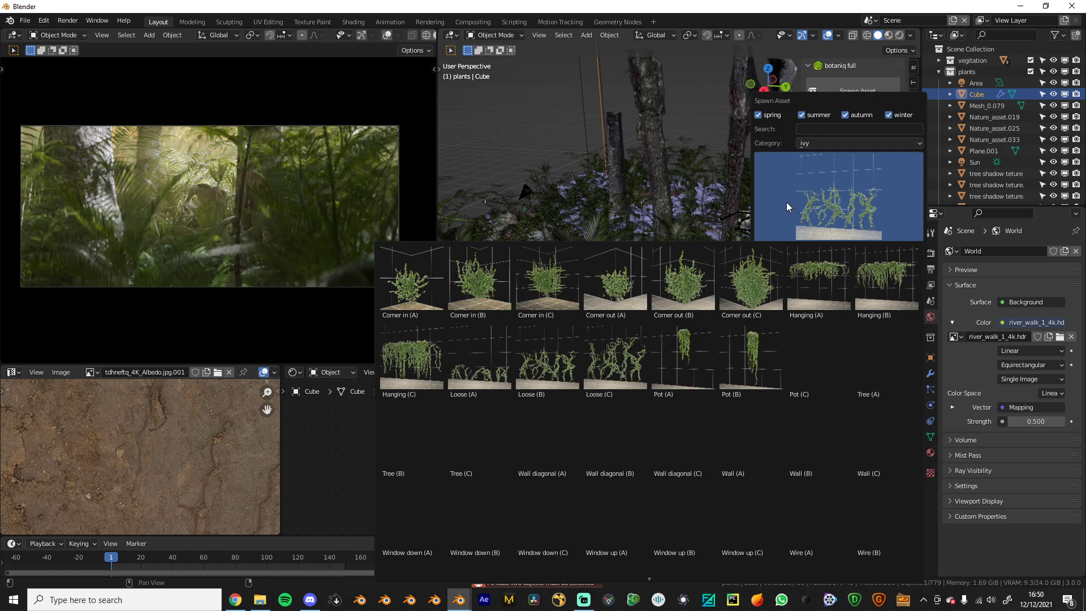
click(809, 360)
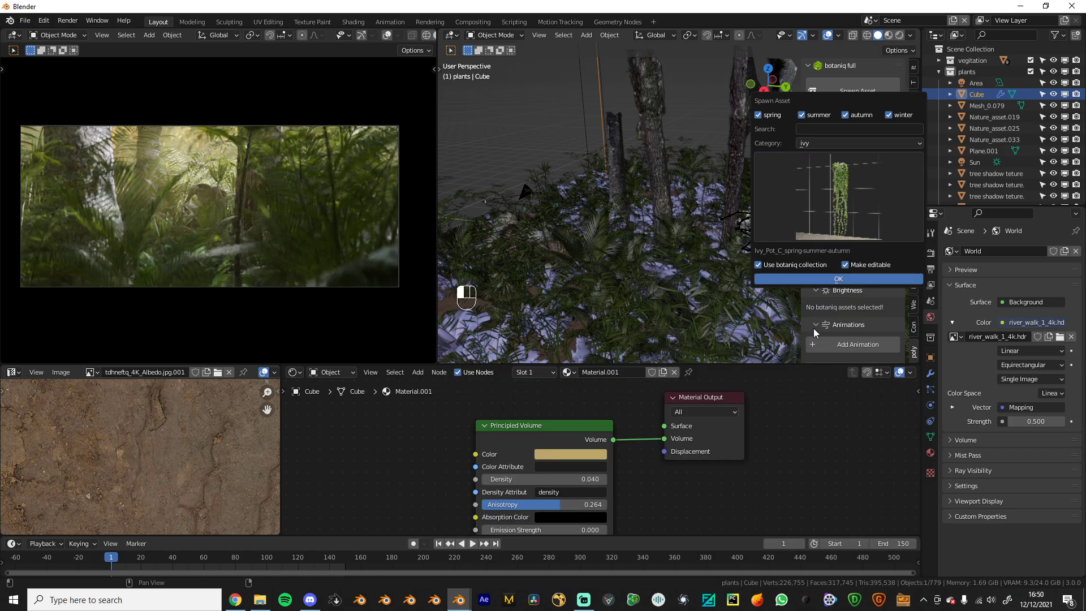
click(827, 277)
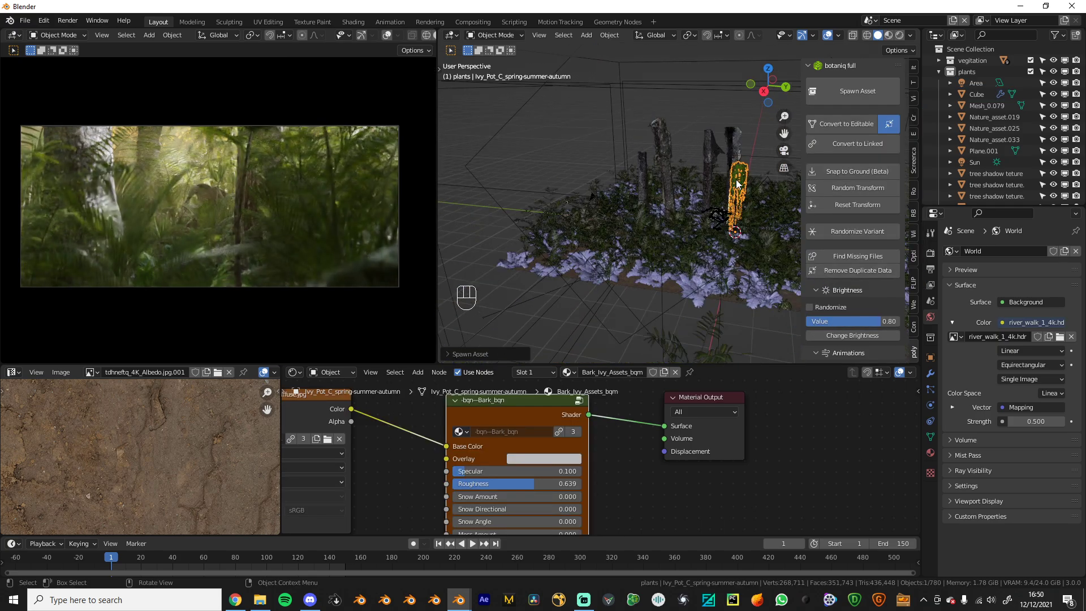
Move the hanging ivy across the plant bed toward the neighbouring cluster of tree trunks
click(737, 184)
scroll(753, 165, up, 1)
click(753, 167)
shift+middle_drag(753, 167, 739, 194)
middle_drag(739, 194, 758, 192)
key(g)
click(717, 187)
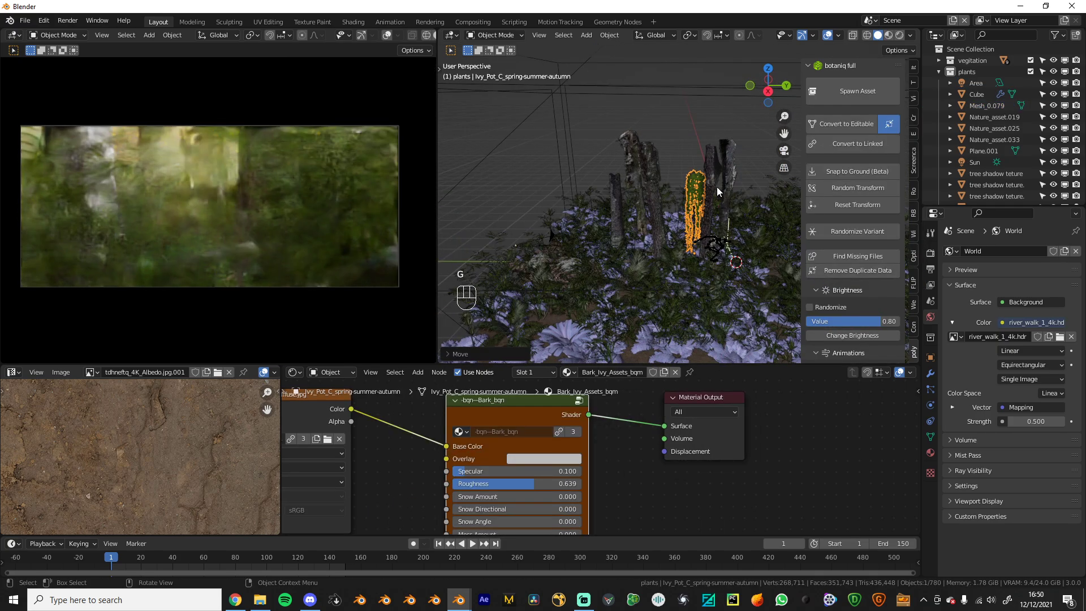
key(g)
click(691, 183)
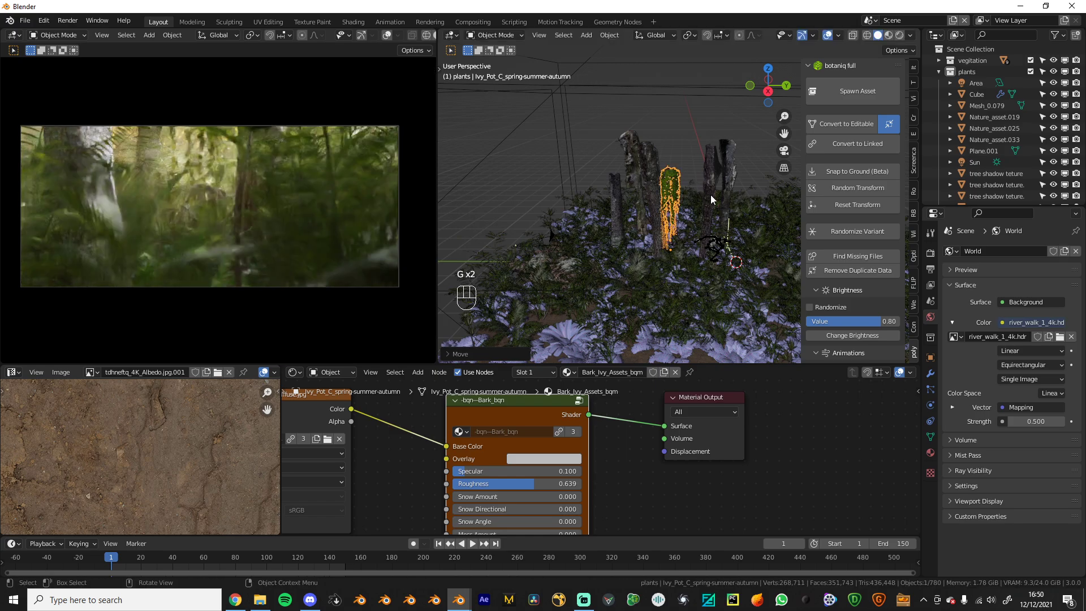
Shift the ivy against the thick tree trunk beside it
scroll(713, 187, up, 2)
scroll(710, 181, up, 2)
key(g)
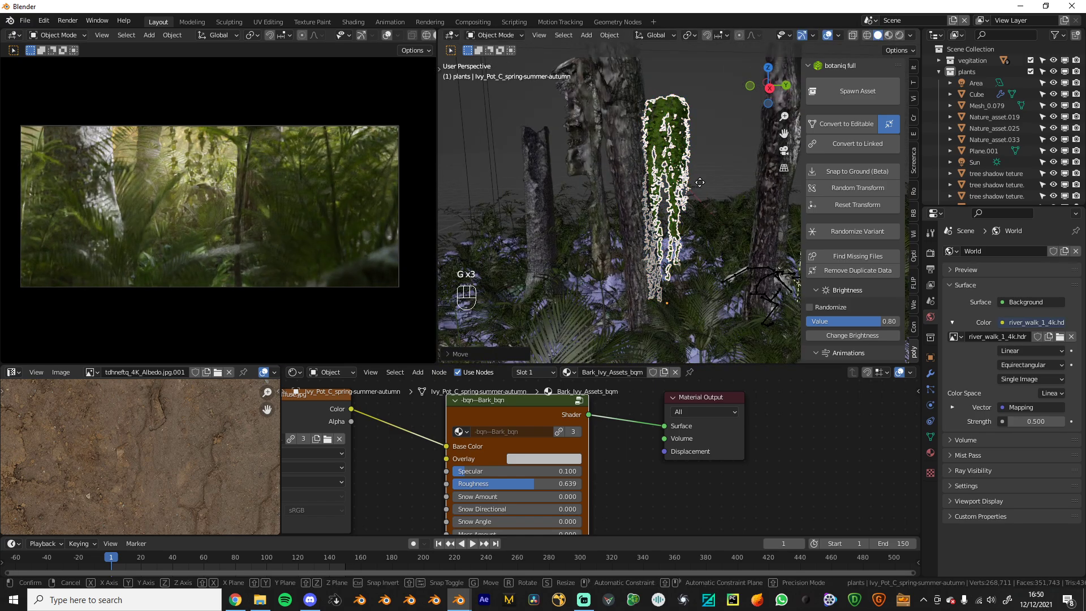
click(672, 182)
key(g)
click(675, 182)
key(g)
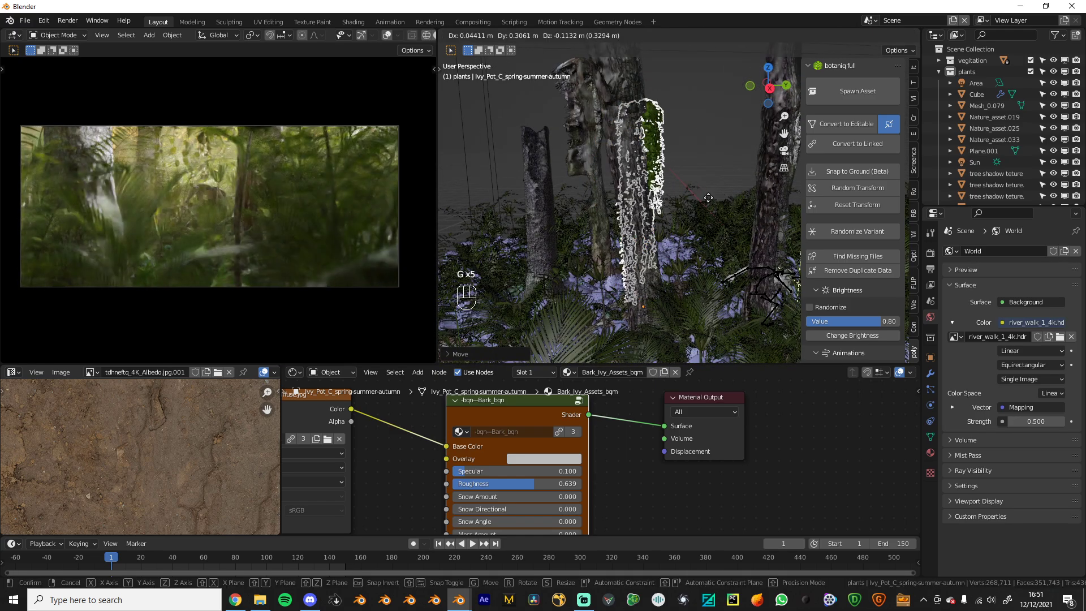
click(690, 222)
scroll(690, 223, up, 2)
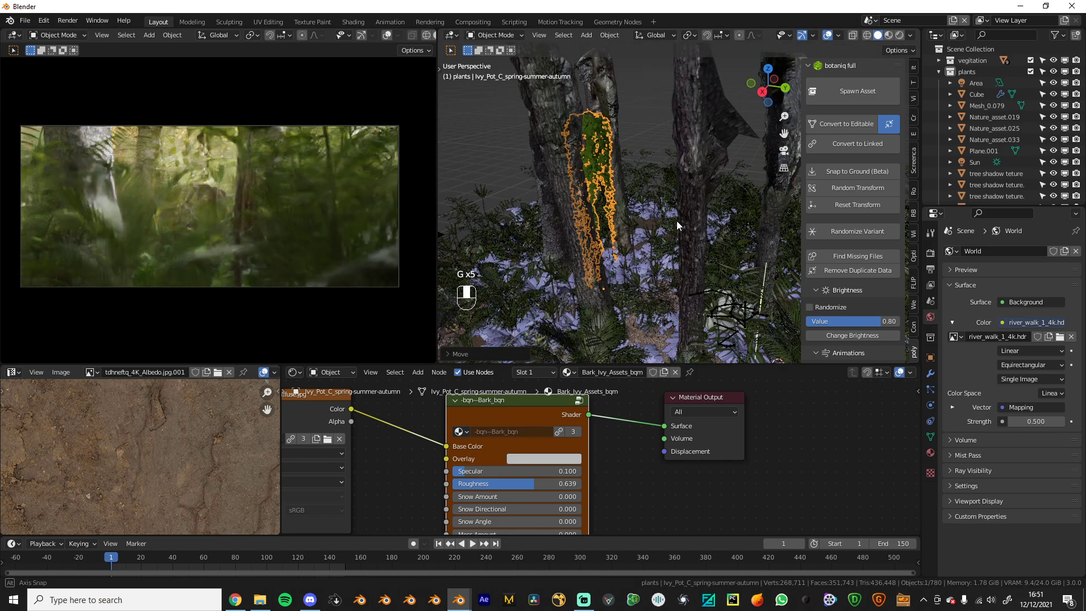
Adjust the ivy's depth and sideways position among the tree trunks
middle_drag(677, 226, 543, 199)
scroll(616, 219, up, 2)
key(g)
click(619, 204)
key(g)
click(630, 194)
key(g)
click(661, 191)
middle_drag(660, 191, 528, 220)
key(g)
click(521, 212)
key(g)
click(612, 219)
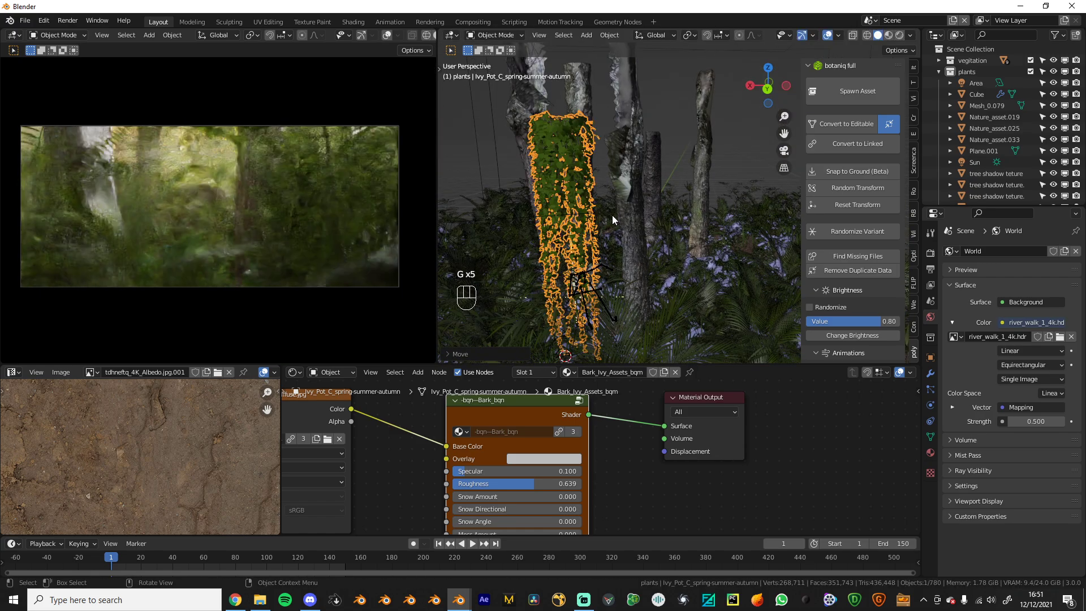
Move the ivy across the clearing between the trunks, correcting its position on the ground plane
middle_drag(617, 214, 602, 212)
key(g)
click(666, 204)
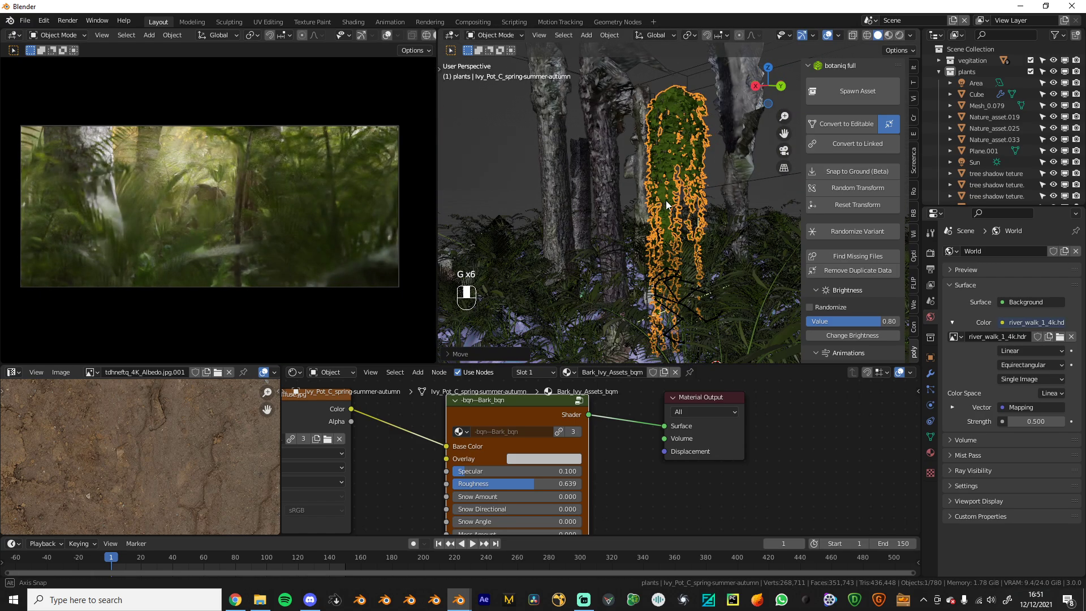
key(g)
middle_drag(667, 205, 582, 236)
click(606, 206)
key(g)
click(689, 222)
middle_drag(688, 221, 732, 247)
scroll(647, 241, down, 6)
key(g)
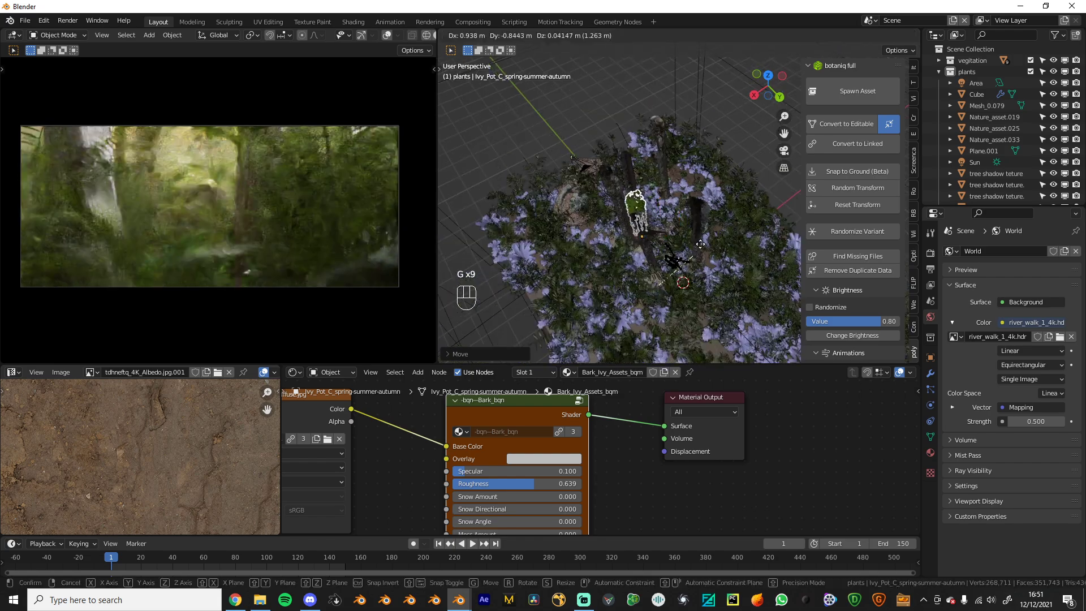
click(700, 244)
Place the ivy beside the foreground trunk so it hangs near the camera side of the plant bed
middle_drag(655, 239, 747, 177)
key(g)
click(701, 223)
key(g)
key(g)
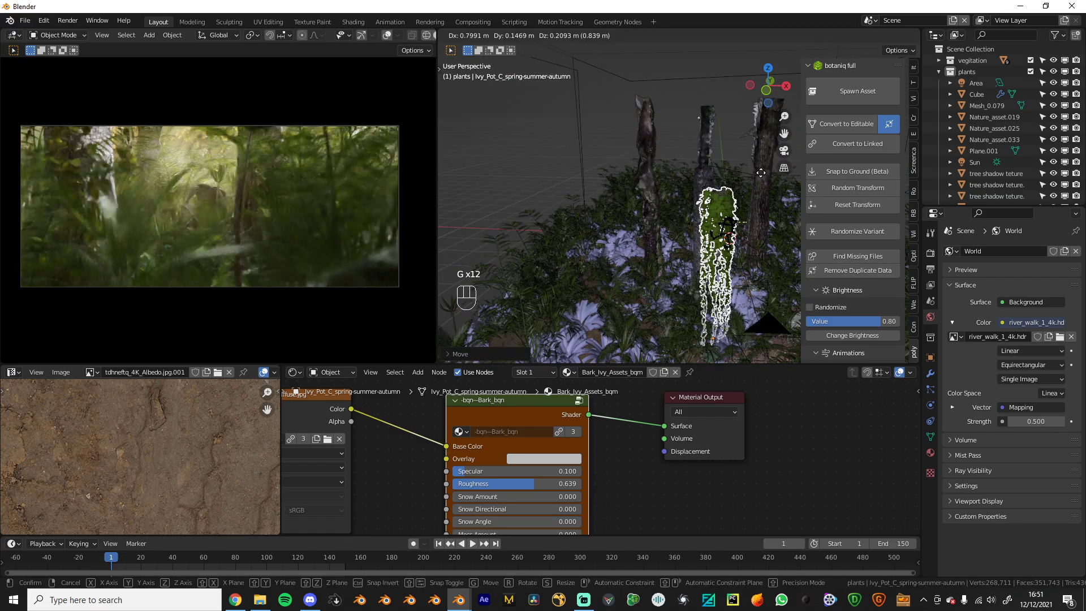
click(735, 184)
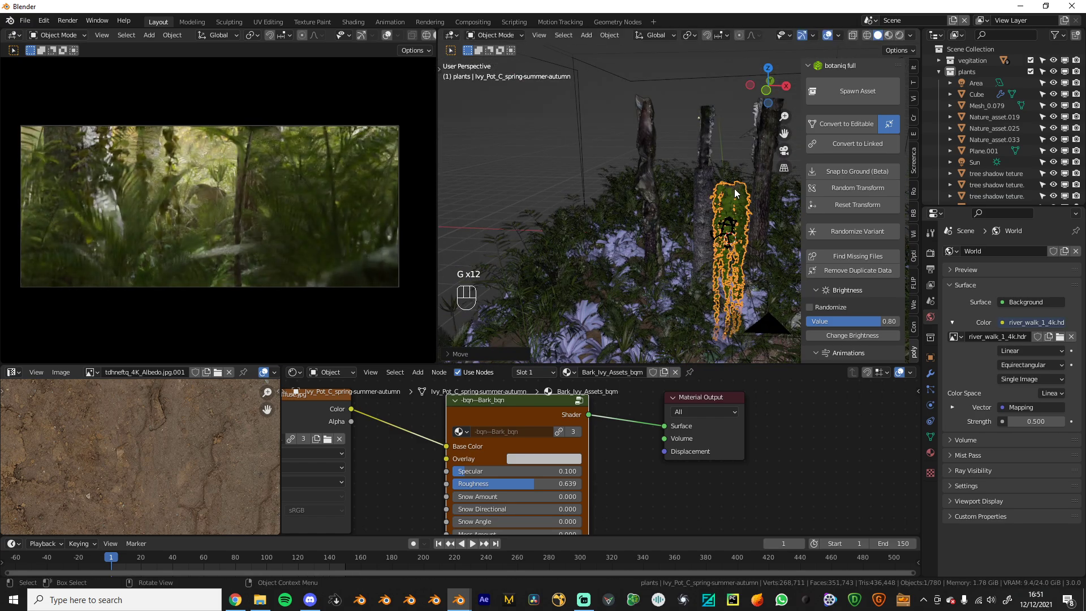
key(g)
middle_drag(719, 208, 598, 263)
click(657, 206)
key(alt+d)
click(681, 205)
scroll(673, 209, down, 2)
key(x)
click(636, 236)
Duplicate the placed ivy and move the copy beside another tree trunk
click(623, 242)
key(shift+d)
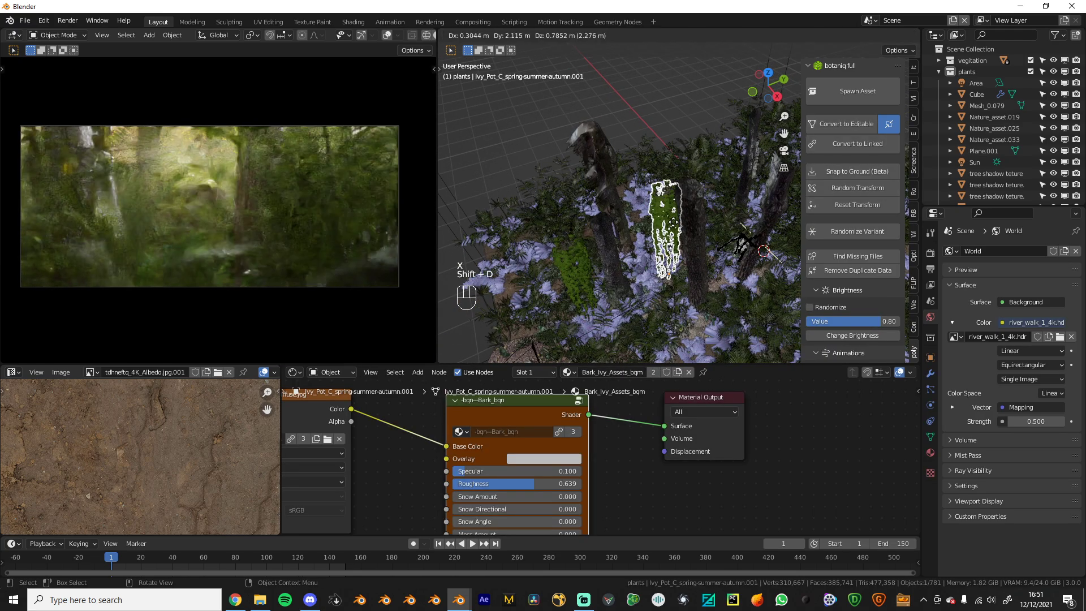
click(663, 231)
scroll(663, 232, up, 2)
middle_drag(663, 232, 628, 233)
key(g)
click(570, 232)
Hide the viewport sidebar and fit the duplicated ivy onto the slender tree trunk
scroll(628, 233, down, 3)
mouse_move(628, 233)
middle_down()
mouse_move(646, 229)
mouse_move(690, 255)
mouse_move(634, 226)
middle_up()
key(n)
scroll(678, 243, up, 3)
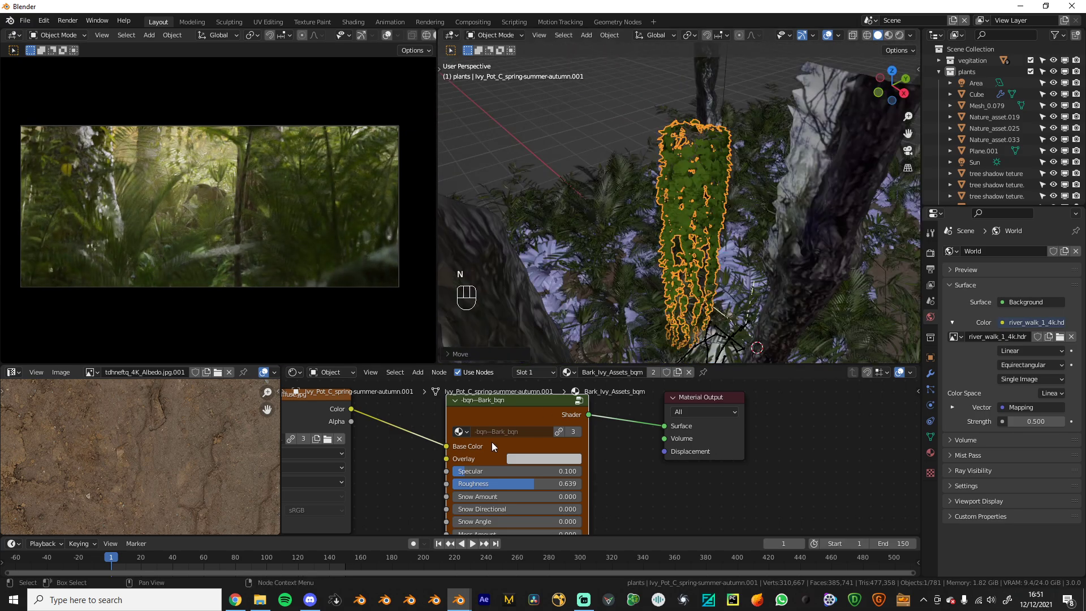
click(619, 411)
middle_drag(625, 274, 759, 247)
key(g)
click(757, 269)
key(g)
click(757, 251)
Switch the camera view to solid shading and reposition the duplicated ivy around the tree trunk
key(z)
click(341, 275)
click(687, 432)
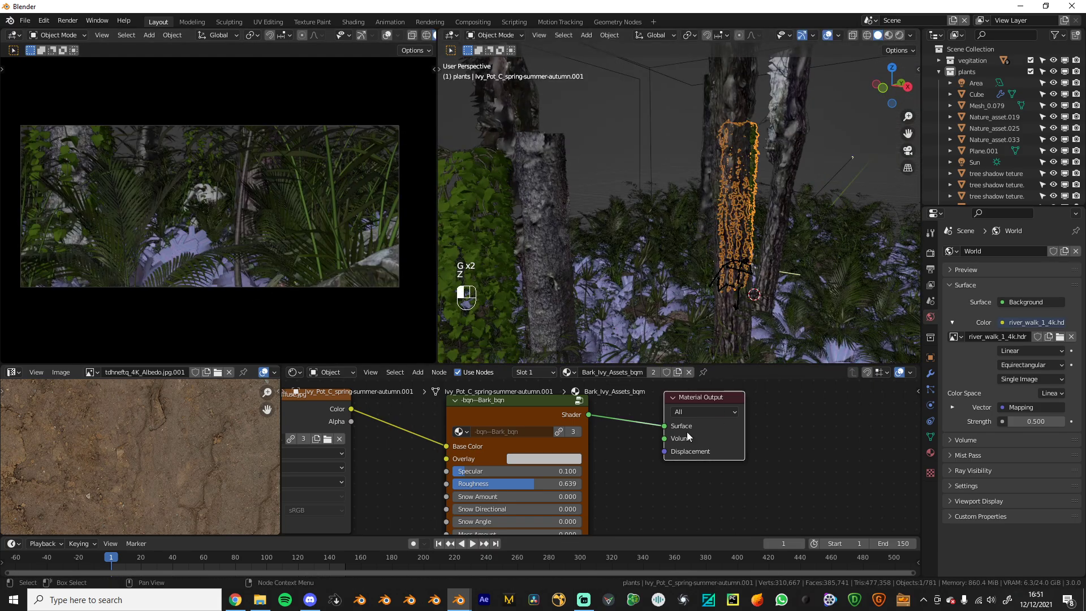
middle_drag(826, 283, 820, 231)
key(g)
click(710, 222)
Switch to the "walking trough the forrest" Blender file, play its animation, examine its hanging ivy, and return to the jungle scene
mouse_move(459, 599)
click(340, 549)
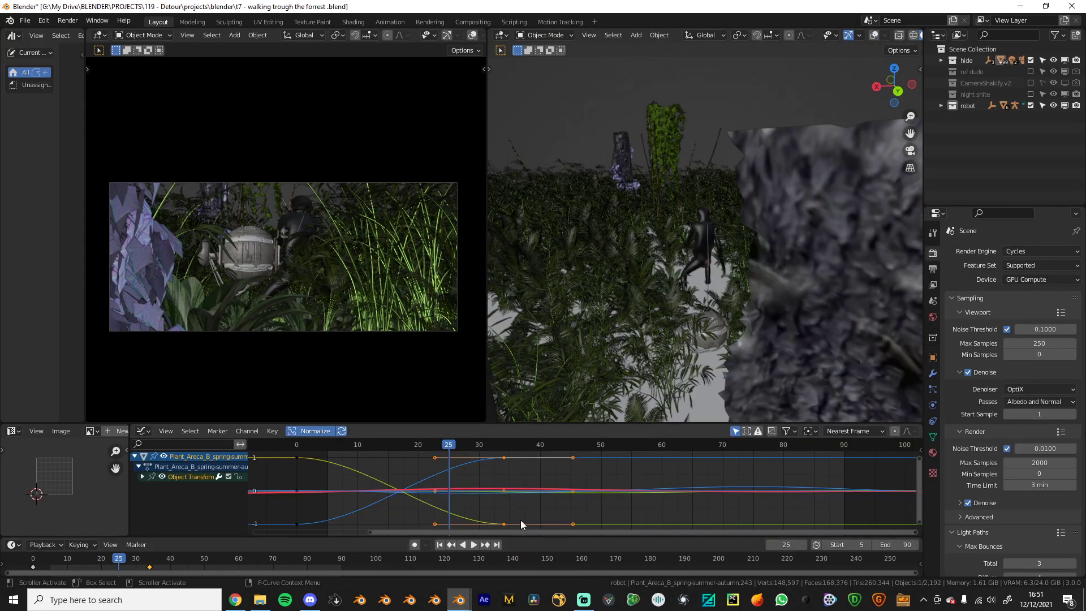
key(space)
key(space)
shift+middle_drag(674, 170, 697, 284)
scroll(732, 266, up, 3)
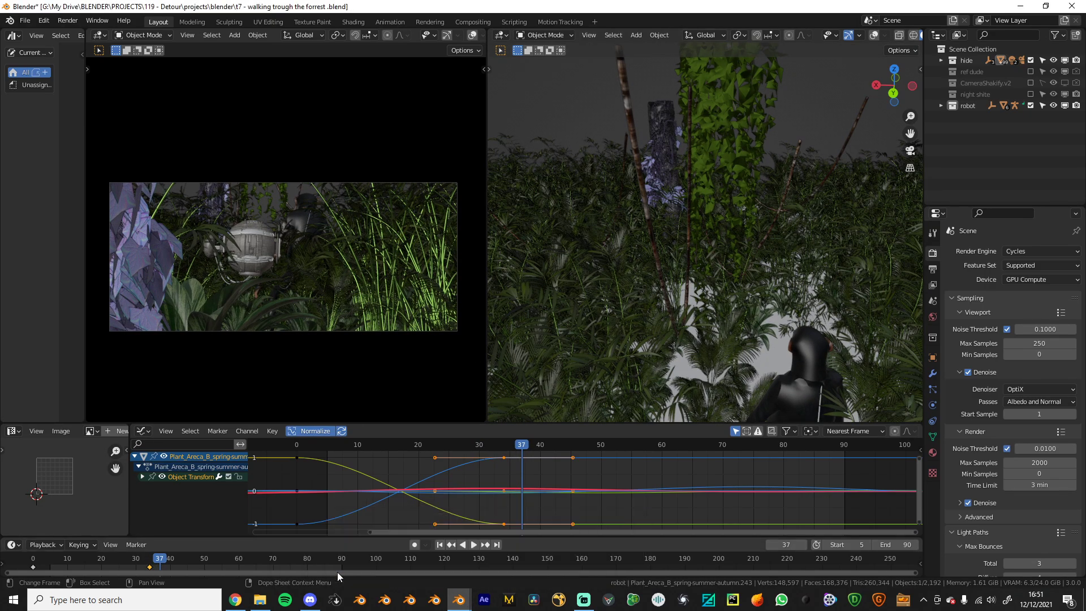
click(460, 606)
click(571, 569)
Enter Edit Mode on the duplicated ivy and select several of its linked leaves
middle_drag(829, 317, 682, 276)
scroll(730, 323, up, 2)
scroll(674, 284, up, 3)
scroll(681, 276, up, 2)
key(Tab)
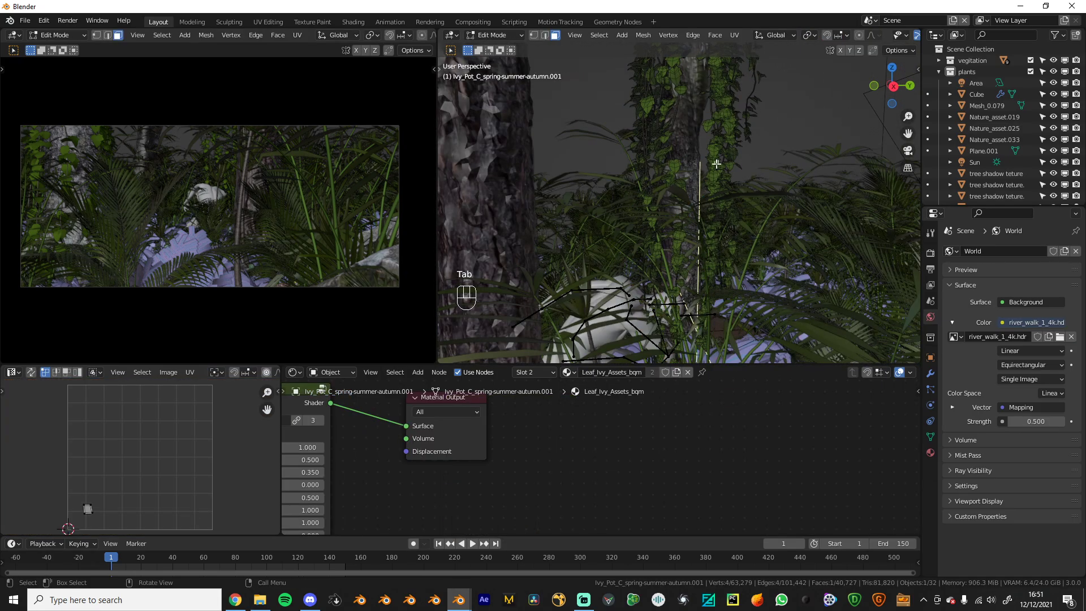
key(l)
scroll(688, 174, up, 2)
key(l)
key(l)
key(l)
key(l)
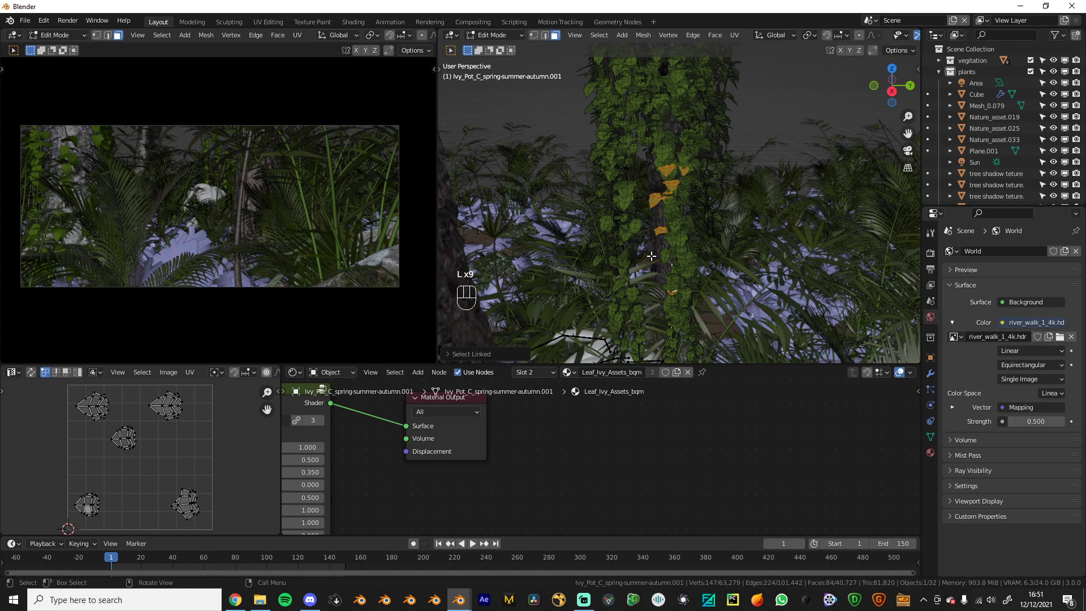
Select the entire ivy mesh and merge its vertices by distance at 0.01 m
key(a)
key(a)
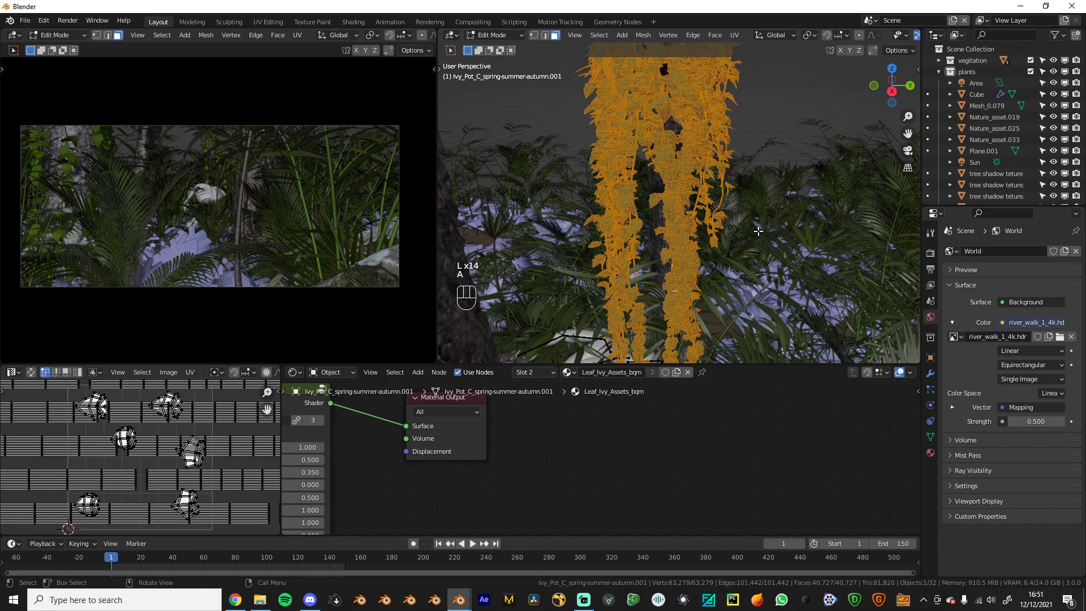
key(m)
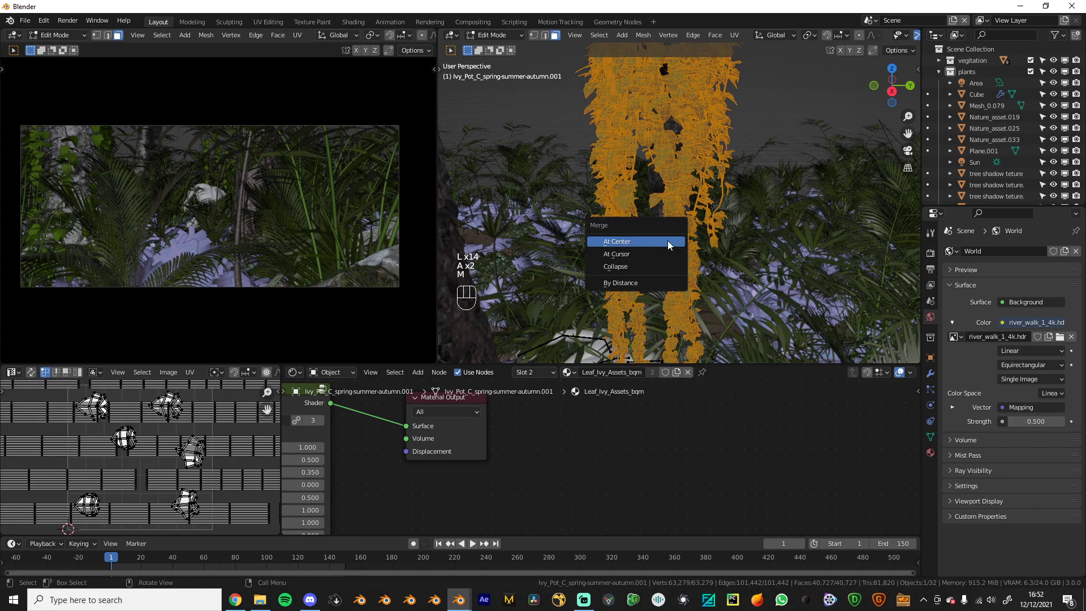
click(625, 282)
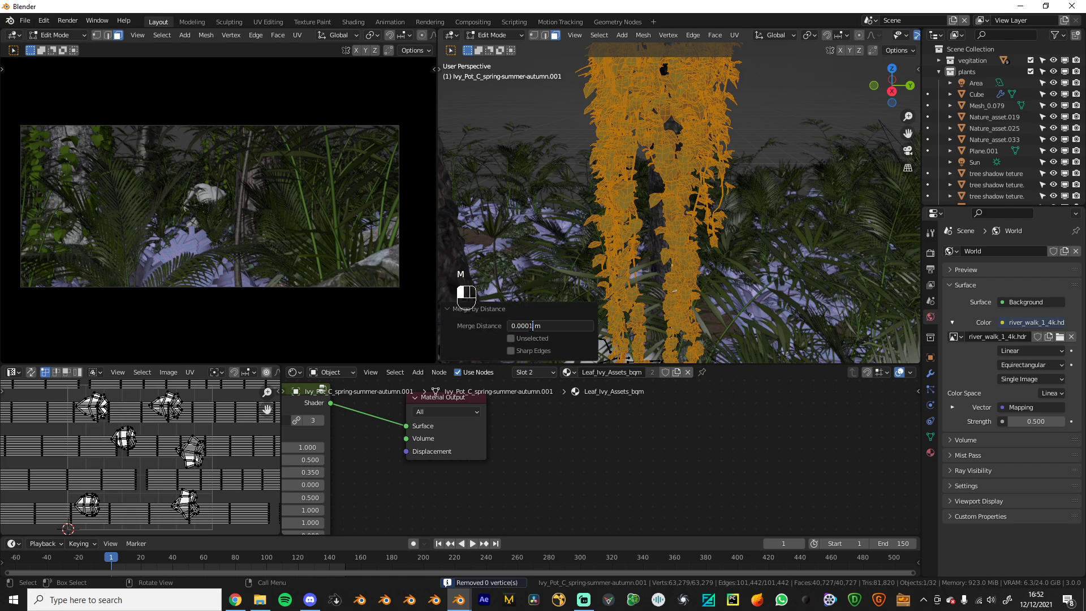
key(Return)
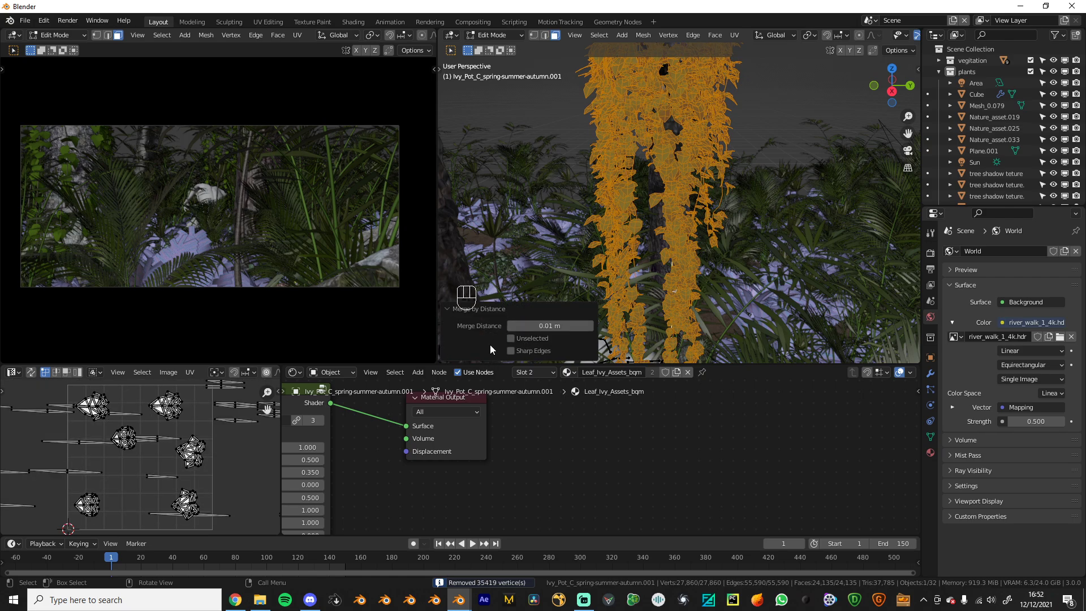
Reselect the whole ivy mesh and merge its vertices by distance again at 0.05 m
click(673, 254)
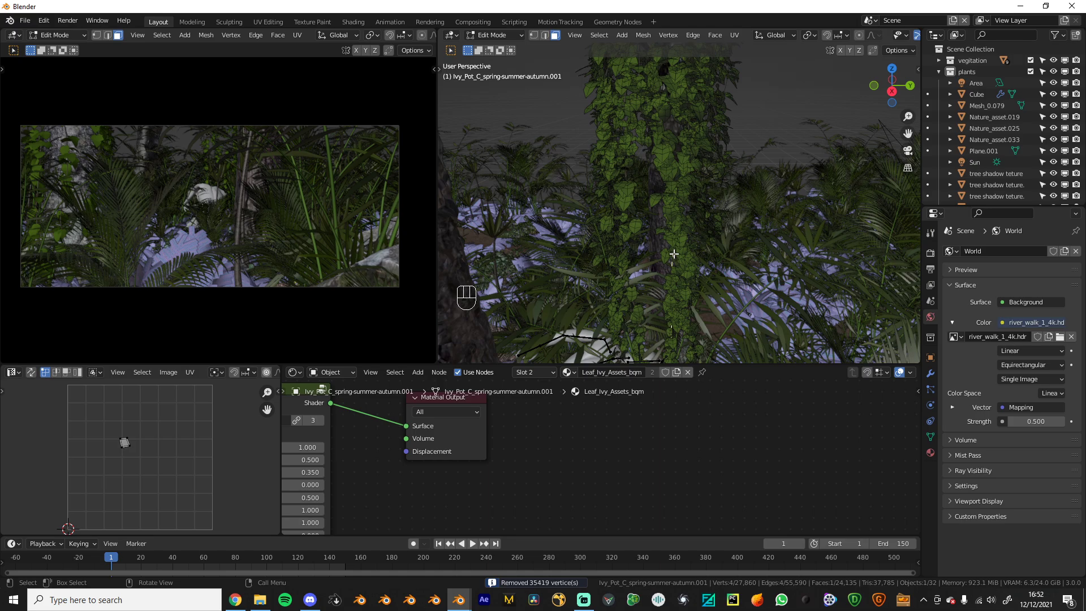
key(ctrl+l)
key(a)
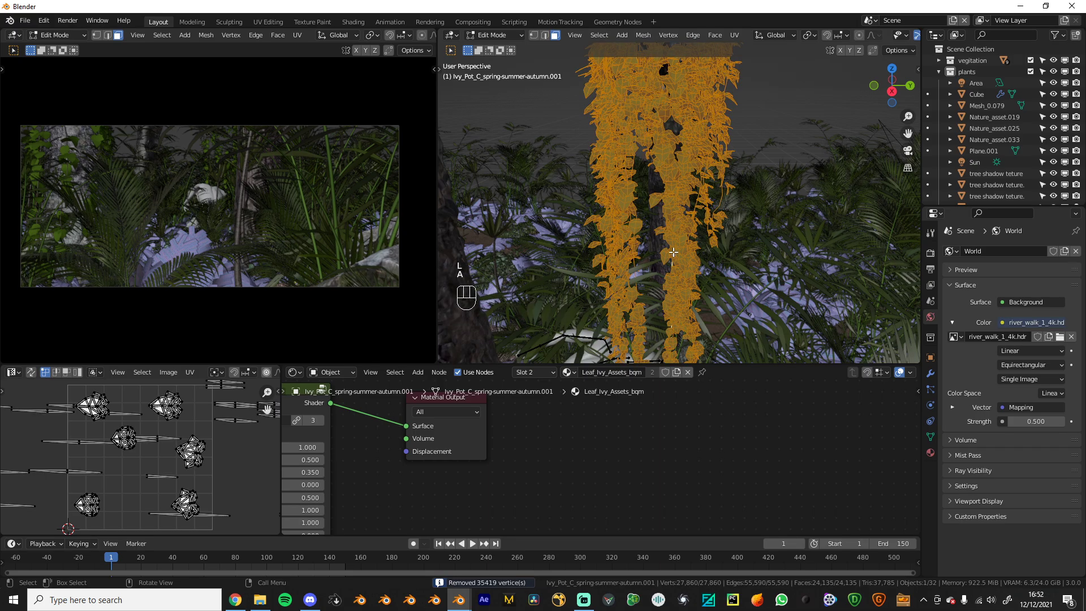
key(m)
click(659, 255)
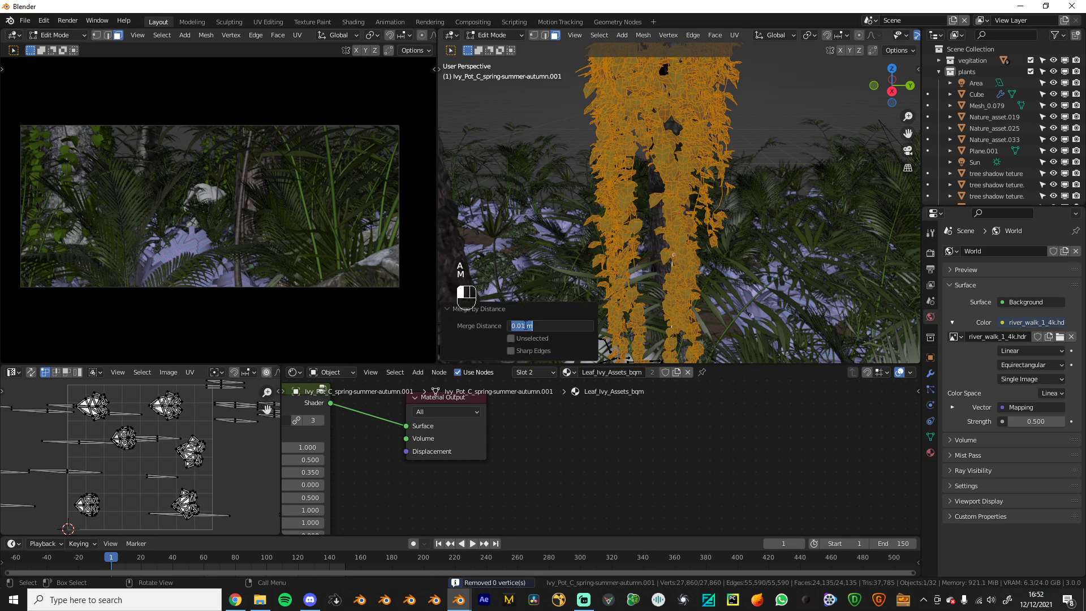
key(Return)
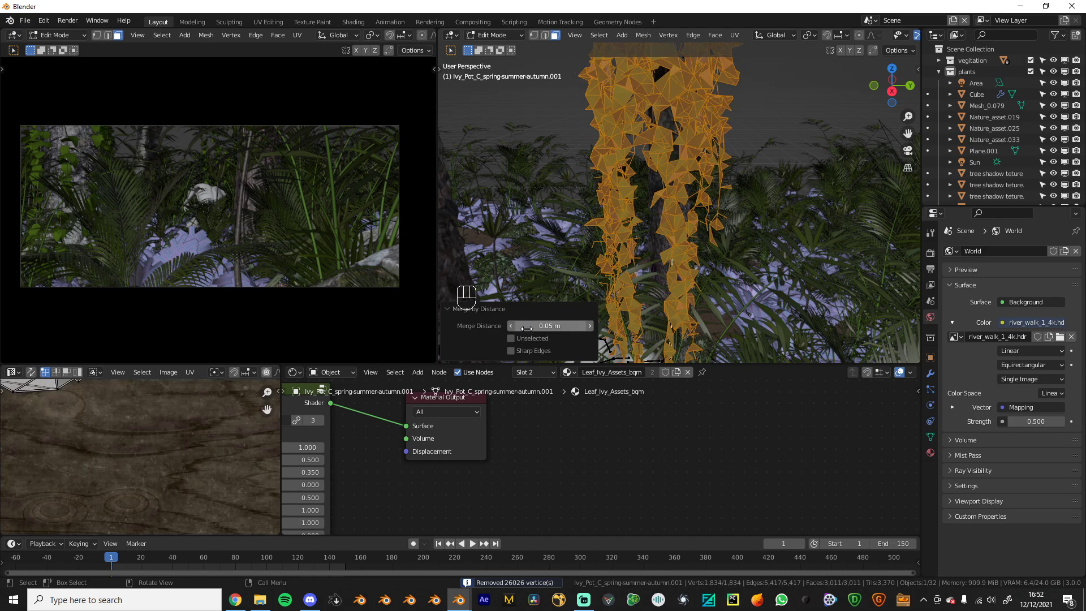
Set the ivy's Merge Distance to 0.03 m
click(523, 326)
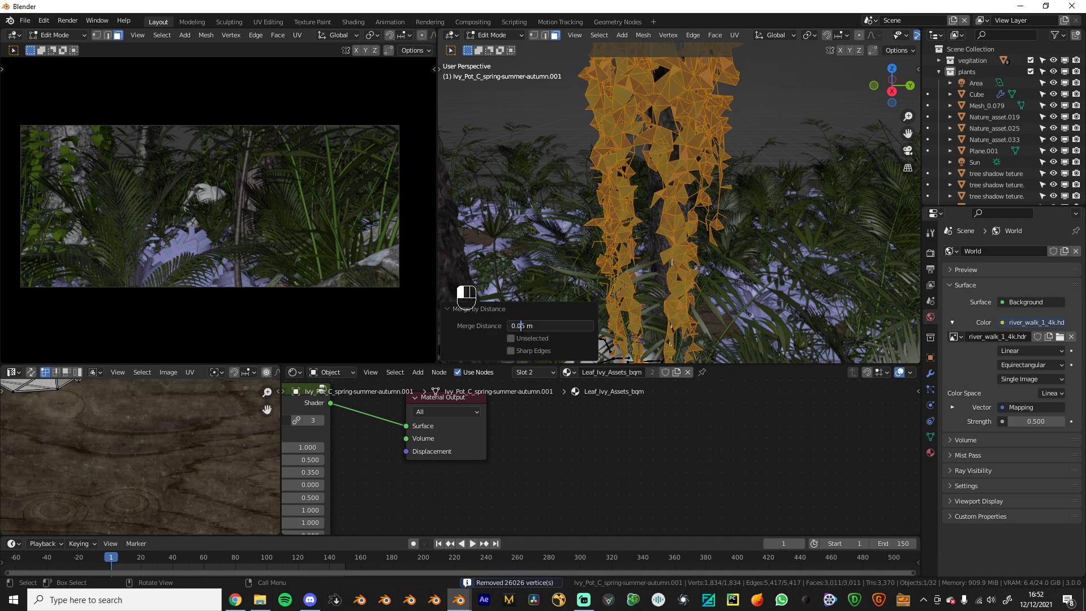
text(3)
key(Return)
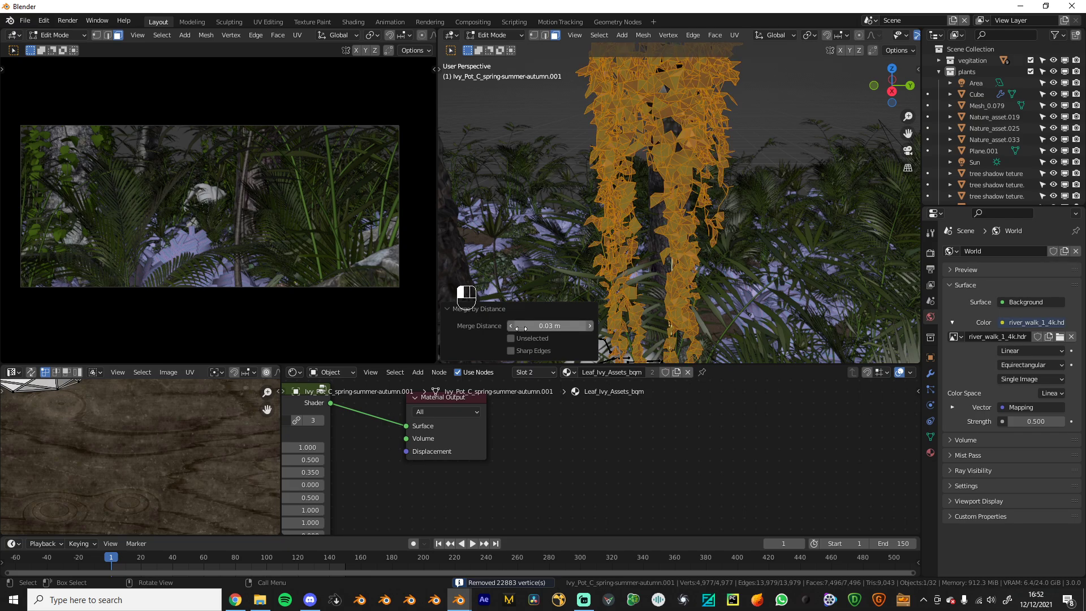
Select the linked leaves of the ivy and try to move them to check which parts are connected
click(682, 250)
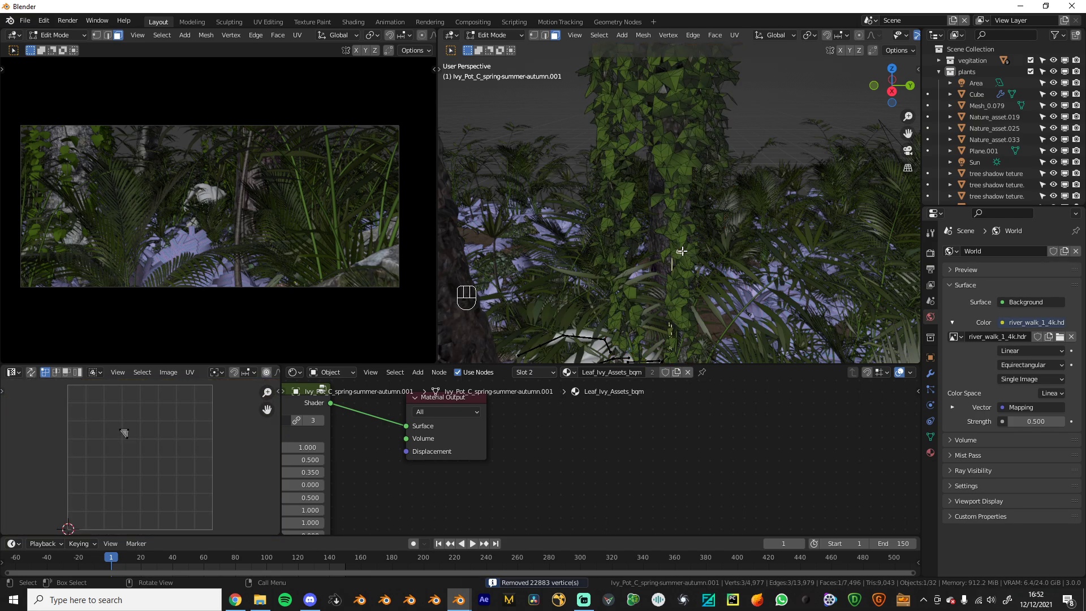
key(l)
scroll(682, 251, down, 3)
middle_drag(682, 250, 636, 256)
key(g)
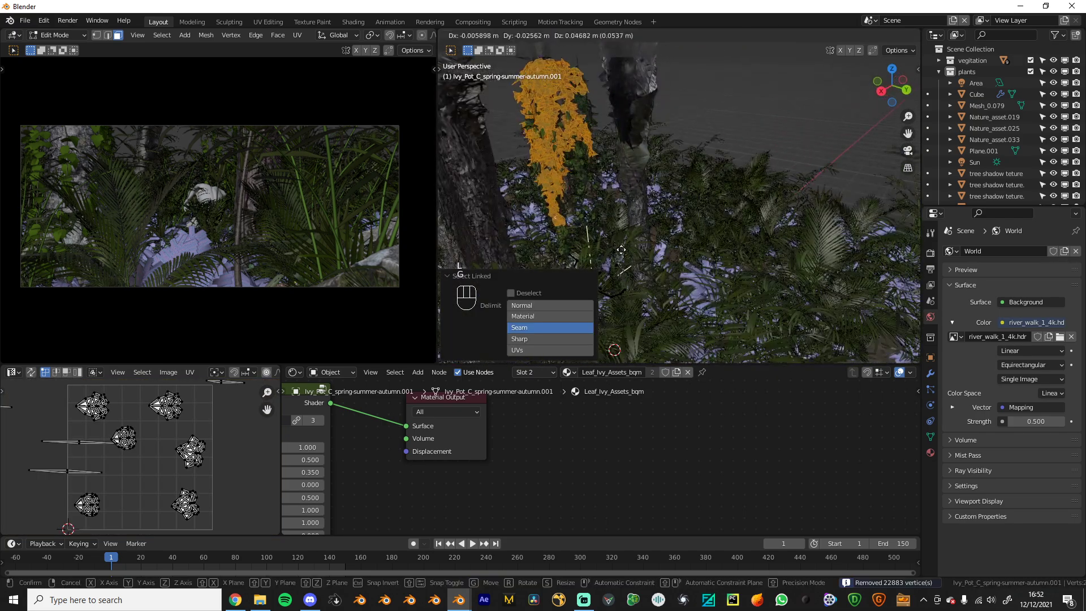
right_click(542, 226)
shift+middle_drag(542, 226, 659, 243)
middle_drag(685, 198, 677, 193)
key(g)
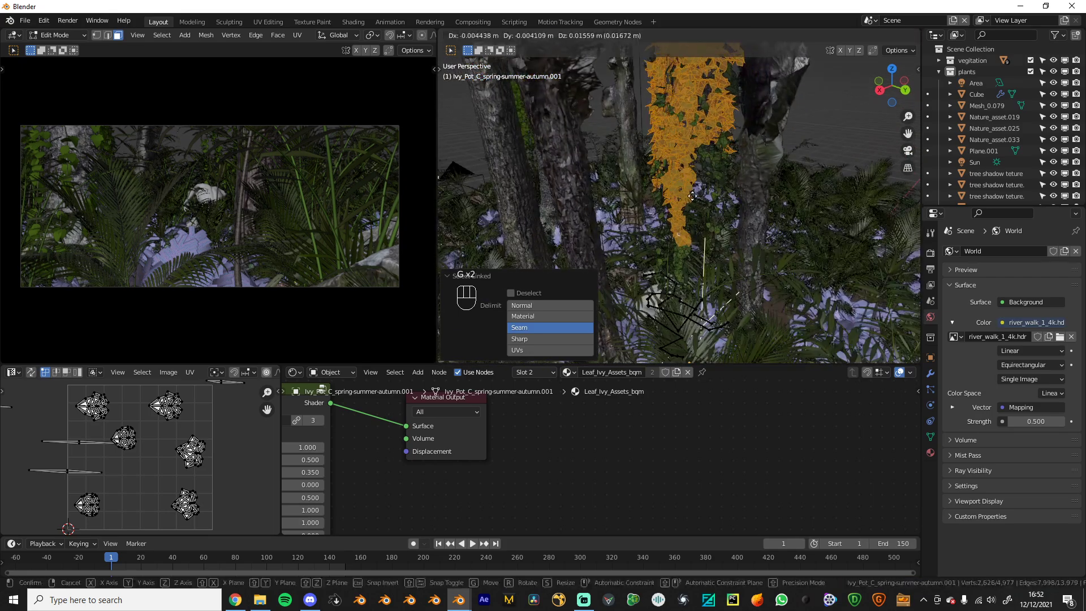
right_click(681, 193)
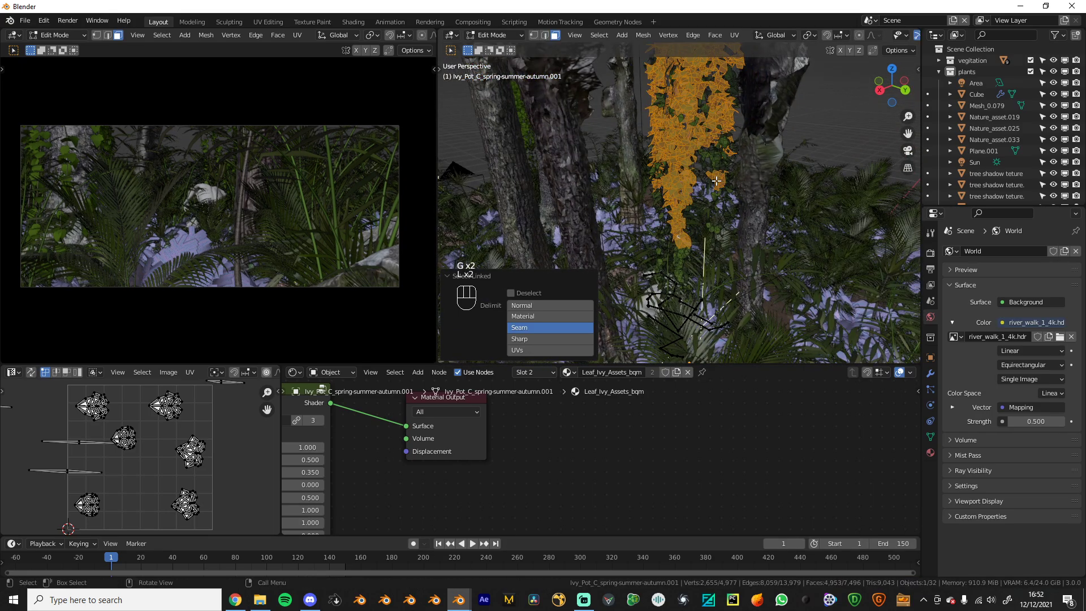
Merge the entire ivy mesh by distance at 0.04 m and select its linked parts
key(a)
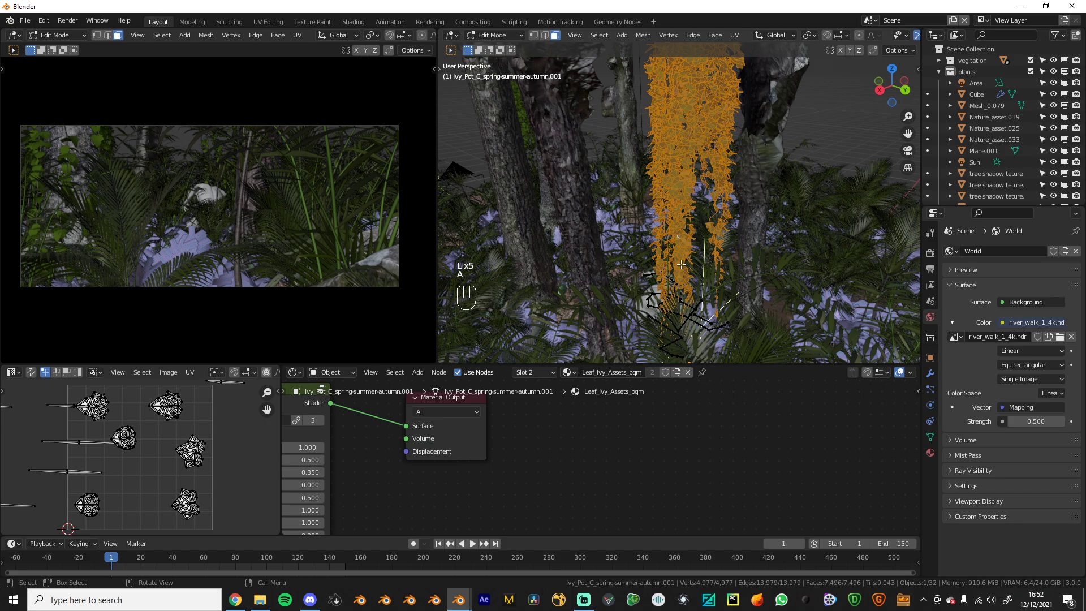
key(m)
click(682, 264)
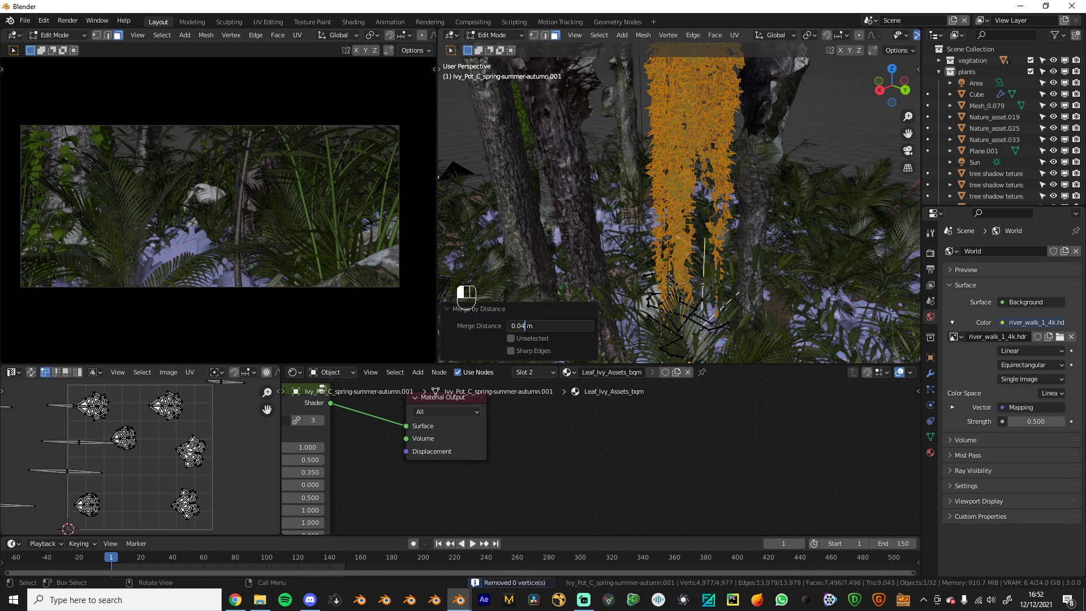
key(Return)
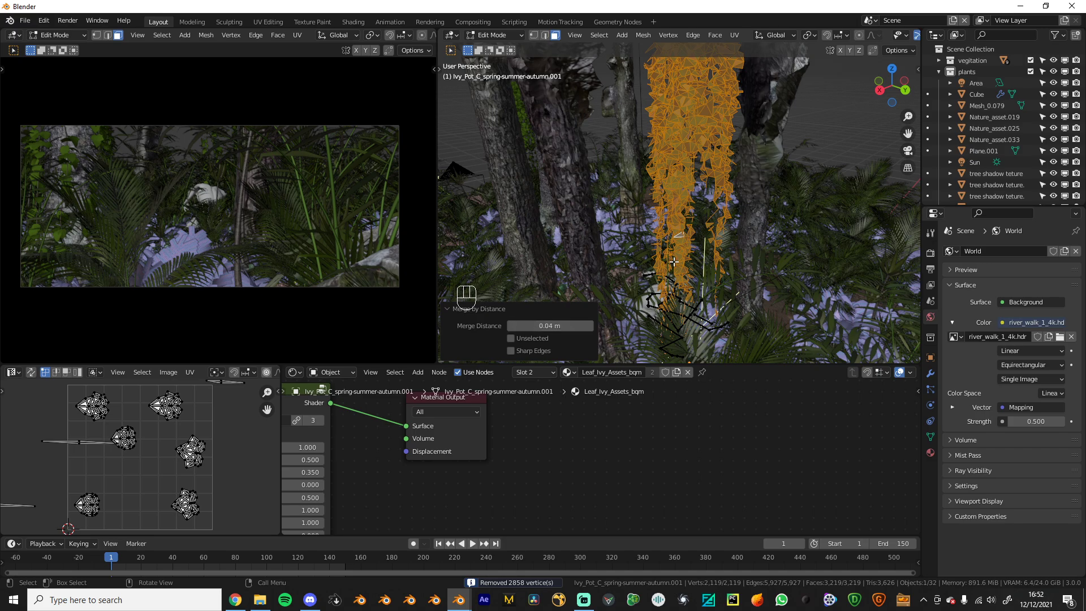
key(alt+a)
key(l)
key(l)
key(l)
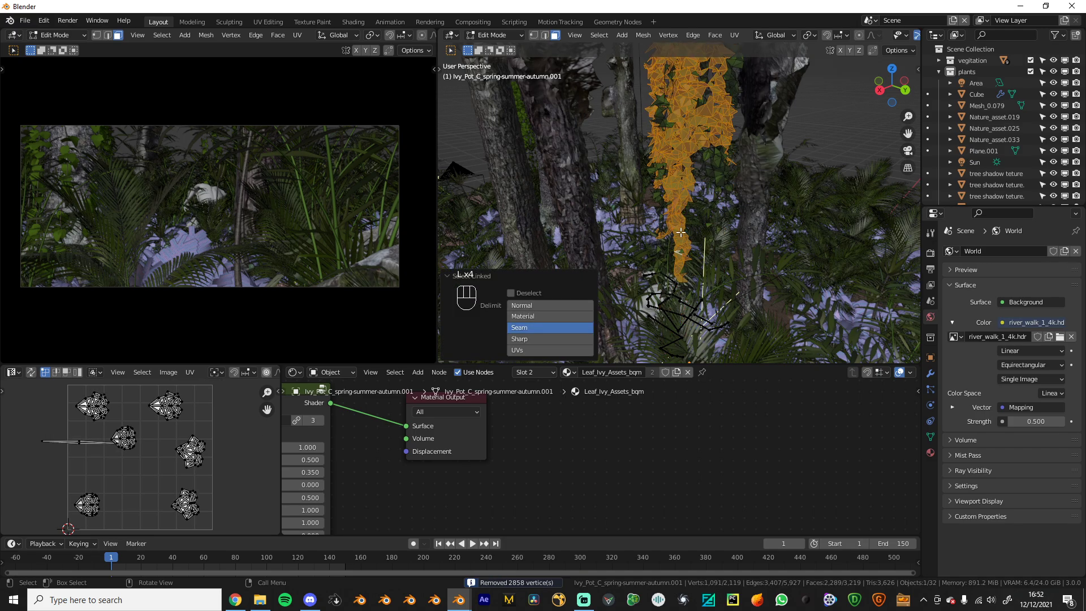
Select the entire ivy mesh and merge its vertices by distance at 0.05 m
key(a)
key(m)
click(677, 239)
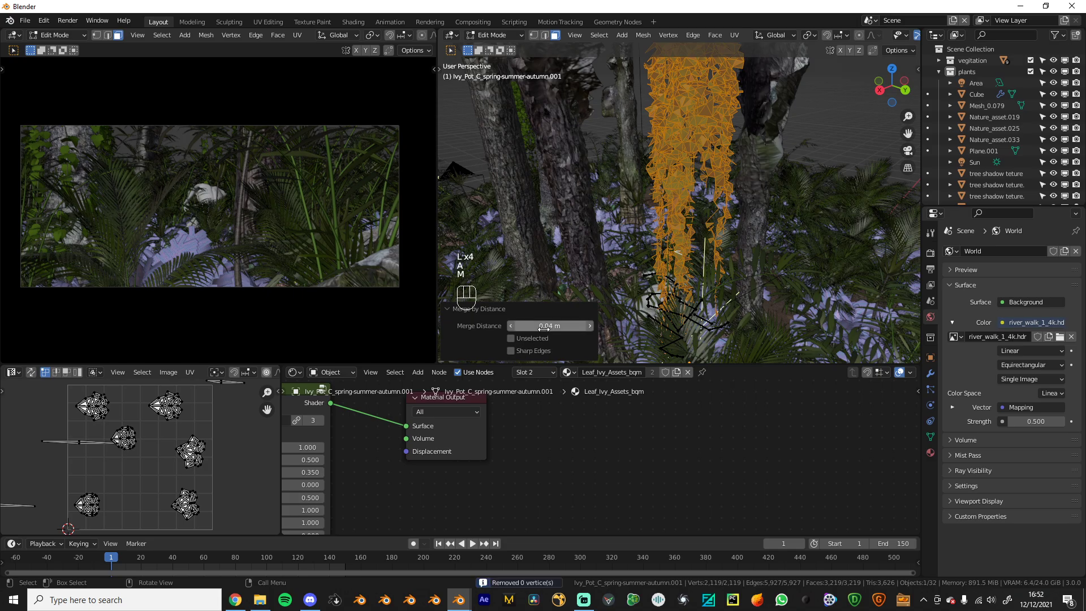
key(Return)
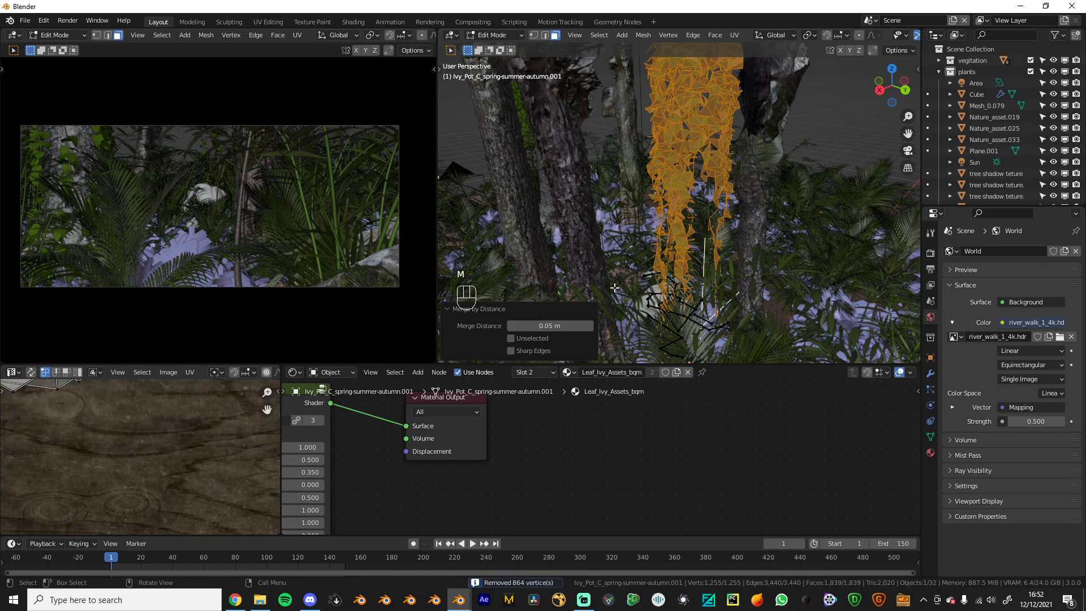
Check the ivy's linked pieces after the merge and return to Object Mode
click(676, 195)
middle_drag(675, 198, 758, 104)
key(l)
key(g)
click(704, 196)
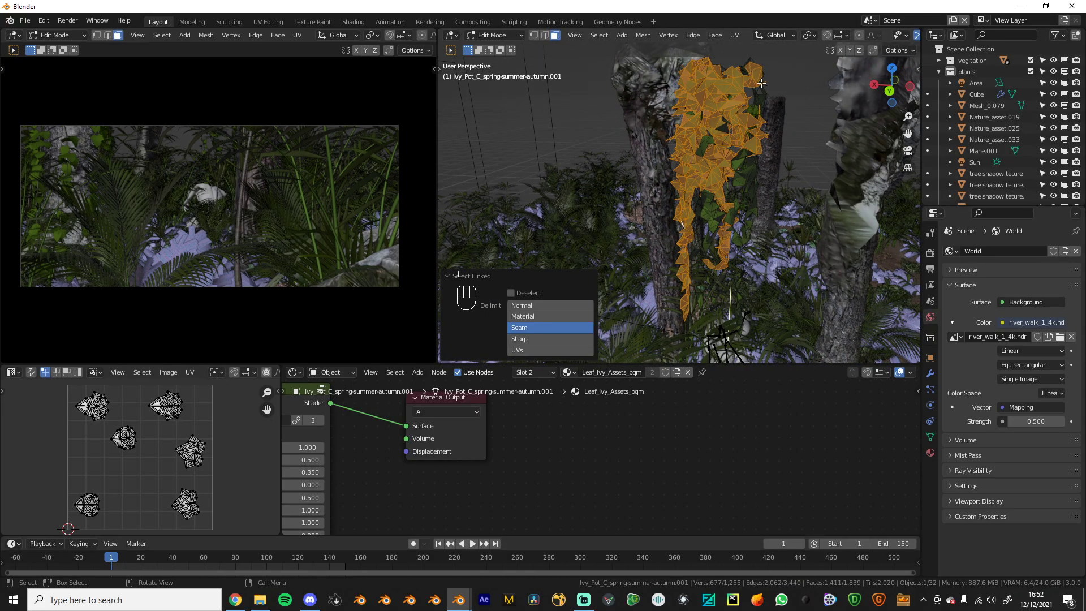
key(Tab)
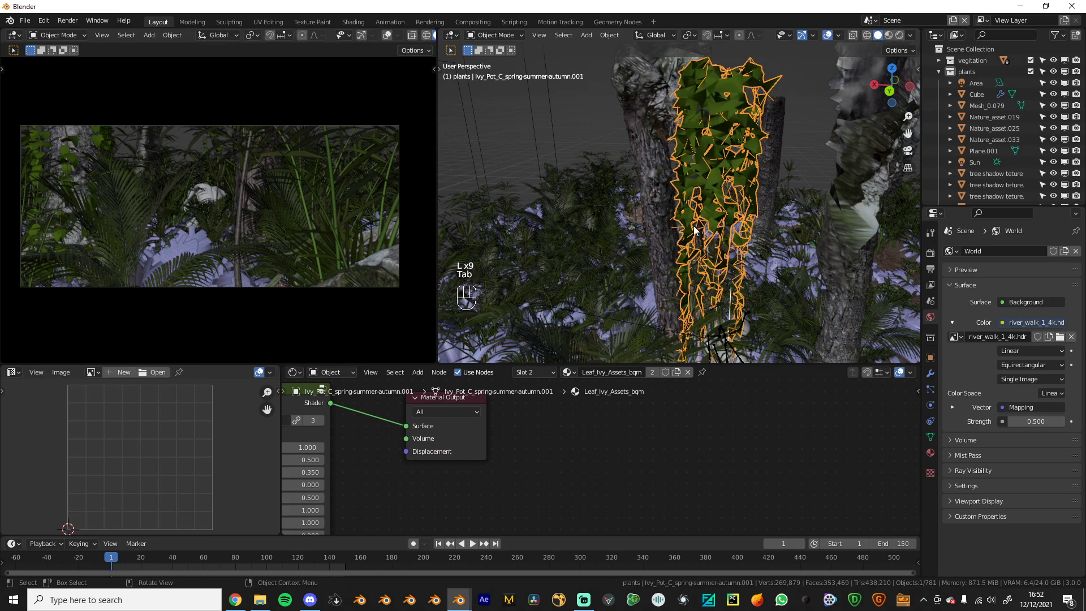
Switch to the Blender window with "t7 - walking trough the forrest", examine its simplified ivy and return to the jungle scene
click(459, 600)
click(343, 551)
scroll(603, 310, up, 5)
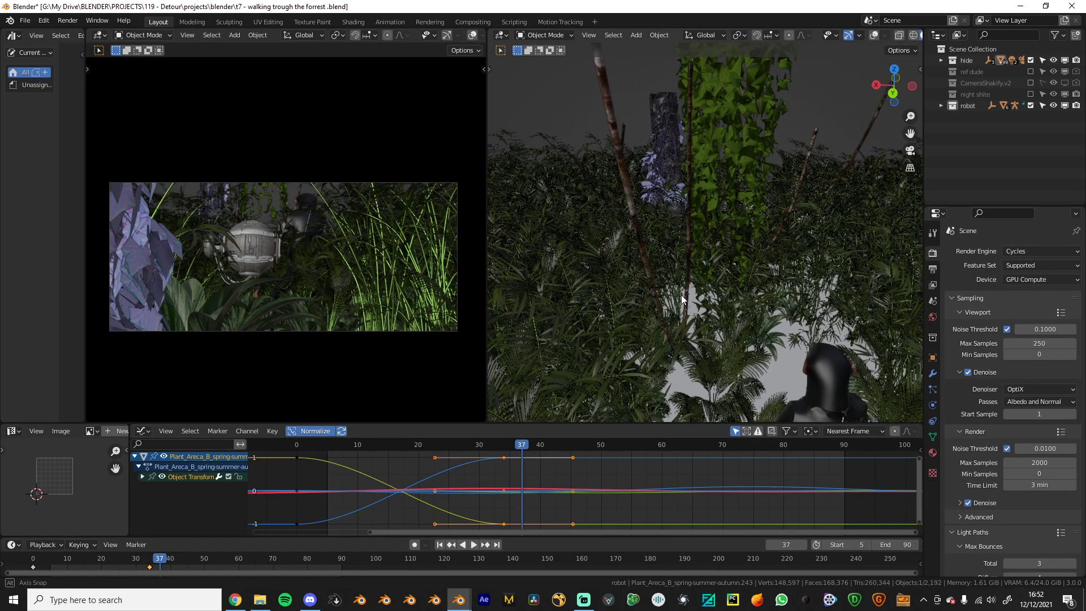
middle_drag(603, 310, 518, 329)
middle_drag(655, 256, 637, 237)
click(634, 240)
mouse_move(470, 595)
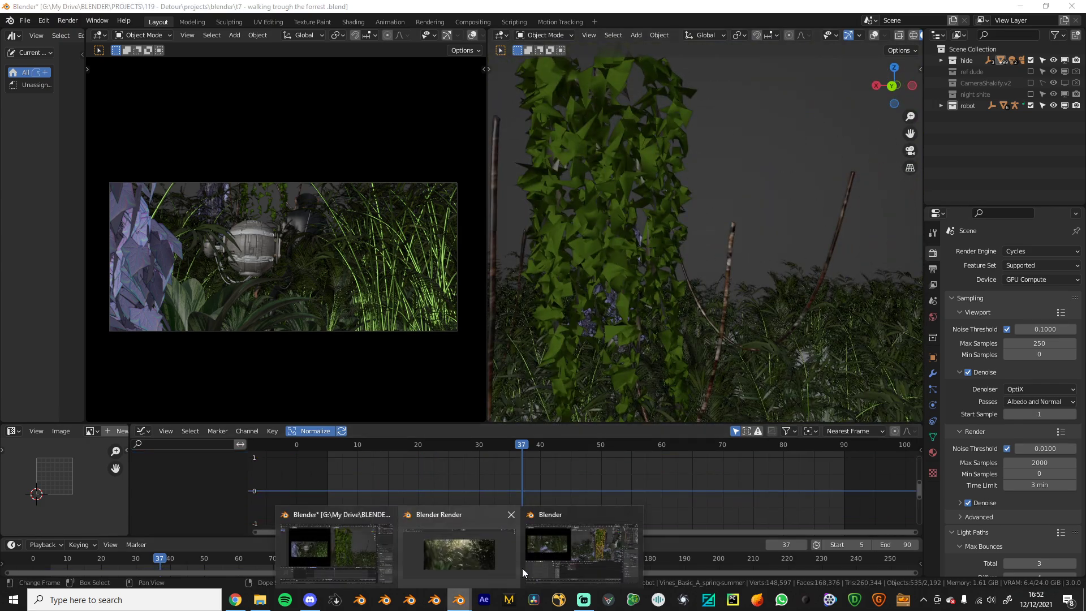
click(521, 568)
Enter Edit Mode on the ivy and merge its whole mesh by distance at 0.06 m
key(Tab)
key(m)
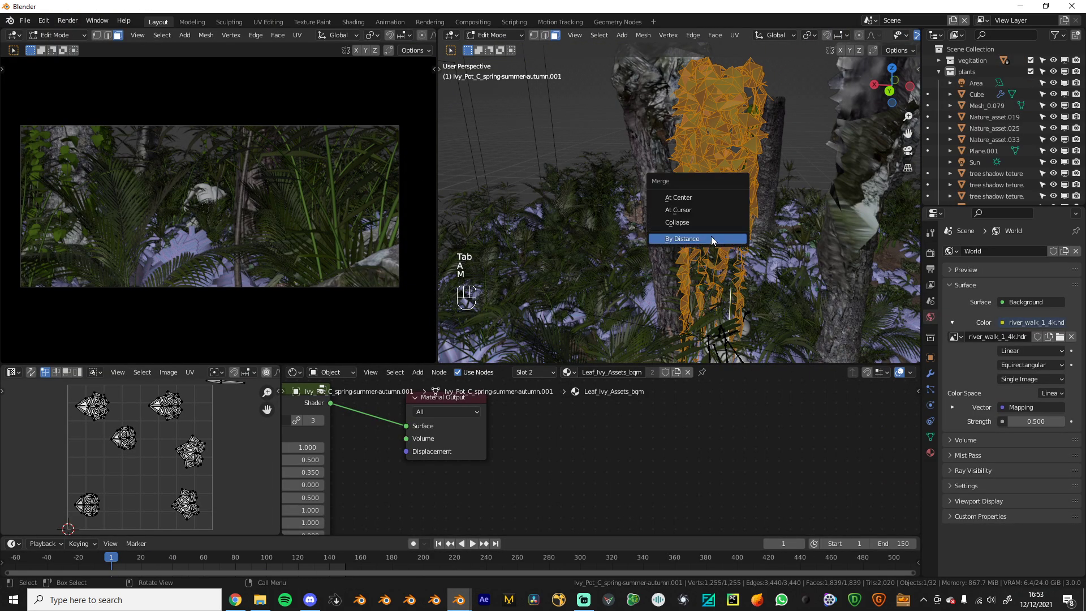
click(729, 236)
click(526, 326)
click(527, 326)
key(Left)
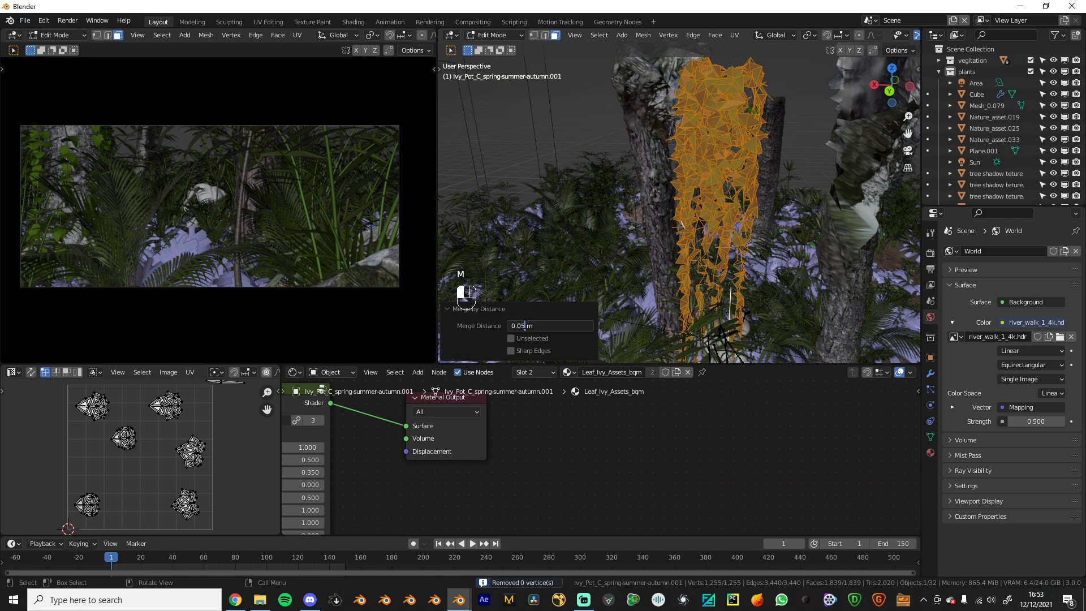
text(6)
key(Return)
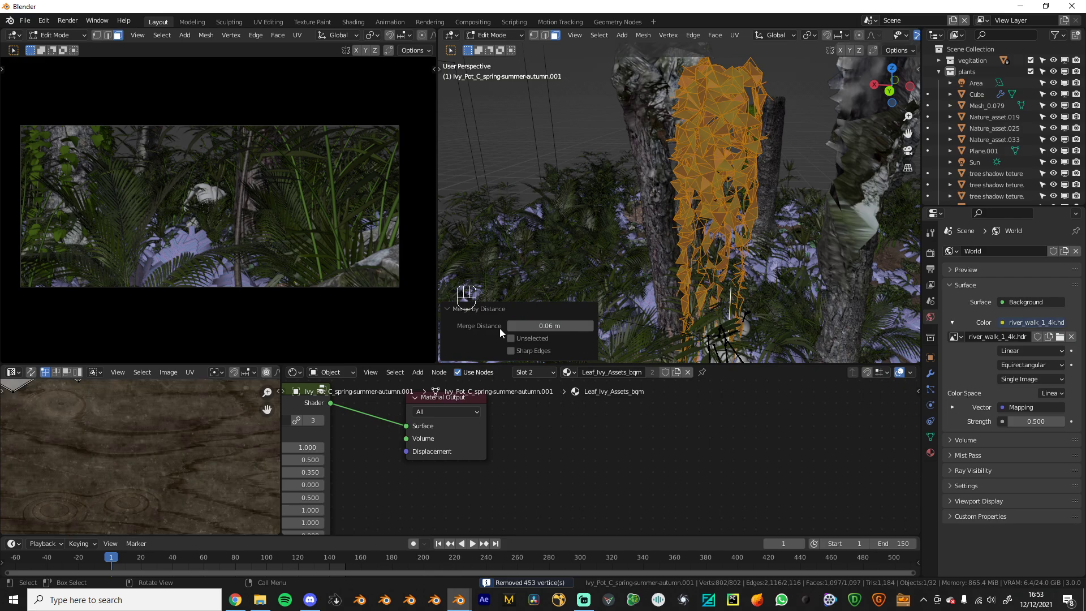
Leave Edit Mode, reselect the ivy on the trunk and select its linked leaves in Edit Mode
key(Tab)
click(808, 268)
middle_drag(871, 247, 765, 298)
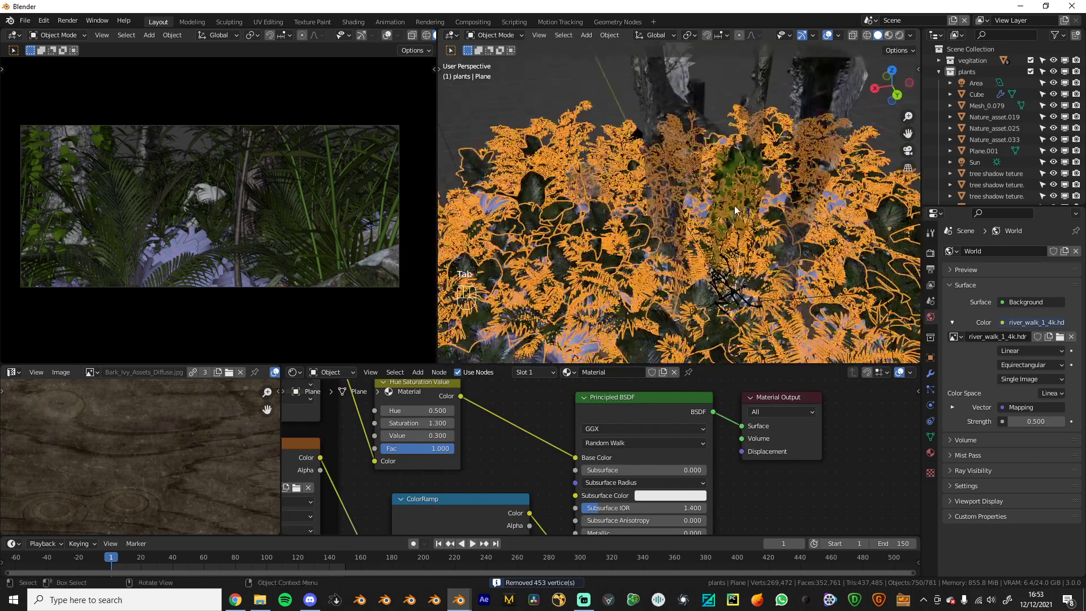
click(735, 206)
key(Tab)
key(a)
middle_drag(755, 217, 748, 194)
click(704, 191)
key(l)
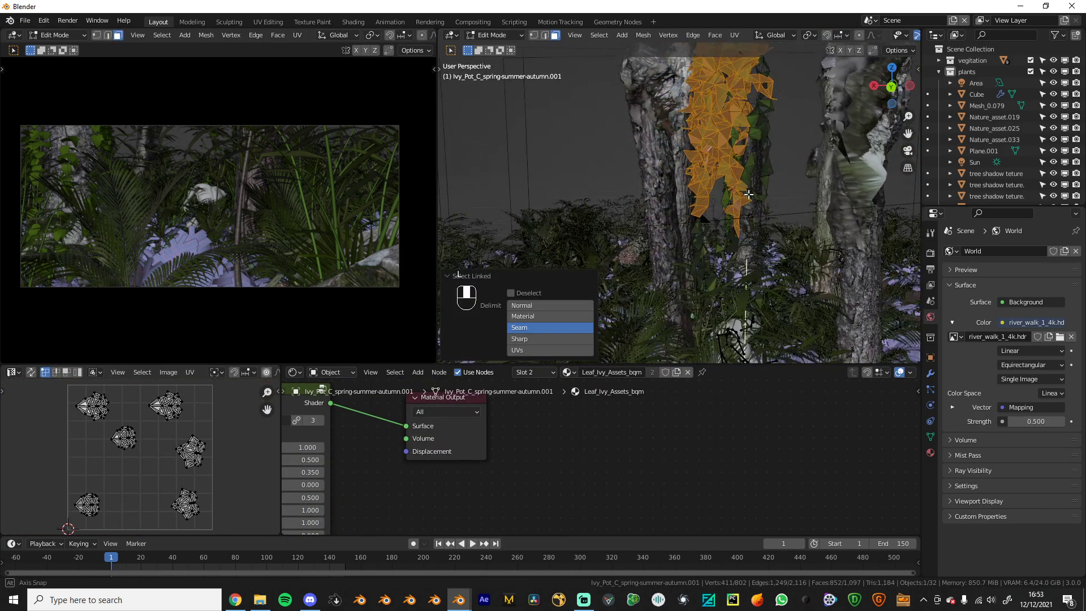
Try to move a single ivy vertex in Vertex select mode to see how the leaf faces are connected
click(700, 229)
key(KP_Divide)
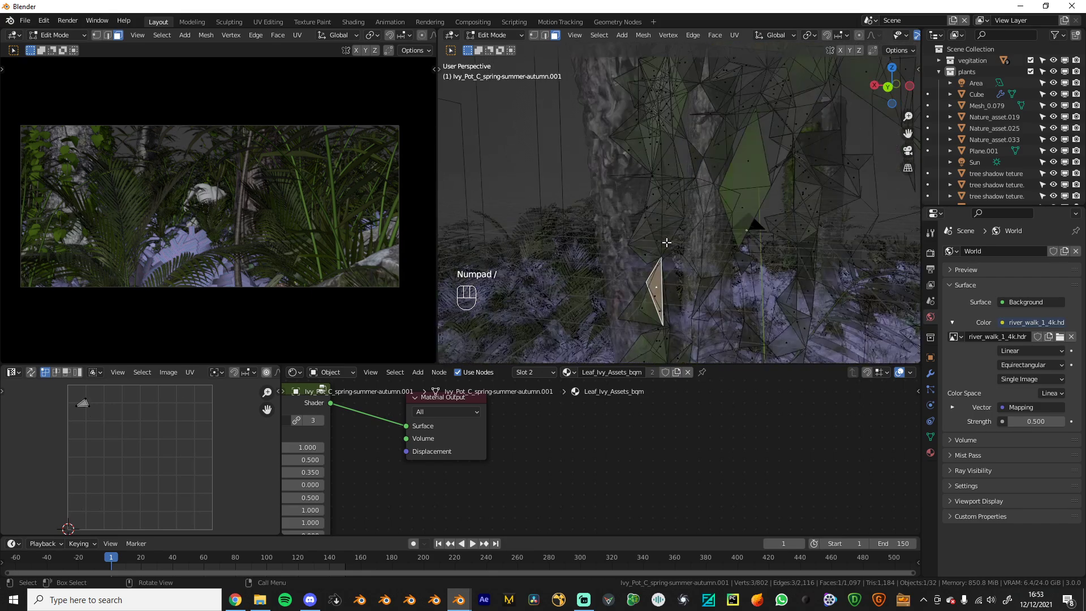
key(KP_Divide)
key(ctrl+KP_1)
click(609, 220)
key(g)
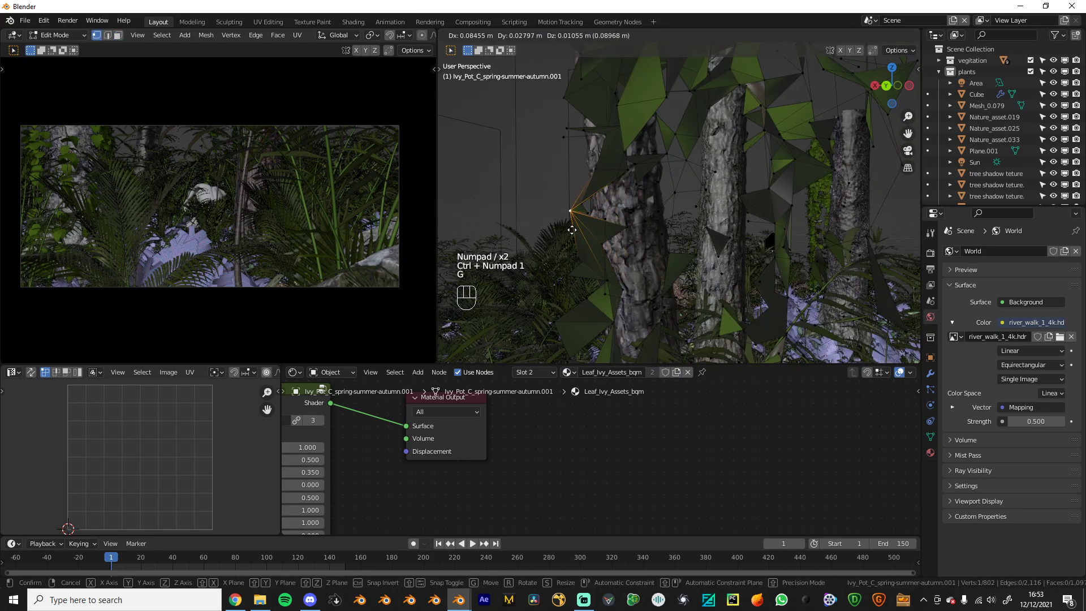
right_click(610, 234)
Select the whole ivy mesh and return to Object Mode
key(a)
click(689, 213)
scroll(687, 215, down, 6)
key(a)
middle_drag(678, 231, 684, 256)
key(Tab)
Remove the Decimate modifier from the ivy and add a Skin modifier
click(930, 373)
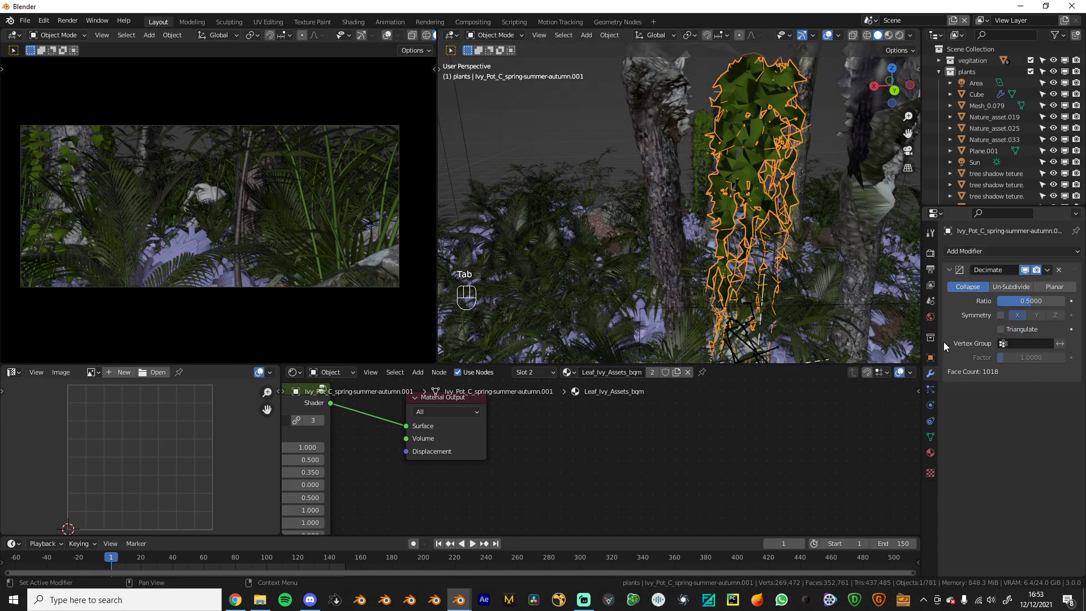
click(996, 253)
click(1059, 270)
click(985, 253)
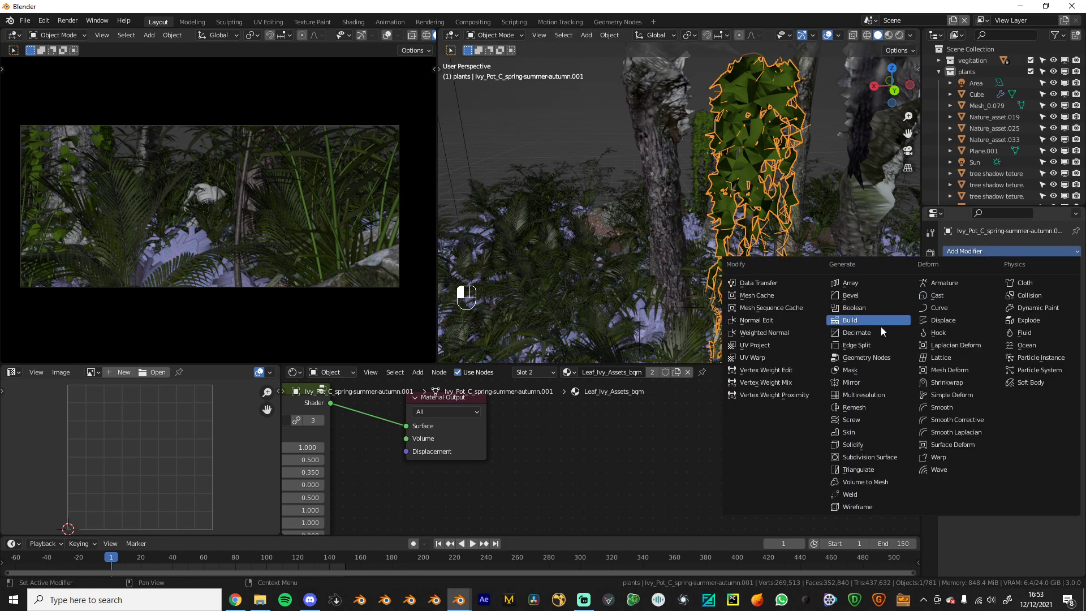
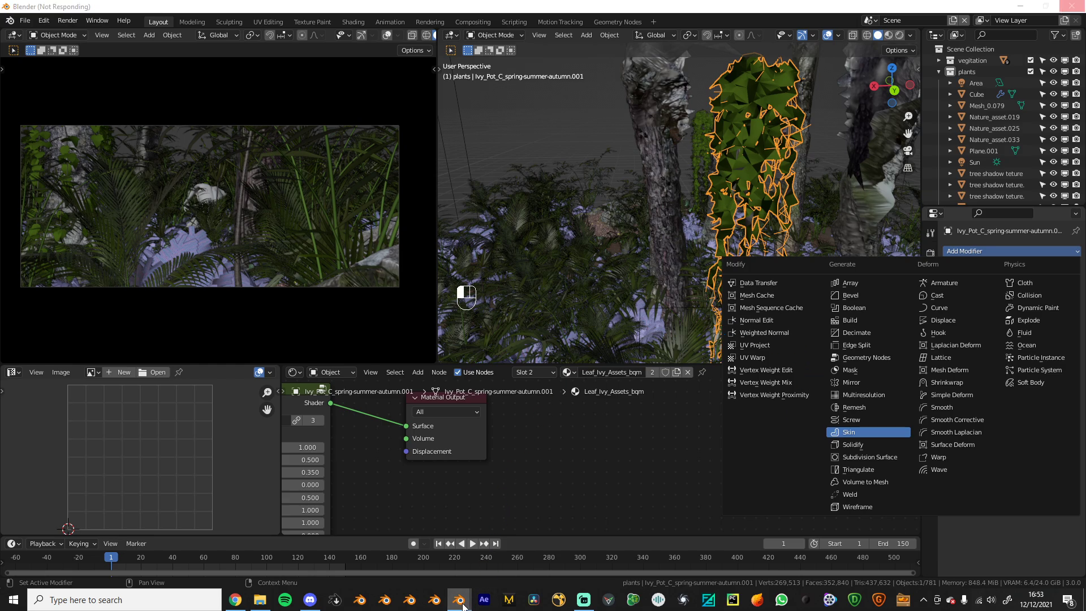
Switch to the "t7 - walking trough the forrest" Blender window and select the simplified ivy there
mouse_move(459, 599)
click(324, 558)
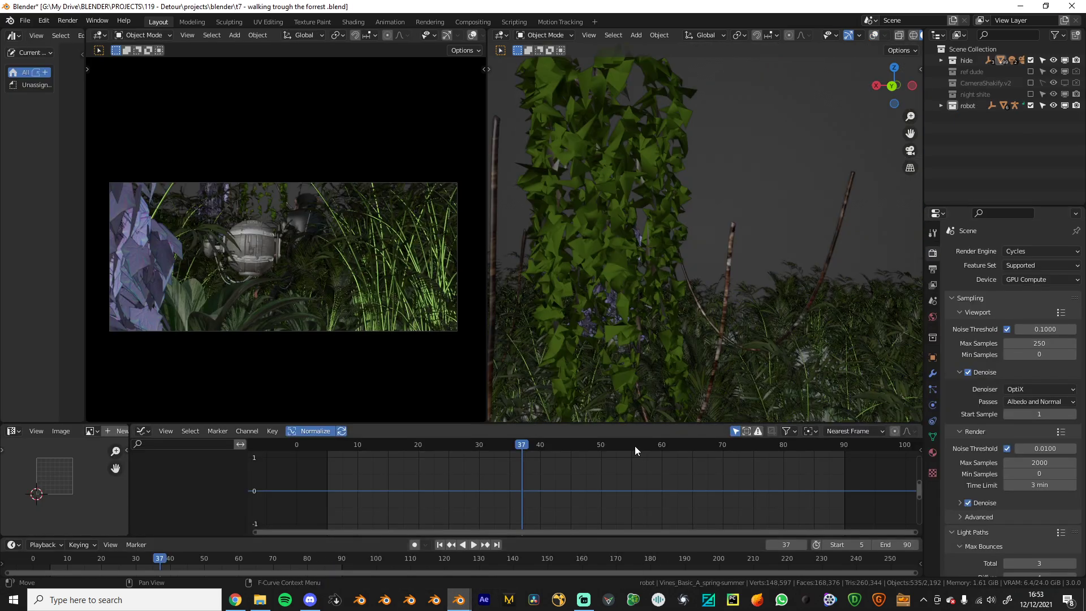
click(668, 293)
scroll(662, 289, down, 5)
click(752, 155)
click(643, 161)
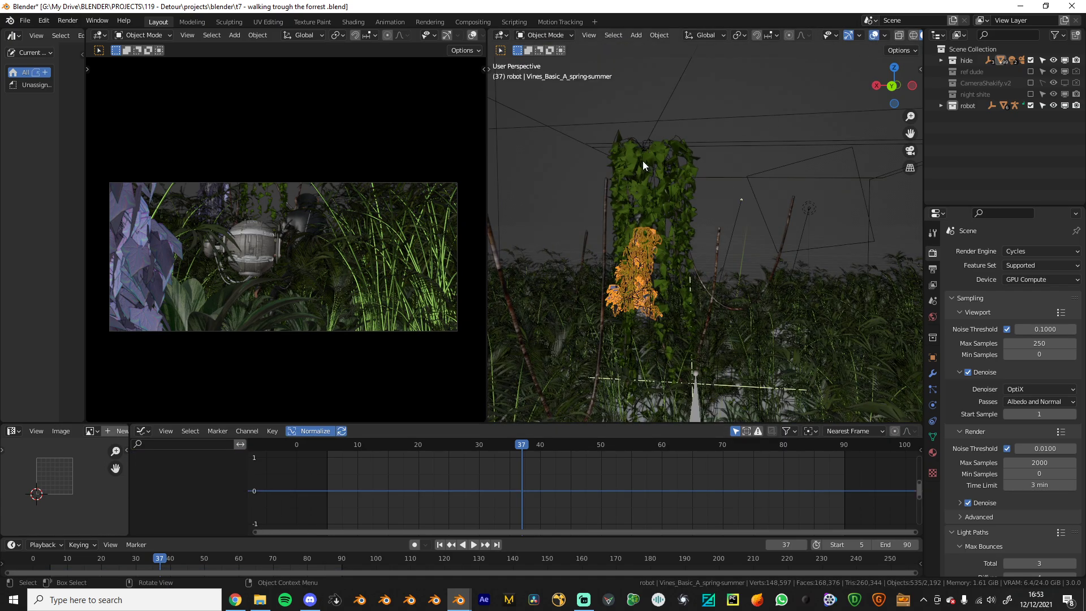
Examine the simplified ivy's mesh in Edit Mode with its linked geometry selected, and return to Object Mode
key(Tab)
key(a)
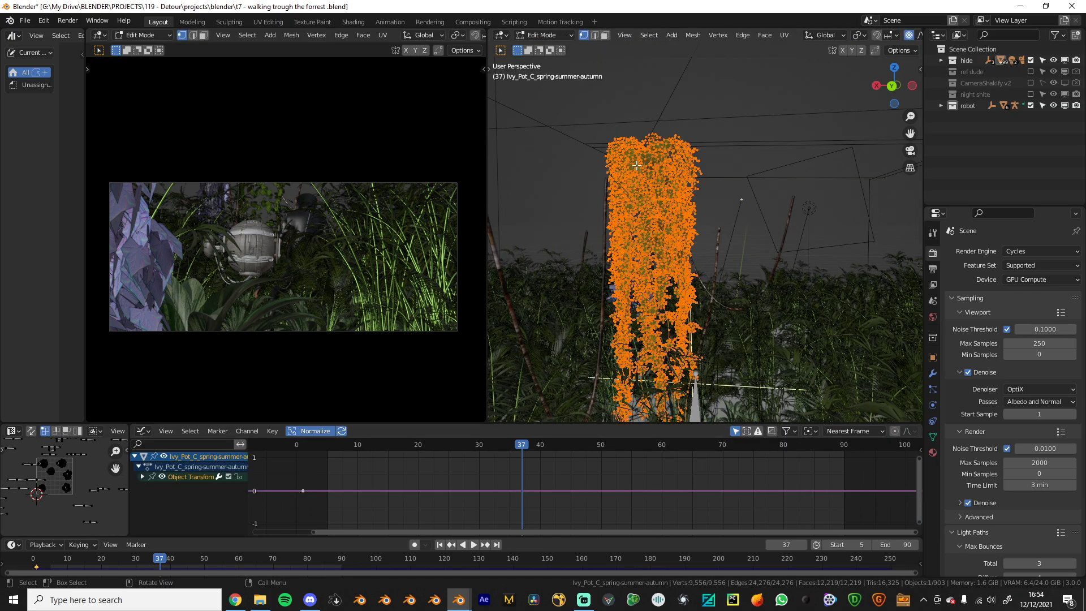
click(637, 165)
key(ctrl+l)
middle_drag(636, 165, 609, 182)
scroll(663, 224, up, 3)
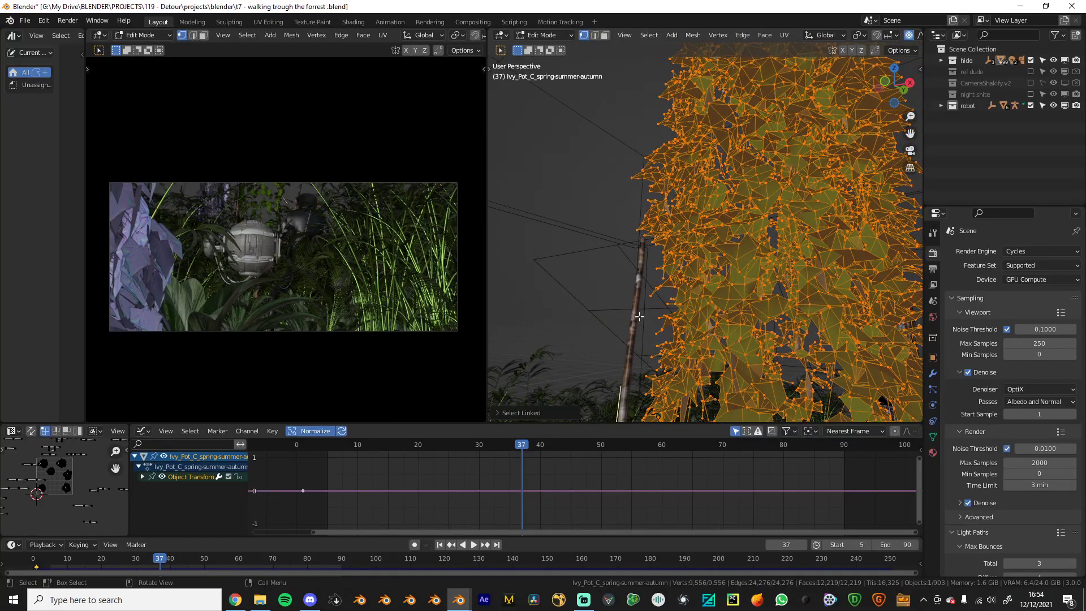
scroll(666, 310, down, 4)
middle_drag(666, 310, 610, 334)
key(Tab)
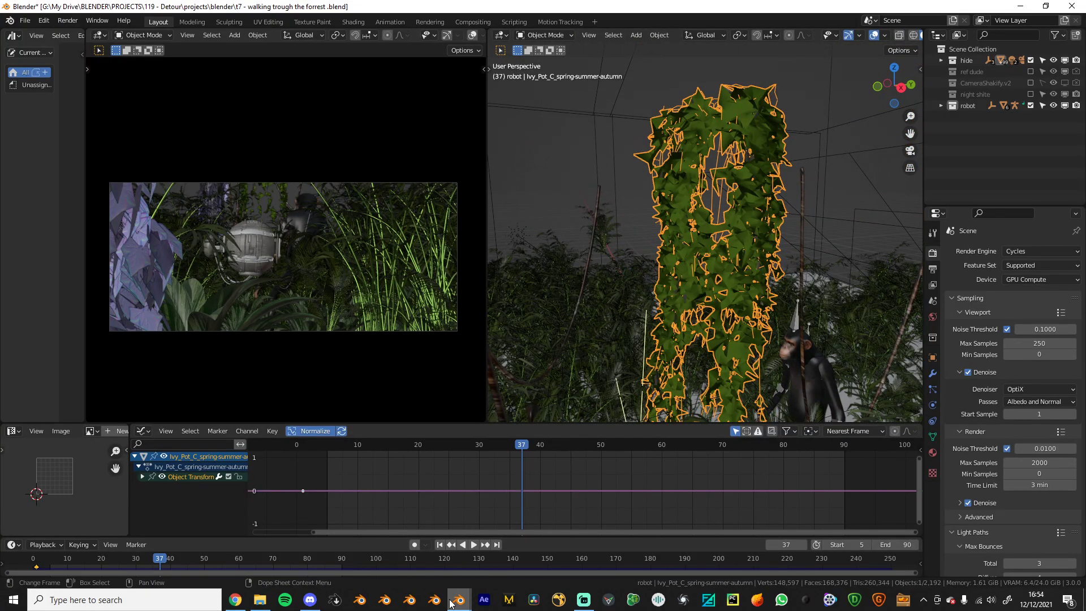
In the jungle scene's window, remove the ivy's Skin modifier and delete the ivy object
mouse_move(459, 599)
click(559, 565)
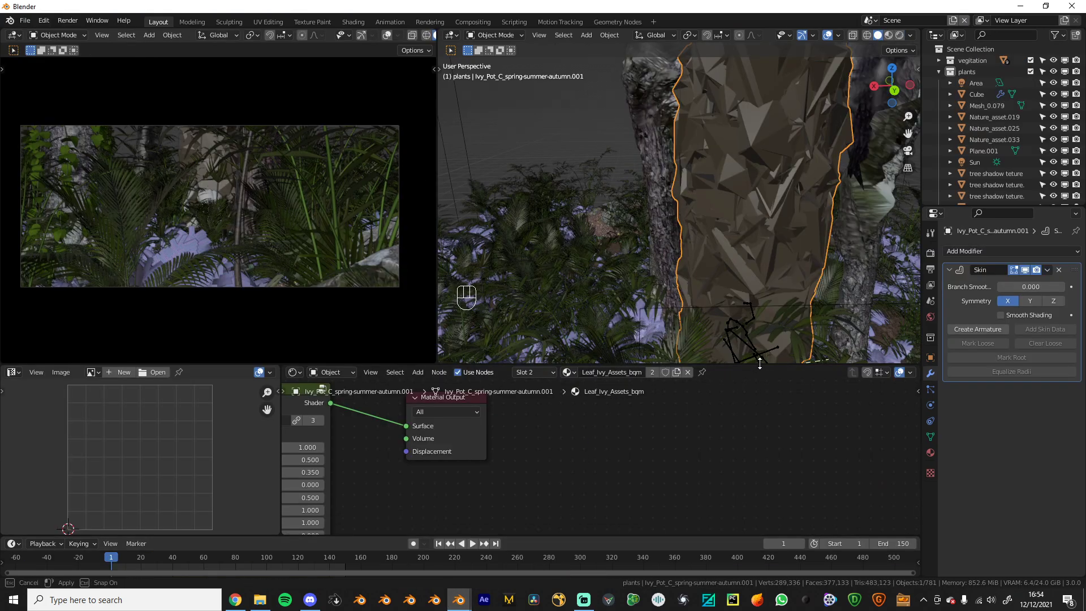
scroll(792, 255, down, 5)
click(1059, 270)
scroll(772, 281, up, 4)
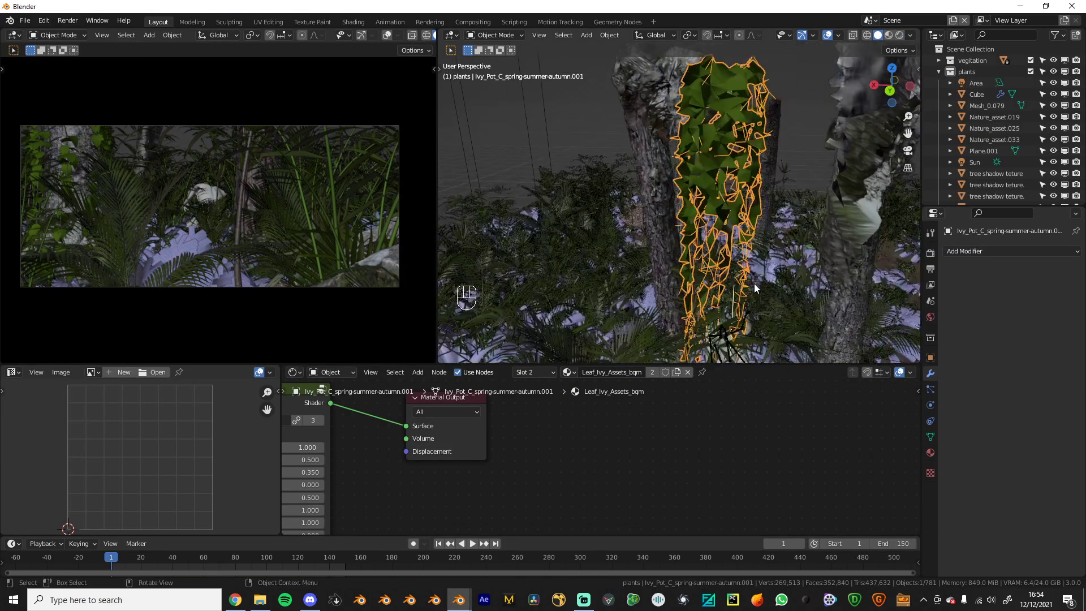
key(x)
click(687, 277)
Spawn the botaniq ivy asset Pot (B) as an editable object from the ivy category
key(n)
click(854, 91)
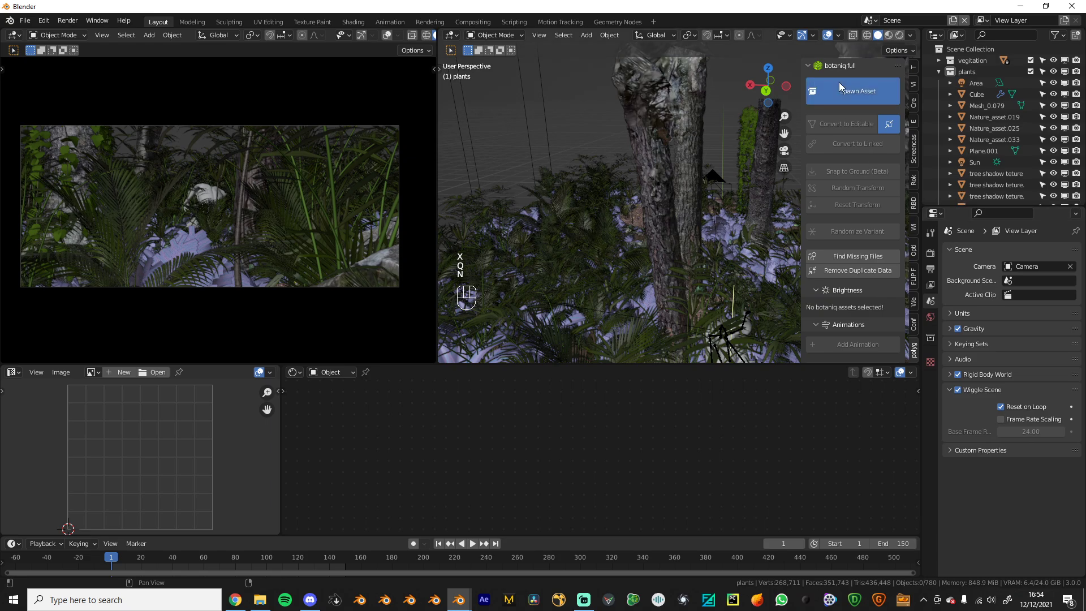
click(819, 212)
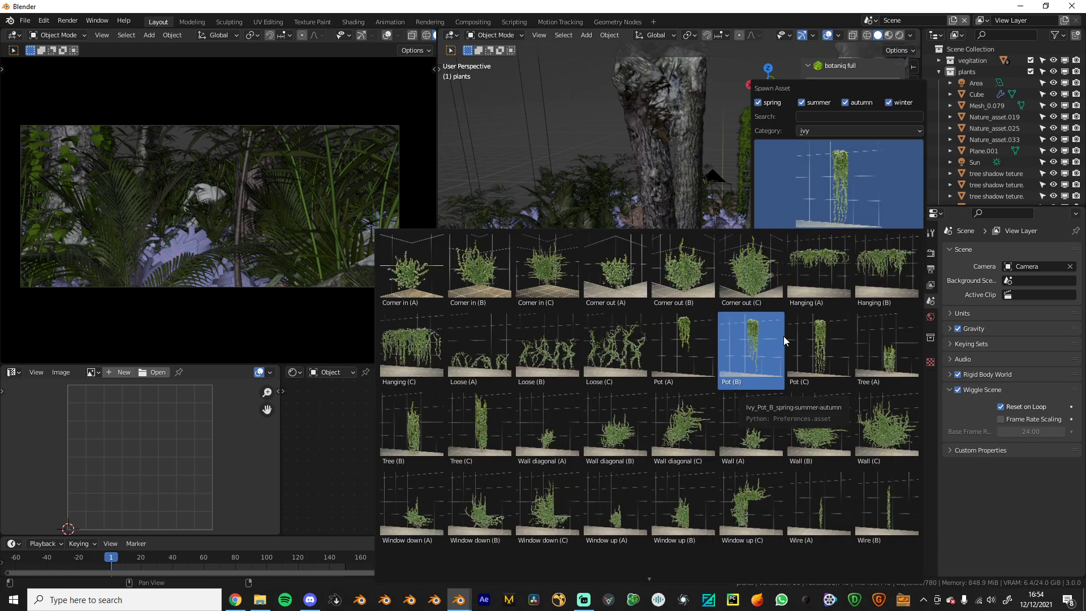
scroll(746, 352, down, 4)
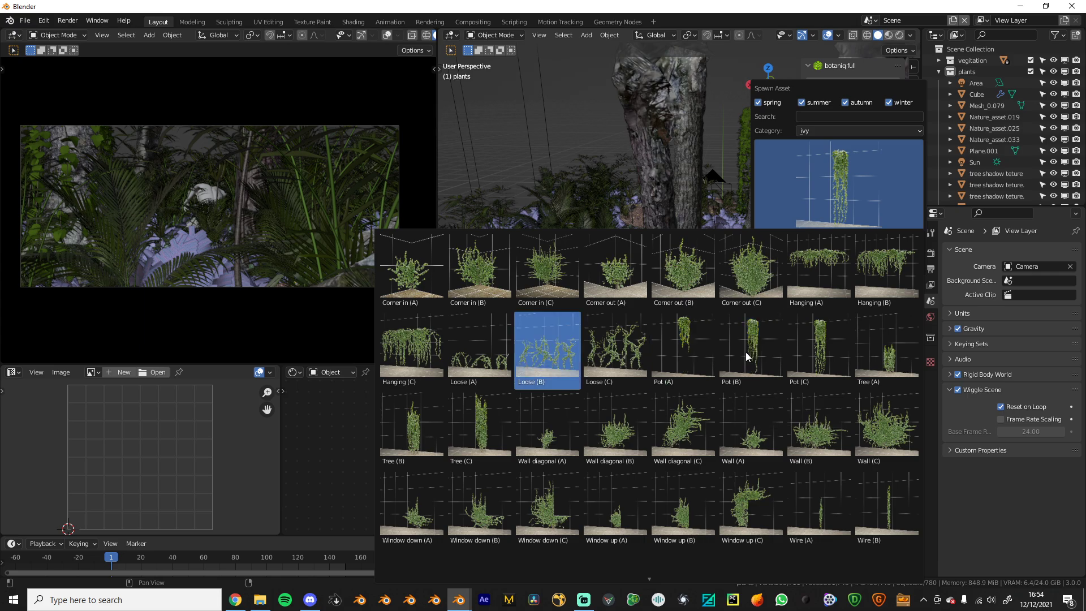
mouse_move(673, 575)
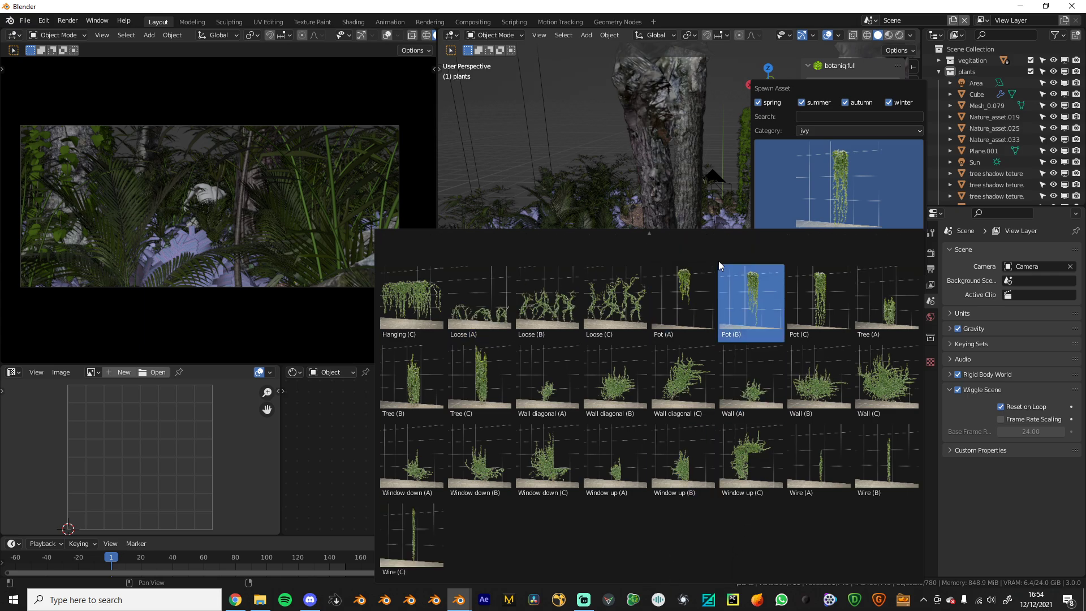
click(759, 291)
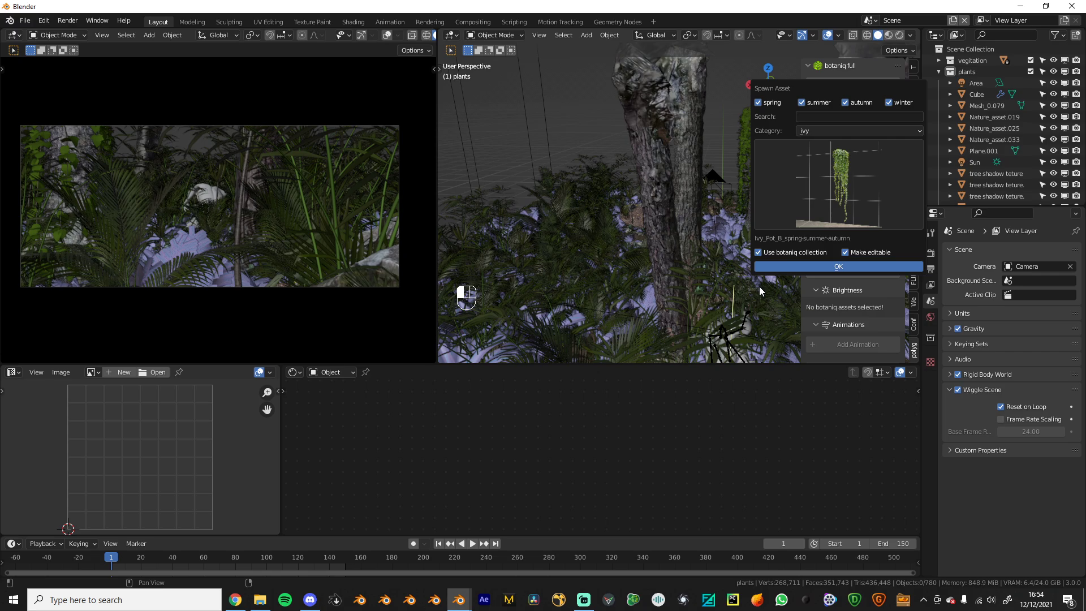
click(809, 266)
middle_drag(724, 257, 721, 245)
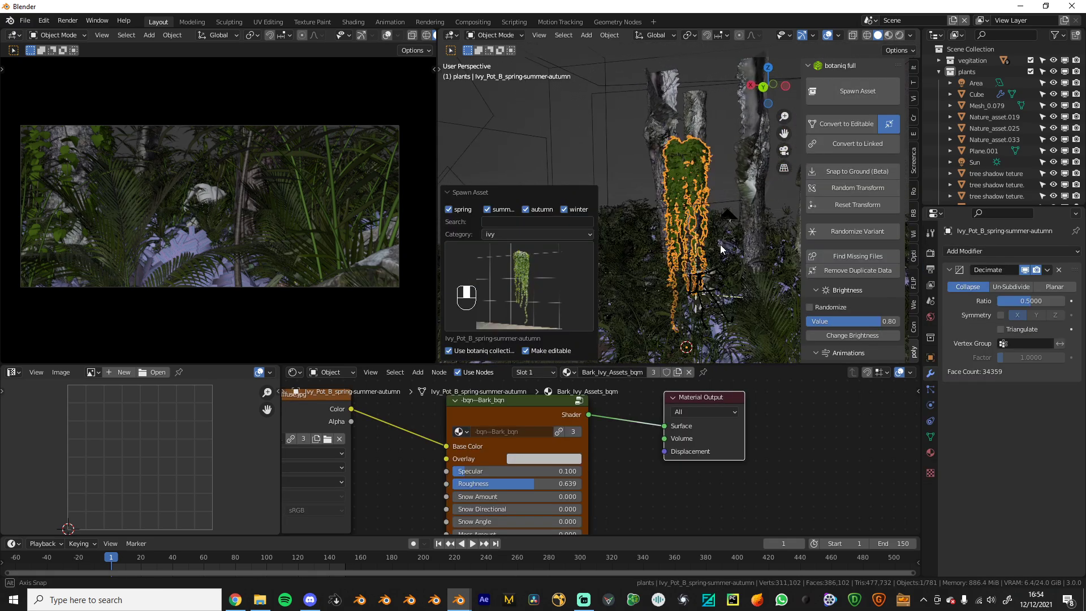
scroll(721, 244, up, 4)
click(450, 192)
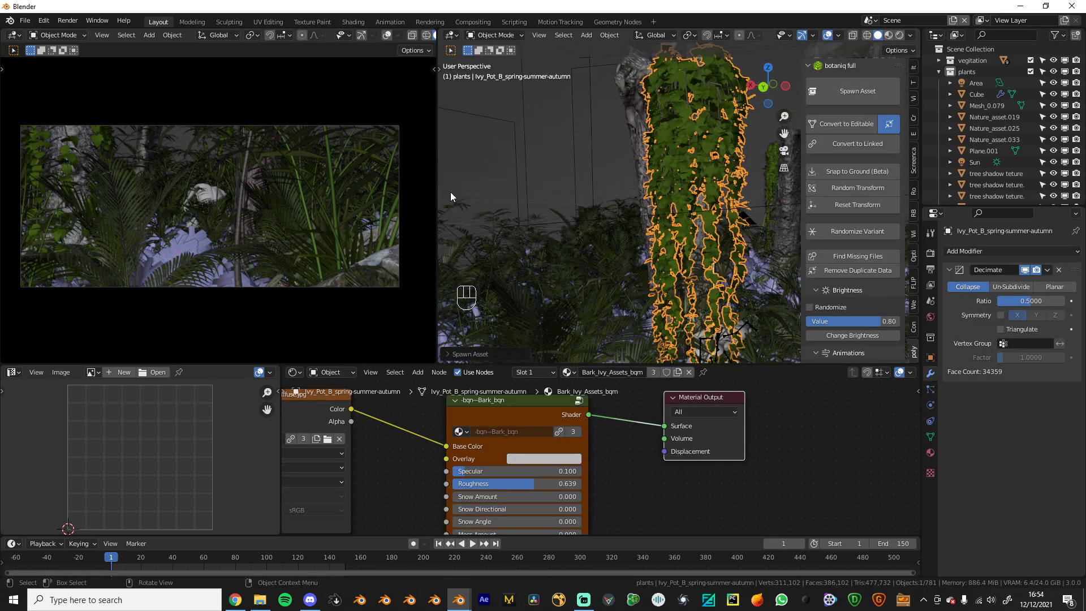
Merge all vertices of the new ivy by distance in Edit Mode with a merge distance of 0.05 m
scroll(693, 213, up, 5)
key(Tab)
key(a)
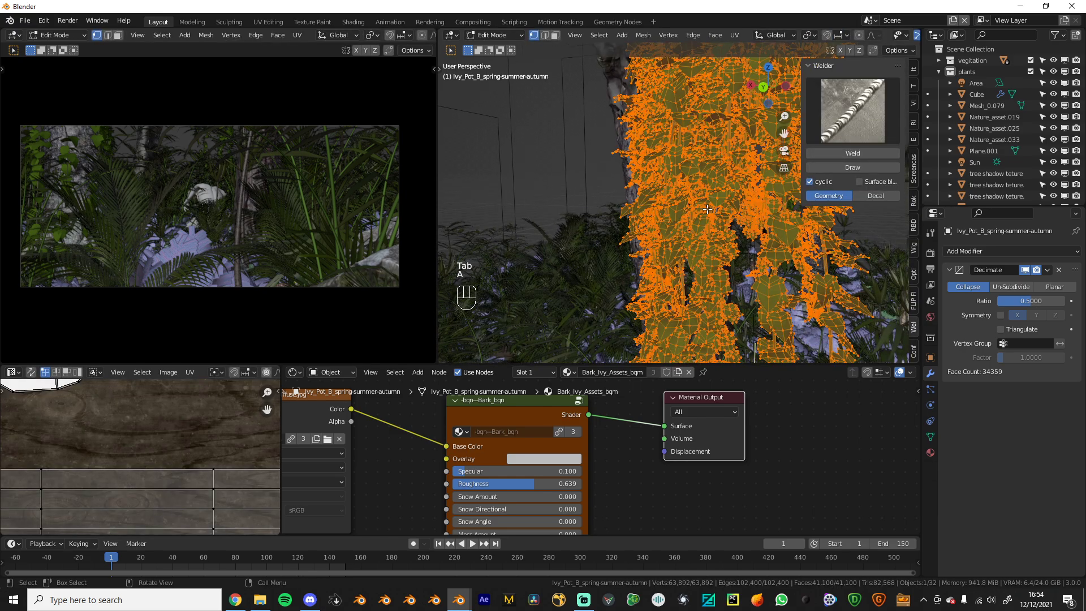
scroll(703, 211, down, 3)
key(n)
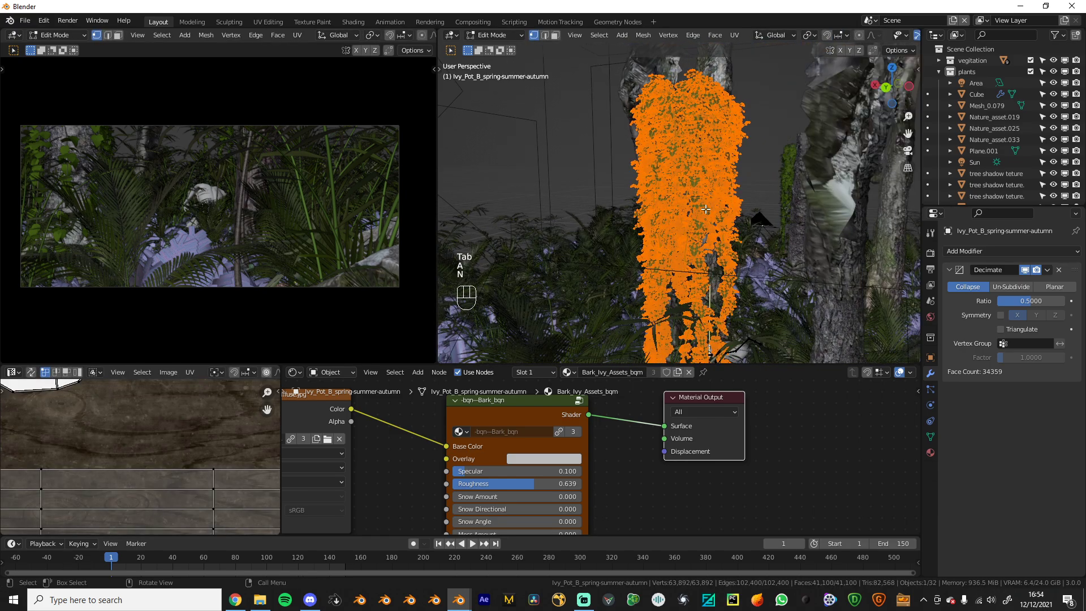
key(m)
click(694, 215)
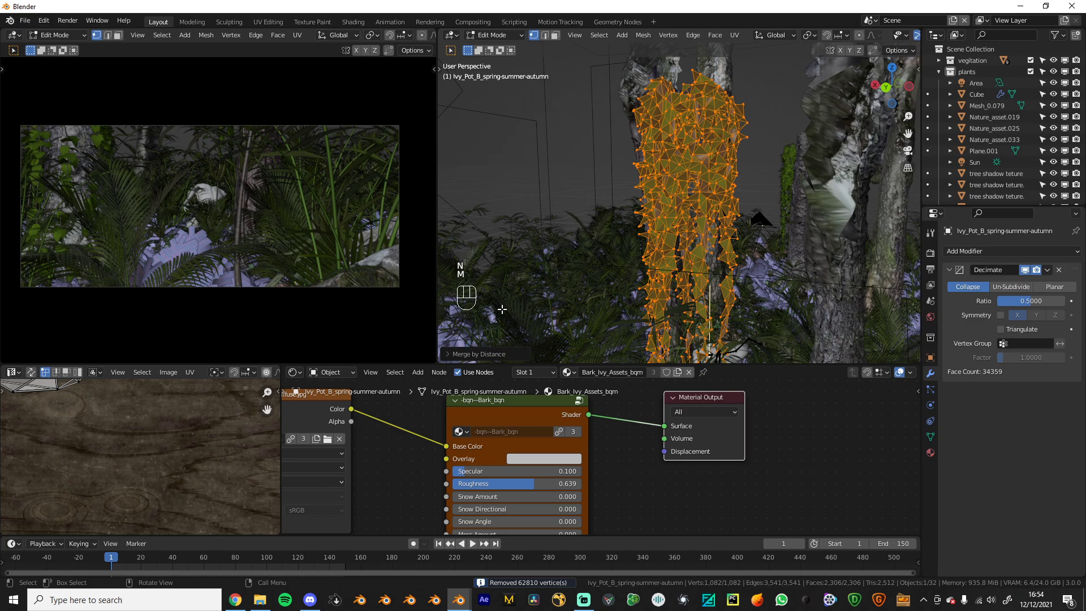
click(481, 353)
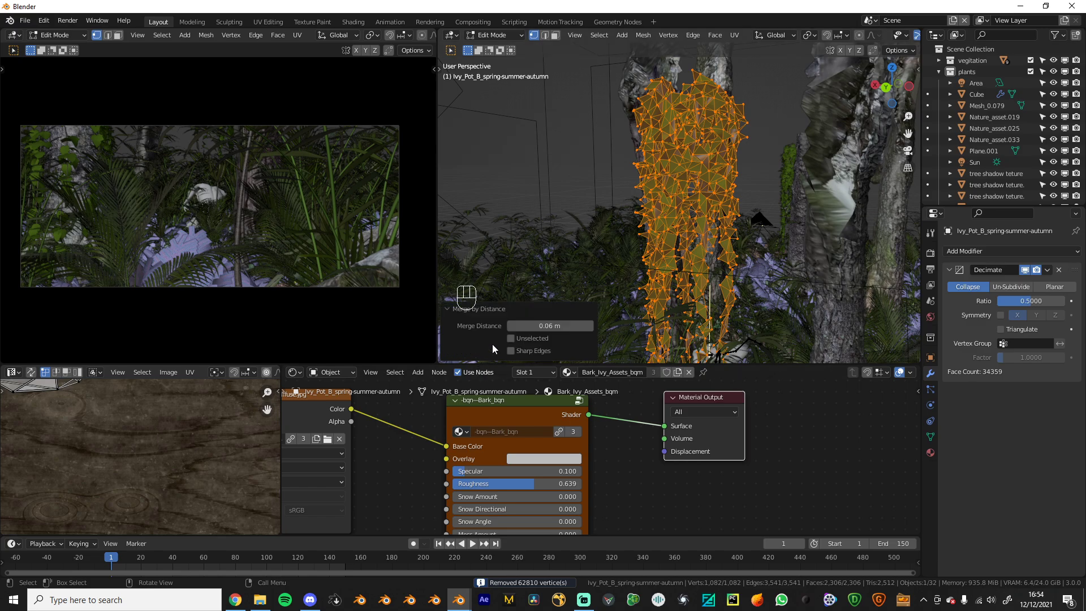
click(546, 326)
click(525, 326)
key(BackSpace)
text(5)
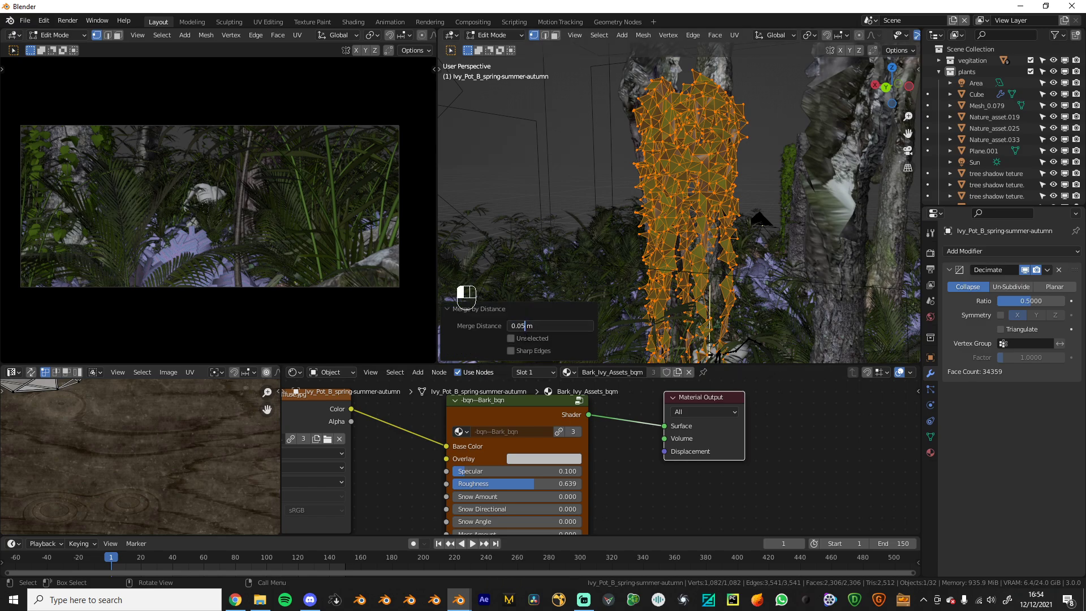
key(Return)
Check the merged ivy by selecting its linked geometry, and return to Object Mode
click(679, 249)
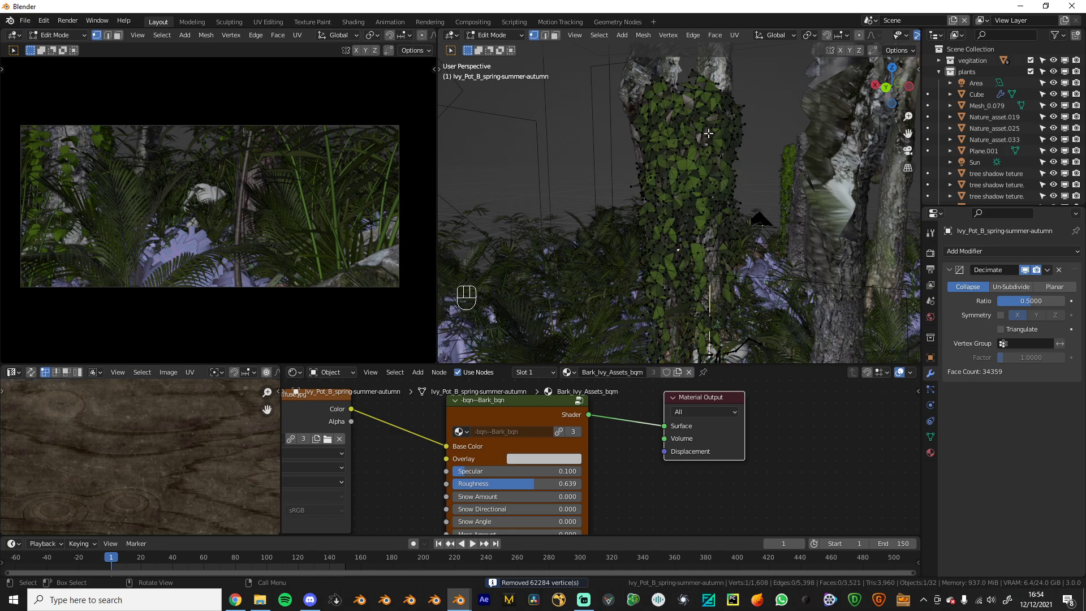
key(l)
scroll(716, 124, down, 4)
key(Tab)
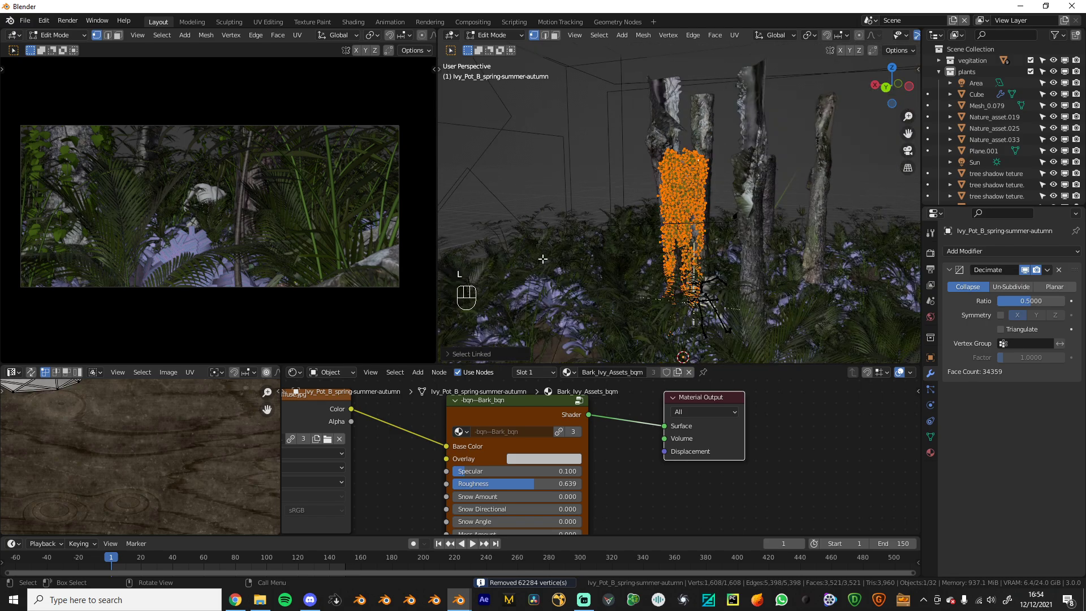
Remove the ivy's Decimate modifier and add Cloth physics to it
middle_drag(701, 225, 880, 242)
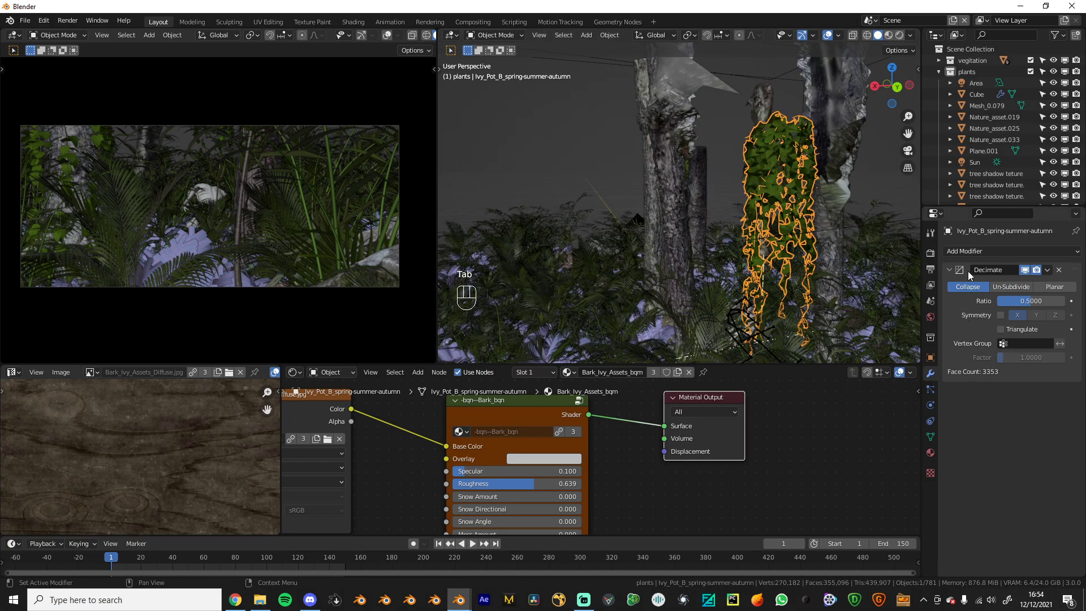
click(1059, 270)
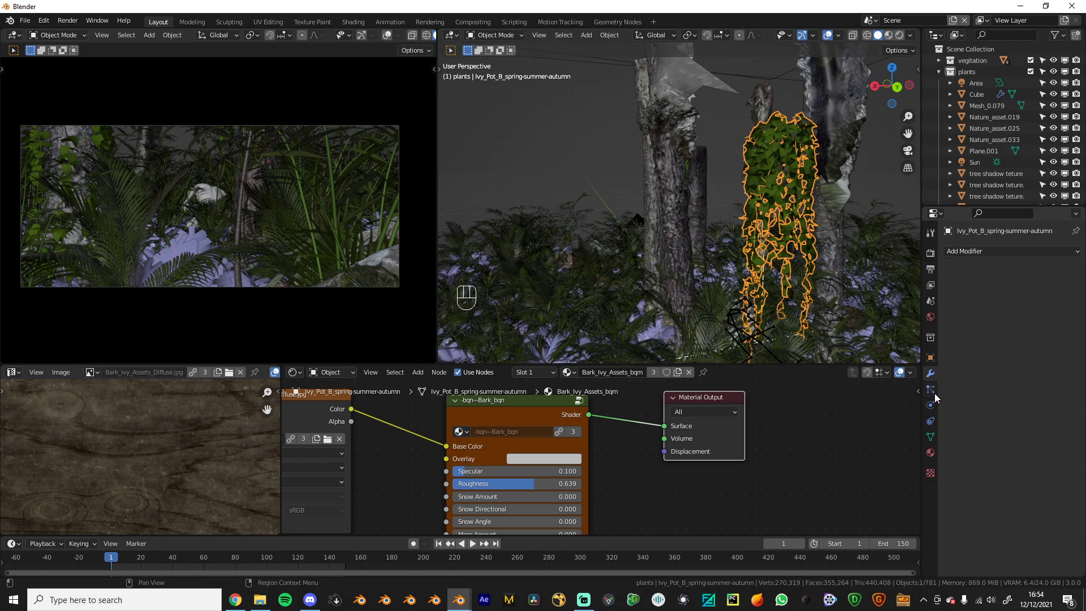
click(930, 404)
click(1005, 276)
Assign the vertices at the ivy's upper end to a new vertex group and return to Object Mode
key(Tab)
key(KP_Divide)
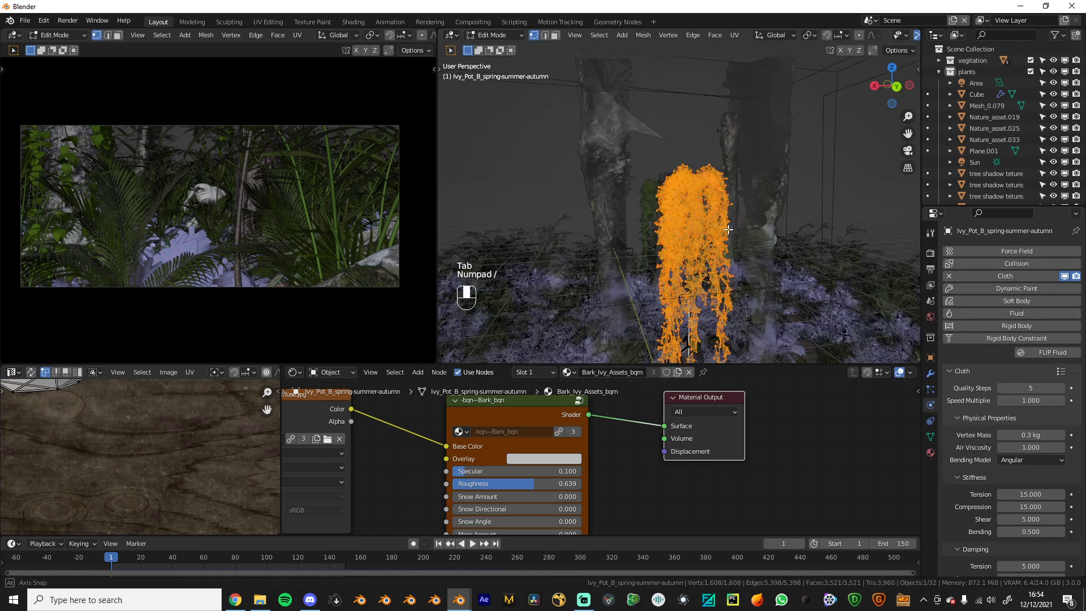
drag(624, 121, 745, 189)
key(ctrl+g)
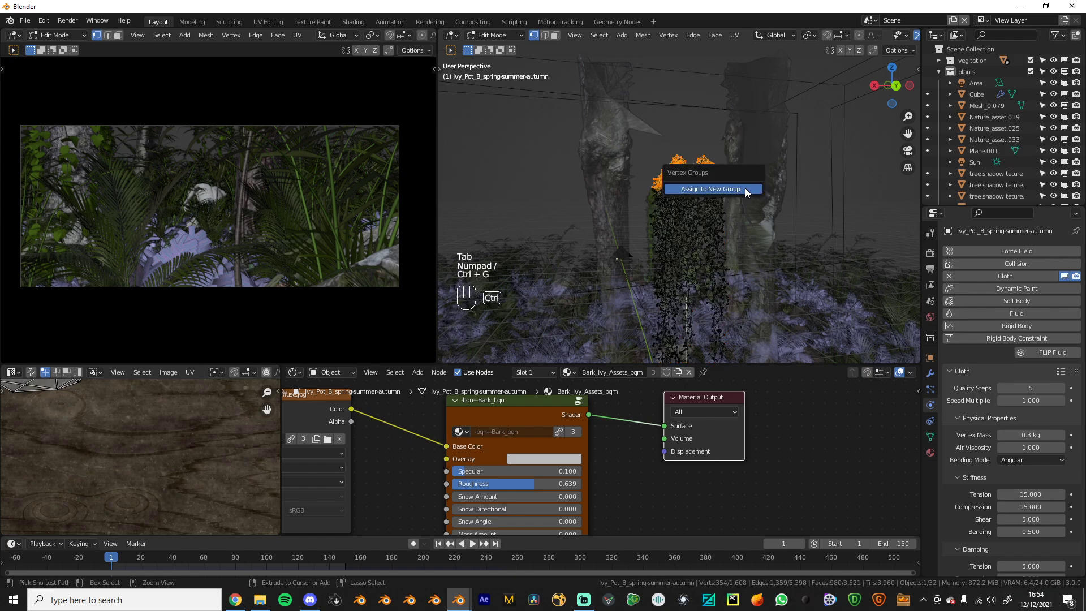
click(745, 188)
key(Tab)
key(KP_Divide)
Set the cloth's Pin Group to the vertex group Group in the Shape settings
scroll(999, 379, down, 12)
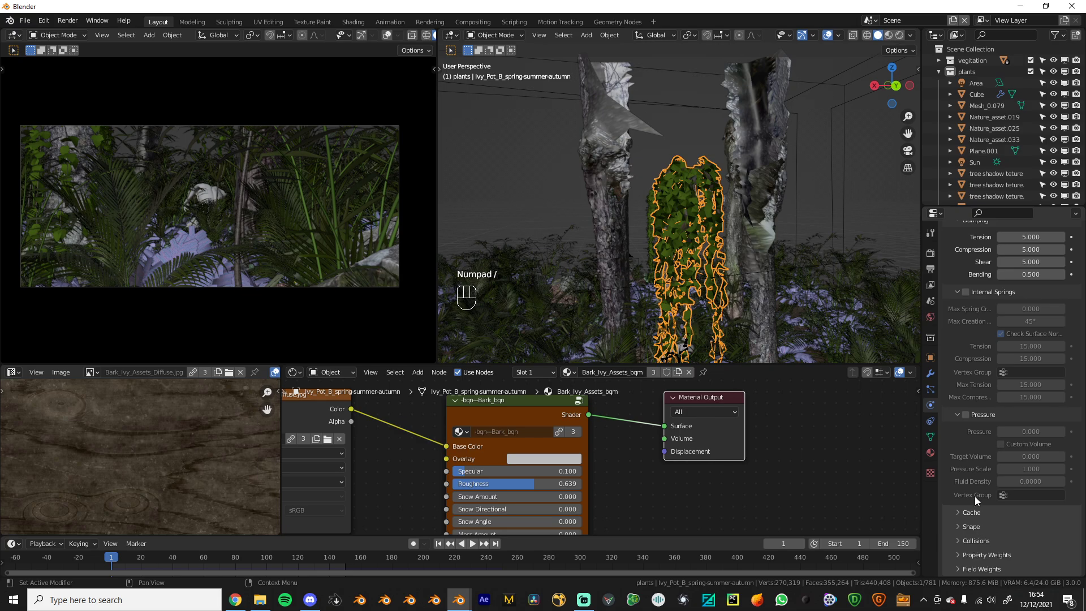
click(977, 528)
click(1017, 545)
click(975, 427)
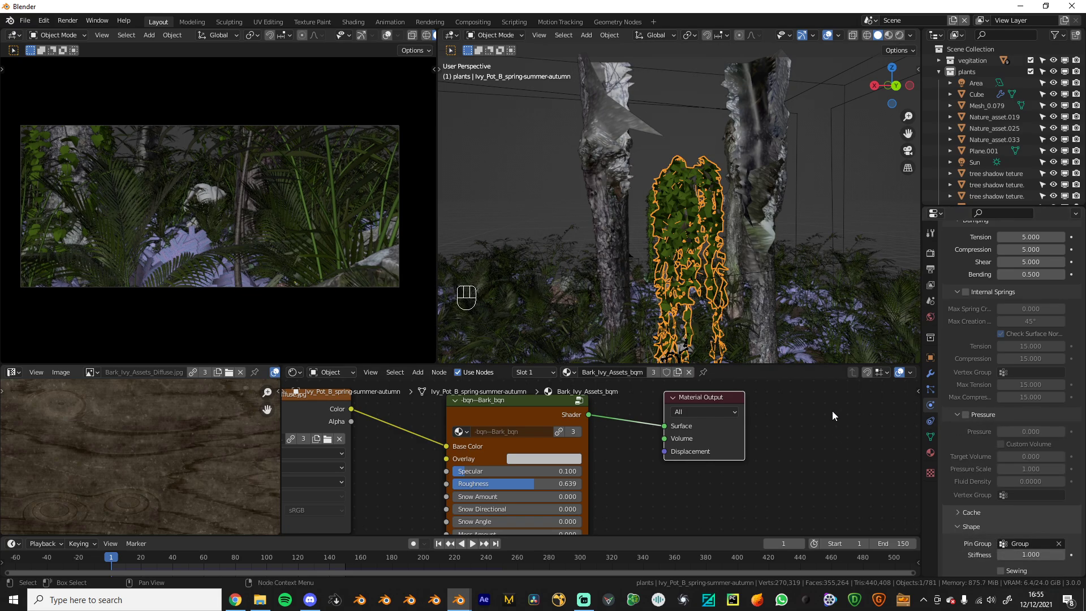
Play the cloth simulation, rotate the ivy slightly while it runs, and stop playback
key(space)
key(r)
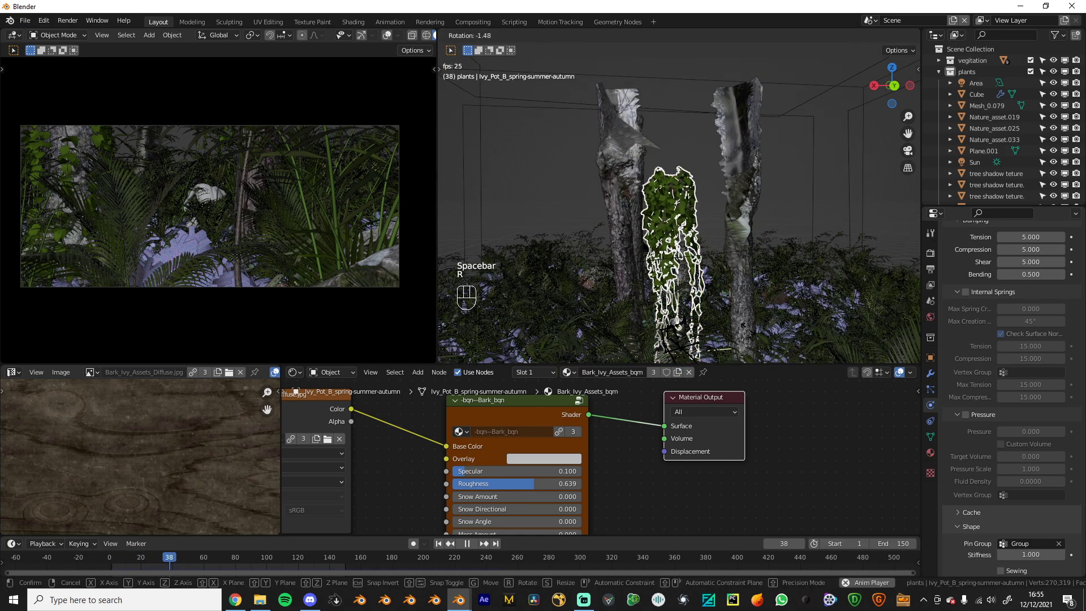
click(745, 313)
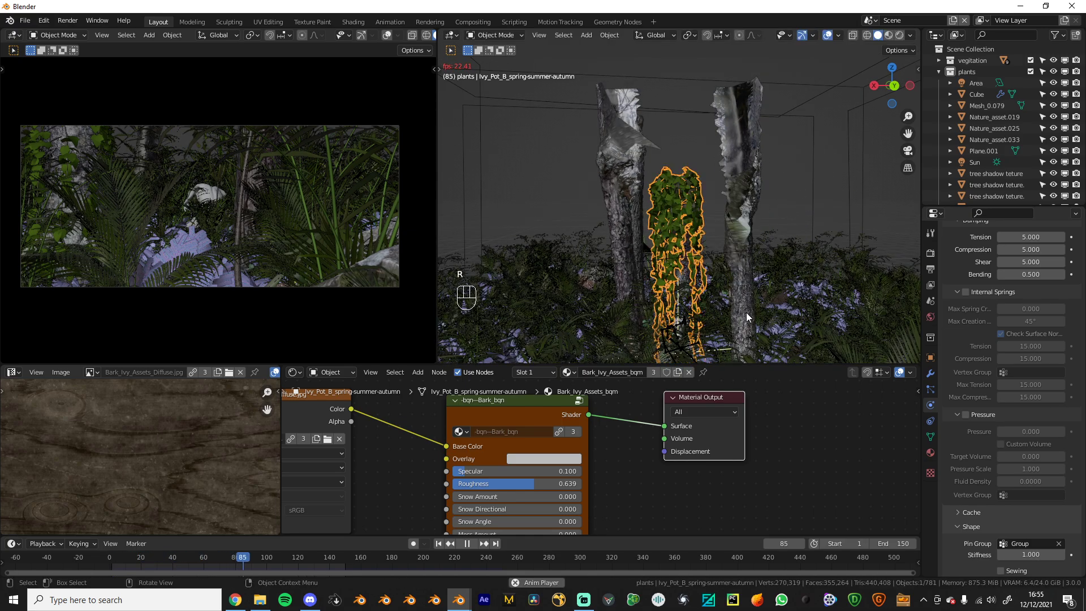
key(space)
Move and rotate the ivy to fit it against the tree trunk
middle_drag(746, 312, 744, 221)
key(g)
click(720, 296)
key(g)
click(701, 243)
key(g)
click(694, 231)
key(r)
click(737, 219)
key(r)
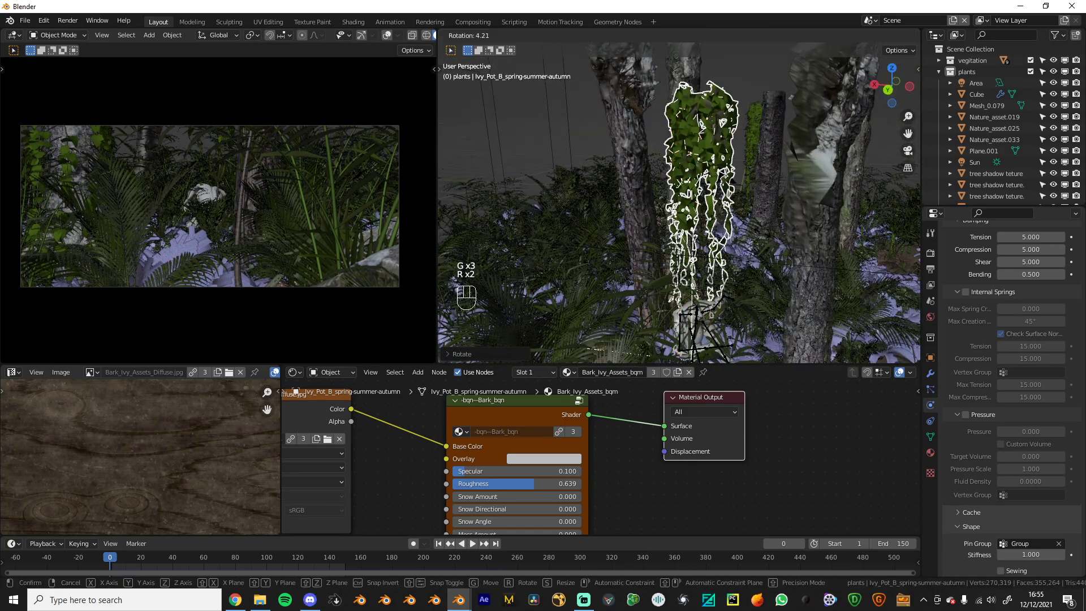
click(748, 131)
Set the ivy's origin to the 3D cursor near its upper end
key(Tab)
key(Tab)
right_click(755, 119)
mouse_move(699, 160)
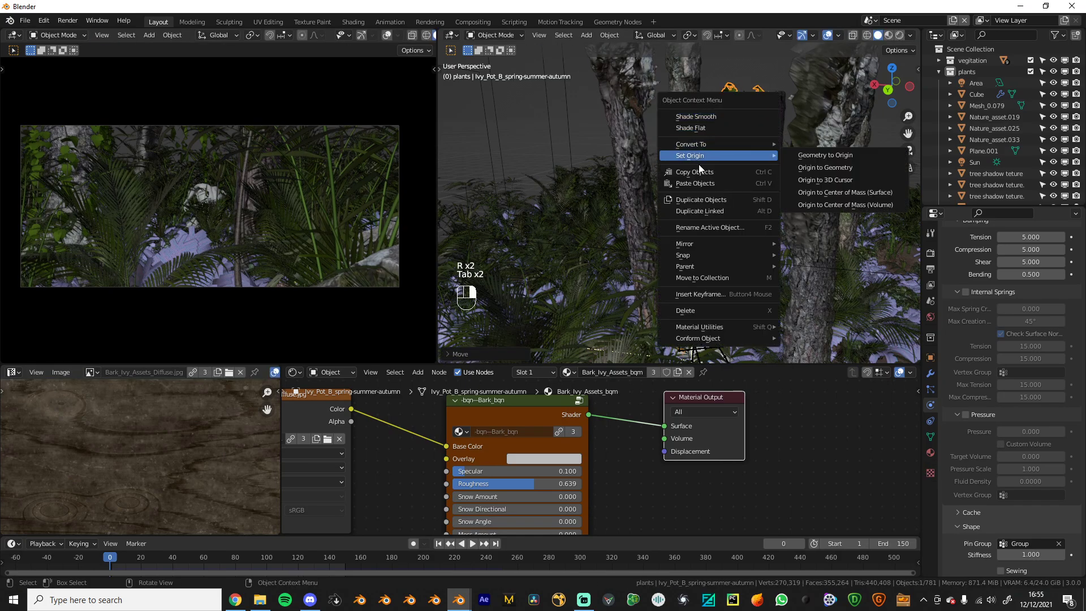
click(832, 179)
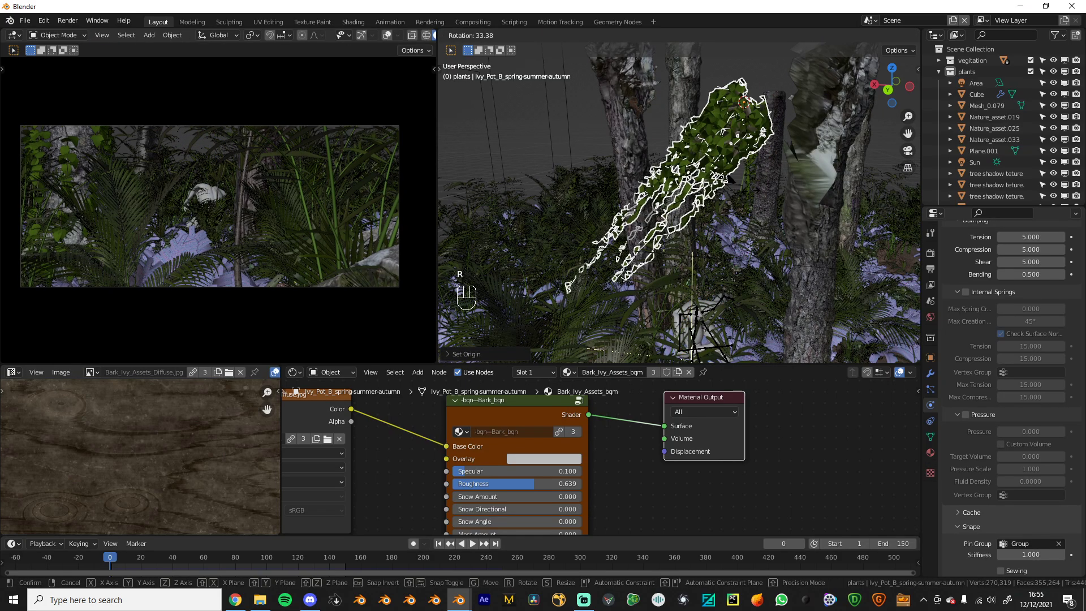
Reposition the ivy on the trunk and play the cloth simulation to test its movement
key(g)
click(736, 130)
key(space)
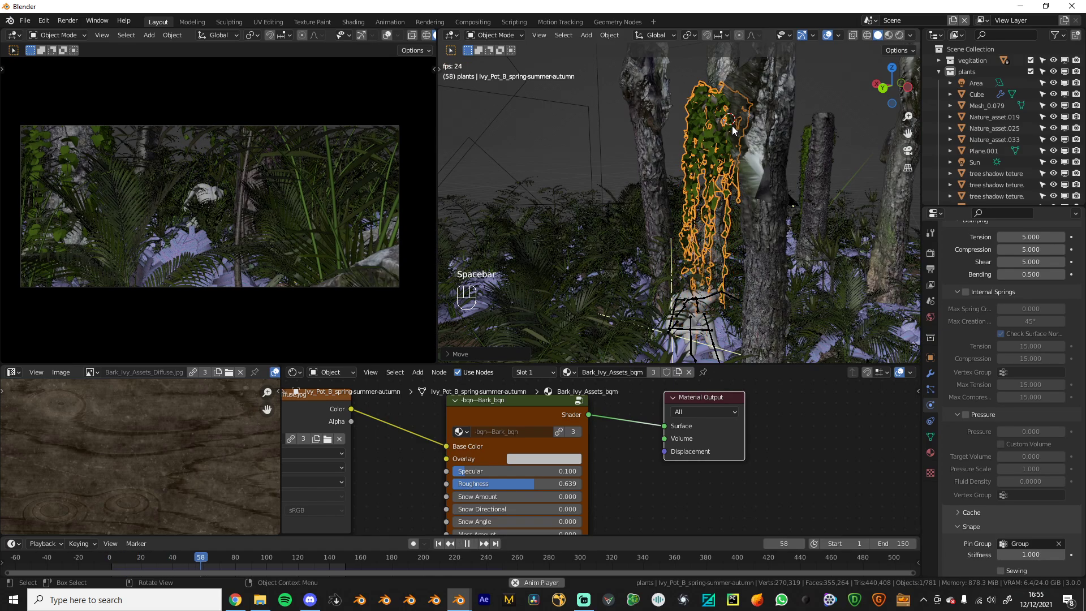
scroll(701, 192, down, 3)
key(space)
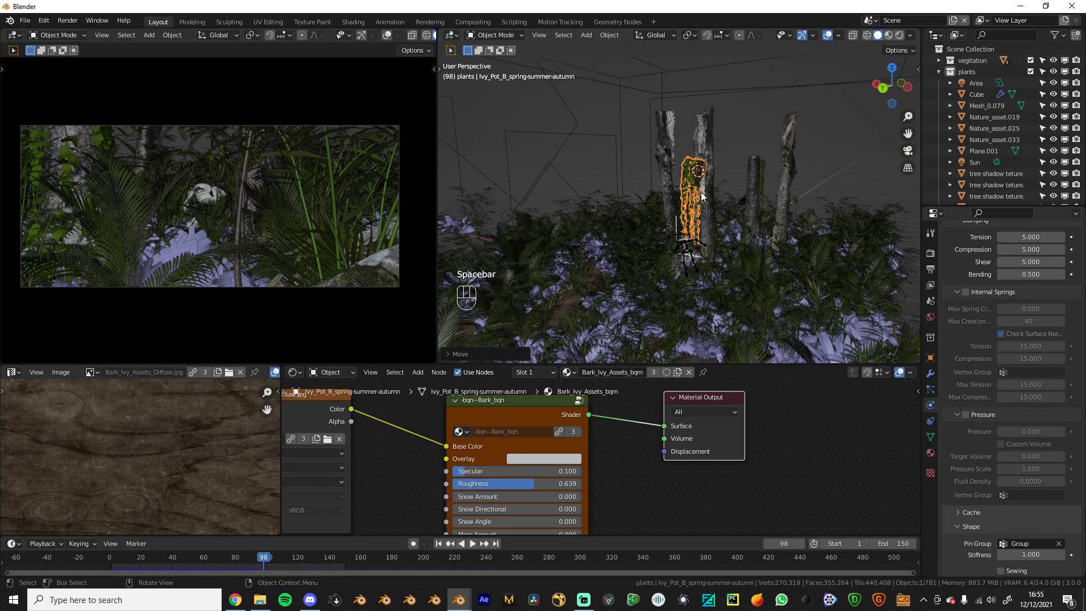
Select the plant-covered ground plane, play the animation briefly, and set the timeline to frame 81
click(640, 257)
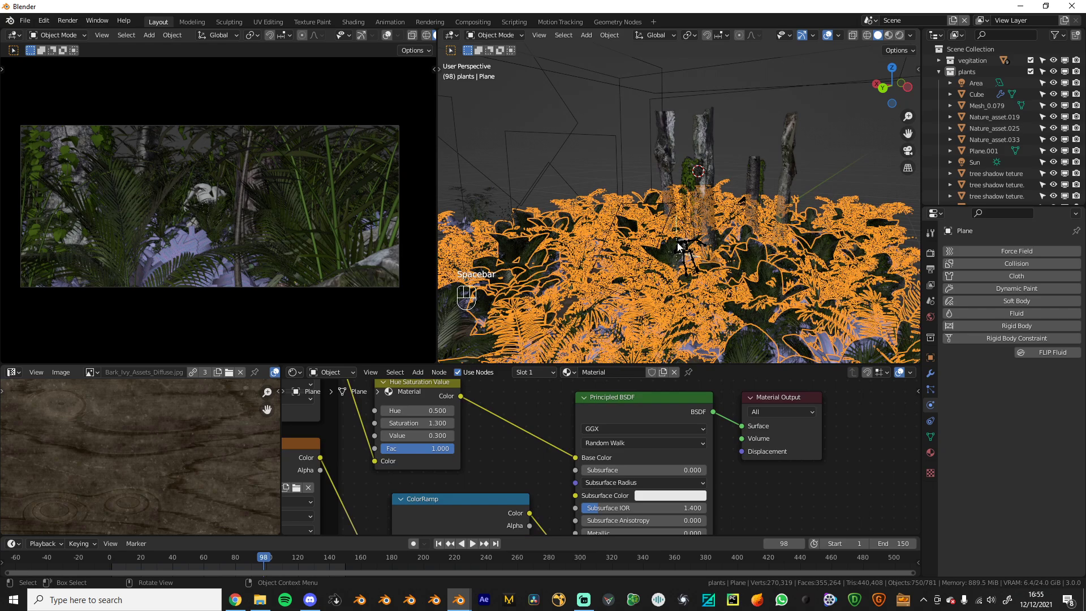
click(850, 462)
scroll(729, 266, down, 2)
key(space)
key(space)
drag(259, 565, 236, 565)
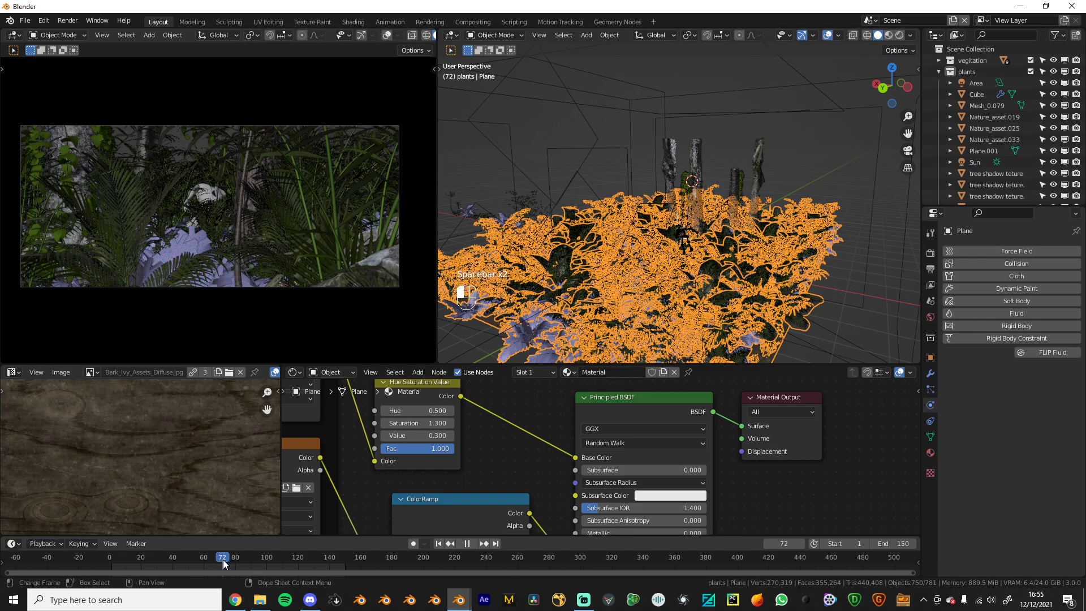
Render frame 81 as an image, inspect it, and compare it with the frame 90 render in the other Blender window
click(68, 20)
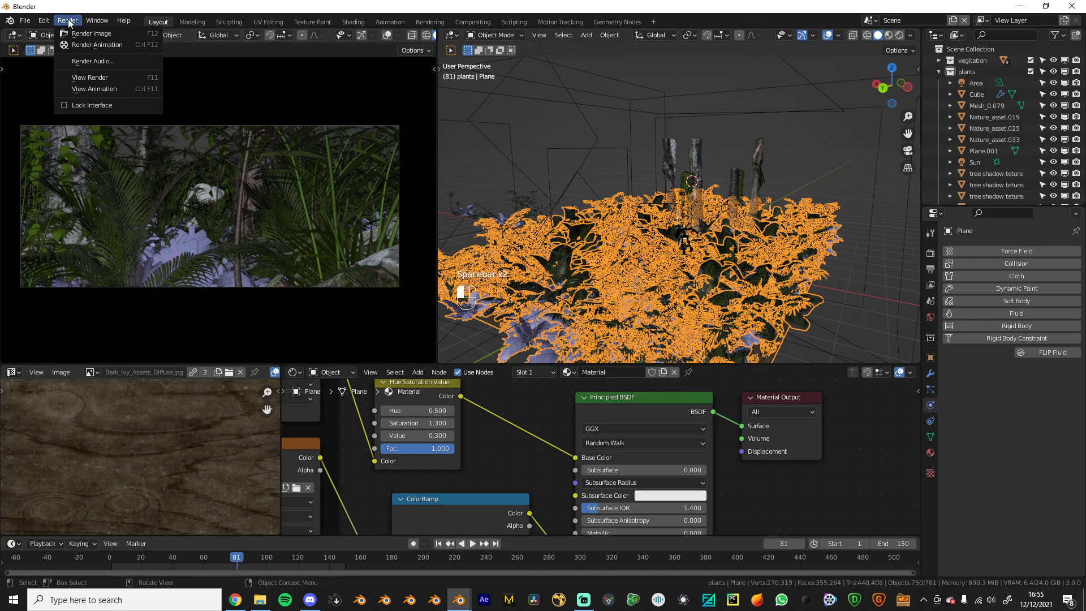
click(90, 30)
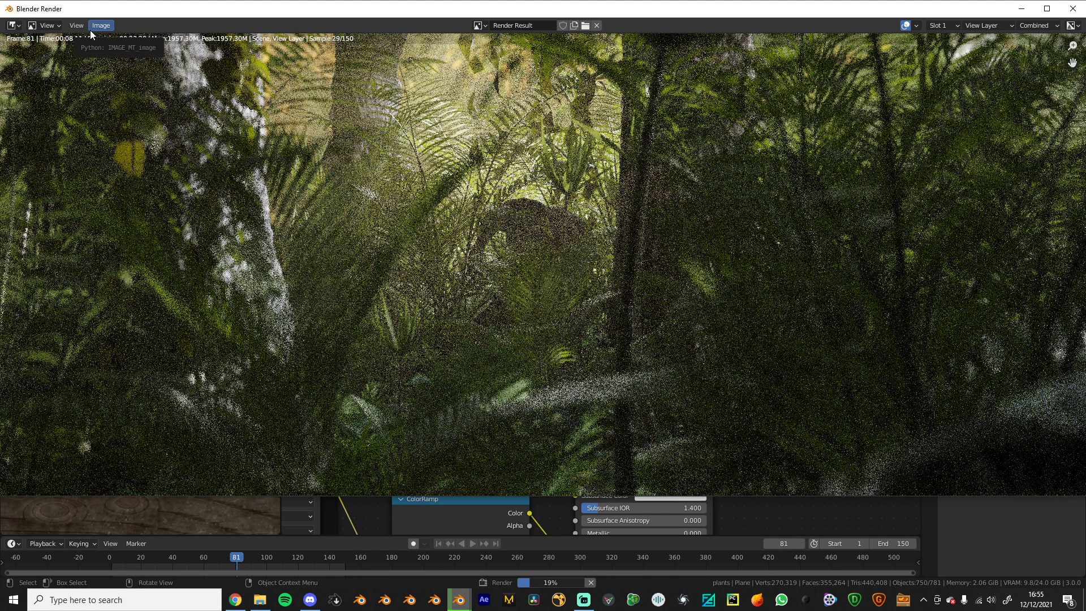
scroll(262, 190, down, 2)
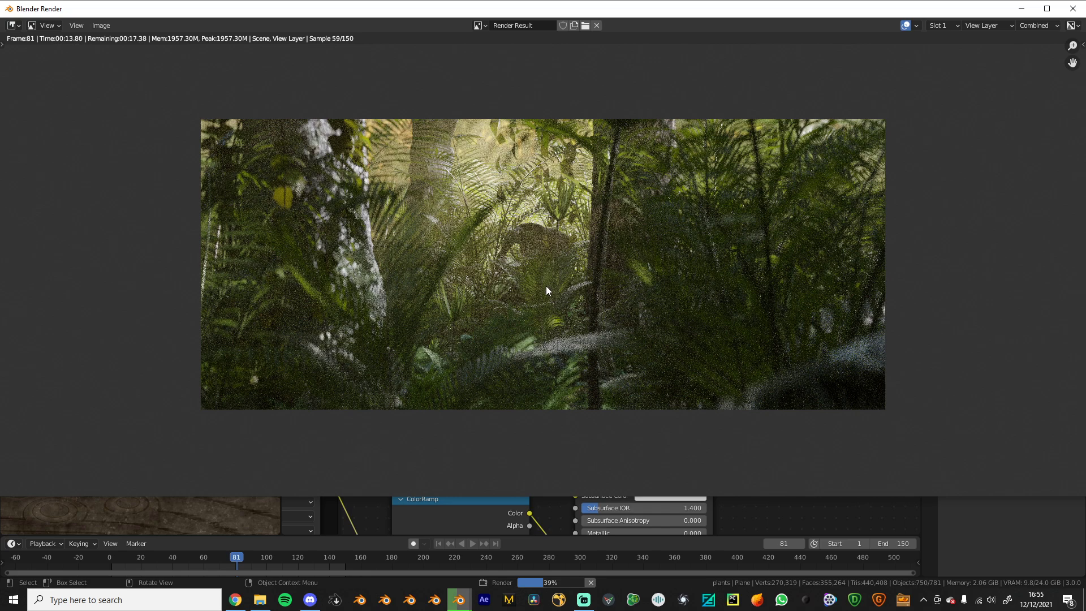
scroll(538, 282, up, 1)
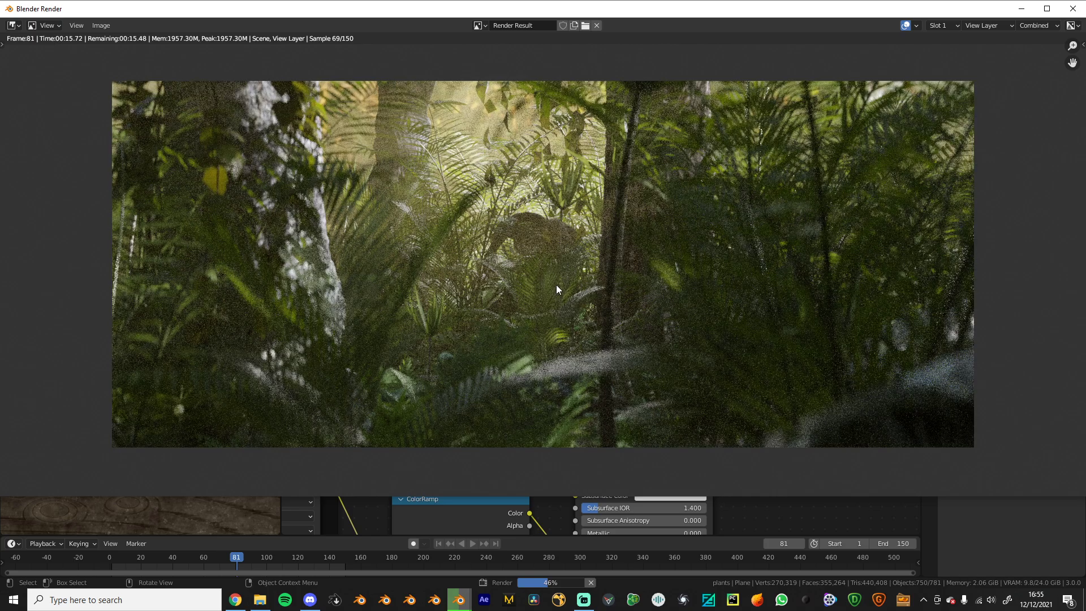
scroll(556, 284, up, 1)
scroll(609, 288, down, 1)
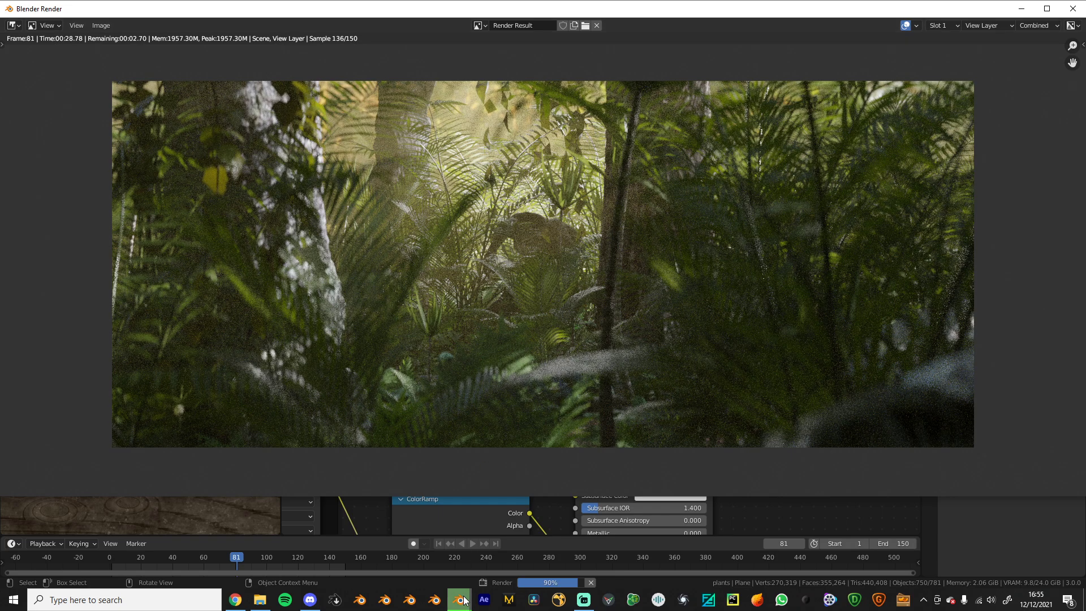
mouse_move(460, 599)
click(381, 562)
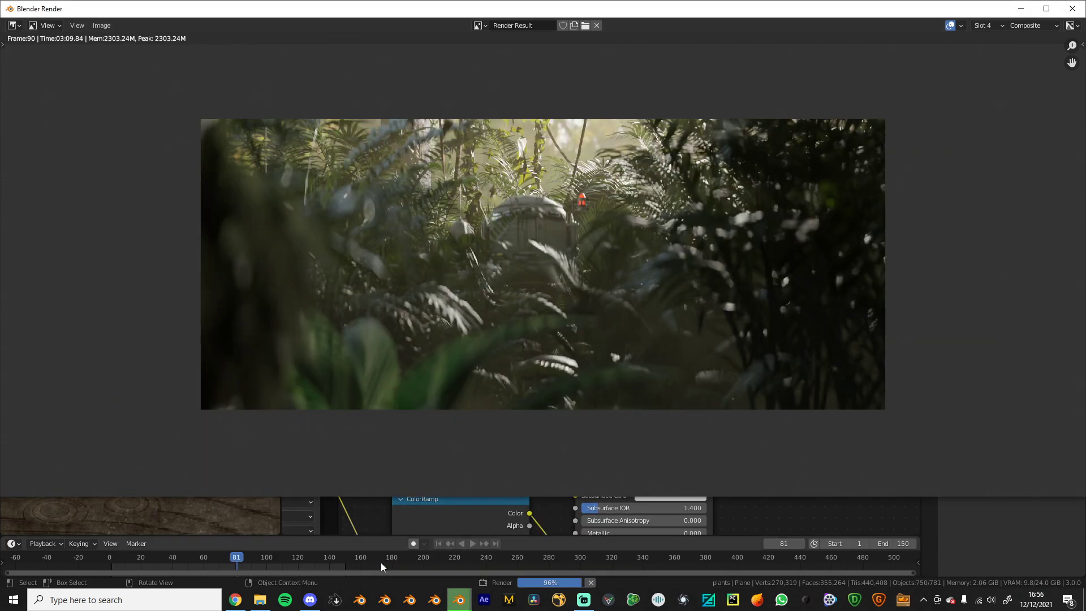
Review the frame 81 render again and switch to the Compositing workspace
click(459, 600)
click(606, 566)
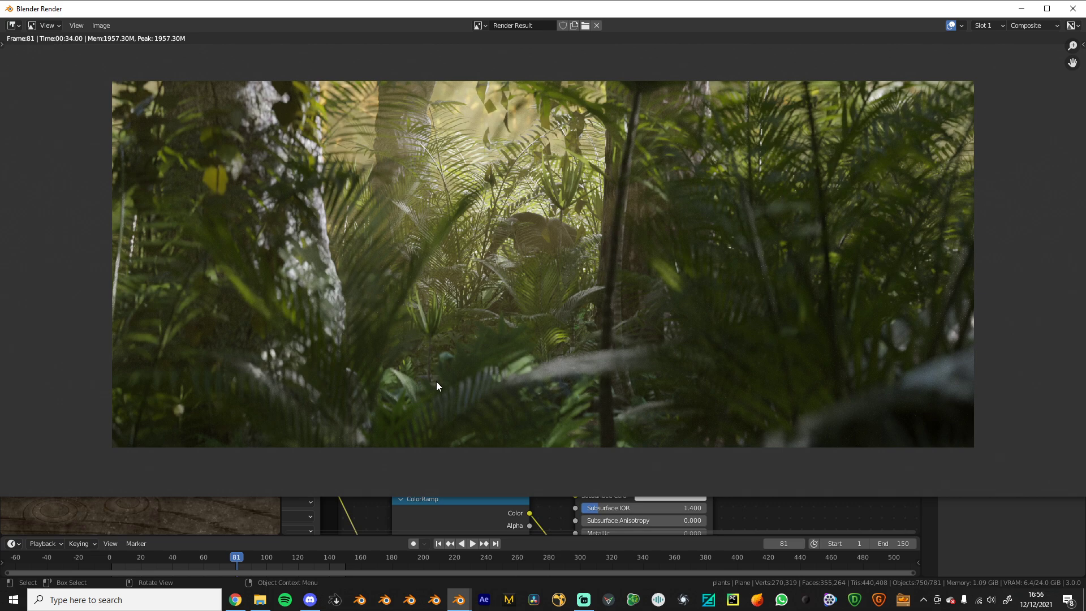
click(788, 514)
click(484, 25)
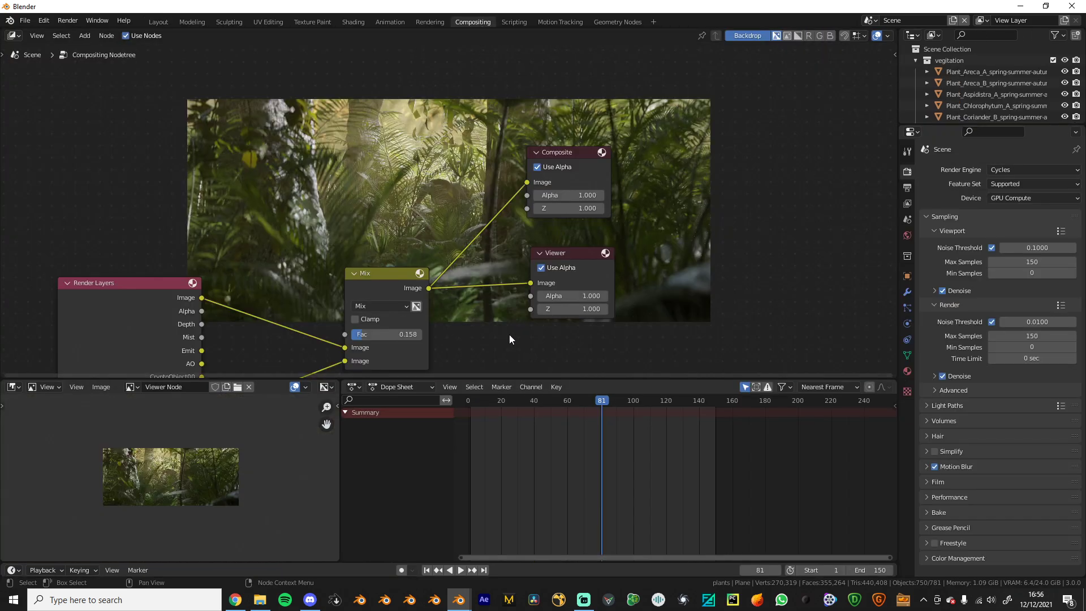
Delete the Mix node and connect the Render Layers image directly to the Composite and Viewer nodes
scroll(509, 334, up, 1)
middle_drag(510, 334, 609, 302)
click(502, 239)
key(x)
drag(277, 263, 566, 187)
drag(635, 139, 633, 140)
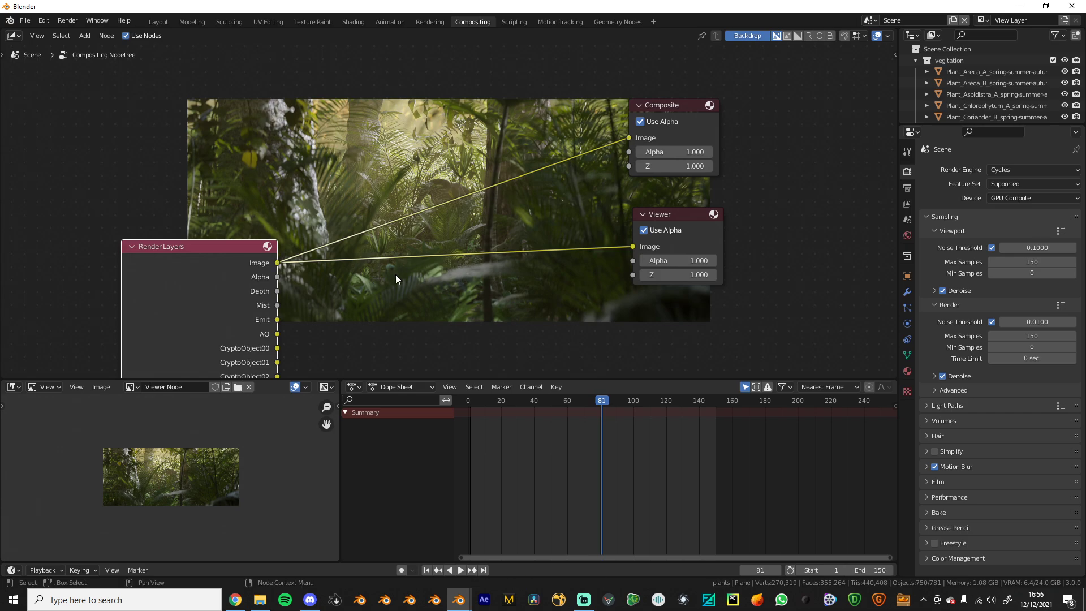
Add an RGB Curves node on the link between the Render Layers image and the Viewer
click(395, 274)
scroll(162, 467, up, 4)
scroll(162, 467, down, 1)
scroll(517, 355, up, 3)
key(shift+a)
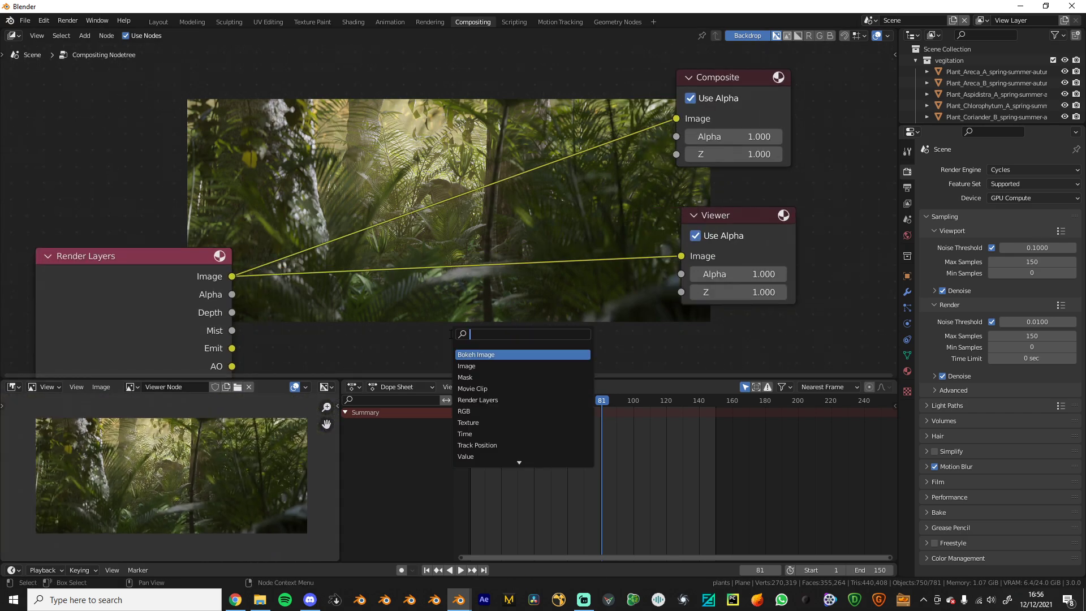
text(cur)
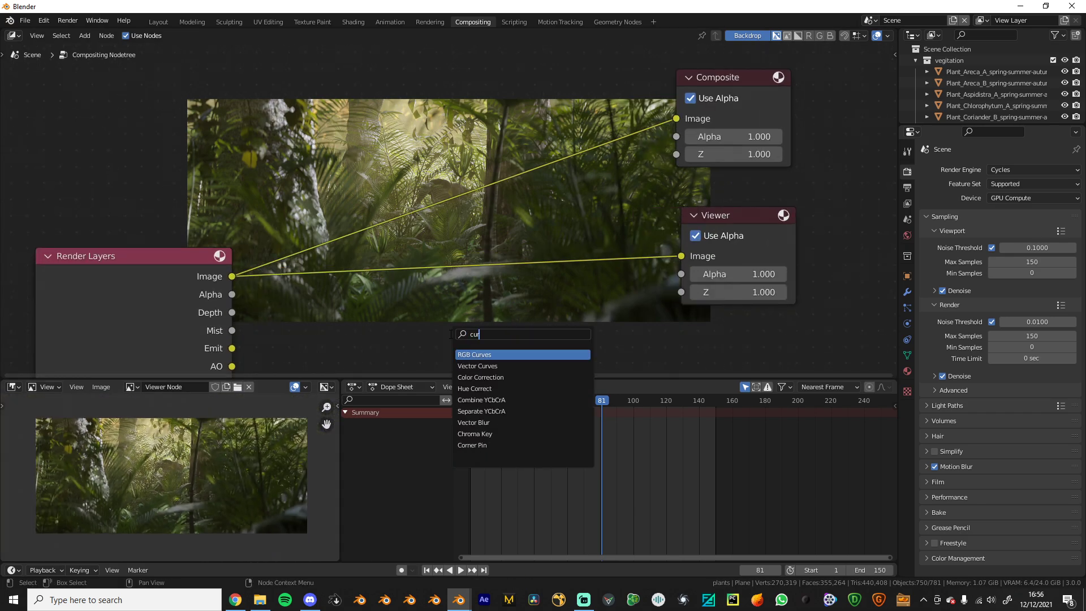
text(v)
key(Return)
click(422, 252)
scroll(463, 317, up, 2)
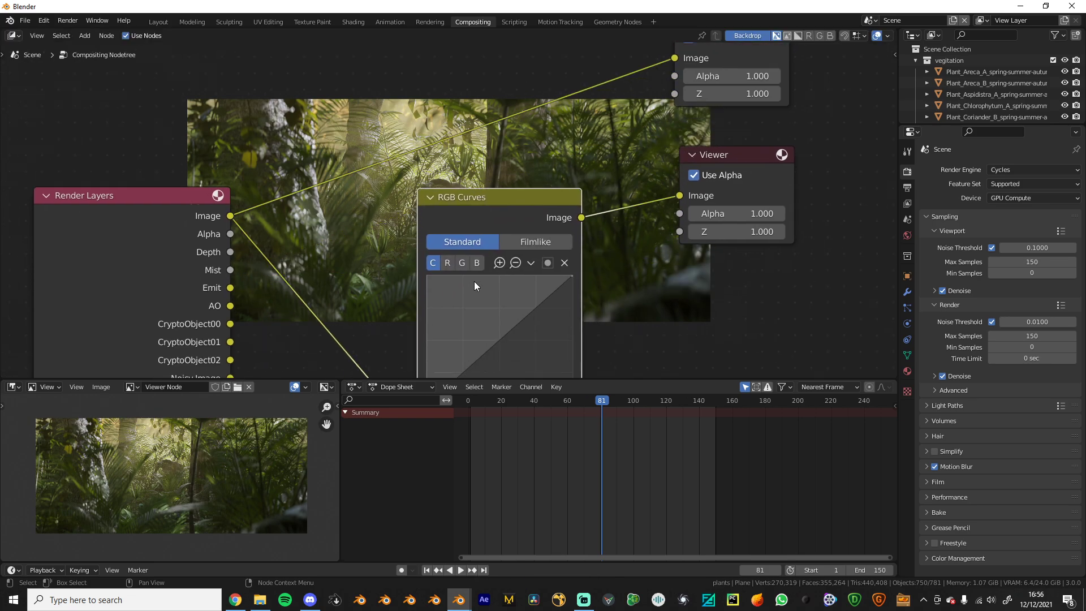
Add an upper and a lower point to the green channel's curve, placing the lower one at X 0.30, Y 0.26875
scroll(219, 462, up, 3)
click(468, 249)
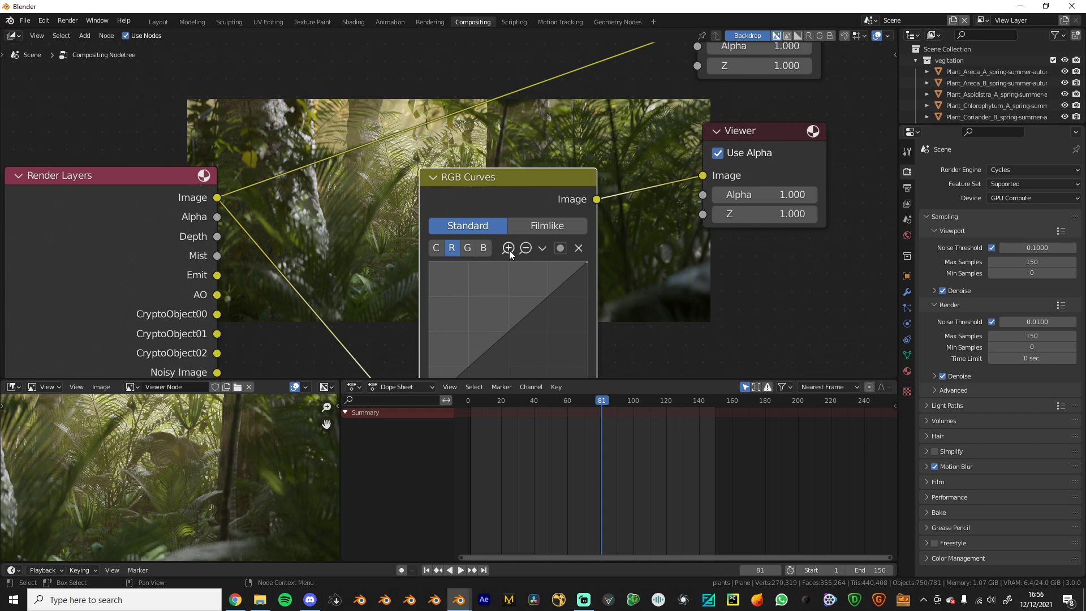
click(483, 249)
drag(531, 302, 544, 301)
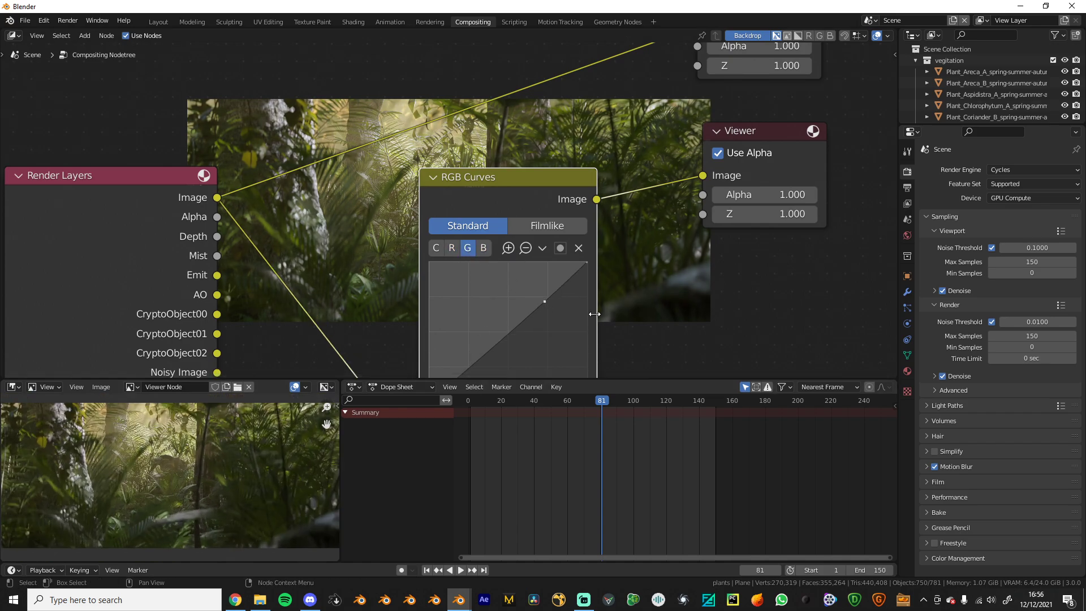
scroll(573, 272, up, 1)
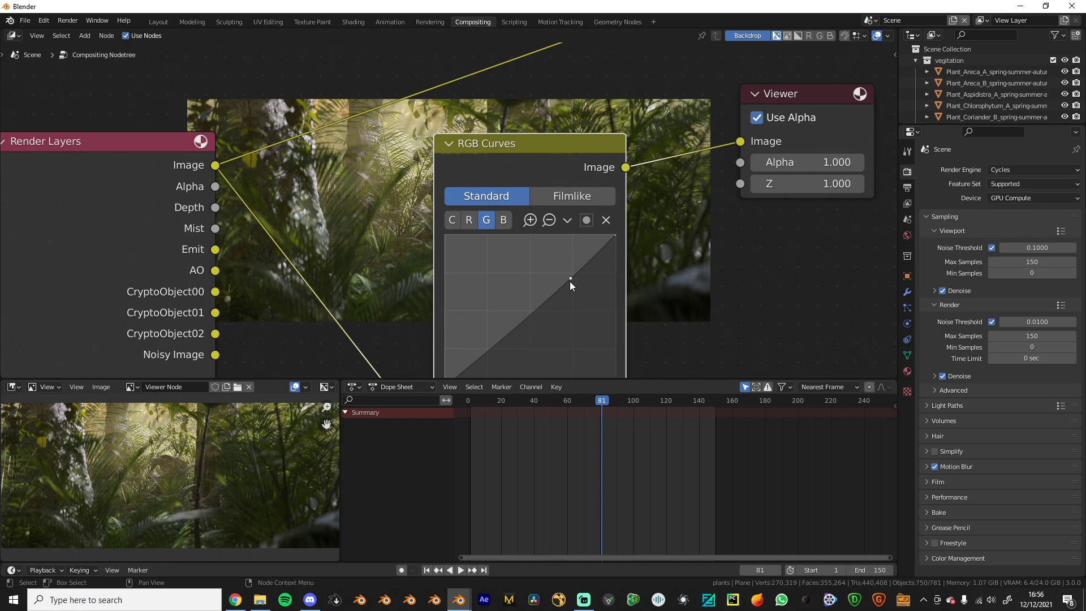
drag(518, 336, 497, 338)
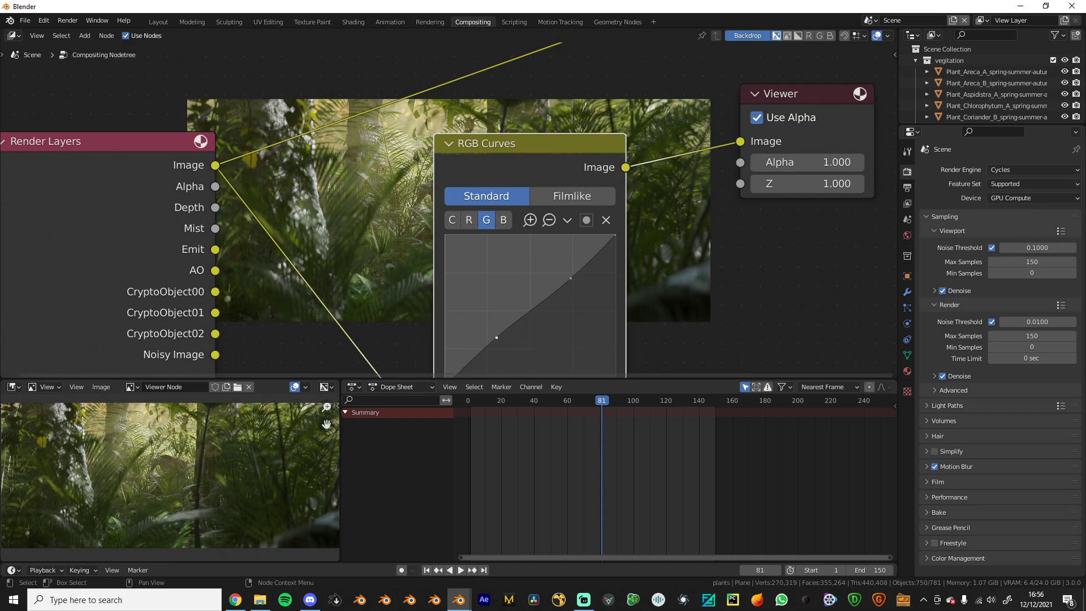
mouse_move(571, 278)
mouse_down()
mouse_move(580, 293)
mouse_move(574, 285)
mouse_up()
drag(497, 341, 499, 348)
middle_drag(499, 348, 498, 327)
drag(498, 327, 494, 321)
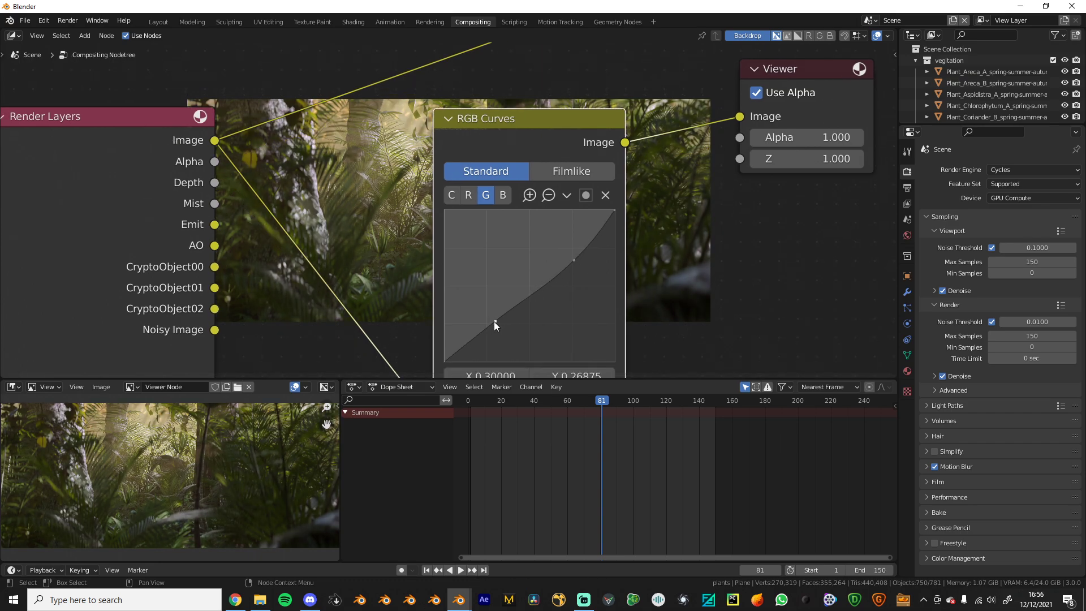
Rework both points of the green curve, ending with the upper one at X 0.70556, Y 0.66250 and the Standard tone
click(553, 173)
drag(574, 260, 558, 242)
mouse_move(496, 320)
mouse_down()
mouse_move(501, 328)
mouse_move(477, 300)
mouse_move(484, 310)
mouse_up()
drag(558, 242, 573, 268)
drag(486, 310, 494, 321)
drag(571, 268, 564, 261)
click(500, 169)
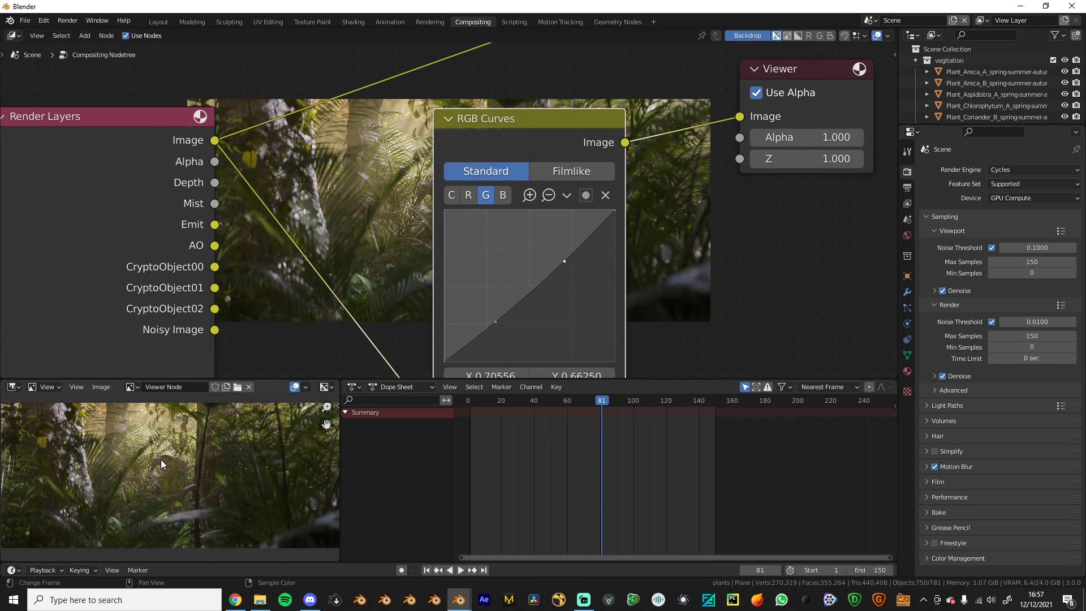
Shape the combined channel's curve into a gentle S, with the upper point at X 0.66111, Y 0.75625
click(467, 195)
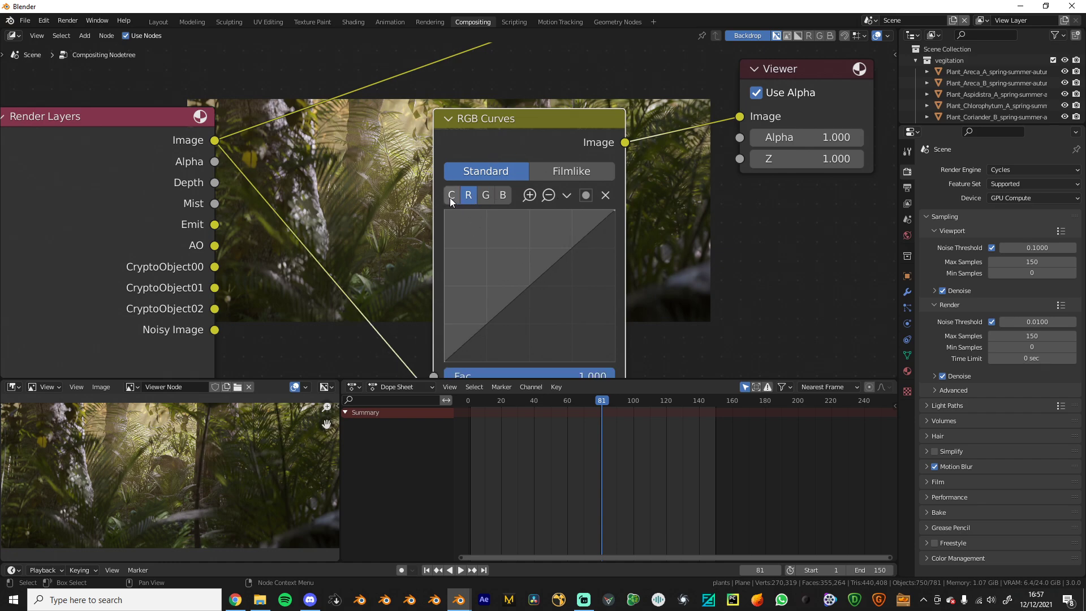
drag(562, 259, 562, 251)
drag(508, 306, 474, 342)
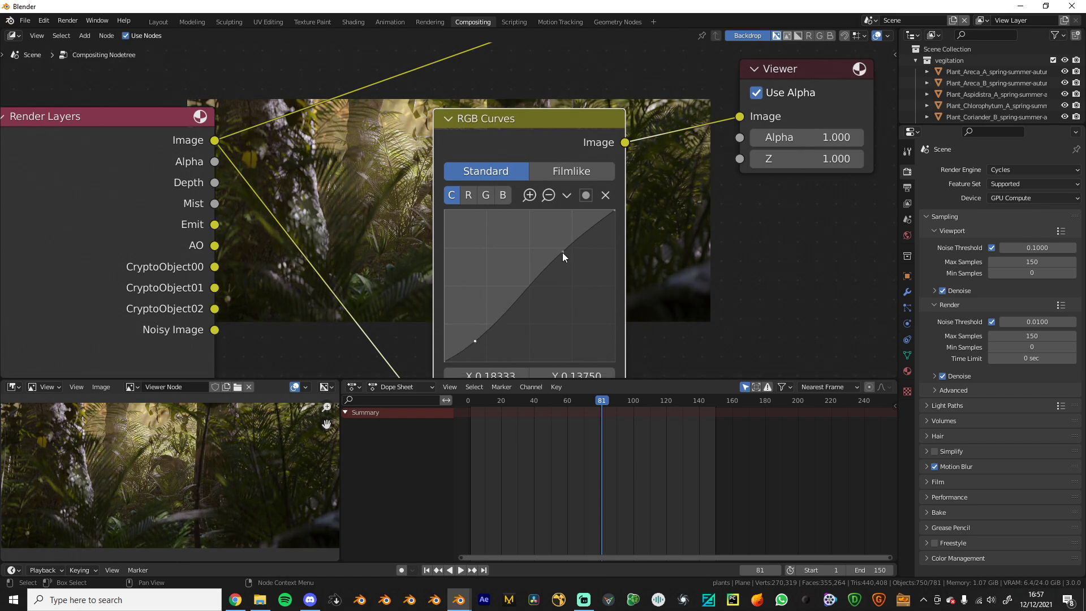
drag(562, 253, 555, 244)
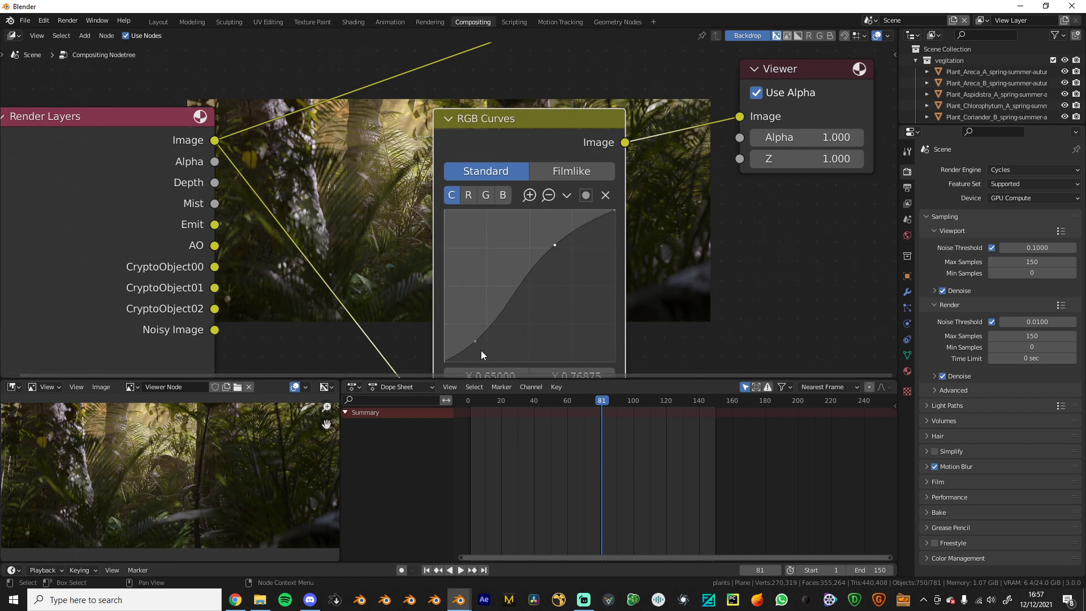
drag(474, 340, 472, 337)
drag(555, 245, 557, 248)
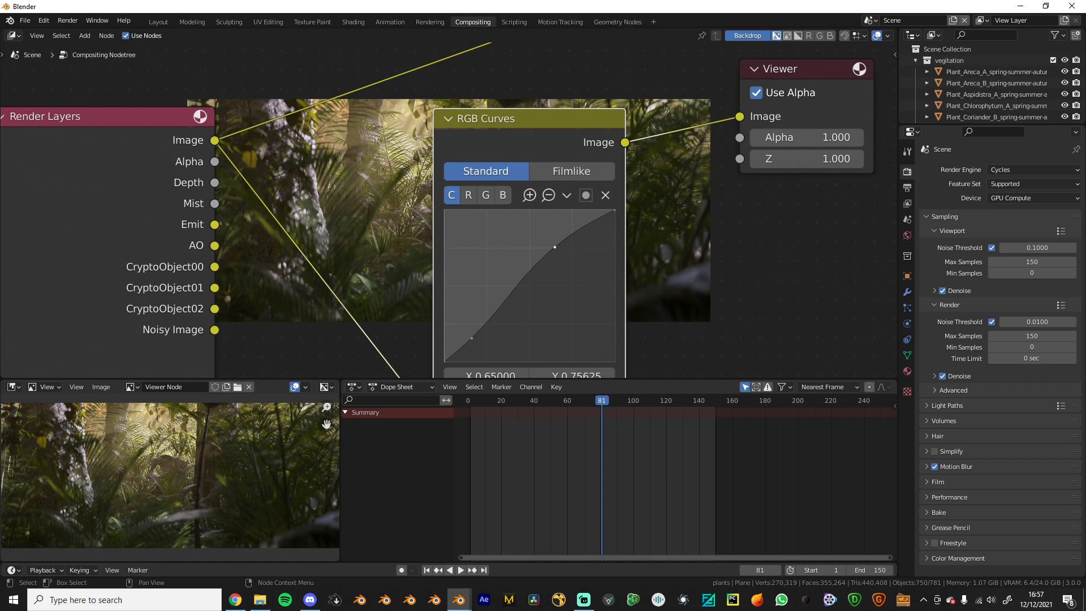
Move the RGB Curves node aside and insert a Glare node between it and Render Layers
drag(503, 121, 629, 256)
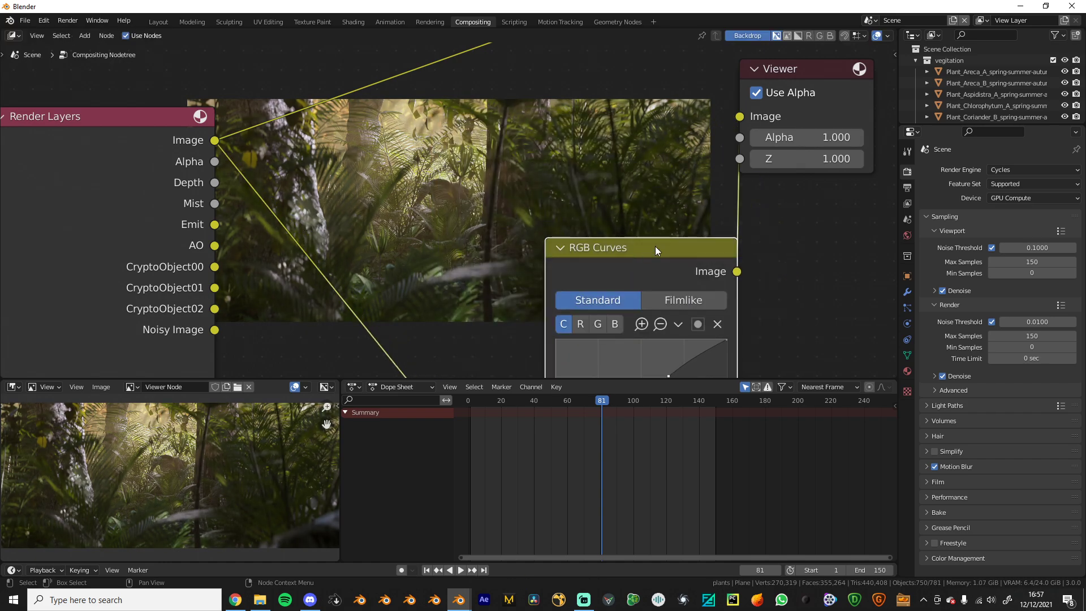
scroll(655, 246, down, 1)
key(shift+a)
text(sgla)
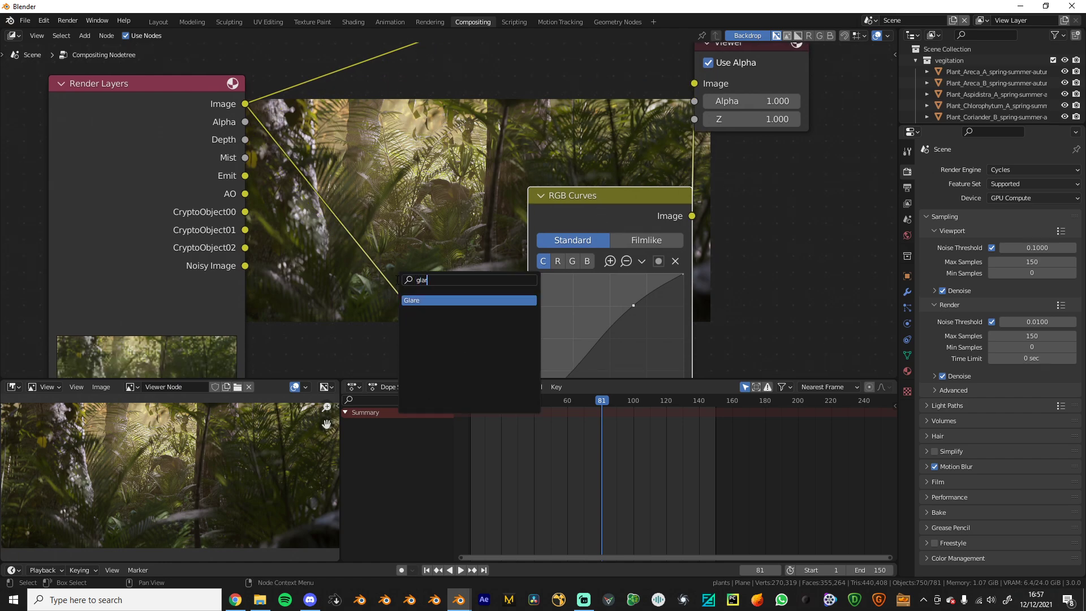
key(Return)
click(411, 273)
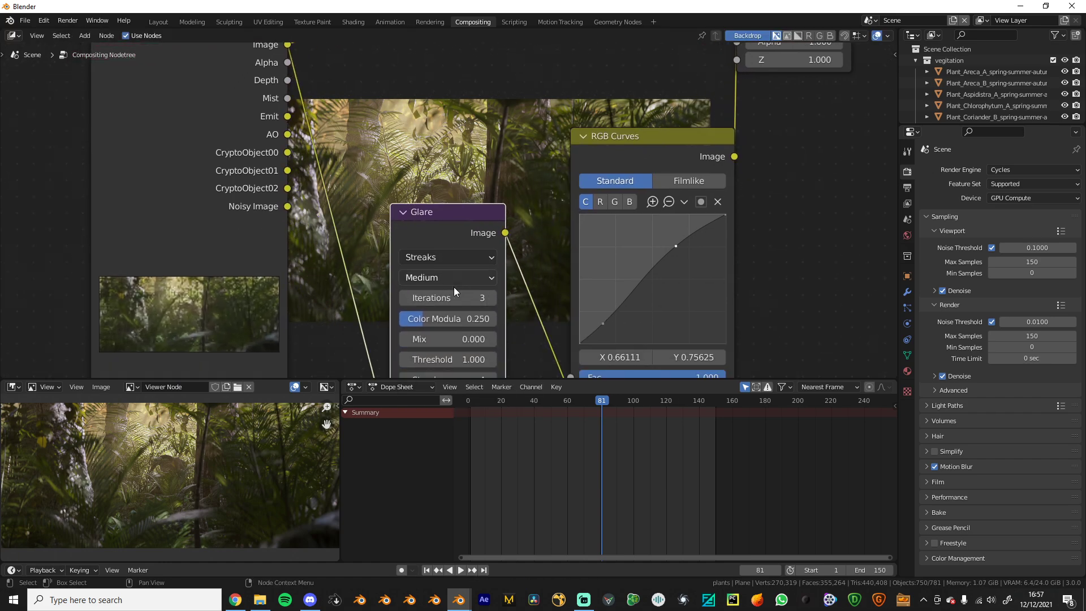
Set the Glare node to Fog Glow with a threshold of 0.4
scroll(453, 283, down, 2)
scroll(466, 367, up, 1)
middle_drag(465, 367, 553, 290)
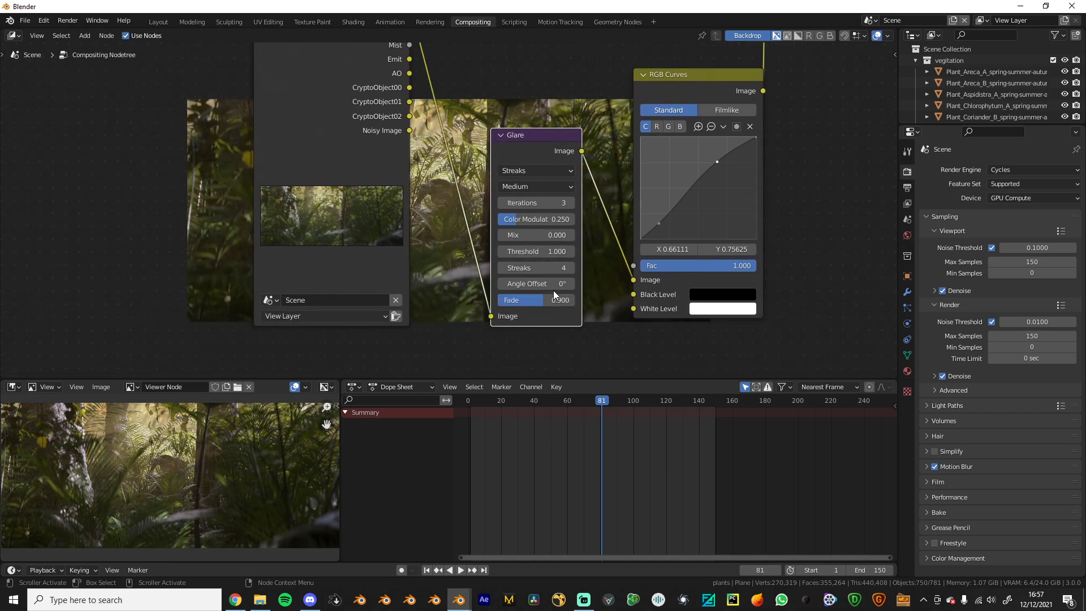
click(535, 171)
click(520, 213)
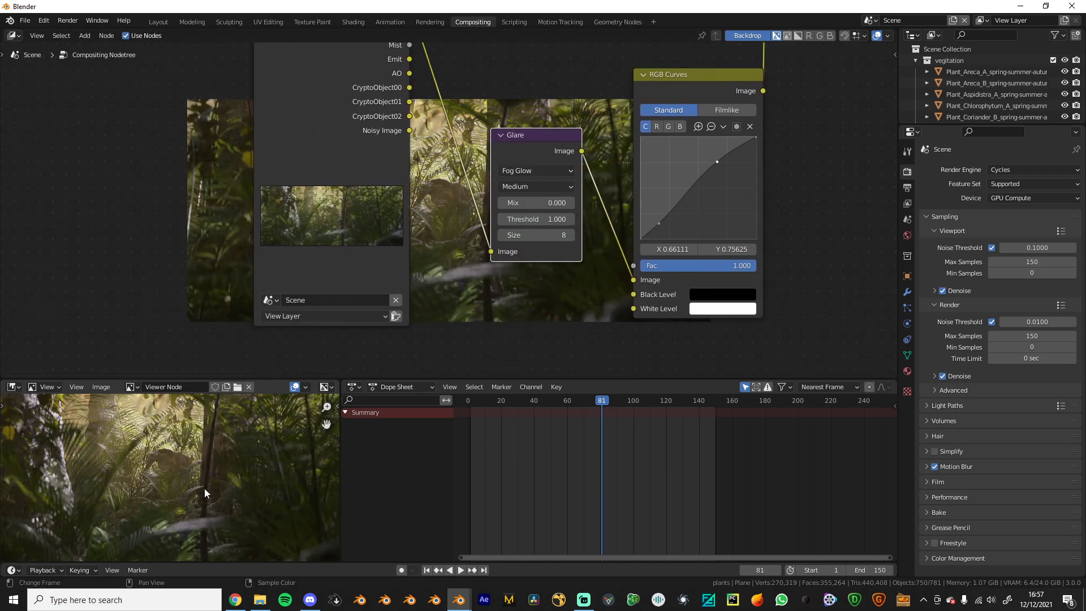
drag(537, 219, 504, 218)
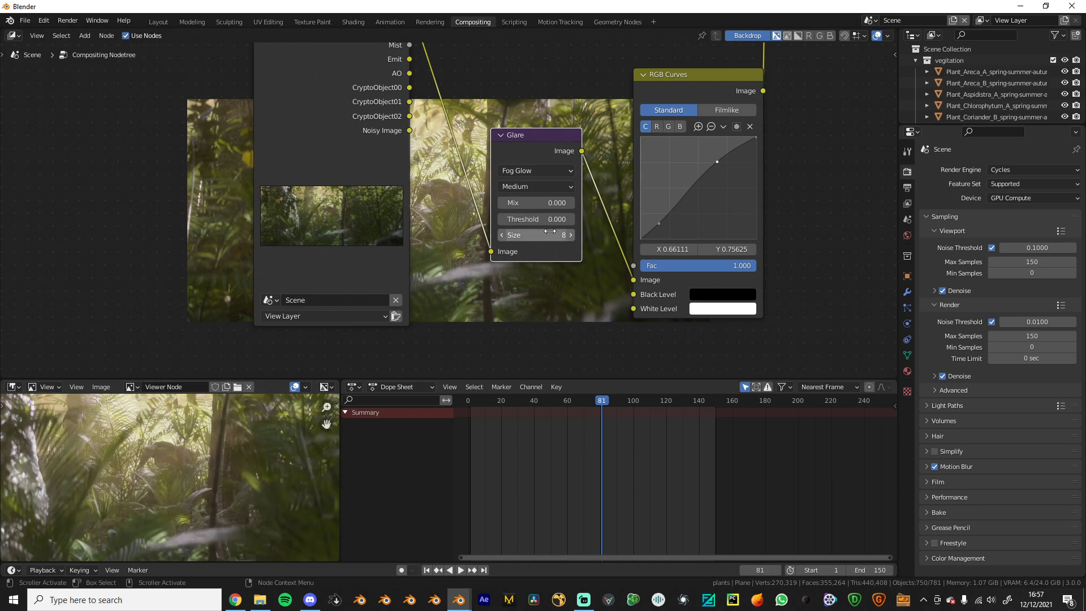
drag(537, 219, 557, 219)
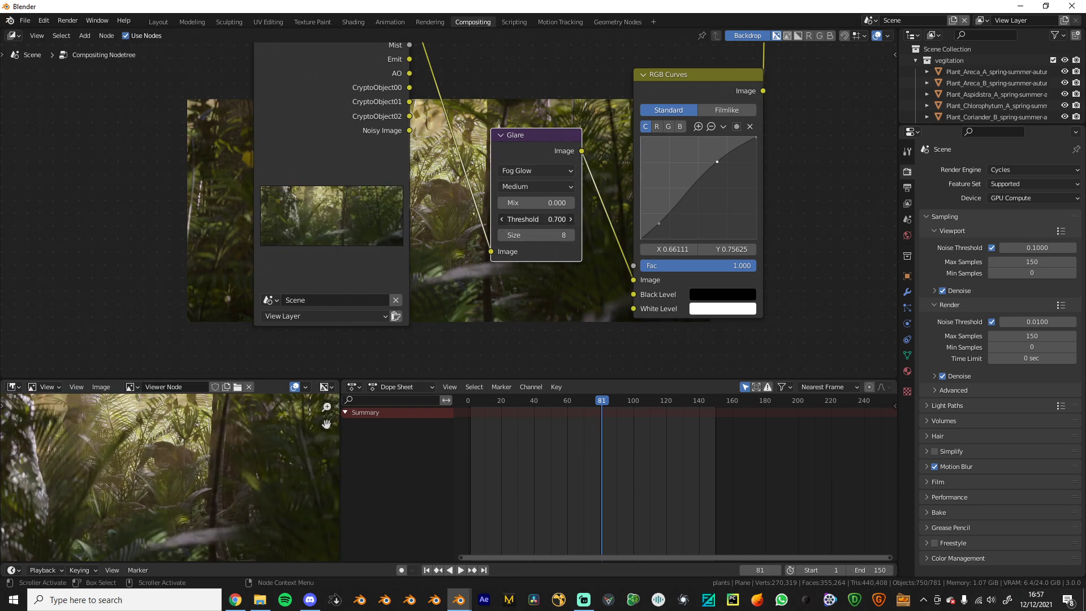
click(502, 220)
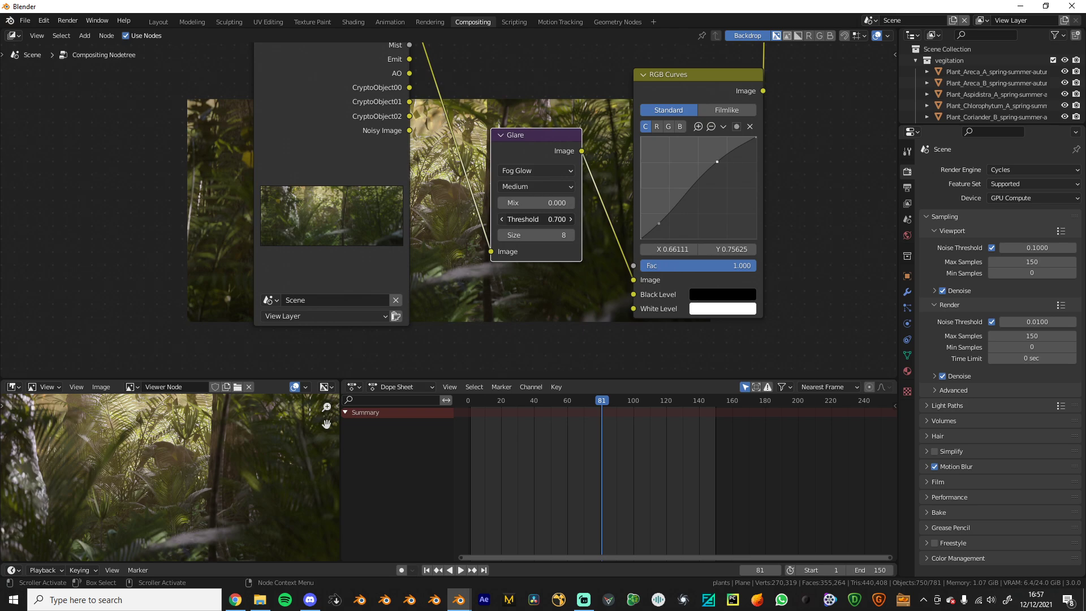
click(500, 220)
click(500, 219)
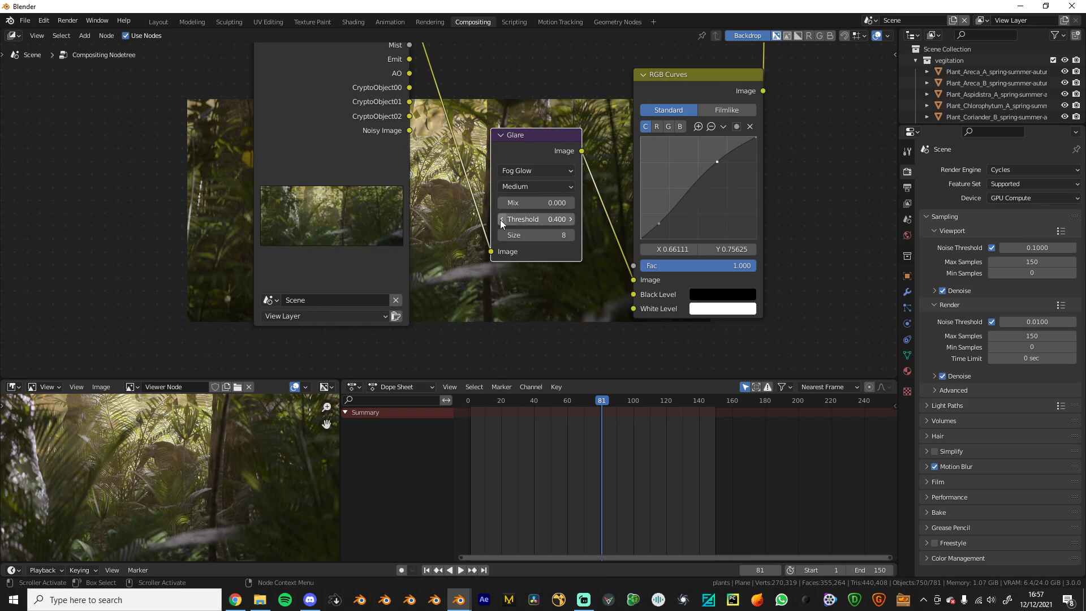
Try a duplicate Glare node set to Streaks ahead of the Fog Glow one, and remove it
key(shift+d)
click(500, 153)
click(501, 173)
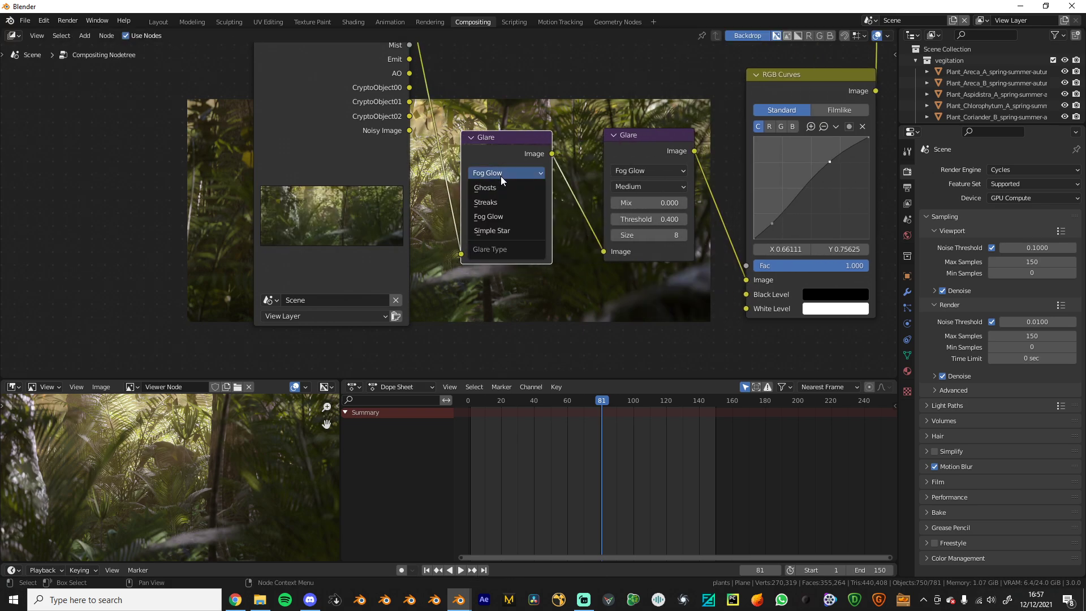
click(494, 203)
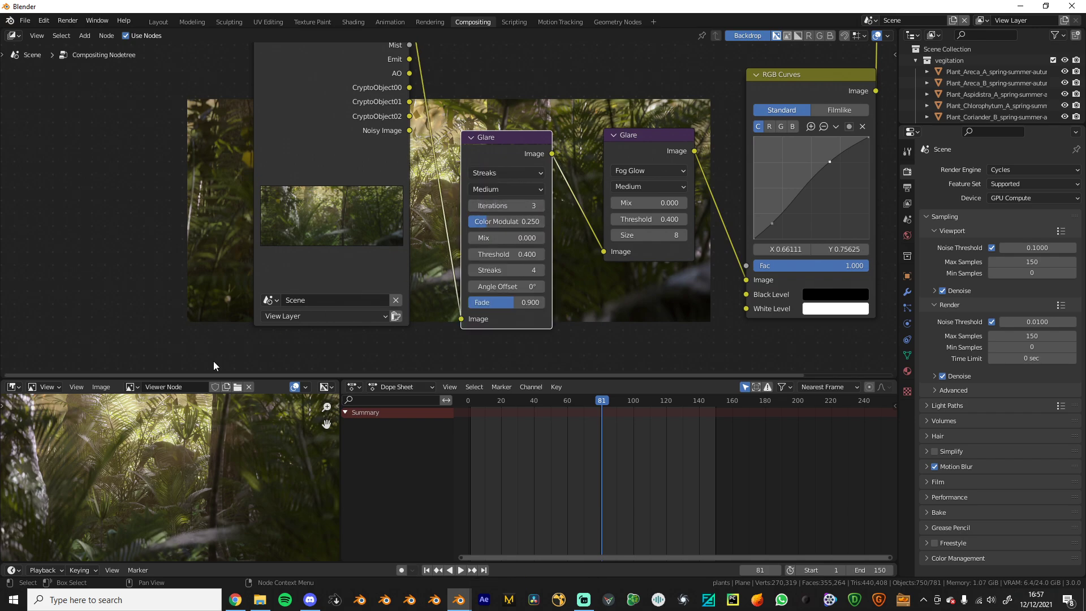
key(ctrl+x)
Spread out the node layout, moving Render Layers away from the others, Glare and RGB Curves lower, and Composite aside
scroll(505, 267, down, 2)
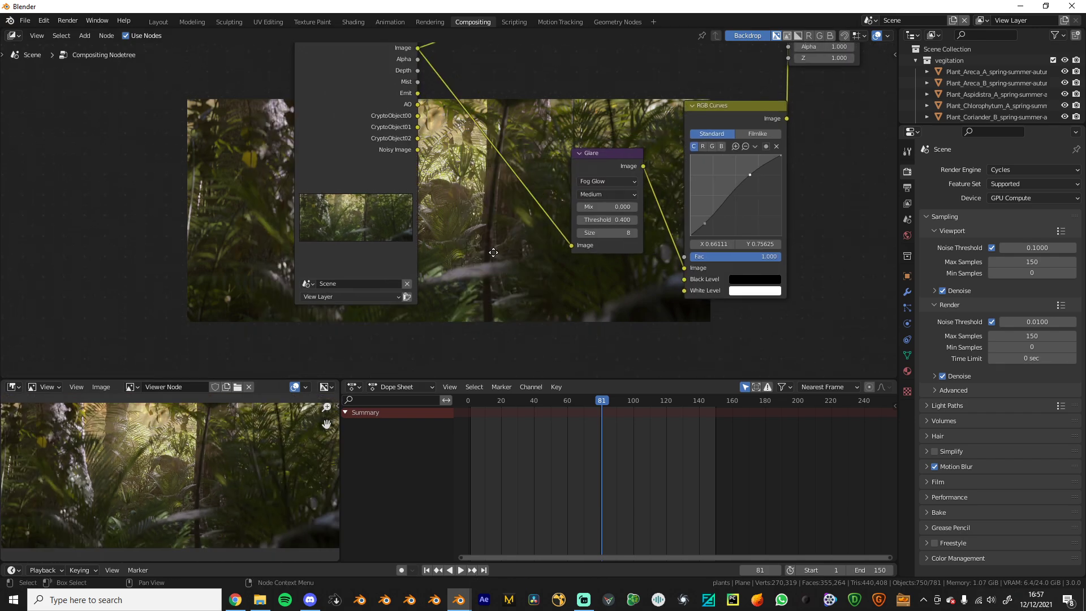
mouse_move(462, 214)
middle_down()
mouse_move(338, 288)
mouse_move(390, 300)
middle_up()
scroll(338, 288, up, 1)
drag(233, 156, 92, 230)
scroll(461, 217, down, 5)
middle_drag(479, 225, 514, 267)
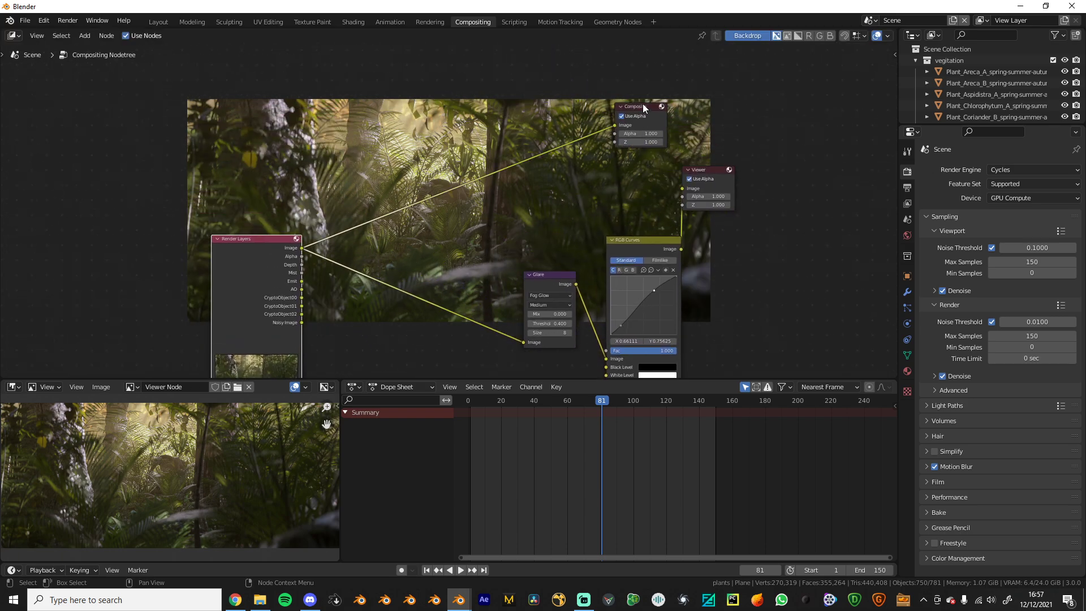
scroll(540, 332, up, 2)
drag(511, 273, 656, 331)
key(g)
click(588, 380)
click(480, 287)
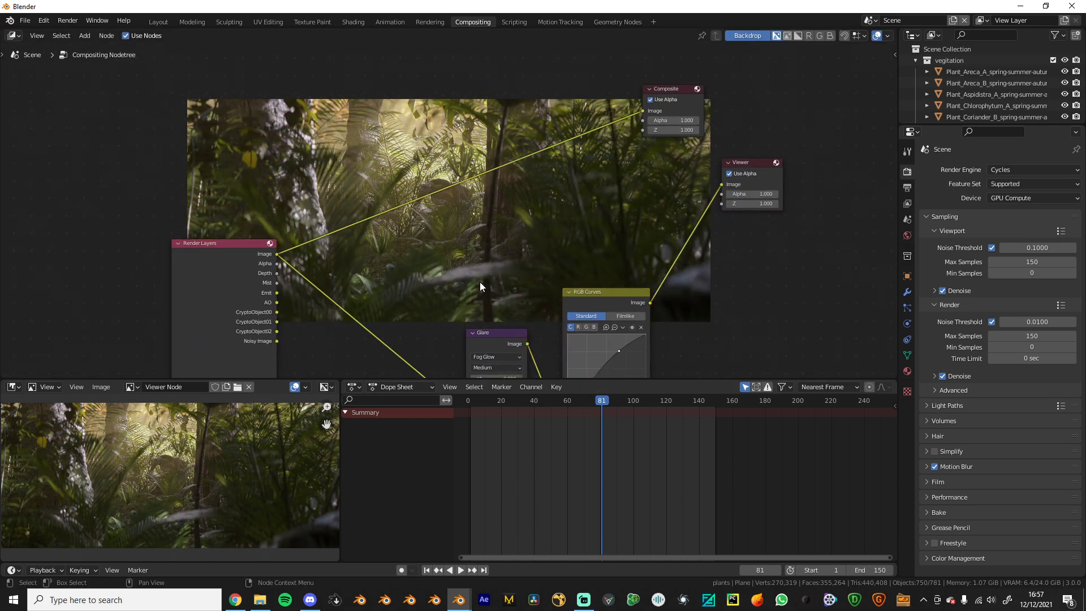
drag(671, 89, 584, 81)
scroll(362, 267, up, 1)
middle_drag(392, 258, 473, 229)
key(shift+a)
key(s)
key(Escape)
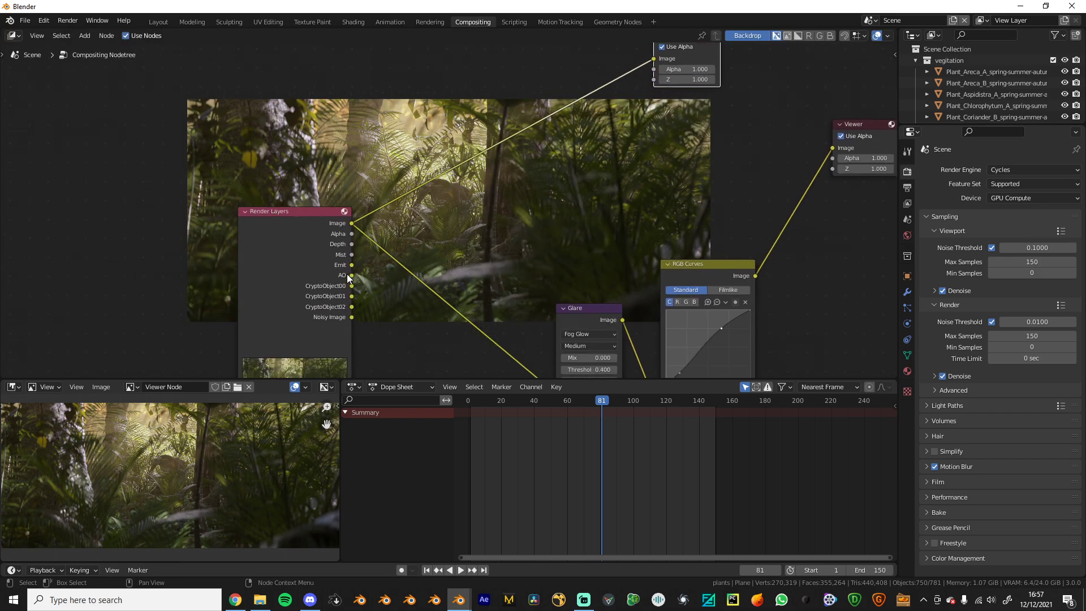
Send the Render Layers' Mist pass to the Viewer and insert a Denoise node on that link
ctrl+shift+click(298, 259)
ctrl+shift+click(297, 259)
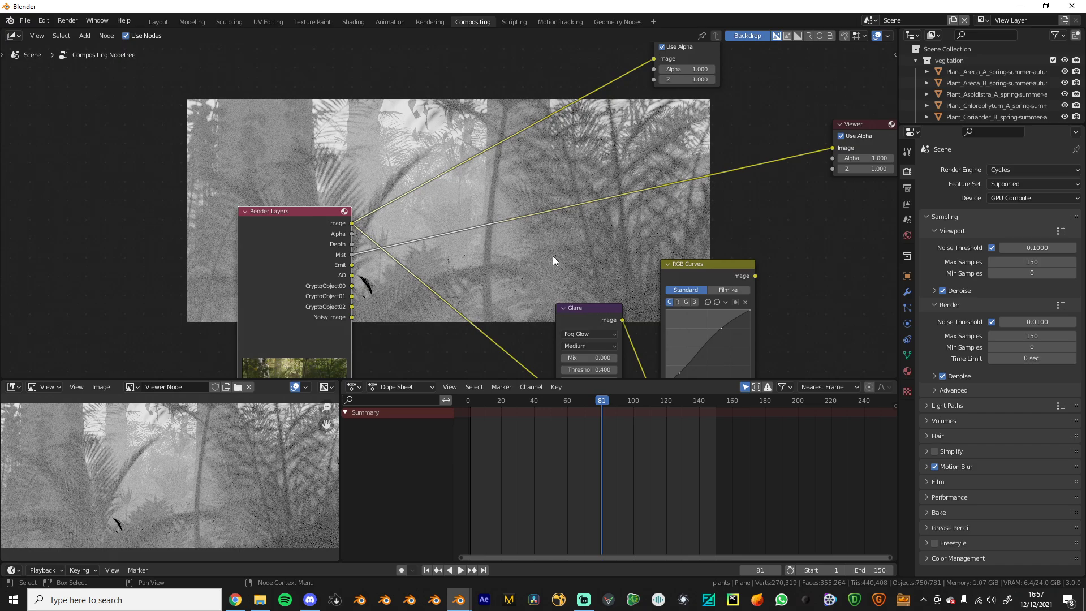
middle_drag(552, 256, 518, 286)
key(shift+a)
text(denoi)
key(Return)
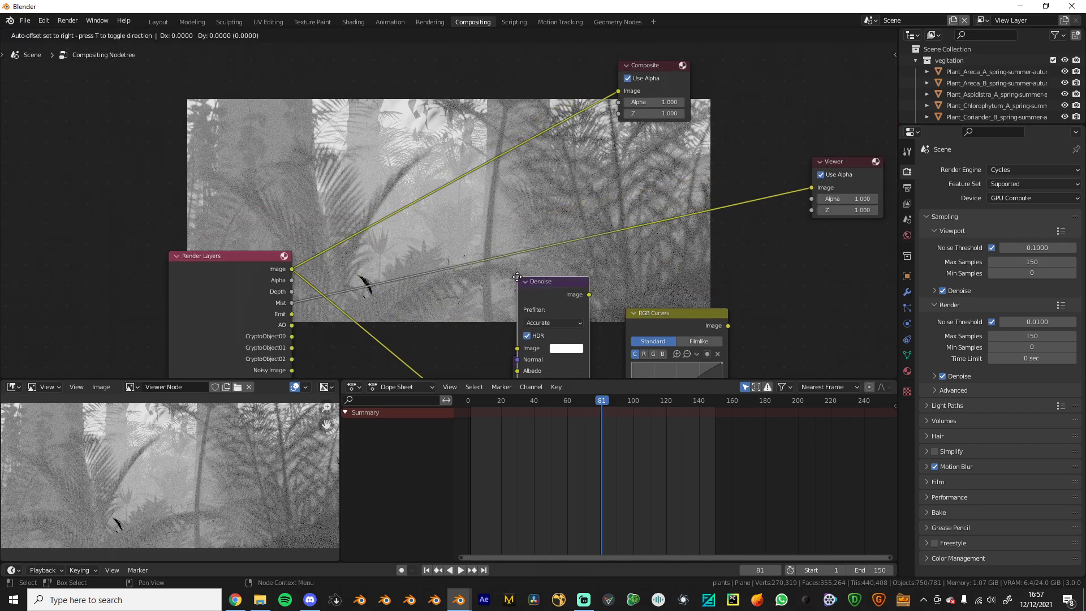
click(442, 243)
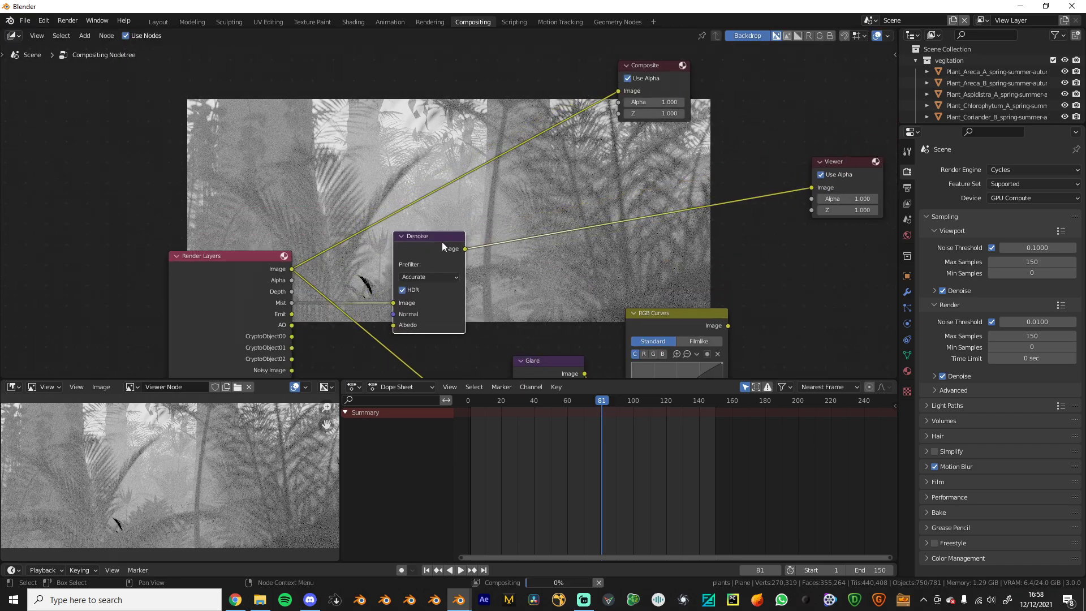
scroll(552, 256, down, 1)
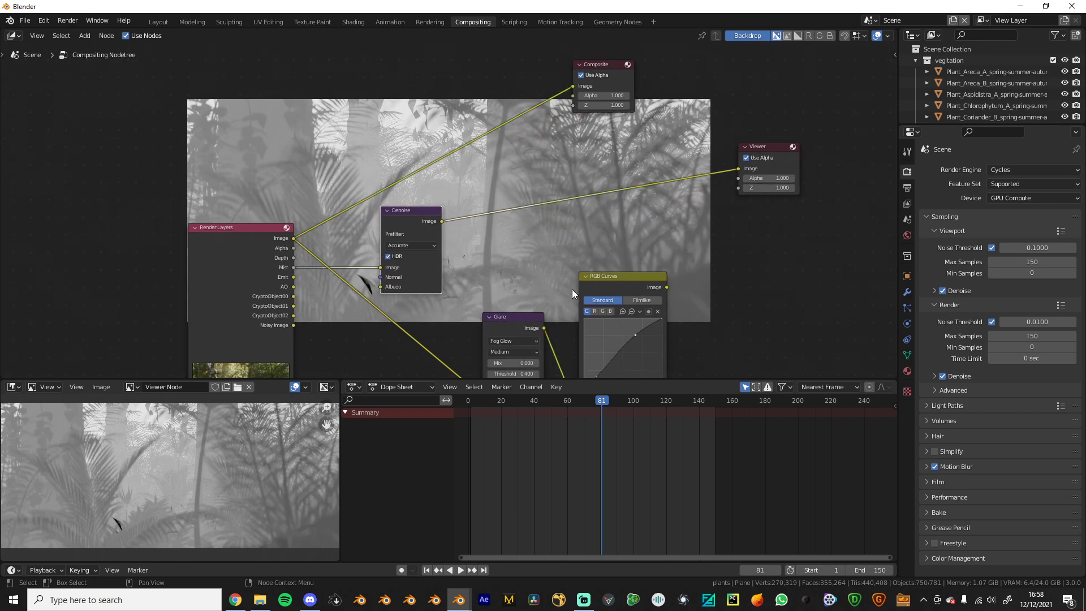
Combine the Denoise and RGB Curves outputs in a Mix node feeding the Viewer, and place it expanded above RGB Curves
drag(613, 280, 595, 283)
ctrl+shift+right_drag(596, 283, 434, 239)
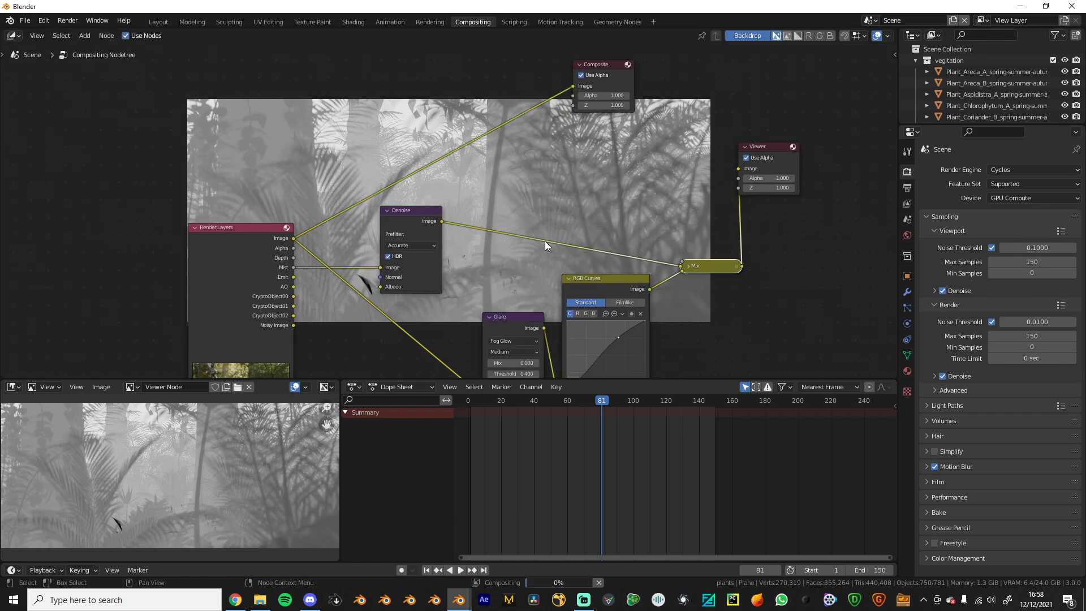
drag(698, 269, 666, 207)
key(h)
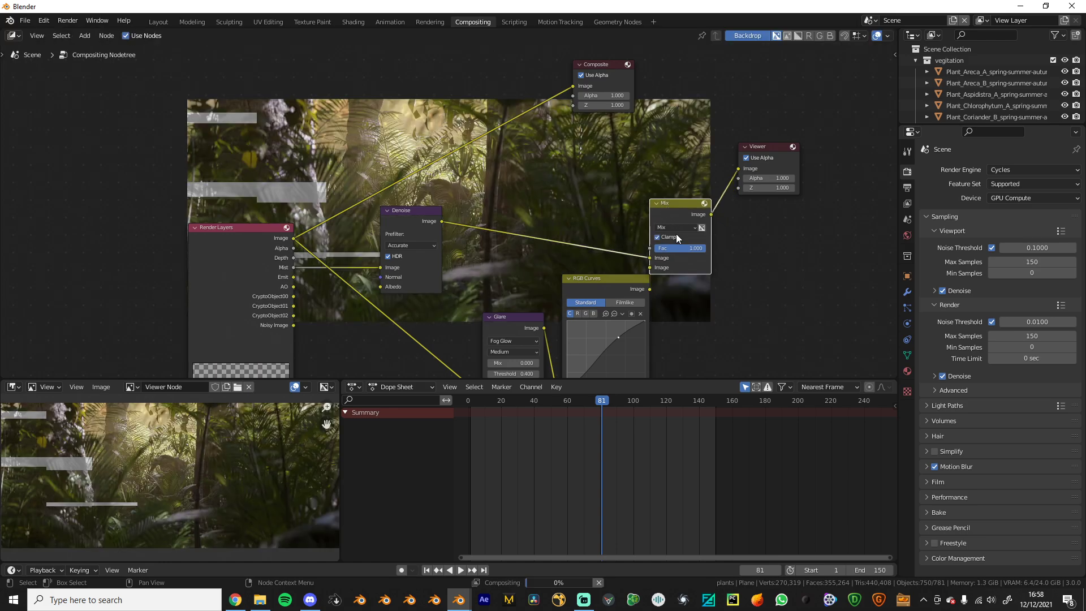
Turn off Clamp on the Mix node and set its blend mode to Multiply
click(675, 237)
click(670, 228)
click(670, 260)
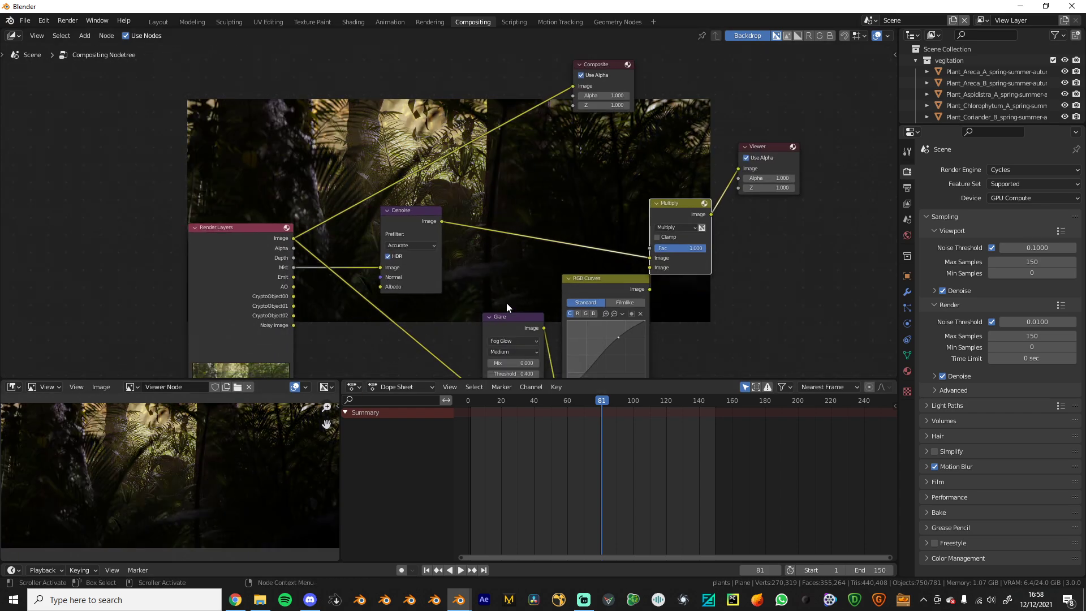
scroll(506, 283, up, 1)
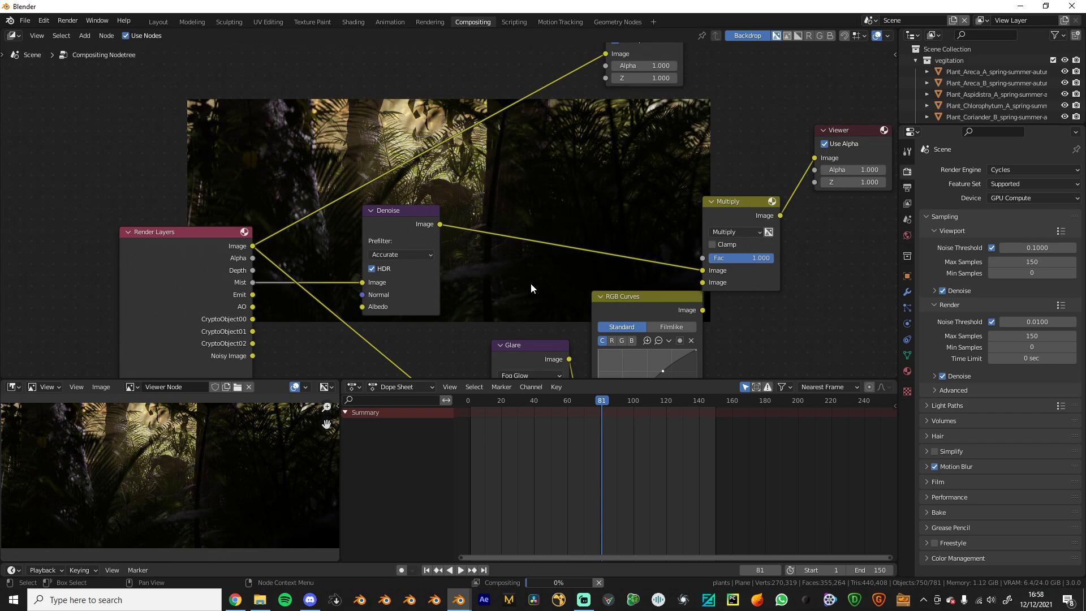
Render frame 81 as a still, inspect the image as it renders, and return to the compositor window
click(68, 21)
click(79, 34)
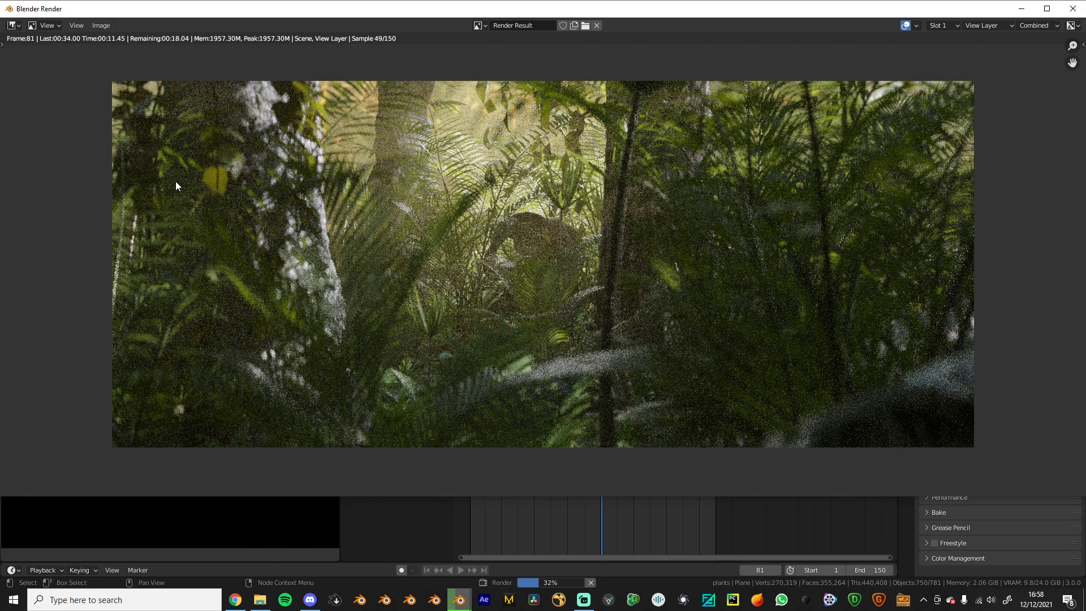
scroll(232, 121, down, 4)
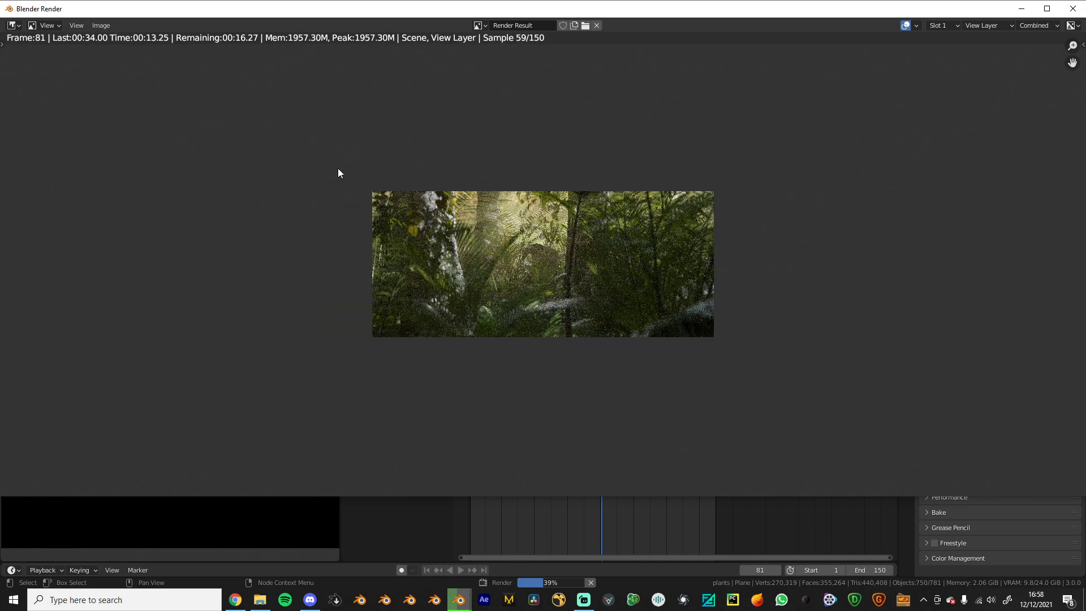
scroll(333, 217, up, 3)
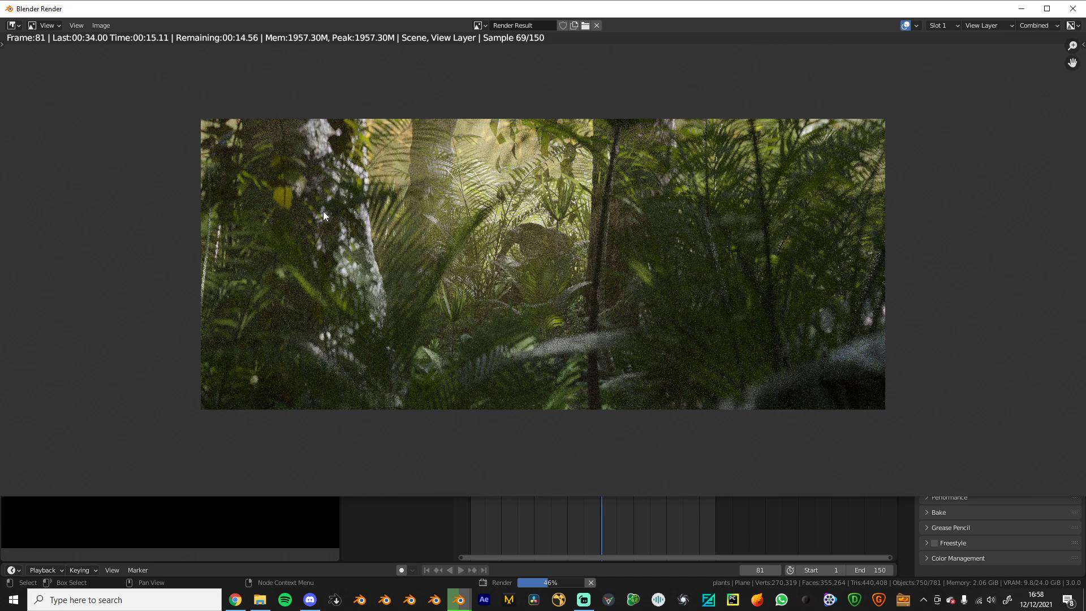
middle_drag(324, 212, 314, 227)
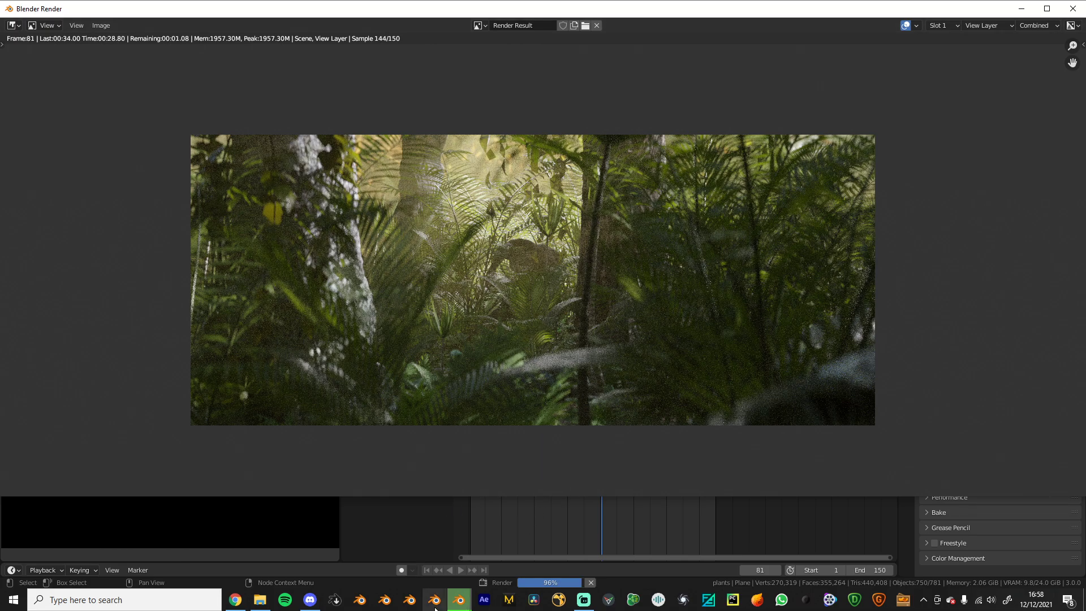
mouse_move(458, 600)
click(470, 535)
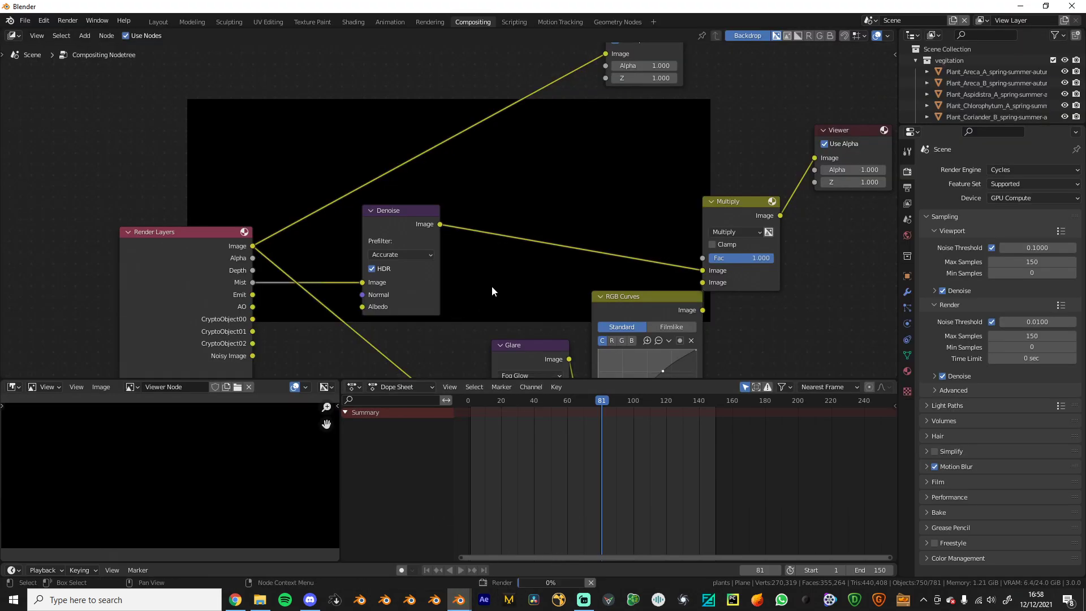
Insert a ColorRamp node on the link between Denoise and Multiply, above the RGB Curves node
scroll(521, 280, down, 2)
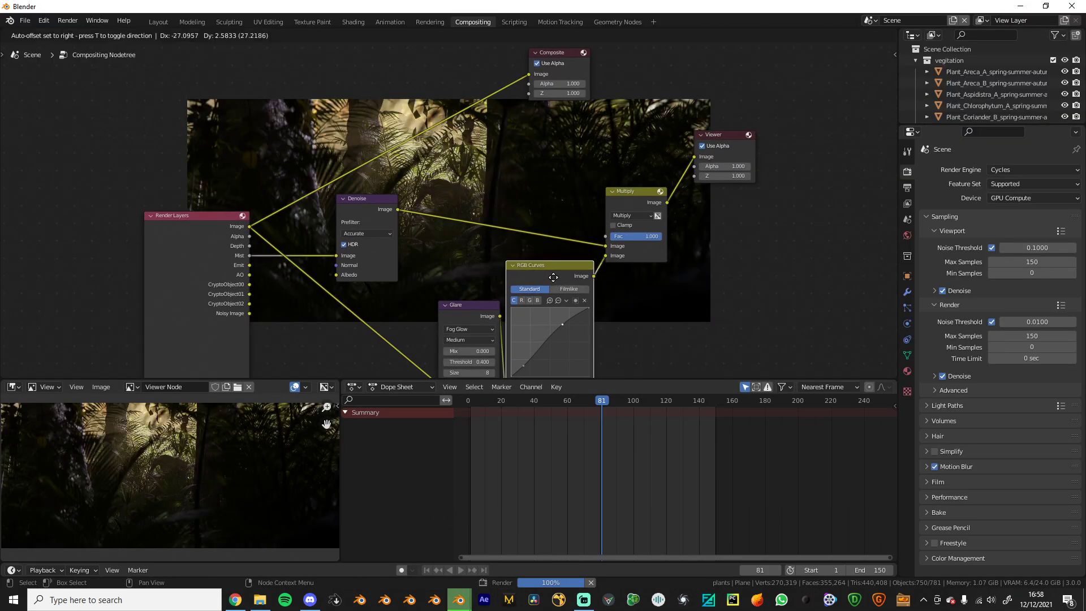
scroll(549, 279, up, 2)
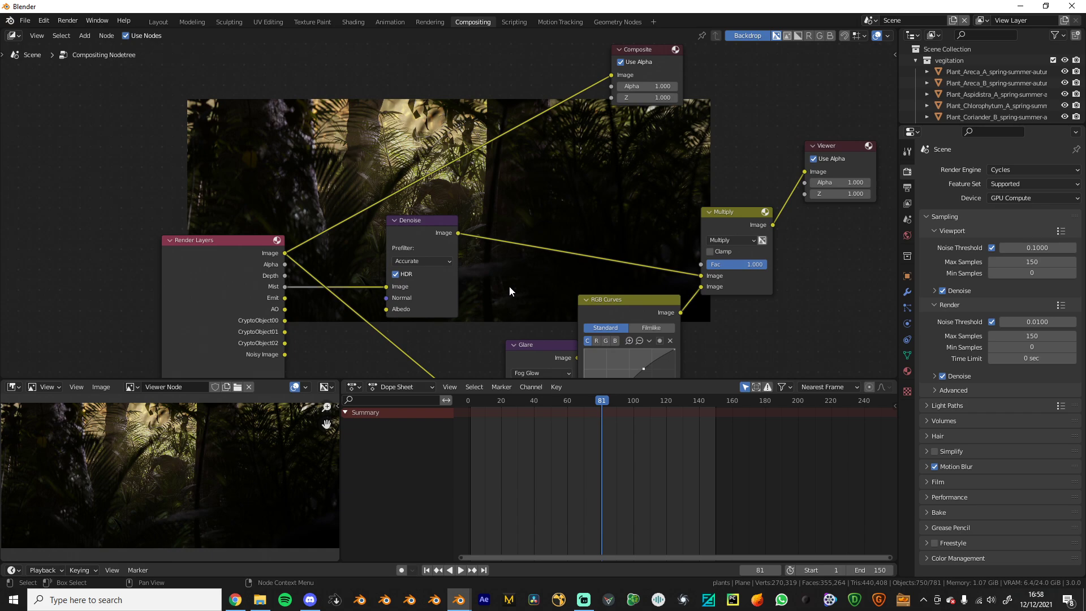
key(shift+a)
text(ram)
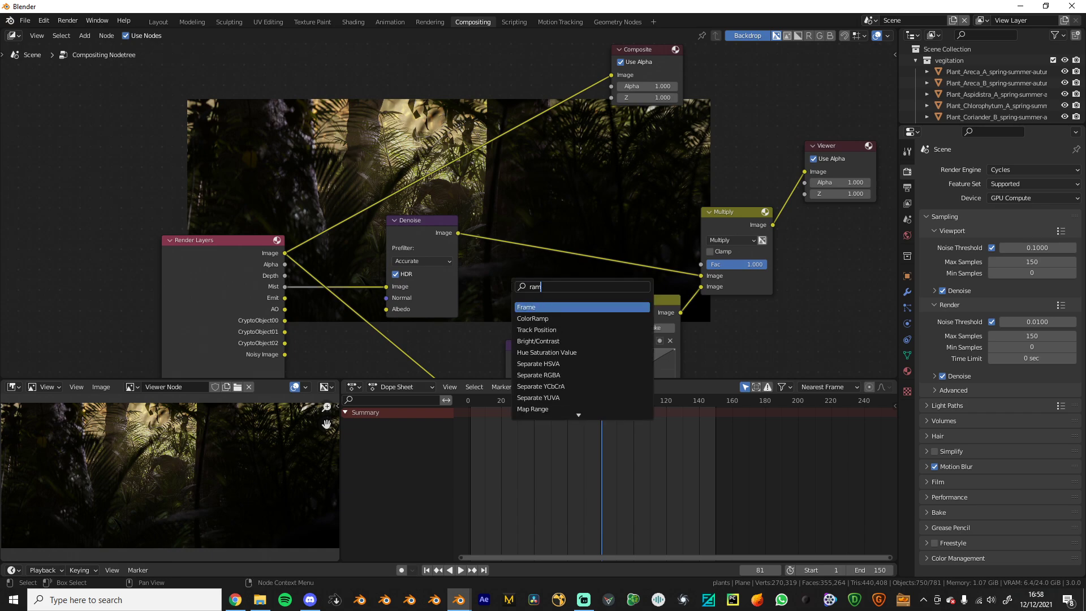
key(Down)
key(Return)
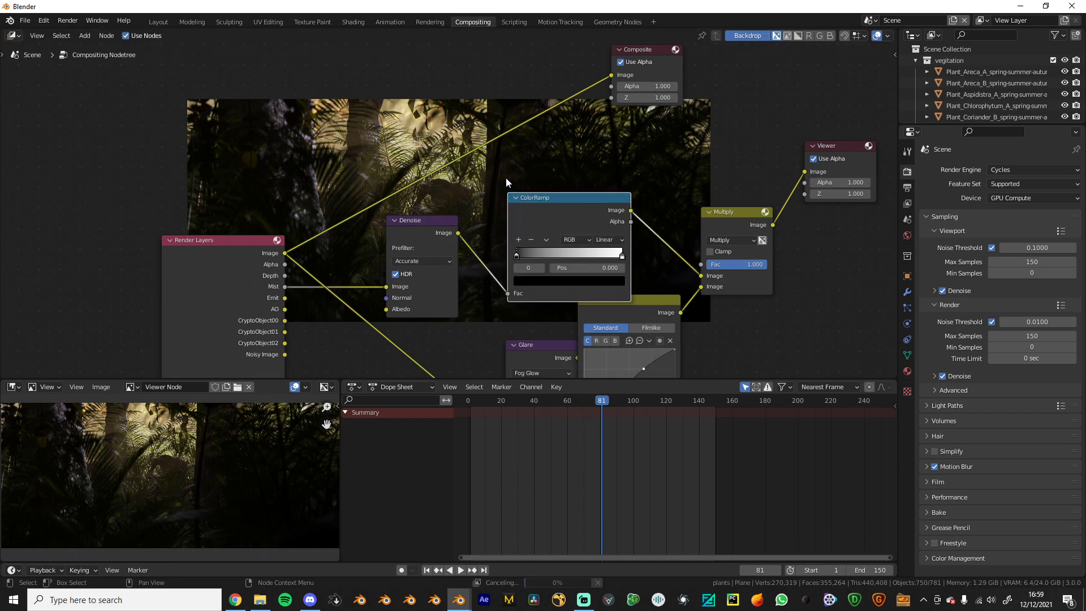
click(506, 177)
Set the ColorRamp's black stop to 0.009 and white stop to 0.150 while previewing the ramp, and return the Viewer to Multiply
scroll(670, 268, up, 1)
drag(669, 268, 593, 277)
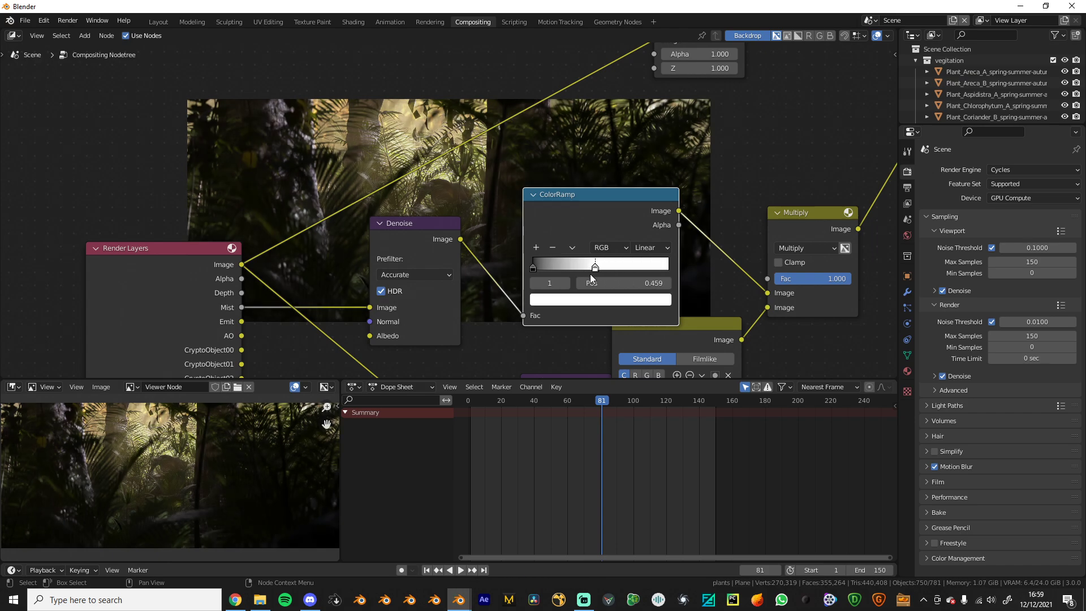
drag(592, 268, 572, 272)
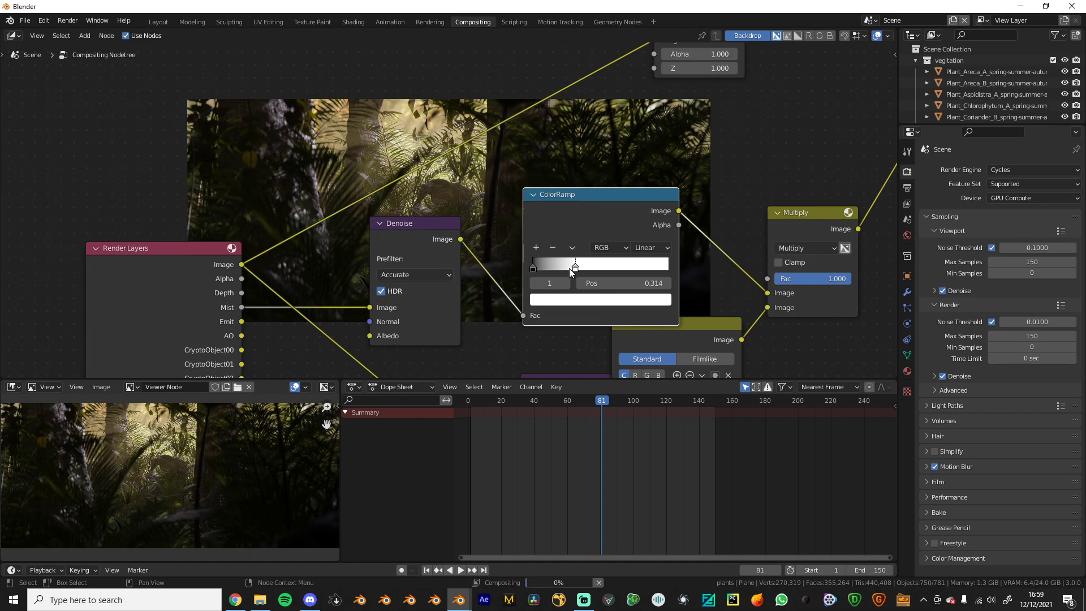
ctrl+shift+click(589, 225)
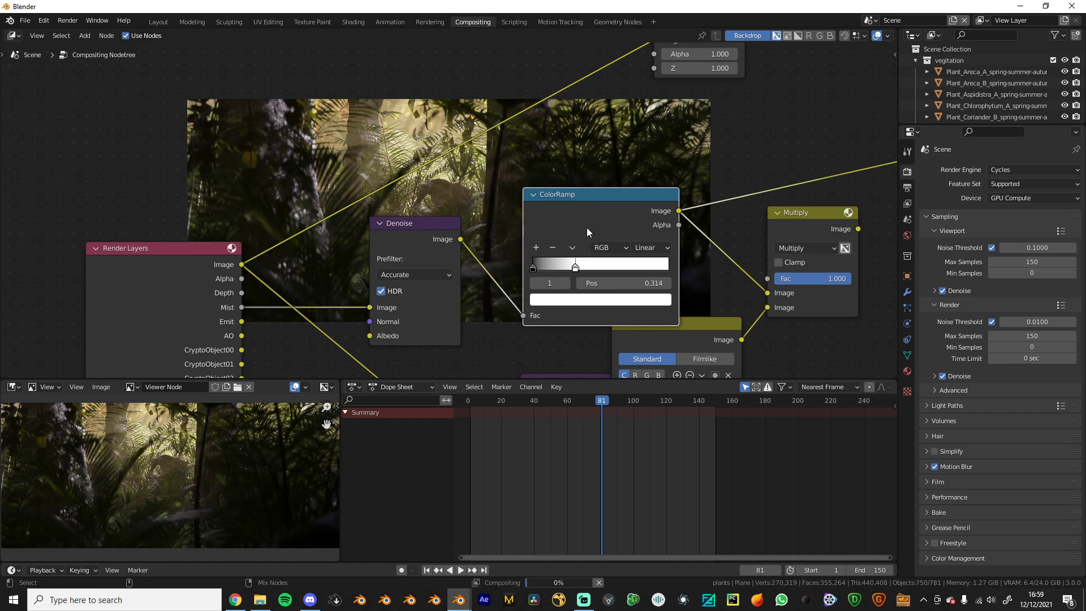
drag(576, 267, 553, 268)
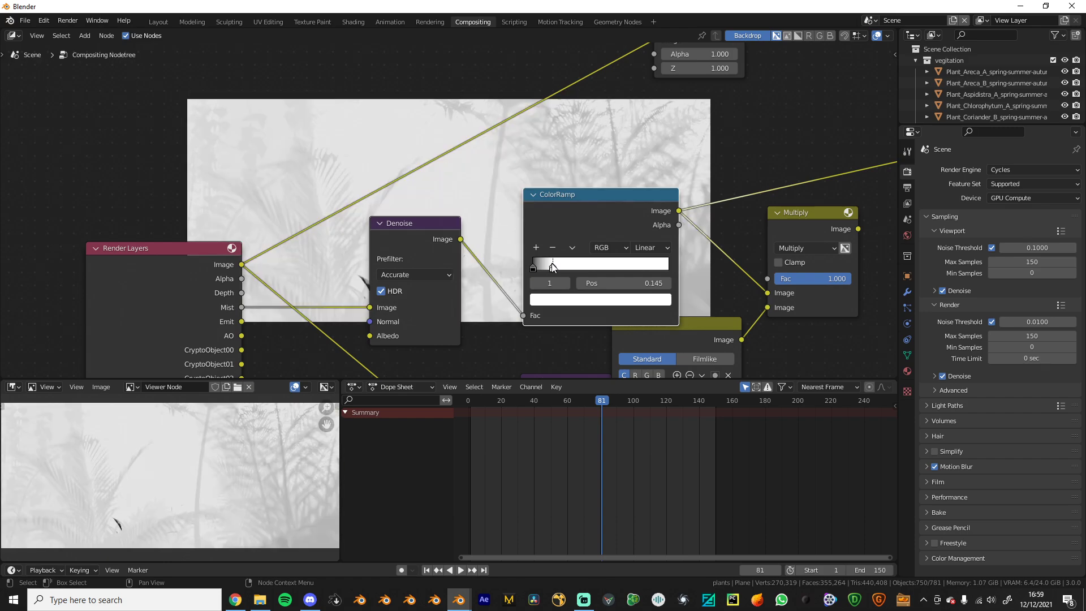
click(534, 269)
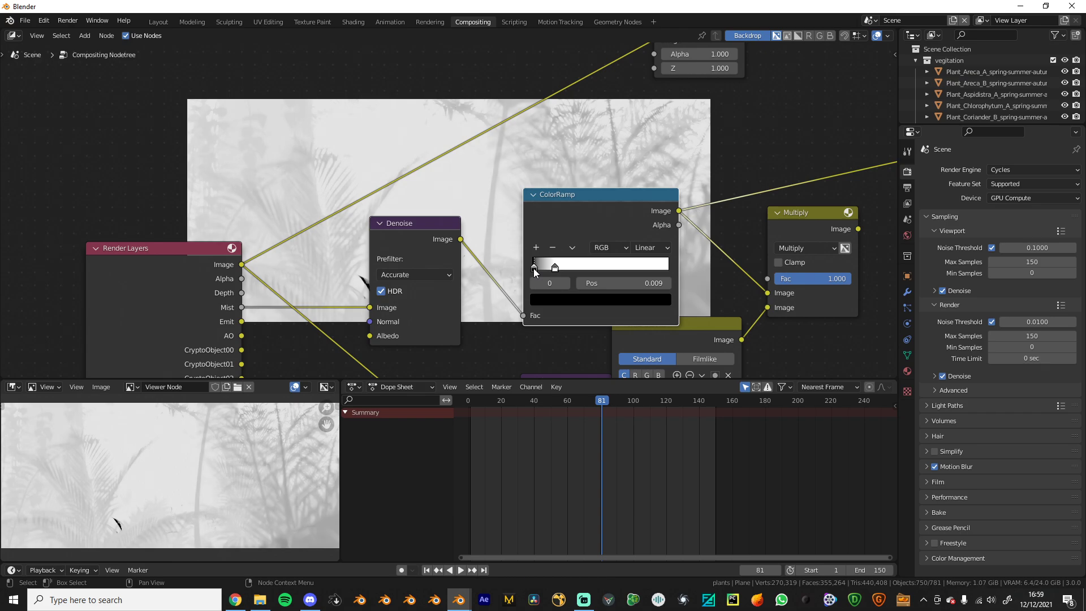
drag(553, 268, 554, 268)
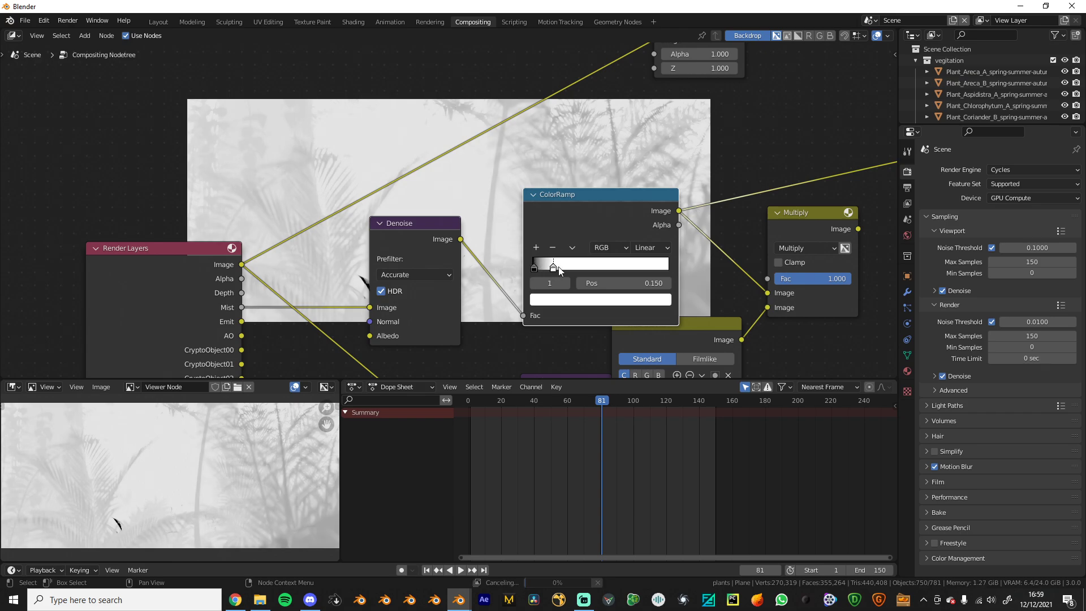
ctrl+shift+click(829, 215)
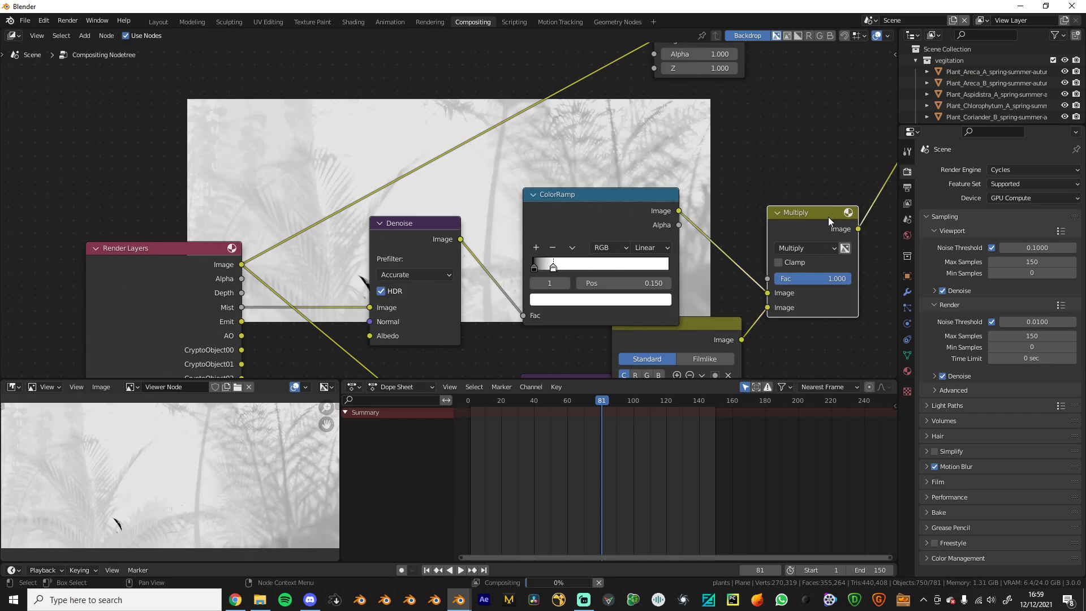
Compare the raw Render Layers image with the Multiply result in the Viewer
scroll(352, 284, down, 2)
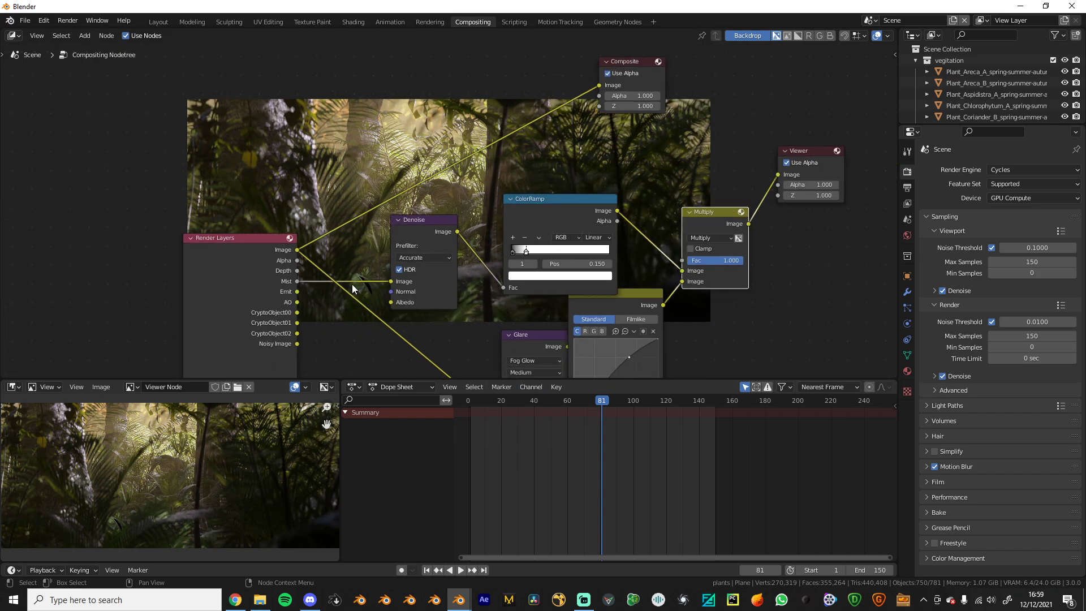
ctrl+shift+click(256, 249)
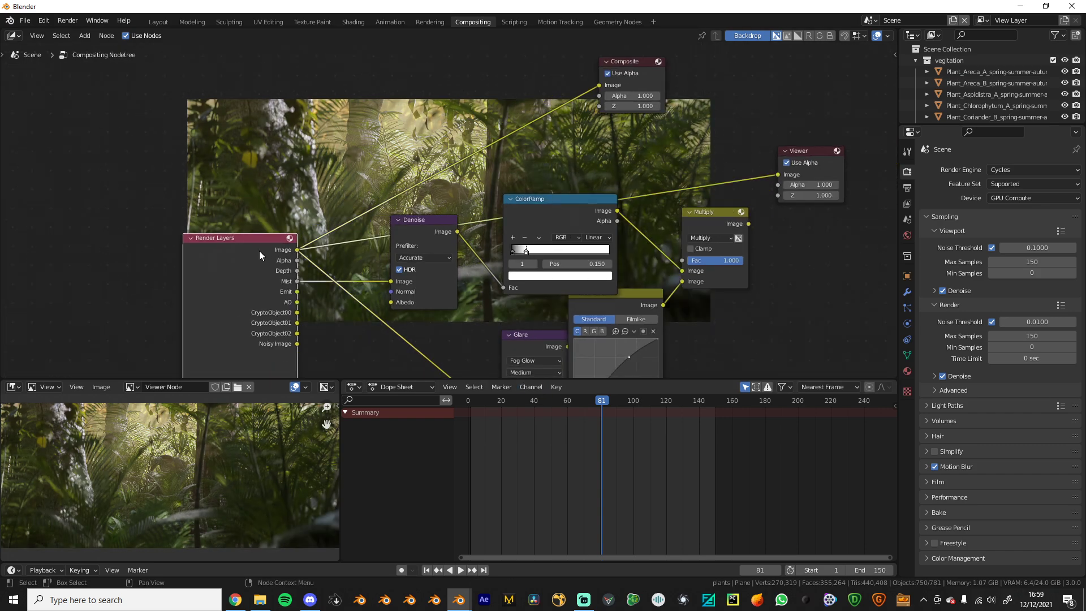
ctrl+shift+click(711, 225)
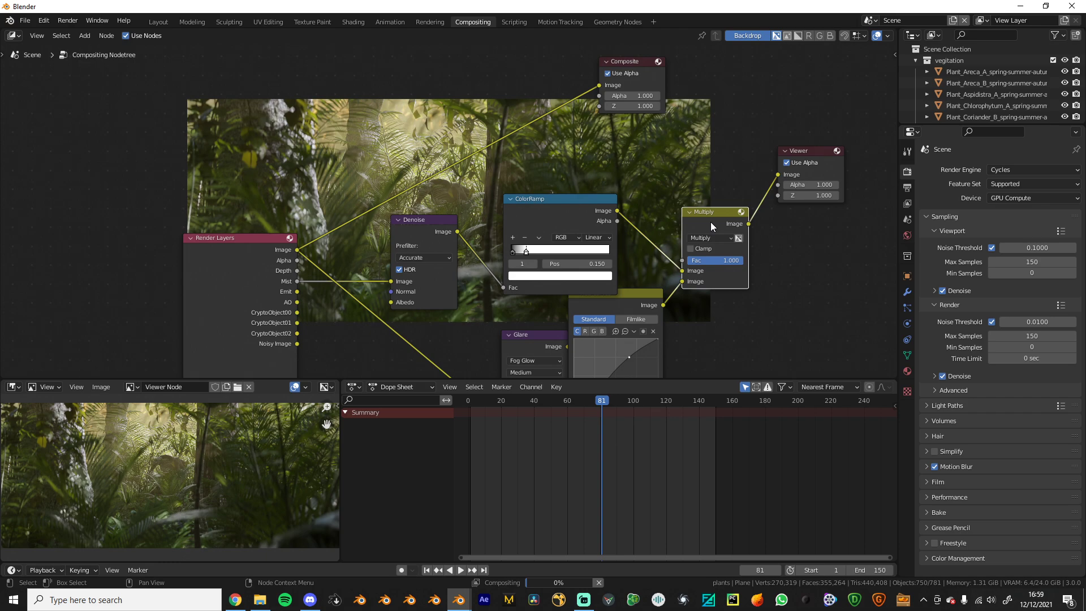
scroll(229, 464, down, 1)
scroll(182, 494, up, 1)
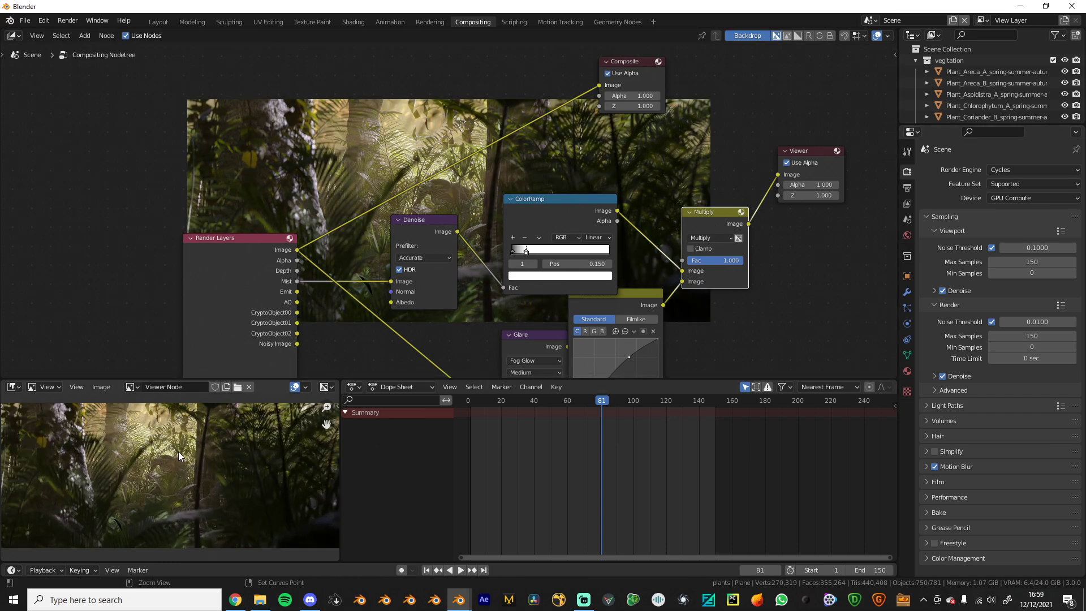
Maximize the Viewer Node image and examine the mist-multiplied render up close
key(ctrl+space)
scroll(348, 408, up, 5)
middle_drag(412, 394, 391, 411)
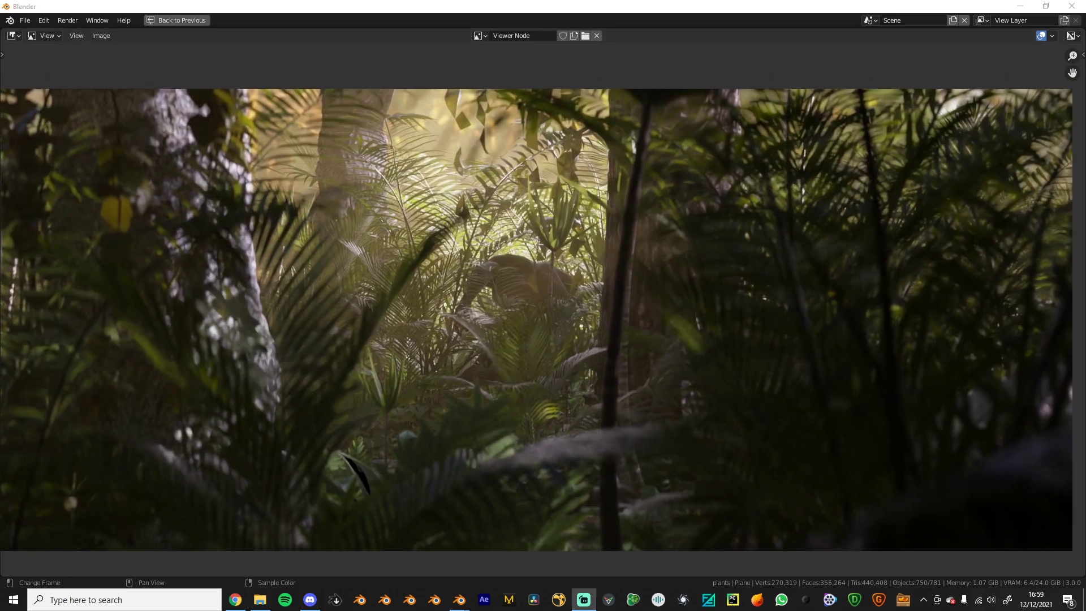